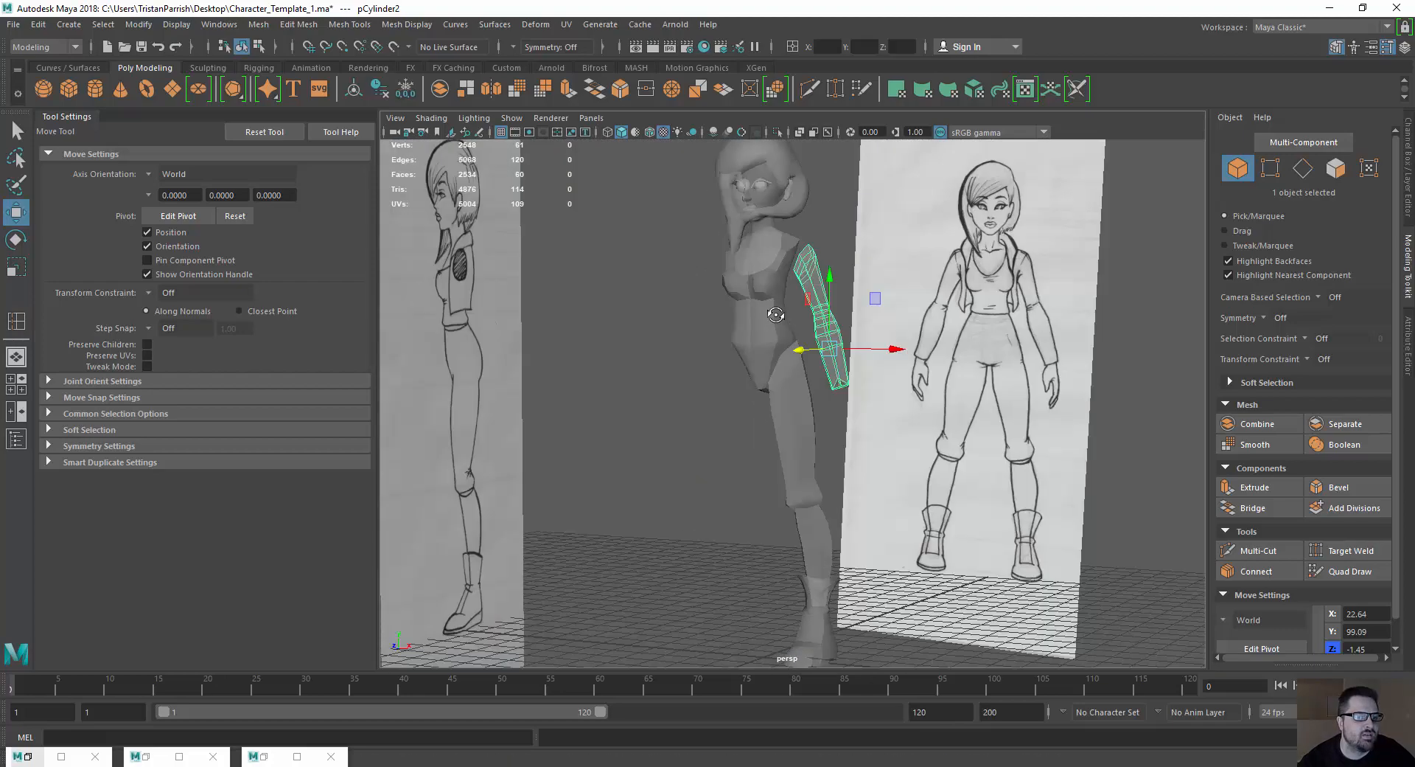
{"action": "scroll", "coordinate": [700, 373], "scroll_direction": "up", "scroll_amount": 3}
{"action": "left_click", "coordinate": [661, 385]}
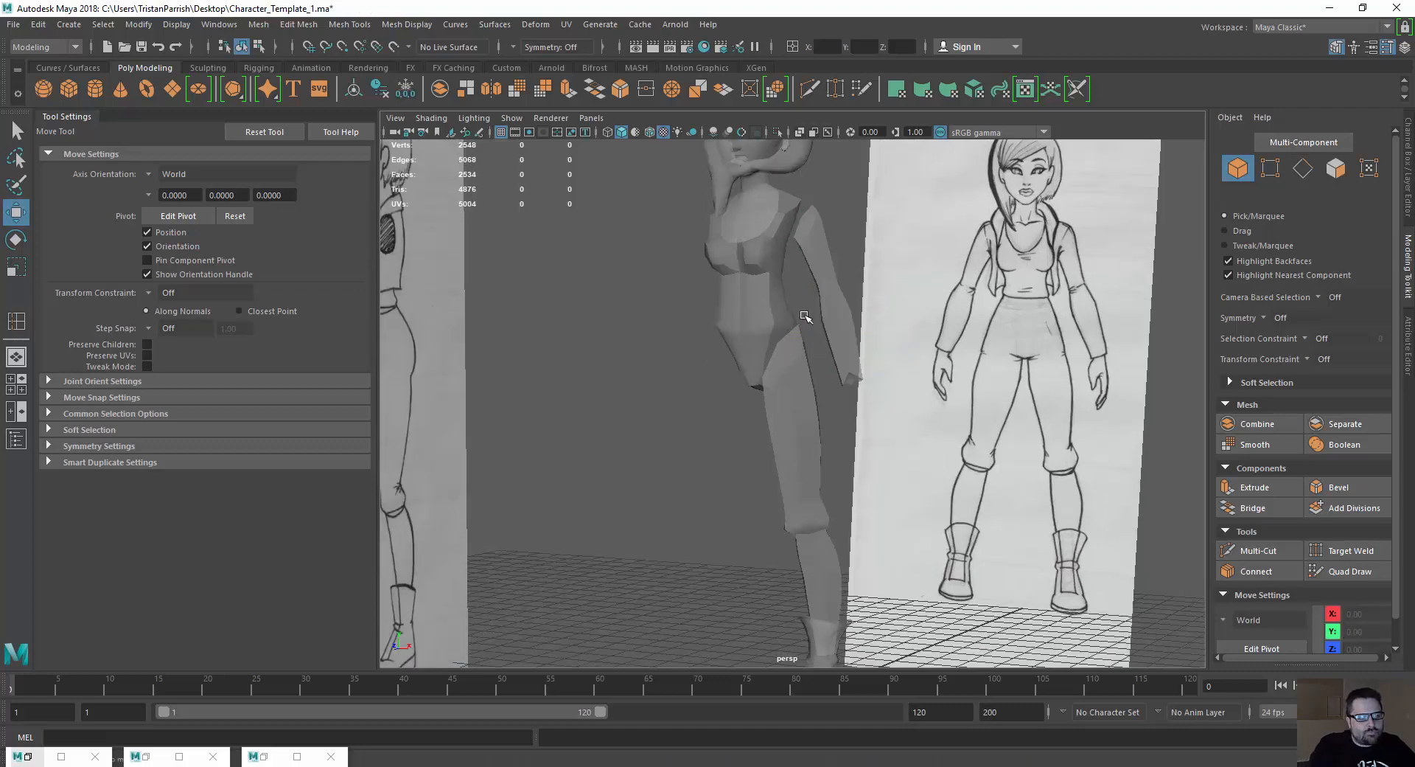
{"action": "left_click", "coordinate": [826, 308]}
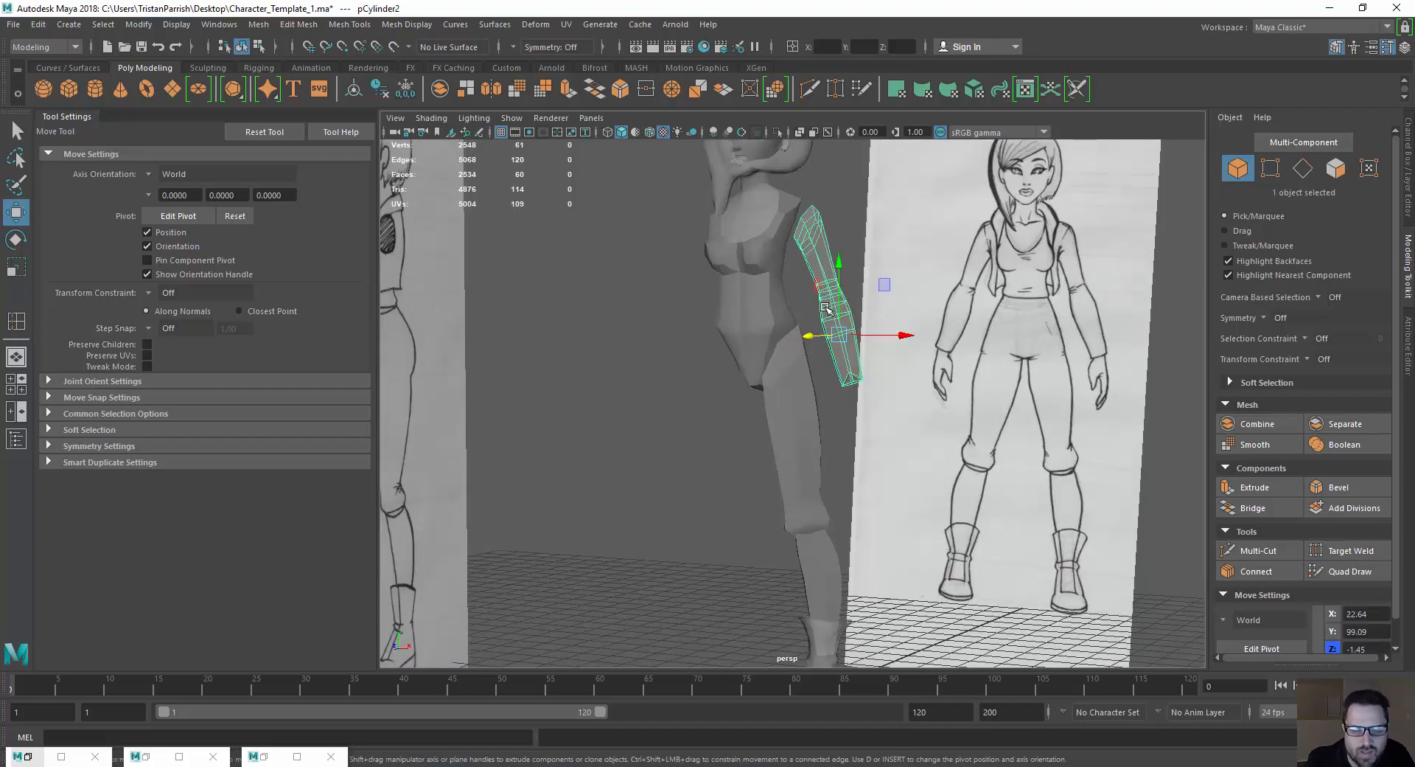
{"action": "left_click_drag", "start_coordinate": [871, 330], "coordinate": [717, 328], "text": "alt"}
{"action": "scroll", "coordinate": [717, 328], "scroll_direction": "up", "scroll_amount": 4}
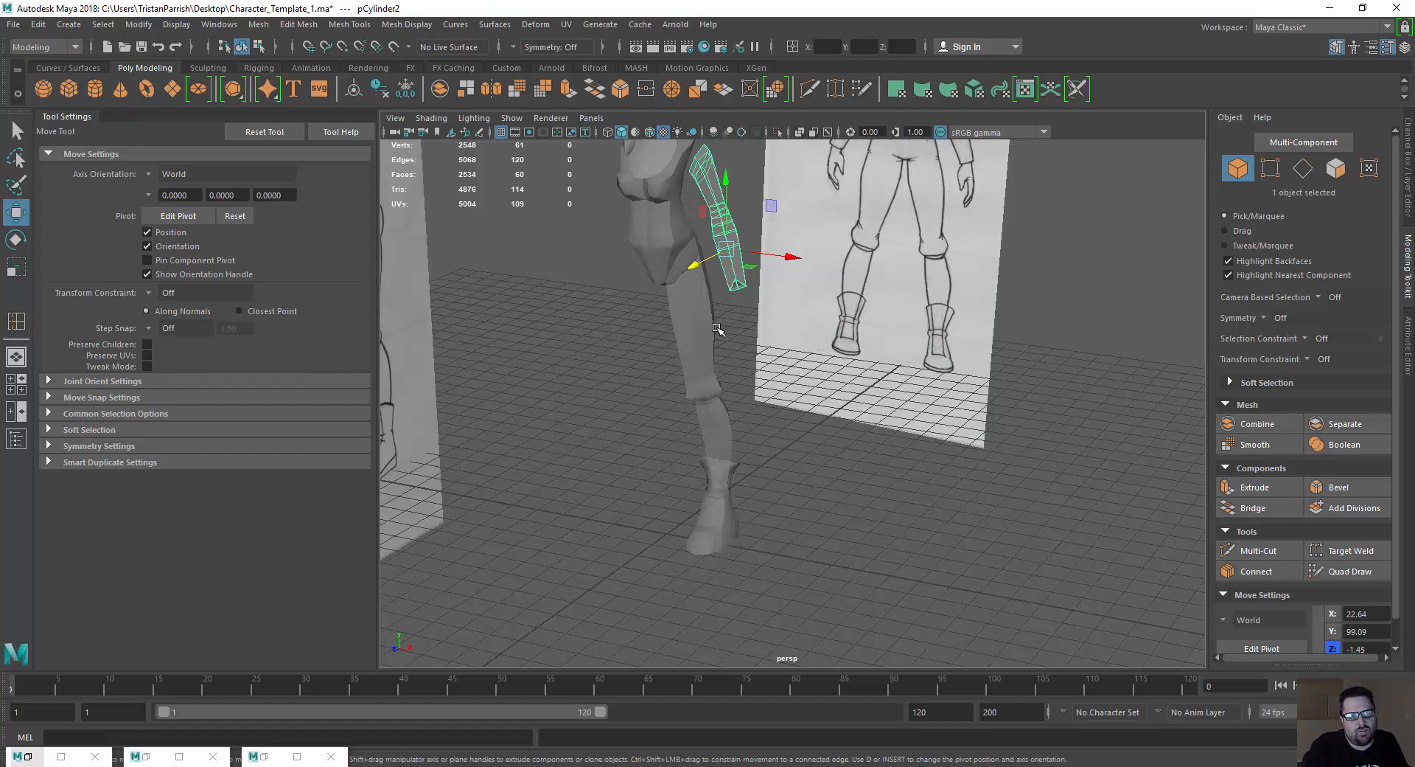
{"action": "left_click_drag", "start_coordinate": [612, 354], "coordinate": [621, 406], "text": "alt"}
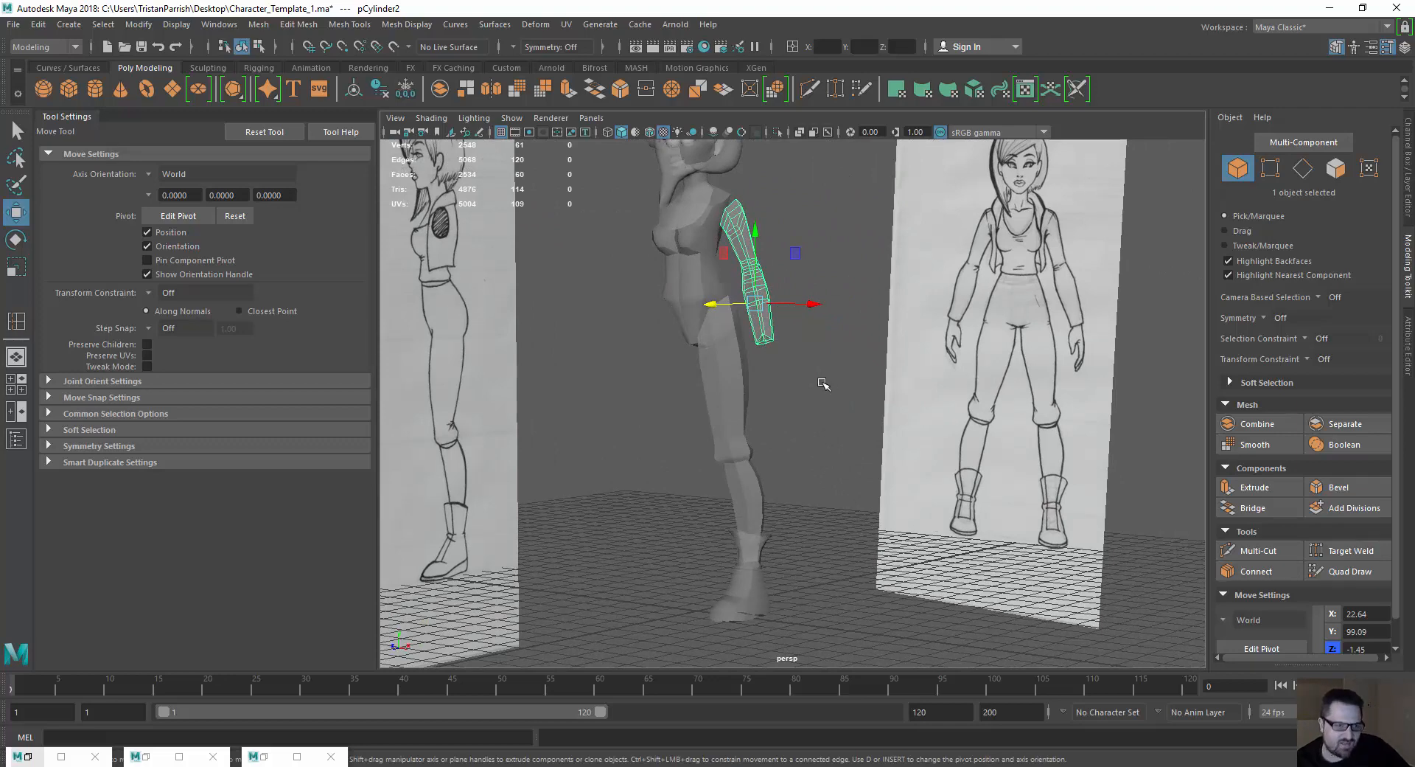
Create a flat polygon cube on the ground grid beside the character's boot as the base block for the hand.
{"action": "left_click", "coordinate": [68, 88]}
{"action": "scroll", "coordinate": [767, 549], "scroll_direction": "up", "scroll_amount": 6}
{"action": "middle_click_drag", "start_coordinate": [764, 544], "coordinate": [718, 426], "text": "alt"}
{"action": "scroll", "coordinate": [719, 437], "scroll_direction": "up", "scroll_amount": 2}
{"action": "left_click_drag", "start_coordinate": [708, 461], "coordinate": [796, 450]}
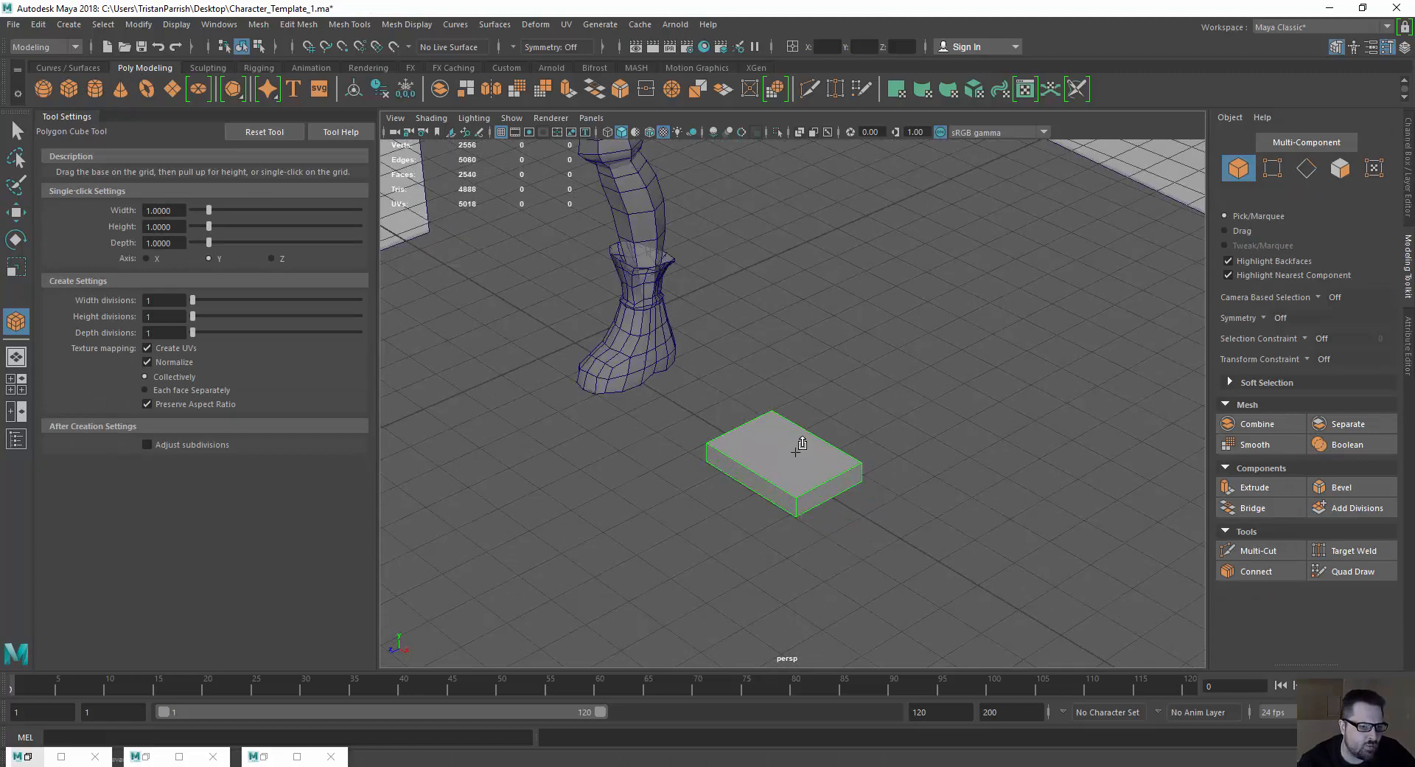
{"action": "key", "text": "w"}
{"action": "scroll", "coordinate": [795, 450], "scroll_direction": "up", "scroll_amount": 4}
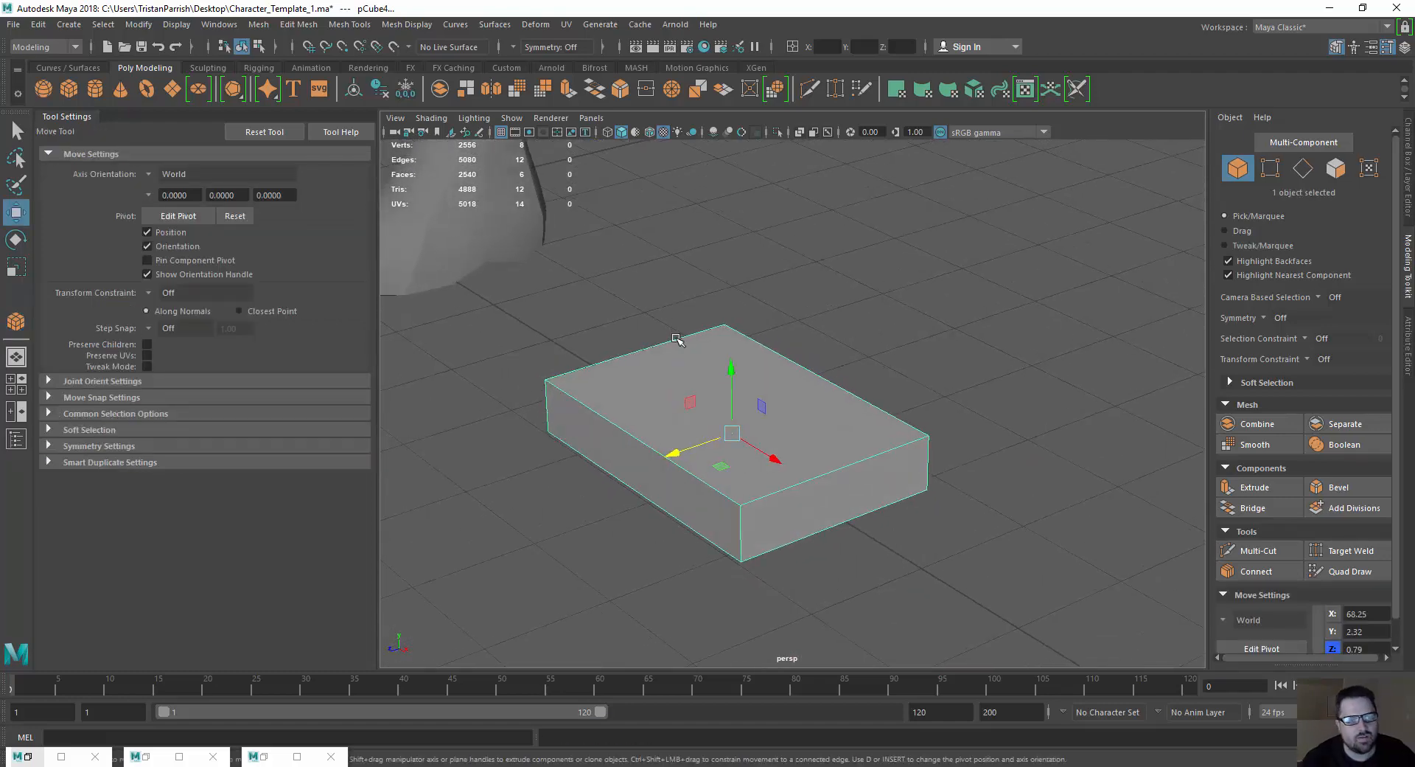
Insert one edge loop across the block's long sides, slightly off the middle, with the Insert Edge Loop tool.
{"action": "left_click_drag", "start_coordinate": [631, 377], "coordinate": [641, 251], "text": "alt"}
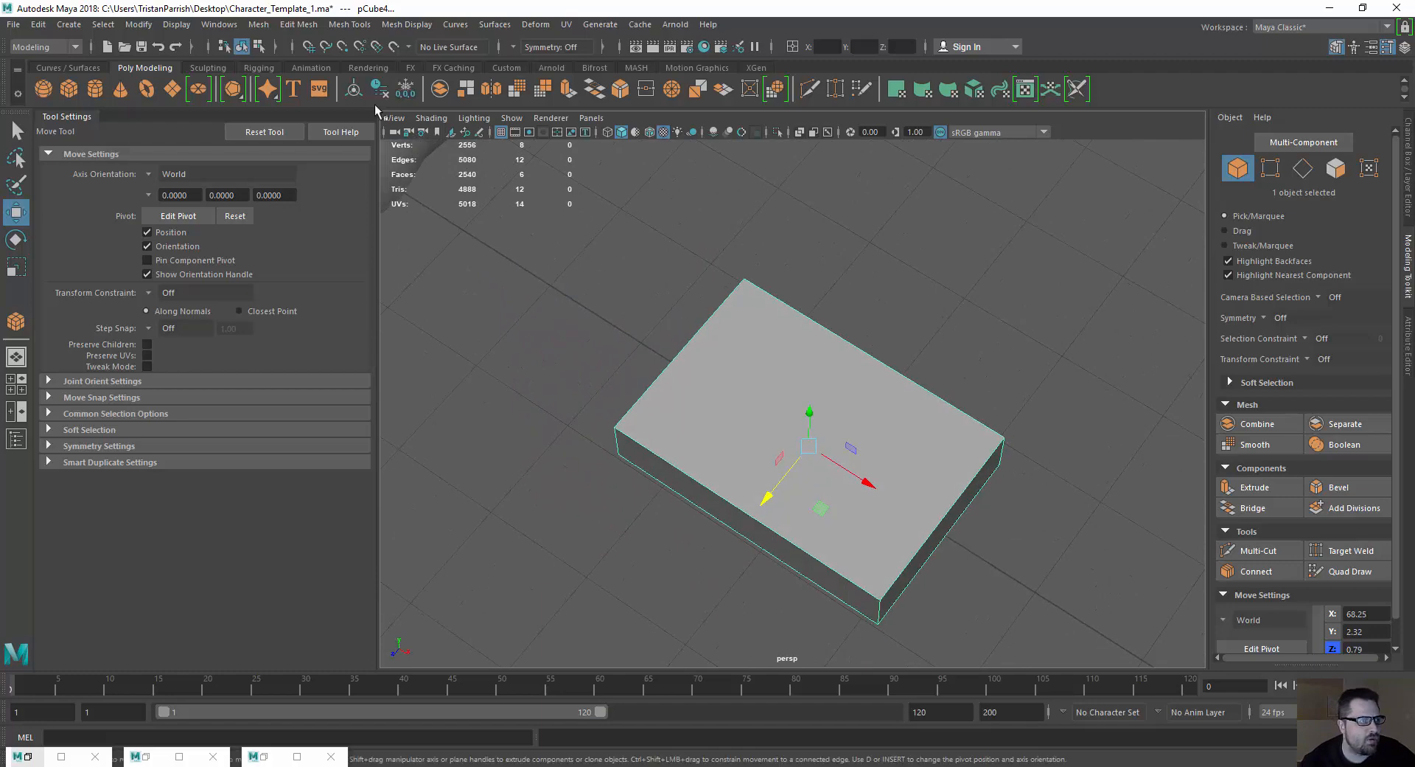
{"action": "left_click", "coordinate": [341, 25]}
{"action": "left_click", "coordinate": [380, 135]}
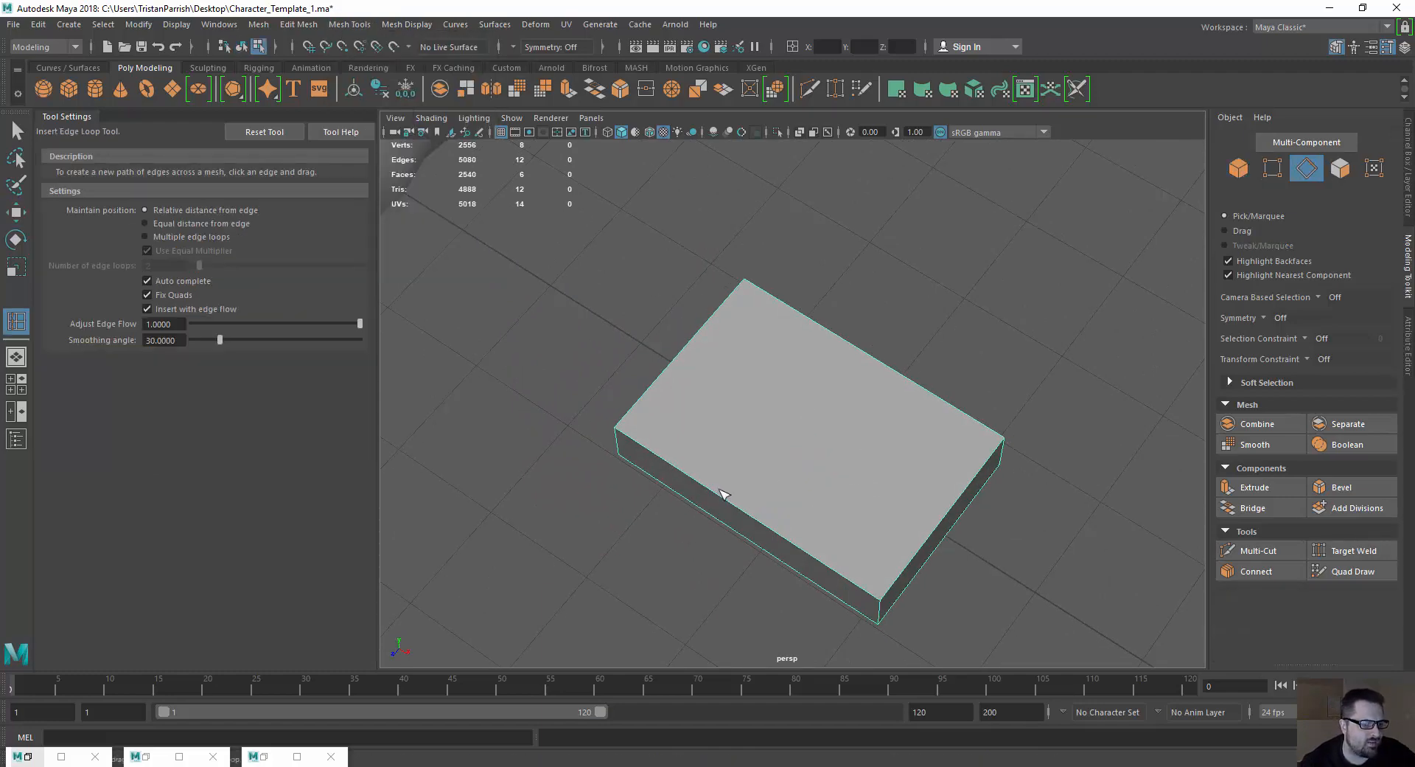
{"action": "left_click_drag", "start_coordinate": [722, 503], "coordinate": [715, 505]}
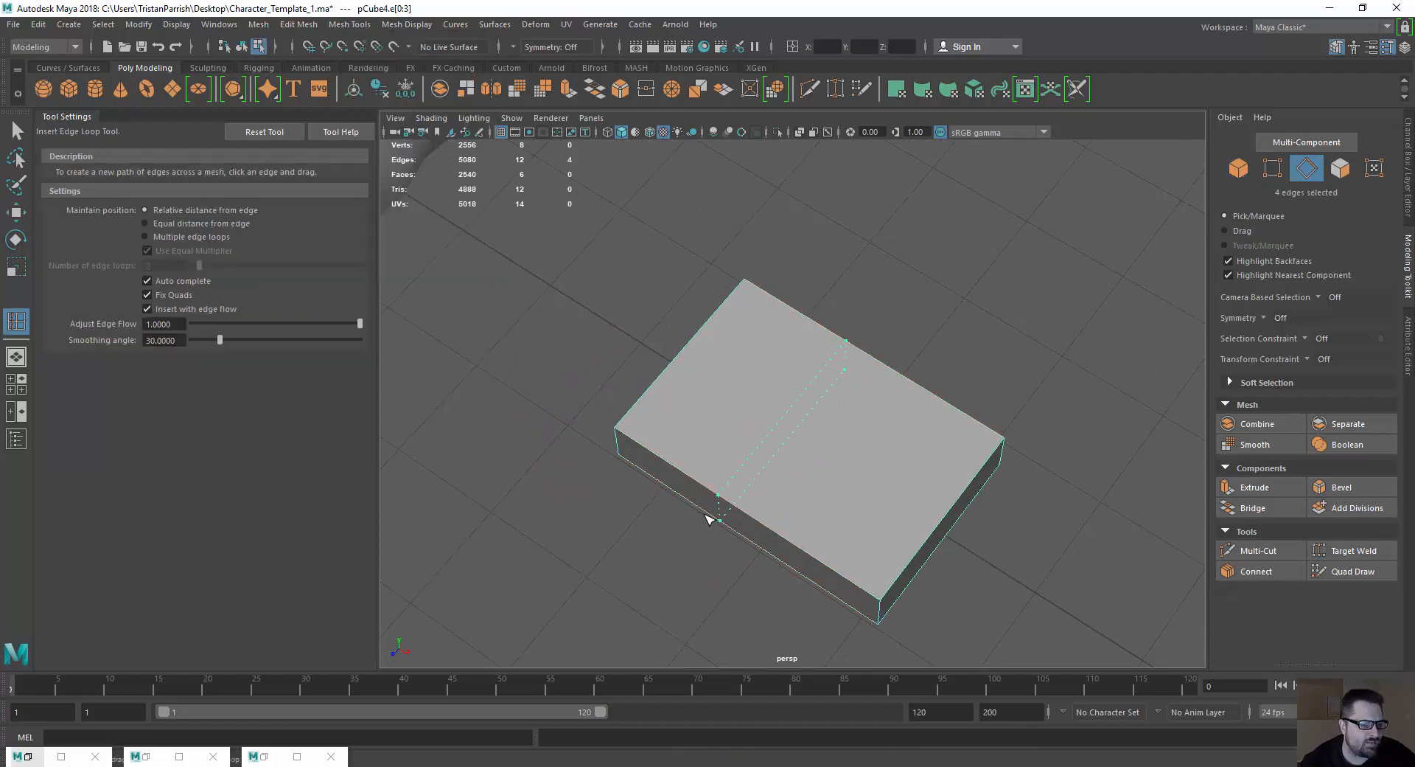
{"action": "left_click_drag", "start_coordinate": [706, 519], "coordinate": [726, 541]}
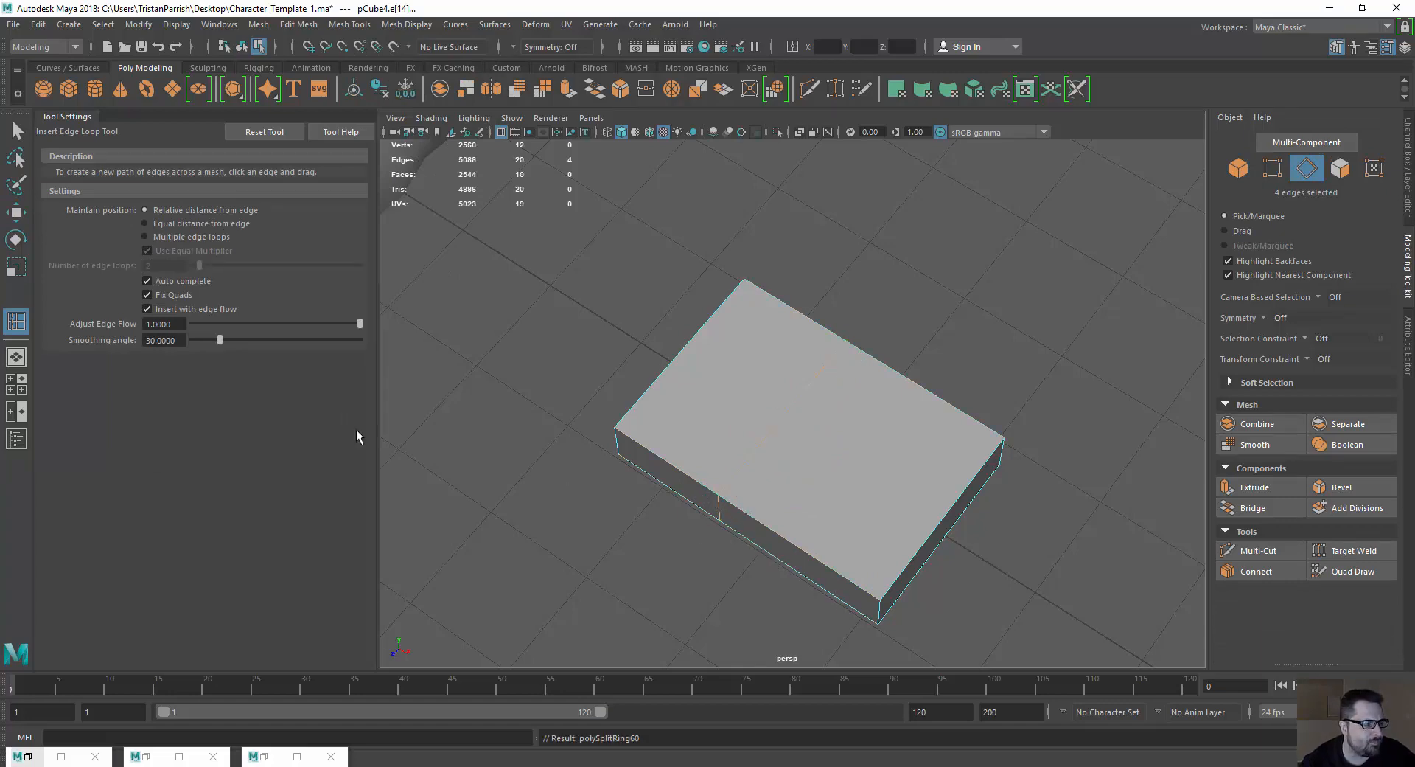
Insert three evenly spaced edge loops running lengthwise through the block, using the multiple edge loops option.
{"action": "left_click", "coordinate": [146, 237]}
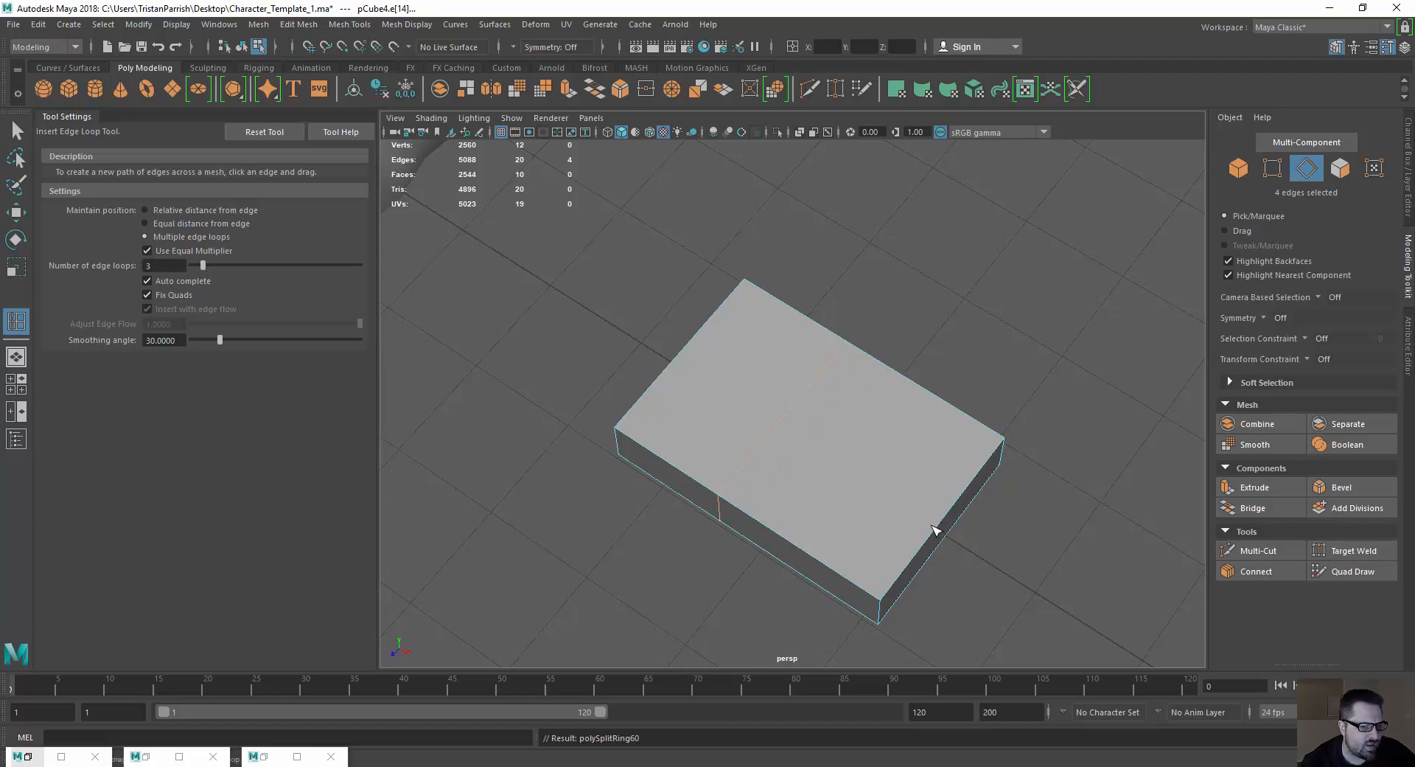
{"action": "left_click_drag", "start_coordinate": [934, 528], "coordinate": [941, 529]}
{"action": "left_click_drag", "start_coordinate": [632, 502], "coordinate": [573, 430], "text": "alt"}
{"action": "key", "text": "w"}
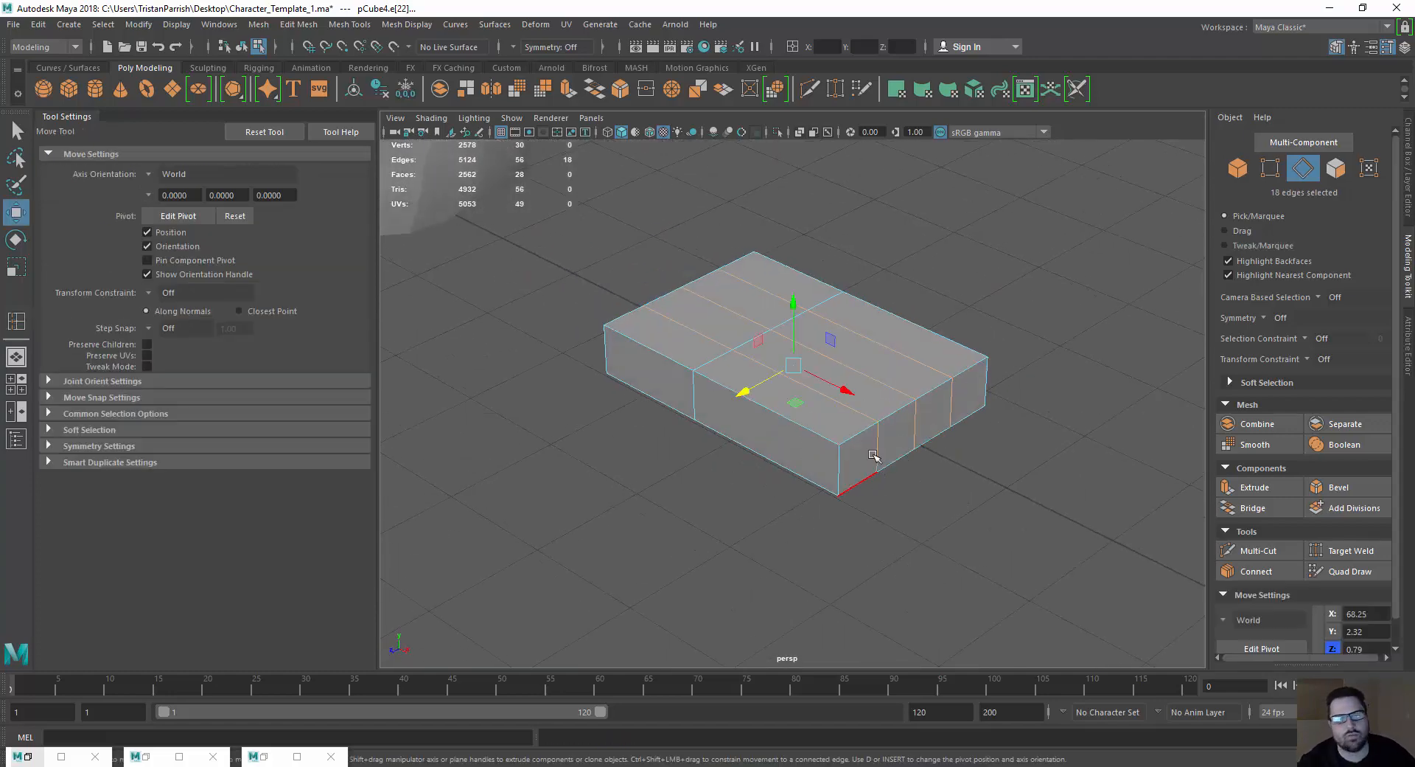
Extrude the shorter of the two faces on the block's long side outward and shrink its end to start the thumb.
{"action": "left_click_drag", "start_coordinate": [819, 391], "coordinate": [720, 442], "text": "alt"}
{"action": "right_click_drag", "start_coordinate": [653, 394], "coordinate": [656, 402]}
{"action": "left_click", "coordinate": [657, 401]}
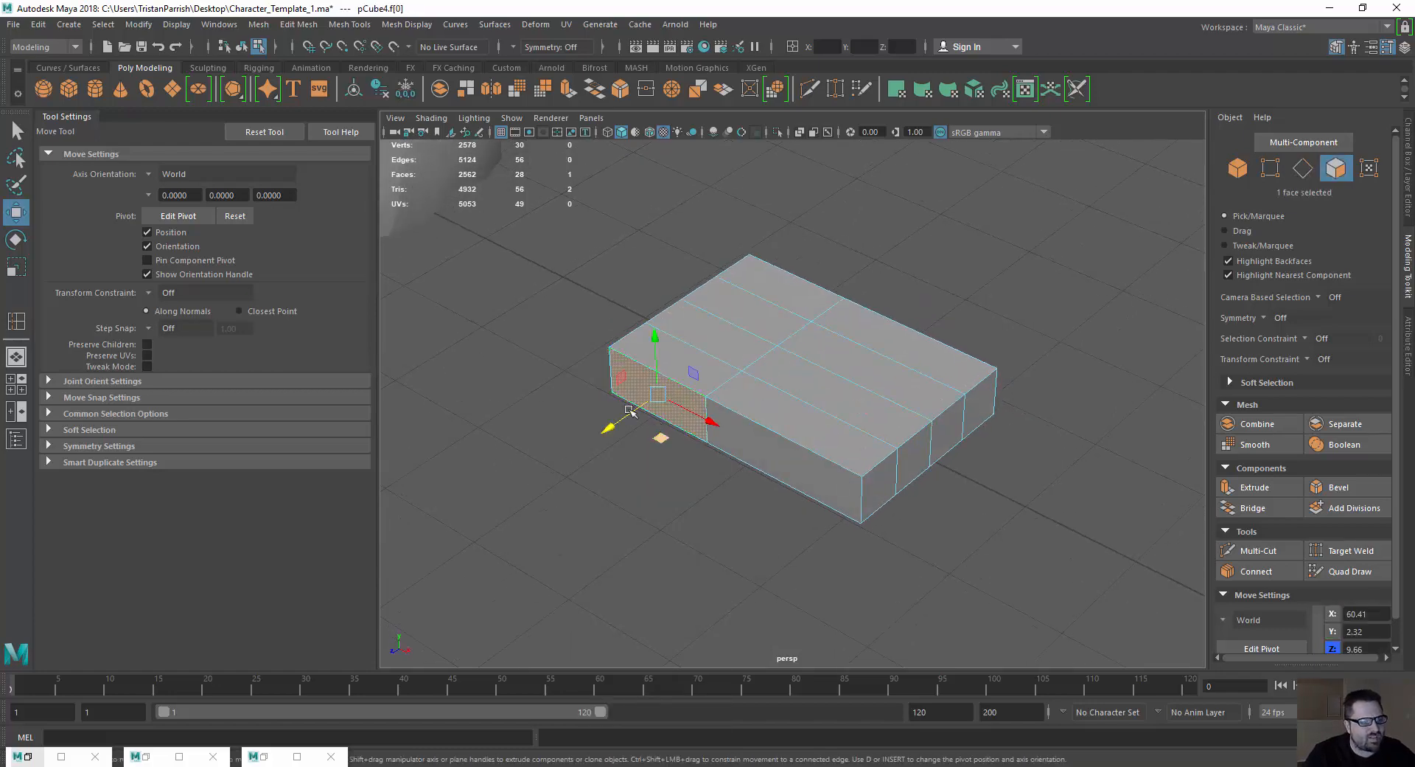
{"action": "left_click", "coordinate": [569, 88]}
{"action": "mouse_move", "coordinate": [659, 435]}
{"action": "left_mouse_down"}
{"action": "mouse_move", "coordinate": [632, 545]}
{"action": "mouse_move", "coordinate": [639, 583]}
{"action": "mouse_move", "coordinate": [646, 487]}
{"action": "mouse_move", "coordinate": [671, 469]}
{"action": "mouse_move", "coordinate": [642, 457]}
{"action": "mouse_move", "coordinate": [657, 446]}
{"action": "left_mouse_up"}
{"action": "key", "text": "r"}
{"action": "key", "text": "w"}
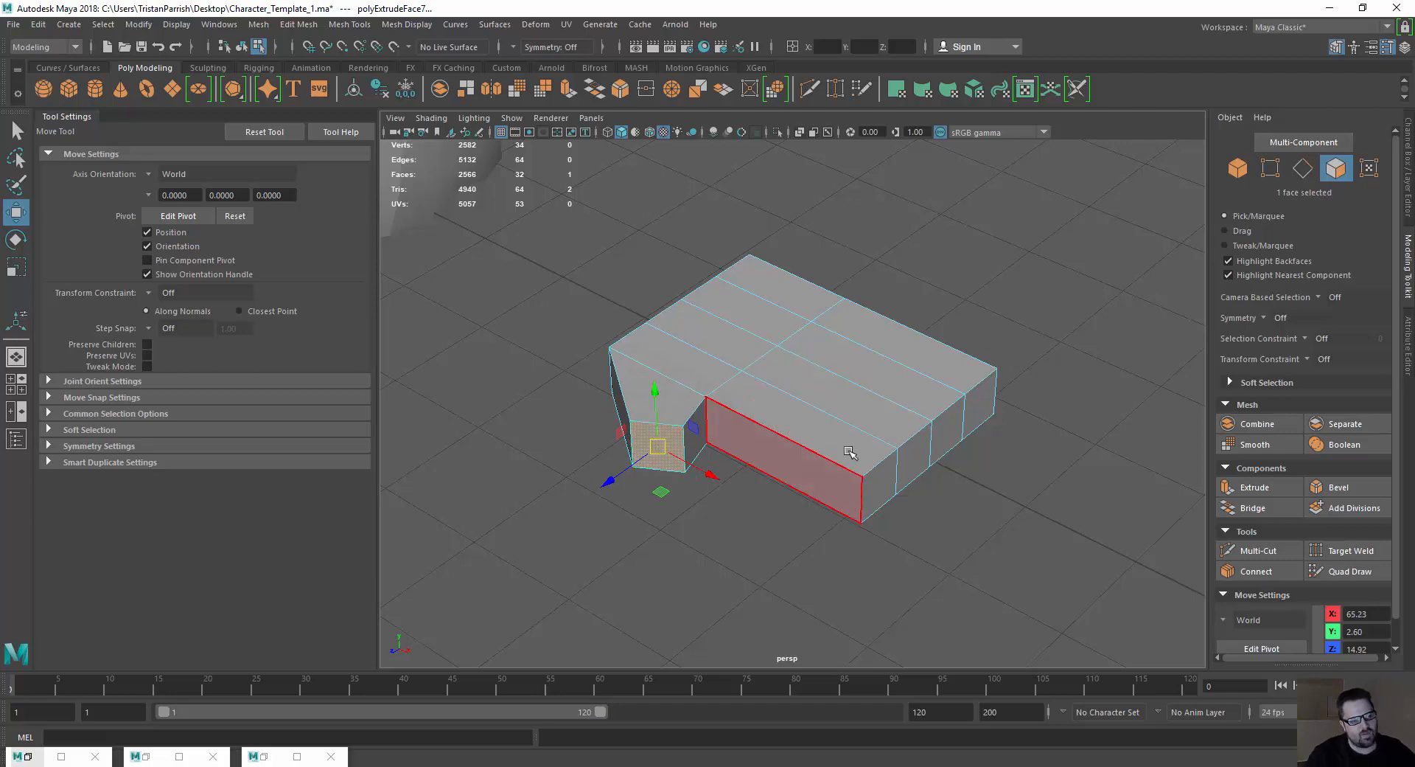
Move all vertices of the block's far end inward along X to about 73.14, shortening the palm.
{"action": "left_click_drag", "start_coordinate": [855, 496], "coordinate": [761, 424], "text": "alt"}
{"action": "right_click_drag", "start_coordinate": [759, 355], "coordinate": [767, 306]}
{"action": "right_click_drag", "start_coordinate": [787, 383], "coordinate": [726, 373]}
{"action": "left_click_drag", "start_coordinate": [739, 230], "coordinate": [878, 544]}
{"action": "left_click_drag", "start_coordinate": [853, 376], "coordinate": [757, 379]}
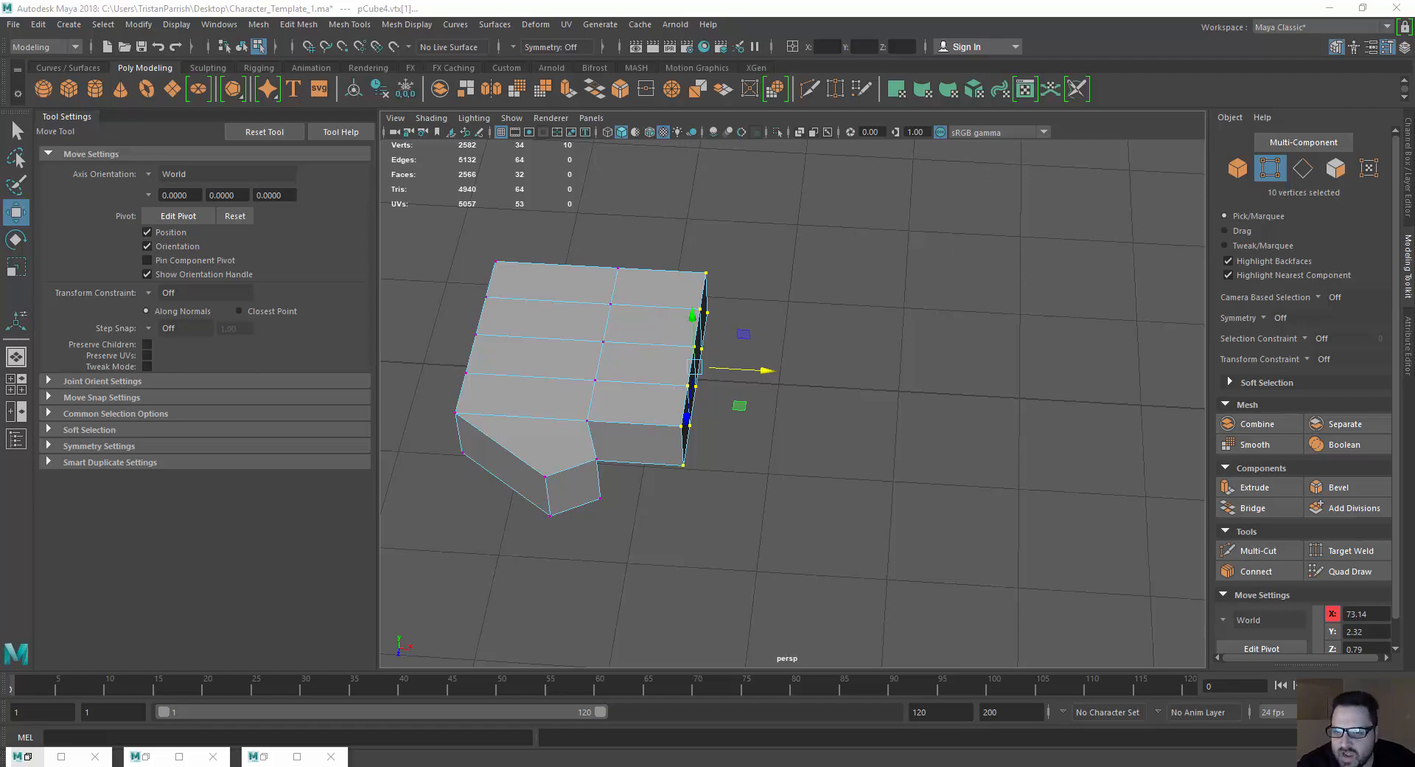
Switch to the Chrome window and examine the "Hand 01 Fingers Straight" picture among the image results for "female hand".
{"action": "left_click_drag", "start_coordinate": [1414, 280], "coordinate": [959, 193]}
{"action": "left_click", "coordinate": [193, 148]}
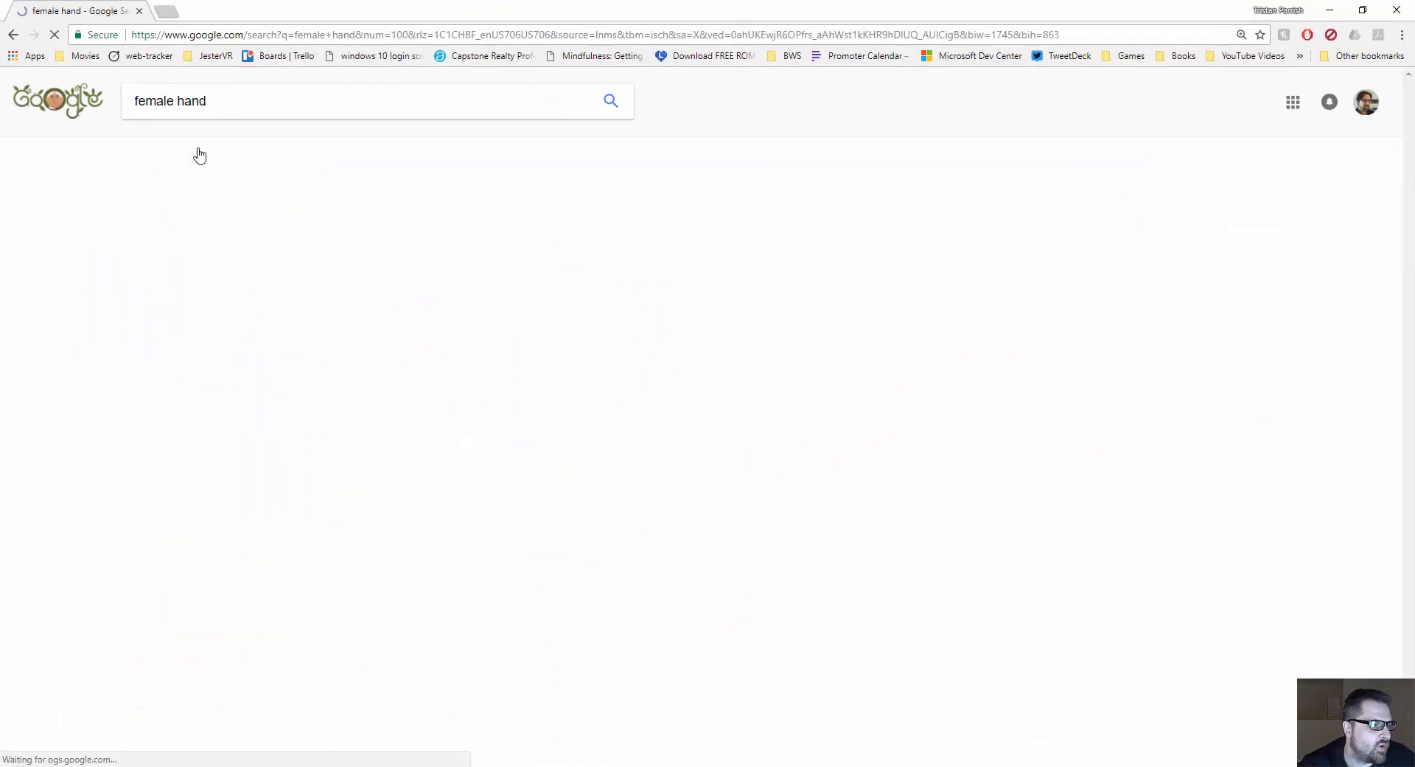
{"action": "left_click", "coordinate": [81, 330]}
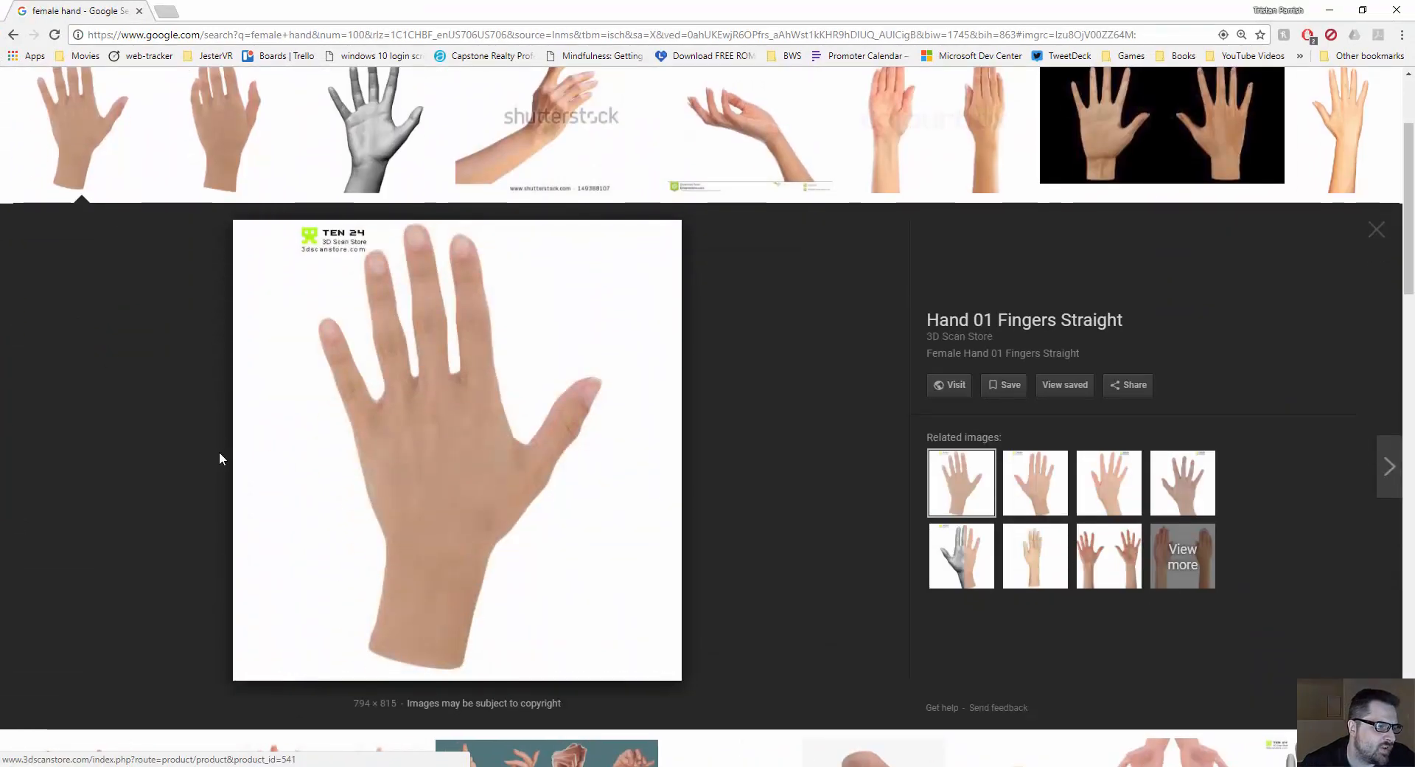
{"action": "scroll", "coordinate": [219, 451], "scroll_direction": "up", "scroll_amount": 1}
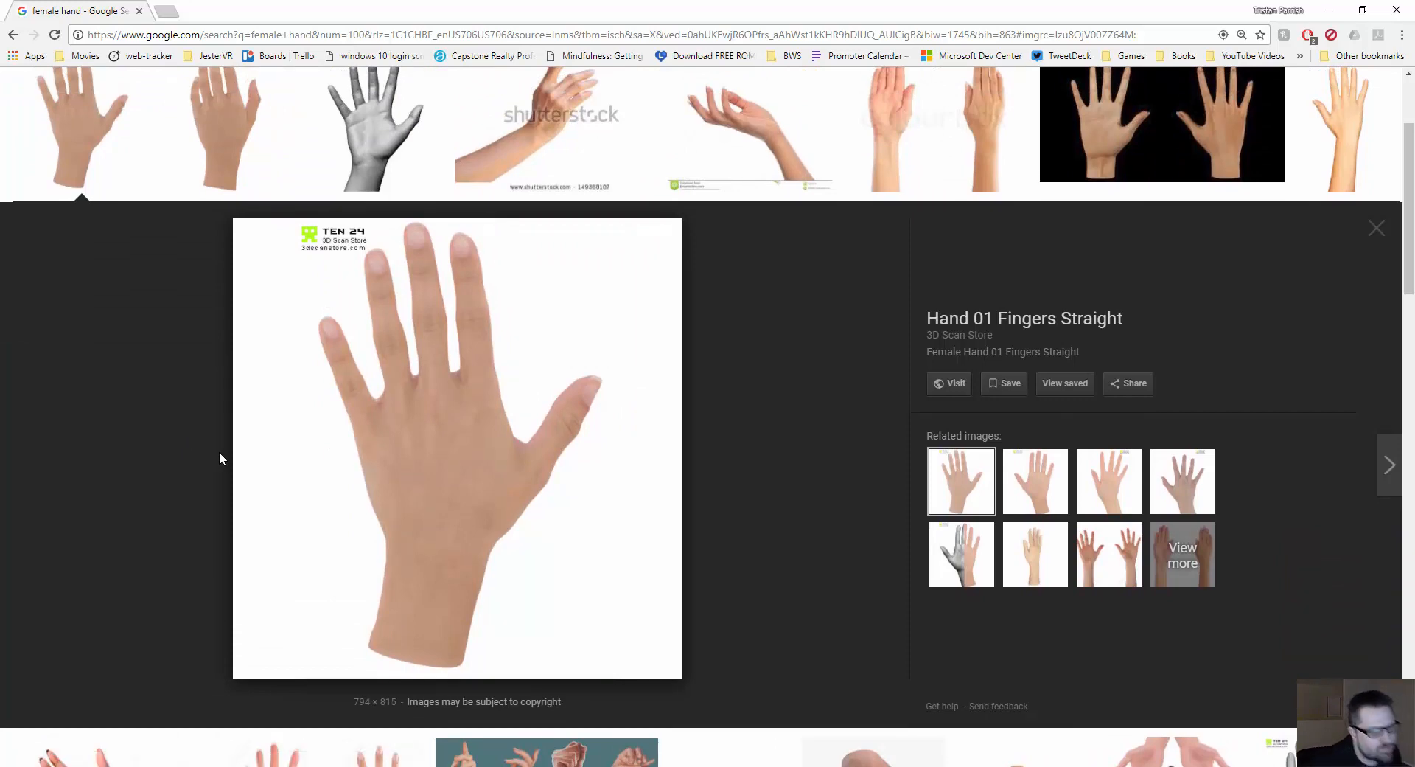
{"action": "scroll", "coordinate": [361, 568], "scroll_direction": "down", "scroll_amount": 4}
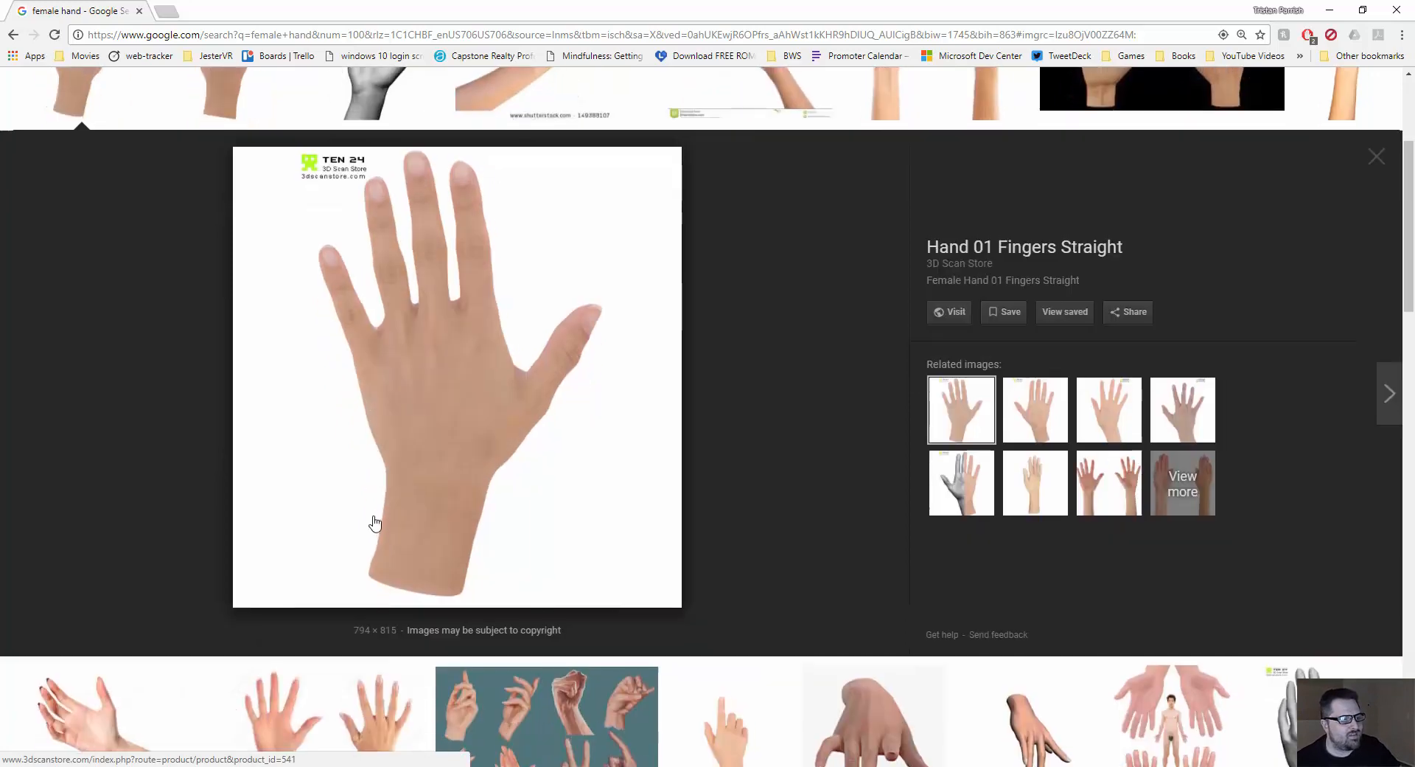
{"action": "scroll", "coordinate": [370, 525], "scroll_direction": "down", "scroll_amount": 5}
{"action": "scroll", "coordinate": [370, 525], "scroll_direction": "up", "scroll_amount": 8}
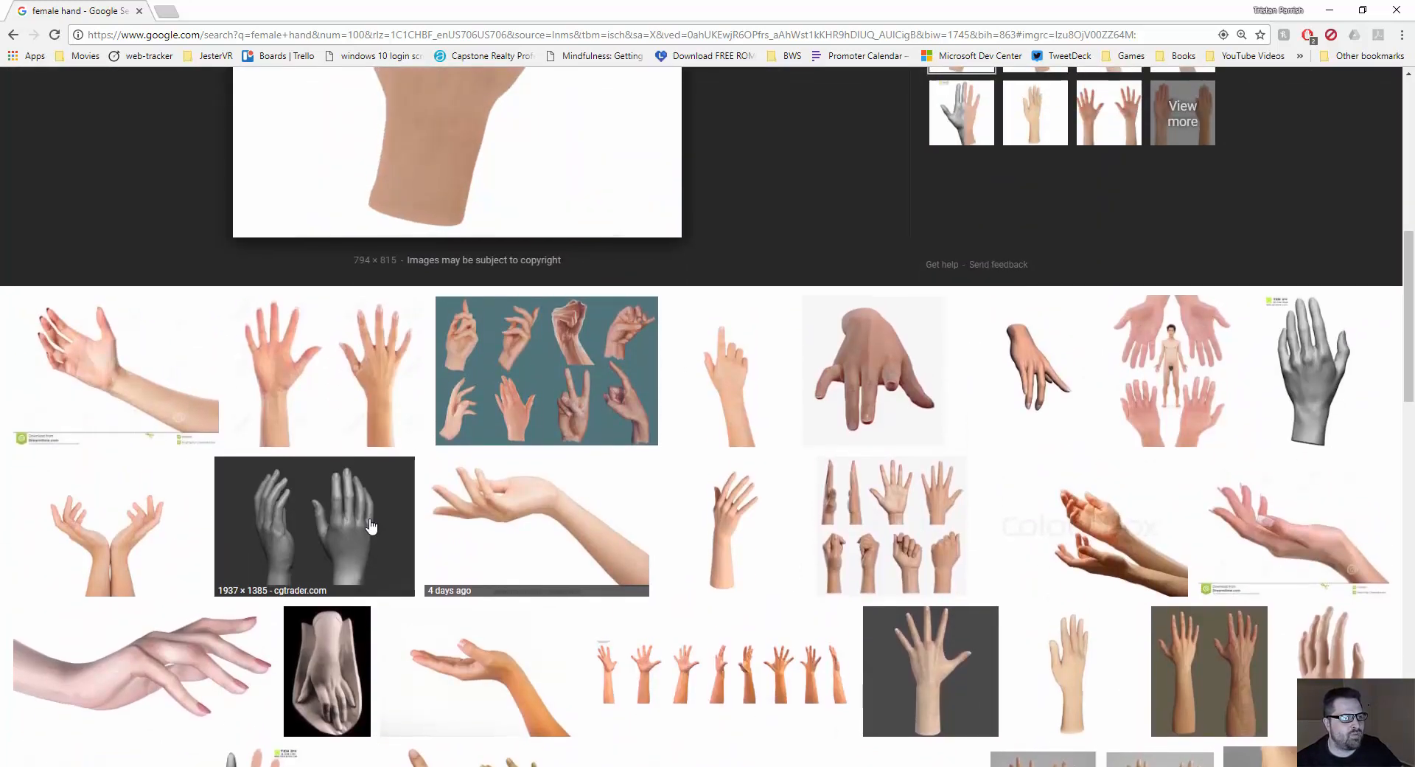
{"action": "scroll", "coordinate": [371, 526], "scroll_direction": "up", "scroll_amount": 4}
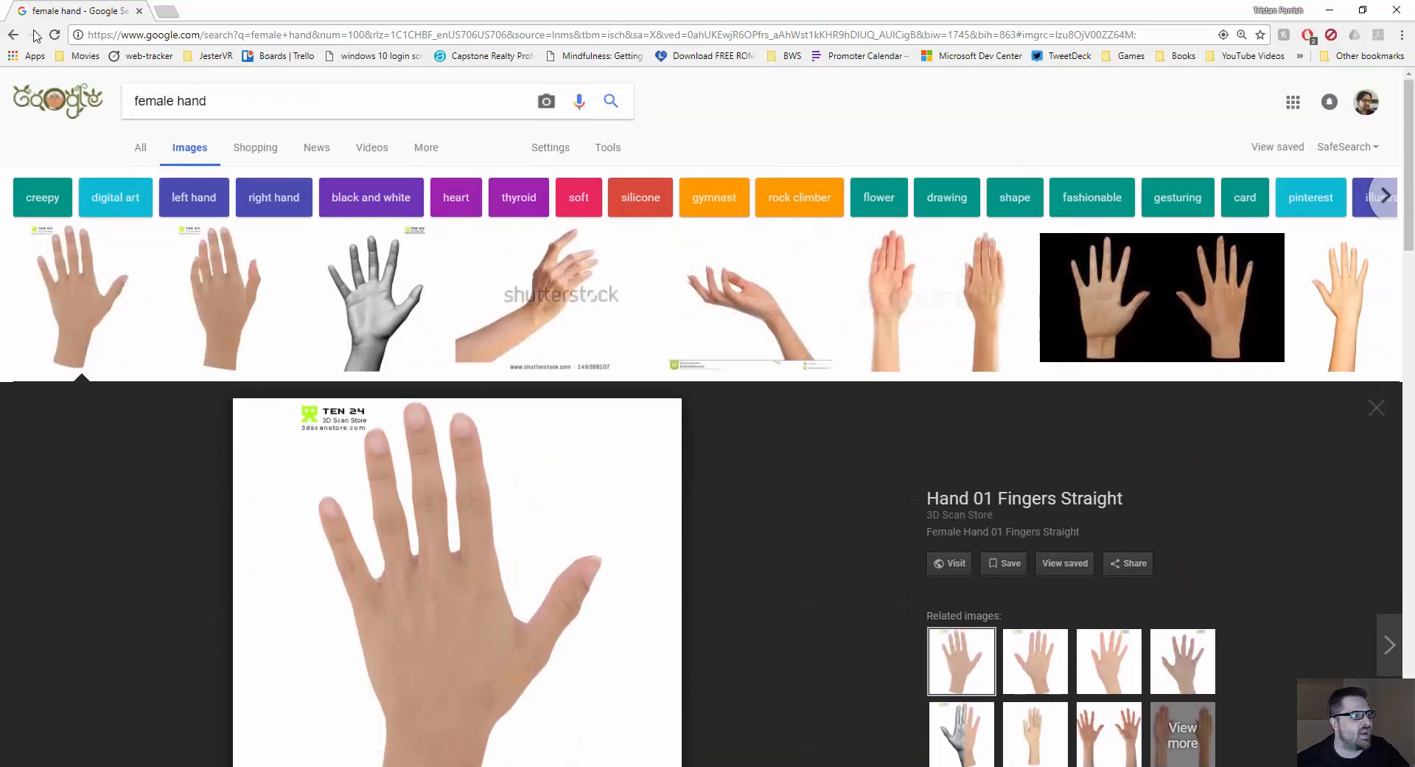
{"action": "left_click_drag", "start_coordinate": [337, 16], "coordinate": [1414, 70]}
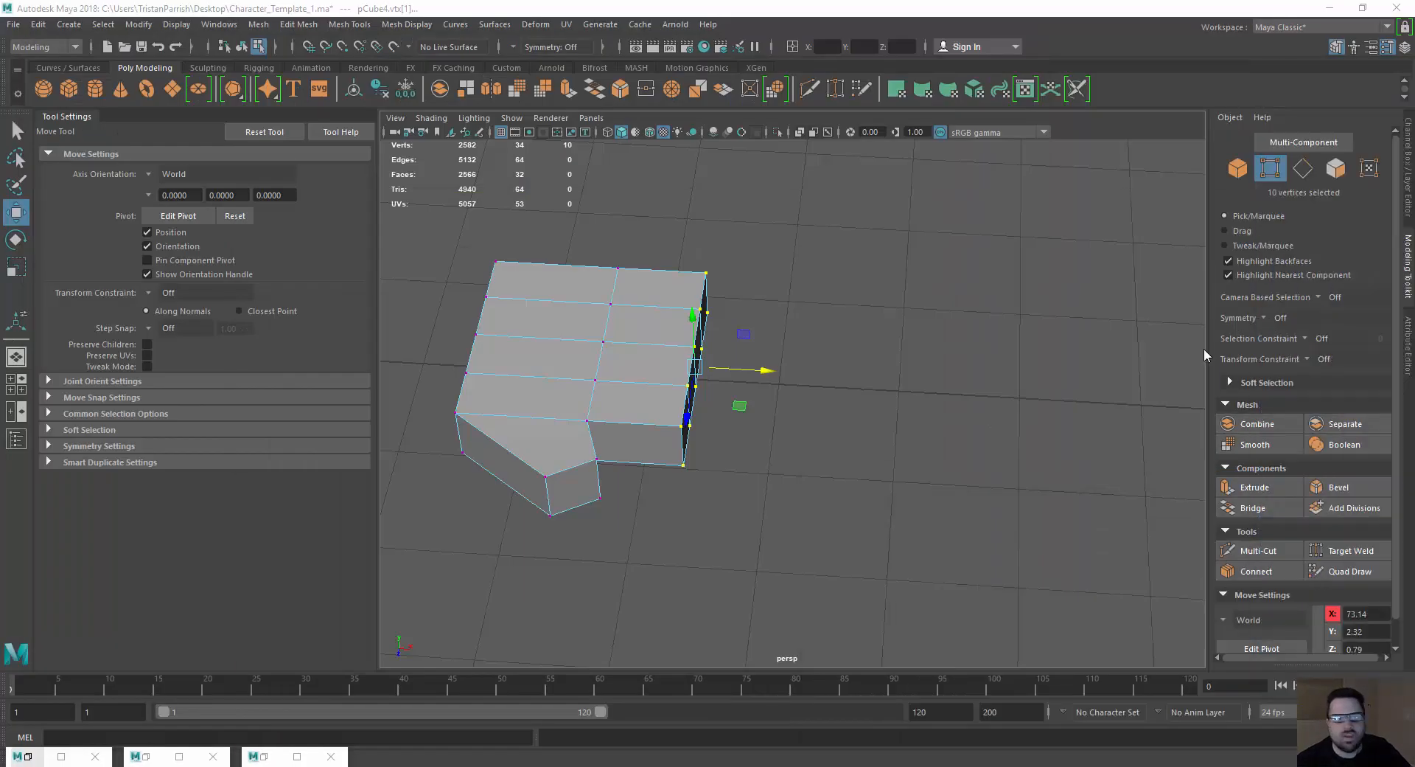
Narrow the whole hand block by scaling it along Z to about 0.74.
{"action": "scroll", "coordinate": [616, 431], "scroll_direction": "up", "scroll_amount": 2}
{"action": "scroll", "coordinate": [597, 426], "scroll_direction": "down", "scroll_amount": 4}
{"action": "scroll", "coordinate": [601, 427], "scroll_direction": "up", "scroll_amount": 1}
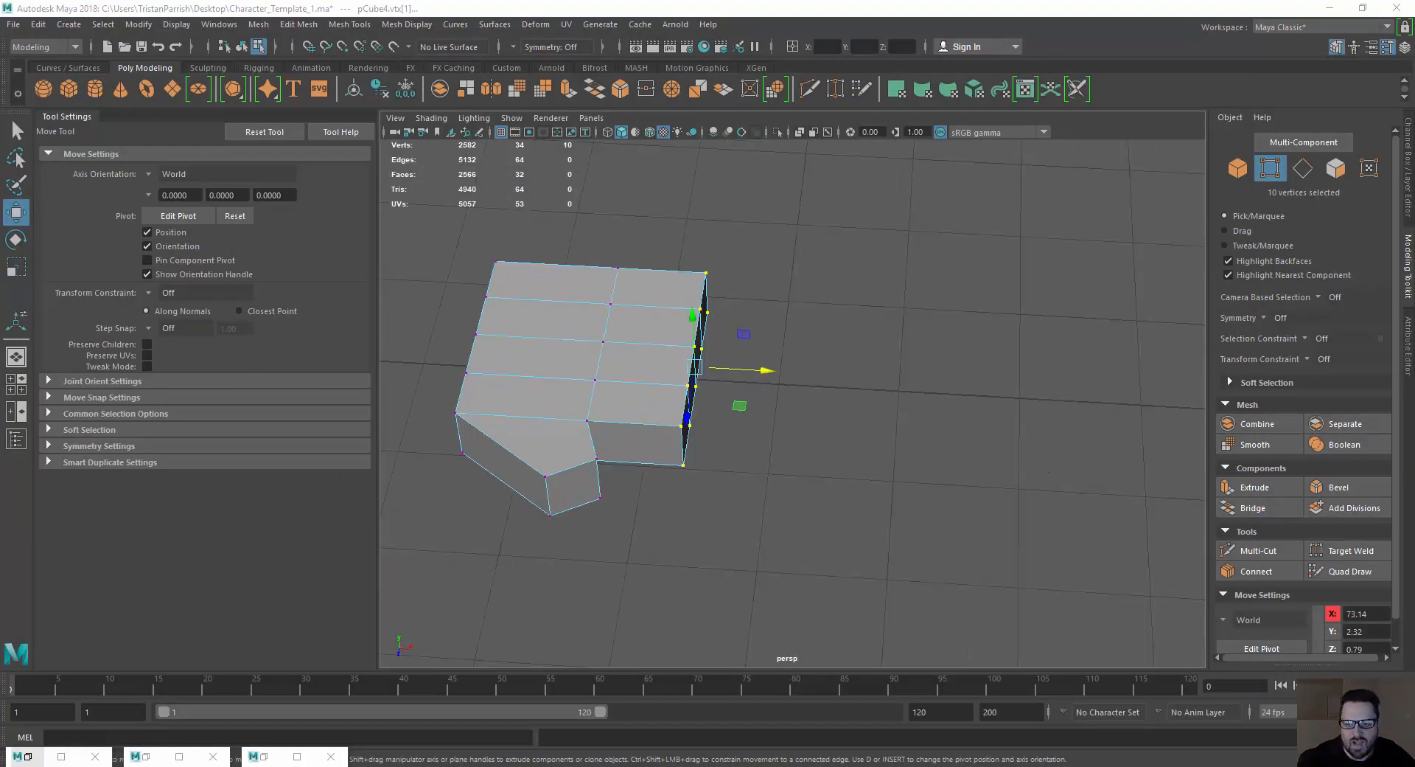
{"action": "left_click_drag", "start_coordinate": [575, 436], "coordinate": [691, 374], "text": "alt"}
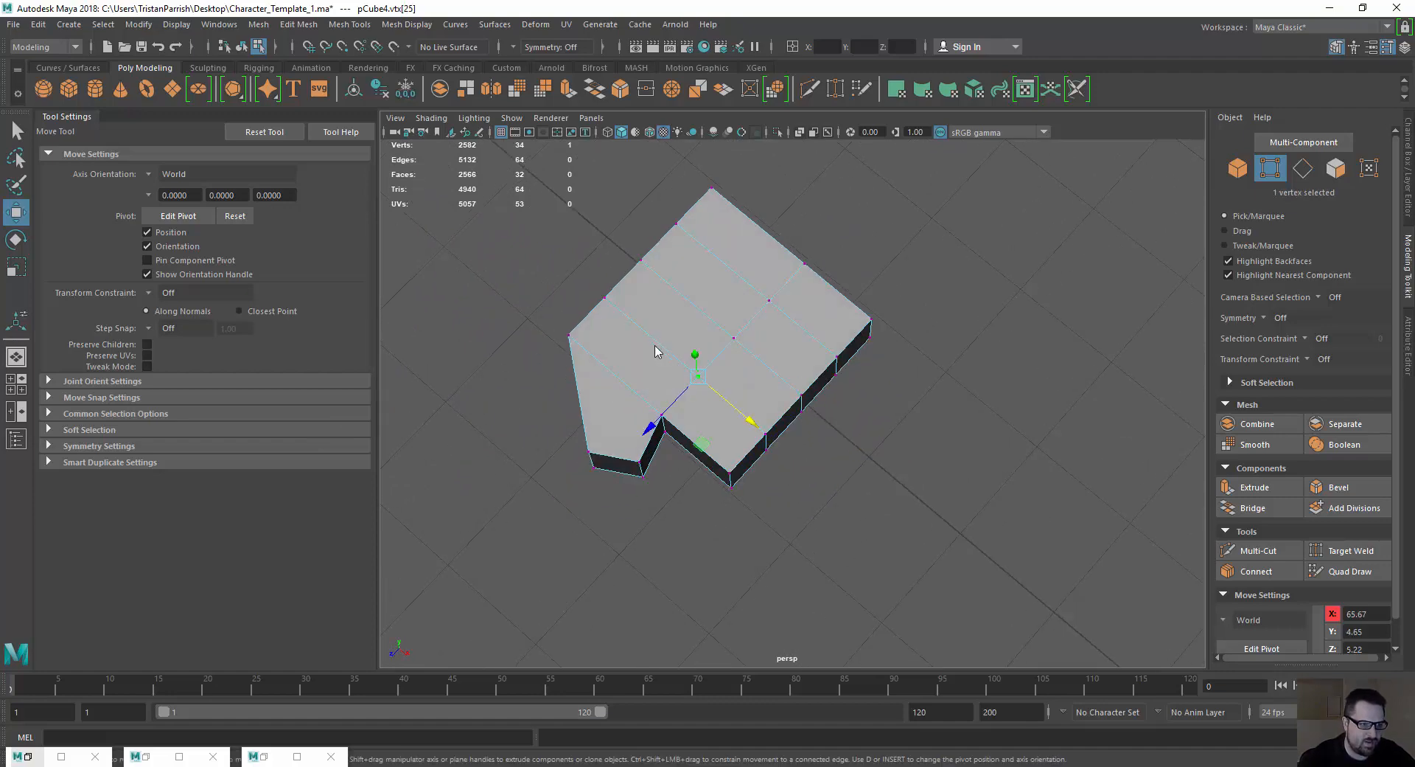
{"action": "right_click_drag", "start_coordinate": [657, 357], "coordinate": [713, 304]}
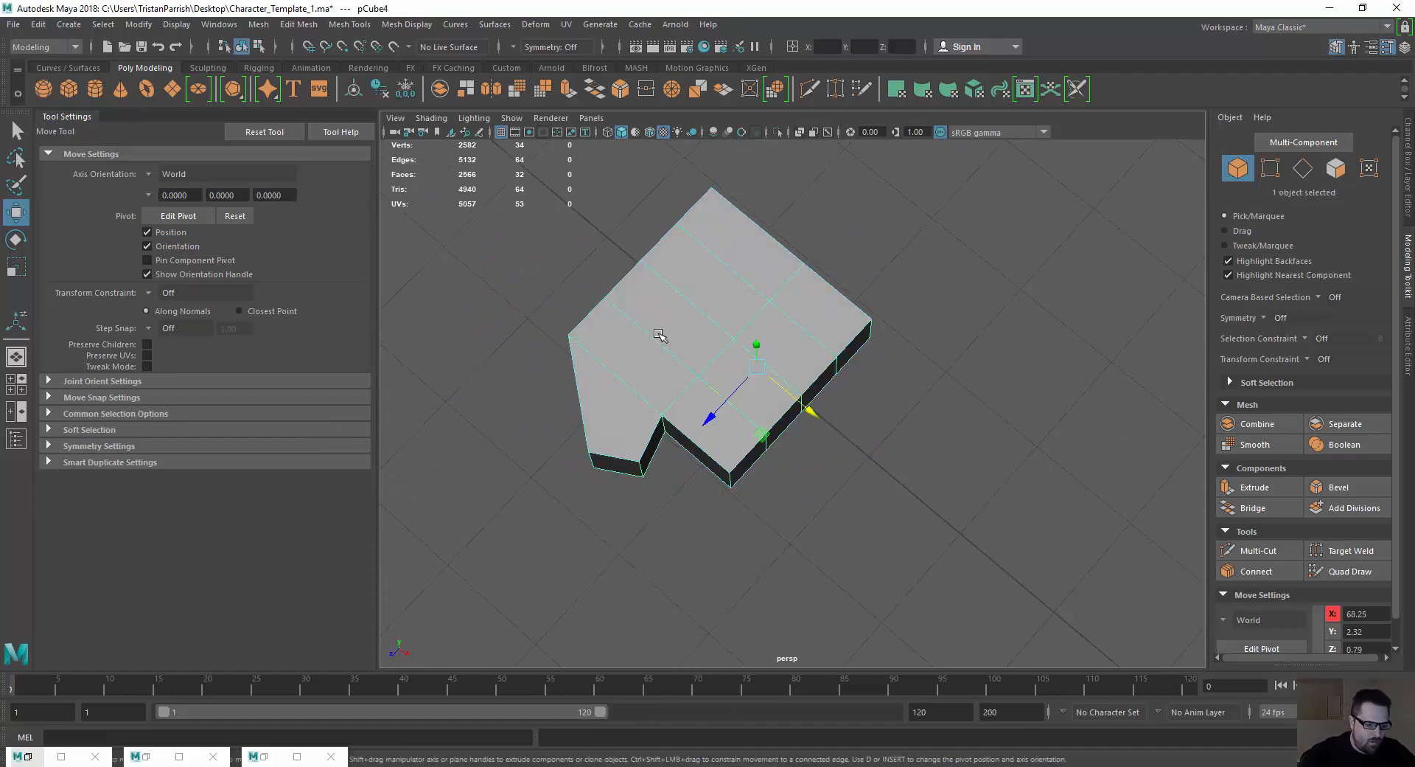
{"action": "key", "text": "r"}
{"action": "left_click_drag", "start_coordinate": [717, 413], "coordinate": [727, 401], "text": "alt"}
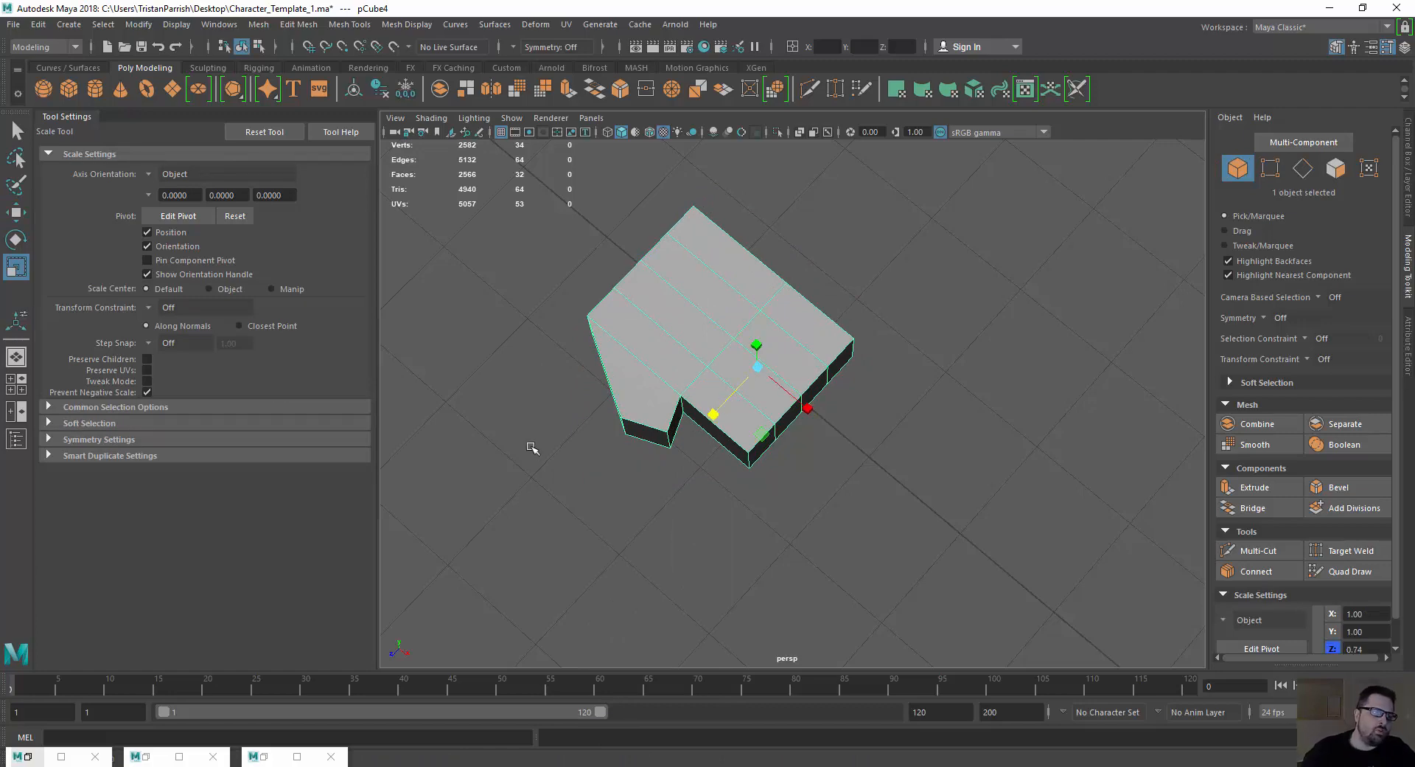
{"action": "left_click_drag", "start_coordinate": [674, 435], "coordinate": [713, 409], "text": "alt"}
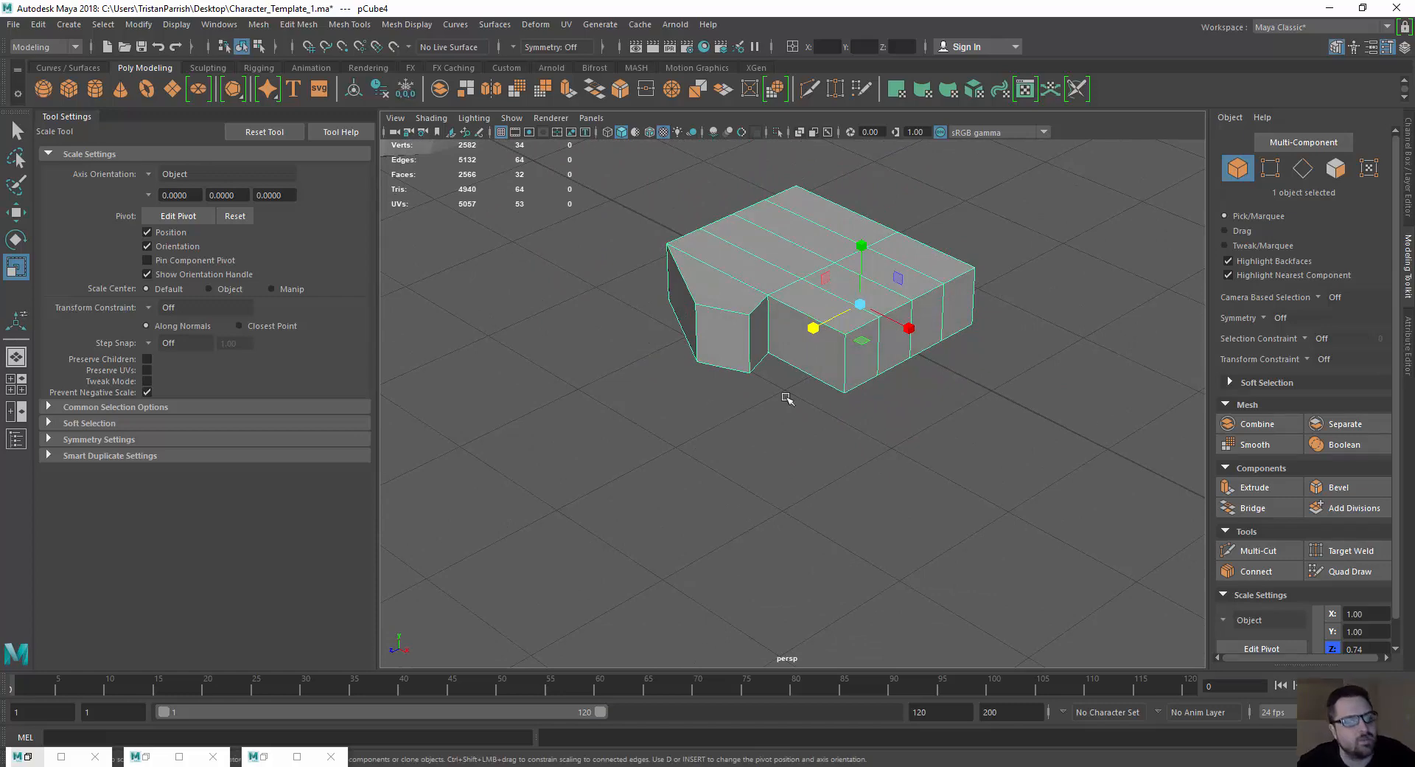
Move the thumb stub's end face closer to the palm in the horizontal plane, to about X 63.89, Z 9.87.
{"action": "left_click_drag", "start_coordinate": [819, 331], "coordinate": [780, 317], "text": "alt"}
{"action": "left_click", "coordinate": [768, 373]}
{"action": "left_click_drag", "start_coordinate": [768, 373], "coordinate": [773, 323], "text": "alt"}
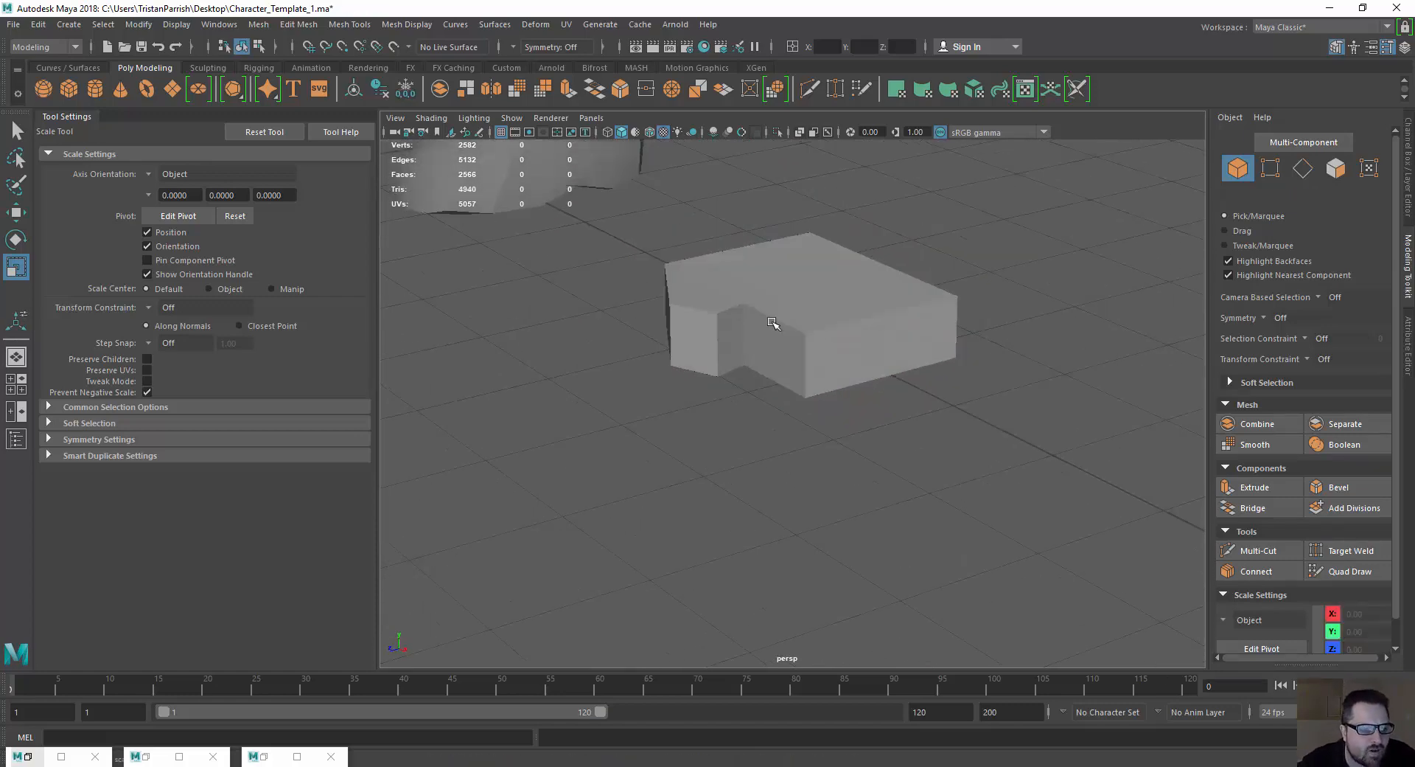
{"action": "left_click", "coordinate": [773, 323]}
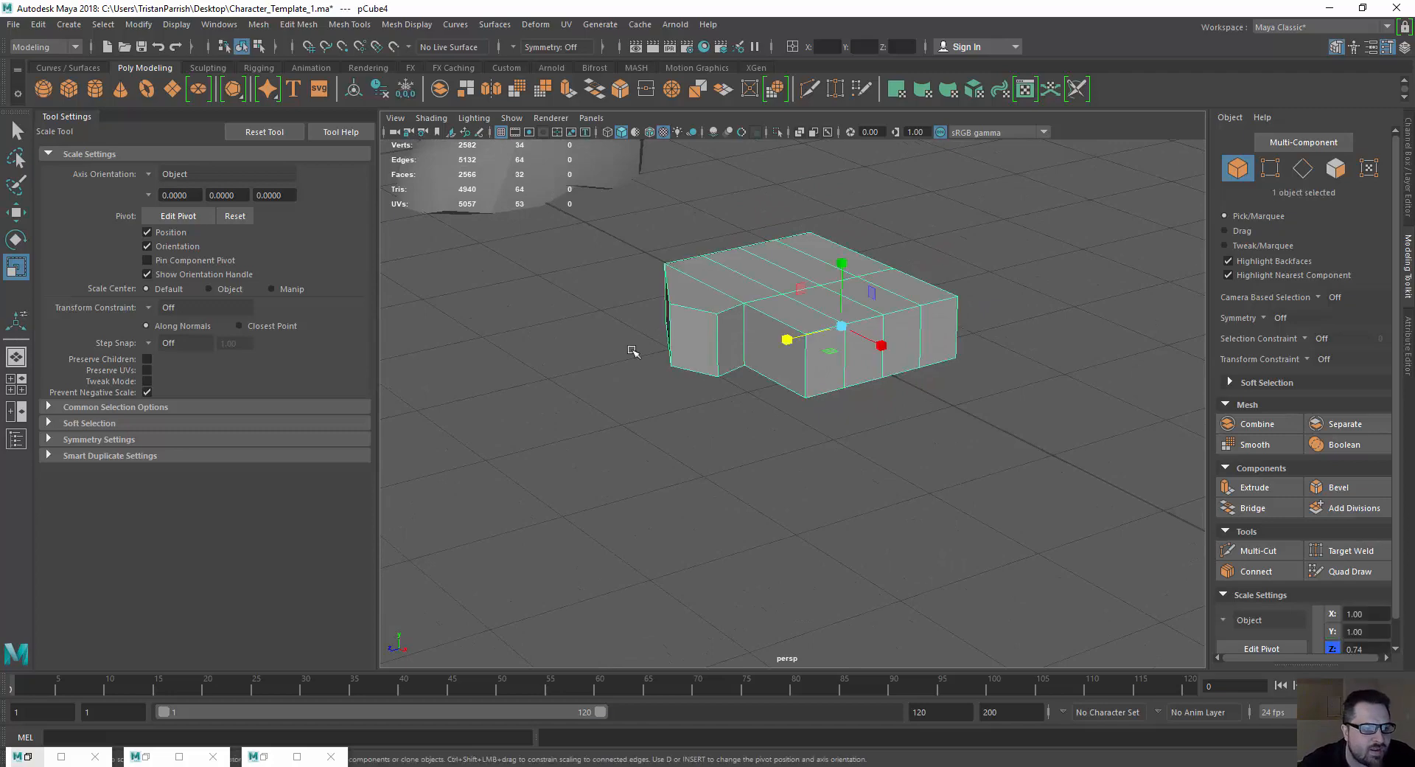
{"action": "left_click_drag", "start_coordinate": [684, 325], "coordinate": [669, 360], "text": "alt"}
{"action": "right_click_drag", "start_coordinate": [683, 358], "coordinate": [684, 398]}
{"action": "left_click", "coordinate": [686, 361]}
{"action": "key", "text": "w"}
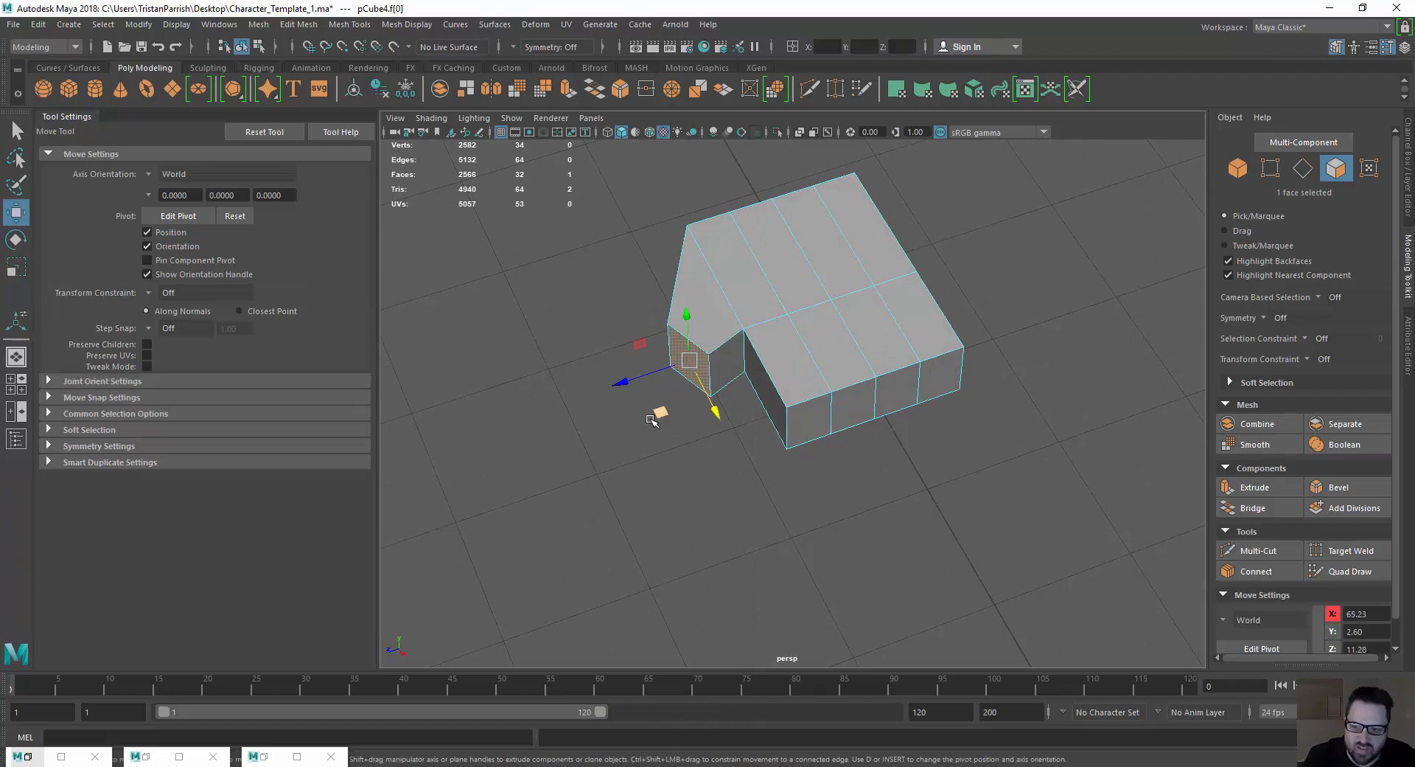
{"action": "middle_click_drag", "start_coordinate": [661, 410], "coordinate": [674, 393]}
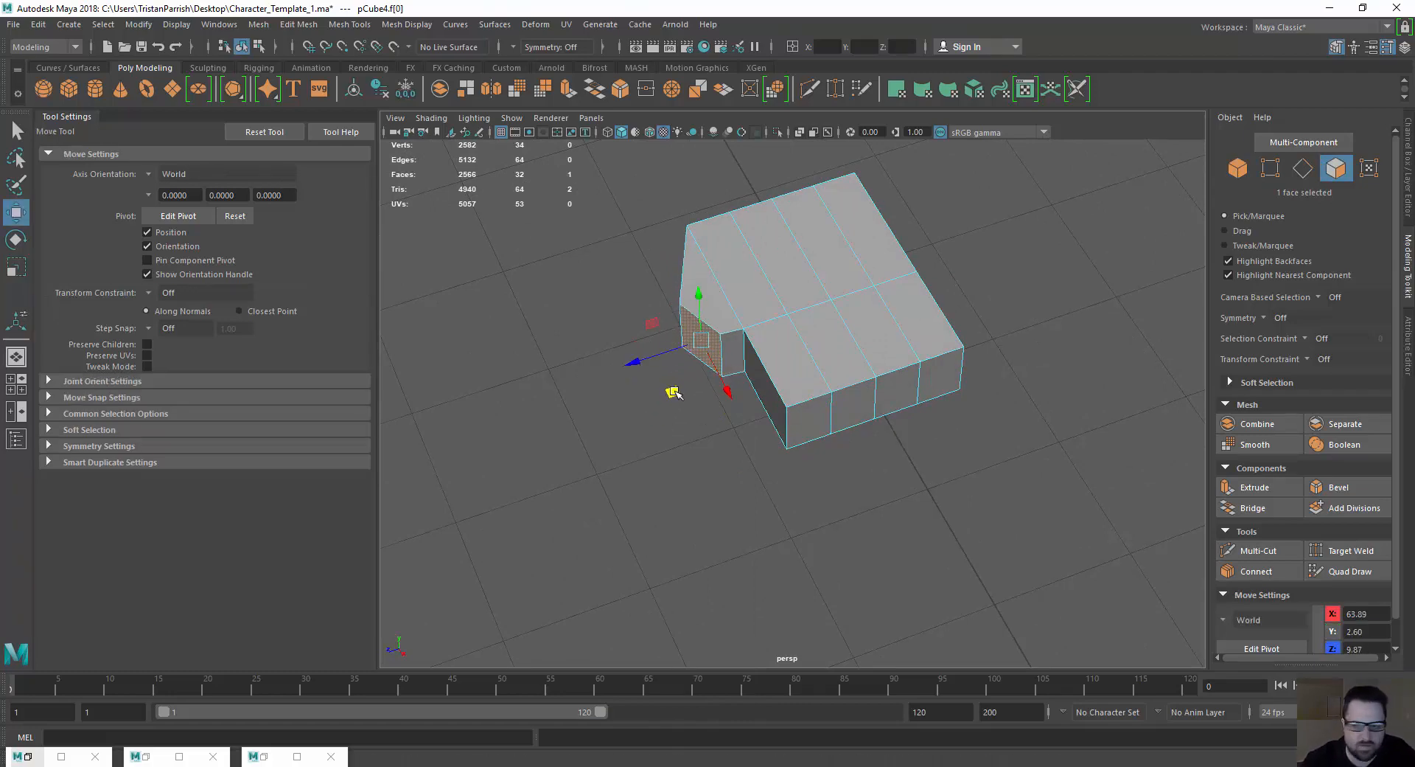
Extrude the thumb's end face outward by about 5.26 and scale the new end down to taper it.
{"action": "middle_click_drag", "start_coordinate": [674, 392], "coordinate": [649, 412]}
{"action": "key", "text": "ctrl+e"}
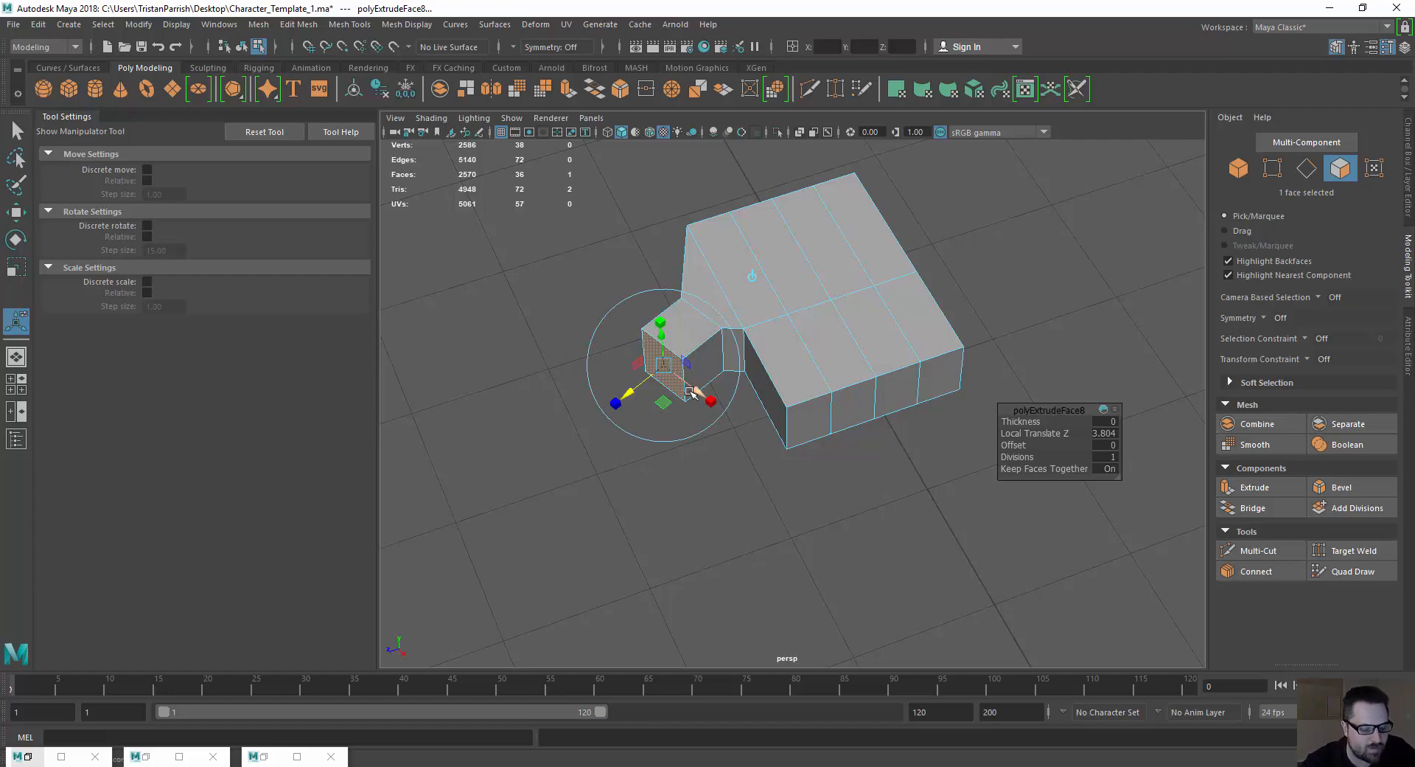
{"action": "left_click_drag", "start_coordinate": [632, 391], "coordinate": [648, 427]}
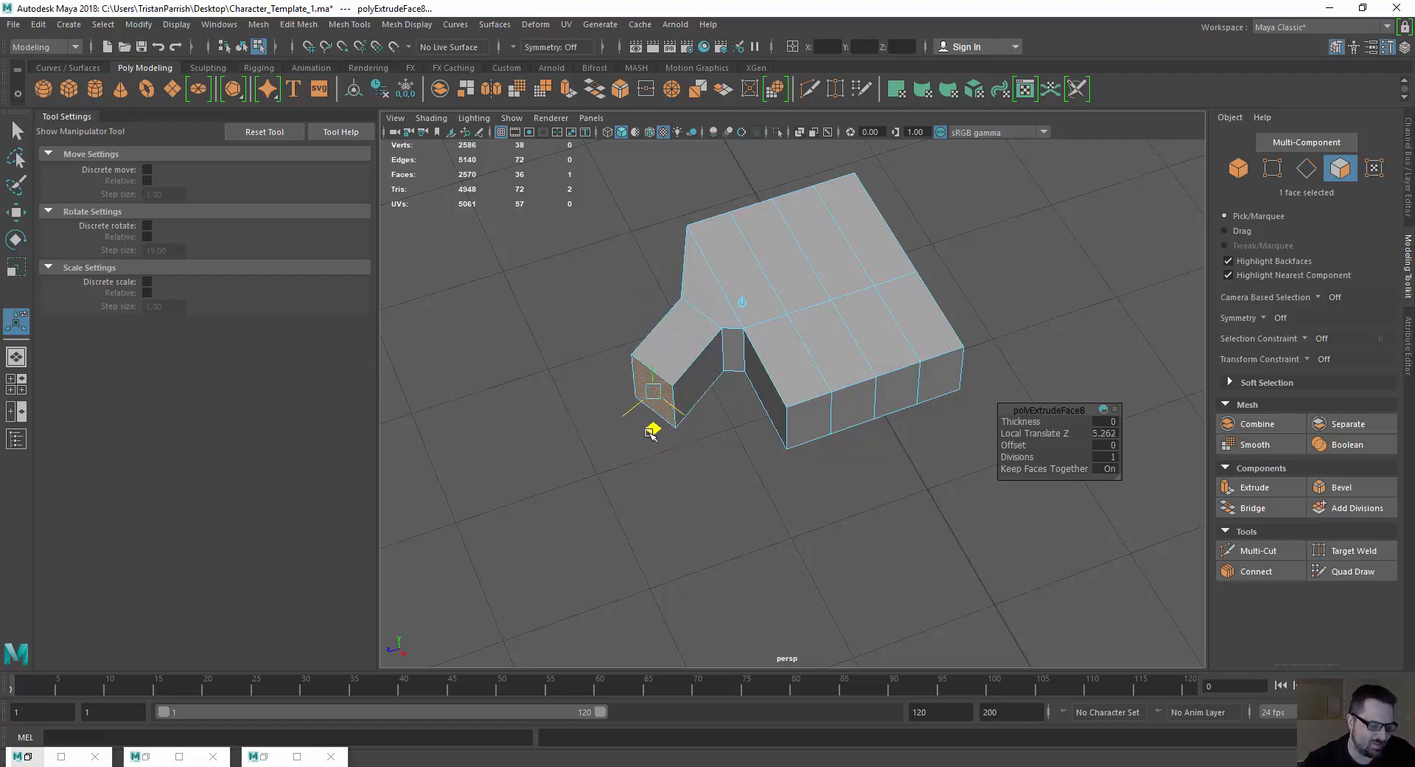
{"action": "key", "text": "r"}
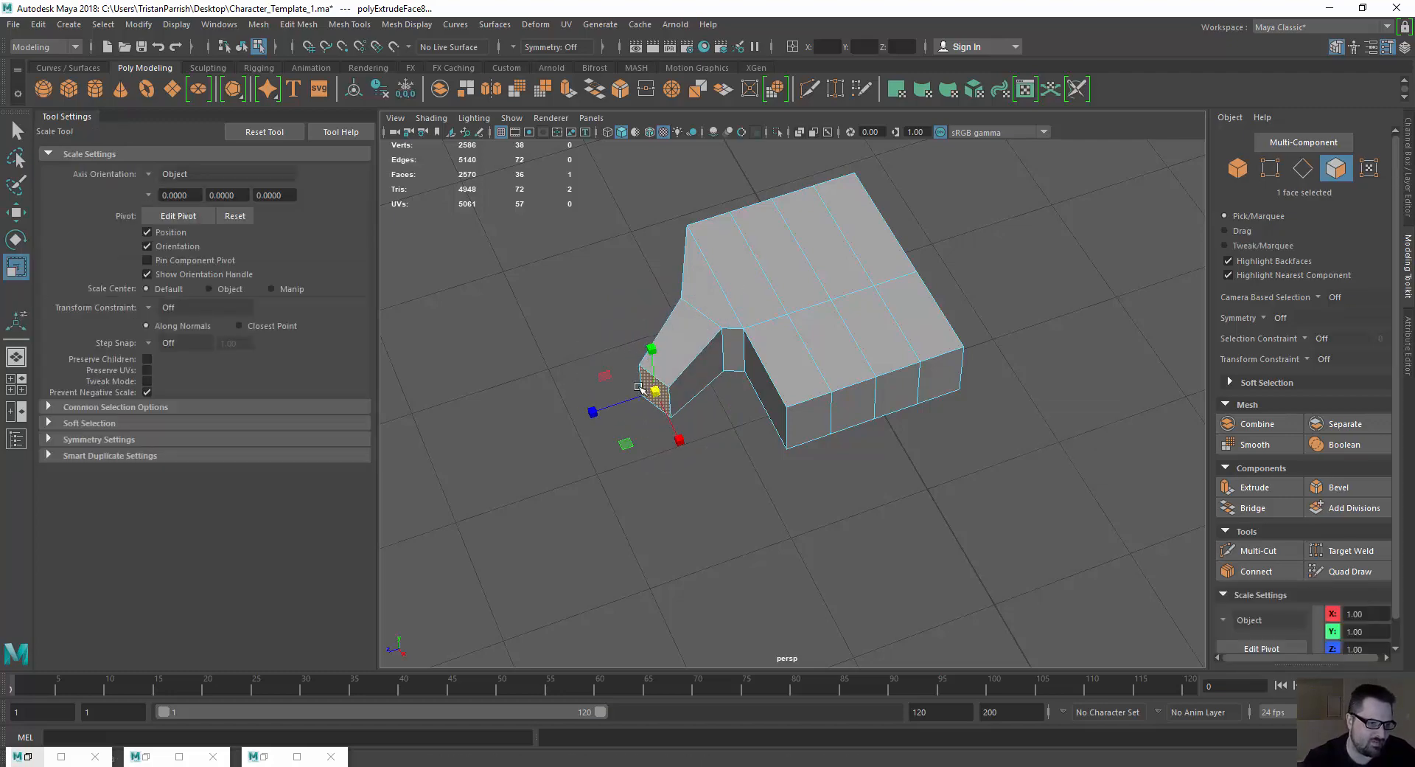
Flatten the whole hand mesh by scaling it along Y to about 0.70.
{"action": "left_click_drag", "start_coordinate": [483, 457], "coordinate": [669, 471], "text": "alt"}
{"action": "right_click_drag", "start_coordinate": [782, 395], "coordinate": [797, 367]}
{"action": "left_click_drag", "start_coordinate": [842, 351], "coordinate": [662, 418]}
{"action": "scroll", "coordinate": [662, 418], "scroll_direction": "up", "scroll_amount": 2}
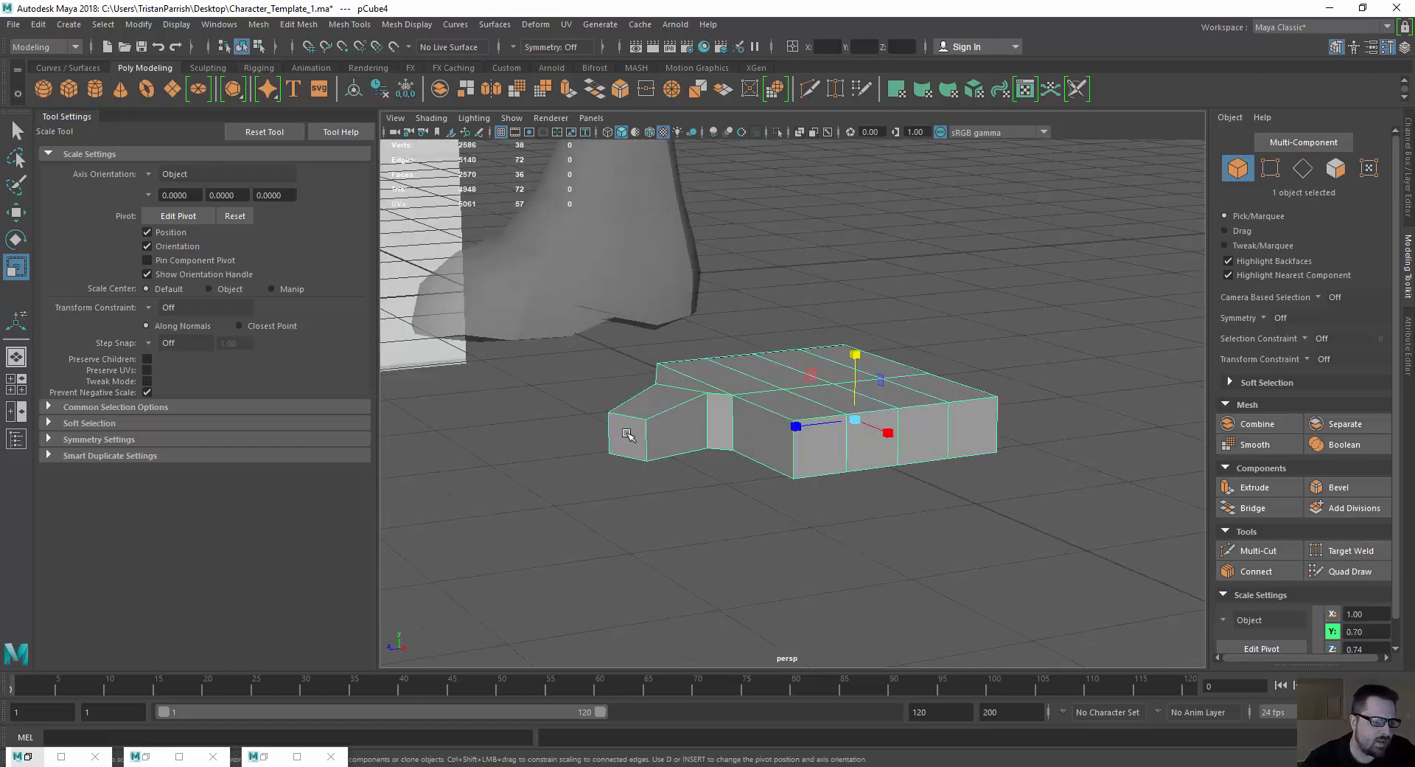
Extrude the thumb's end face outward to add another thumb segment.
{"action": "right_click_drag", "start_coordinate": [627, 435], "coordinate": [627, 399]}
{"action": "left_click", "coordinate": [627, 421]}
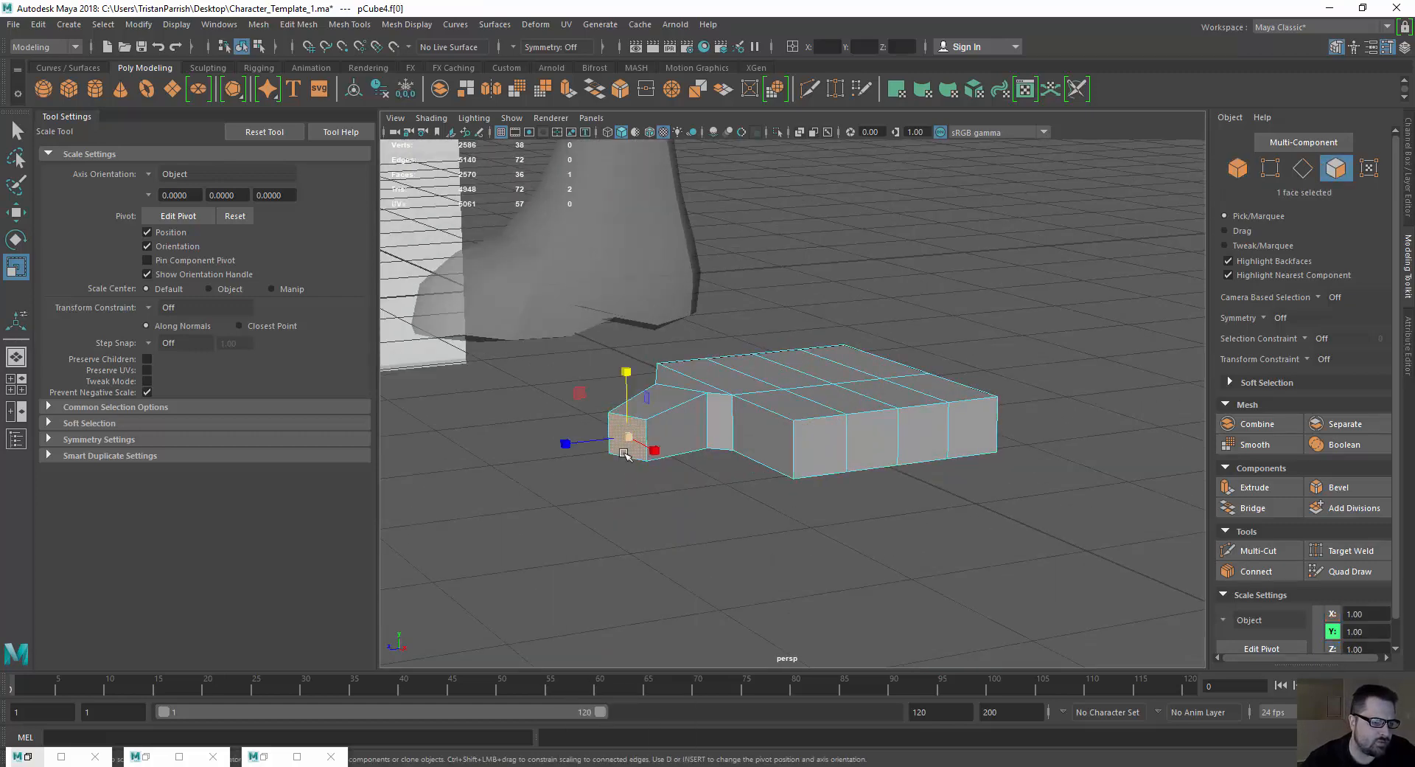
{"action": "left_click", "coordinate": [587, 511]}
{"action": "left_click", "coordinate": [625, 435]}
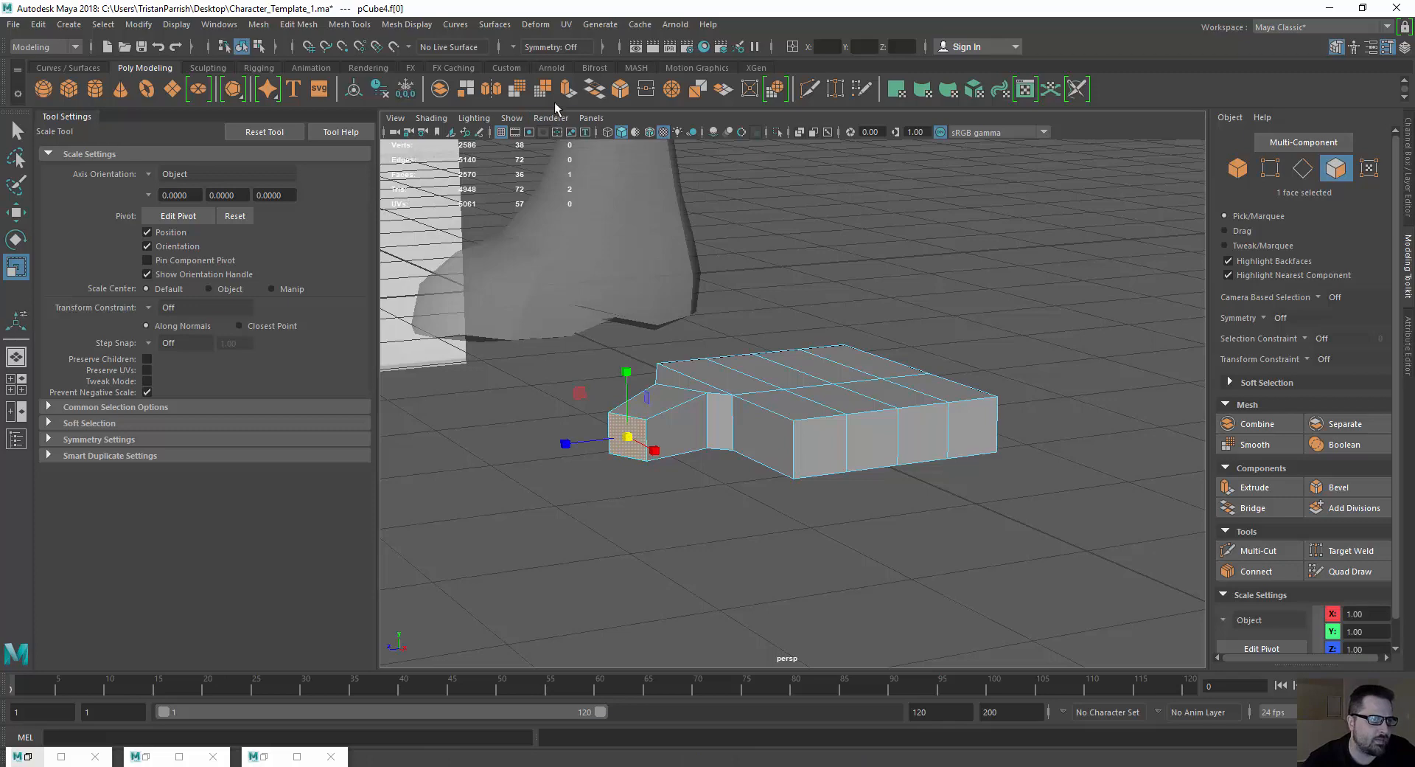
{"action": "left_click", "coordinate": [568, 91]}
{"action": "left_click_drag", "start_coordinate": [610, 398], "coordinate": [595, 451], "text": "alt"}
{"action": "left_click_drag", "start_coordinate": [616, 502], "coordinate": [584, 551]}
Move the eight vertices of the thumb's outermost segment closer to the palm.
{"action": "key", "text": "q"}
{"action": "key", "text": "F9"}
{"action": "left_click_drag", "start_coordinate": [556, 364], "coordinate": [645, 507], "text": "alt"}
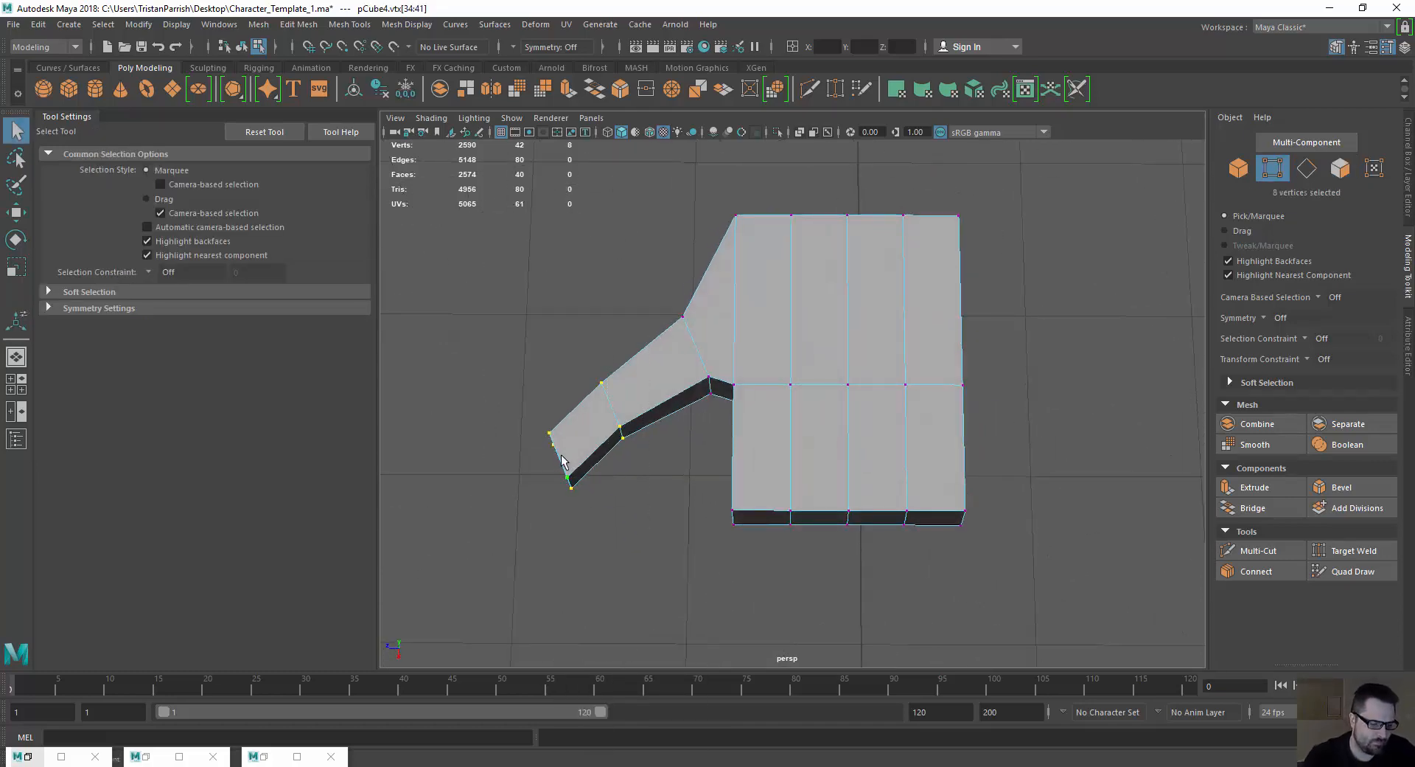
{"action": "key", "text": "w"}
{"action": "middle_click_drag", "start_coordinate": [536, 484], "coordinate": [589, 469]}
{"action": "left_click_drag", "start_coordinate": [590, 468], "coordinate": [589, 468]}
Reposition the thumb tip's four vertices to about X 70.24, Z 12.84 and rotate them in the horizontal plane to angle the tip.
{"action": "left_click", "coordinate": [520, 349]}
{"action": "left_click_drag", "start_coordinate": [544, 362], "coordinate": [635, 525]}
{"action": "middle_click_drag", "start_coordinate": [559, 489], "coordinate": [572, 512]}
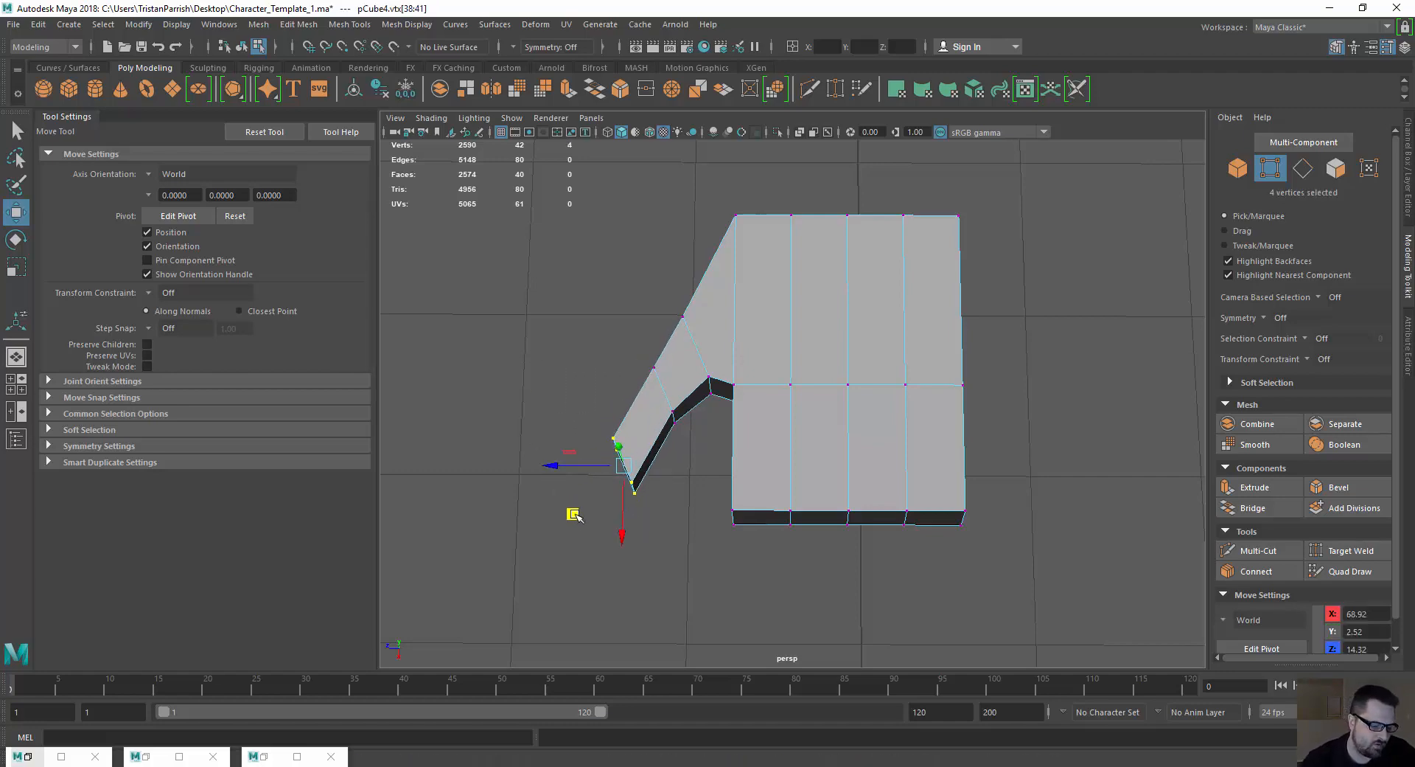
{"action": "key", "text": "e"}
{"action": "left_click_drag", "start_coordinate": [594, 532], "coordinate": [631, 512]}
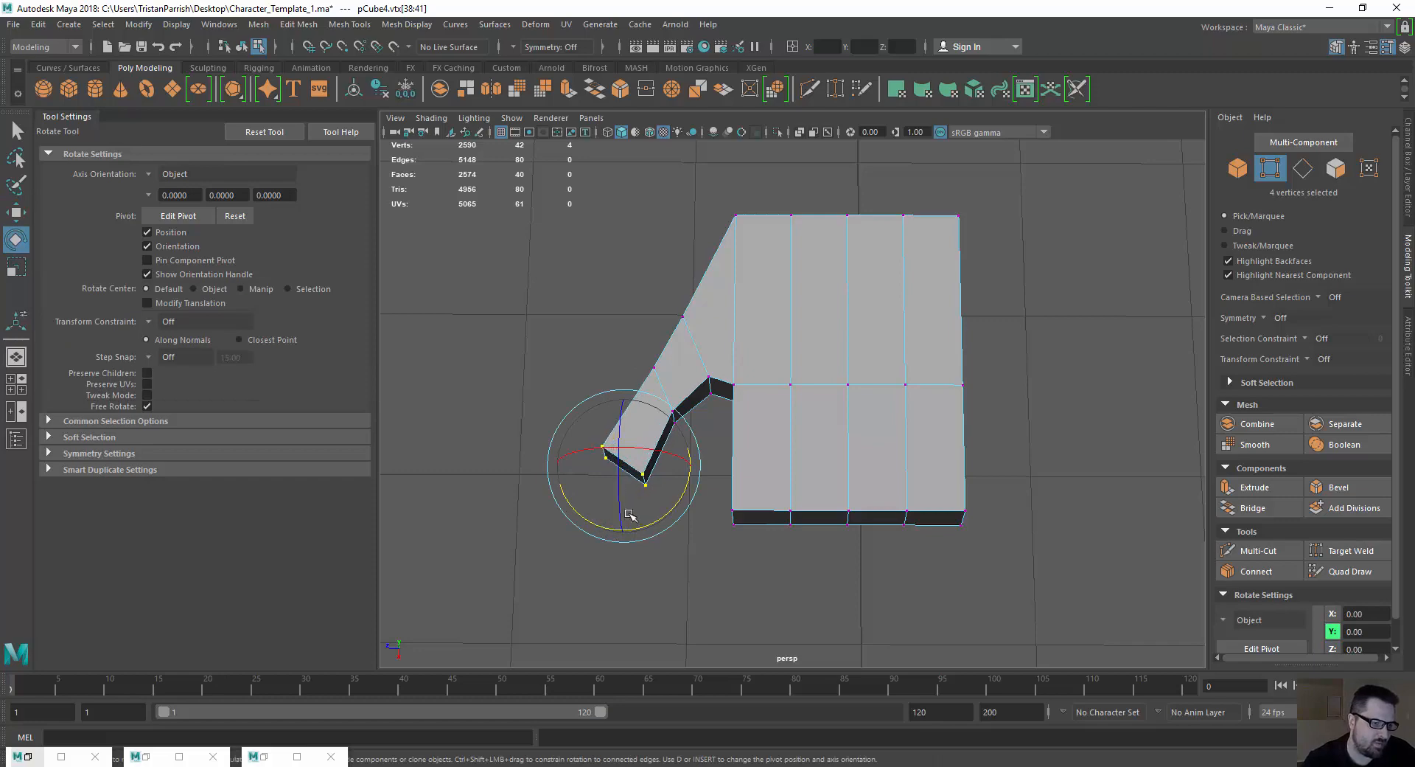
{"action": "key", "text": "w"}
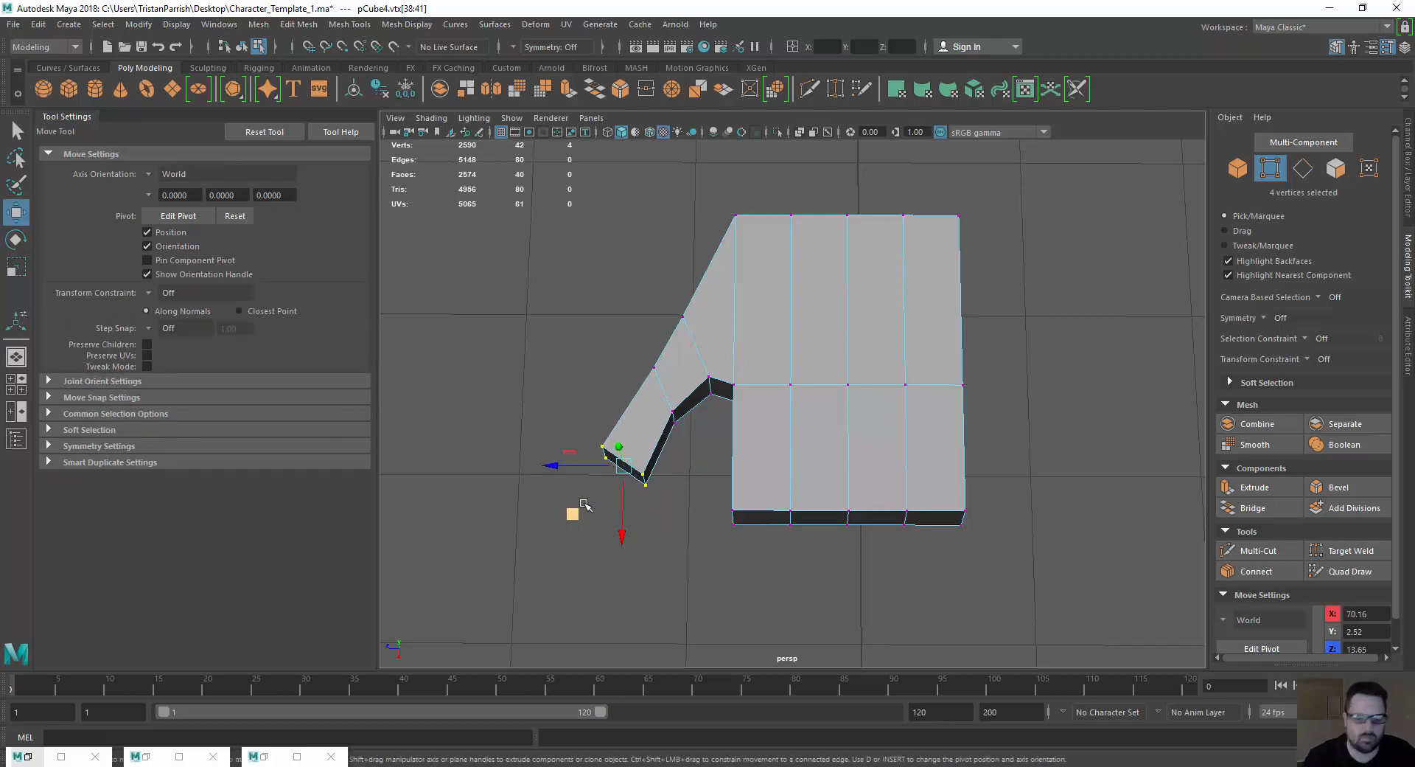
{"action": "left_click_drag", "start_coordinate": [582, 508], "coordinate": [596, 510]}
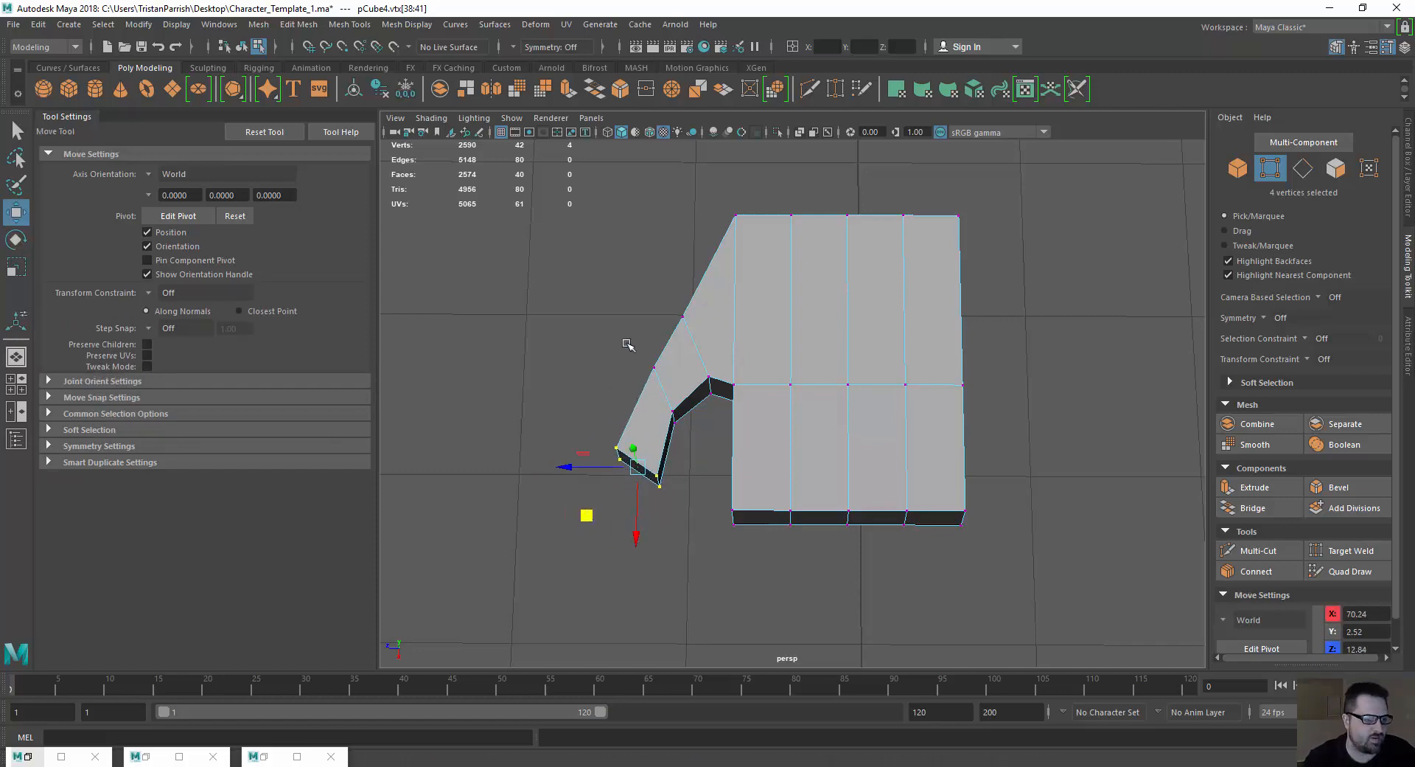
Adjust the two outer-side vertices of the thumb's last joint to about X 65.40, Z 12.62.
{"action": "left_click_drag", "start_coordinate": [627, 343], "coordinate": [659, 392]}
{"action": "left_click_drag", "start_coordinate": [594, 427], "coordinate": [594, 433]}
{"action": "left_click_drag", "start_coordinate": [537, 549], "coordinate": [566, 470], "text": "alt"}
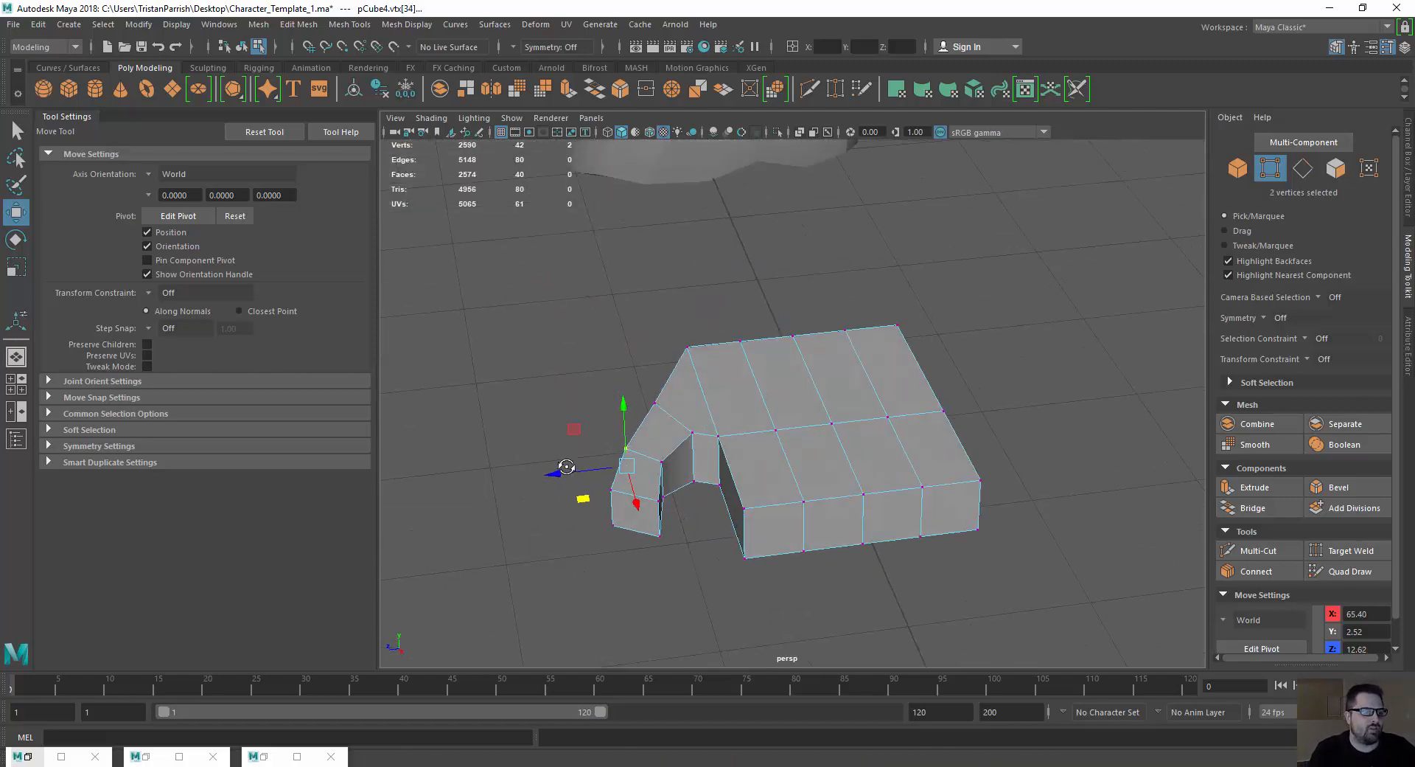
{"action": "left_click_drag", "start_coordinate": [658, 547], "coordinate": [653, 555], "text": "alt"}
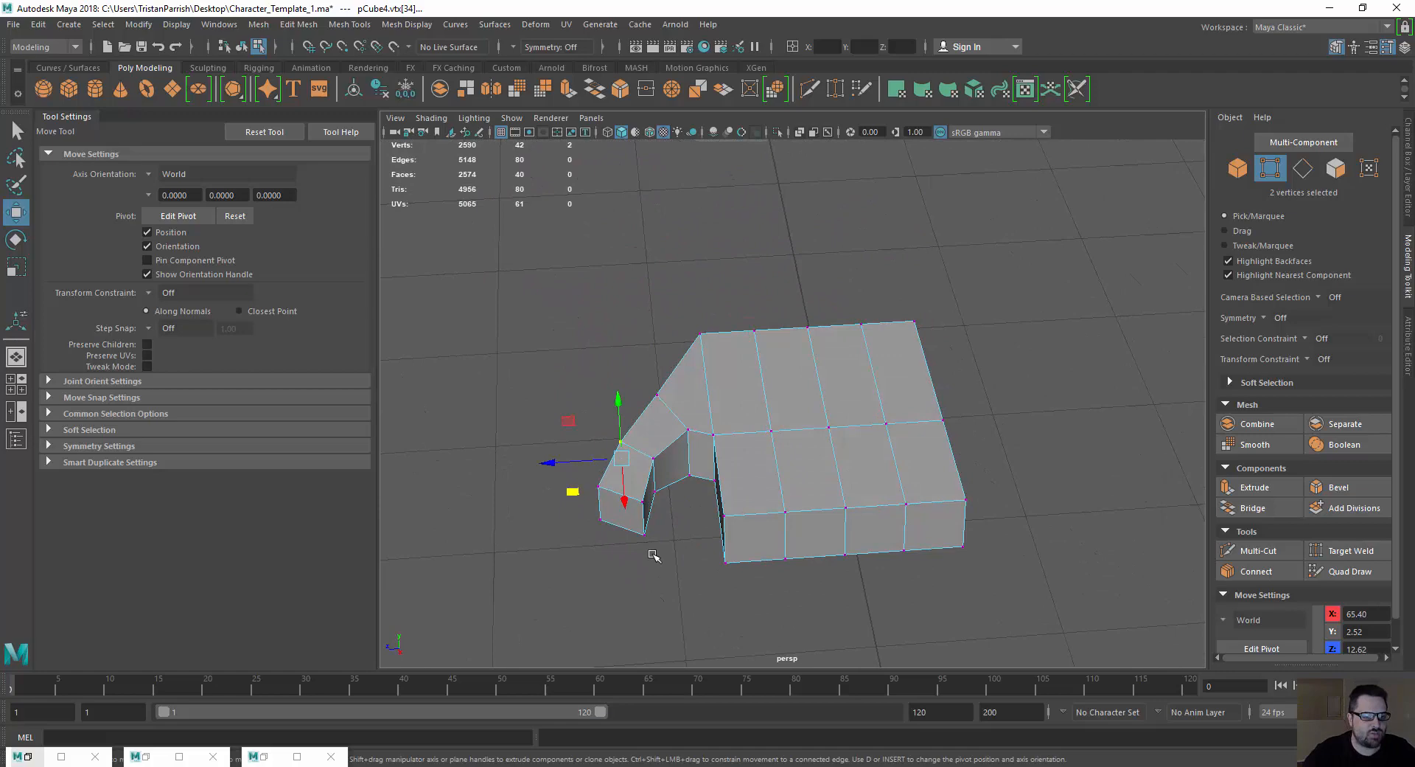
Extrude the four front faces of the palm as separate fingers, with Keep Faces Together off.
{"action": "right_click_drag", "start_coordinate": [757, 536], "coordinate": [757, 404]}
{"action": "left_click", "coordinate": [757, 542]}
{"action": "left_click", "coordinate": [820, 536], "text": "shift"}
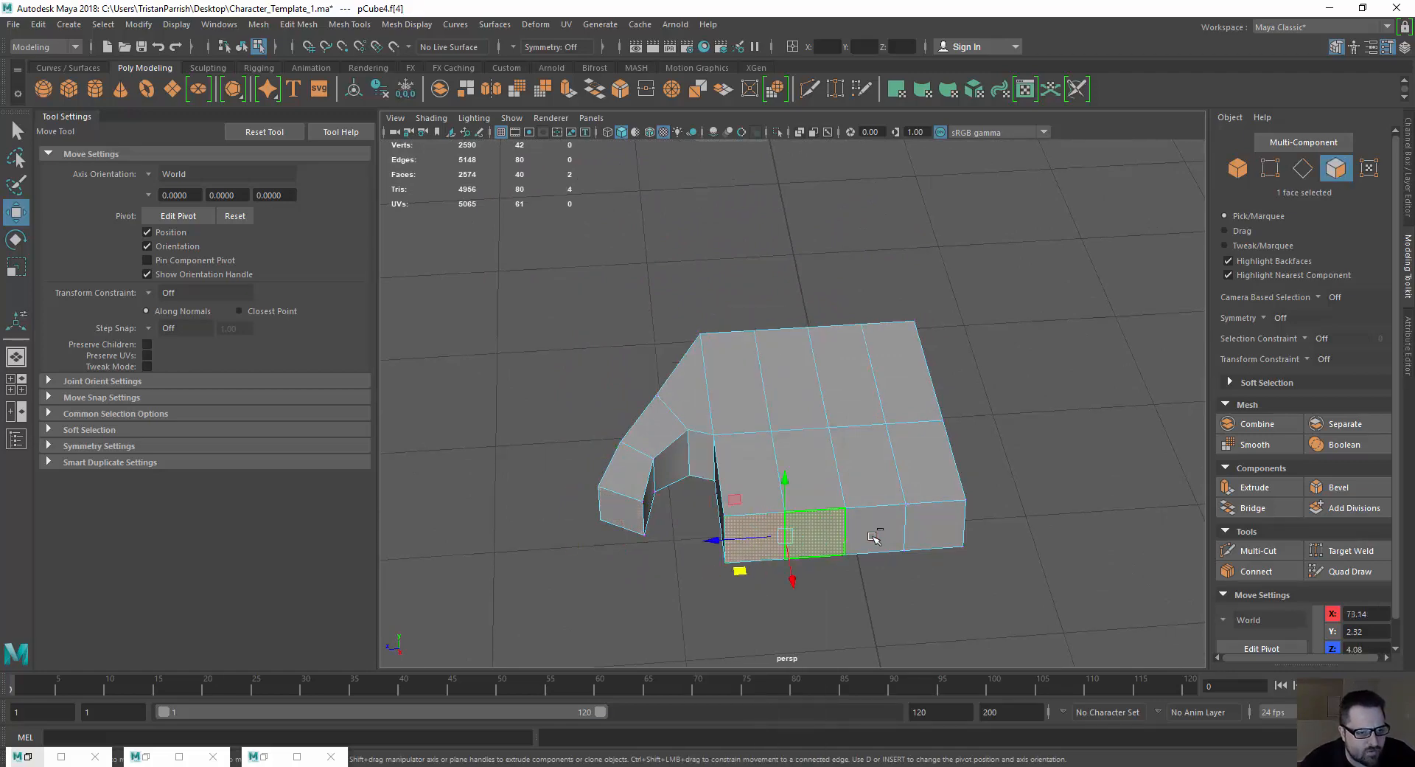
{"action": "left_click", "coordinate": [874, 537], "text": "shift"}
{"action": "left_click", "coordinate": [932, 522], "text": "shift"}
{"action": "left_click_drag", "start_coordinate": [688, 544], "coordinate": [629, 539], "text": "alt"}
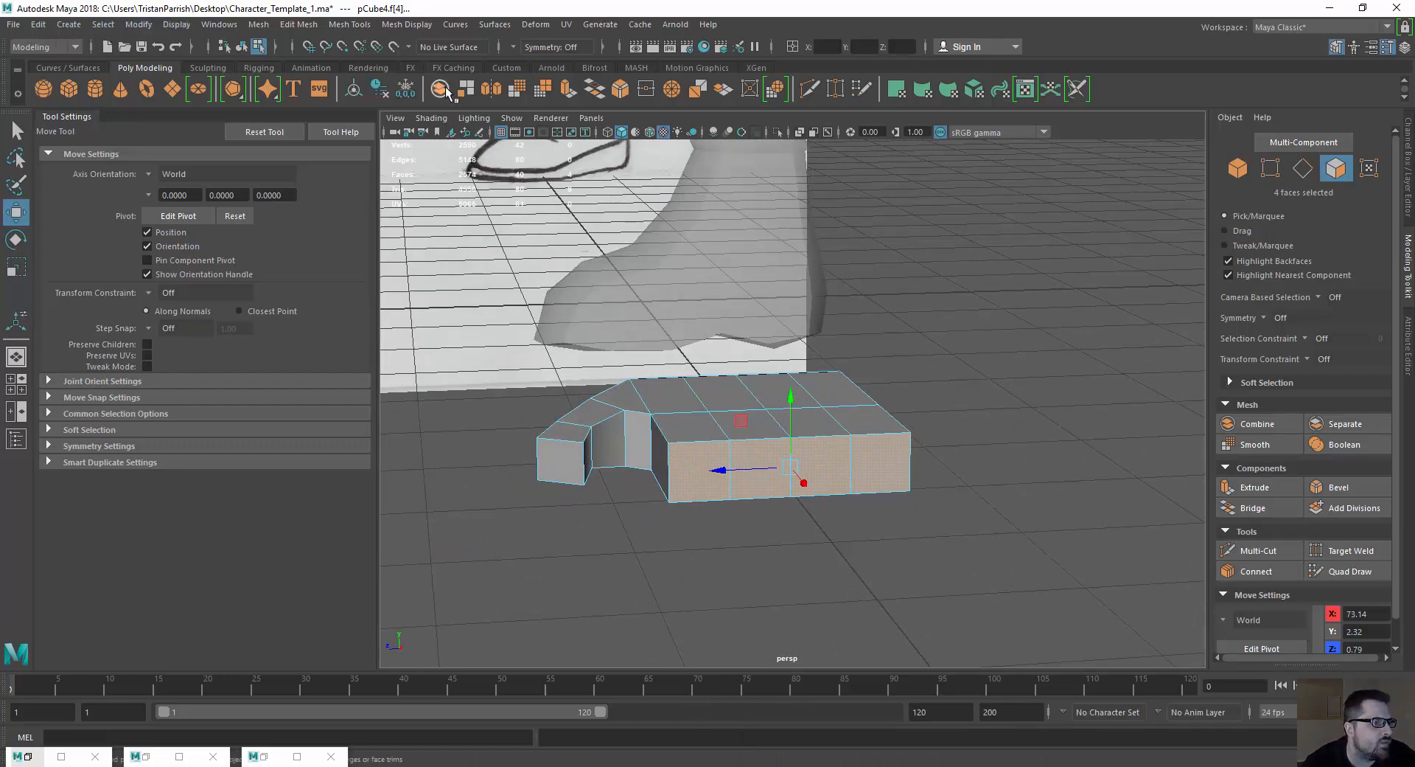
{"action": "left_click", "coordinate": [567, 90]}
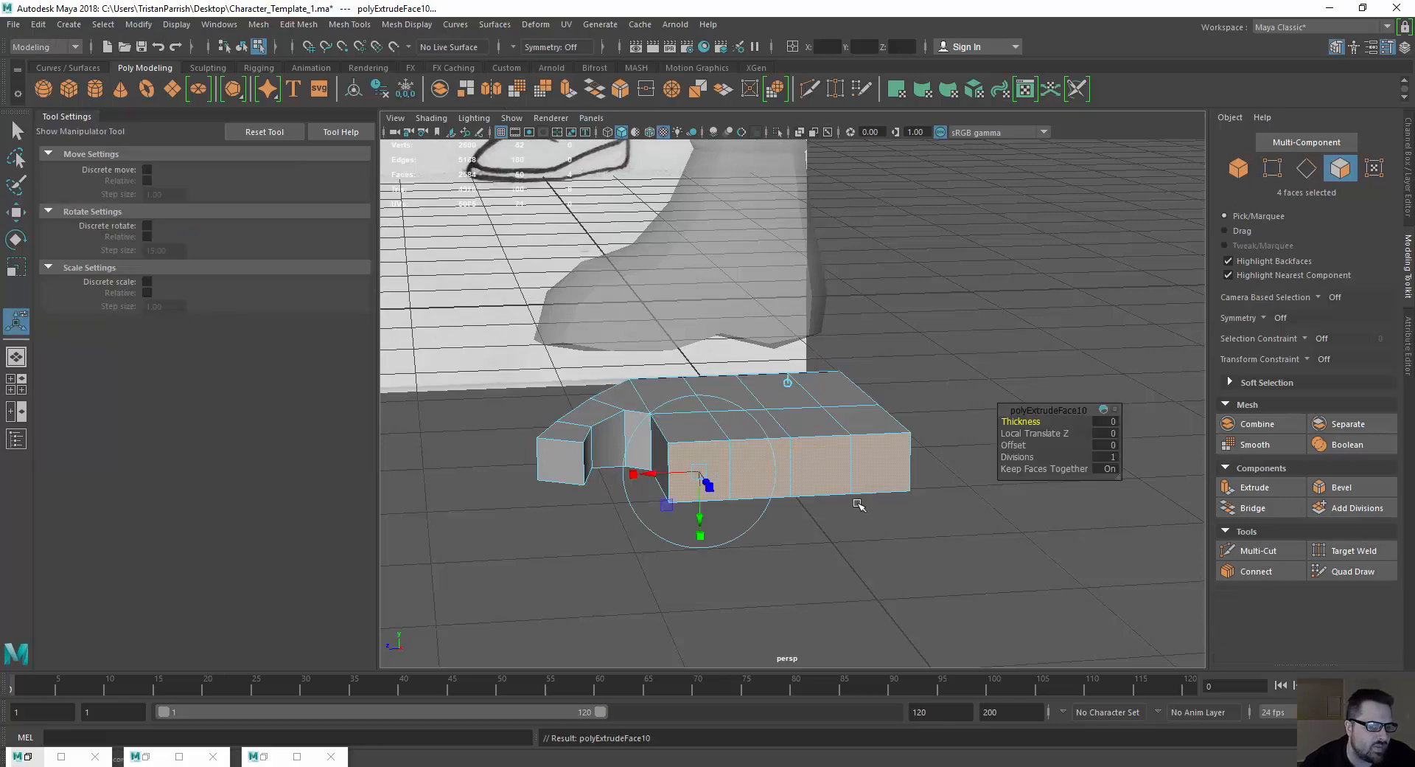
{"action": "scroll", "coordinate": [1090, 488], "scroll_direction": "up", "scroll_amount": 2}
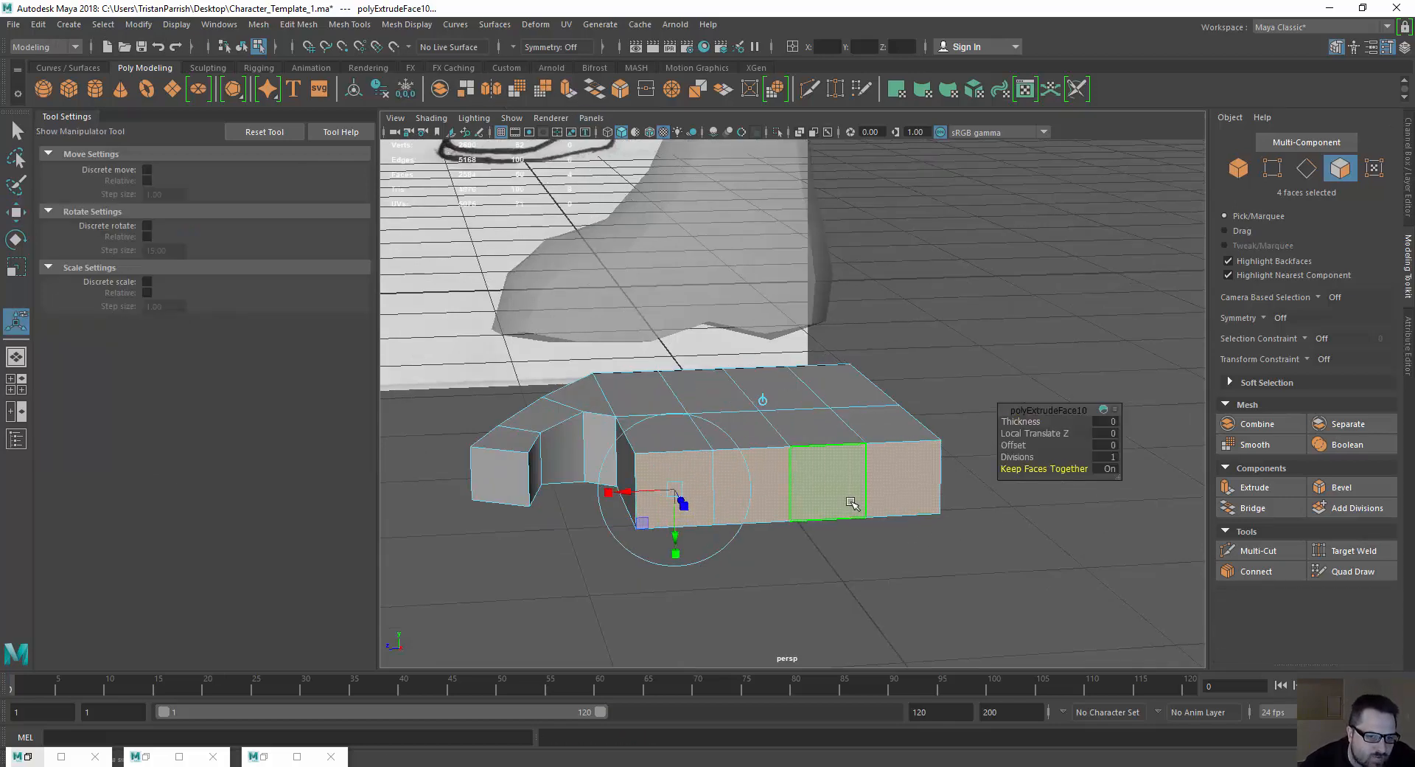
{"action": "left_click", "coordinate": [1110, 469]}
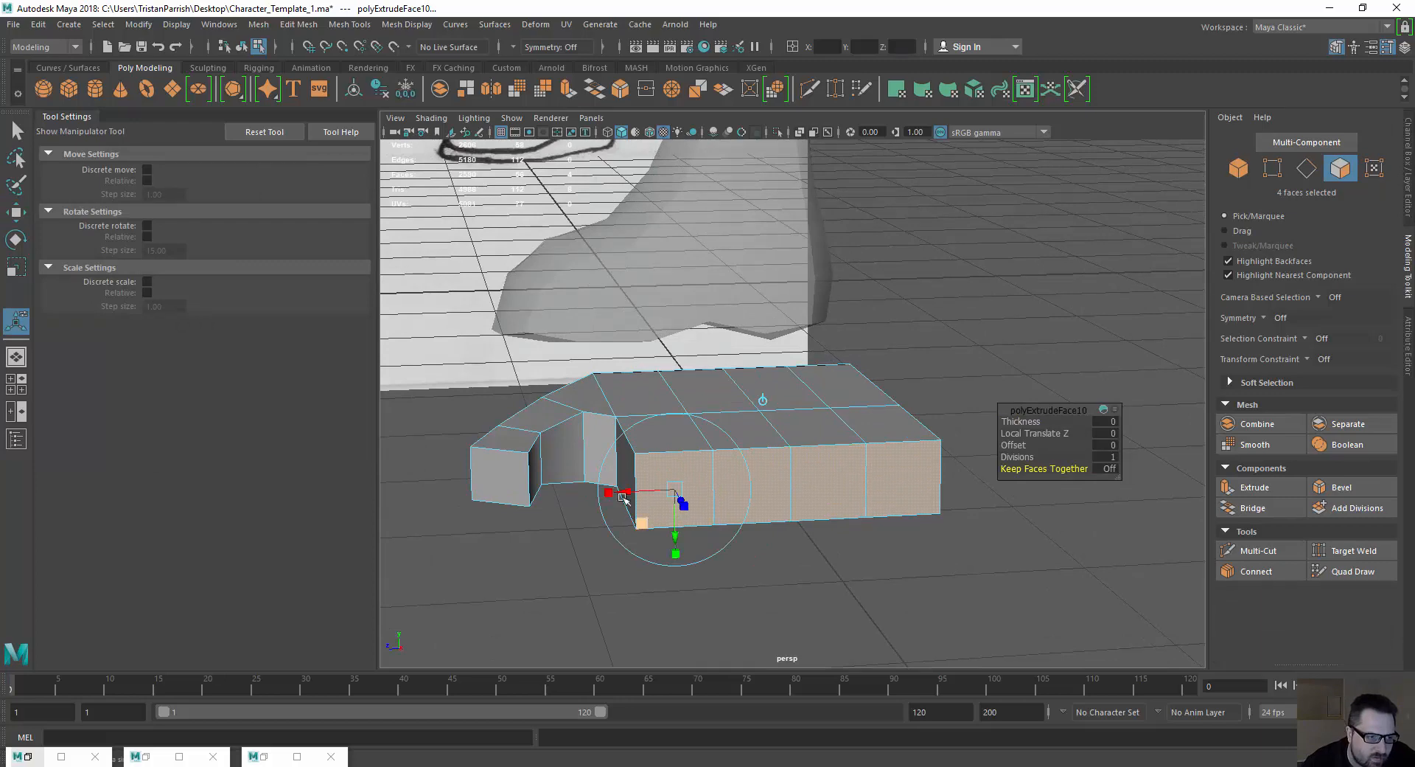
Push the four extruded finger faces out by about 1.647 and scale them down to form gaps between the fingers.
{"action": "left_click_drag", "start_coordinate": [674, 490], "coordinate": [669, 528]}
{"action": "left_click_drag", "start_coordinate": [743, 599], "coordinate": [682, 545]}
{"action": "left_click", "coordinate": [684, 549]}
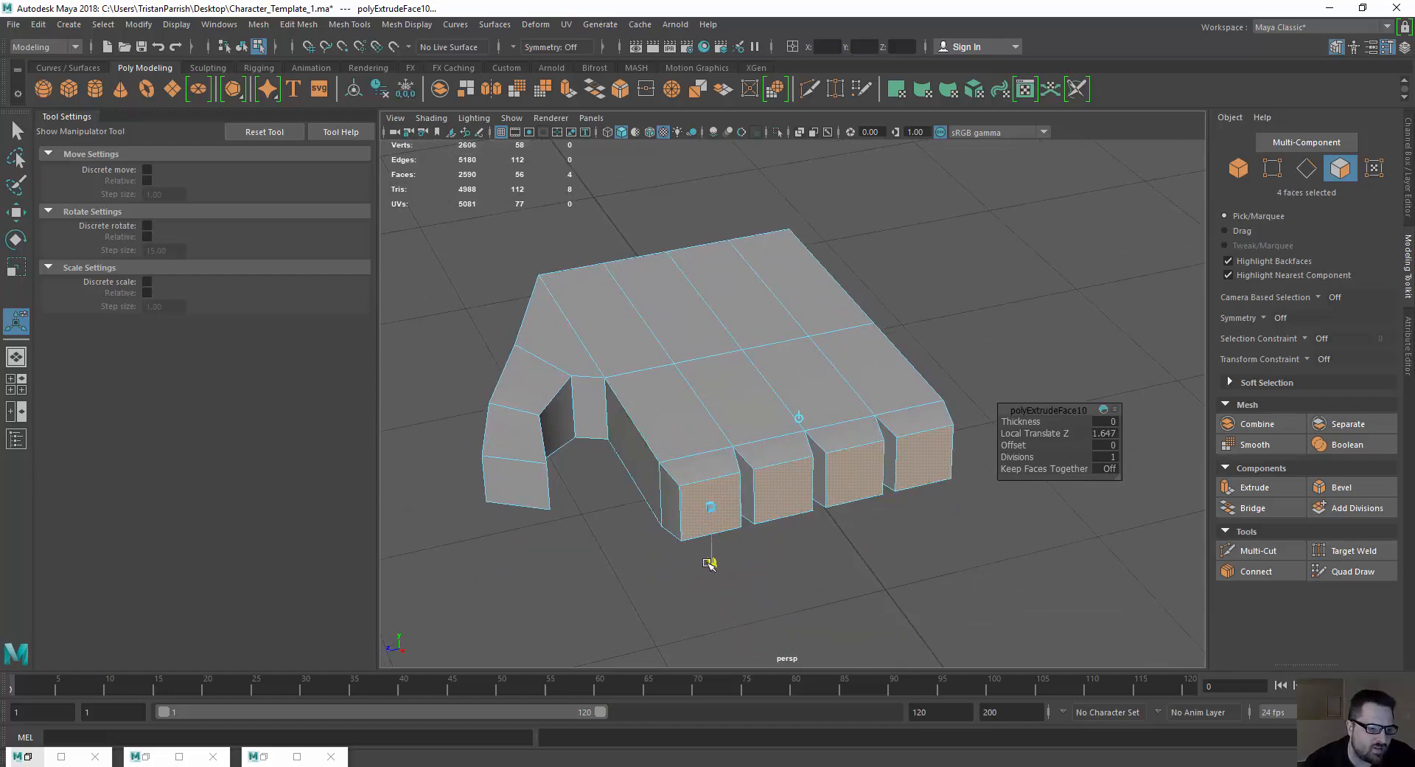
{"action": "left_click", "coordinate": [709, 509]}
{"action": "left_click", "coordinate": [708, 508]}
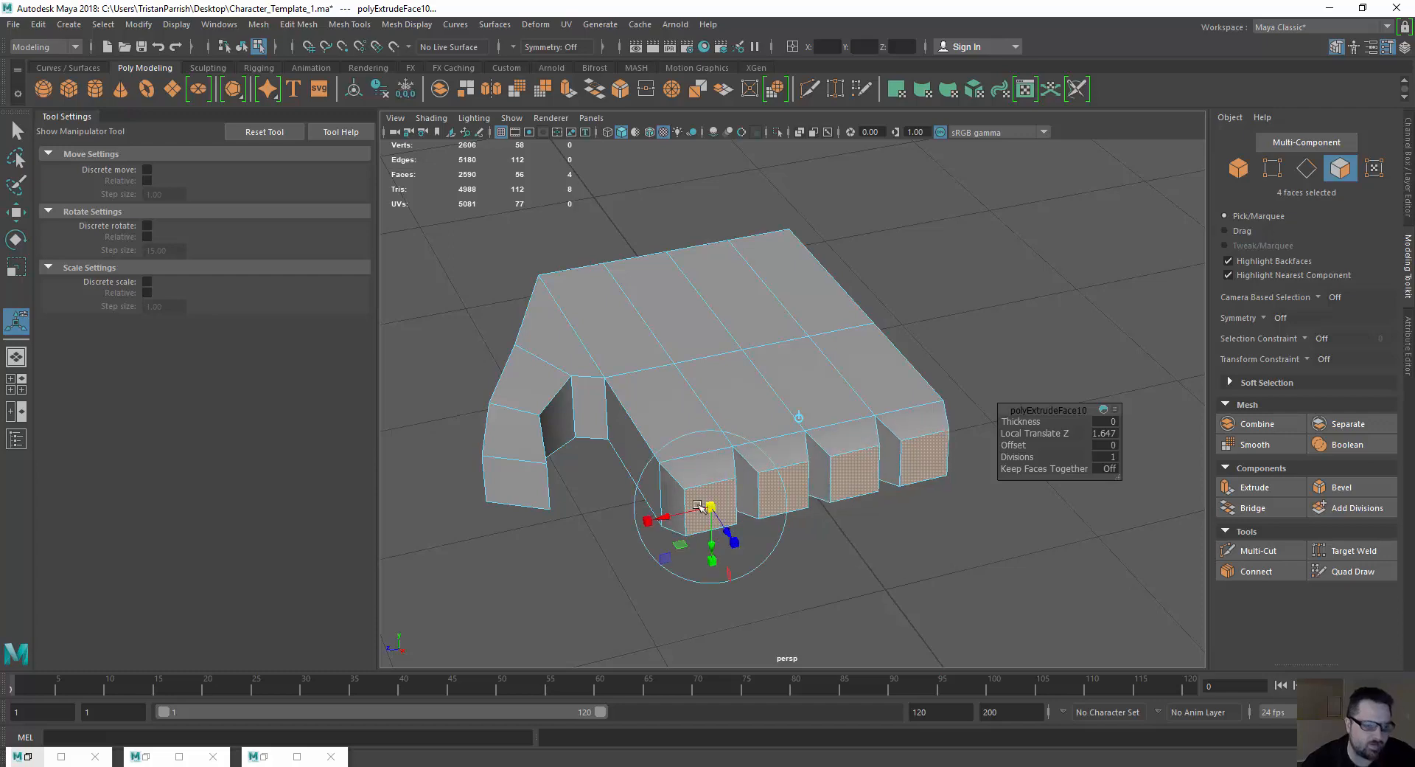
Extrude the four finger end faces outward by about 5.391 to form the first finger segments.
{"action": "left_click_drag", "start_coordinate": [527, 383], "coordinate": [553, 335], "text": "alt"}
{"action": "middle_click_drag", "start_coordinate": [553, 335], "coordinate": [508, 277], "text": "alt"}
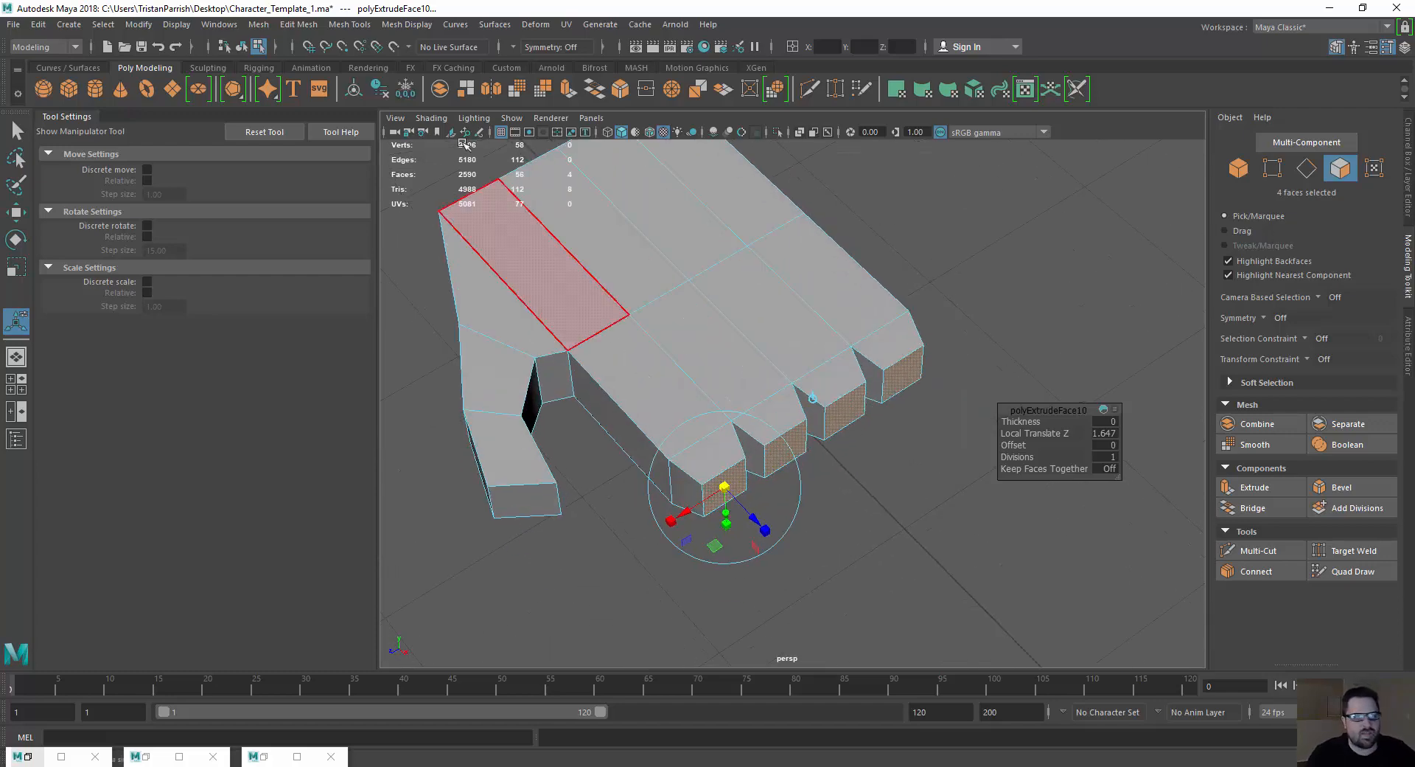
{"action": "key", "text": "ctrl+e"}
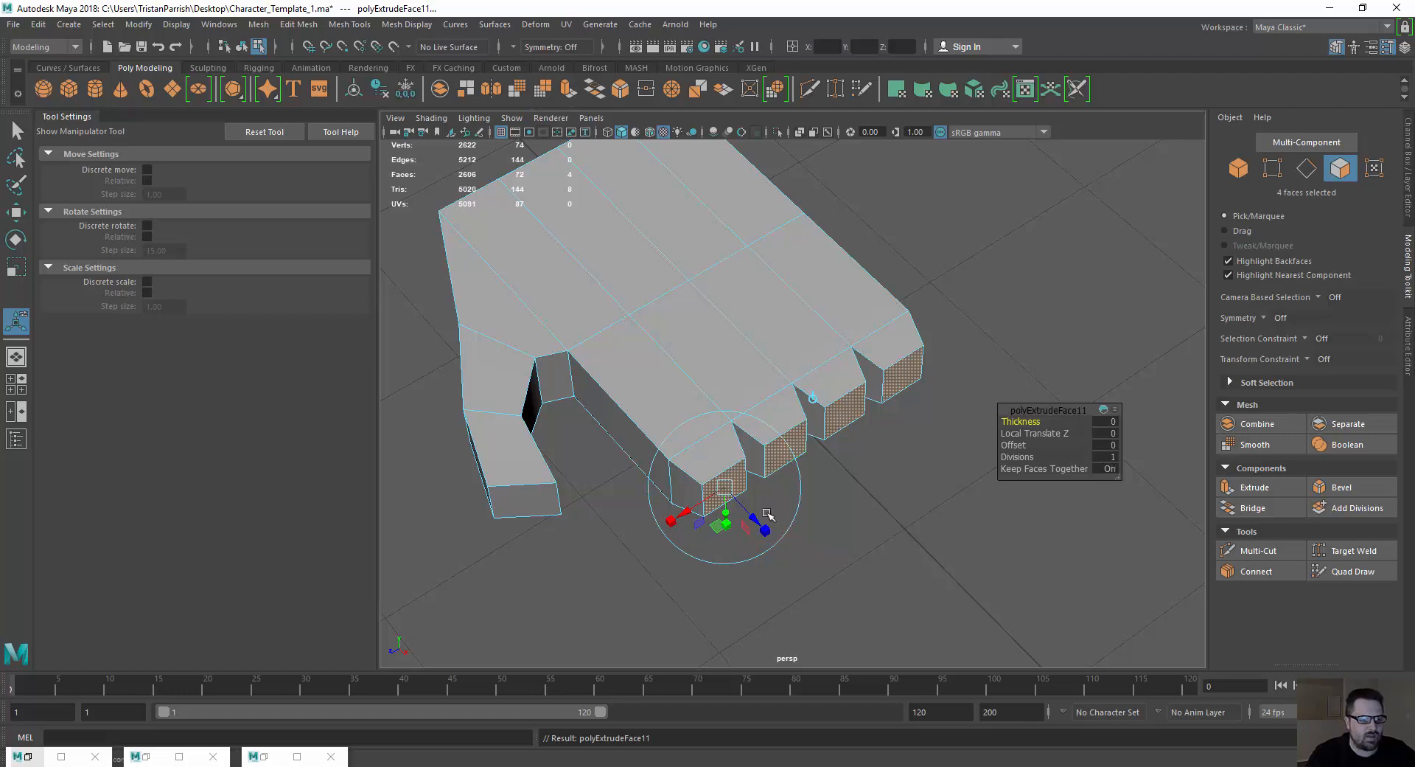
{"action": "left_click_drag", "start_coordinate": [726, 493], "coordinate": [815, 617]}
Extrude the finger end faces twice more, the last time by about 5.756, and return to object selection.
{"action": "right_click_drag", "start_coordinate": [816, 616], "coordinate": [611, 505], "text": "alt"}
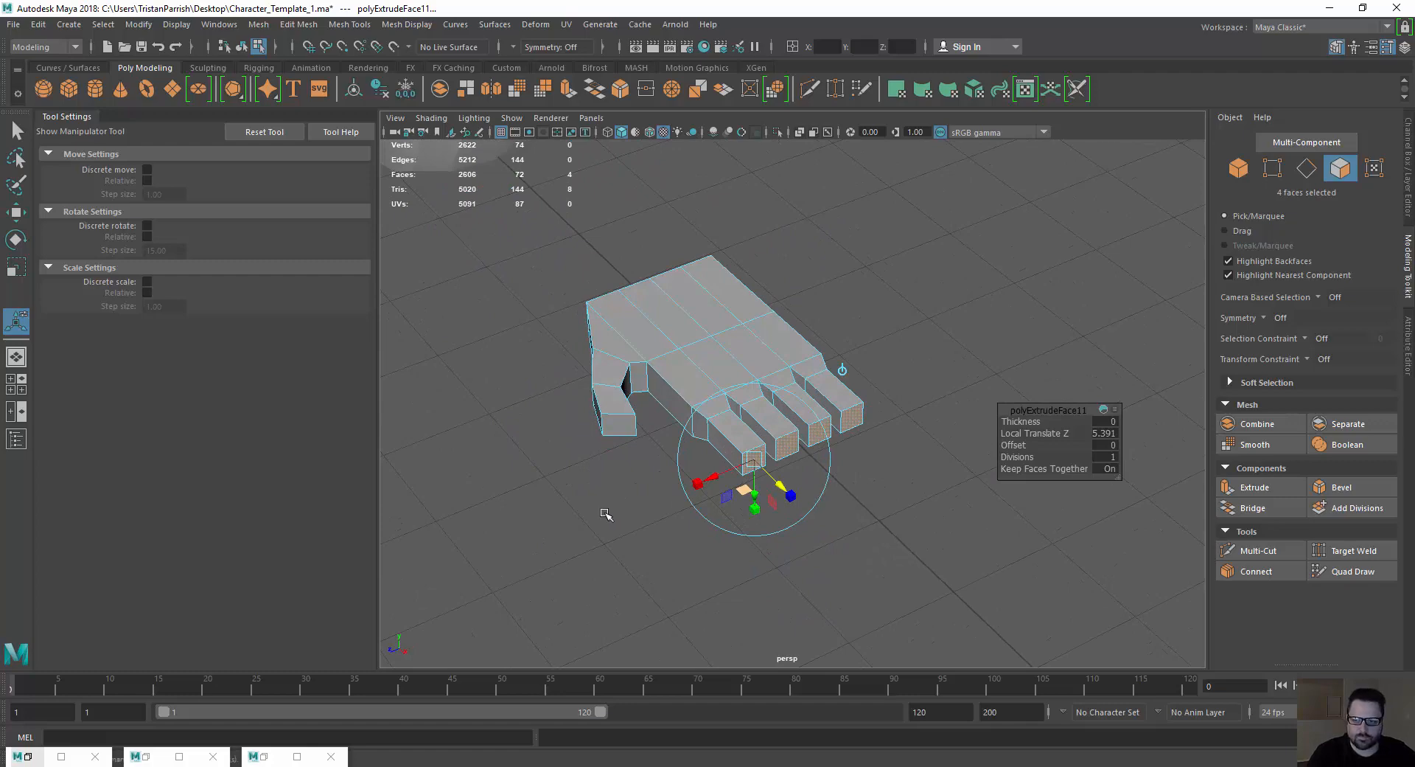
{"action": "left_click", "coordinate": [567, 88]}
{"action": "left_click_drag", "start_coordinate": [780, 486], "coordinate": [856, 559]}
{"action": "left_click", "coordinate": [563, 93]}
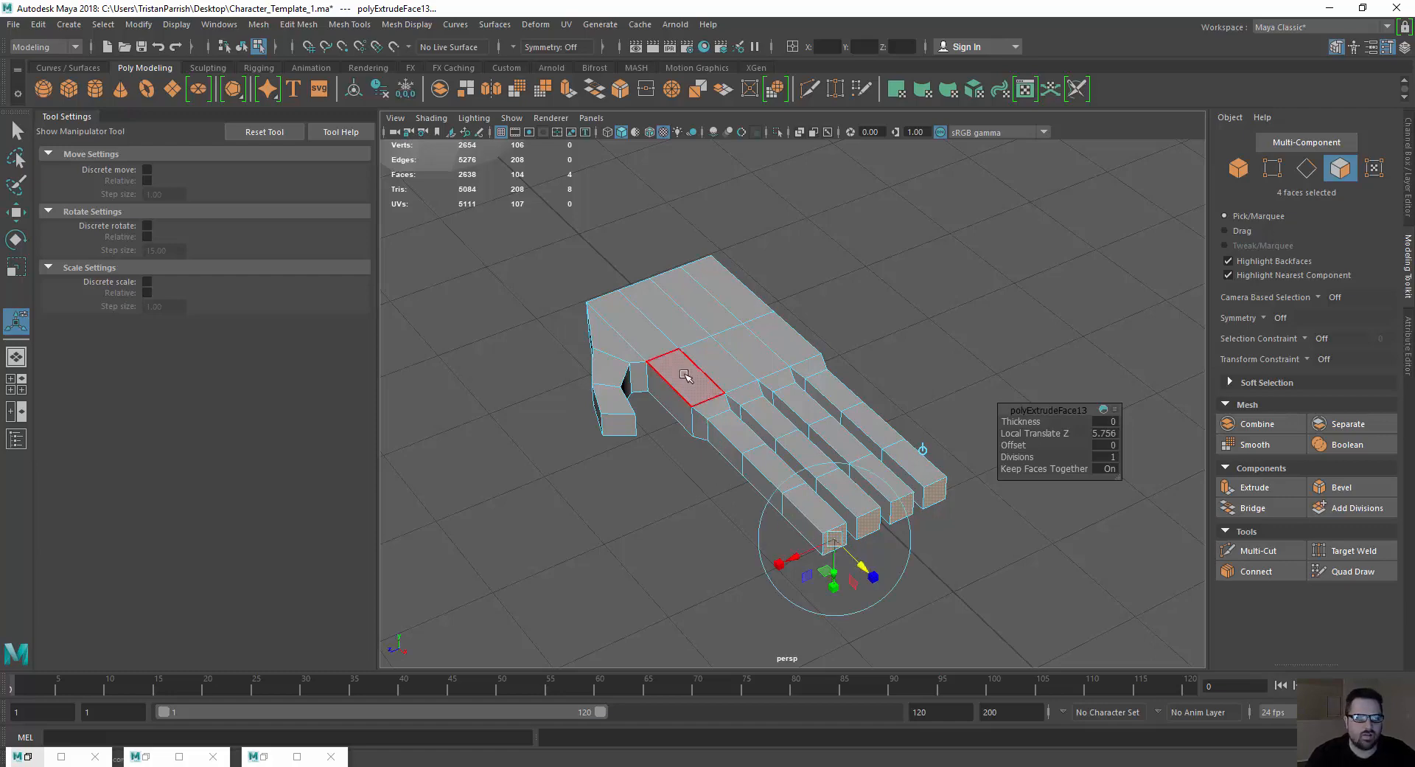
{"action": "right_click_drag", "start_coordinate": [641, 352], "coordinate": [718, 328]}
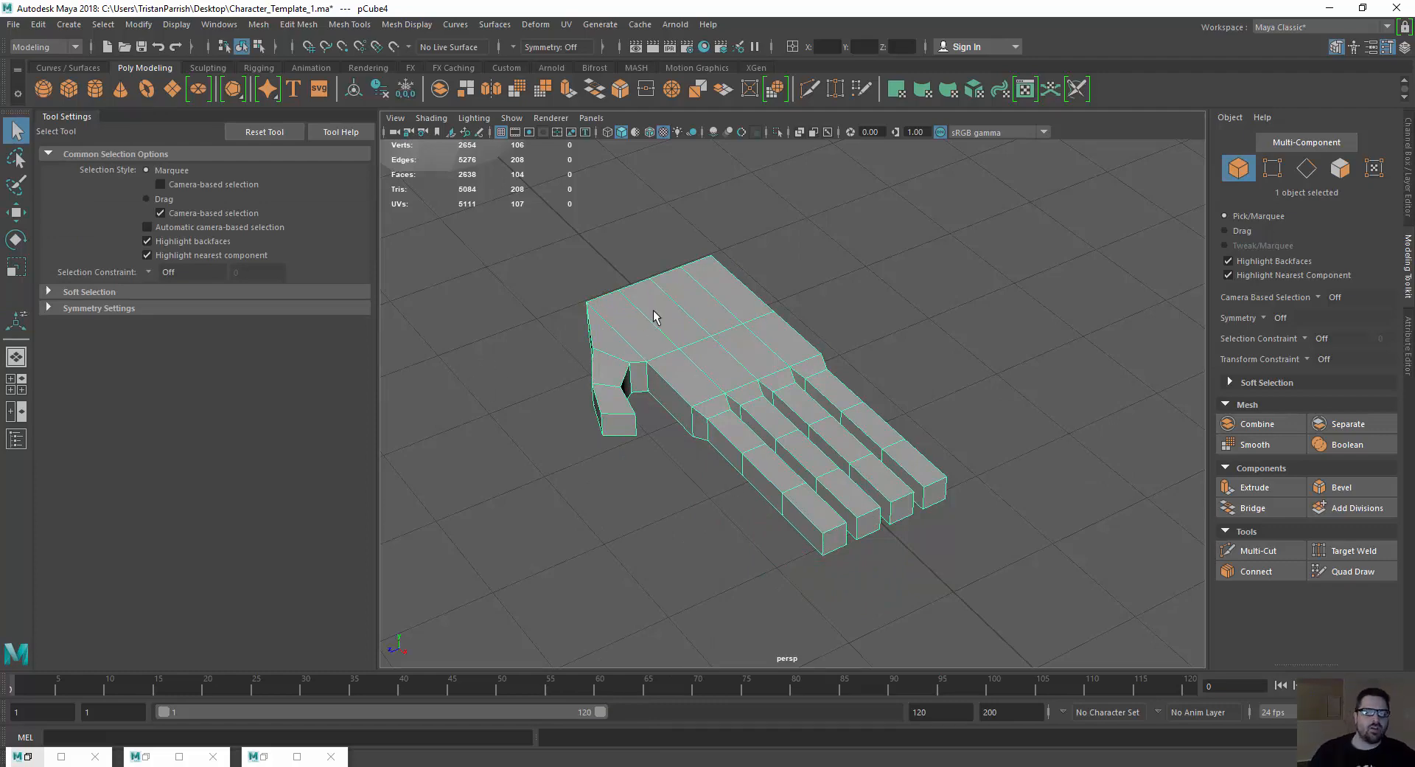
Switch to the hand photo 9-794x815.jpg in Photos and display its file info to read the image dimensions.
{"action": "left_click_drag", "start_coordinate": [1401, 612], "coordinate": [1121, 763]}
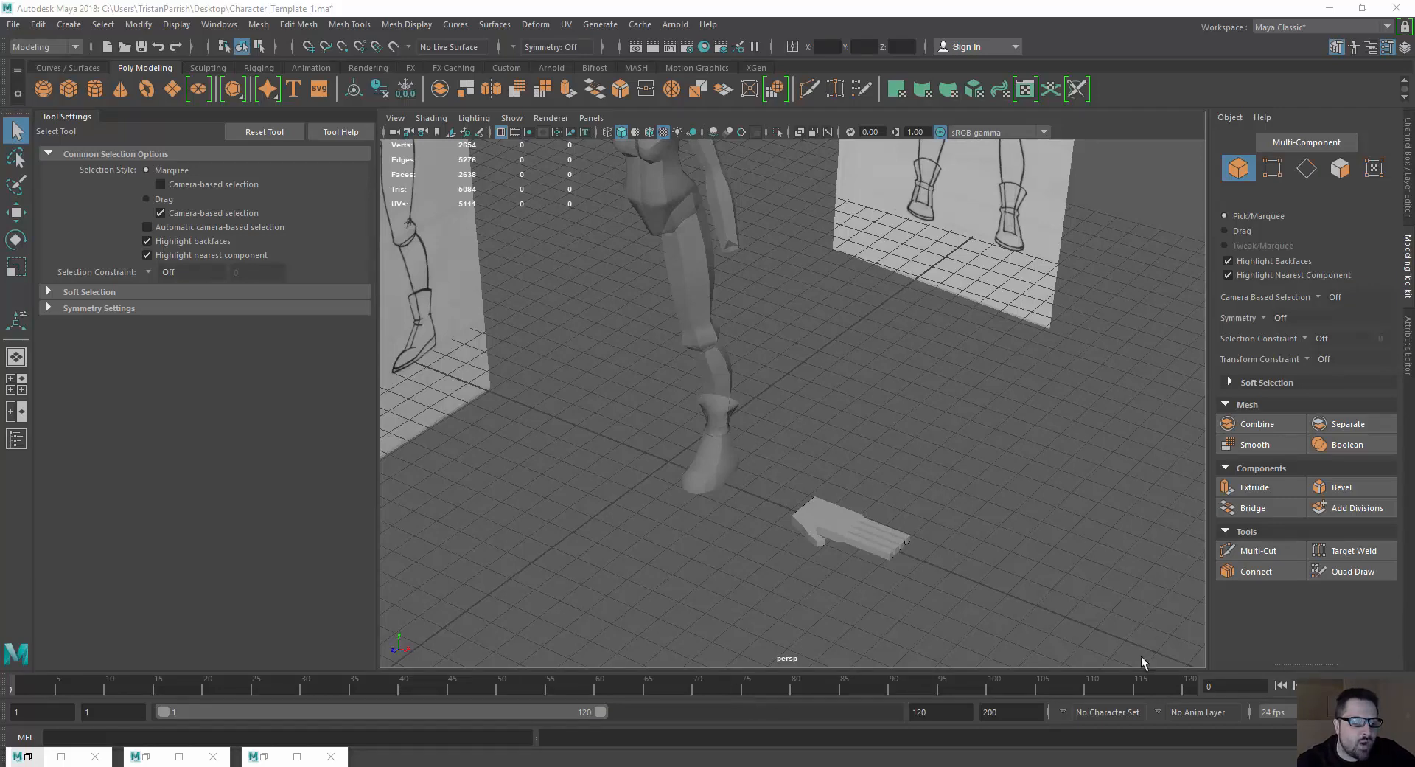
{"action": "key", "text": "alt+Tab"}
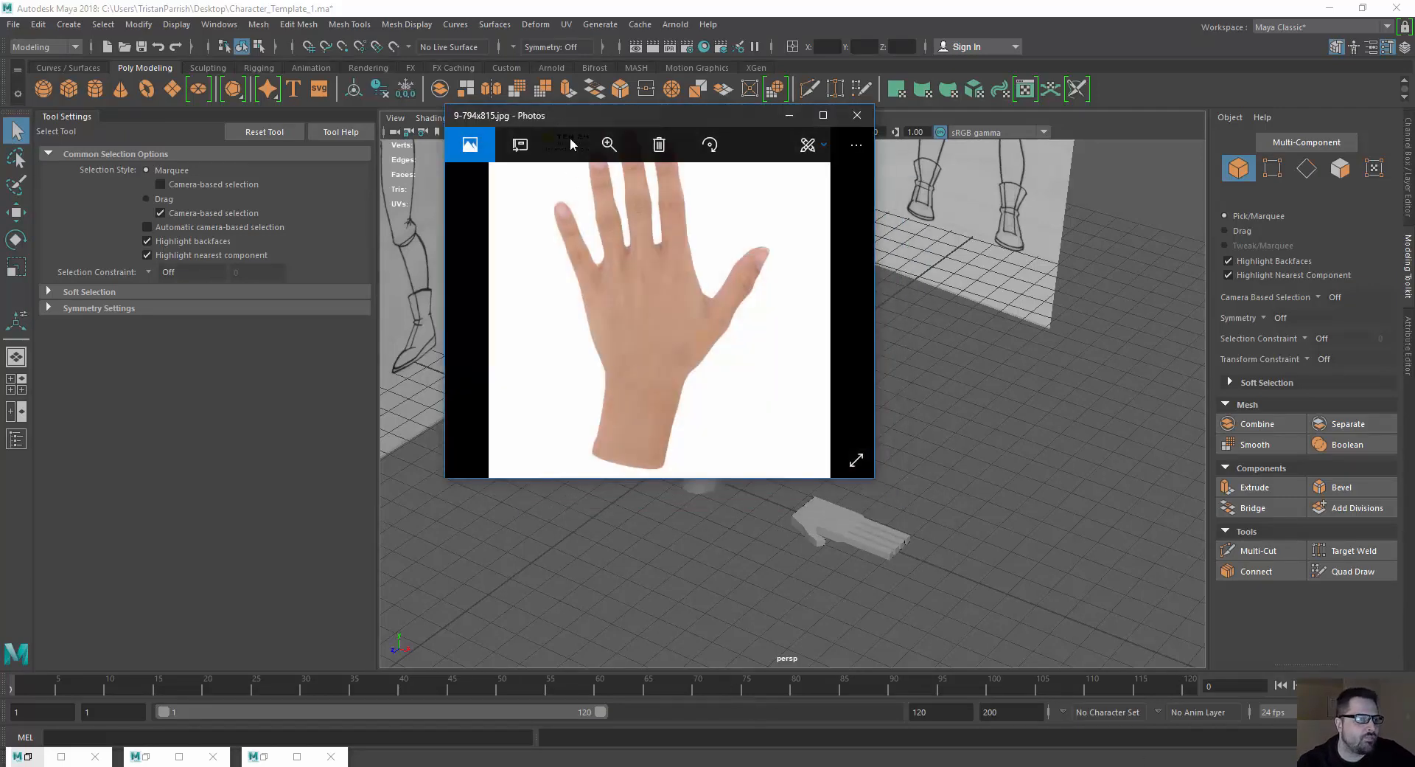
{"action": "left_click_drag", "start_coordinate": [540, 153], "coordinate": [395, 217]}
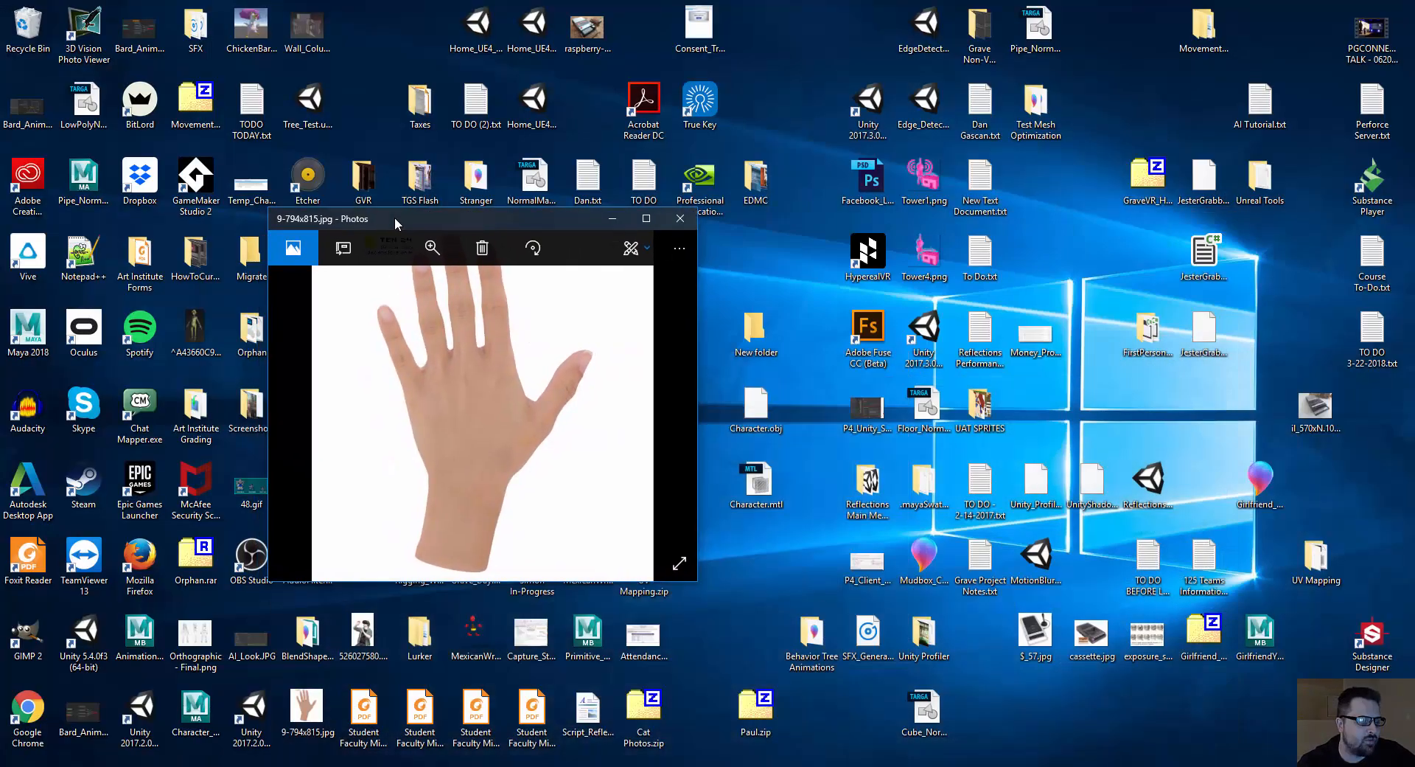
{"action": "left_click", "coordinate": [679, 249]}
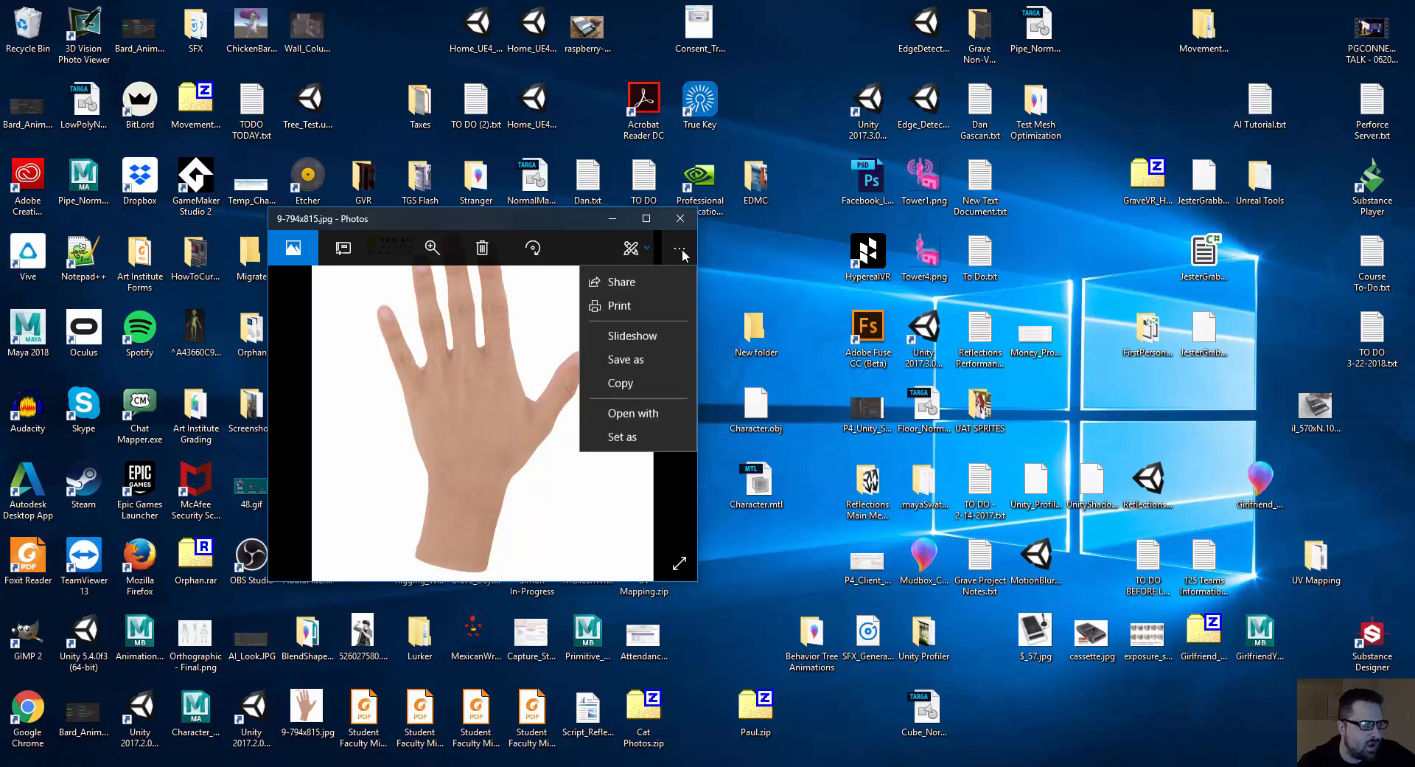
{"action": "left_click", "coordinate": [477, 309]}
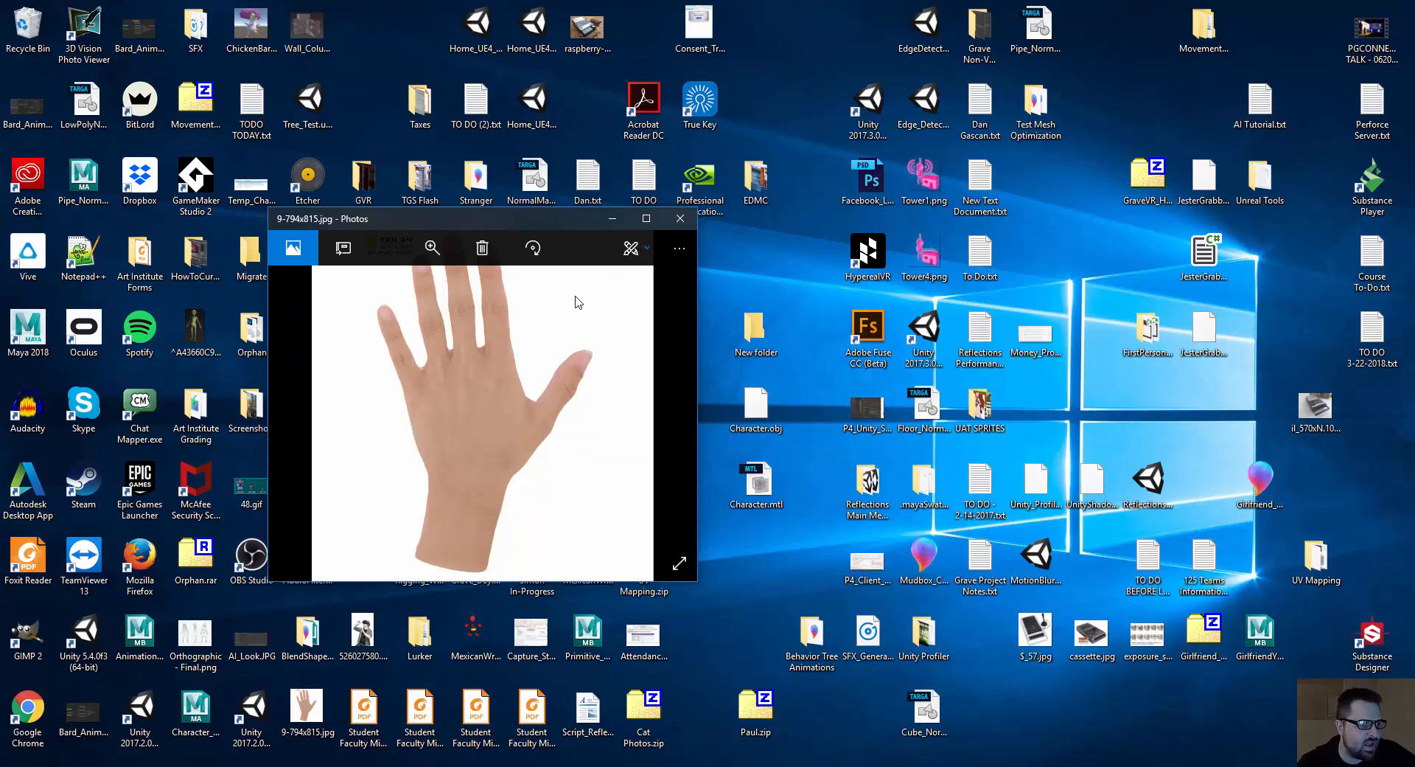
{"action": "left_click", "coordinate": [647, 220]}
{"action": "left_click", "coordinate": [1397, 42]}
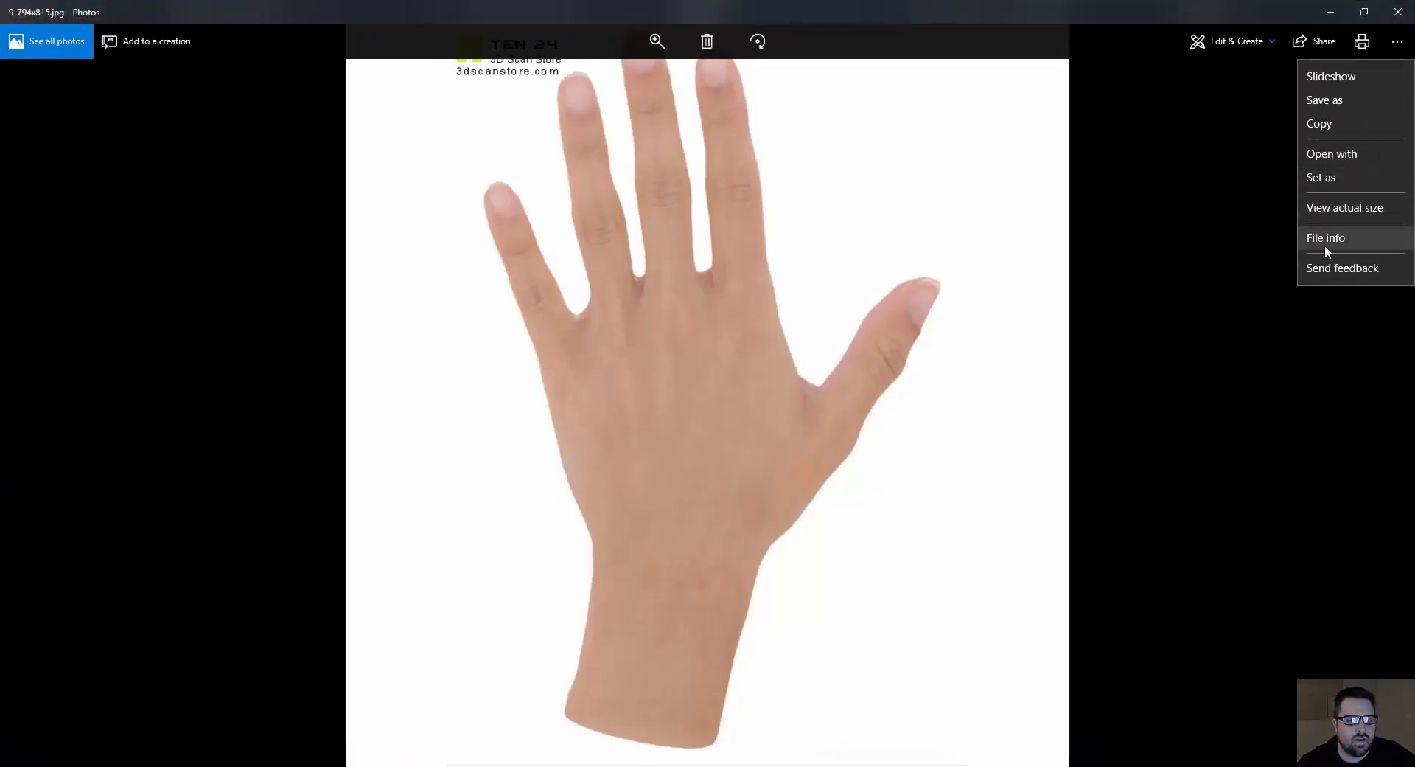
{"action": "left_click", "coordinate": [1331, 238]}
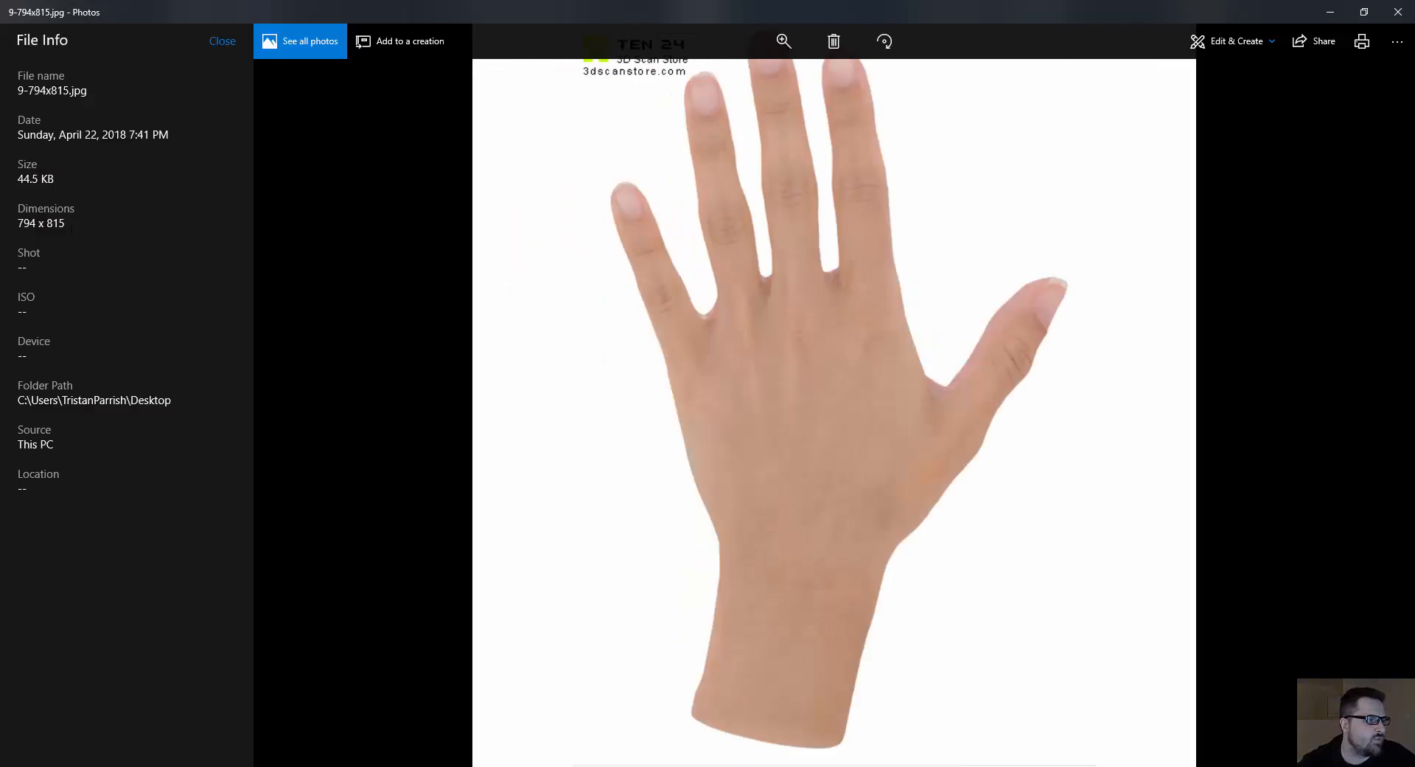
Minimize the photo, switch back to Maya, and close the Offset Edge Loop Options and Hypershade windows.
{"action": "left_click", "coordinate": [1329, 16]}
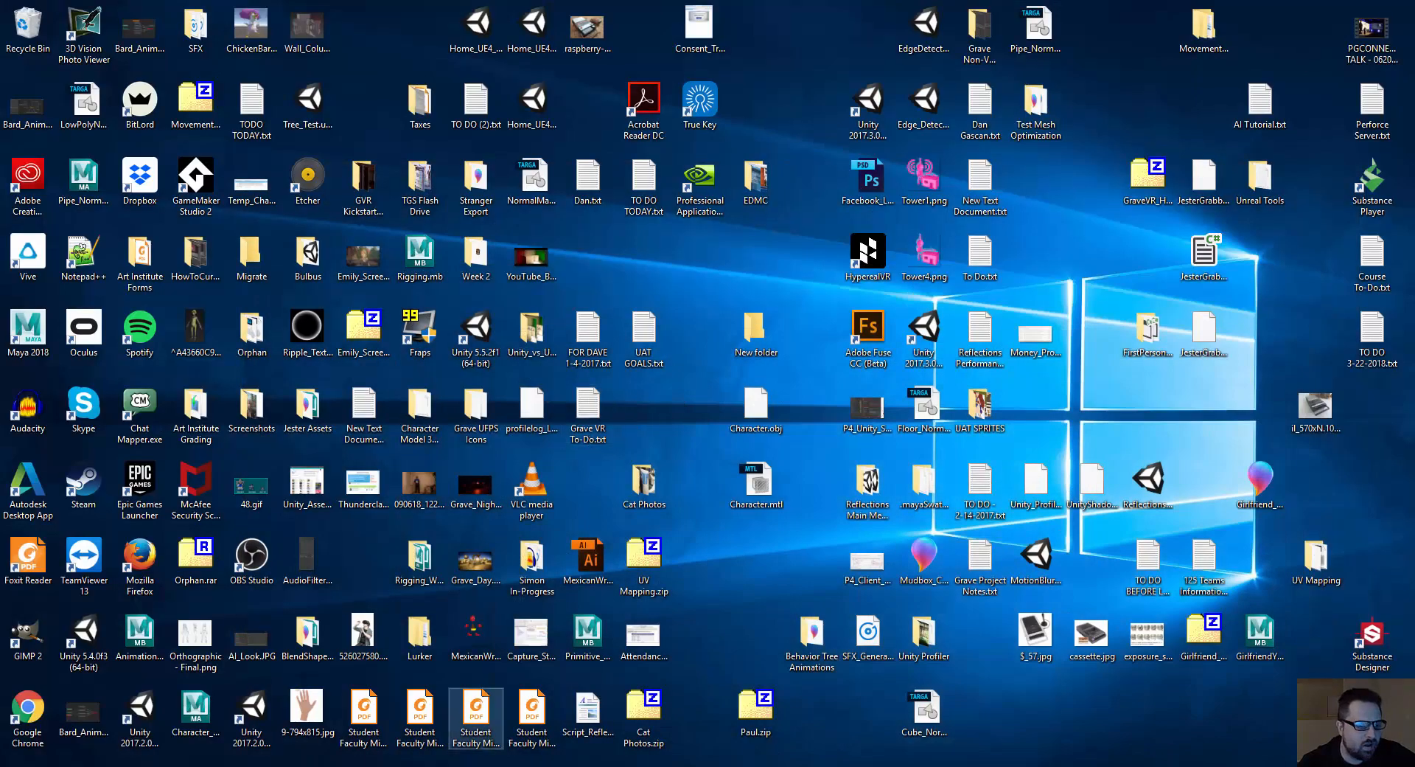
{"action": "left_click", "coordinate": [940, 766]}
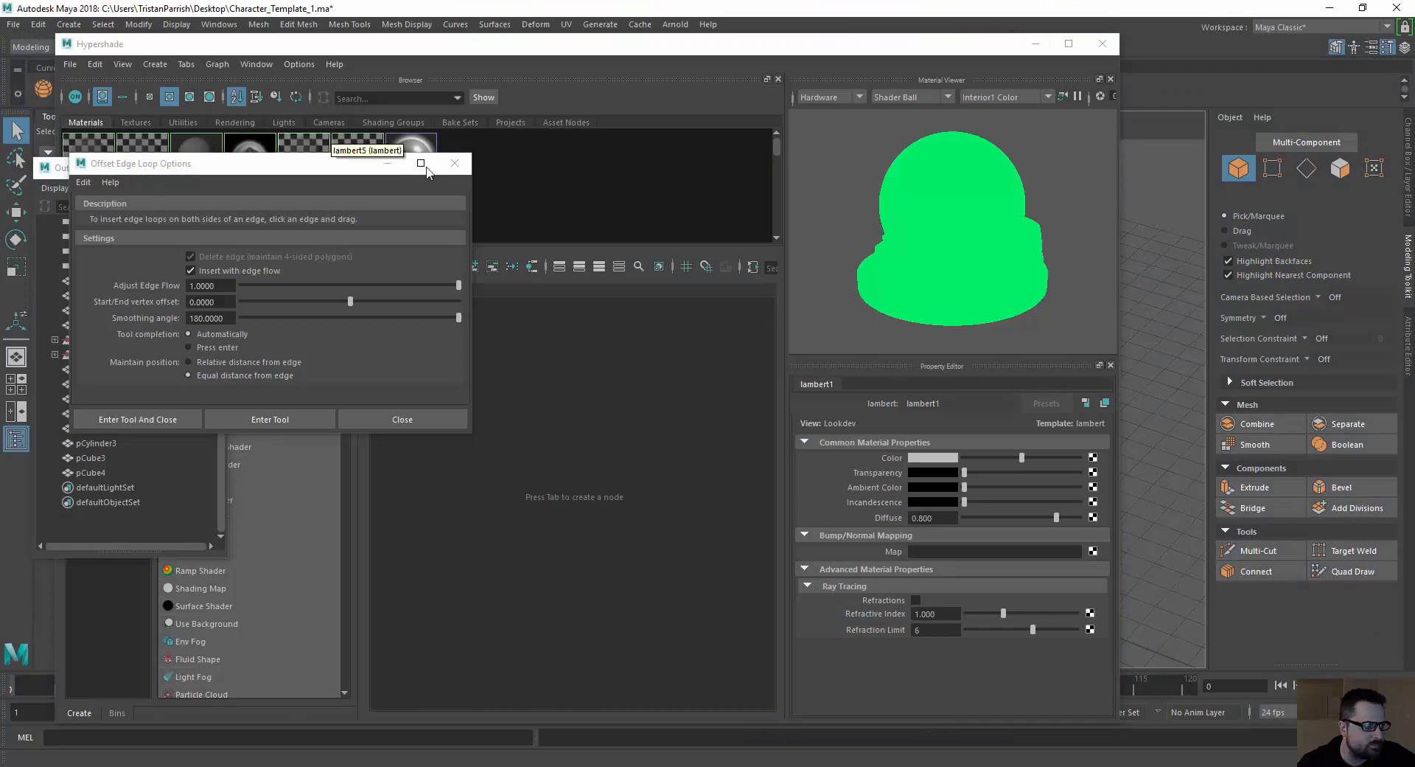
{"action": "left_click", "coordinate": [454, 163]}
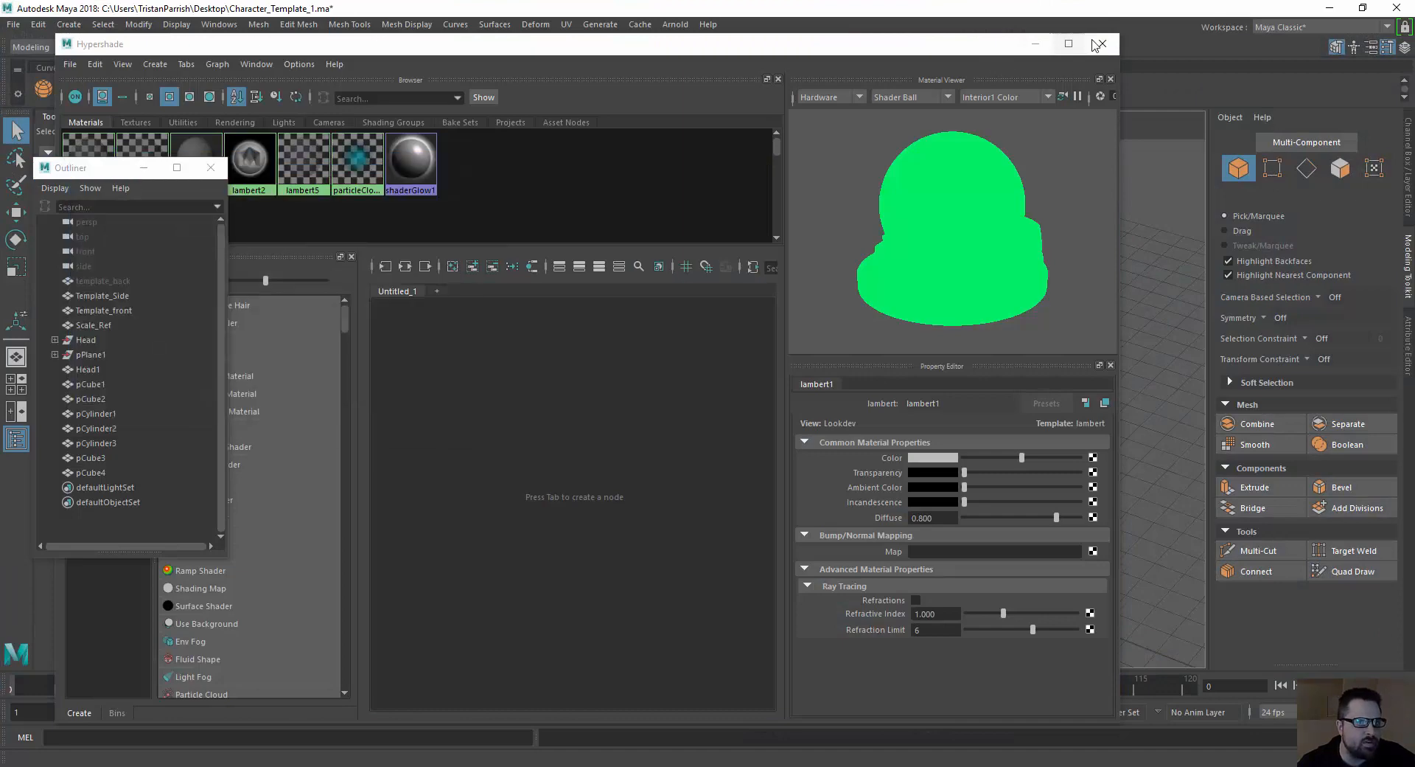
{"action": "left_click", "coordinate": [1103, 44]}
Create a polygon plane on the grid near the hand and show its channel attributes.
{"action": "left_click_drag", "start_coordinate": [870, 353], "coordinate": [814, 387], "text": "alt"}
{"action": "middle_click_drag", "start_coordinate": [815, 387], "coordinate": [709, 310], "text": "alt"}
{"action": "left_click", "coordinate": [171, 88]}
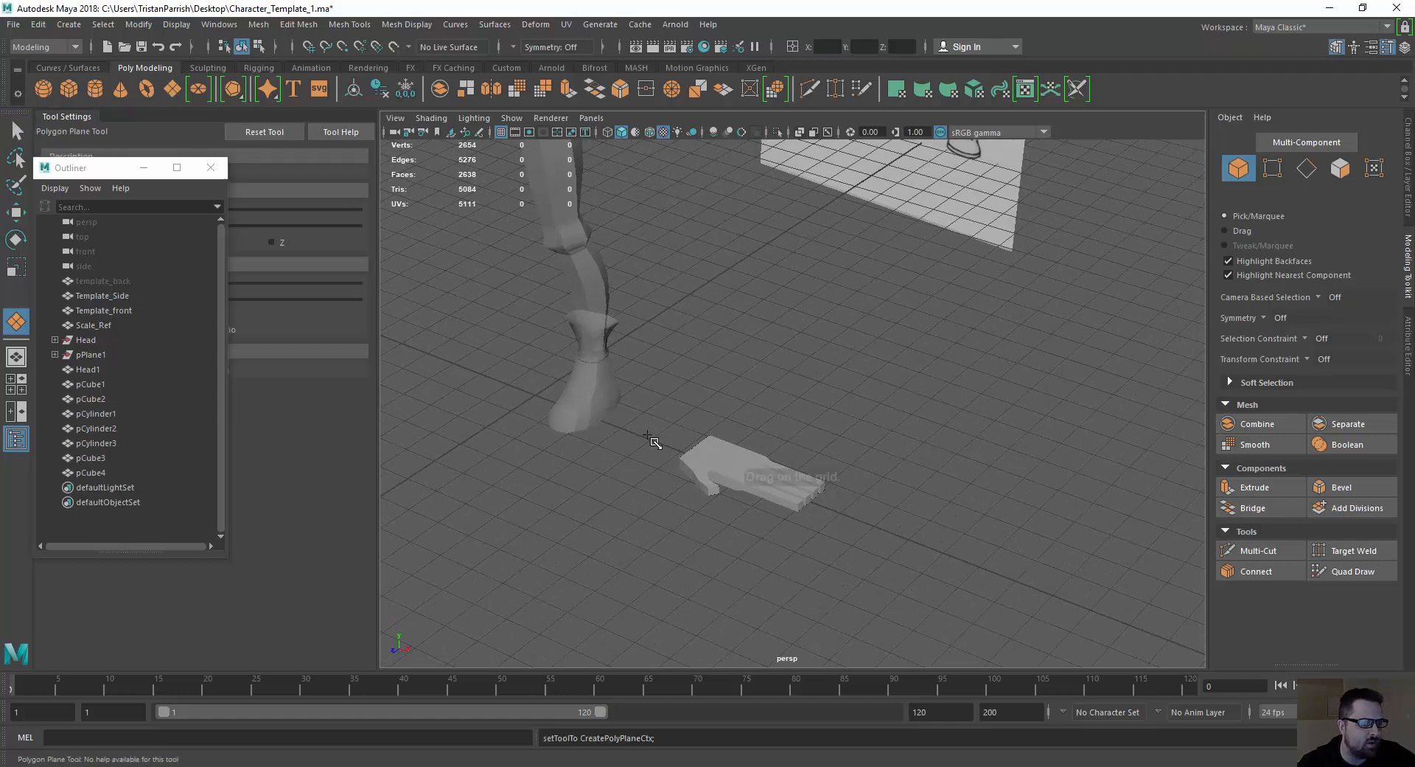
{"action": "left_click", "coordinate": [731, 390]}
{"action": "left_click", "coordinate": [1409, 193]}
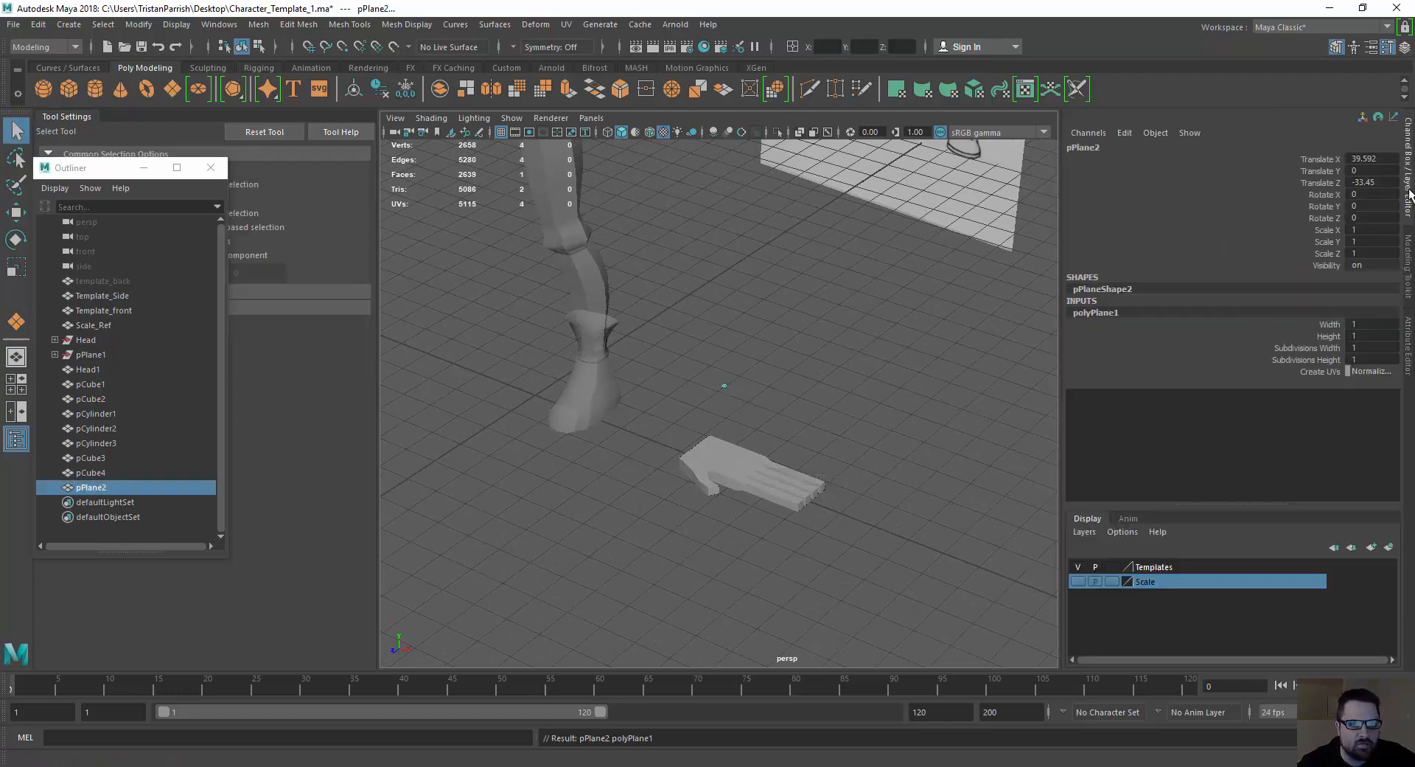
Set the new plane's width to 794 and height to 815, matching the hand photo's proportions, and frame it in the view.
{"action": "left_click", "coordinate": [1380, 325]}
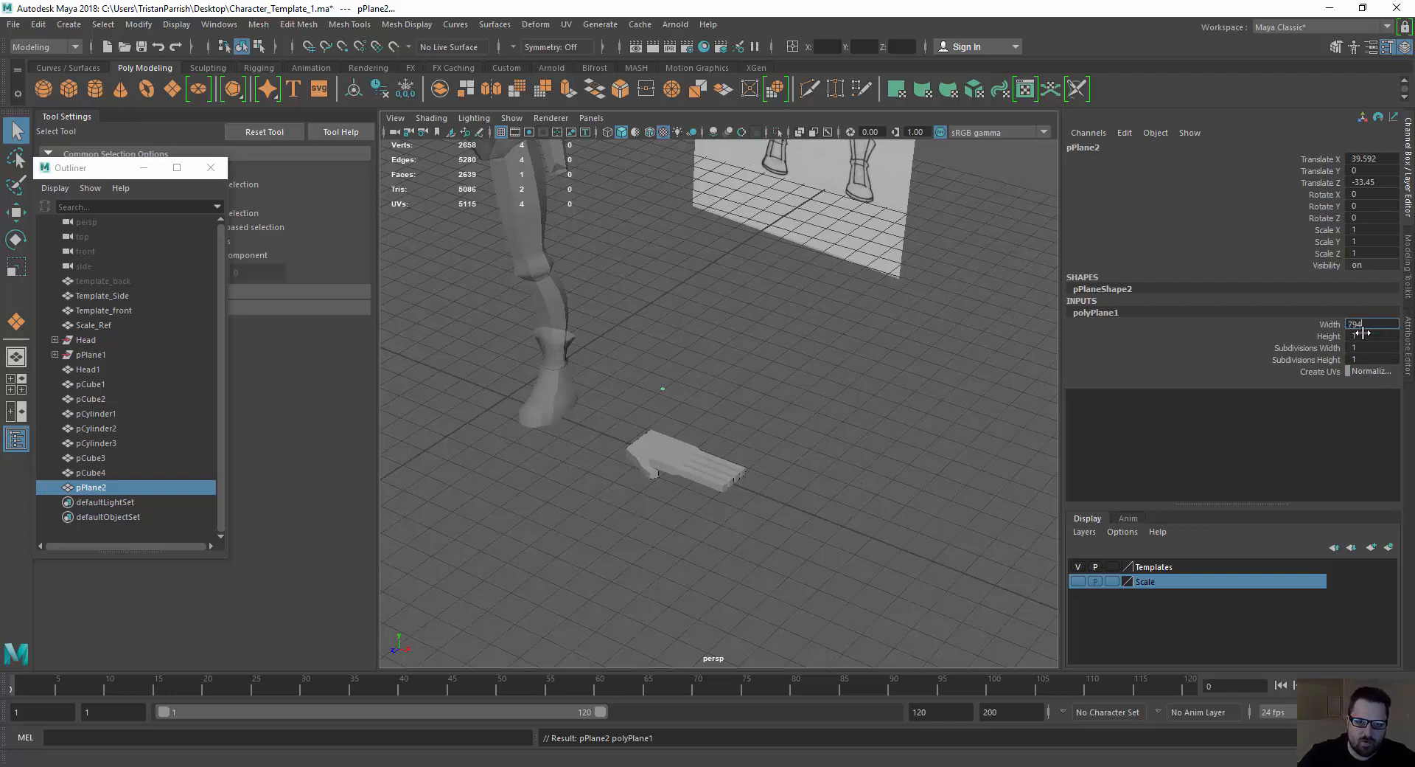
{"action": "type", "text": "794"}
{"action": "left_click", "coordinate": [1363, 337]}
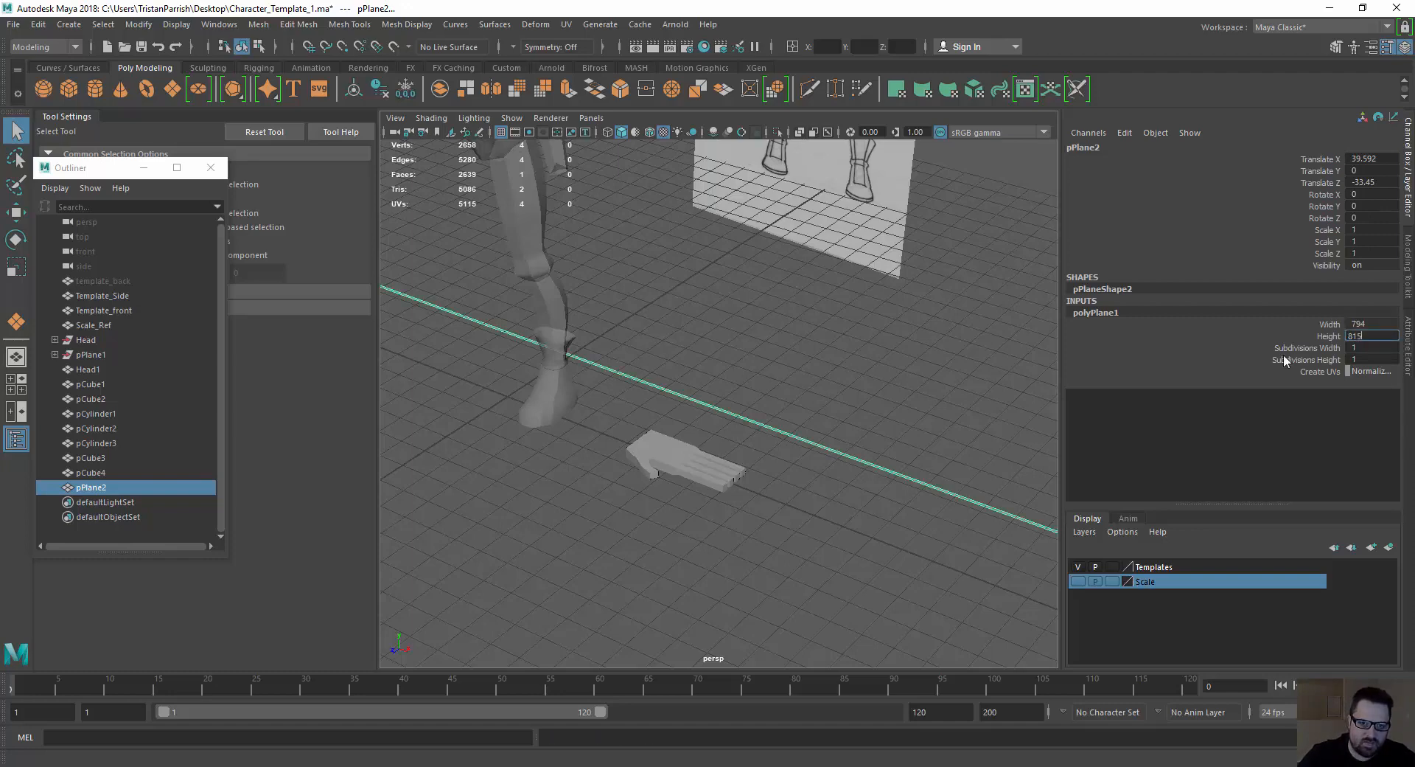
{"action": "key", "text": "Return"}
{"action": "key", "text": "f"}
Assign a new Lambert material to the plane and name it Template_Hand.
{"action": "right_click_drag", "start_coordinate": [796, 356], "coordinate": [923, 680]}
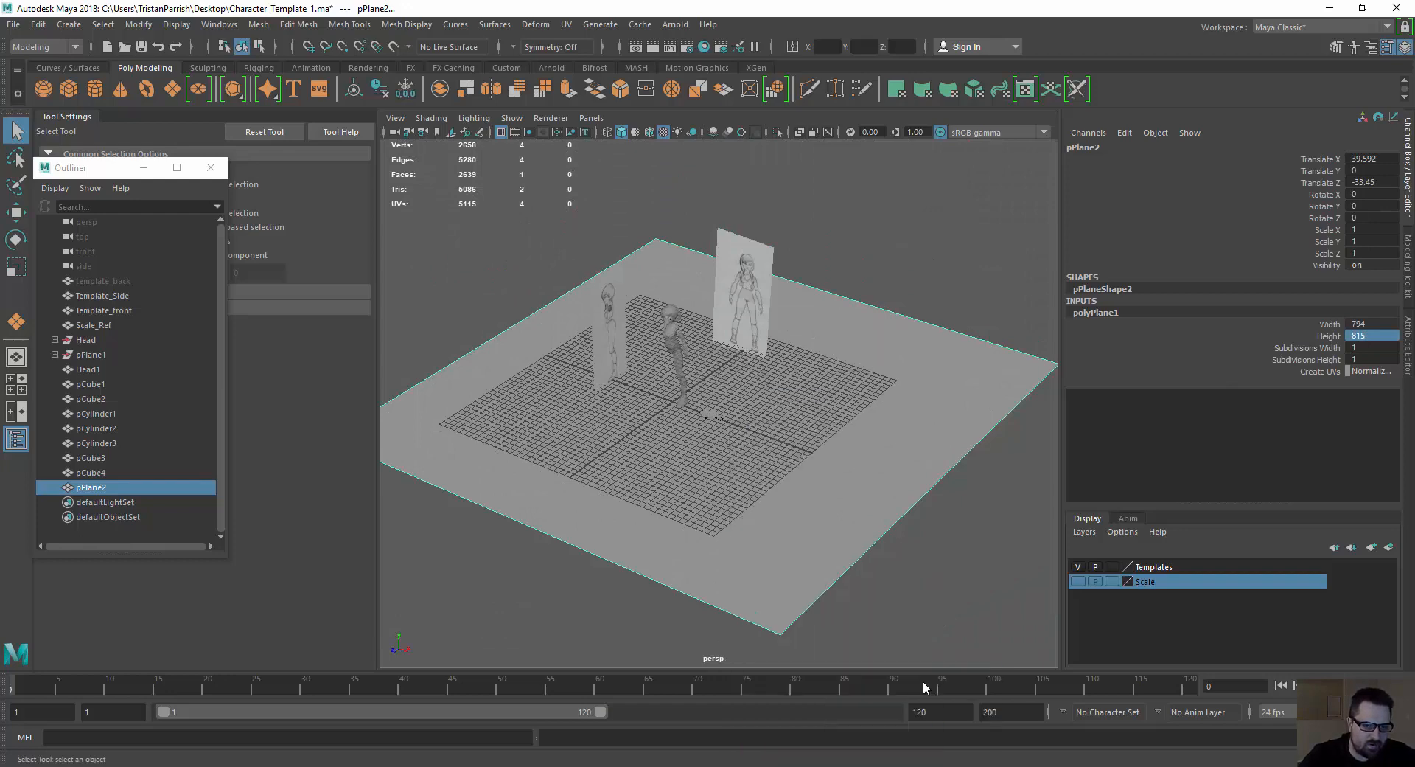
{"action": "double_click", "coordinate": [1223, 181]}
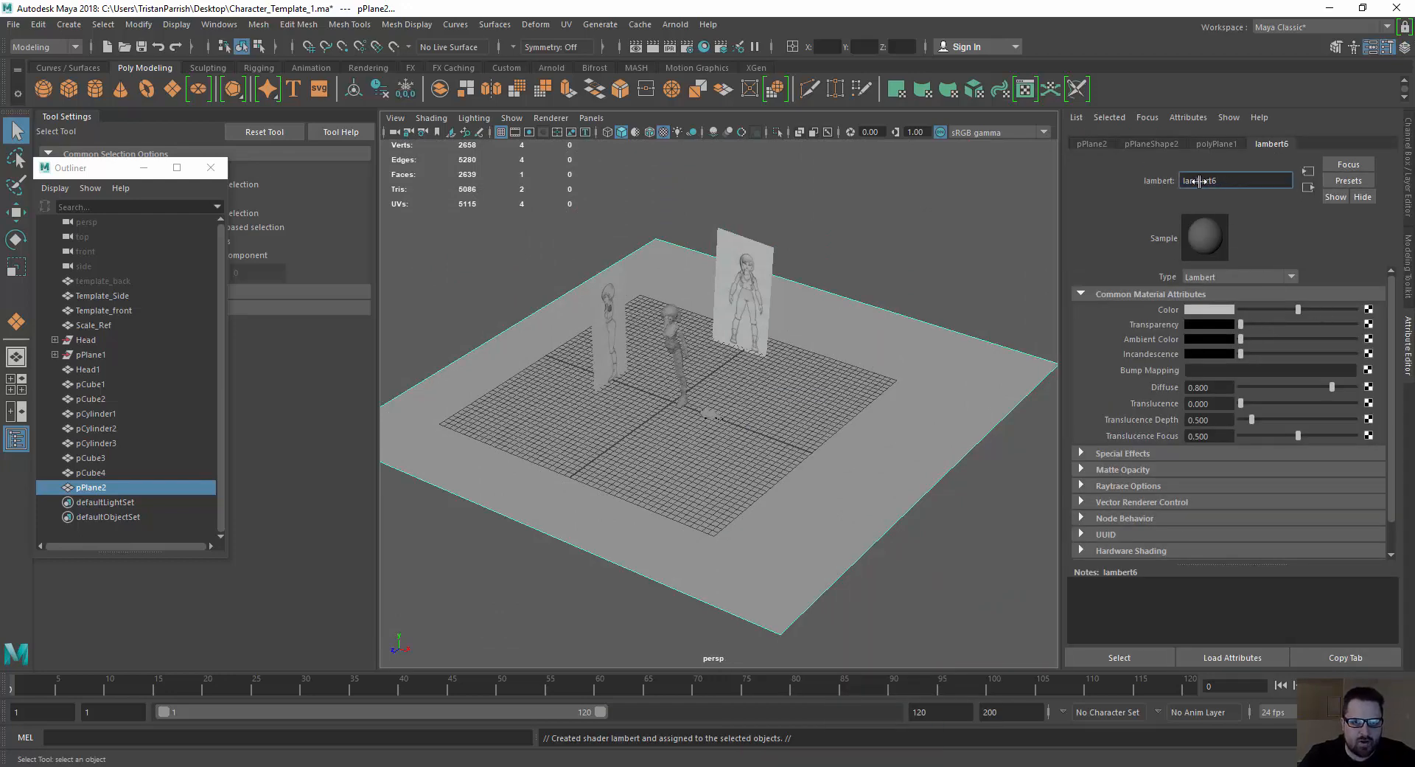
{"action": "type", "text": "Ha"}
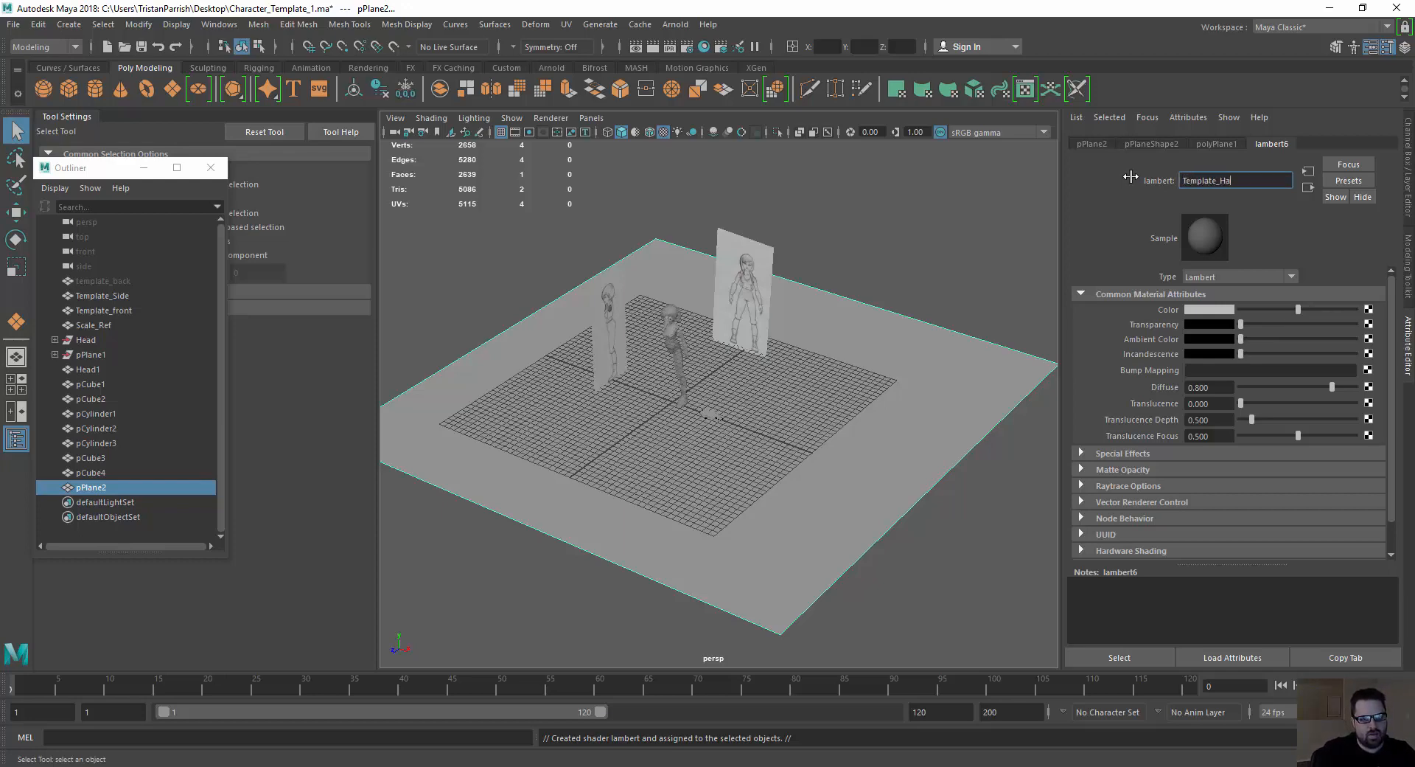
{"action": "type", "text": "nd"}
{"action": "key", "text": "Return"}
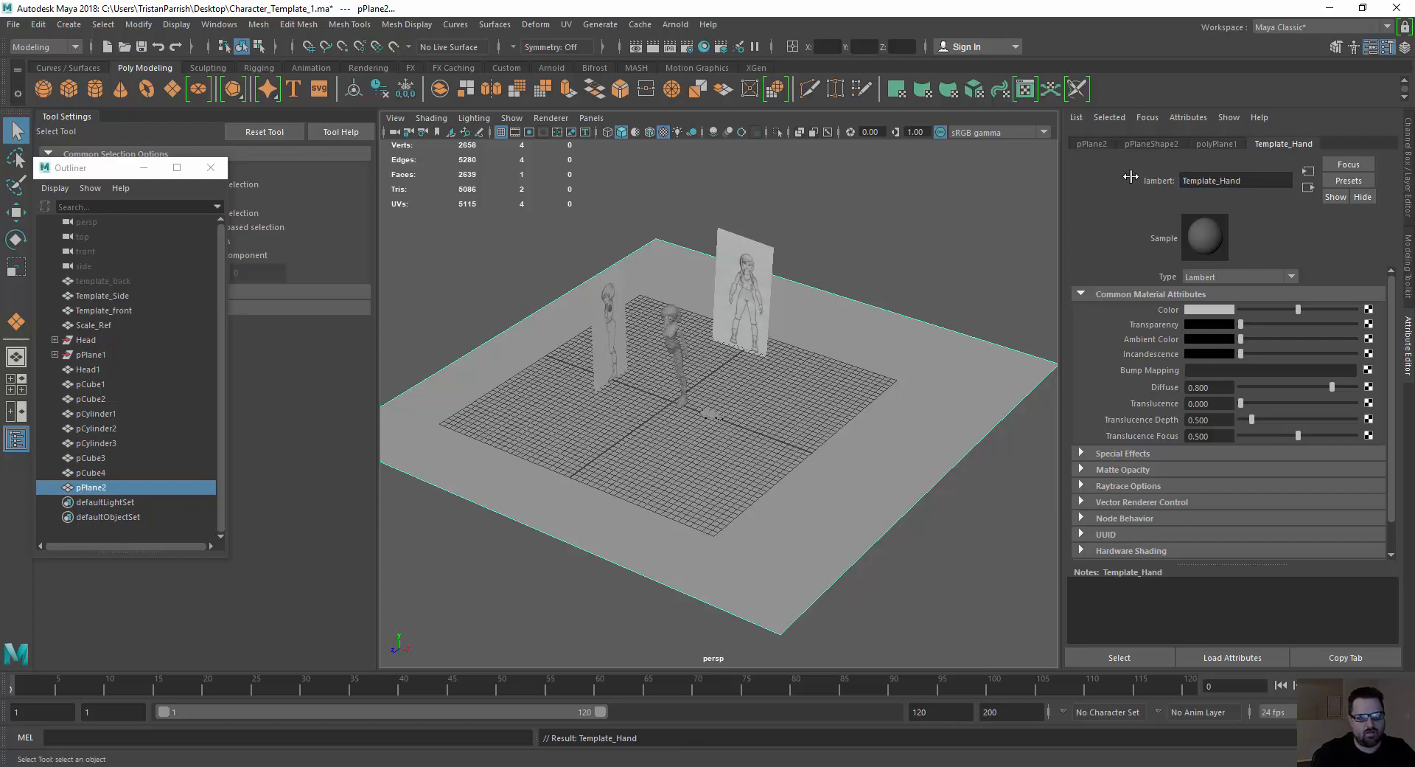
Connect a file texture to the material's color and load 9-794x815.jpg from the Desktop.
{"action": "left_click", "coordinate": [1369, 310]}
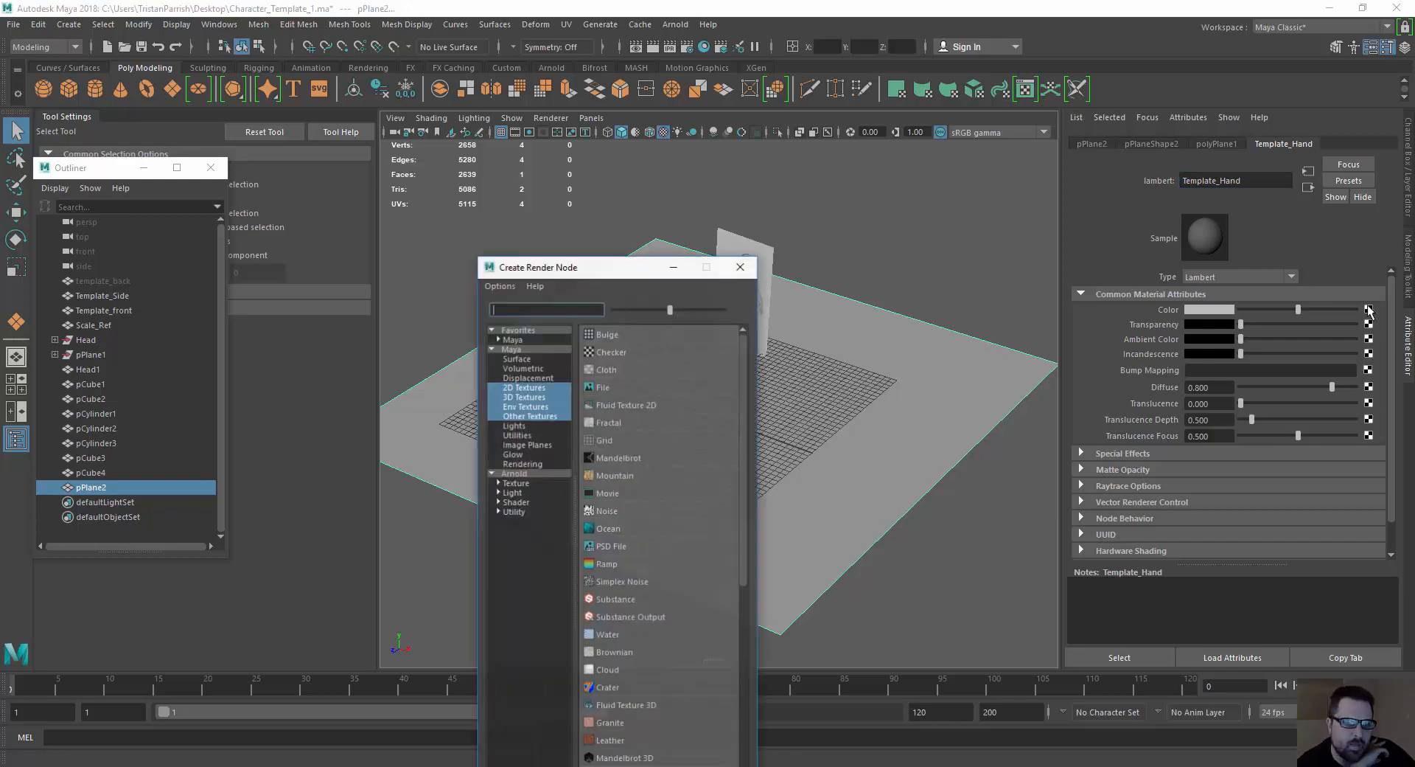
{"action": "left_click", "coordinate": [609, 389]}
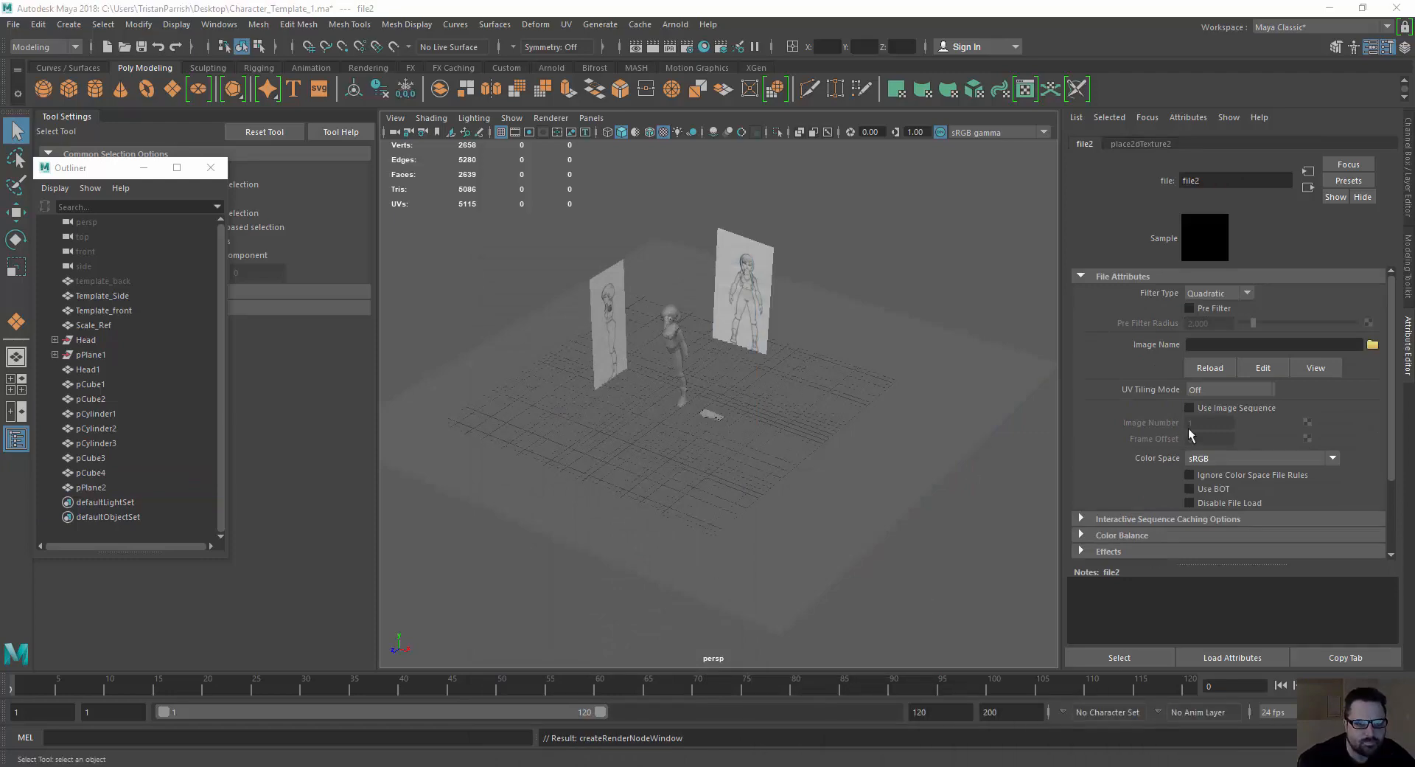
{"action": "left_click", "coordinate": [1373, 345]}
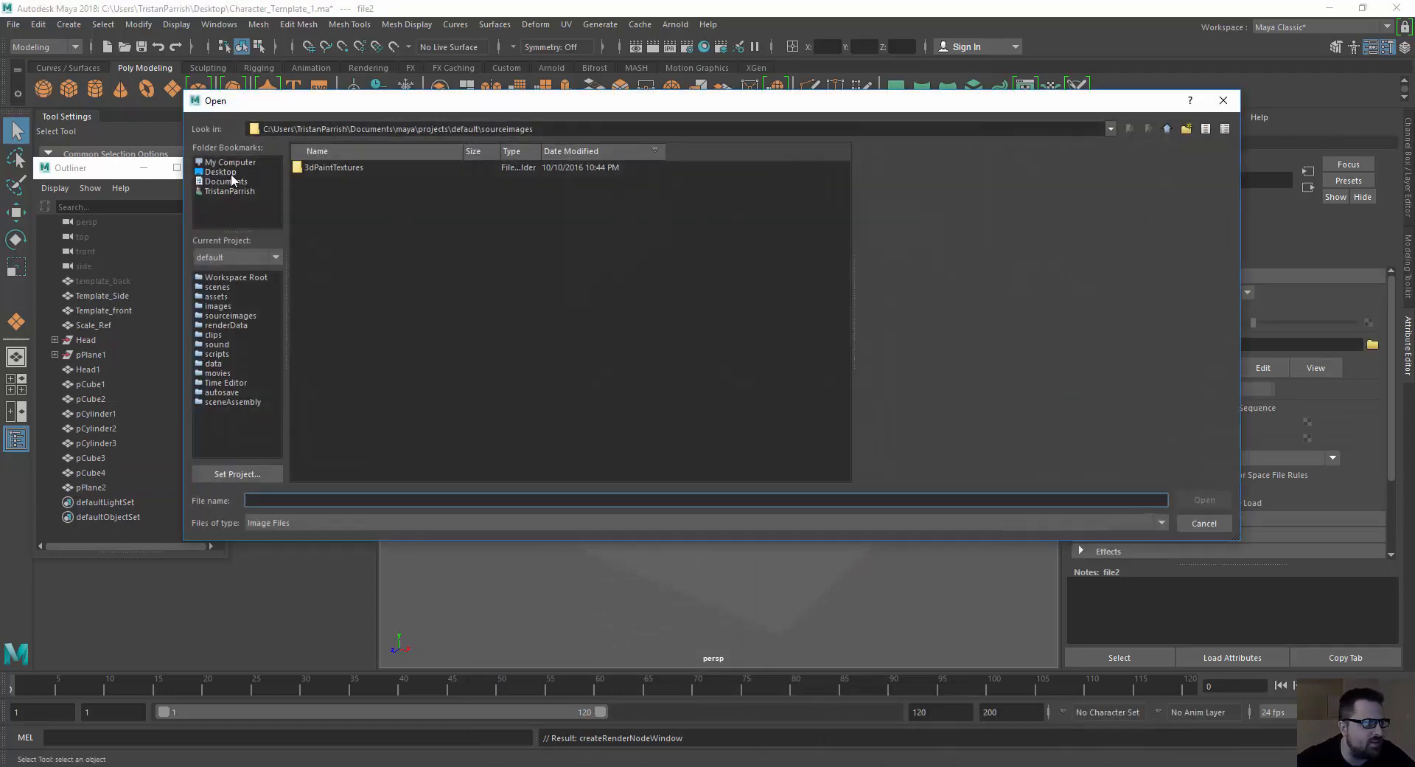
{"action": "left_click", "coordinate": [231, 172]}
{"action": "double_click", "coordinate": [330, 168]}
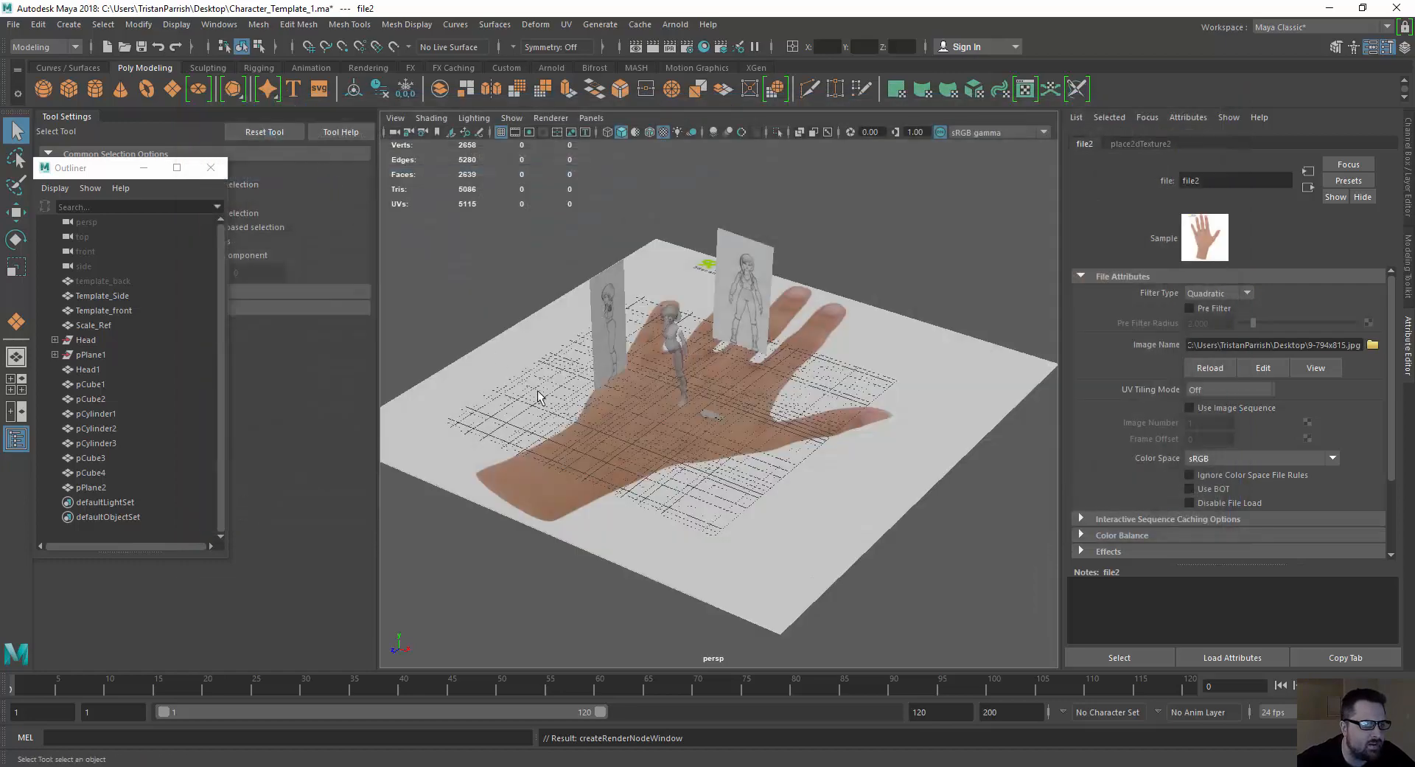
Select the textured plane, examine it from above, and check its UVs against the hand photo in the UV Editor.
{"action": "scroll", "coordinate": [684, 457], "scroll_direction": "up", "scroll_amount": 5}
{"action": "scroll", "coordinate": [661, 439], "scroll_direction": "down", "scroll_amount": 5}
{"action": "left_click", "coordinate": [594, 418]}
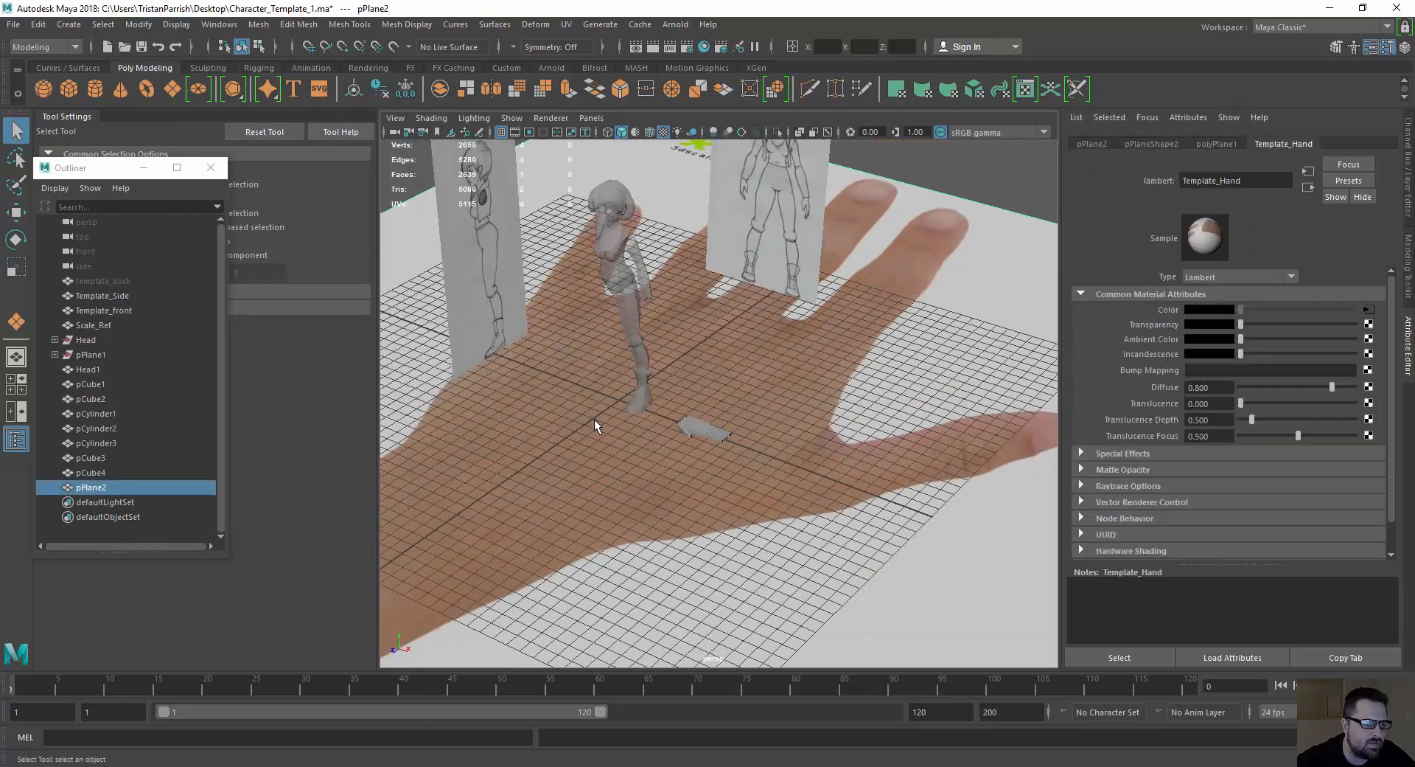
{"action": "left_click_drag", "start_coordinate": [537, 435], "coordinate": [548, 312], "text": "alt"}
{"action": "scroll", "coordinate": [557, 328], "scroll_direction": "up", "scroll_amount": 2}
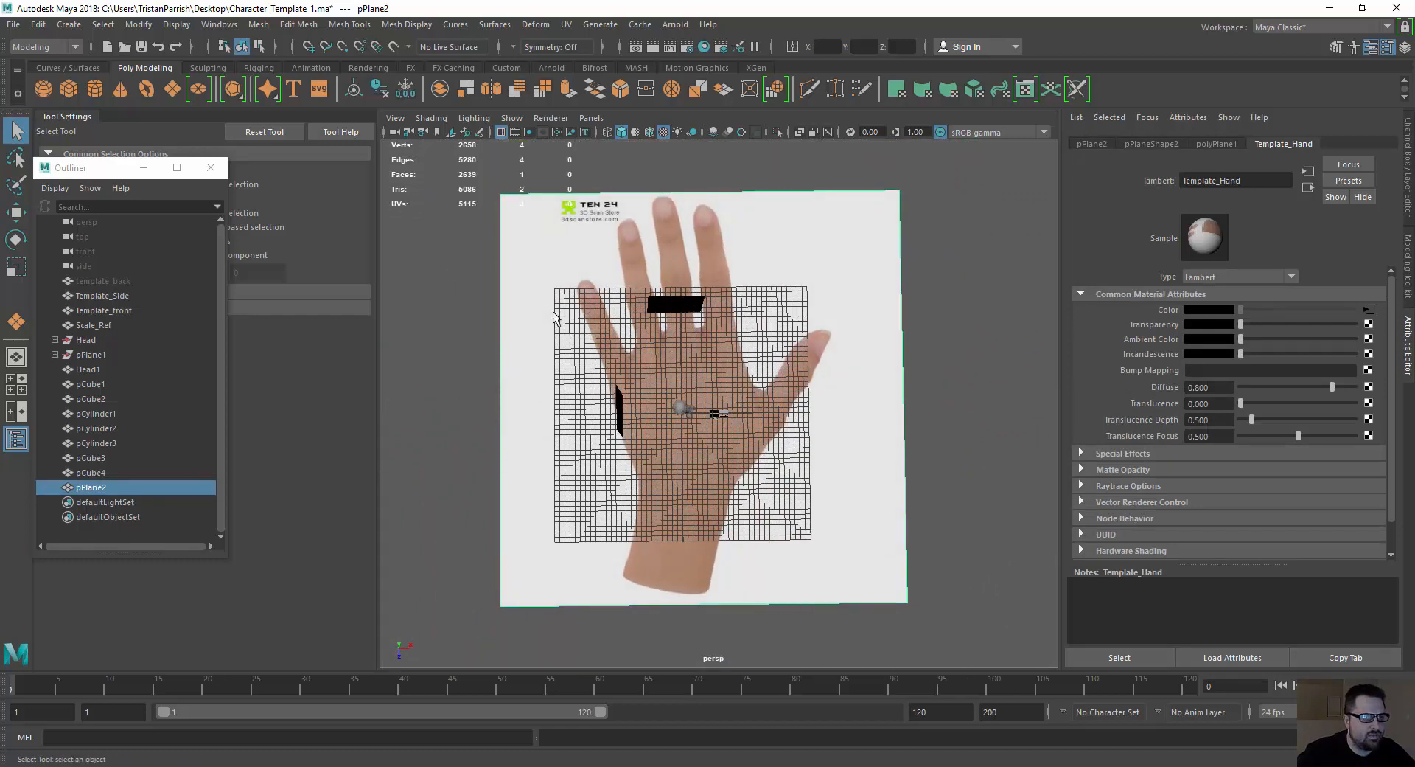
{"action": "left_click", "coordinate": [1025, 89]}
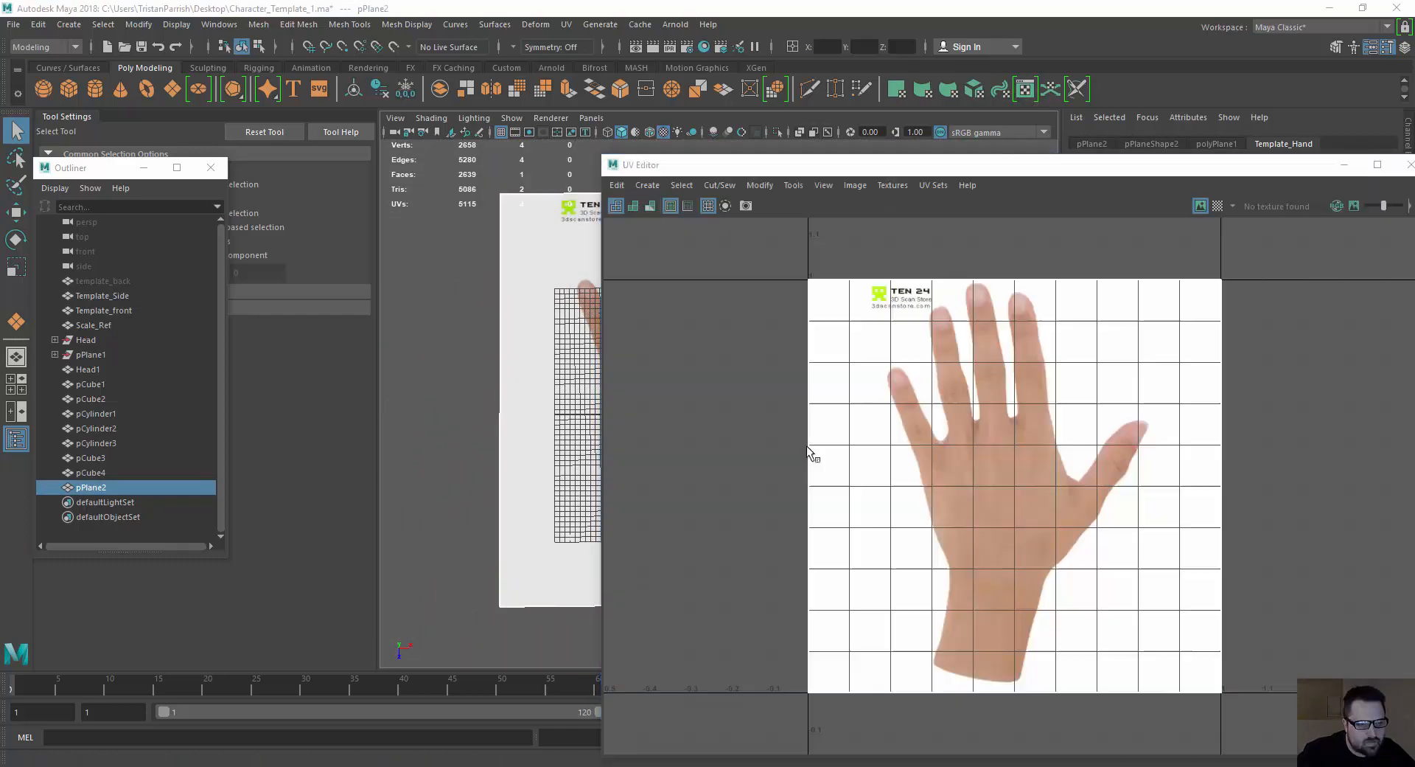
{"action": "right_click_drag", "start_coordinate": [967, 423], "coordinate": [1032, 438]}
{"action": "left_click_drag", "start_coordinate": [776, 236], "coordinate": [1249, 715]}
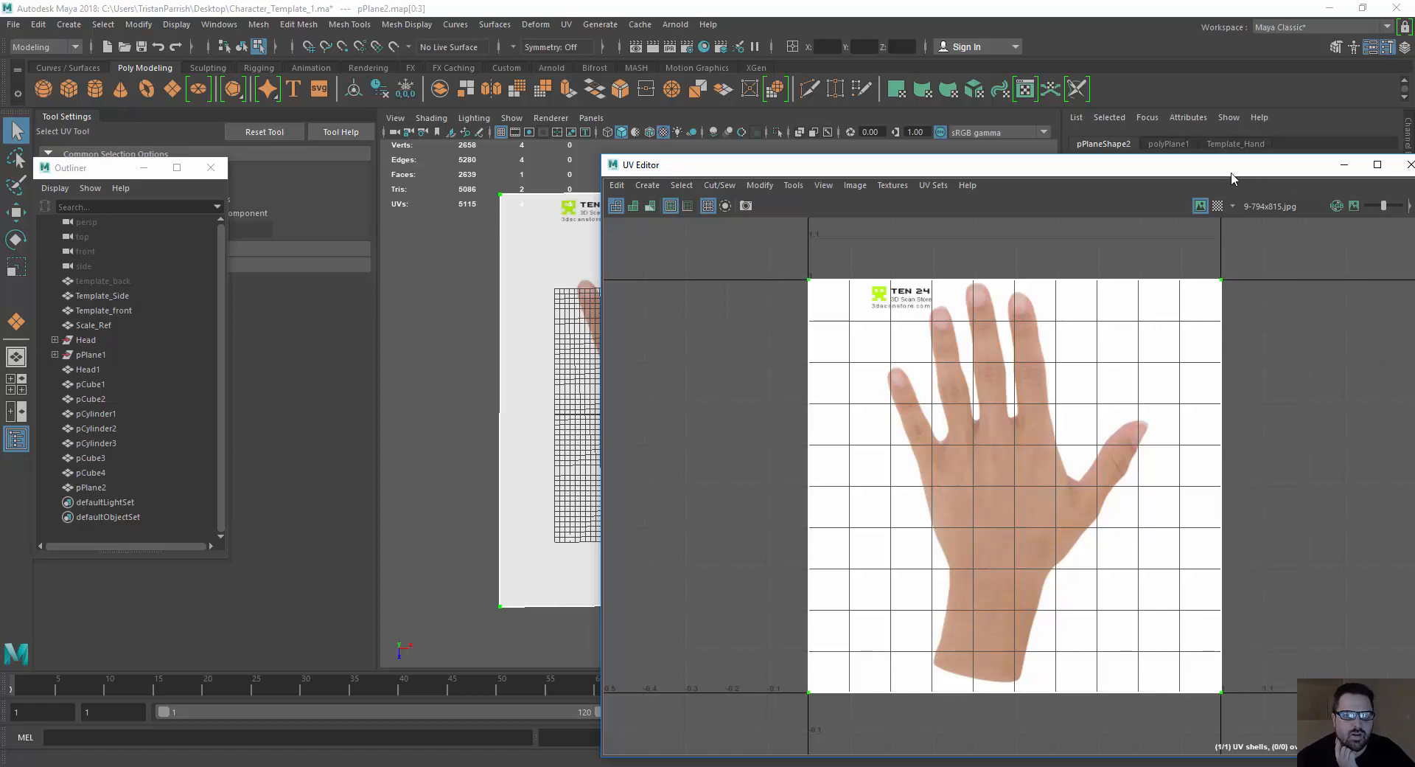
{"action": "left_click", "coordinate": [1410, 165]}
Return the plane to object selection and rotate it -90 degrees about Y using discrete rotation.
{"action": "scroll", "coordinate": [704, 335], "scroll_direction": "up", "scroll_amount": 5}
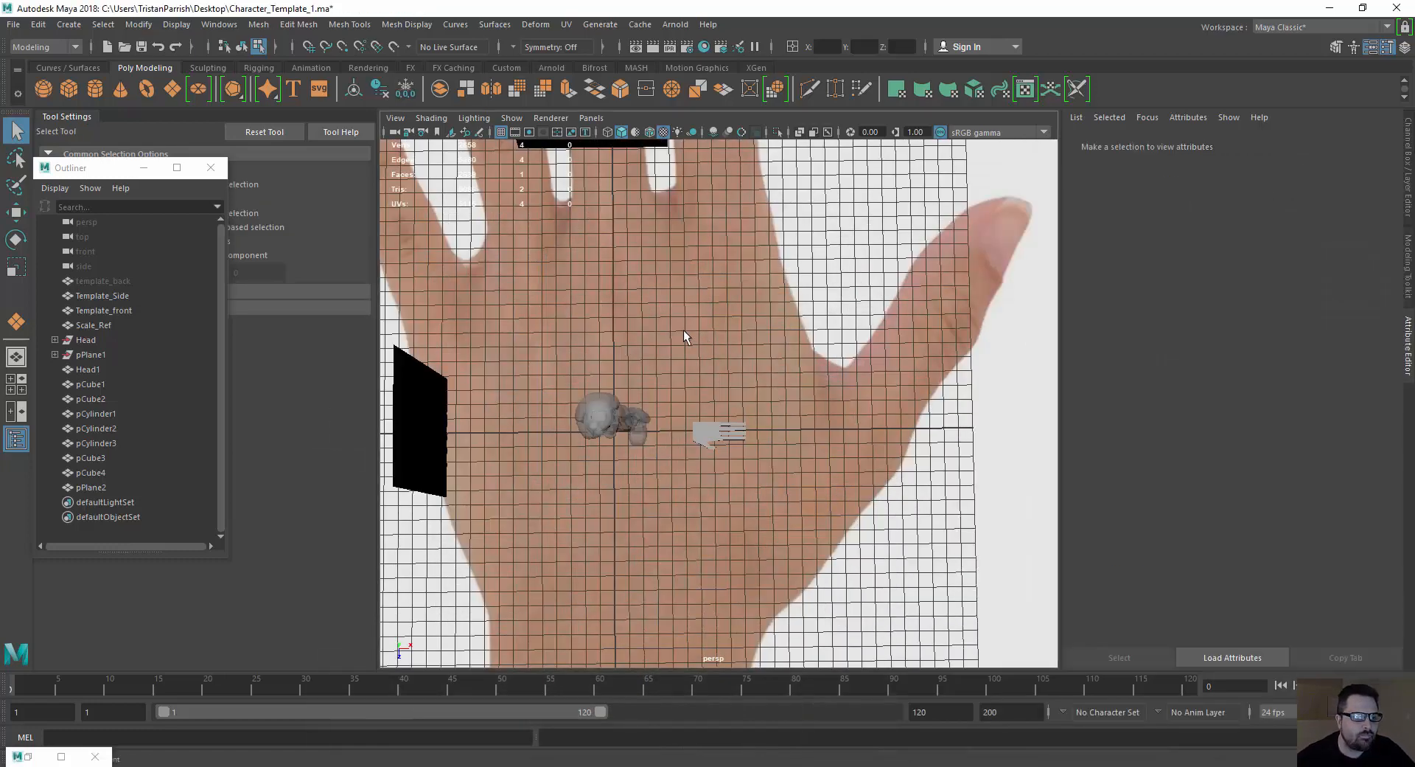
{"action": "scroll", "coordinate": [684, 330], "scroll_direction": "down", "scroll_amount": 8}
{"action": "scroll", "coordinate": [684, 329], "scroll_direction": "up", "scroll_amount": 2}
{"action": "right_click_drag", "start_coordinate": [684, 330], "coordinate": [748, 315]}
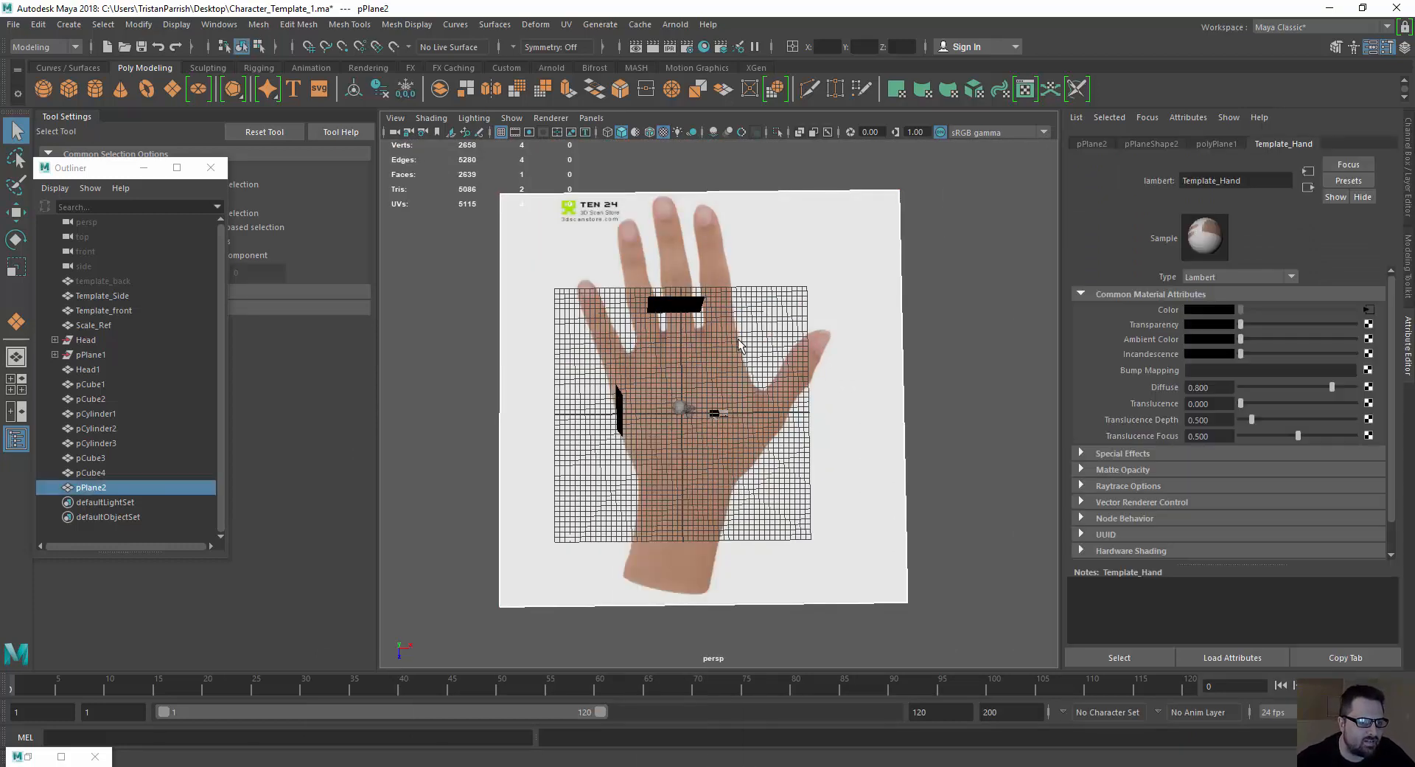
{"action": "key", "text": "e"}
{"action": "left_click", "coordinate": [722, 329]}
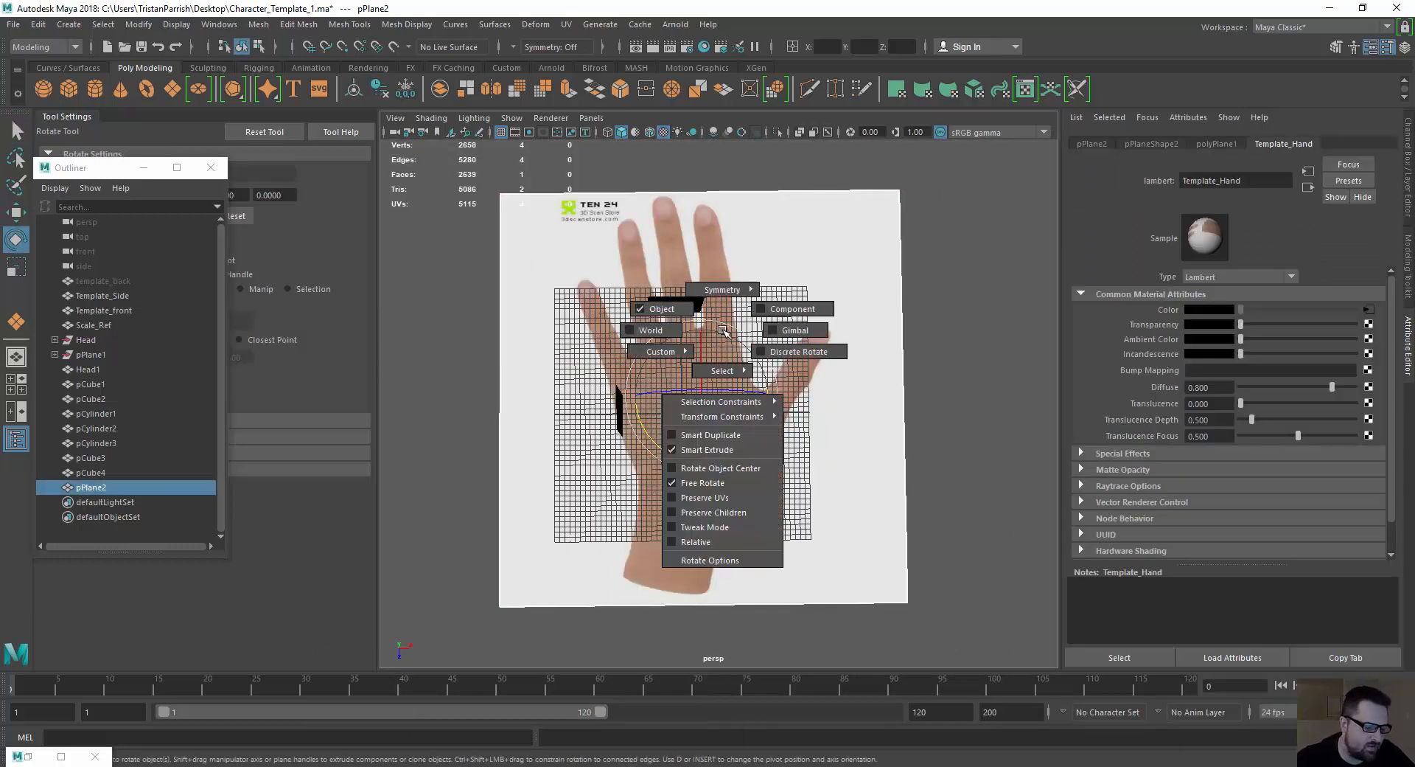
{"action": "mouse_move", "coordinate": [722, 329]}
{"action": "left_mouse_down"}
{"action": "mouse_move", "coordinate": [790, 358]}
{"action": "mouse_move", "coordinate": [779, 357]}
{"action": "left_mouse_up"}
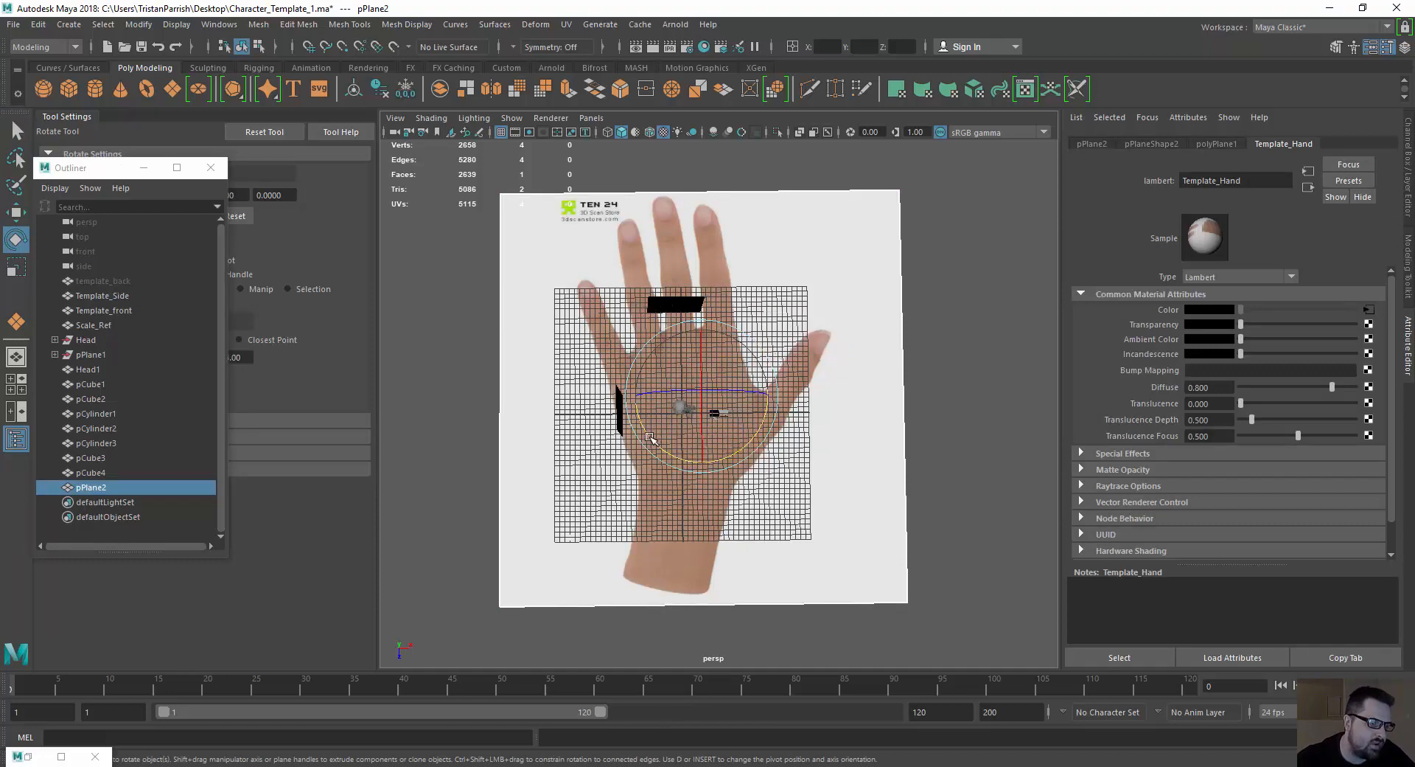
{"action": "left_click_drag", "start_coordinate": [650, 436], "coordinate": [463, 559]}
Scale the hand photo plane down uniformly toward the size of the modeled hand.
{"action": "key", "text": "r"}
{"action": "scroll", "coordinate": [667, 367], "scroll_direction": "up", "scroll_amount": 8}
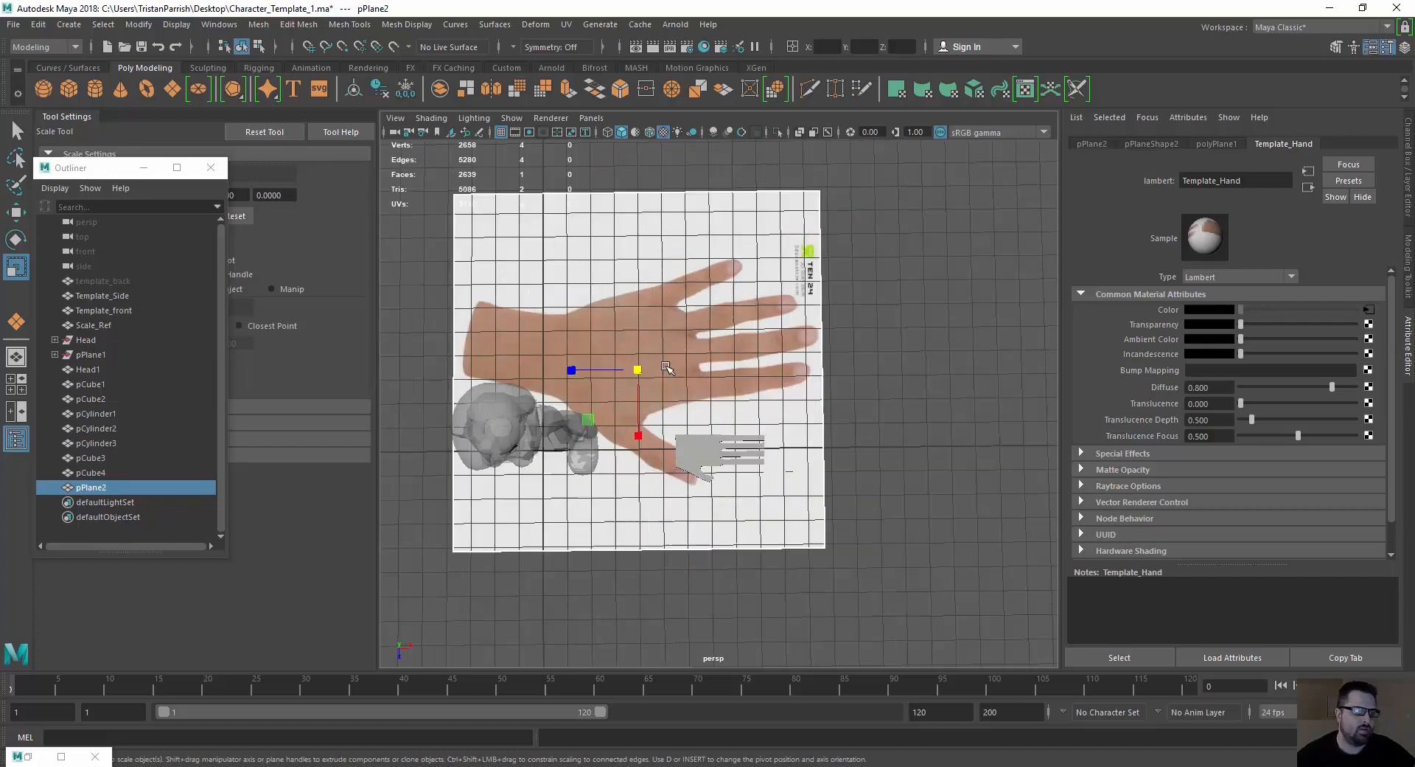
{"action": "scroll", "coordinate": [667, 367], "scroll_direction": "up", "scroll_amount": 3}
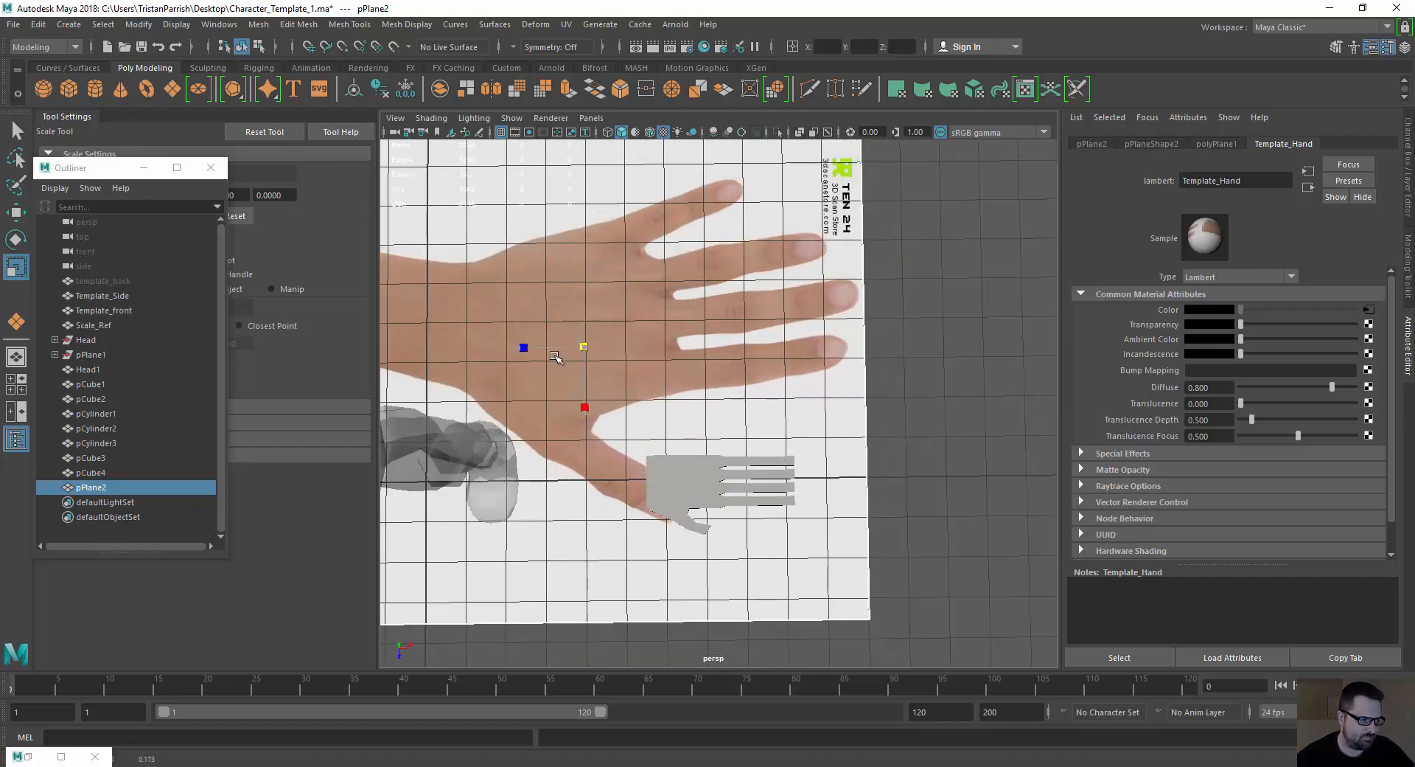
{"action": "left_click_drag", "start_coordinate": [555, 357], "coordinate": [542, 362]}
Rename the plane's material as Template_Hand_Mat and the plane itself as Template_Hand.
{"action": "double_click", "coordinate": [92, 488]}
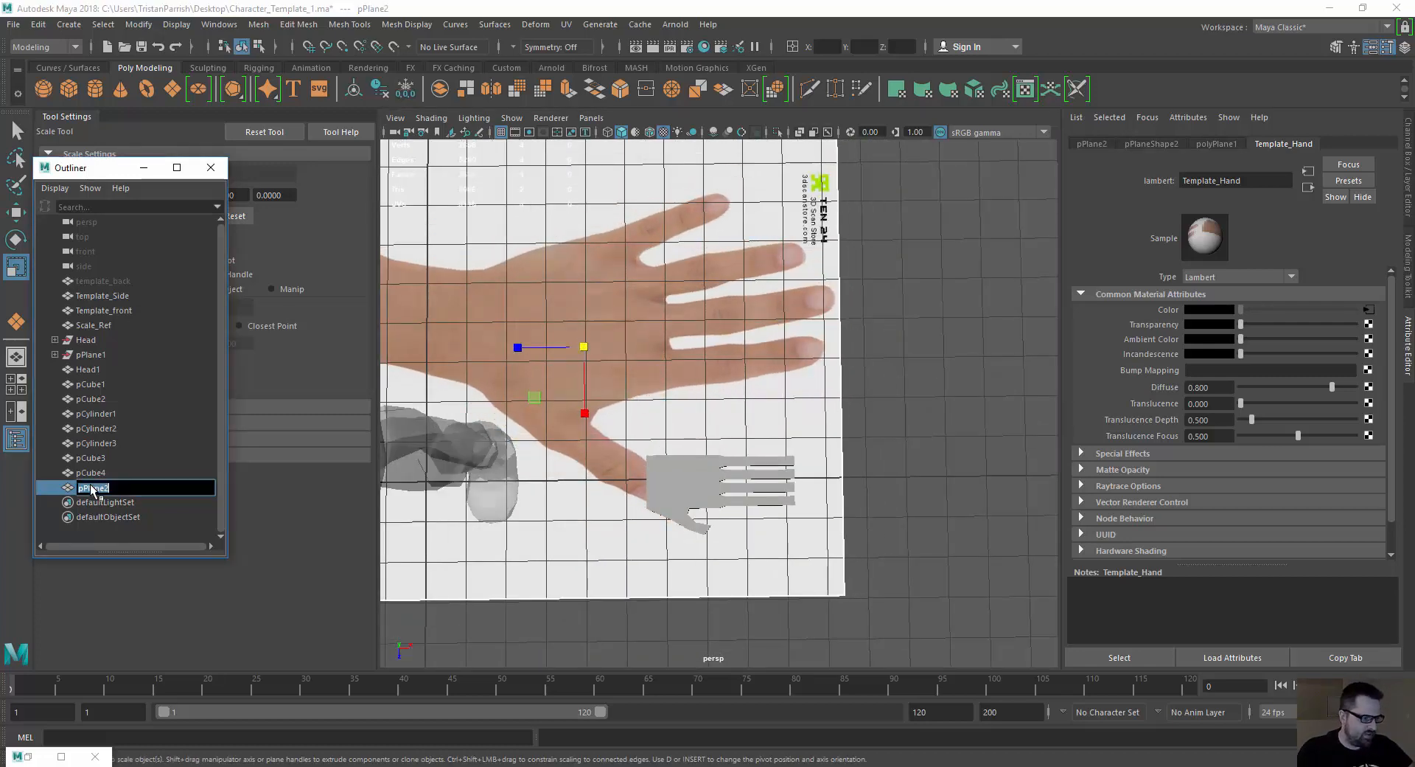
{"action": "type", "text": "Tem"}
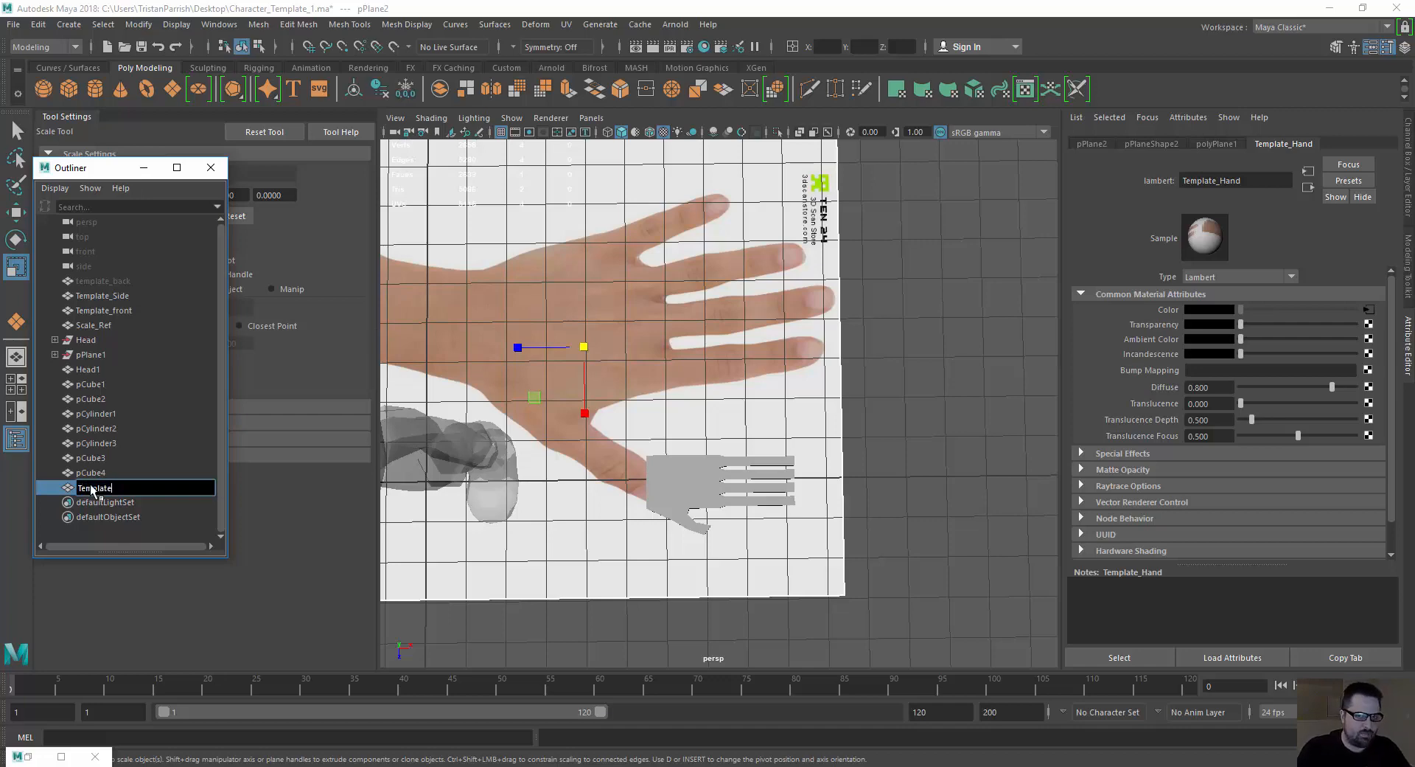
{"action": "key", "text": "Return"}
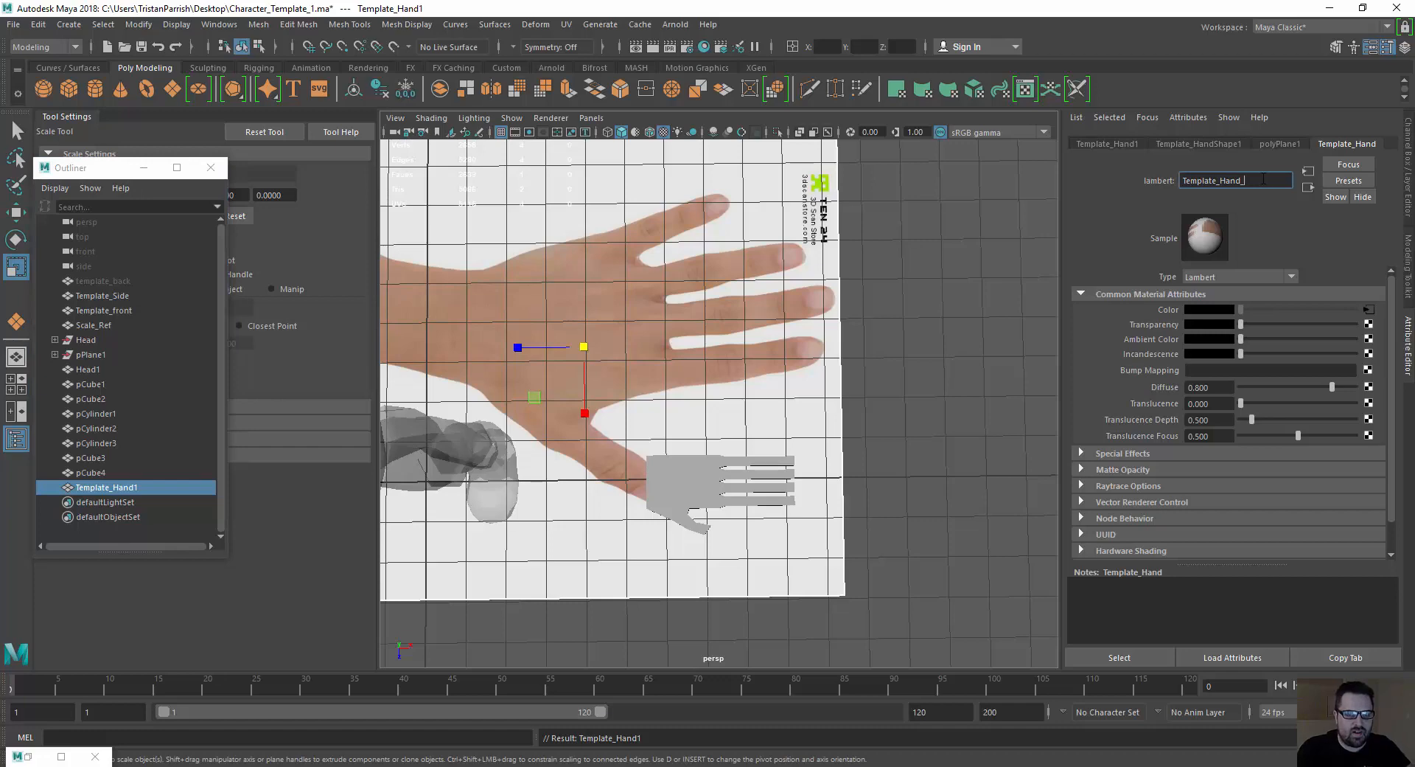
{"action": "key", "text": "Return"}
{"action": "double_click", "coordinate": [131, 486]}
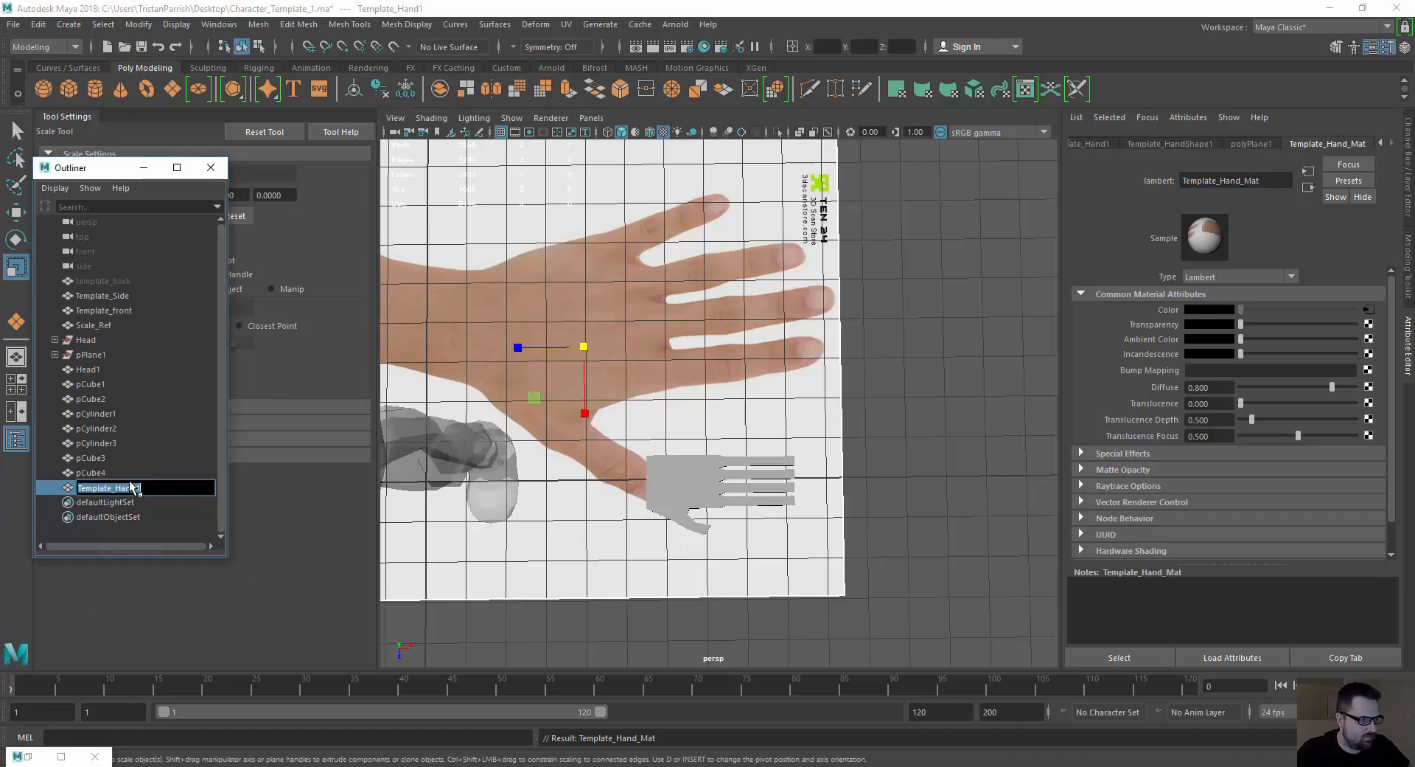
{"action": "key", "text": "Return"}
Scale the Template_Hand plane down further and start moving it toward the modeled hand.
{"action": "left_click_drag", "start_coordinate": [617, 420], "coordinate": [564, 394], "text": "alt"}
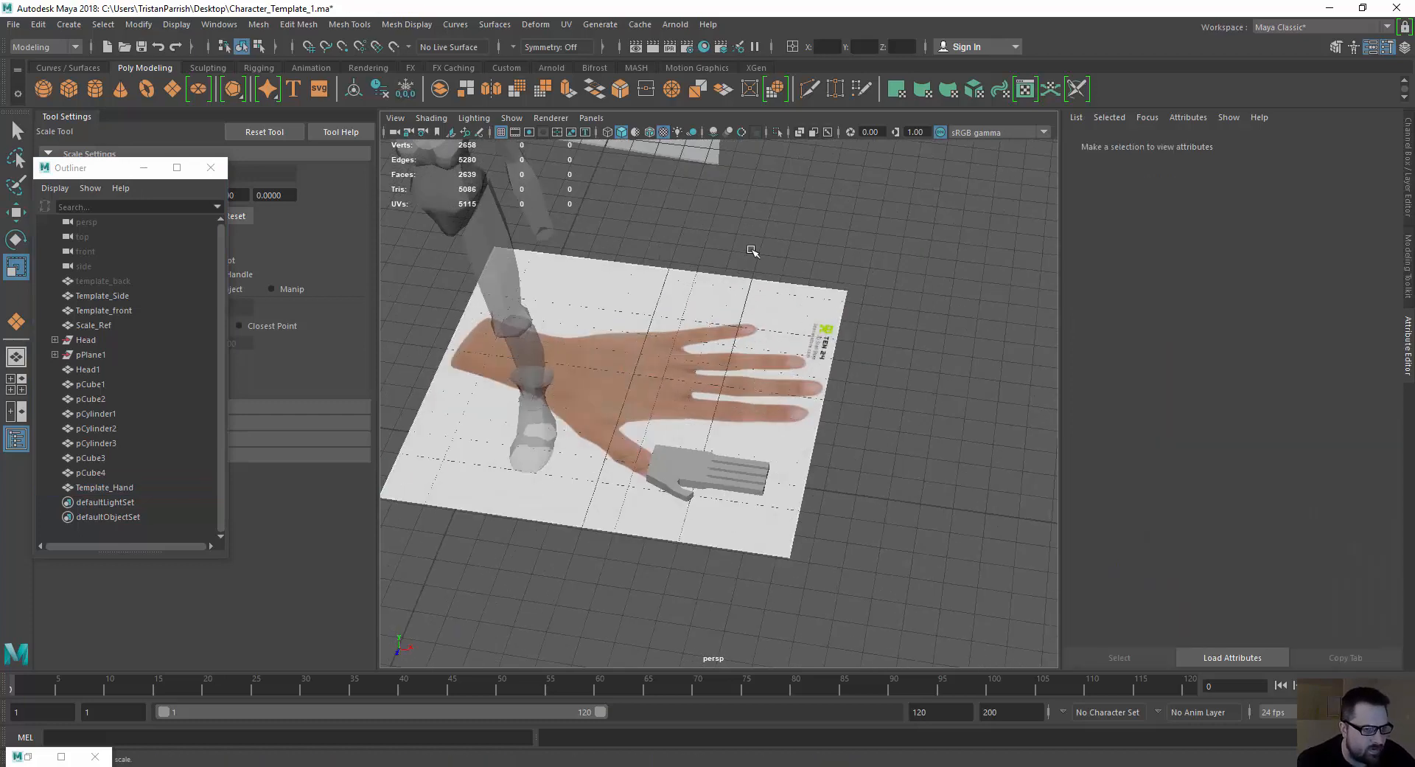
{"action": "left_click_drag", "start_coordinate": [614, 396], "coordinate": [457, 449]}
{"action": "key", "text": "w"}
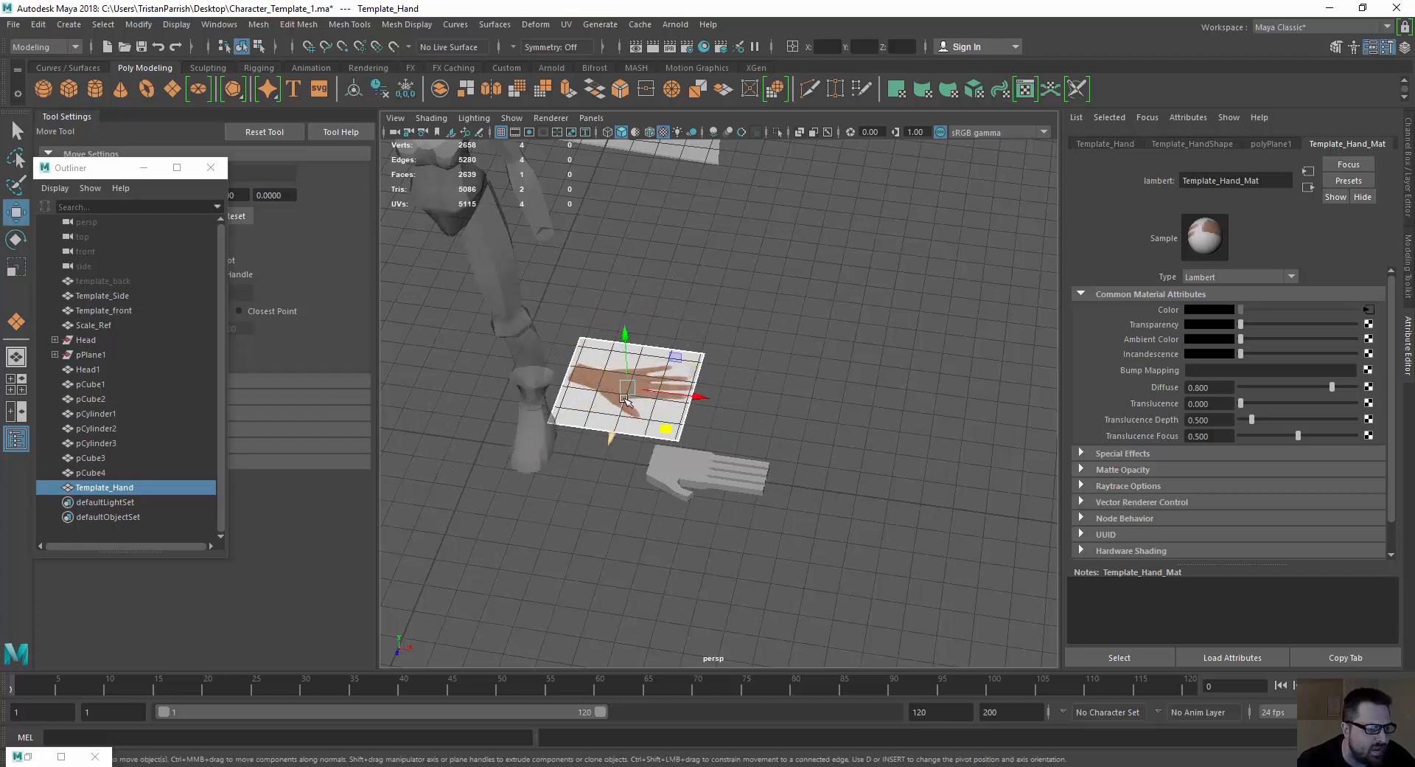
{"action": "left_click_drag", "start_coordinate": [662, 432], "coordinate": [590, 399]}
Position Template_Hand beneath the modeled hand at about X 60.888 and Z -0.275, and scale it uniformly to about 0.038.
{"action": "scroll", "coordinate": [530, 427], "scroll_direction": "up", "scroll_amount": 5}
{"action": "scroll", "coordinate": [531, 426], "scroll_direction": "up", "scroll_amount": 2}
{"action": "middle_click_drag", "start_coordinate": [531, 426], "coordinate": [678, 391], "text": "alt"}
{"action": "scroll", "coordinate": [678, 391], "scroll_direction": "up", "scroll_amount": 3}
{"action": "left_click_drag", "start_coordinate": [667, 413], "coordinate": [648, 325], "text": "alt"}
{"action": "left_click", "coordinate": [653, 451]}
{"action": "left_click_drag", "start_coordinate": [564, 342], "coordinate": [603, 379], "text": "alt"}
{"action": "left_click", "coordinate": [572, 358]}
{"action": "scroll", "coordinate": [572, 355], "scroll_direction": "down", "scroll_amount": 3}
{"action": "left_click_drag", "start_coordinate": [691, 391], "coordinate": [738, 432]}
{"action": "key", "text": "r"}
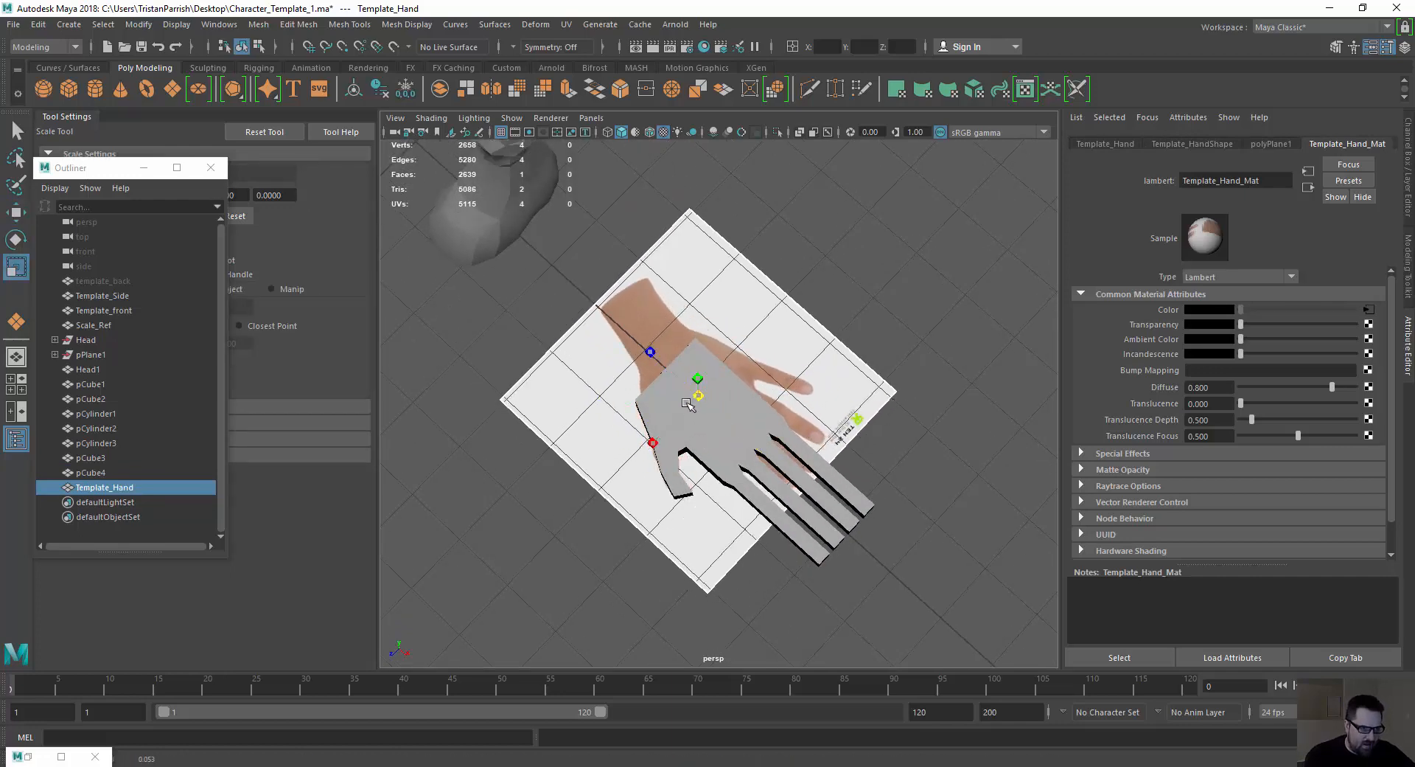
{"action": "middle_click_drag", "start_coordinate": [700, 448], "coordinate": [643, 442]}
Scale the modeled hand pCube4 down uniformly and move it over the palm and fingers of the hand photo.
{"action": "left_click", "coordinate": [649, 457]}
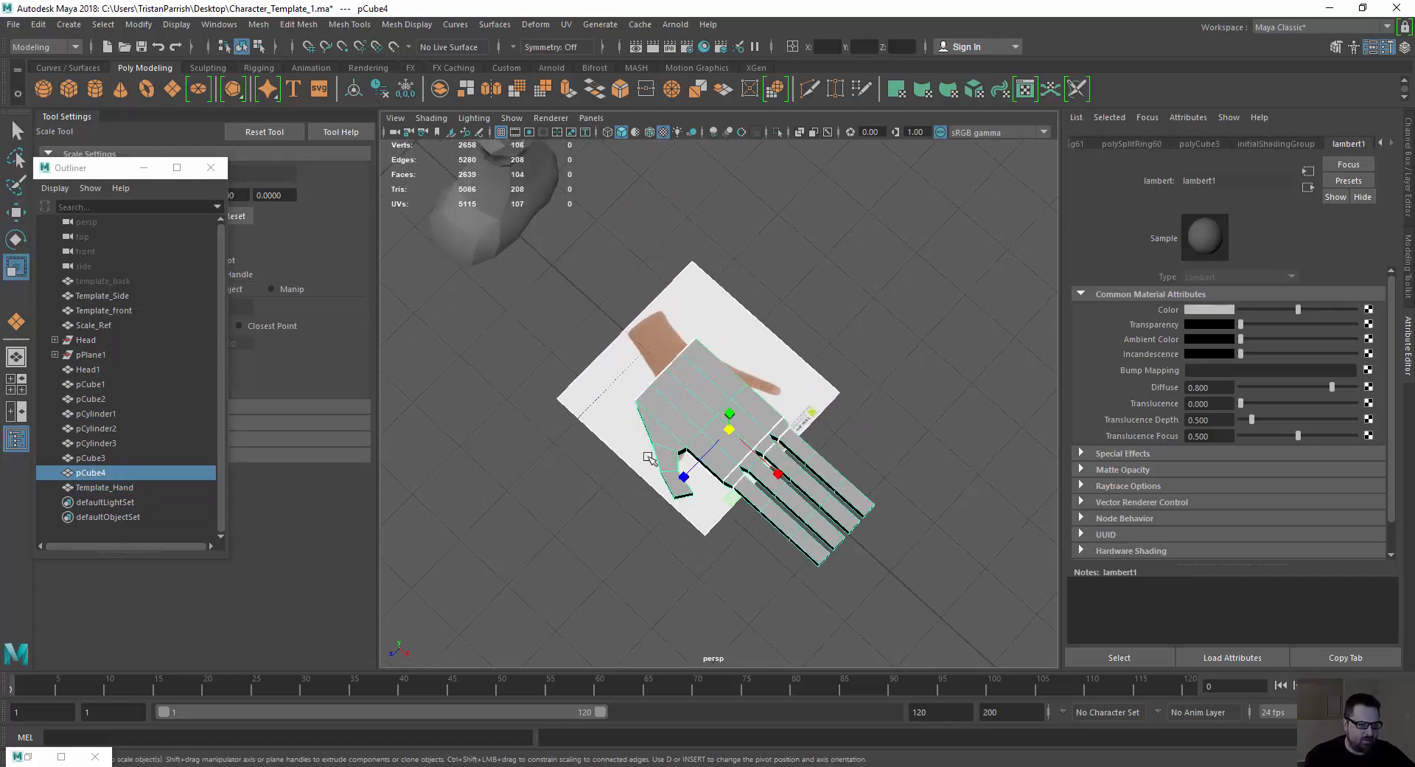
{"action": "left_click_drag", "start_coordinate": [726, 435], "coordinate": [676, 462]}
{"action": "key", "text": "w"}
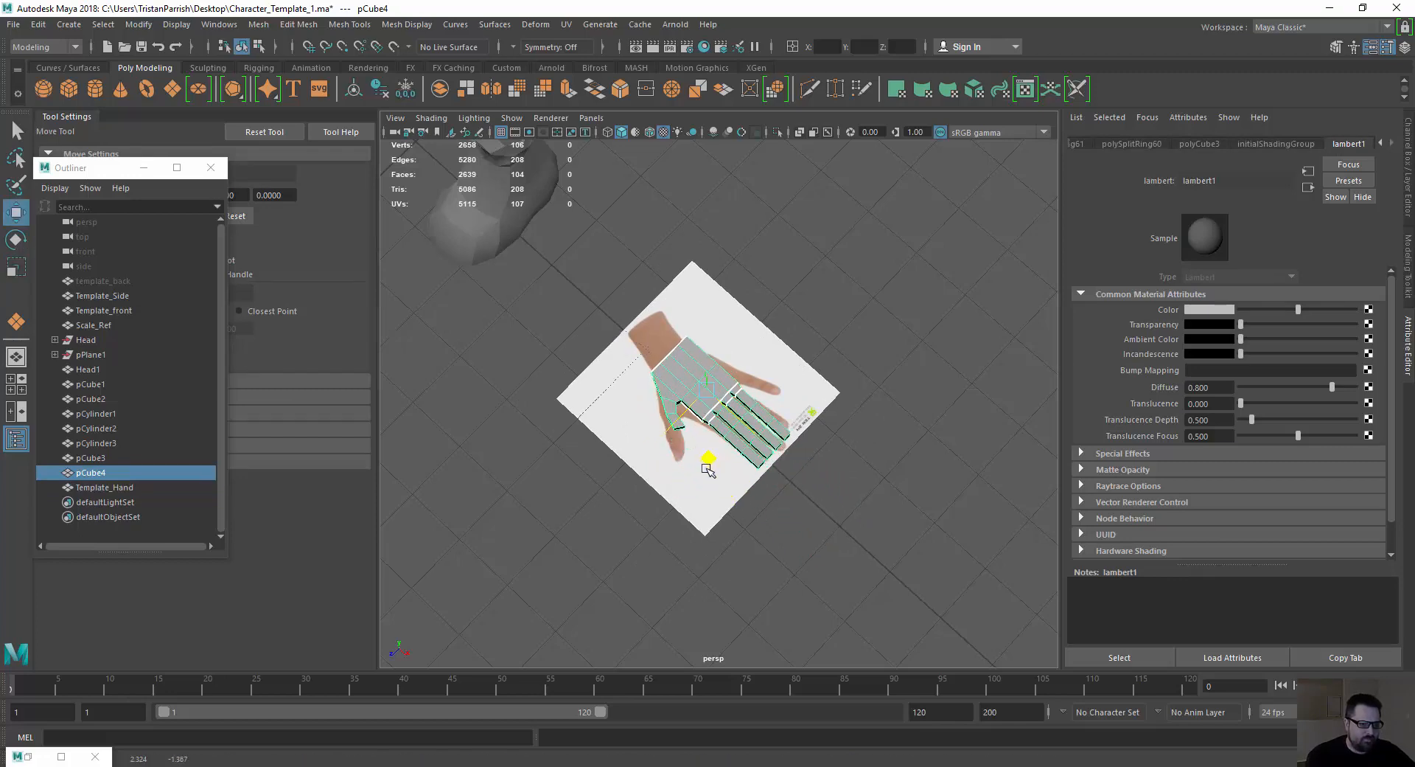
{"action": "scroll", "coordinate": [557, 390], "scroll_direction": "up", "scroll_amount": 5}
{"action": "scroll", "coordinate": [560, 373], "scroll_direction": "down", "scroll_amount": 7}
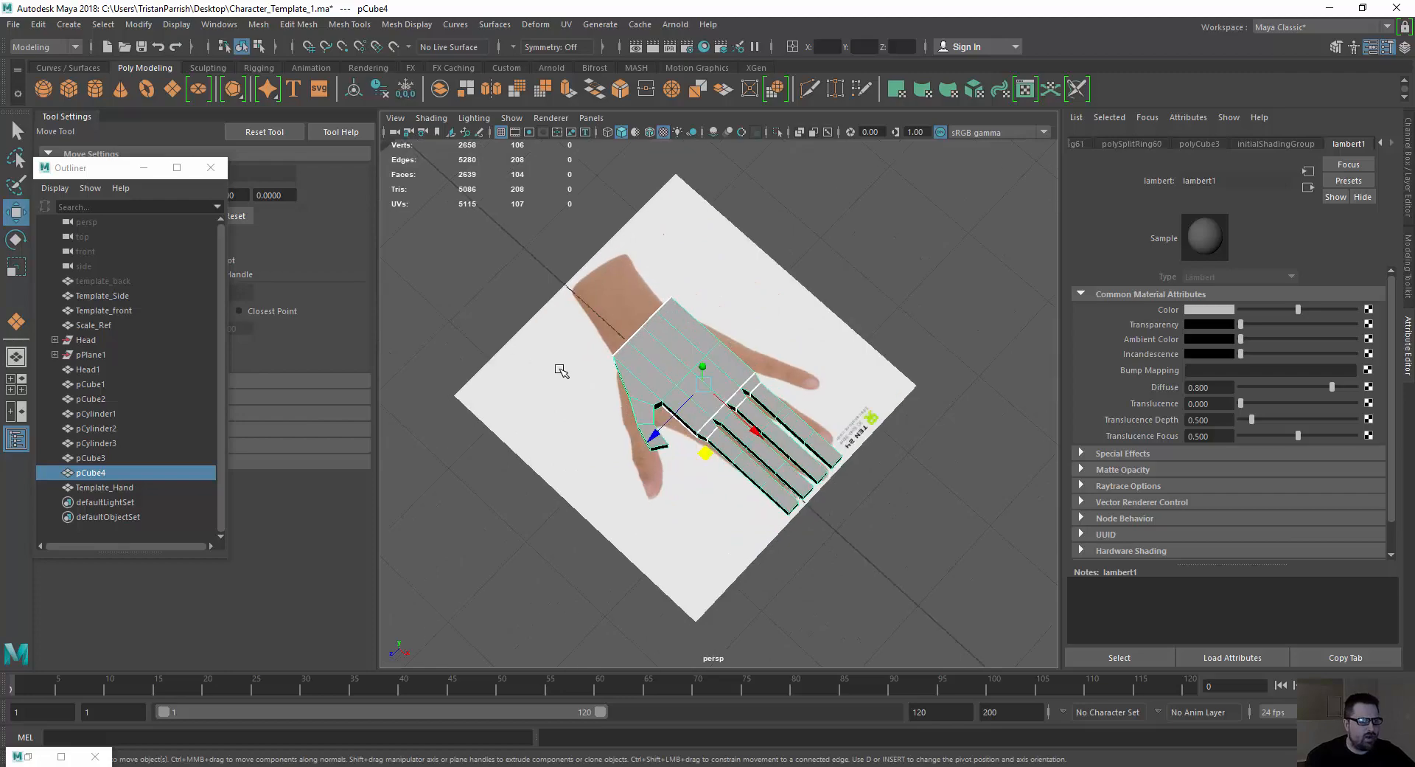
Examine the size of the hand model and its photo plane relative to the character's body.
{"action": "middle_click_drag", "start_coordinate": [565, 371], "coordinate": [632, 506], "text": "alt"}
{"action": "left_click_drag", "start_coordinate": [632, 505], "coordinate": [635, 328], "text": "alt"}
{"action": "middle_click_drag", "start_coordinate": [635, 328], "coordinate": [623, 488], "text": "alt"}
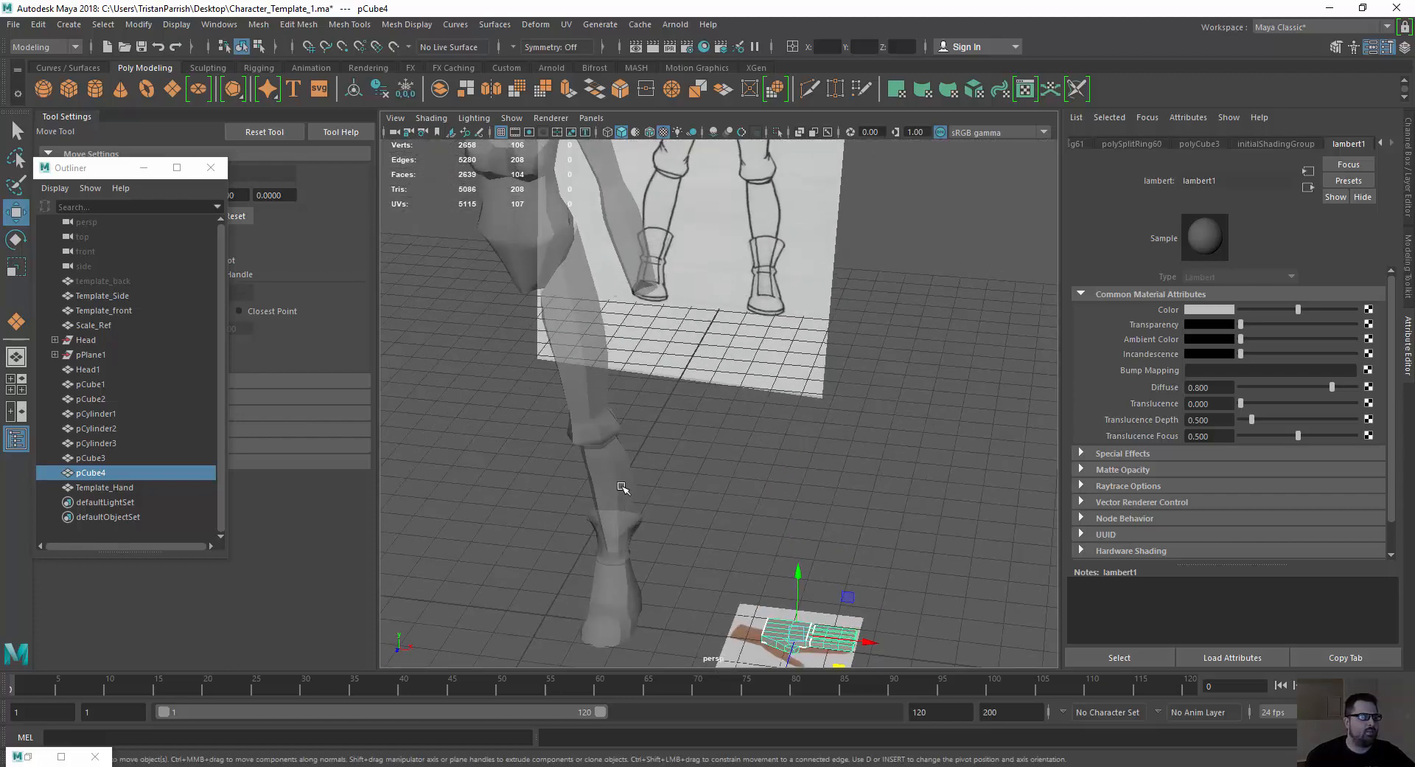
{"action": "scroll", "coordinate": [623, 481], "scroll_direction": "down", "scroll_amount": 6}
{"action": "scroll", "coordinate": [623, 458], "scroll_direction": "up", "scroll_amount": 3}
{"action": "mouse_move", "coordinate": [623, 459]}
{"action": "left_mouse_down", "text": "alt"}
{"action": "mouse_move", "coordinate": [600, 483]}
{"action": "mouse_move", "coordinate": [634, 467]}
{"action": "mouse_move", "coordinate": [632, 395]}
{"action": "mouse_move", "coordinate": [615, 469]}
{"action": "left_mouse_up", "text": "alt"}
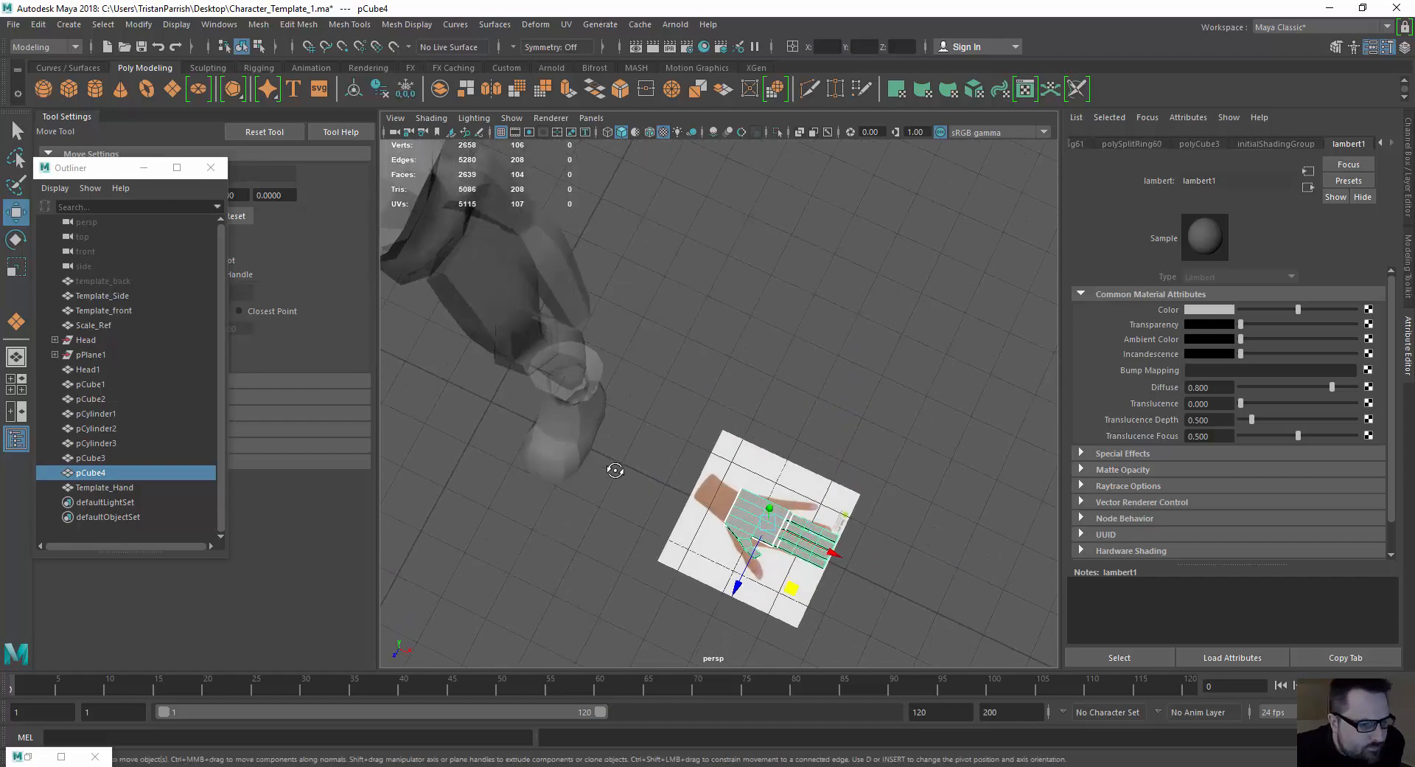
{"action": "scroll", "coordinate": [669, 504], "scroll_direction": "up", "scroll_amount": 5}
{"action": "middle_click_drag", "start_coordinate": [670, 506], "coordinate": [609, 306], "text": "alt"}
{"action": "left_click_drag", "start_coordinate": [609, 307], "coordinate": [656, 387], "text": "alt"}
Select the Template_Hand plane and add it to the Templates display layer.
{"action": "left_click", "coordinate": [656, 387]}
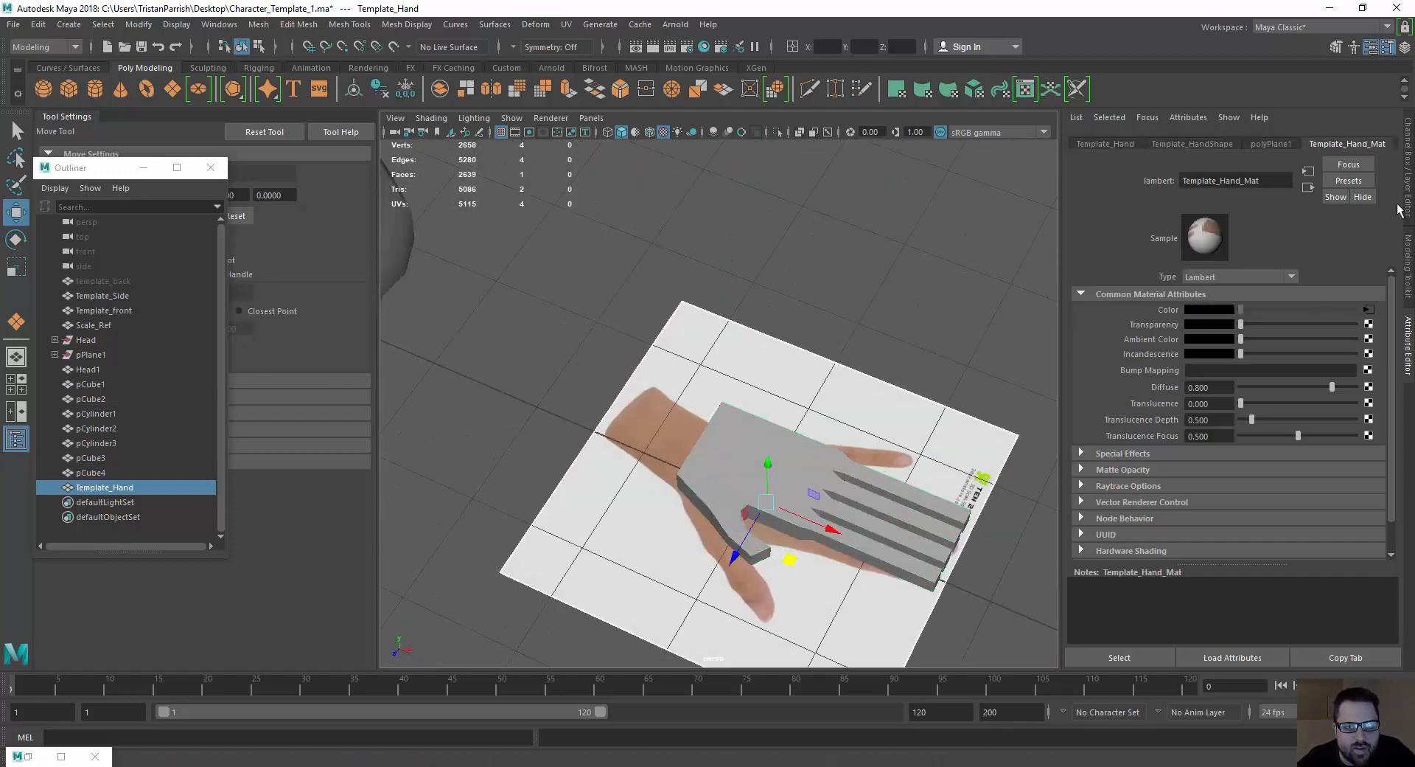
{"action": "left_click", "coordinate": [1406, 207]}
{"action": "left_click", "coordinate": [1187, 567]}
{"action": "right_click", "coordinate": [1187, 568]}
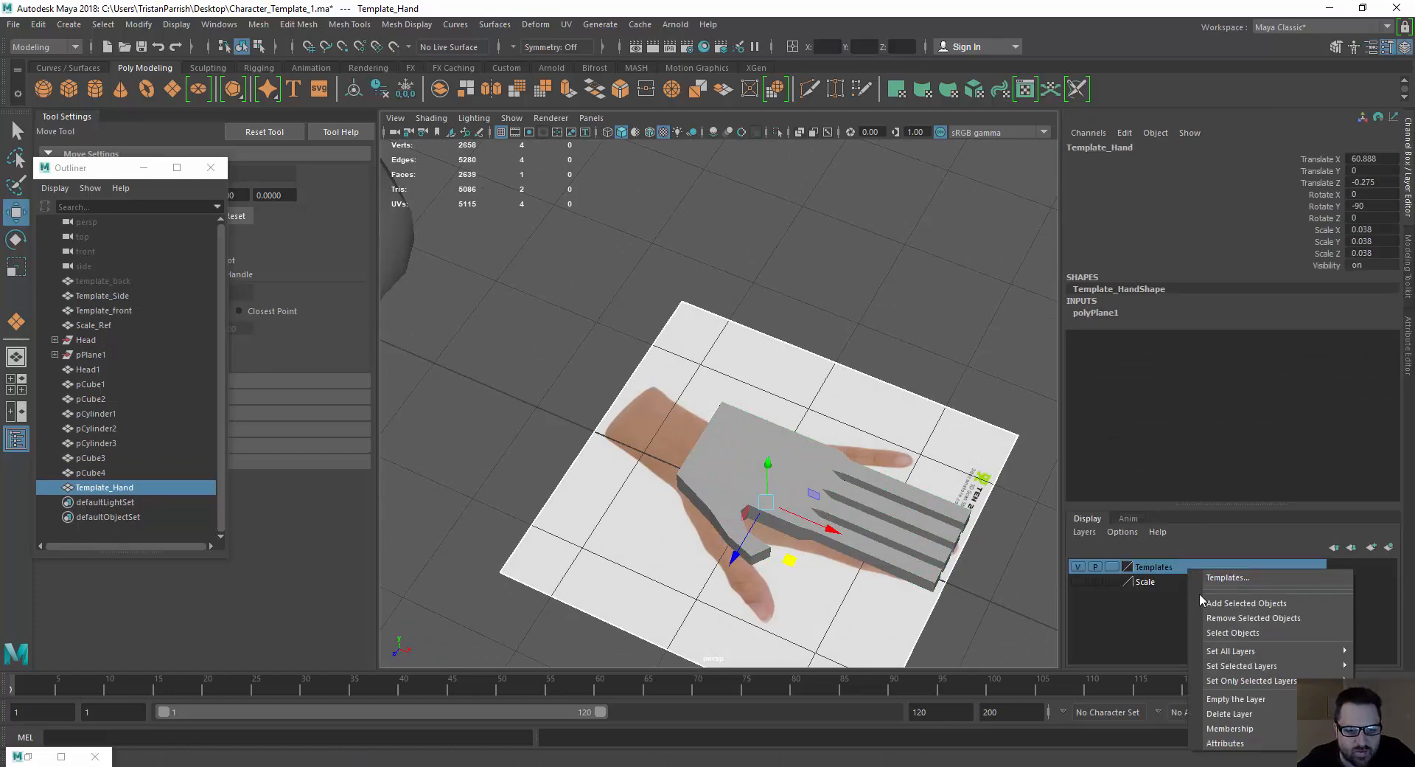
{"action": "left_click", "coordinate": [1211, 610]}
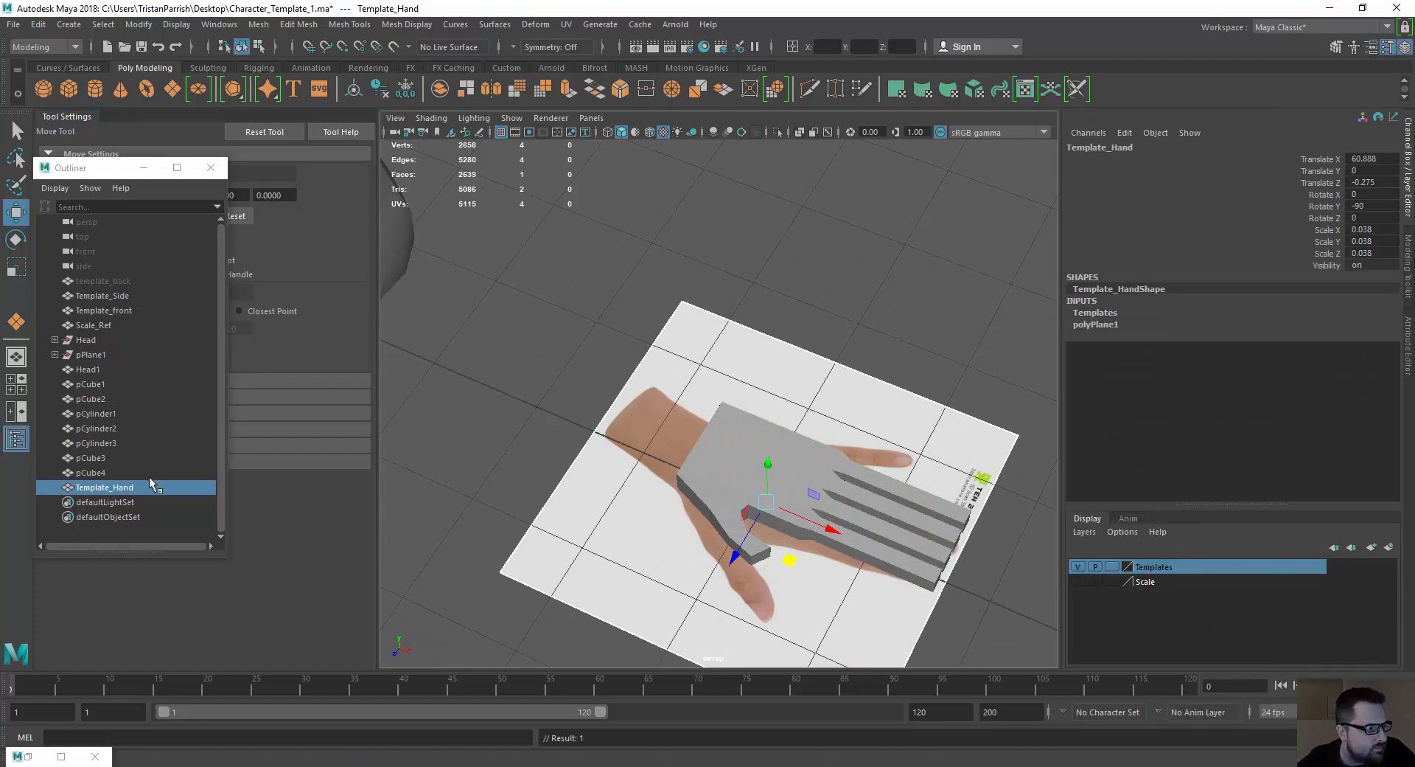
Reorder Template_Hand in the Outliner so it sits directly below Template_front.
{"action": "left_click", "coordinate": [111, 489]}
{"action": "mouse_move", "coordinate": [103, 484]}
{"action": "left_mouse_down"}
{"action": "mouse_move", "coordinate": [96, 398]}
{"action": "mouse_move", "coordinate": [94, 493]}
{"action": "left_mouse_up"}
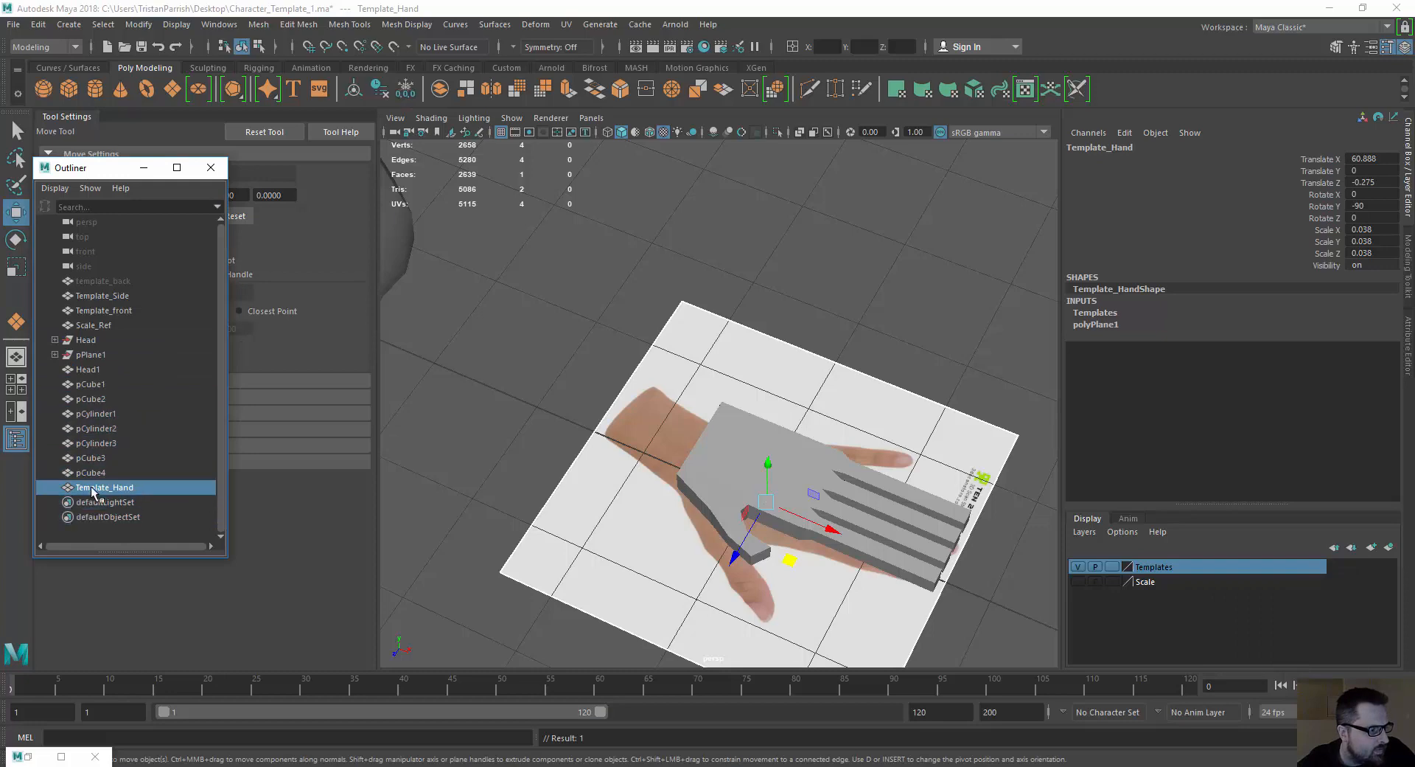
{"action": "left_click_drag", "start_coordinate": [88, 405], "coordinate": [94, 326]}
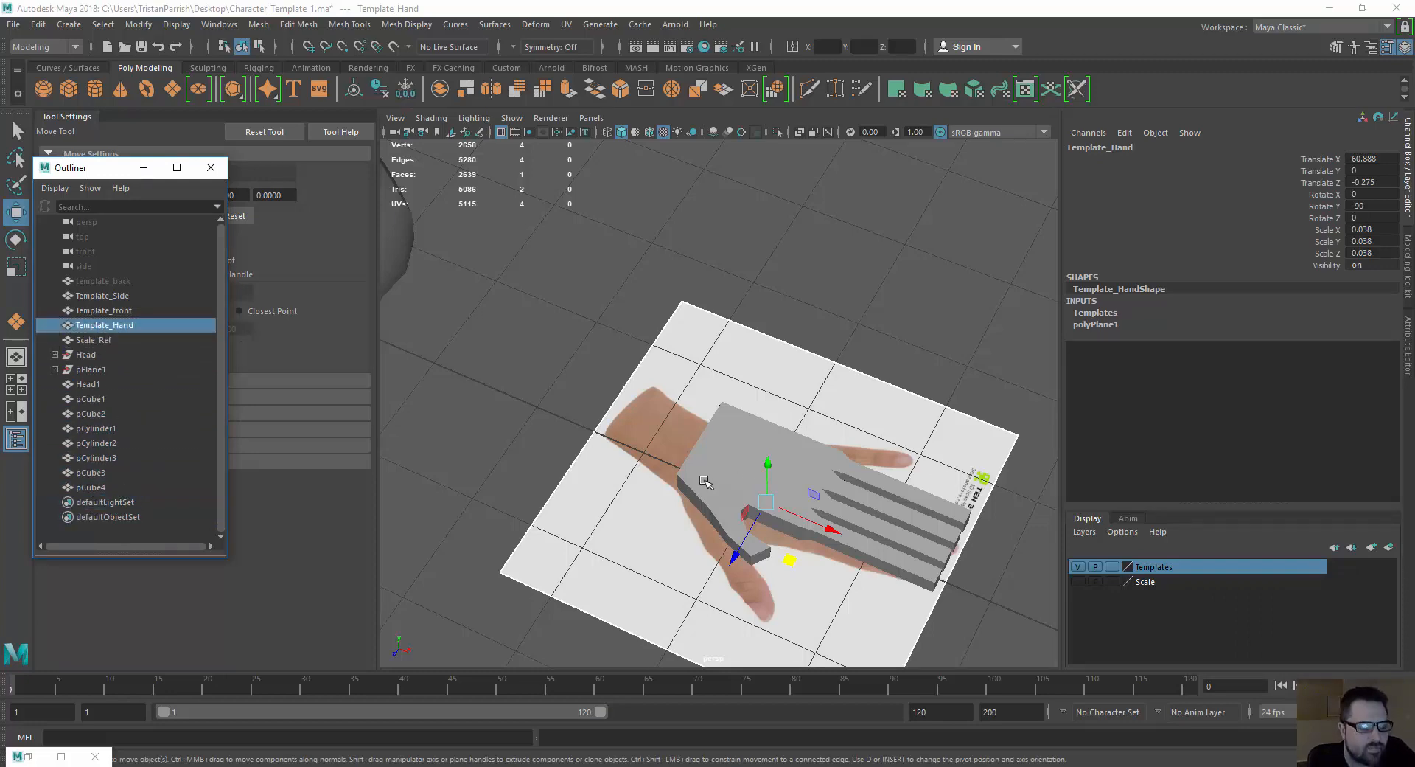
Select the hand model pCube4 and make it see-through so the photo is visible behind it.
{"action": "left_click", "coordinate": [732, 458]}
{"action": "left_click_drag", "start_coordinate": [732, 458], "coordinate": [704, 379], "text": "alt"}
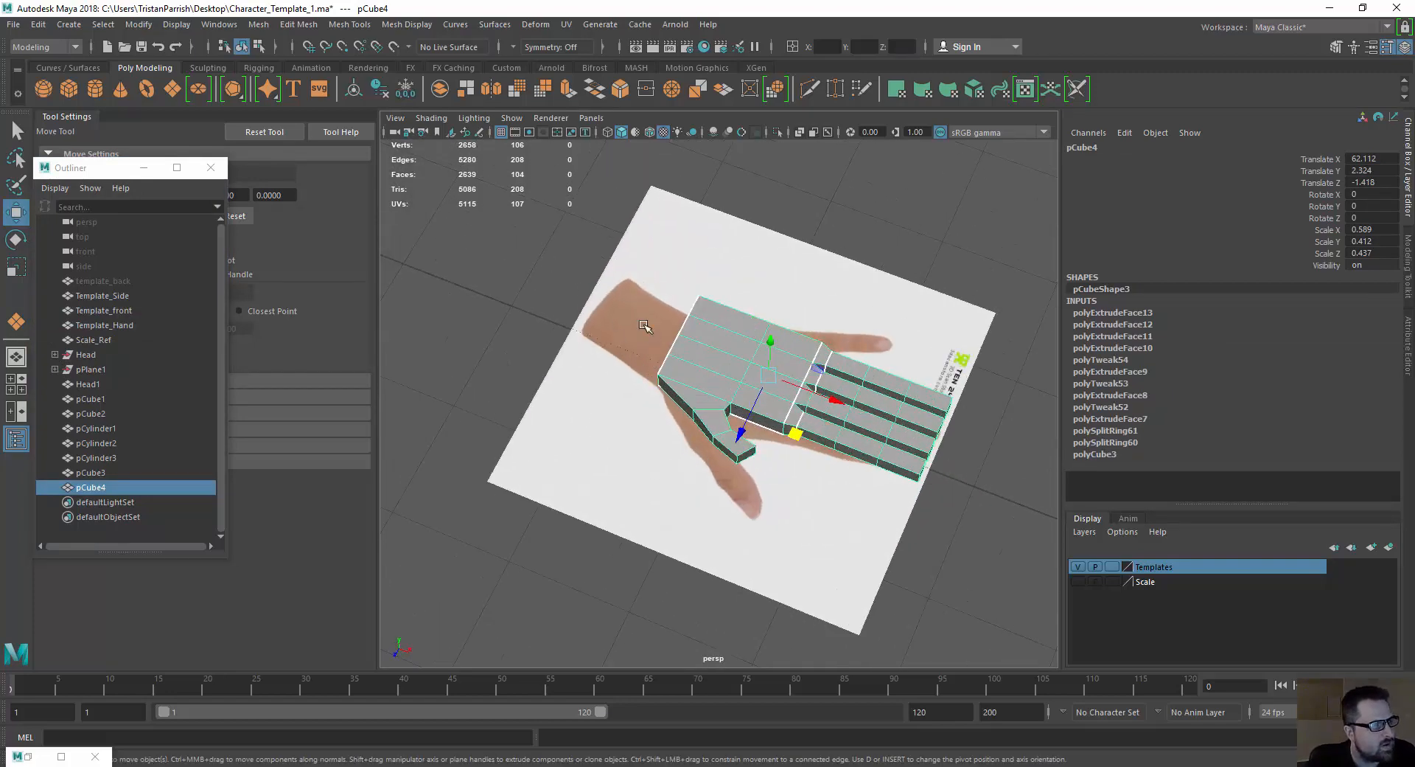
{"action": "mouse_move", "coordinate": [695, 346]}
{"action": "right_mouse_down"}
{"action": "mouse_move", "coordinate": [692, 756]}
{"action": "mouse_move", "coordinate": [811, 735]}
{"action": "mouse_move", "coordinate": [815, 692]}
{"action": "right_mouse_up"}
{"action": "left_click", "coordinate": [532, 341]}
{"action": "key", "text": "ctrl+z"}
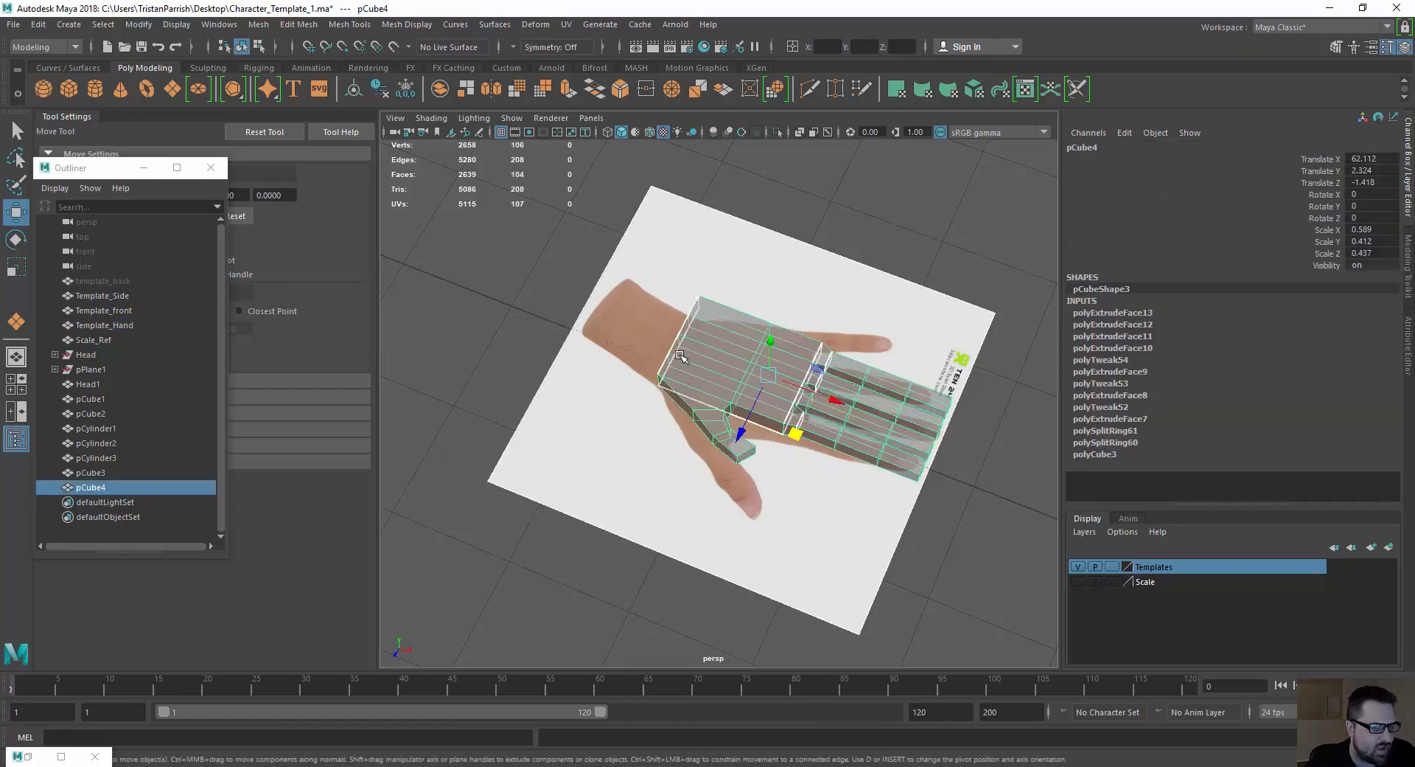
Frame the hand model in the top view with the textured hand photo displayed beneath it.
{"action": "scroll", "coordinate": [532, 340], "scroll_direction": "down", "scroll_amount": 5}
{"action": "key", "text": "space"}
{"action": "scroll", "coordinate": [494, 372], "scroll_direction": "up", "scroll_amount": 5}
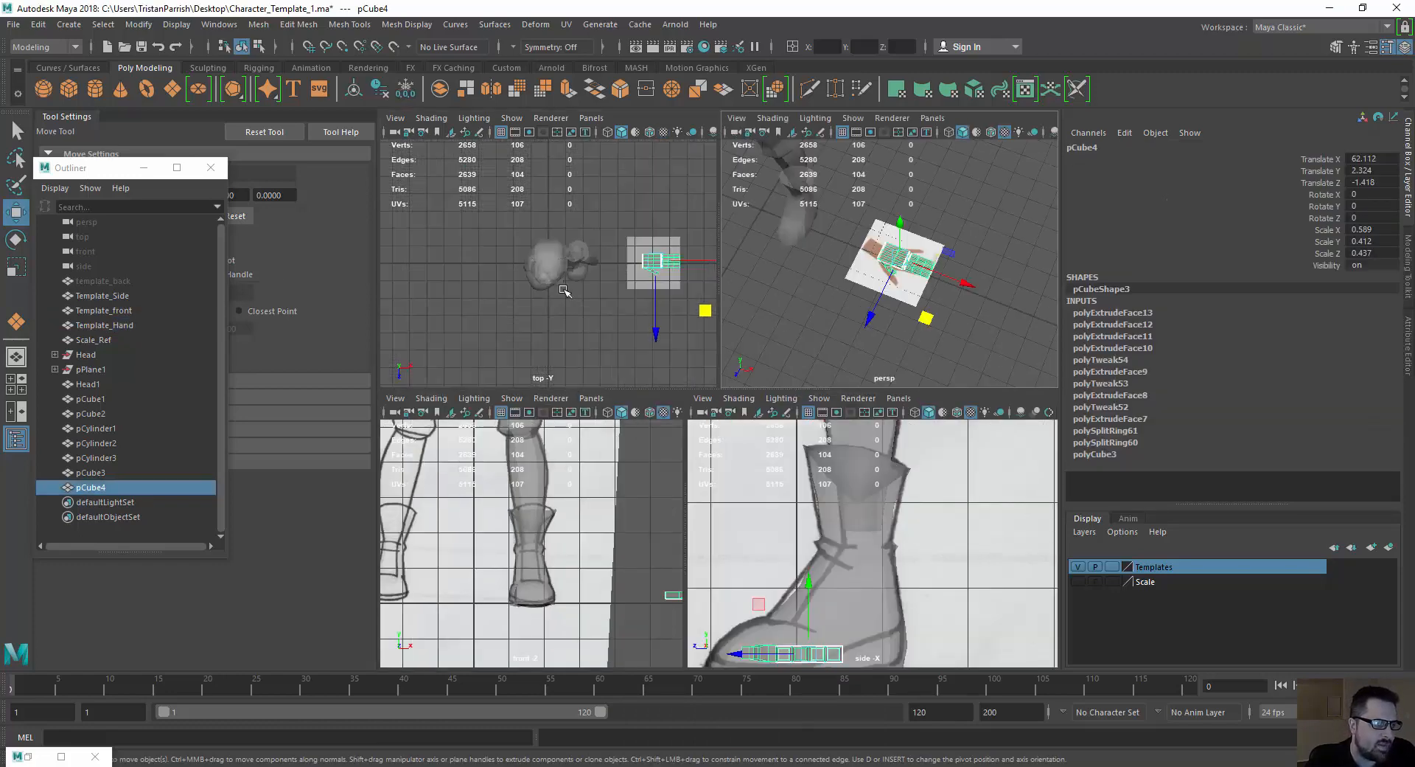
{"action": "key", "text": "space"}
{"action": "scroll", "coordinate": [605, 332], "scroll_direction": "down", "scroll_amount": 2}
{"action": "key", "text": "f"}
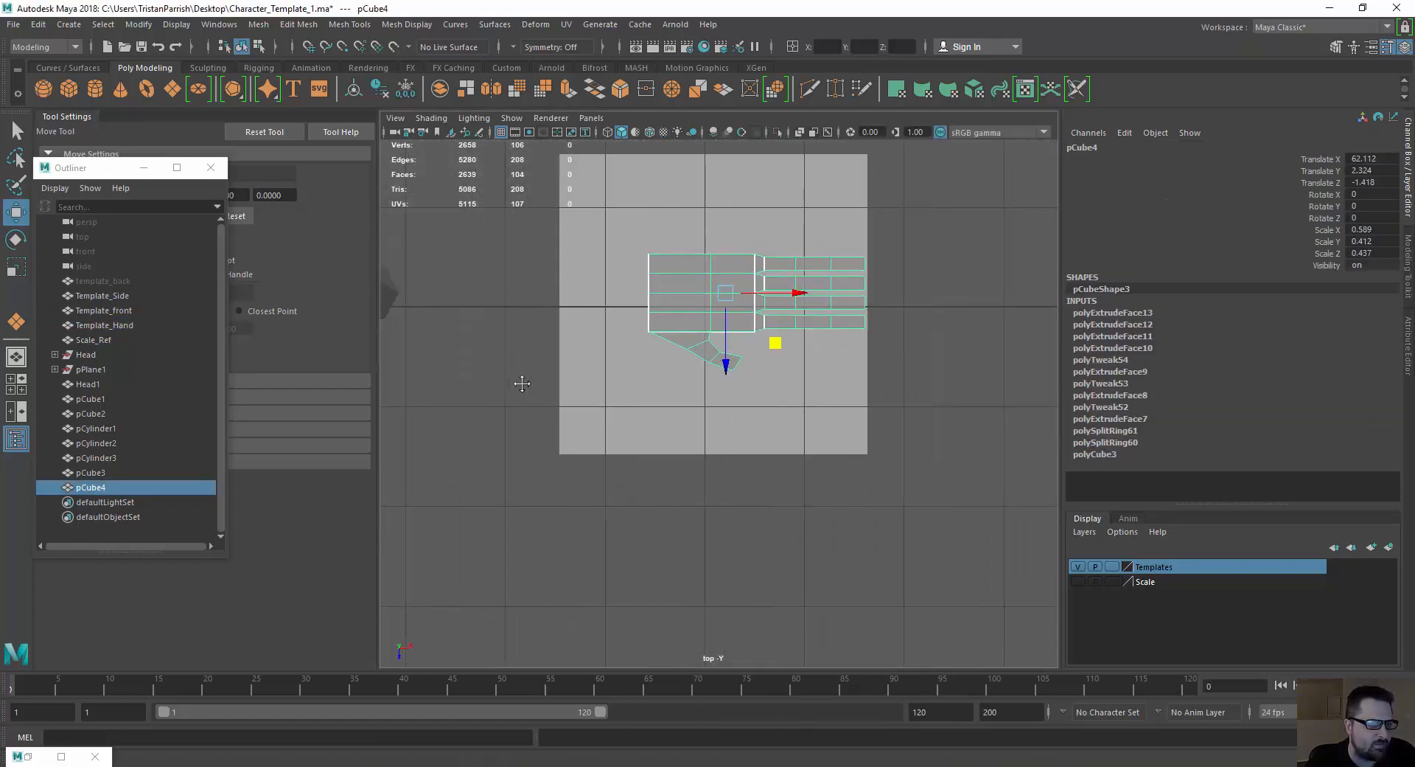
{"action": "scroll", "coordinate": [587, 355], "scroll_direction": "up", "scroll_amount": 5}
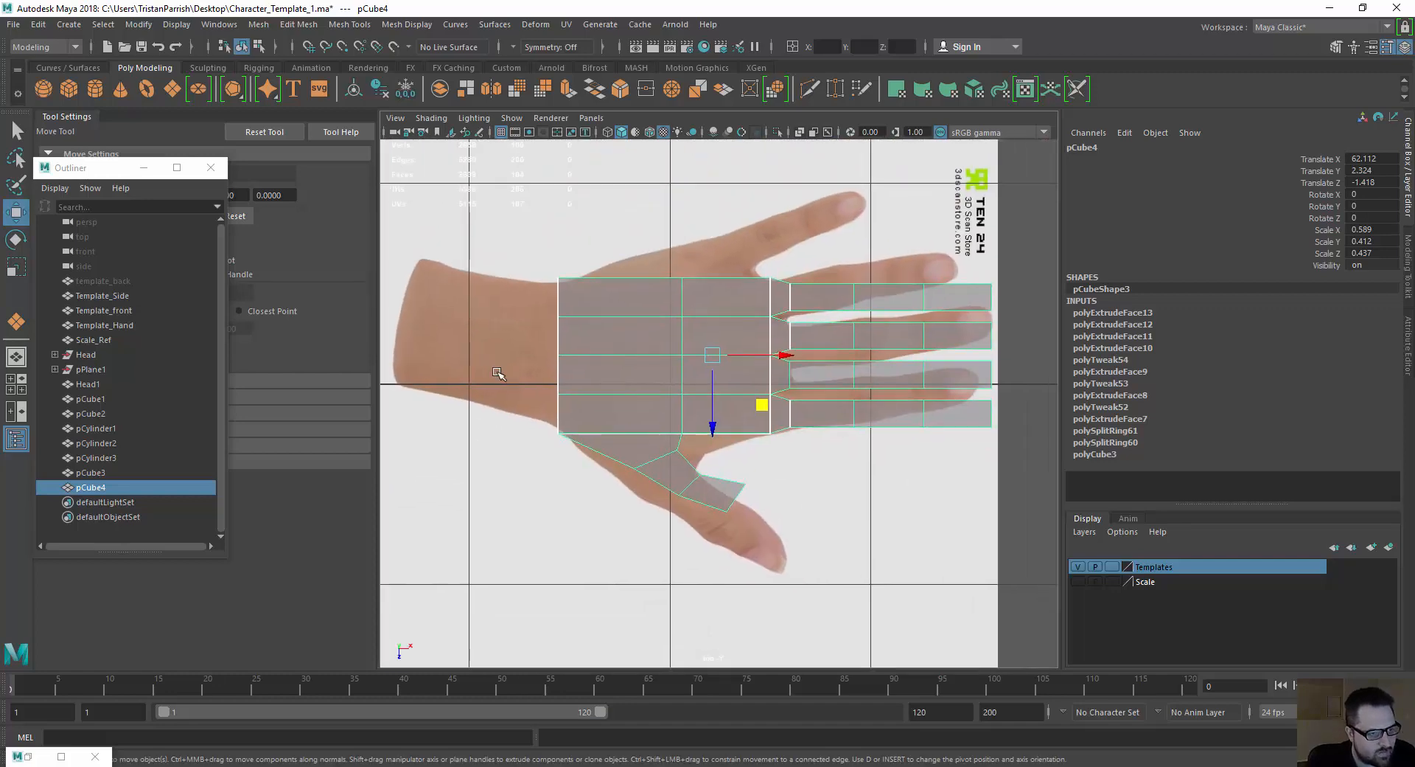
{"action": "scroll", "coordinate": [569, 368], "scroll_direction": "down", "scroll_amount": 1}
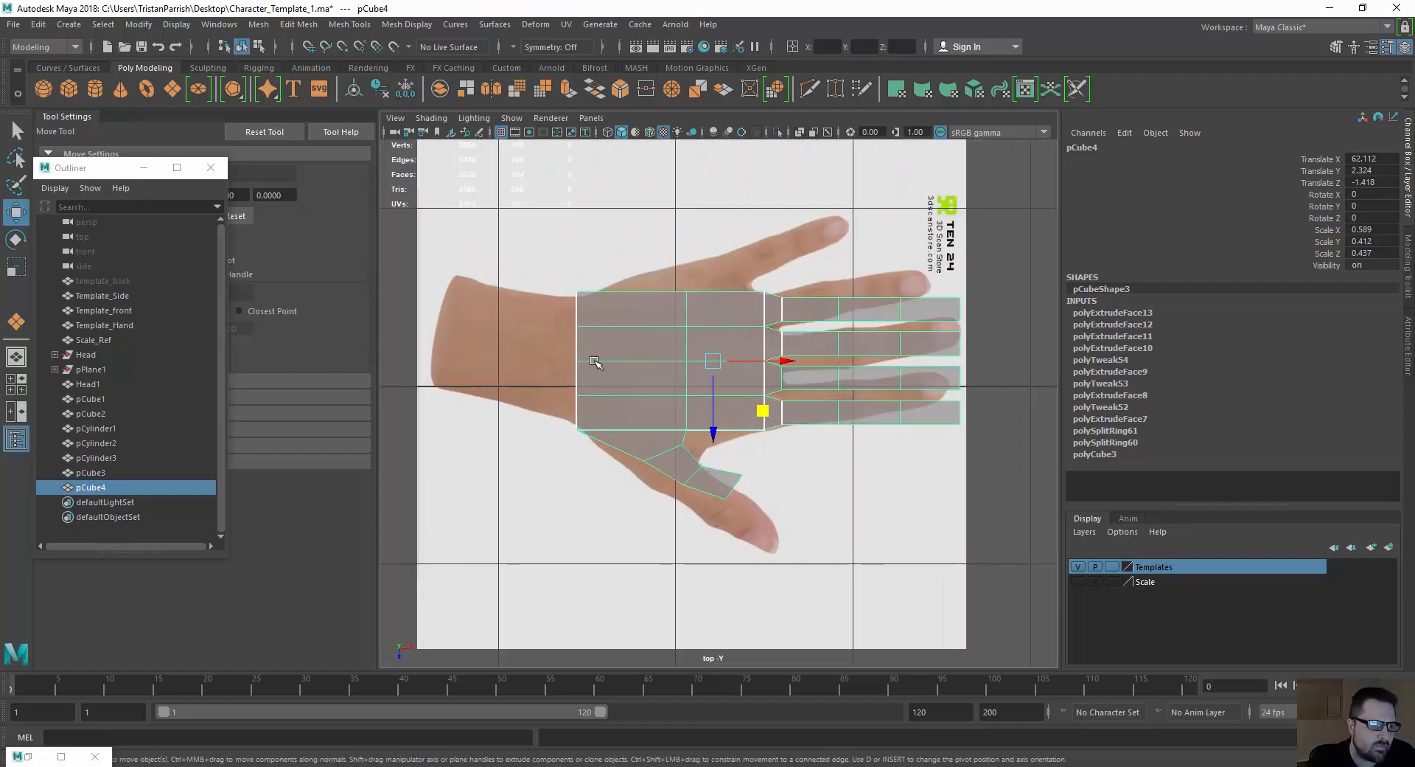
{"action": "middle_click_drag", "start_coordinate": [549, 359], "coordinate": [572, 380], "text": "alt"}
Extrude the palm's wrist-end faces along the photo's forearm, with Local Translate X -1.453 and Z 7.804.
{"action": "right_click_drag", "start_coordinate": [599, 376], "coordinate": [598, 401]}
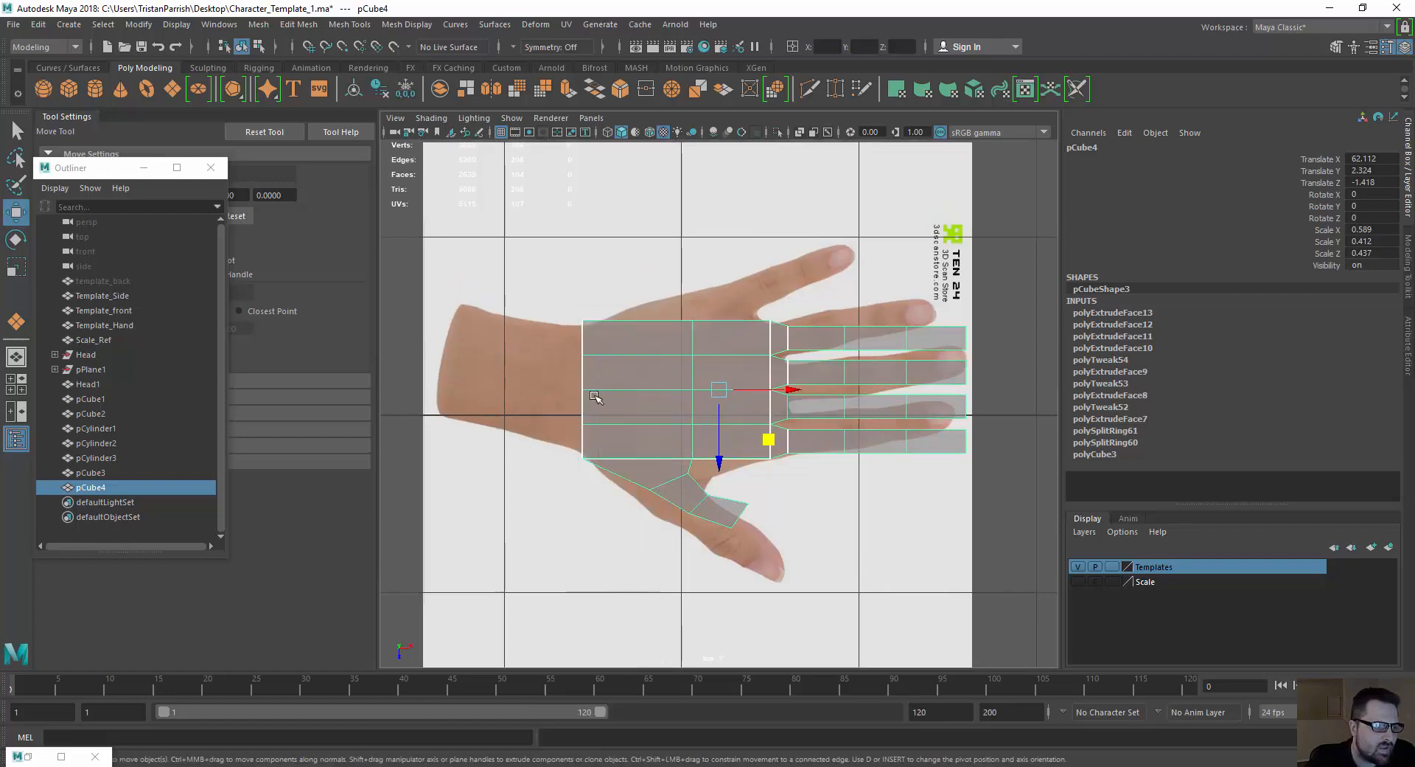
{"action": "left_click_drag", "start_coordinate": [606, 322], "coordinate": [600, 512]}
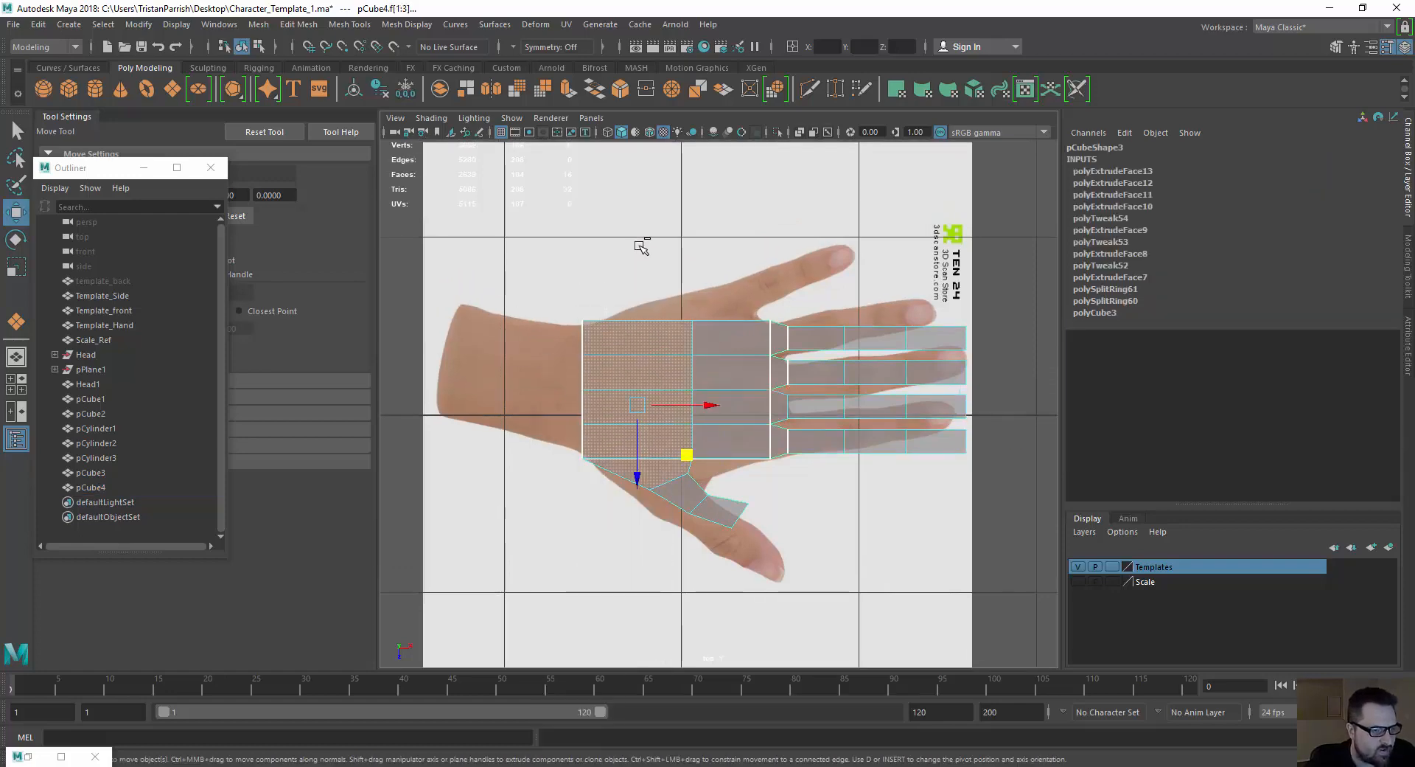
{"action": "left_click_drag", "start_coordinate": [620, 255], "coordinate": [727, 613], "text": "ctrl"}
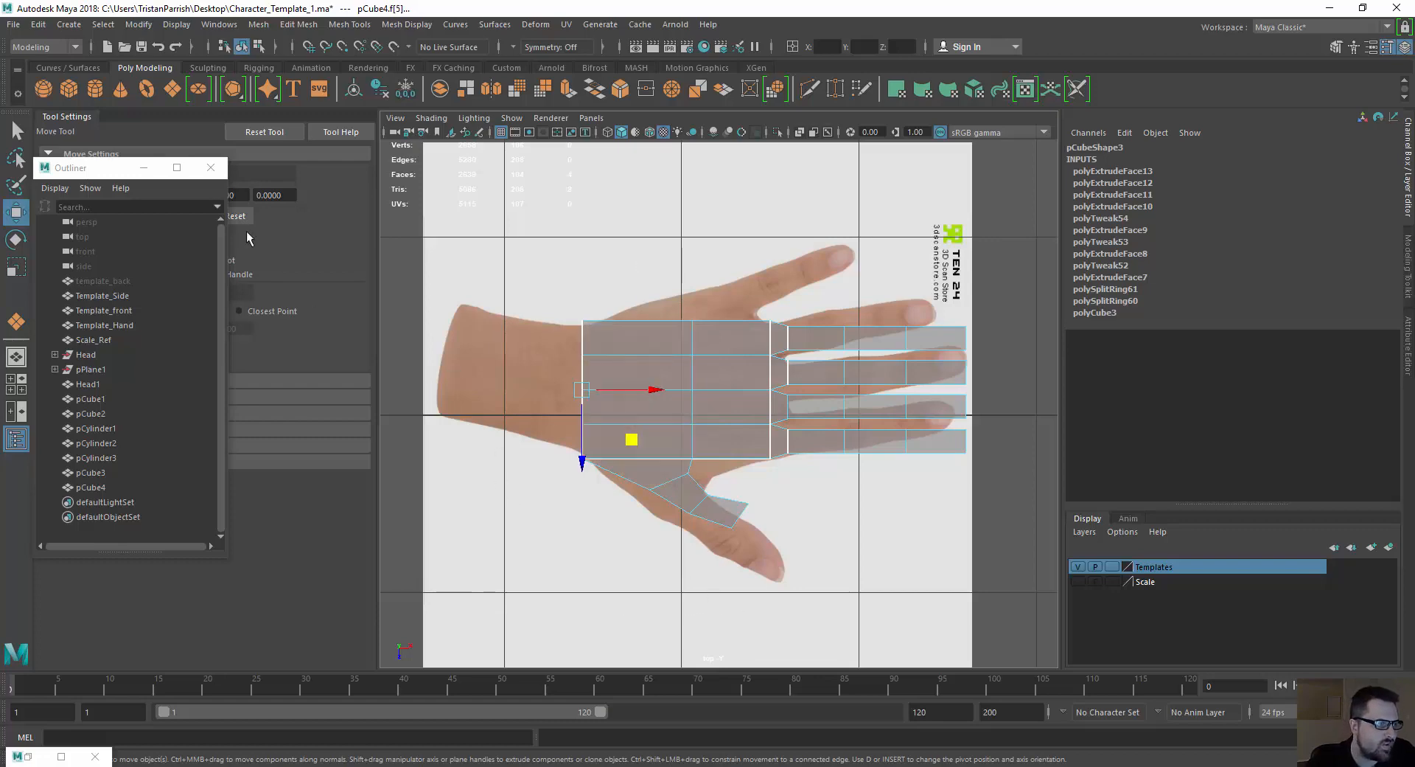
{"action": "left_click", "coordinate": [569, 89]}
{"action": "left_click_drag", "start_coordinate": [541, 450], "coordinate": [442, 467]}
{"action": "middle_click_drag", "start_coordinate": [710, 364], "coordinate": [661, 348], "text": "alt"}
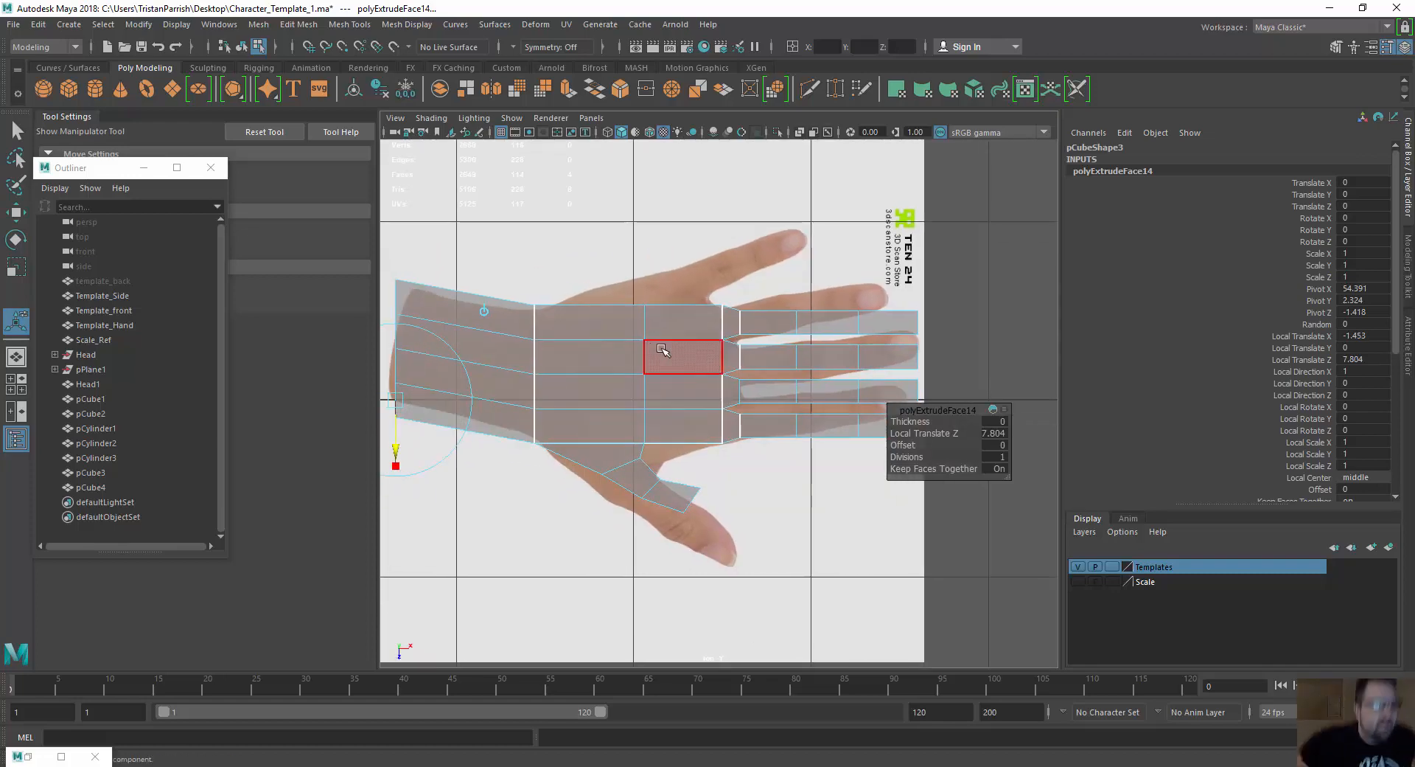
{"action": "key", "text": "w"}
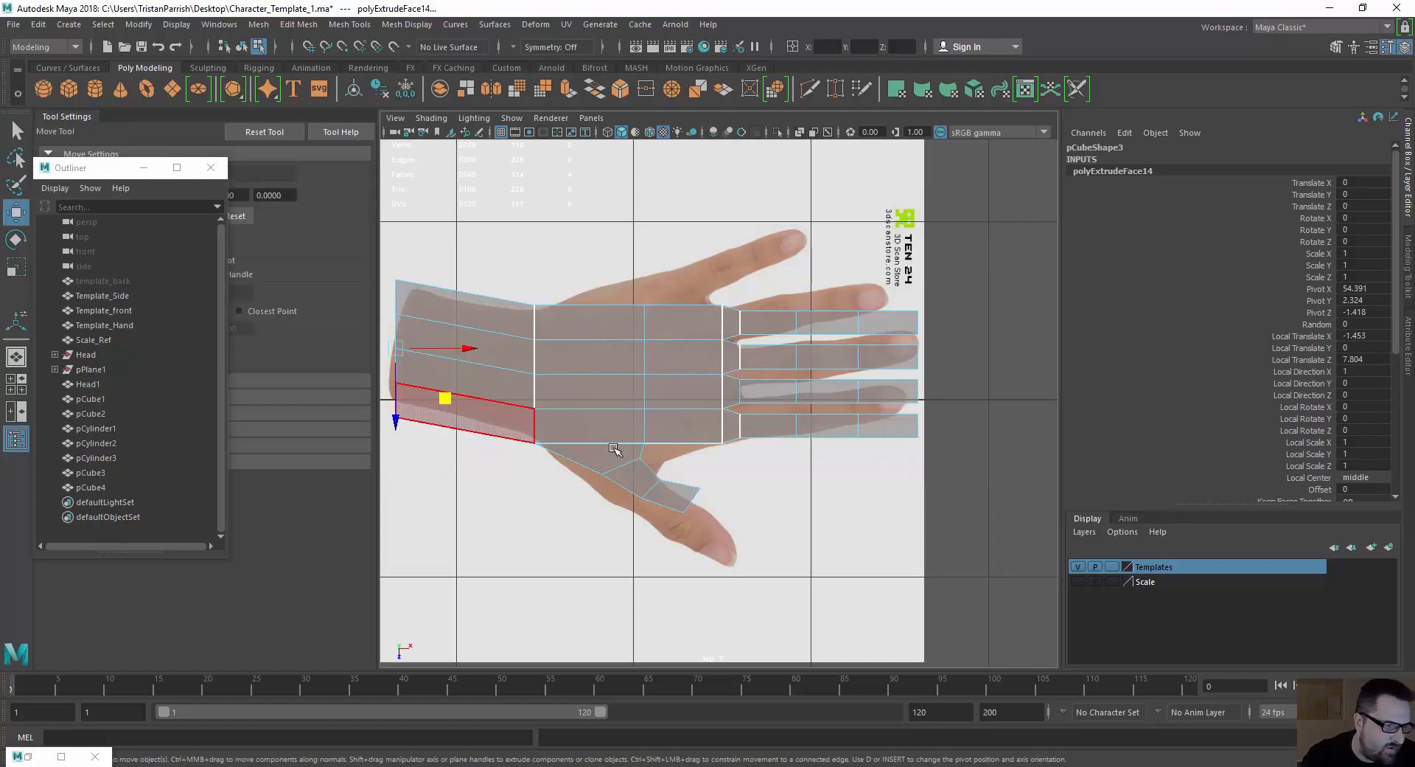
Select the vertices at the forearm's open end and rotate them to match the slanted end of the photo's arm.
{"action": "left_click_drag", "start_coordinate": [546, 262], "coordinate": [657, 294], "text": "alt"}
{"action": "scroll", "coordinate": [658, 292], "scroll_direction": "up", "scroll_amount": 3}
{"action": "middle_click_drag", "start_coordinate": [512, 269], "coordinate": [589, 236], "text": "alt"}
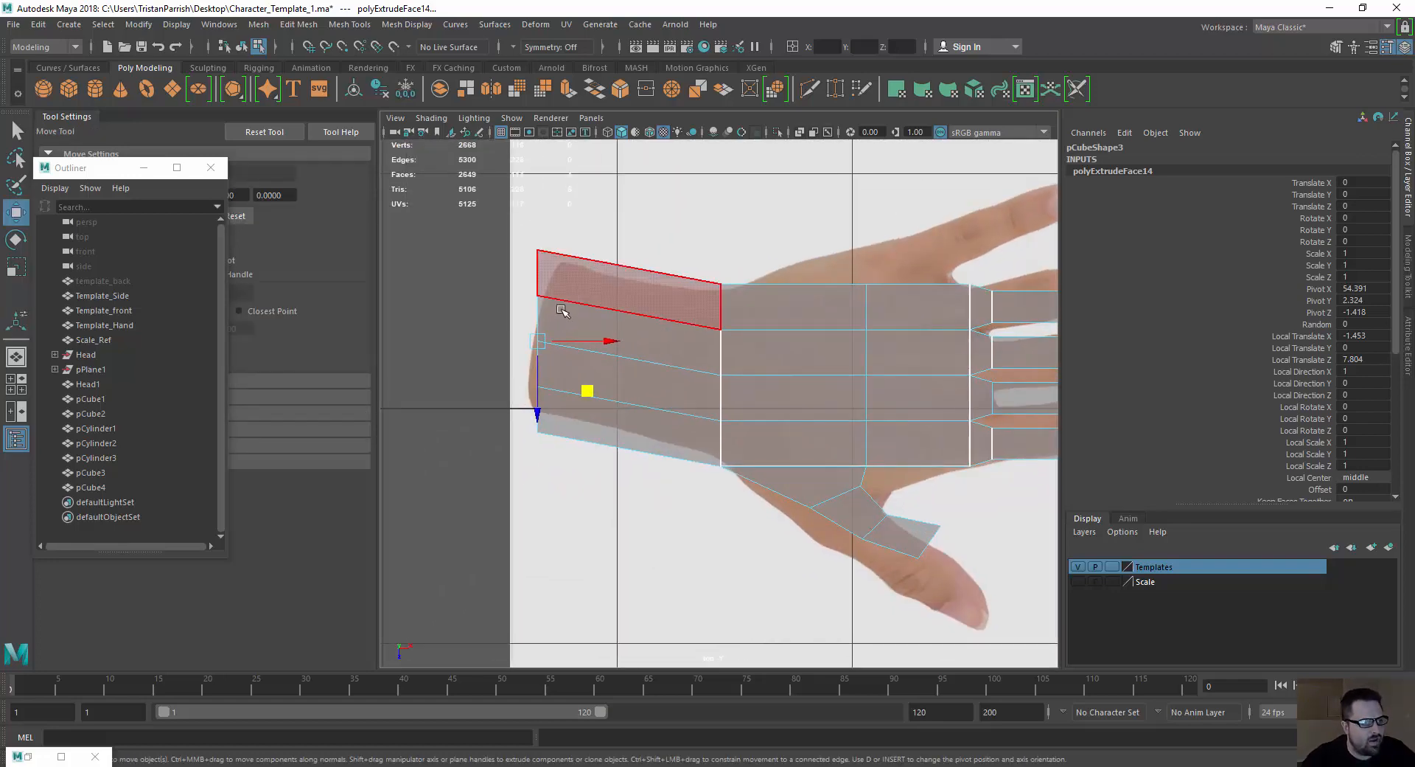
{"action": "right_click_drag", "start_coordinate": [546, 283], "coordinate": [482, 280]}
{"action": "left_click_drag", "start_coordinate": [535, 381], "coordinate": [563, 475]}
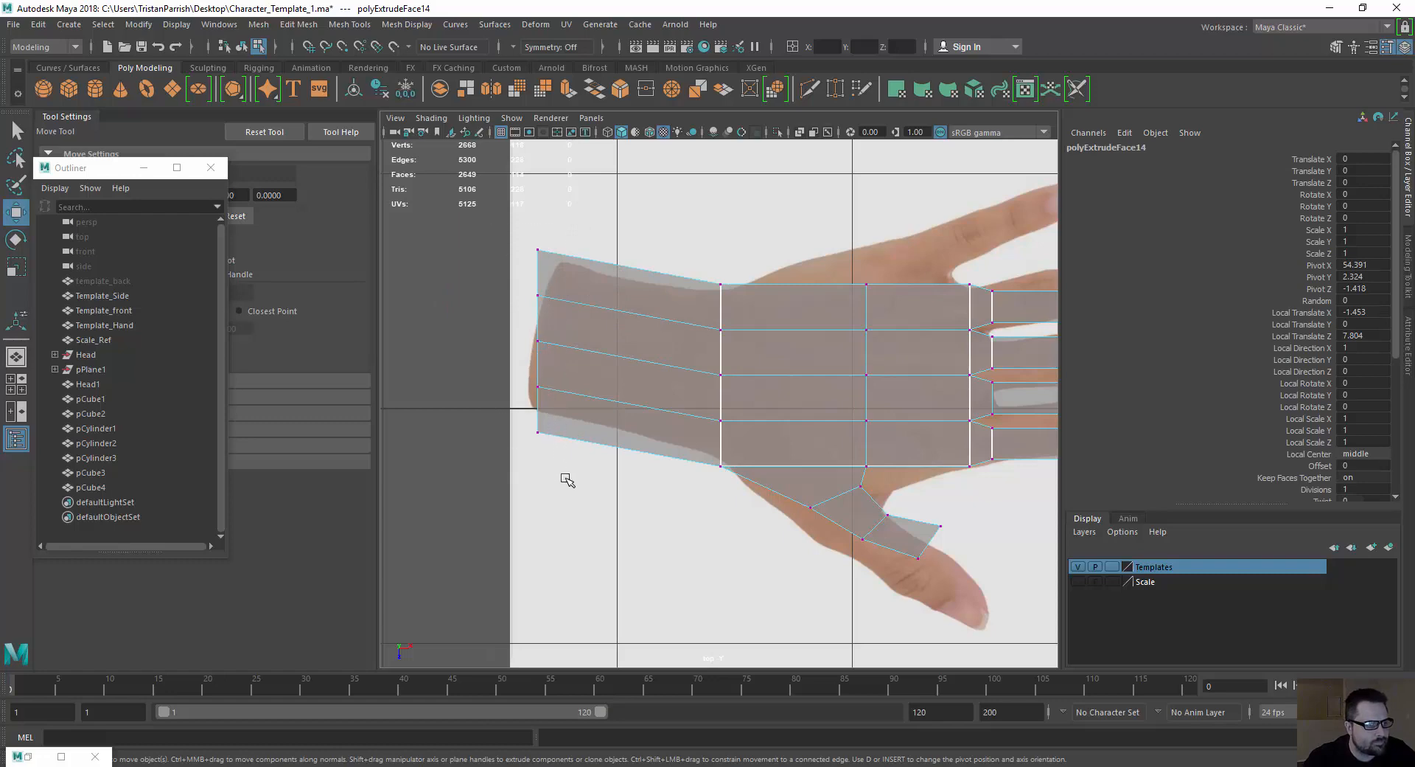
{"action": "key", "text": "r"}
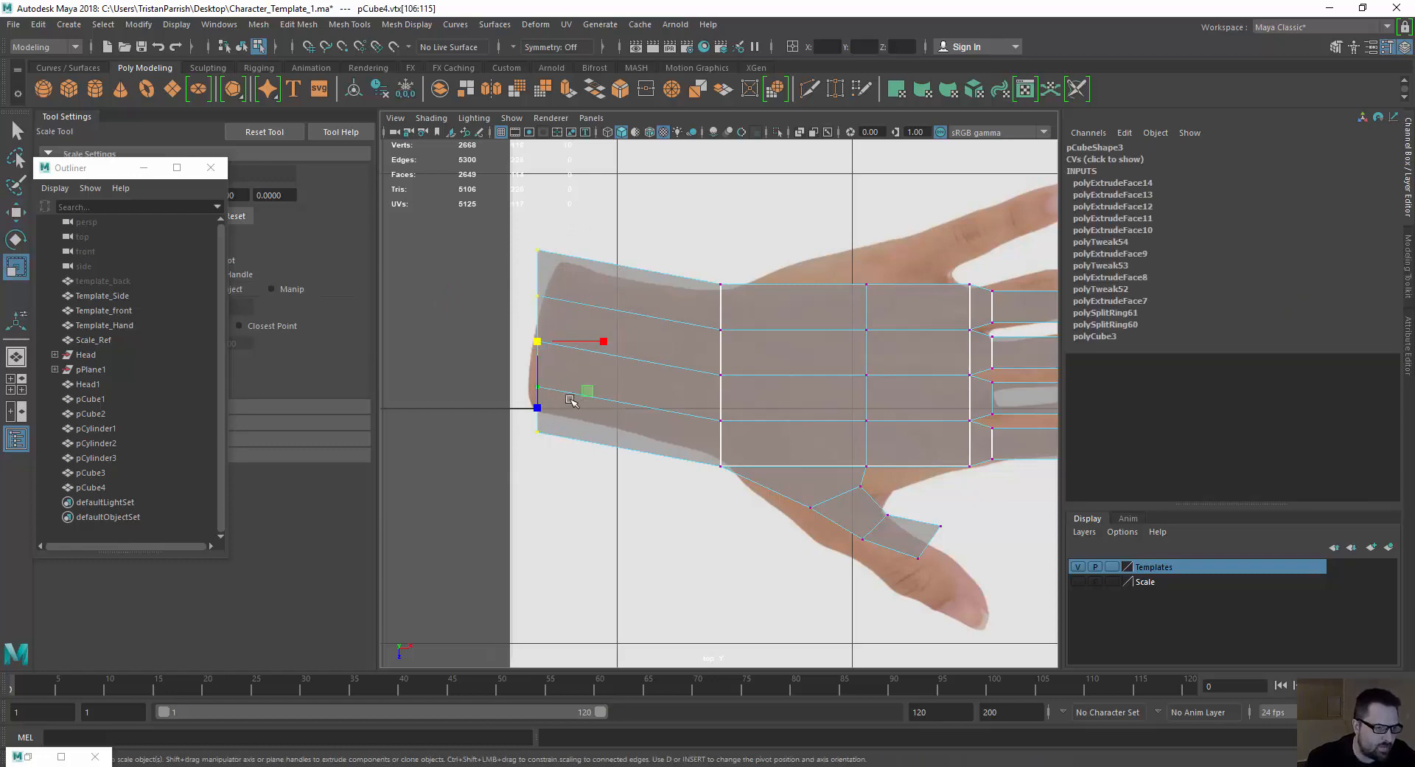
{"action": "key", "text": "e"}
{"action": "left_click_drag", "start_coordinate": [554, 289], "coordinate": [578, 289]}
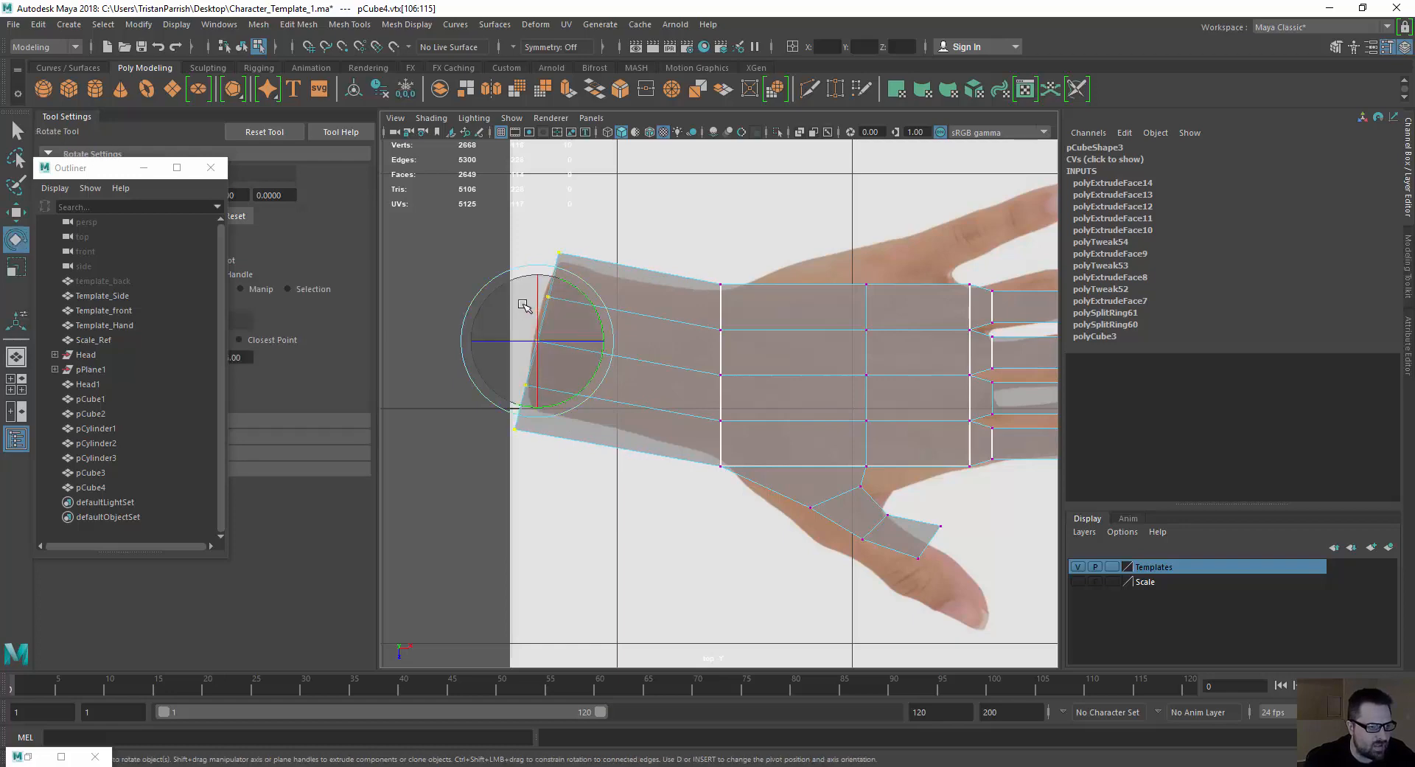
{"action": "key", "text": "ctrl+z"}
{"action": "key", "text": "e"}
{"action": "left_click_drag", "start_coordinate": [580, 210], "coordinate": [649, 244]}
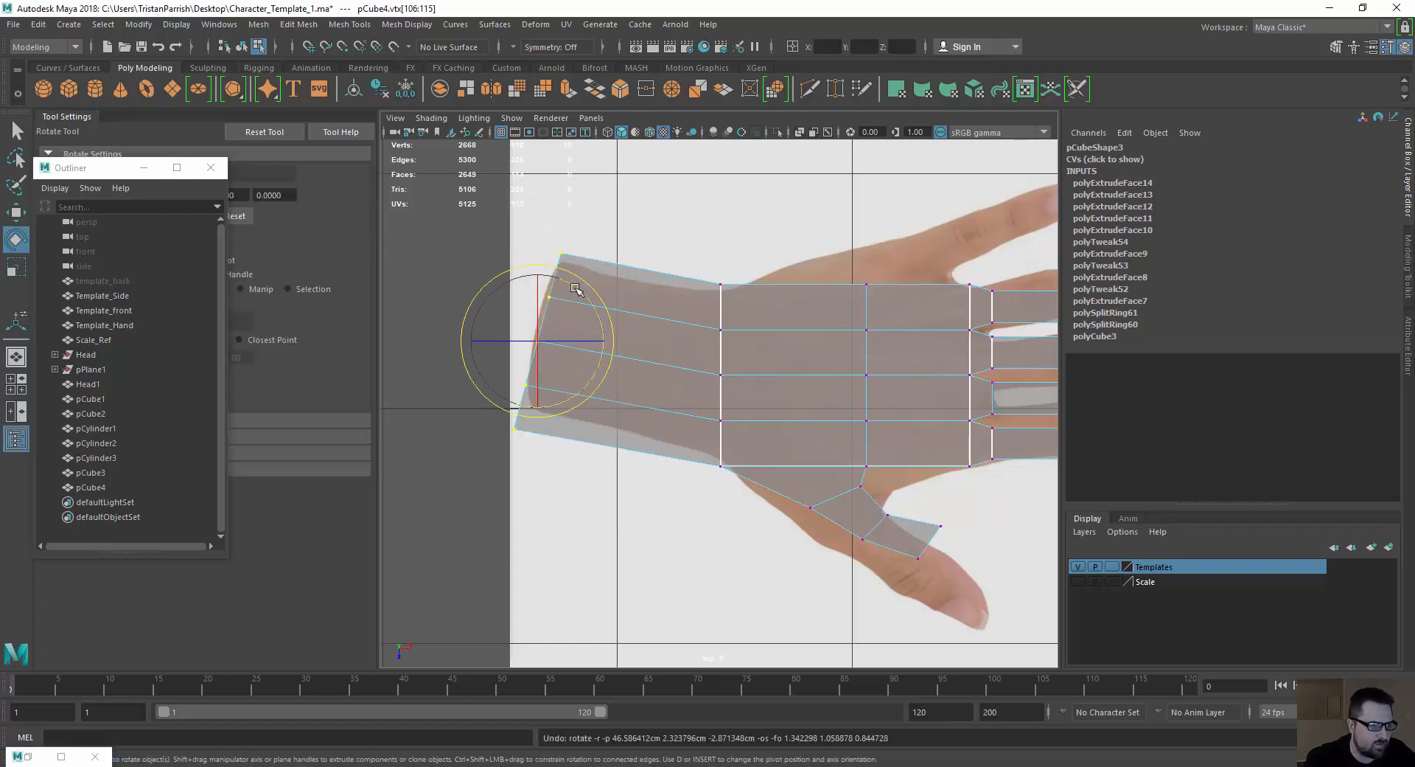
Shift the forearm's end vertices slightly and scale them narrower to fit the photo's arm width.
{"action": "key", "text": "w"}
{"action": "left_click_drag", "start_coordinate": [586, 391], "coordinate": [585, 385]}
{"action": "key", "text": "r"}
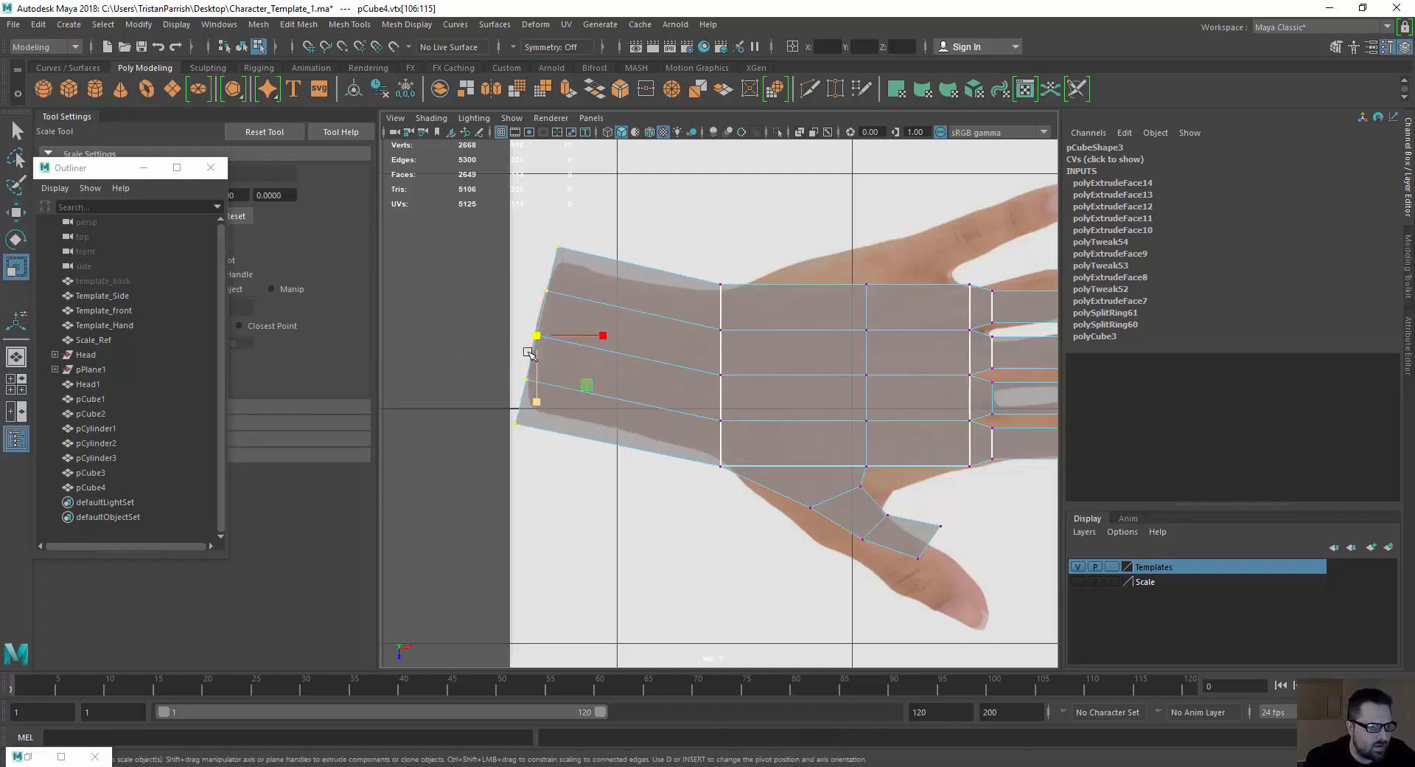
{"action": "left_click_drag", "start_coordinate": [535, 338], "coordinate": [520, 347]}
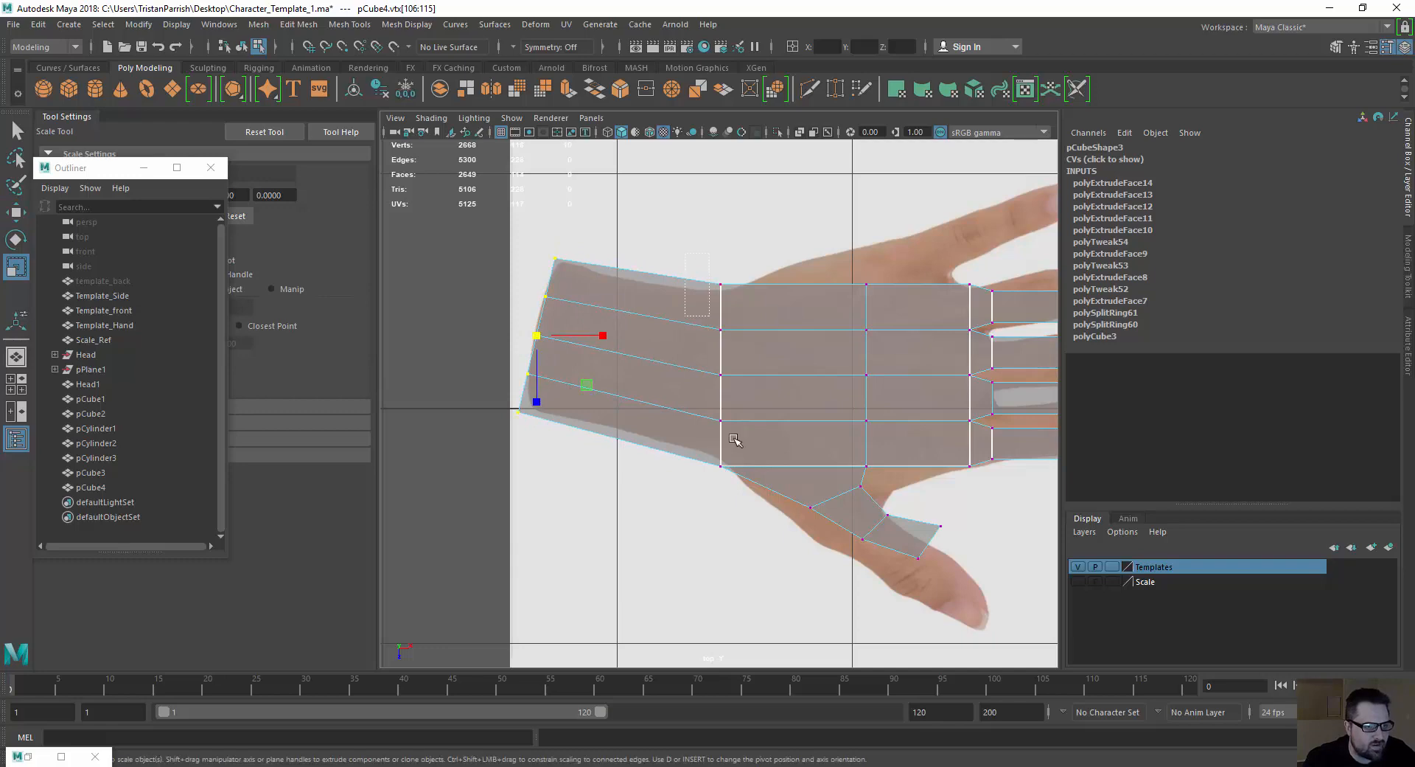
Select the vertex row at the wrist and scale it narrower to match the photo's wrist width.
{"action": "left_click_drag", "start_coordinate": [684, 274], "coordinate": [742, 478]}
{"action": "left_click_drag", "start_coordinate": [708, 378], "coordinate": [709, 379]}
{"action": "key", "text": "w"}
{"action": "scroll", "coordinate": [613, 438], "scroll_direction": "down", "scroll_amount": 1}
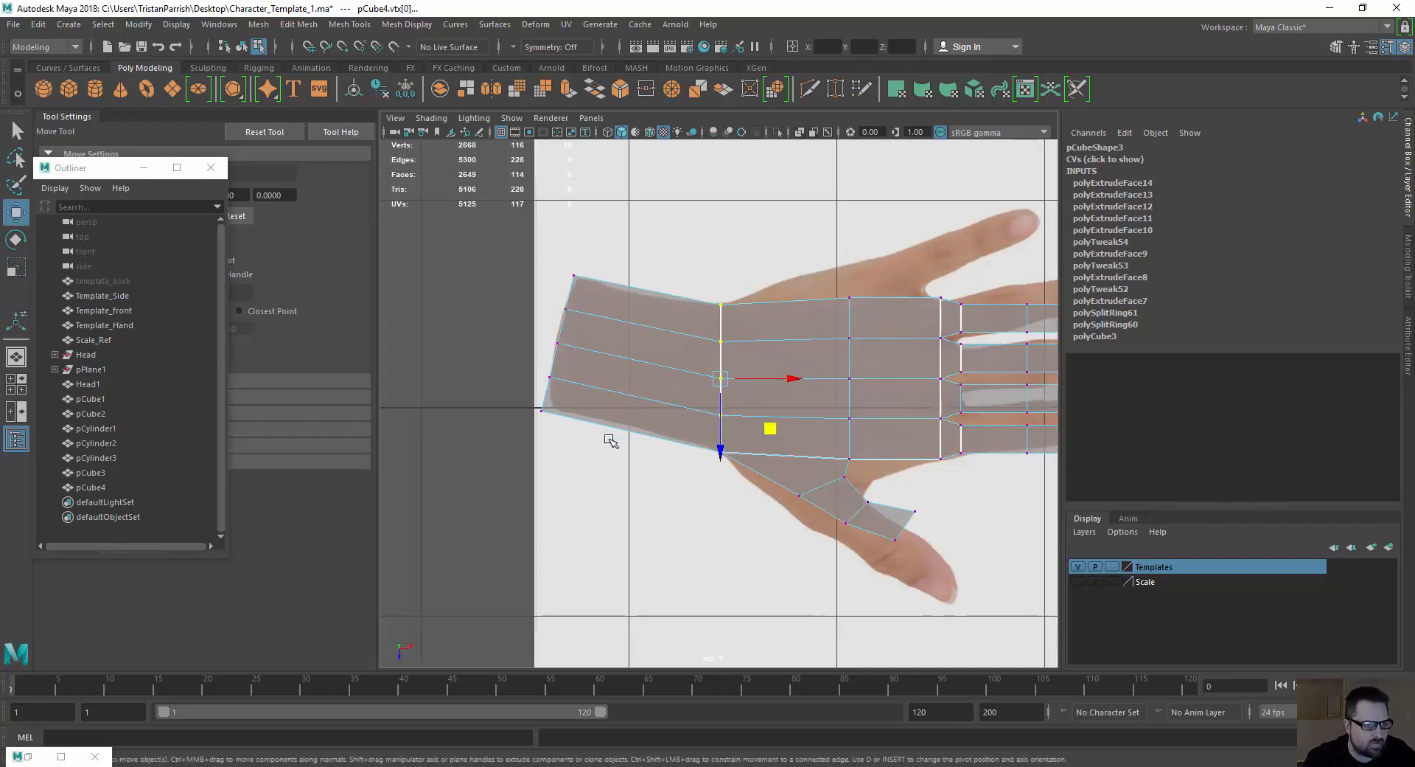
Move the thumb's end vertices out to the tip of the thumb in the photo.
{"action": "middle_click_drag", "start_coordinate": [665, 511], "coordinate": [648, 521], "text": "alt"}
{"action": "middle_click_drag", "start_coordinate": [735, 522], "coordinate": [528, 512], "text": "alt"}
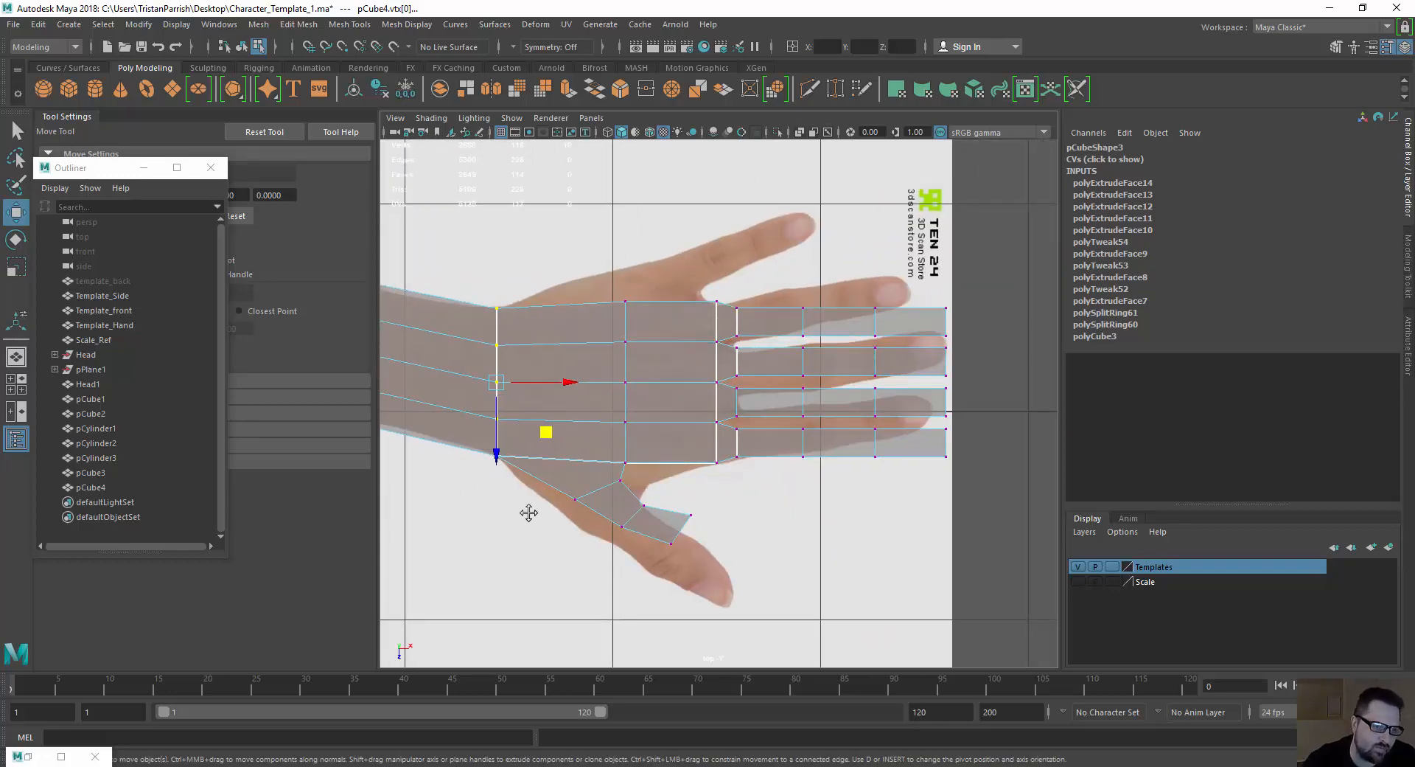
{"action": "middle_click_drag", "start_coordinate": [589, 312], "coordinate": [644, 316], "text": "alt"}
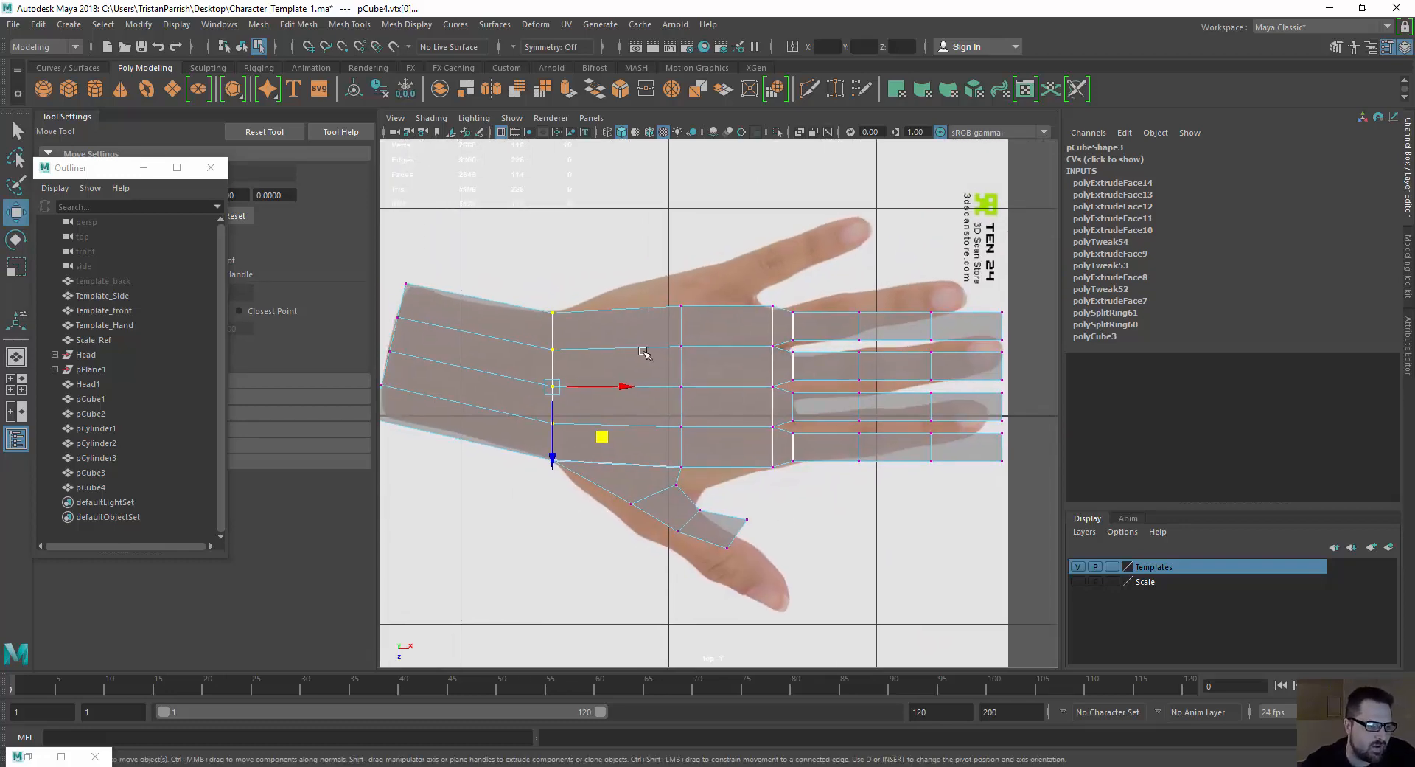
{"action": "middle_click_drag", "start_coordinate": [636, 454], "coordinate": [655, 360], "text": "alt"}
{"action": "scroll", "coordinate": [743, 445], "scroll_direction": "up", "scroll_amount": 3}
{"action": "left_click_drag", "start_coordinate": [816, 503], "coordinate": [816, 506]}
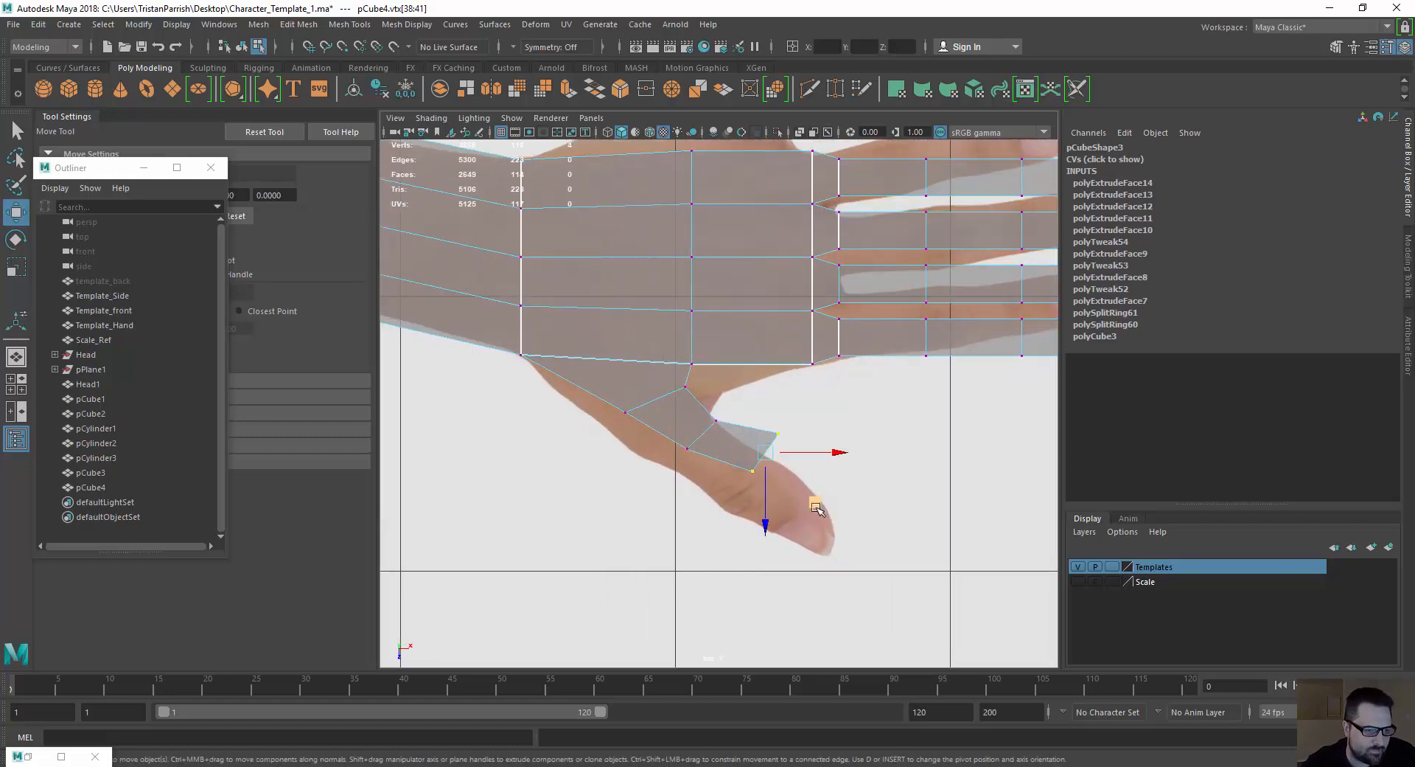
{"action": "middle_click_drag", "start_coordinate": [817, 502], "coordinate": [883, 595]}
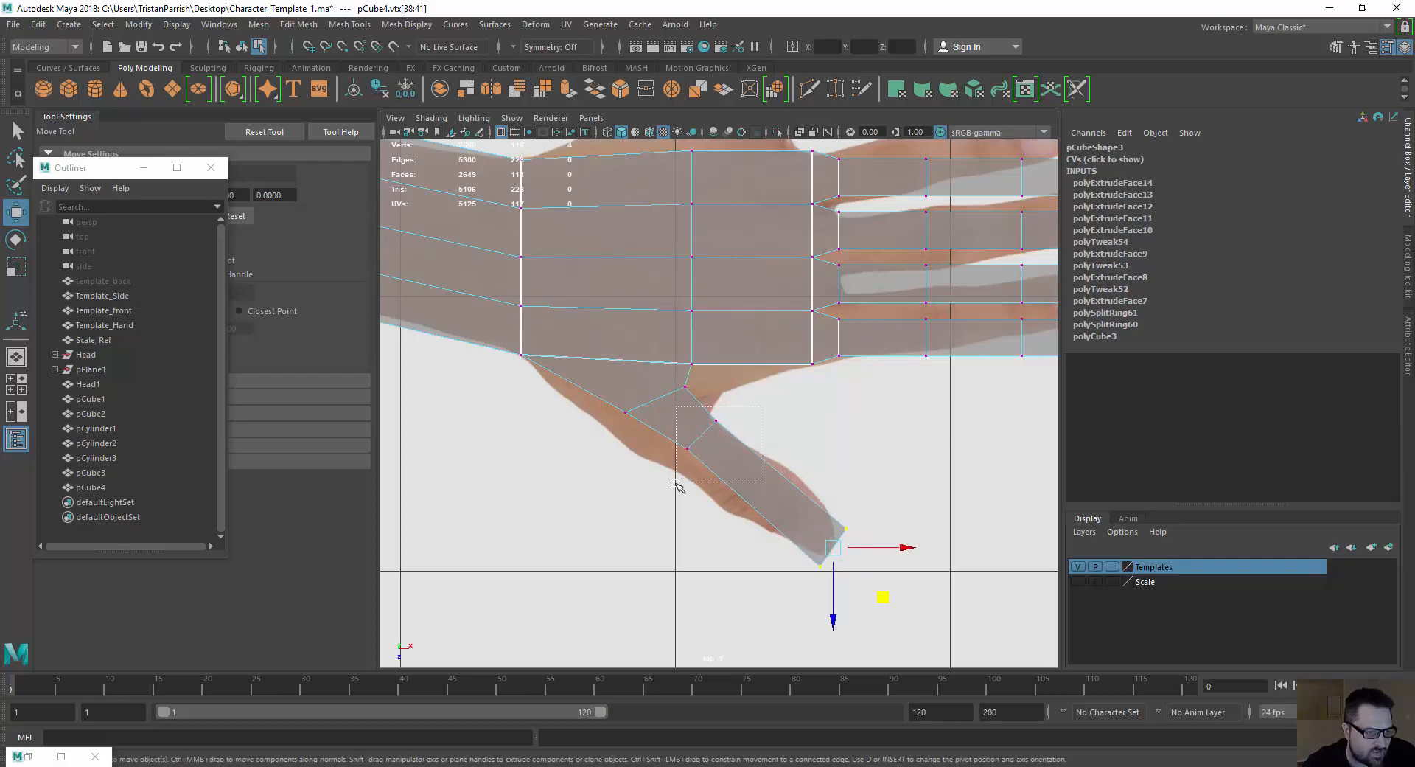
Move the thumb's middle-joint vertices onto the photo's thumb joint and scale them wider to fit its outline.
{"action": "left_click_drag", "start_coordinate": [728, 409], "coordinate": [749, 491]}
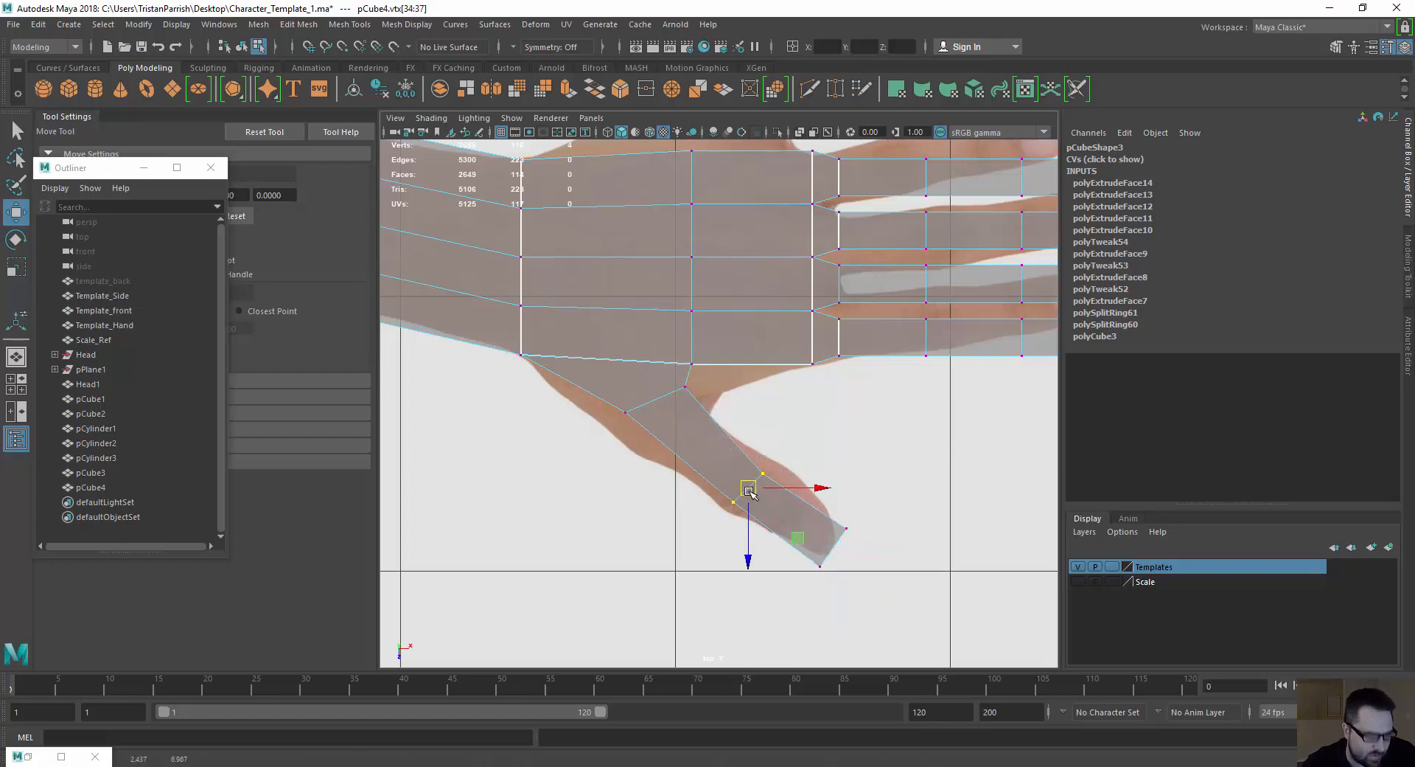
{"action": "key", "text": "r"}
{"action": "left_click_drag", "start_coordinate": [743, 539], "coordinate": [745, 588]}
{"action": "key", "text": "w"}
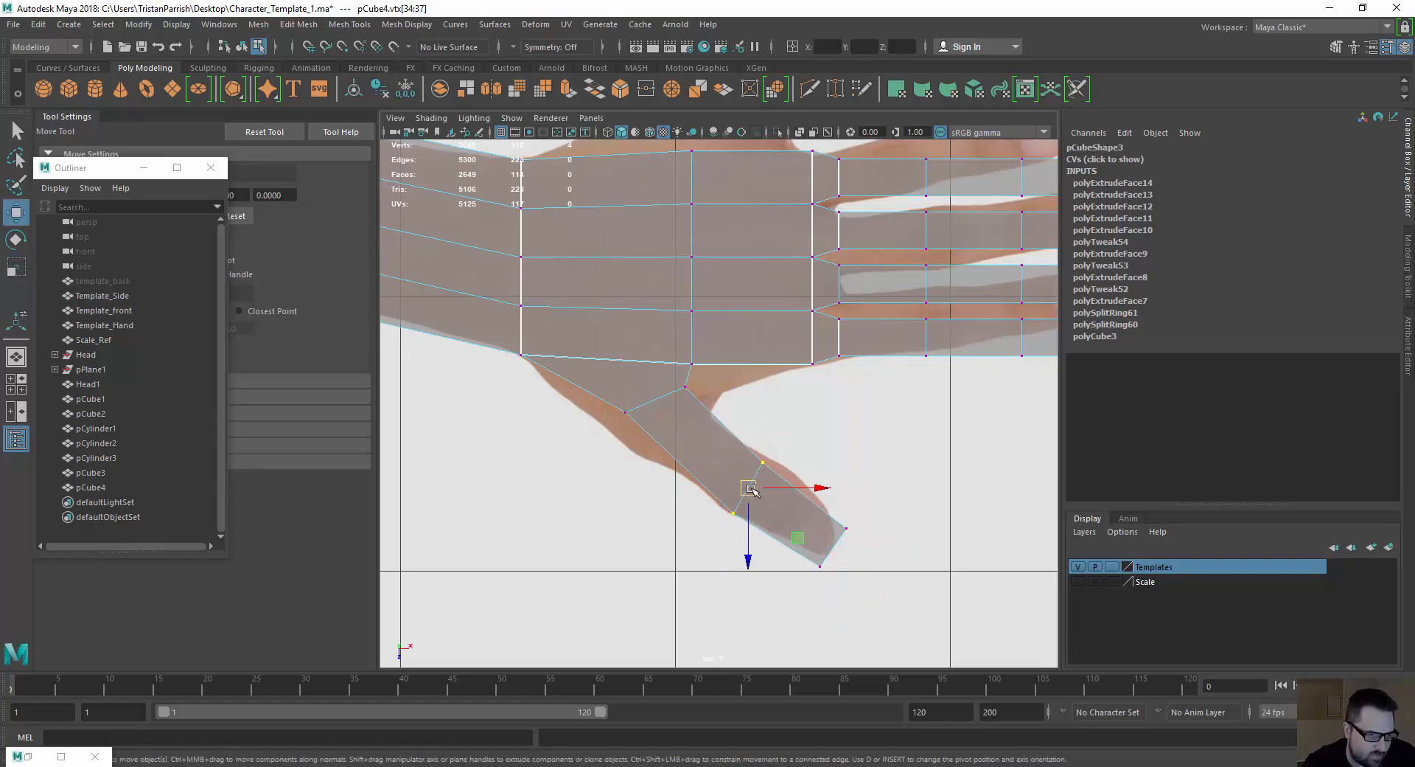
{"action": "left_click_drag", "start_coordinate": [751, 489], "coordinate": [805, 536]}
{"action": "key", "text": "e"}
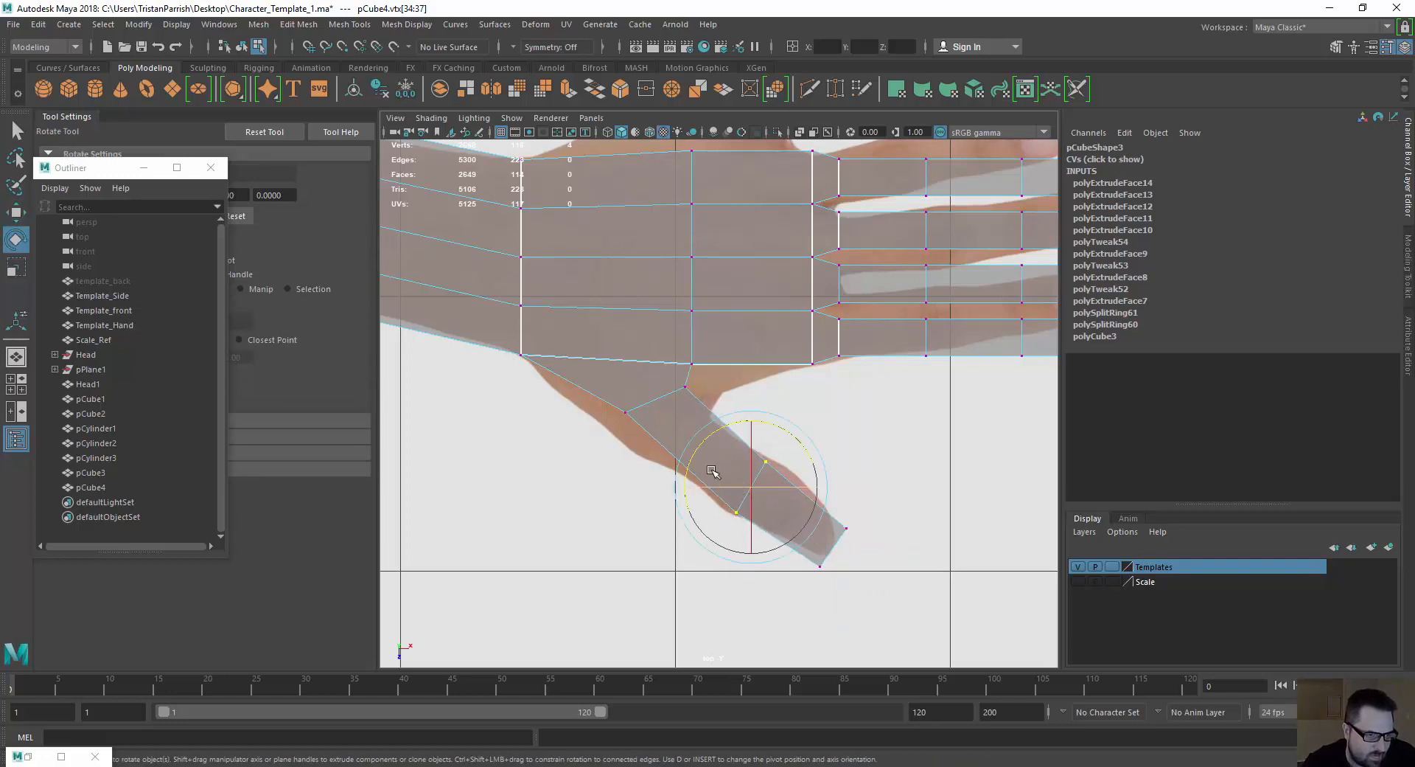
{"action": "key", "text": "w"}
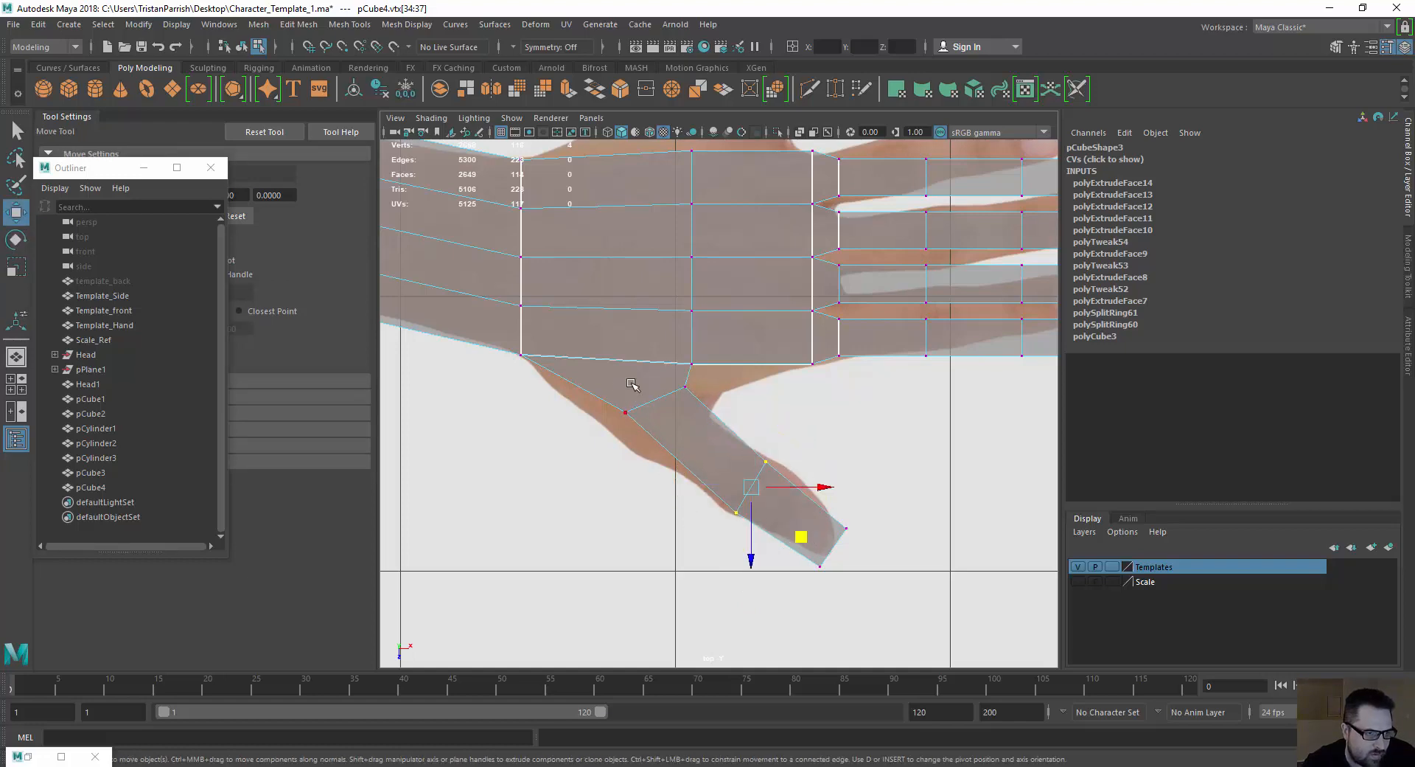
Move the thumb-base vertices and the adjacent palm corner to follow the photo's thumb base and webbing.
{"action": "left_click_drag", "start_coordinate": [666, 376], "coordinate": [709, 416]}
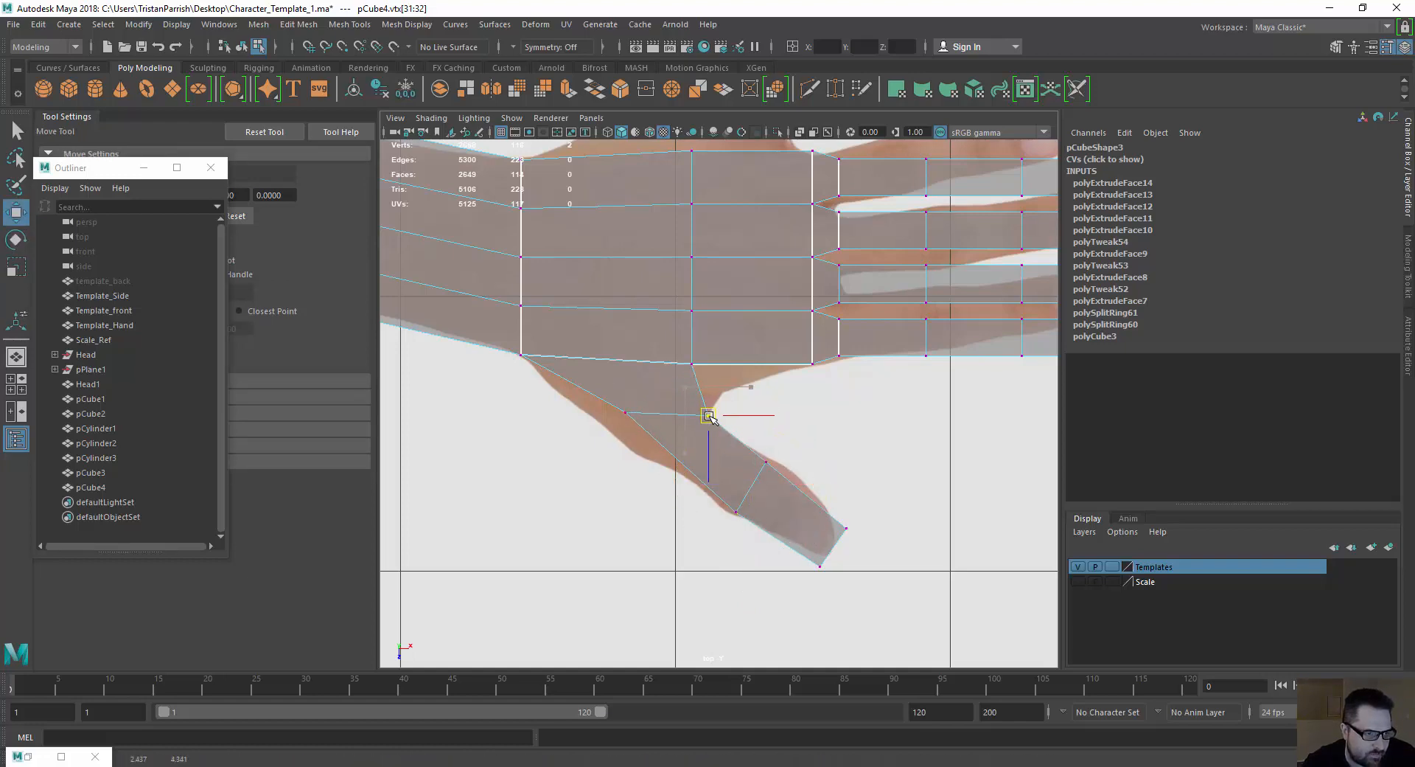
{"action": "left_click_drag", "start_coordinate": [598, 390], "coordinate": [639, 453]}
{"action": "left_click_drag", "start_coordinate": [673, 341], "coordinate": [721, 393]}
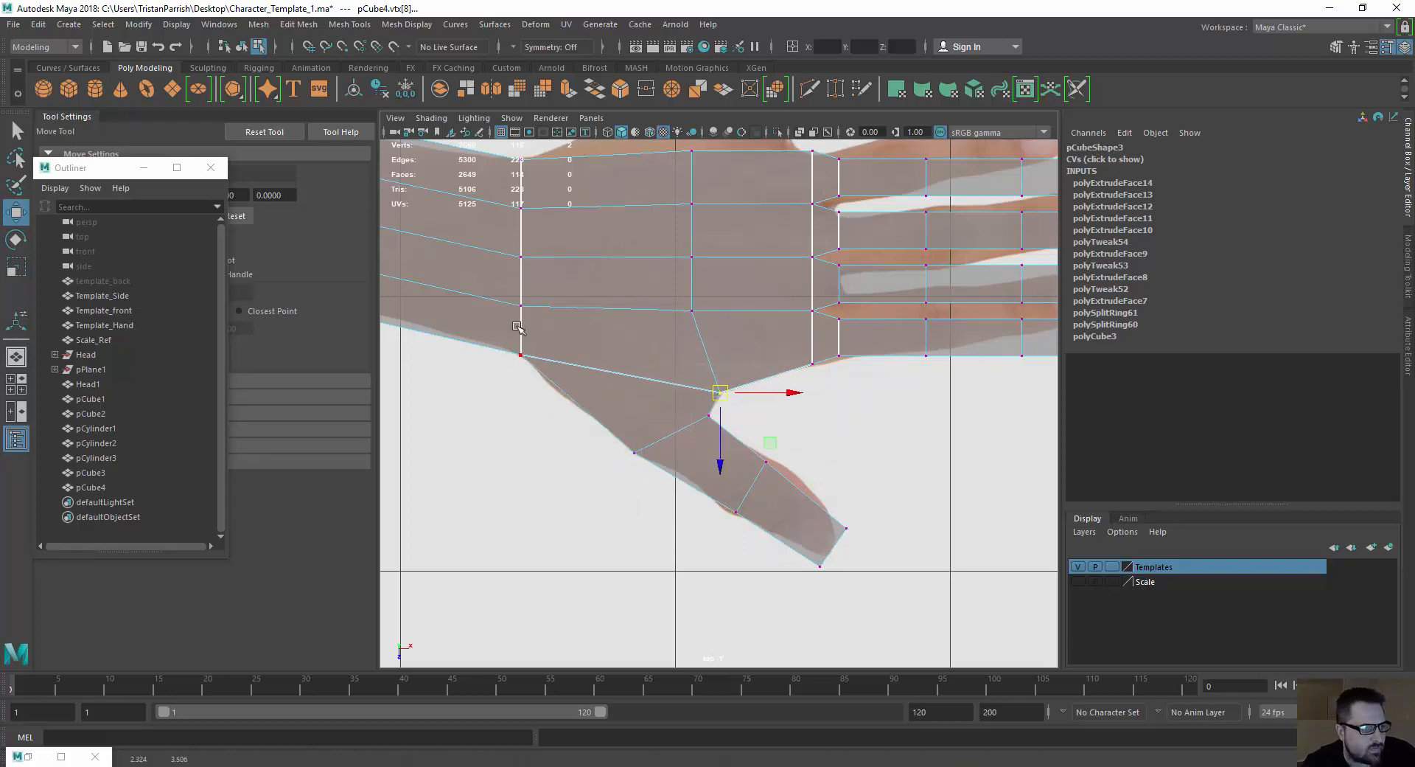
Move the mid-palm vertices toward the little-finger side to match the photo's outline, and return pCube4 to object selection.
{"action": "scroll", "coordinate": [666, 316], "scroll_direction": "down", "scroll_amount": 1}
{"action": "middle_click_drag", "start_coordinate": [654, 246], "coordinate": [620, 281], "text": "alt"}
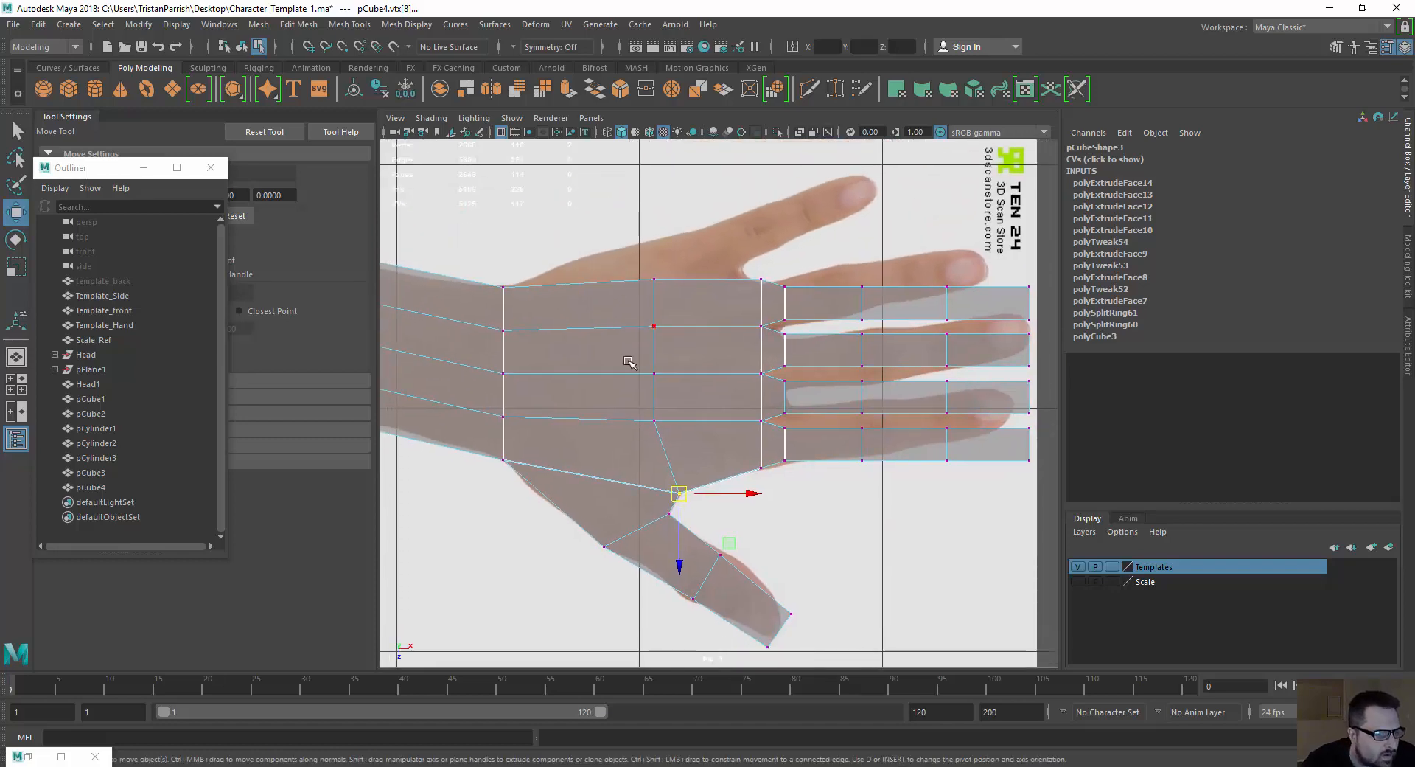
{"action": "left_click_drag", "start_coordinate": [614, 269], "coordinate": [697, 407]}
{"action": "left_click_drag", "start_coordinate": [656, 328], "coordinate": [632, 294]}
{"action": "left_click", "coordinate": [632, 294]}
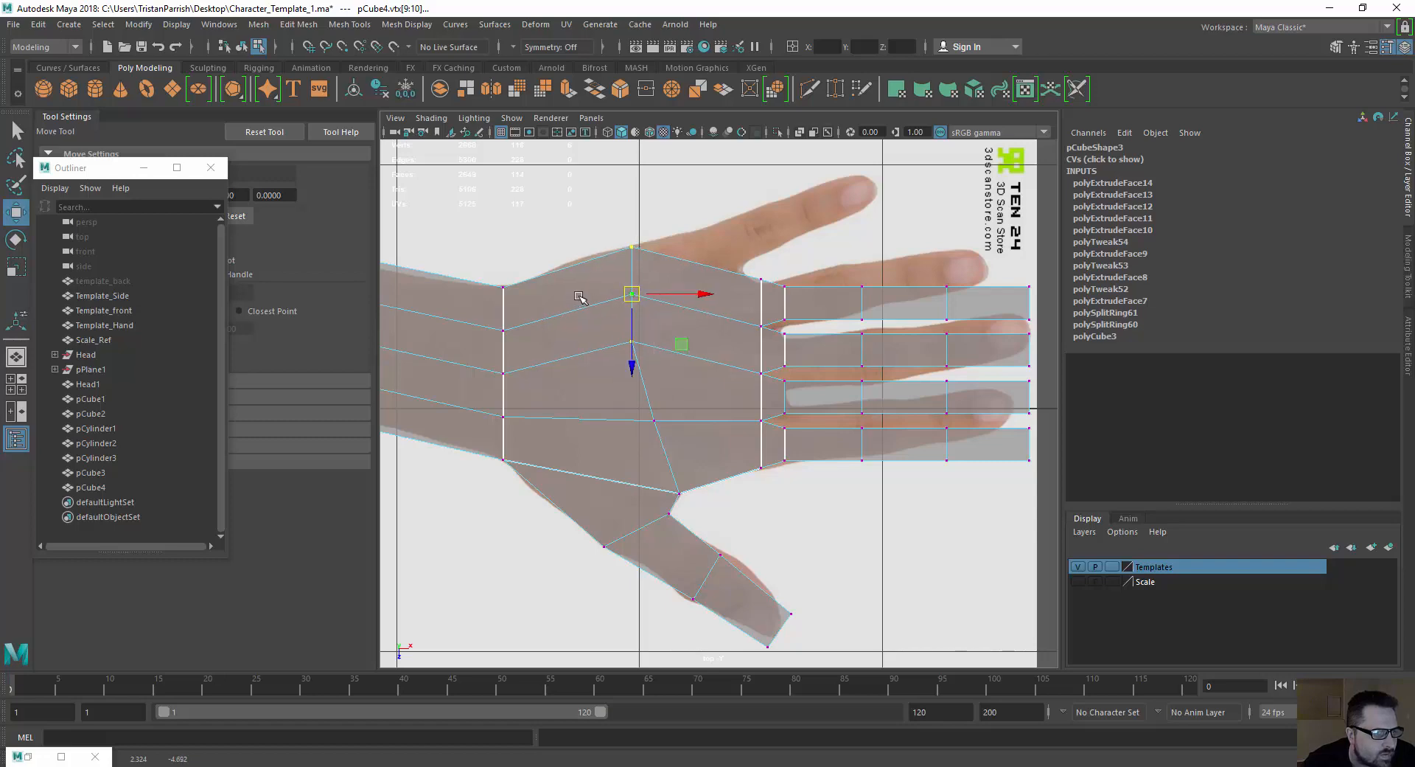
{"action": "left_click", "coordinate": [603, 204]}
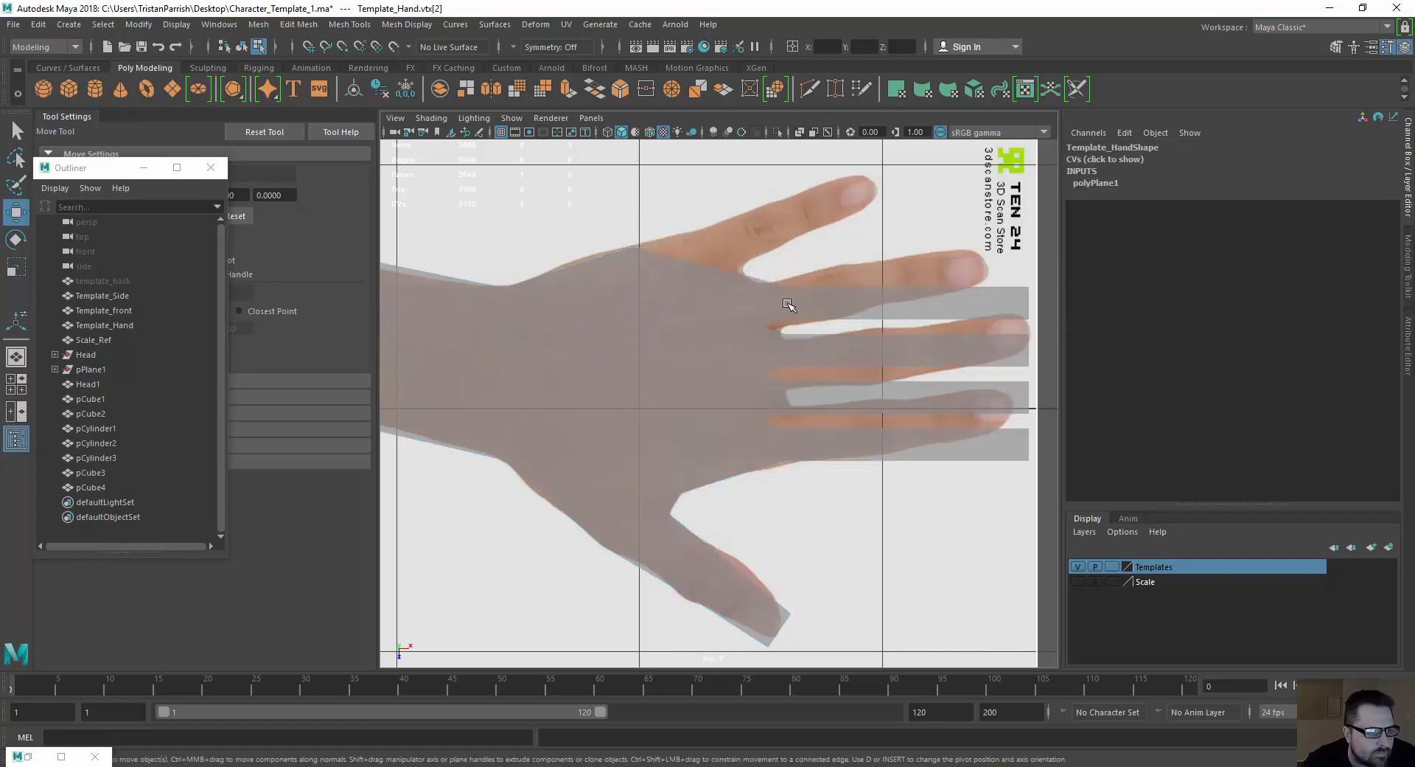
{"action": "right_click_drag", "start_coordinate": [961, 317], "coordinate": [889, 309]}
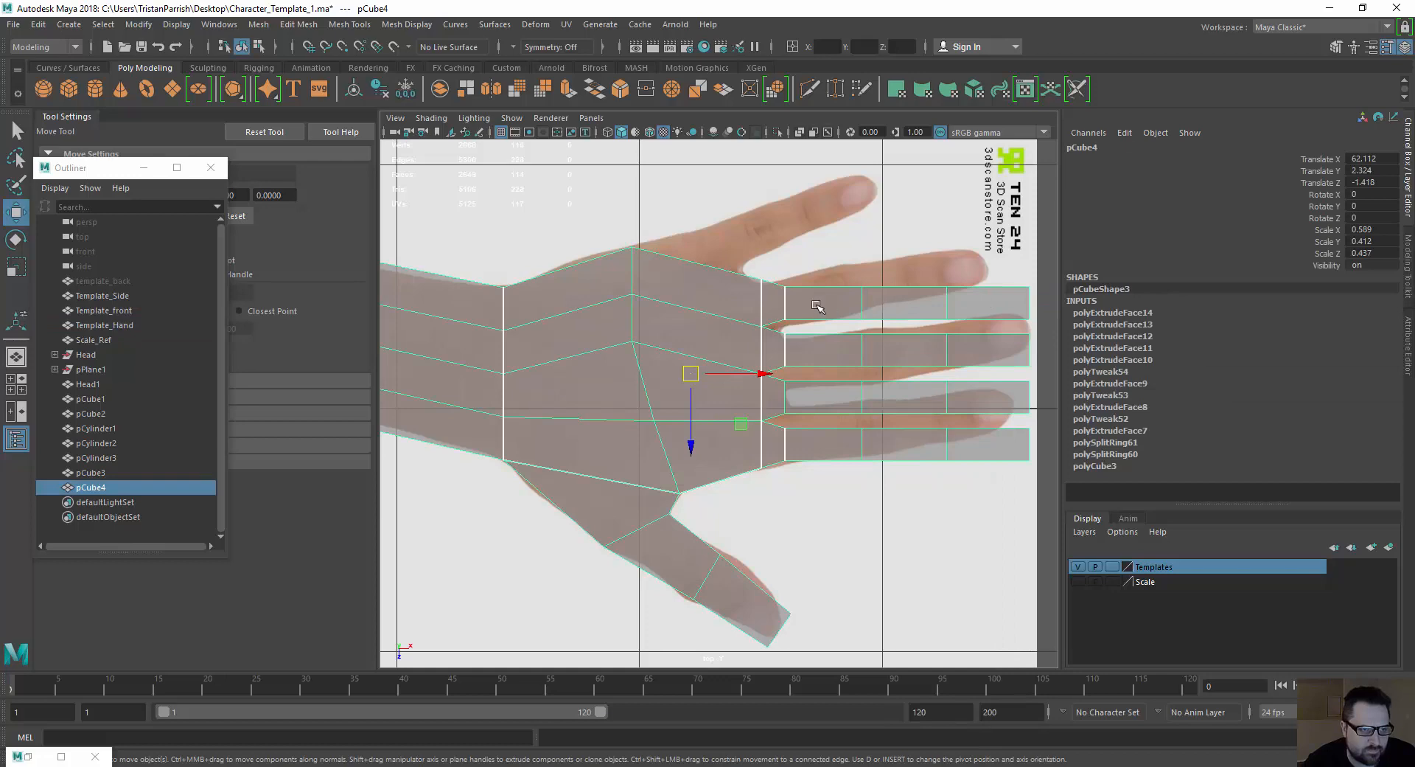
Move and rotate the little-finger base vertices of pCube4 onto the photo's little-finger base, and return to object selection.
{"action": "middle_click_drag", "start_coordinate": [778, 295], "coordinate": [726, 306], "text": "alt"}
{"action": "right_click_drag", "start_coordinate": [726, 306], "coordinate": [675, 315]}
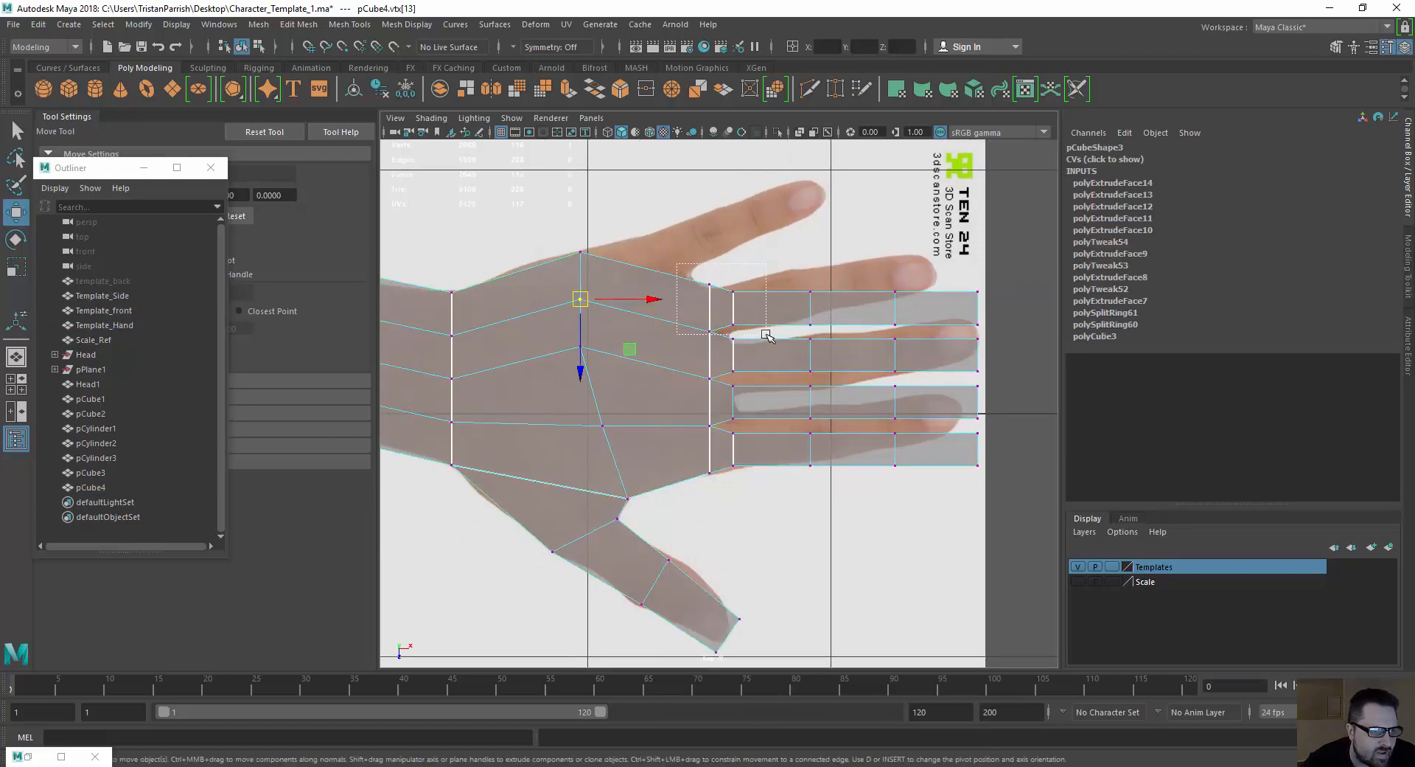
{"action": "left_click_drag", "start_coordinate": [767, 335], "coordinate": [689, 251]}
{"action": "key", "text": "e"}
{"action": "key", "text": "w"}
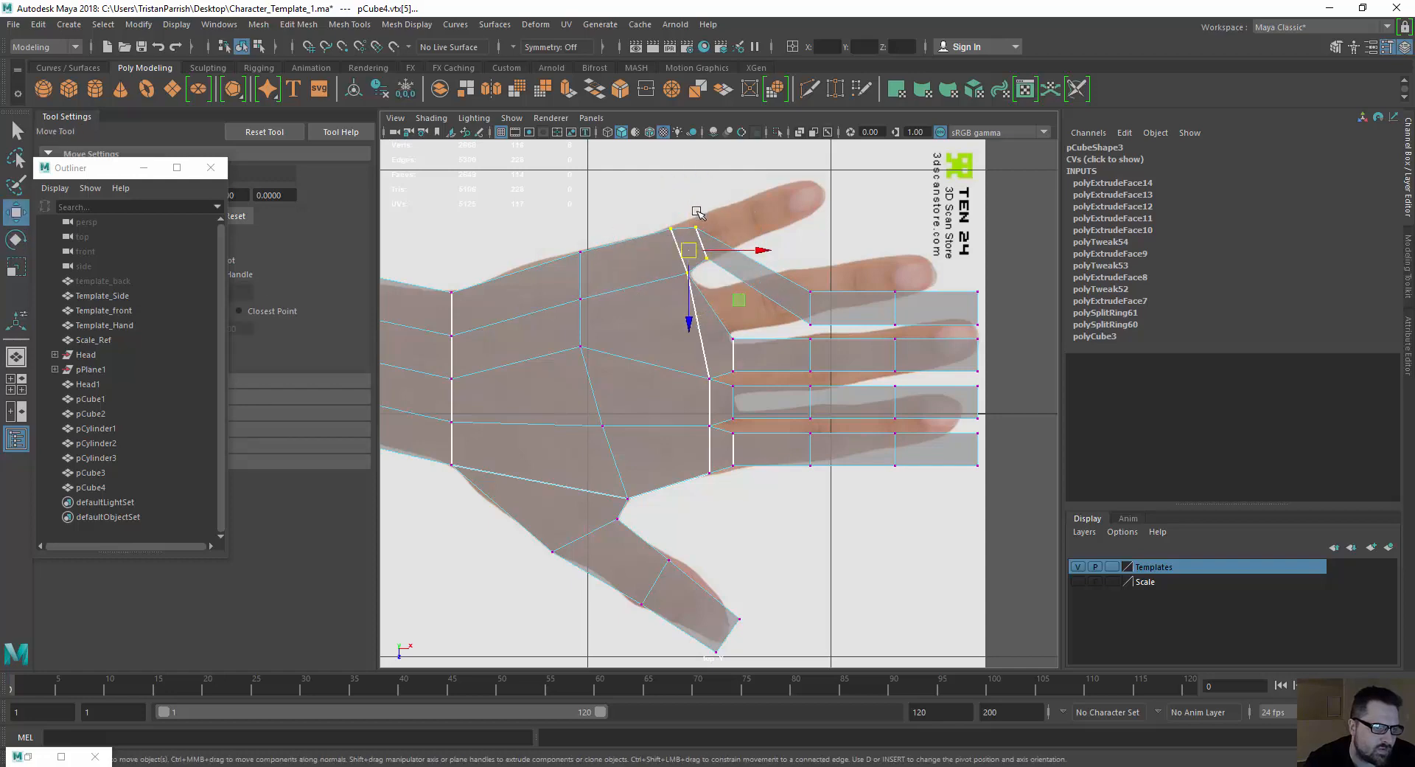
{"action": "key", "text": "F8"}
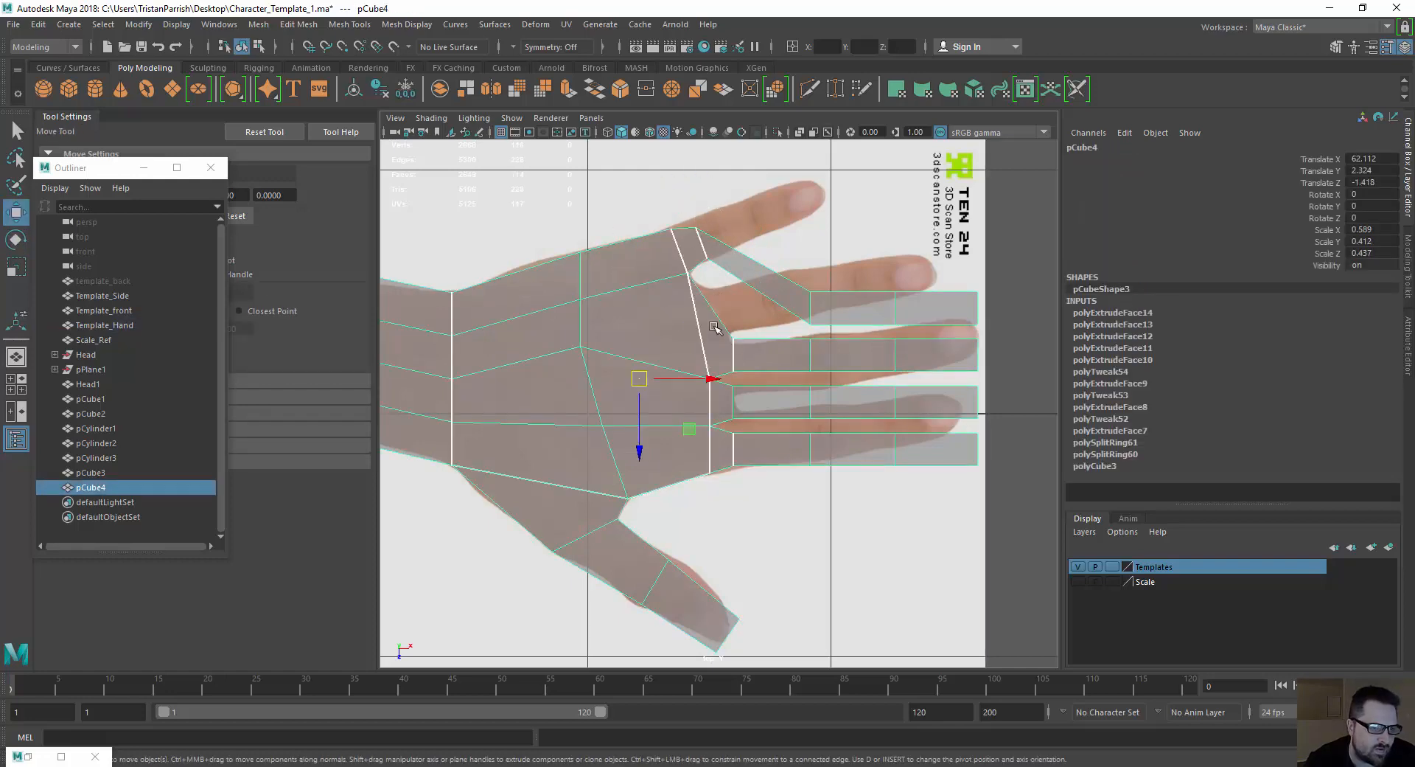
Move the little finger's first-joint vertices onto the photo's first finger crease and rotate them to the finger's angle.
{"action": "right_click_drag", "start_coordinate": [829, 306], "coordinate": [829, 264]}
{"action": "left_click_drag", "start_coordinate": [800, 282], "coordinate": [757, 220]}
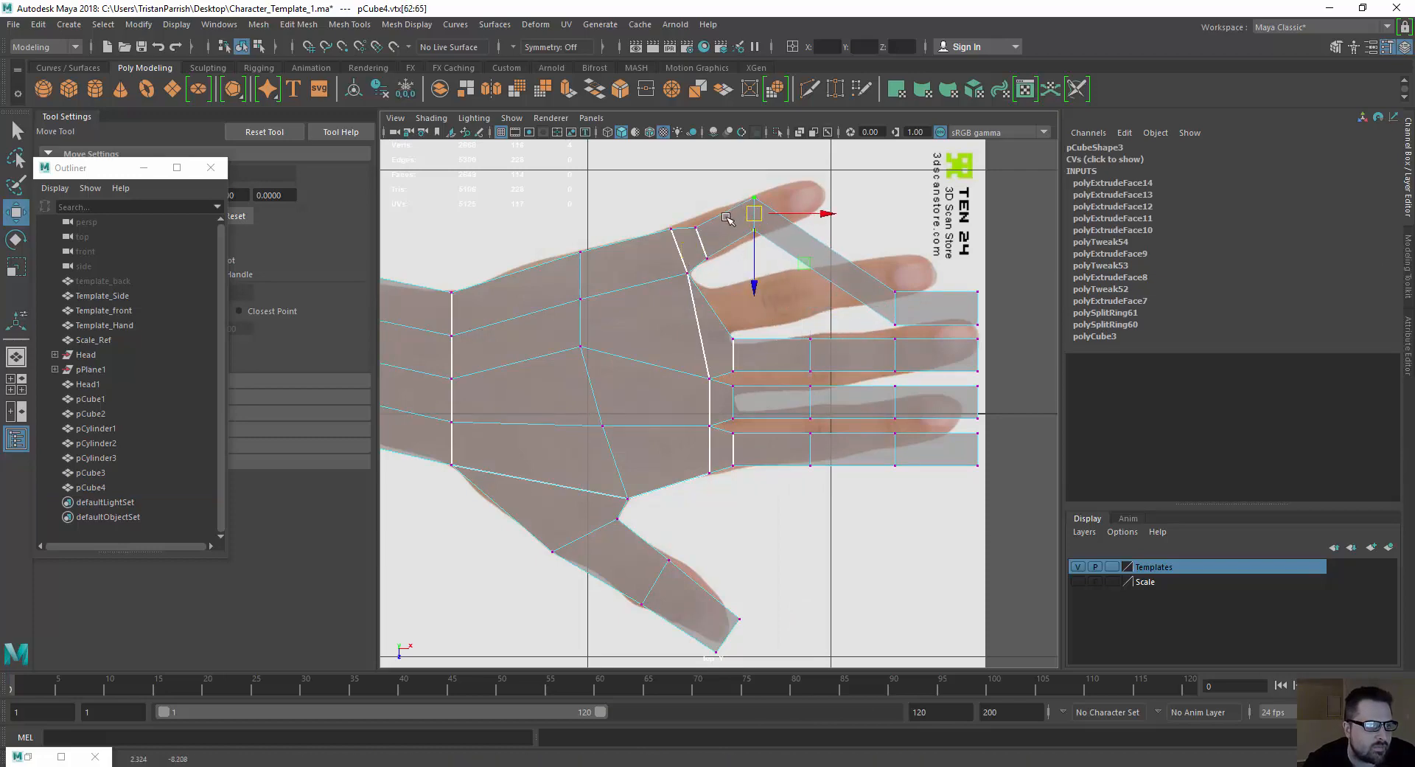
{"action": "key", "text": "e"}
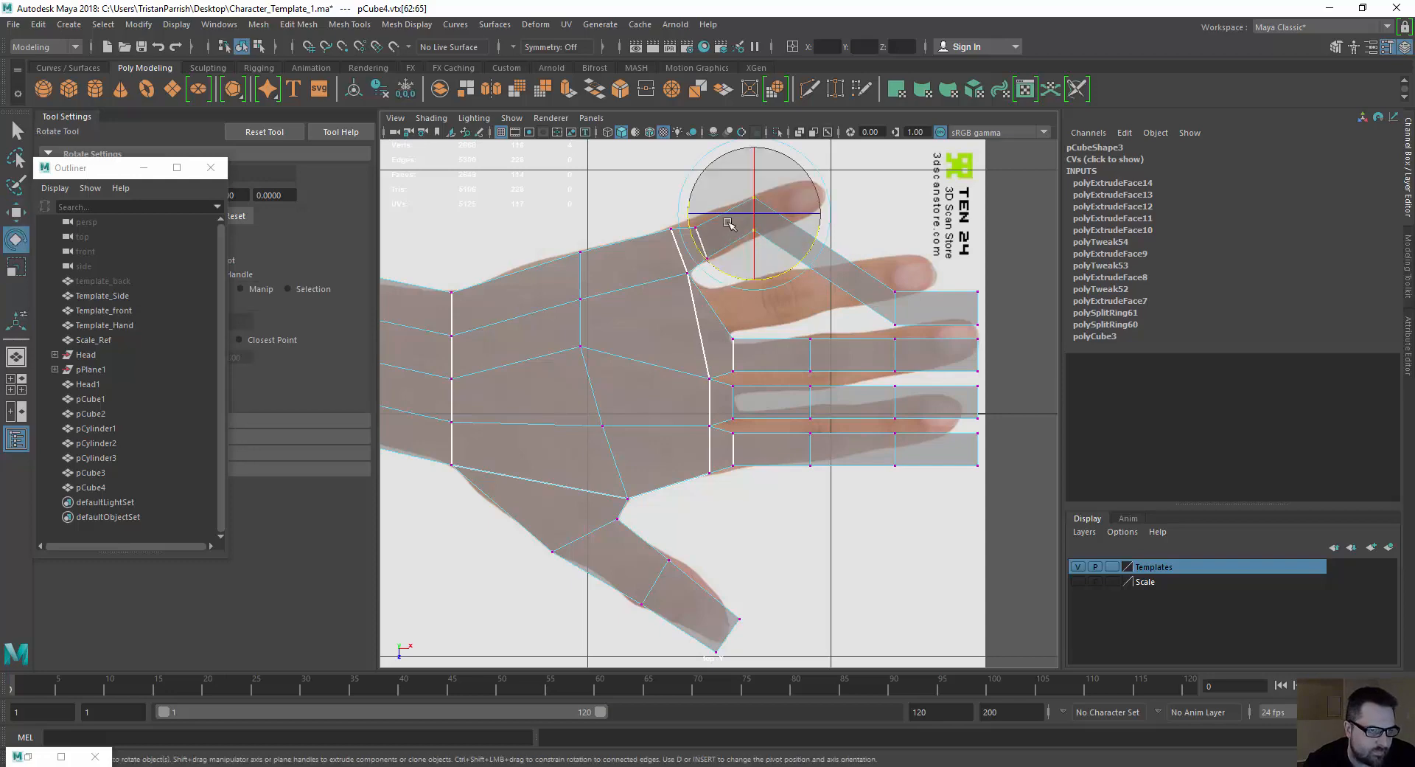
{"action": "left_click_drag", "start_coordinate": [741, 272], "coordinate": [733, 267]}
{"action": "key", "text": "w"}
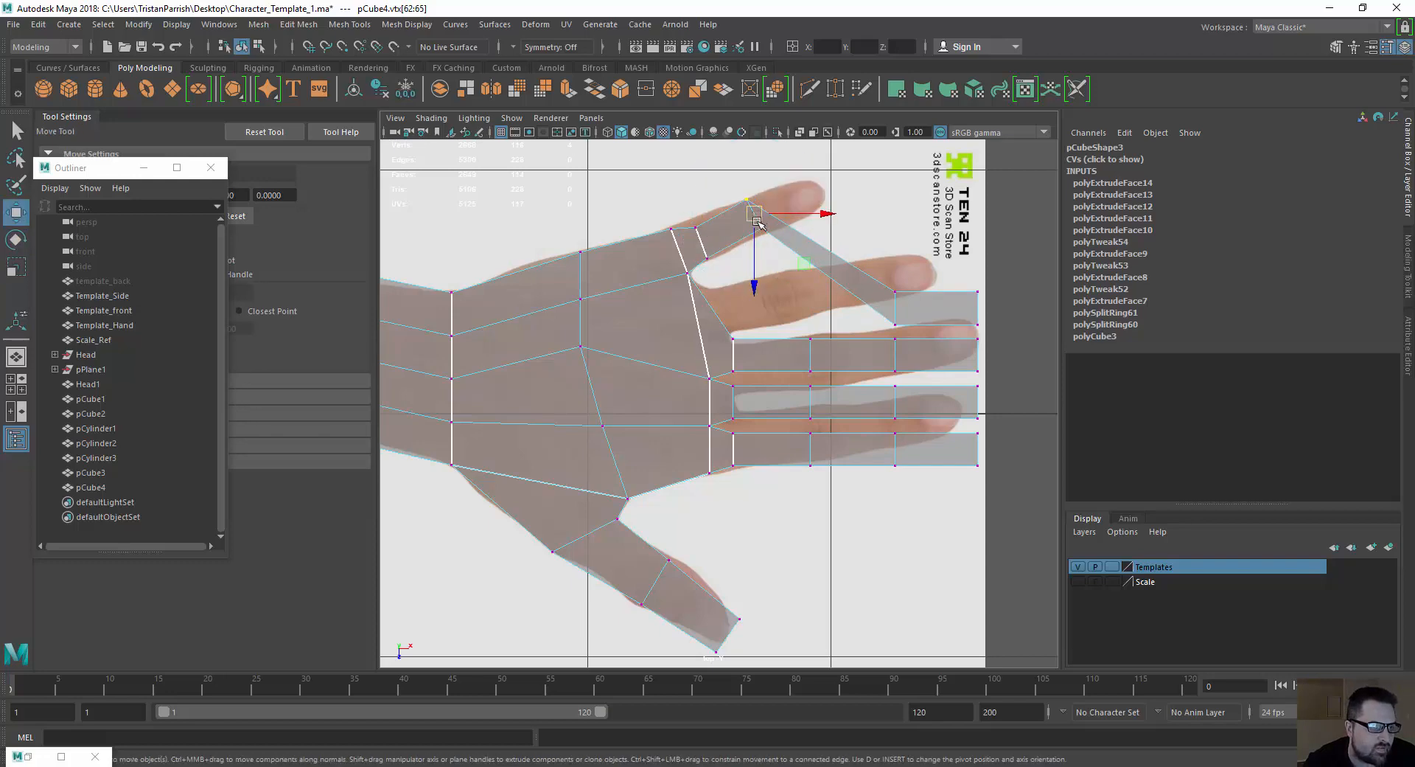
{"action": "left_click_drag", "start_coordinate": [754, 215], "coordinate": [720, 233]}
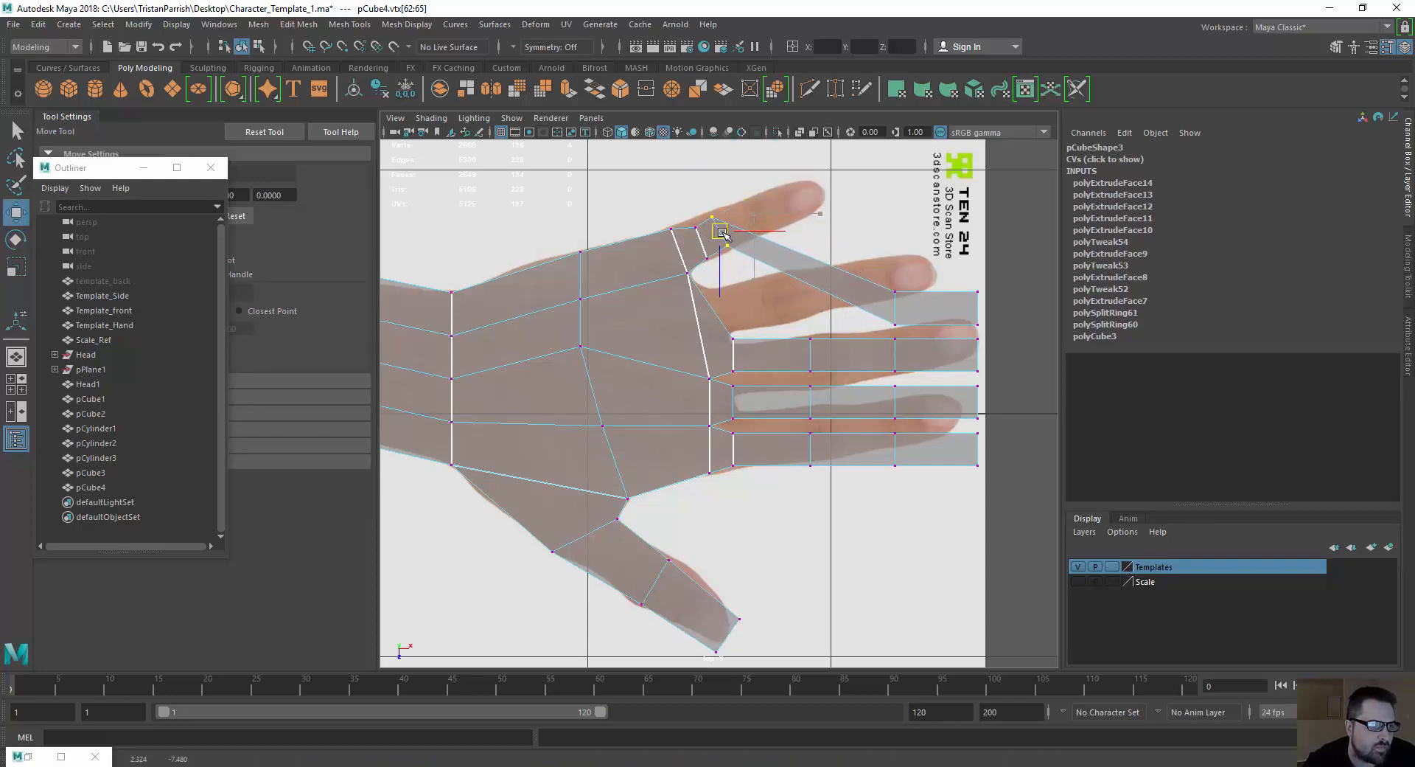
Adjust the individual vertices at the little finger's base and first joint to follow both edges of the photo's finger.
{"action": "scroll", "coordinate": [540, 254], "scroll_direction": "up", "scroll_amount": 2}
{"action": "scroll", "coordinate": [549, 259], "scroll_direction": "up", "scroll_amount": 1}
{"action": "middle_click_drag", "start_coordinate": [763, 149], "coordinate": [838, 337], "text": "alt"}
{"action": "scroll", "coordinate": [838, 334], "scroll_direction": "up", "scroll_amount": 2}
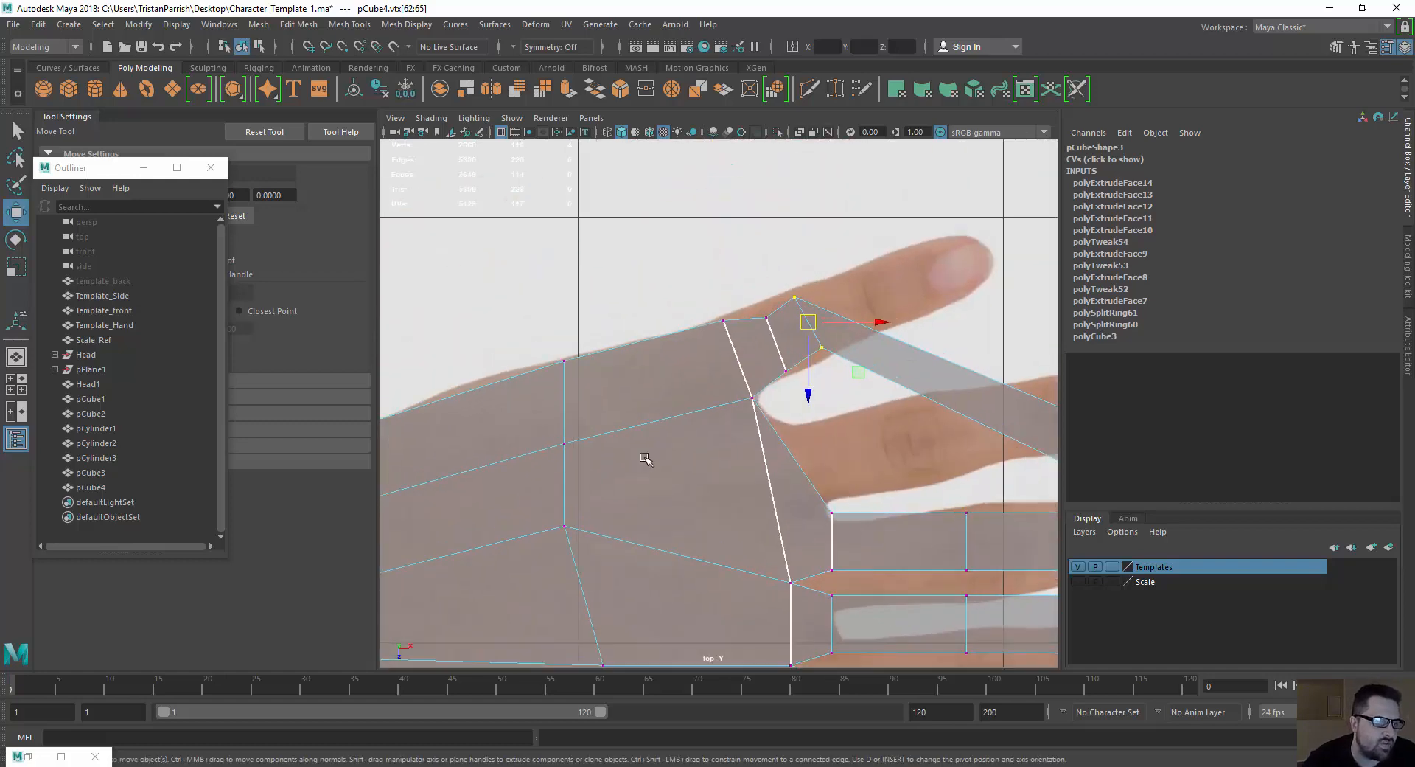
{"action": "left_click_drag", "start_coordinate": [744, 271], "coordinate": [779, 320]}
{"action": "left_click_drag", "start_coordinate": [772, 308], "coordinate": [758, 298]}
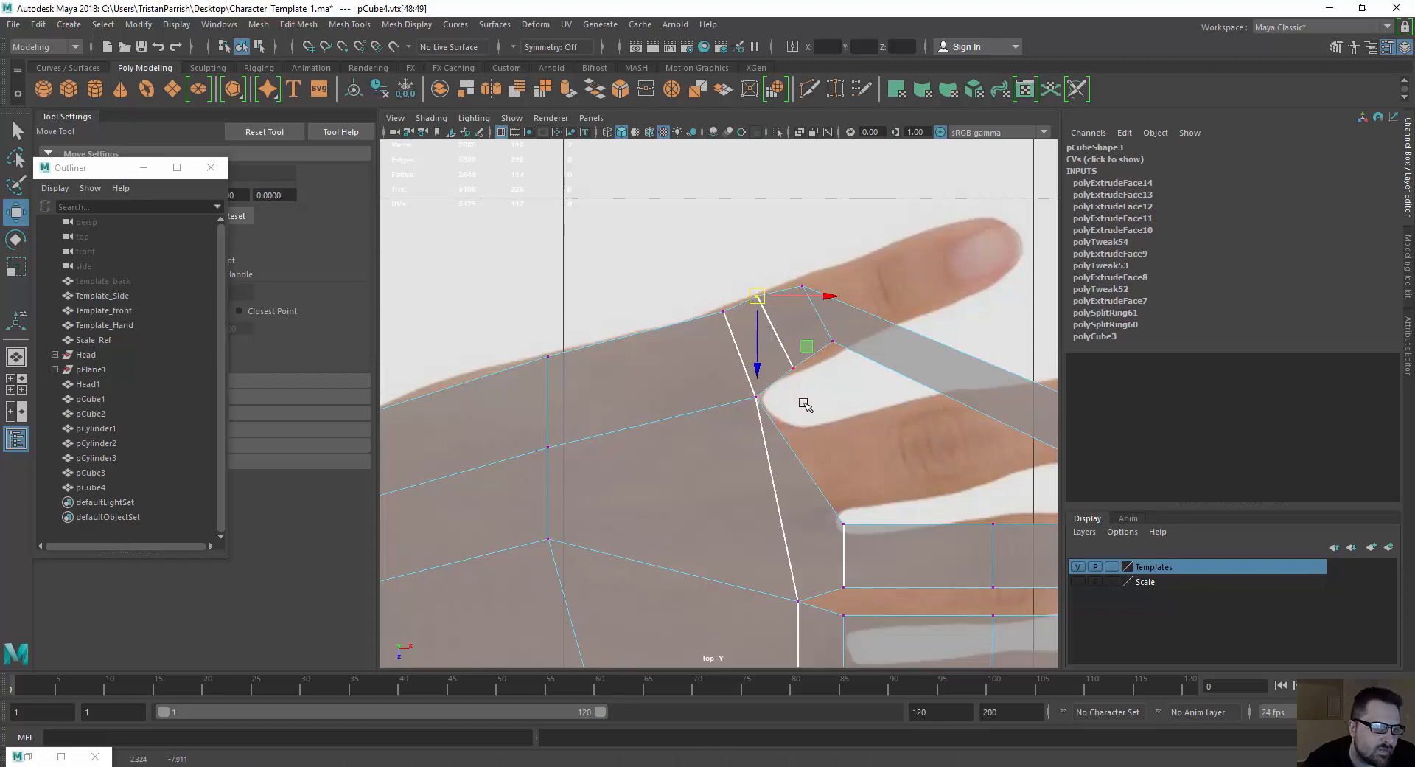
{"action": "left_click", "coordinate": [792, 367]}
{"action": "left_click_drag", "start_coordinate": [792, 368], "coordinate": [847, 356]}
{"action": "left_click_drag", "start_coordinate": [833, 341], "coordinate": [840, 353]}
{"action": "left_click_drag", "start_coordinate": [765, 259], "coordinate": [774, 265]}
{"action": "left_click_drag", "start_coordinate": [829, 303], "coordinate": [831, 304]}
{"action": "left_click_drag", "start_coordinate": [803, 286], "coordinate": [798, 277]}
{"action": "middle_click_drag", "start_coordinate": [824, 303], "coordinate": [703, 285], "text": "alt"}
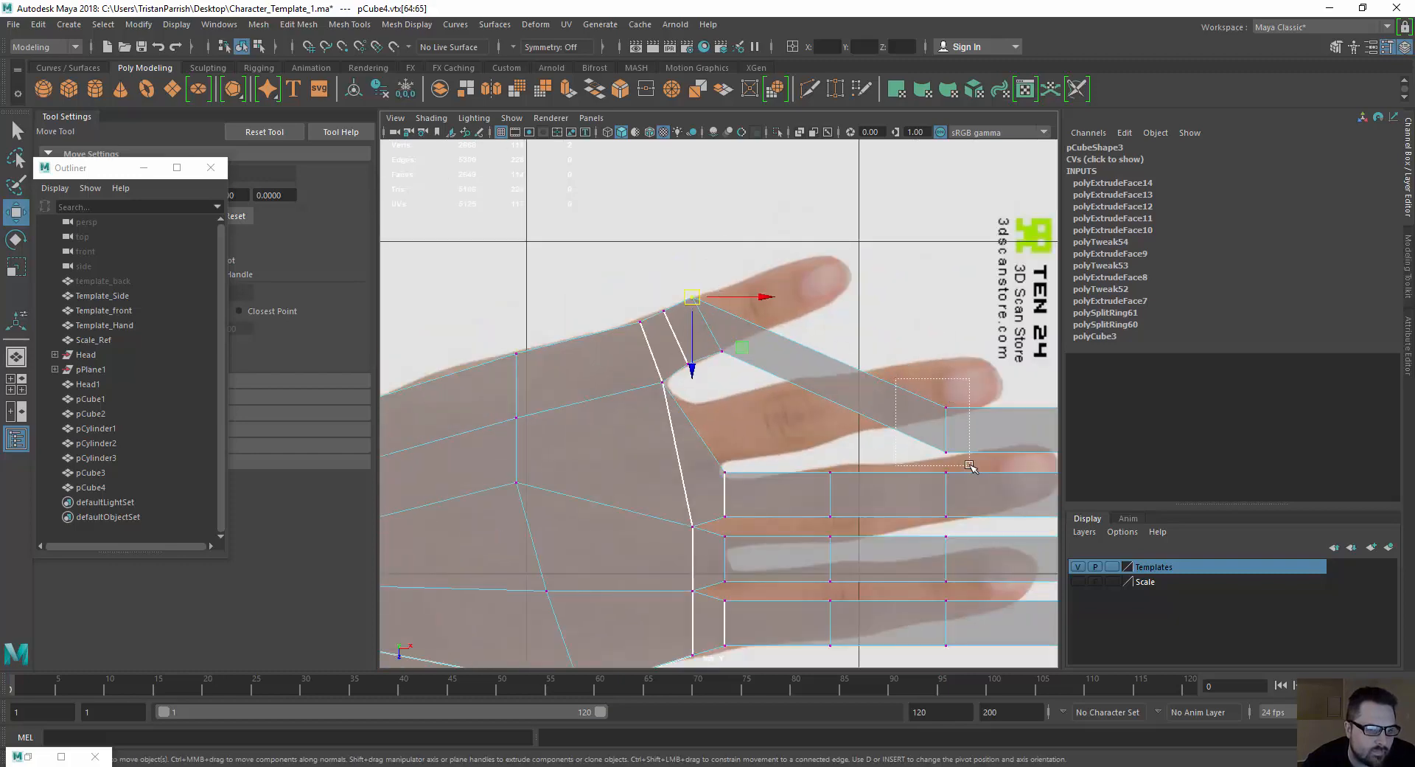
Move the little finger's outer-joint and fingertip vertices to match the photo's outer joint and fingertip.
{"action": "left_click_drag", "start_coordinate": [970, 466], "coordinate": [970, 466]}
{"action": "left_click", "coordinate": [919, 379]}
{"action": "left_click", "coordinate": [951, 413]}
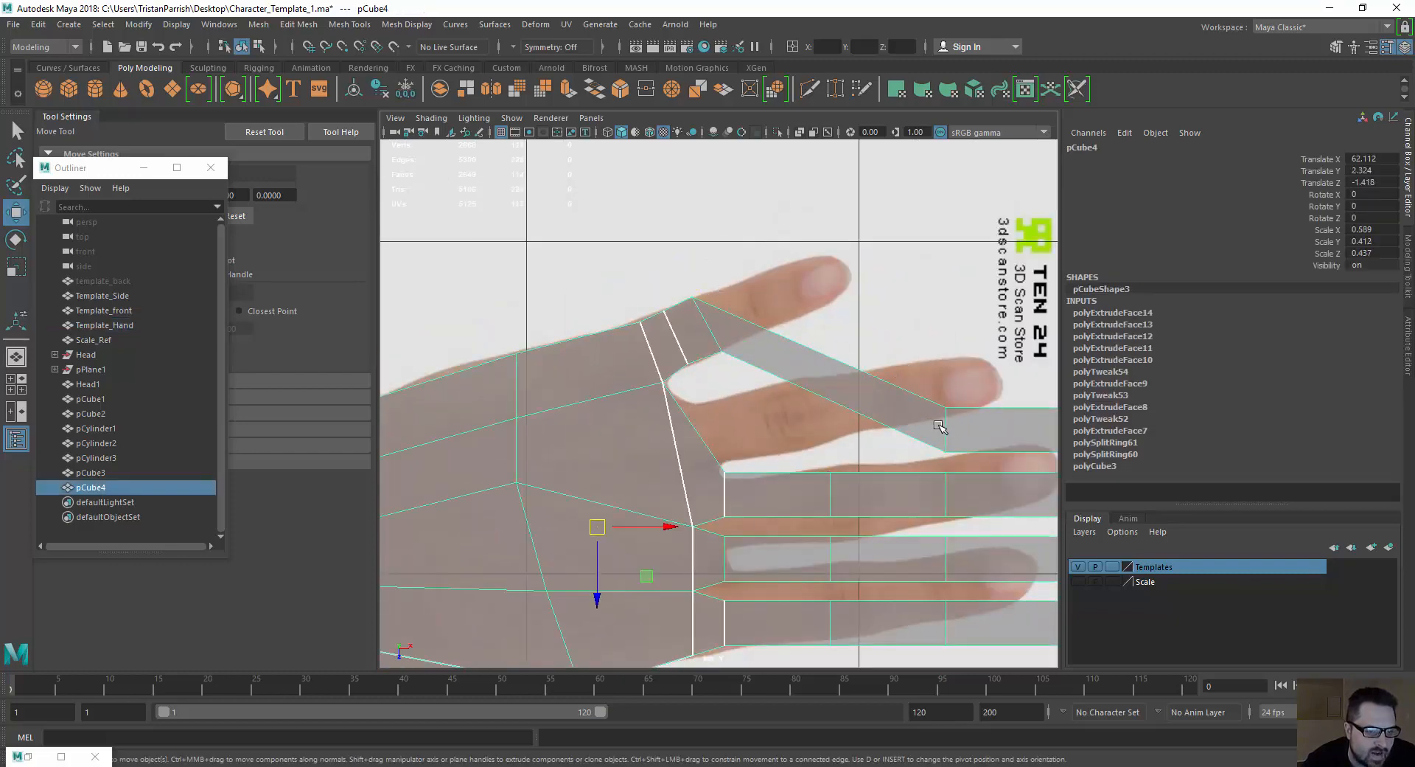
{"action": "right_click_drag", "start_coordinate": [940, 413], "coordinate": [913, 390]}
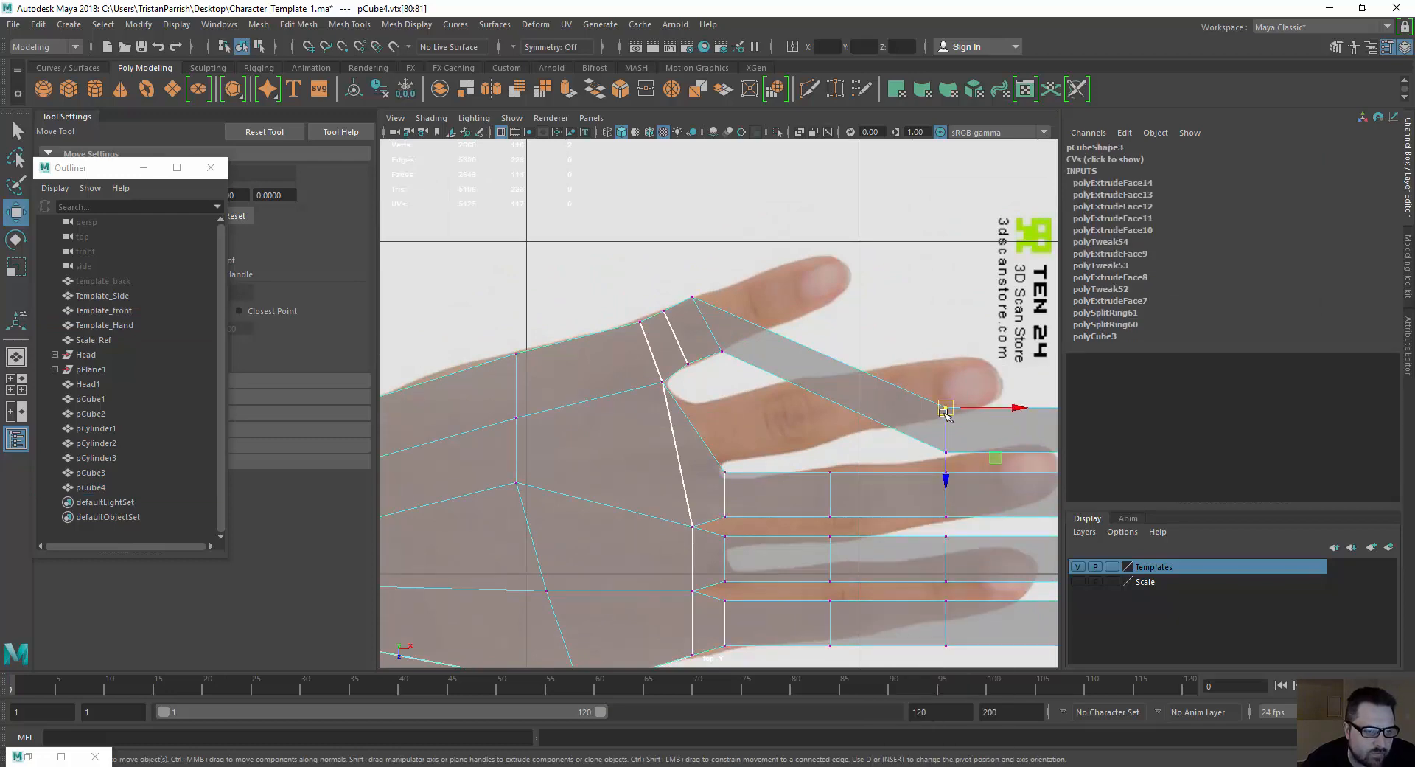
{"action": "left_click_drag", "start_coordinate": [948, 410], "coordinate": [743, 280]}
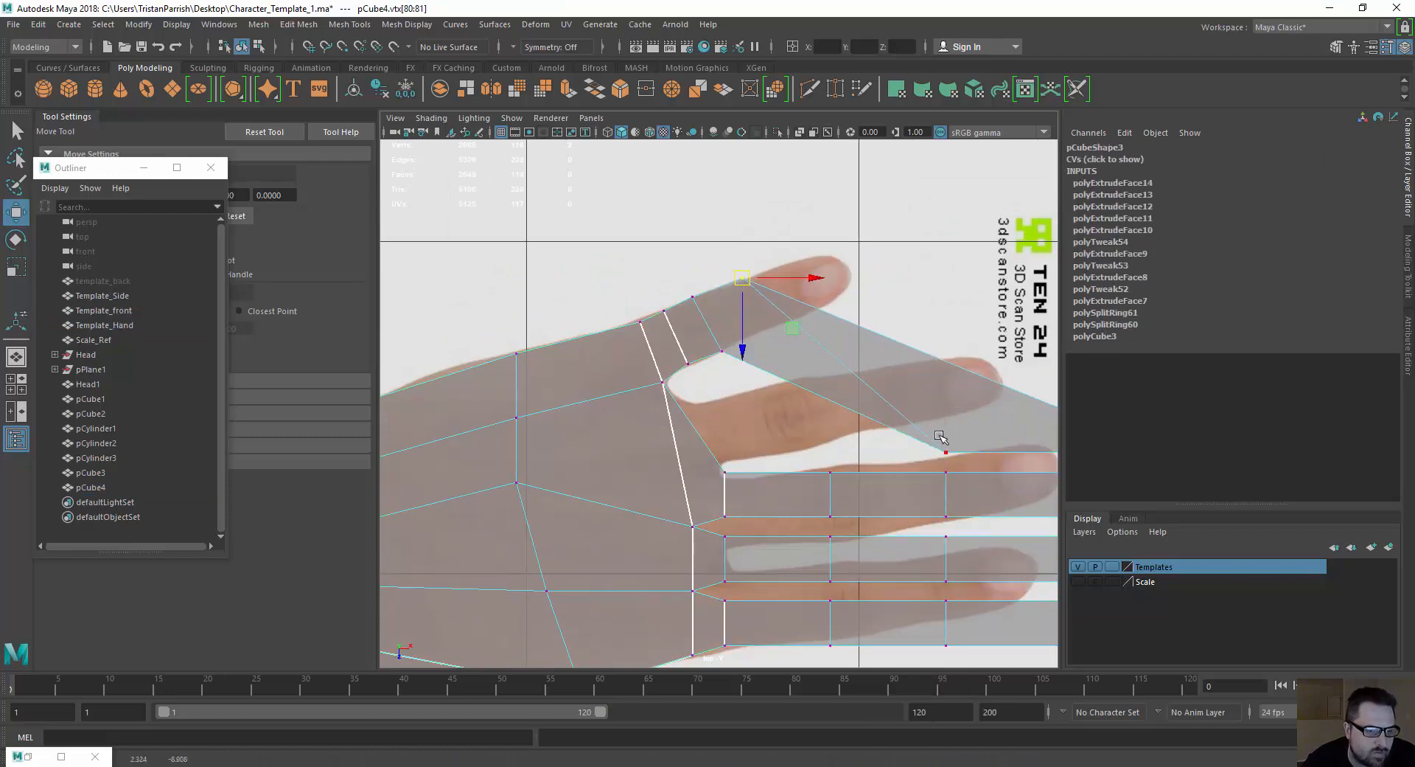
{"action": "left_click_drag", "start_coordinate": [936, 432], "coordinate": [767, 333]}
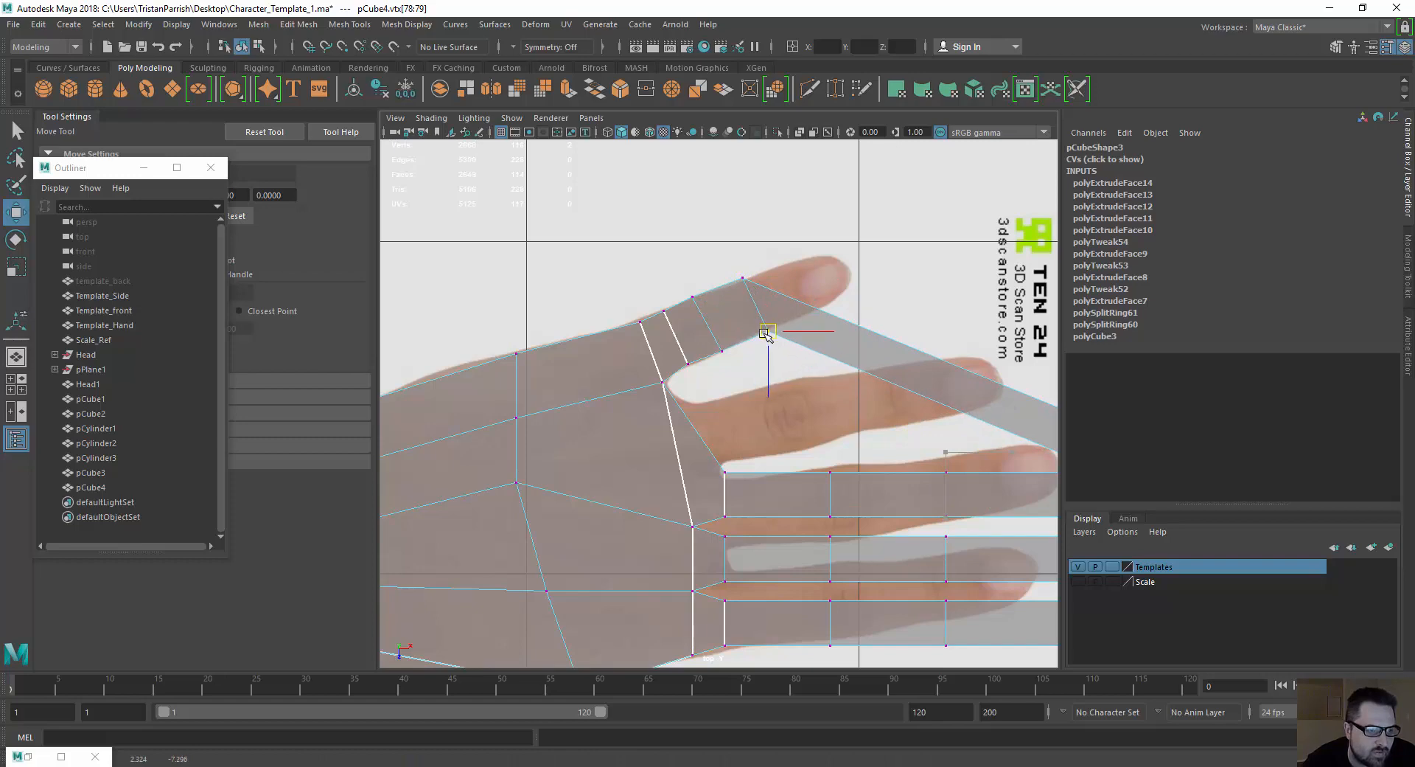
{"action": "scroll", "coordinate": [811, 373], "scroll_direction": "down", "scroll_amount": 2}
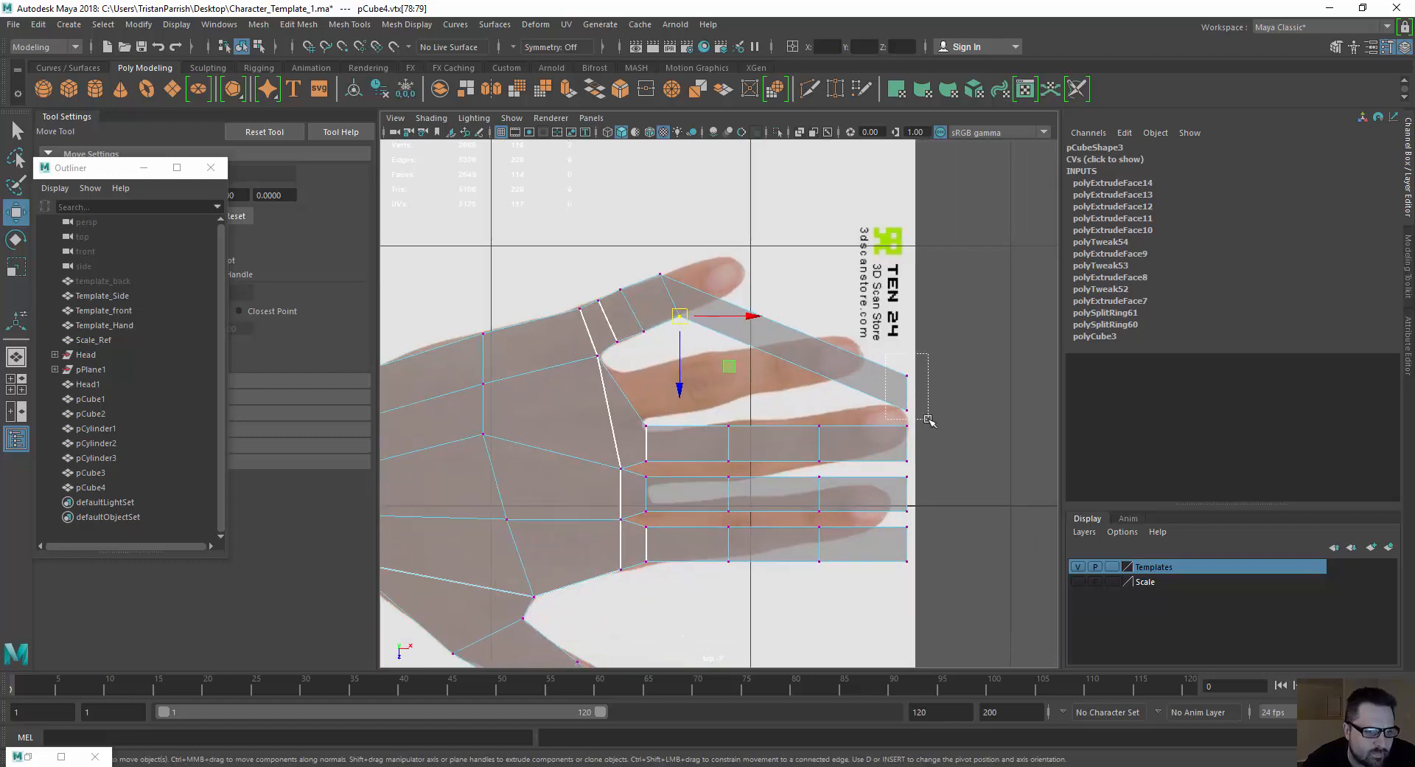
{"action": "left_click_drag", "start_coordinate": [928, 421], "coordinate": [731, 301]}
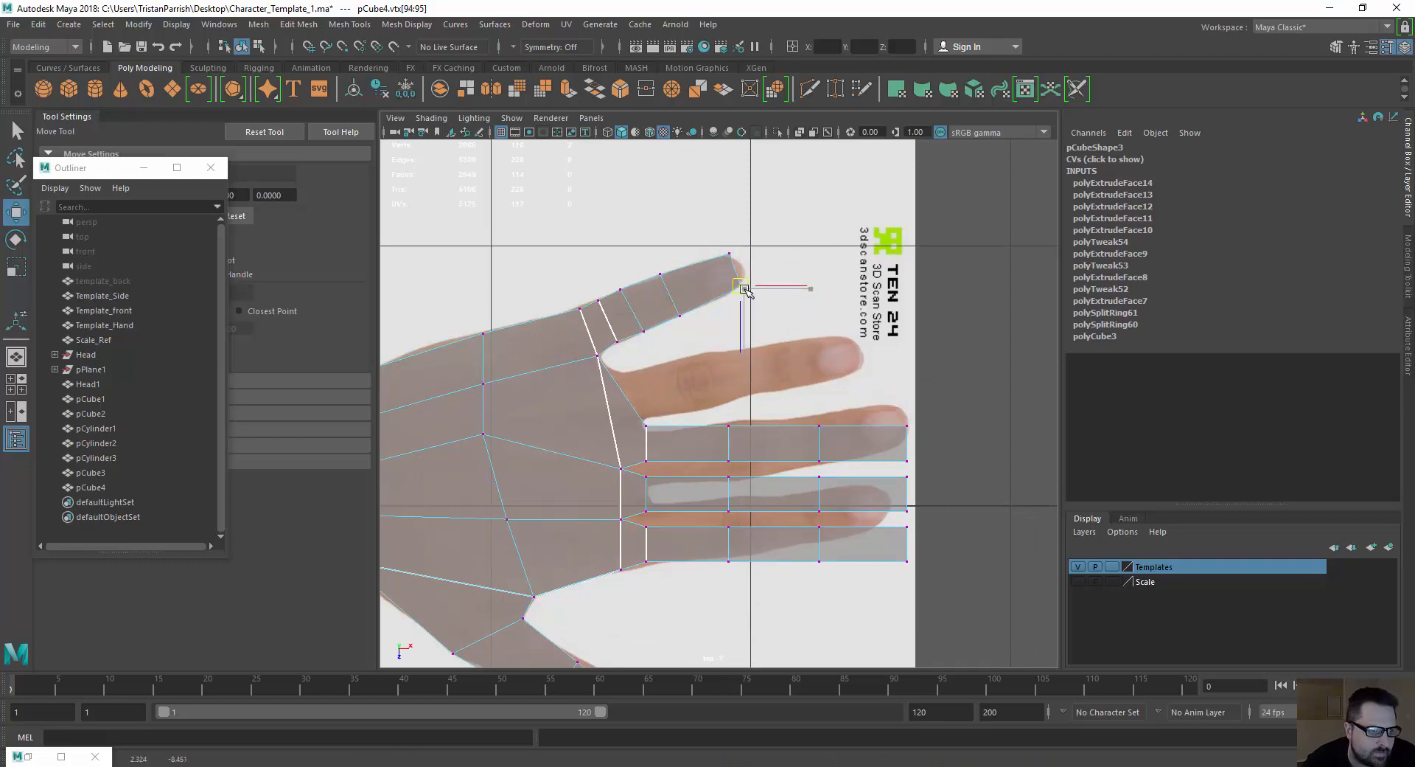
Move and rotate the ring finger's first-joint vertices onto the photo's joint, and spread them to the finger's outline.
{"action": "right_click_drag", "start_coordinate": [711, 339], "coordinate": [793, 445], "text": "alt"}
{"action": "left_click_drag", "start_coordinate": [715, 427], "coordinate": [774, 506]}
{"action": "left_click_drag", "start_coordinate": [733, 457], "coordinate": [700, 376]}
{"action": "key", "text": "e"}
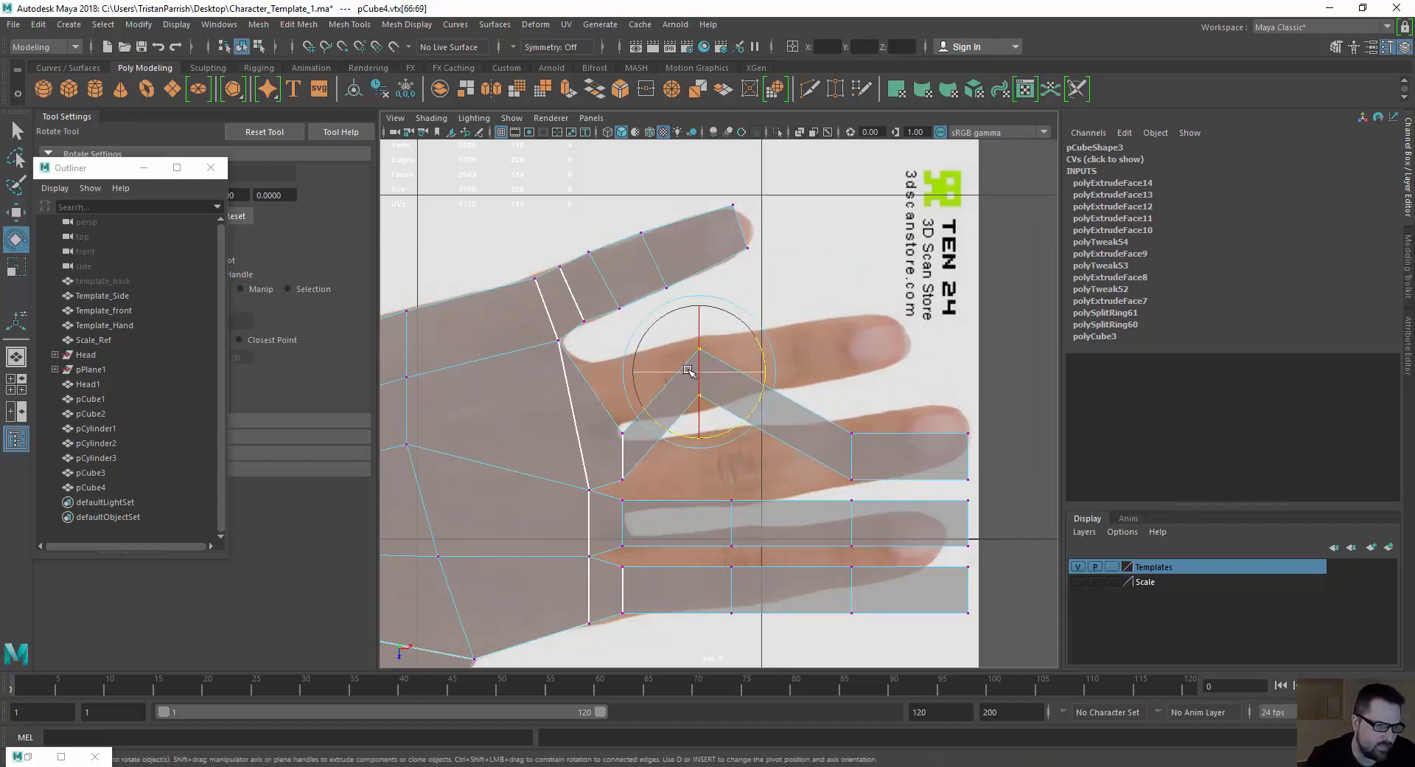
{"action": "left_click_drag", "start_coordinate": [663, 424], "coordinate": [685, 436]}
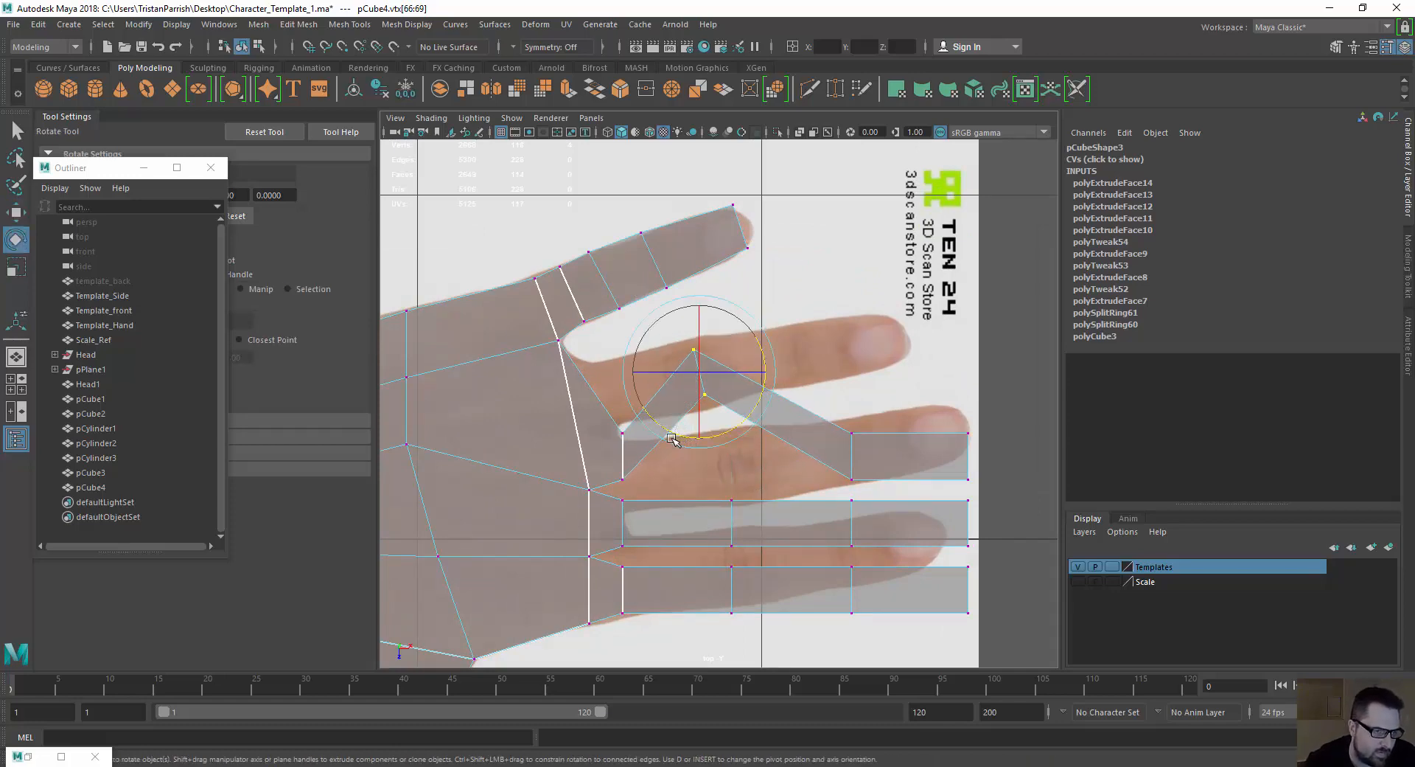
{"action": "key", "text": "w"}
{"action": "left_click", "coordinate": [692, 348]}
{"action": "left_click_drag", "start_coordinate": [697, 353], "coordinate": [700, 345]}
{"action": "left_click", "coordinate": [705, 395]}
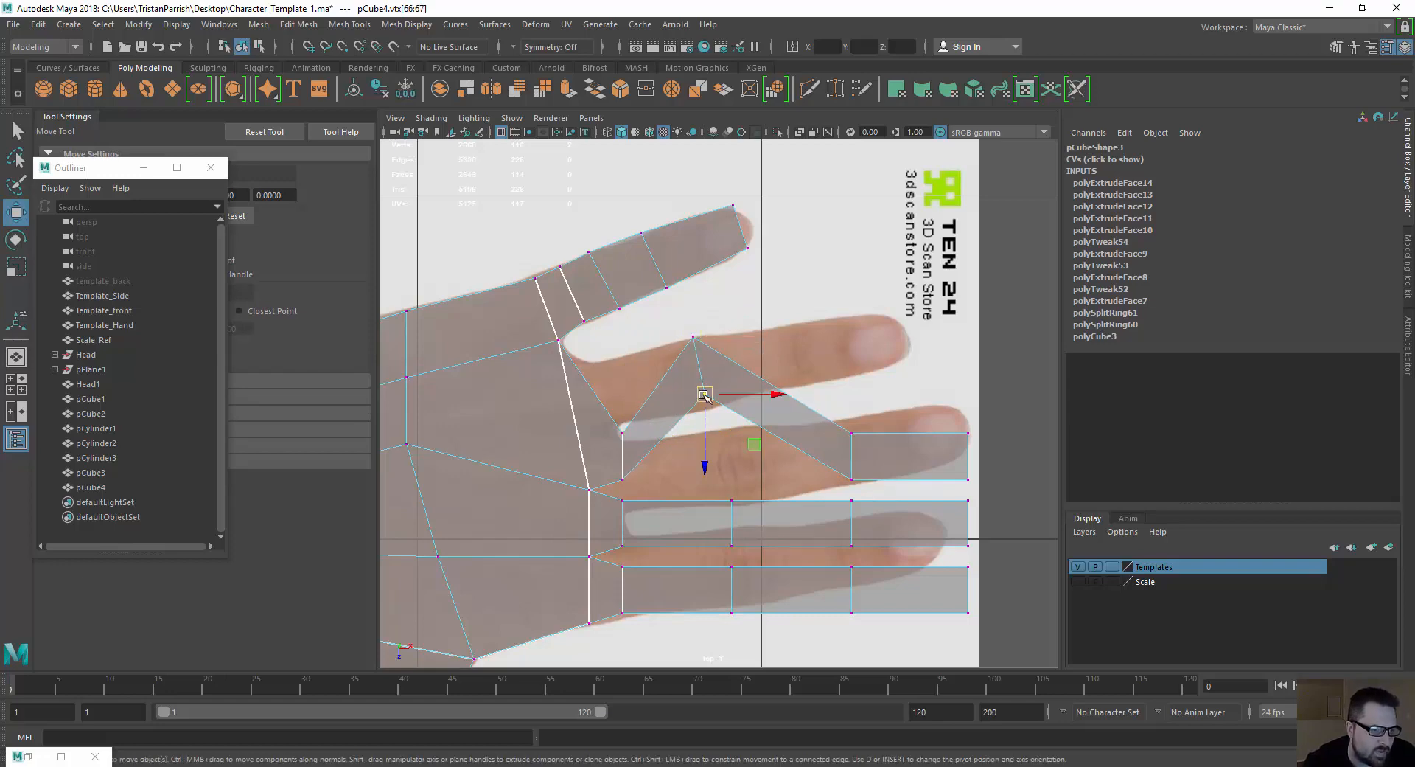
{"action": "left_click_drag", "start_coordinate": [704, 395], "coordinate": [704, 408]}
Move the ring finger's outer-joint vertices onto the photo's outline and move and rotate its end vertices to the fingertip.
{"action": "left_click", "coordinate": [852, 434]}
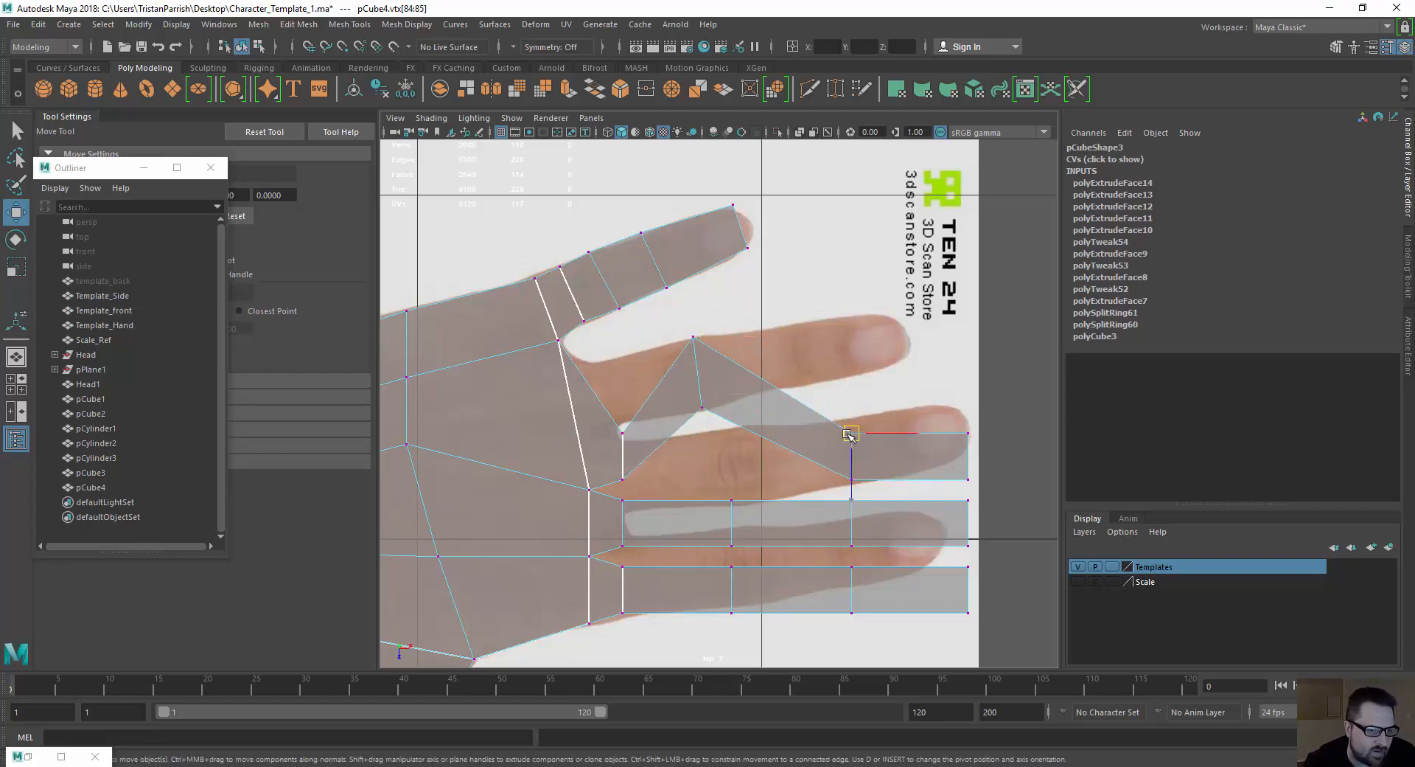
{"action": "left_click_drag", "start_coordinate": [851, 434], "coordinate": [798, 324]}
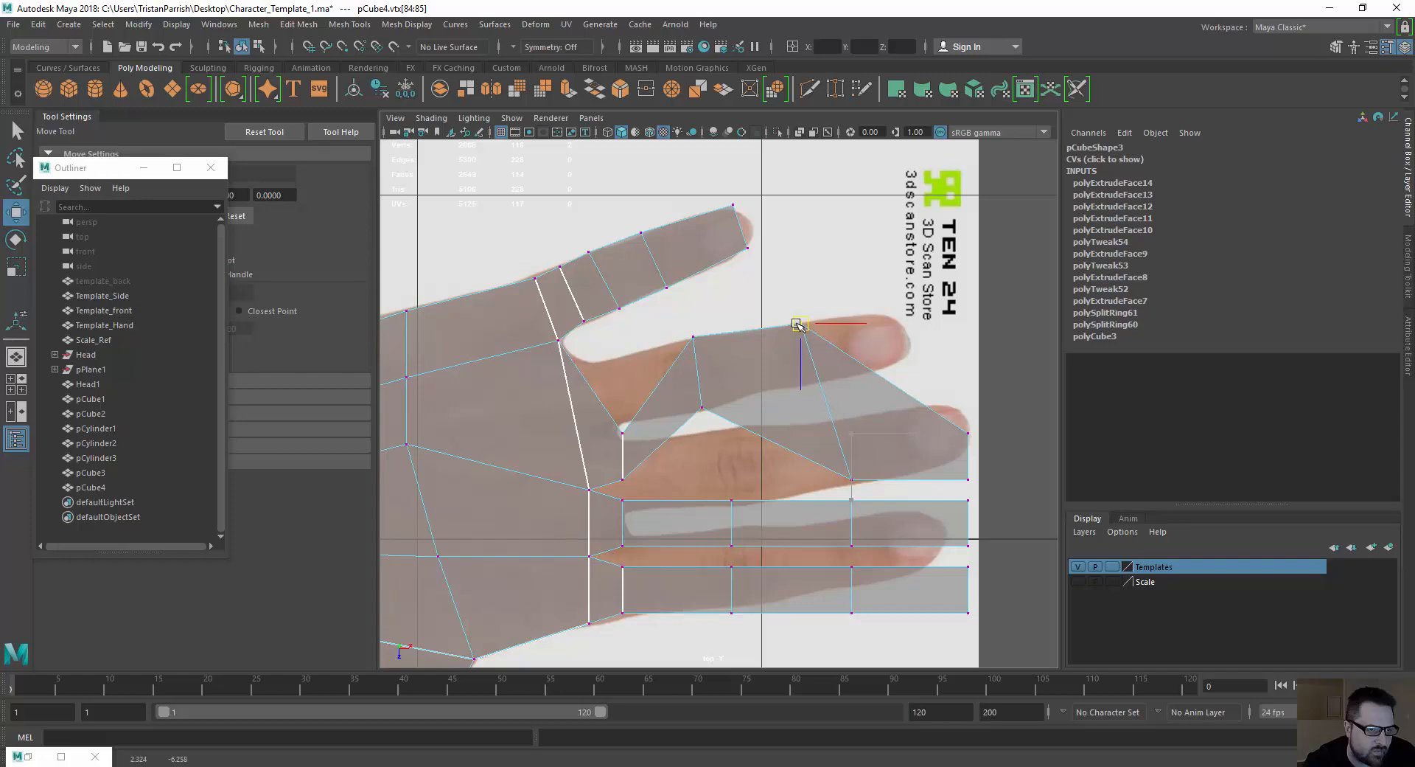
{"action": "left_click", "coordinate": [851, 479]}
{"action": "left_click_drag", "start_coordinate": [852, 479], "coordinate": [809, 383]}
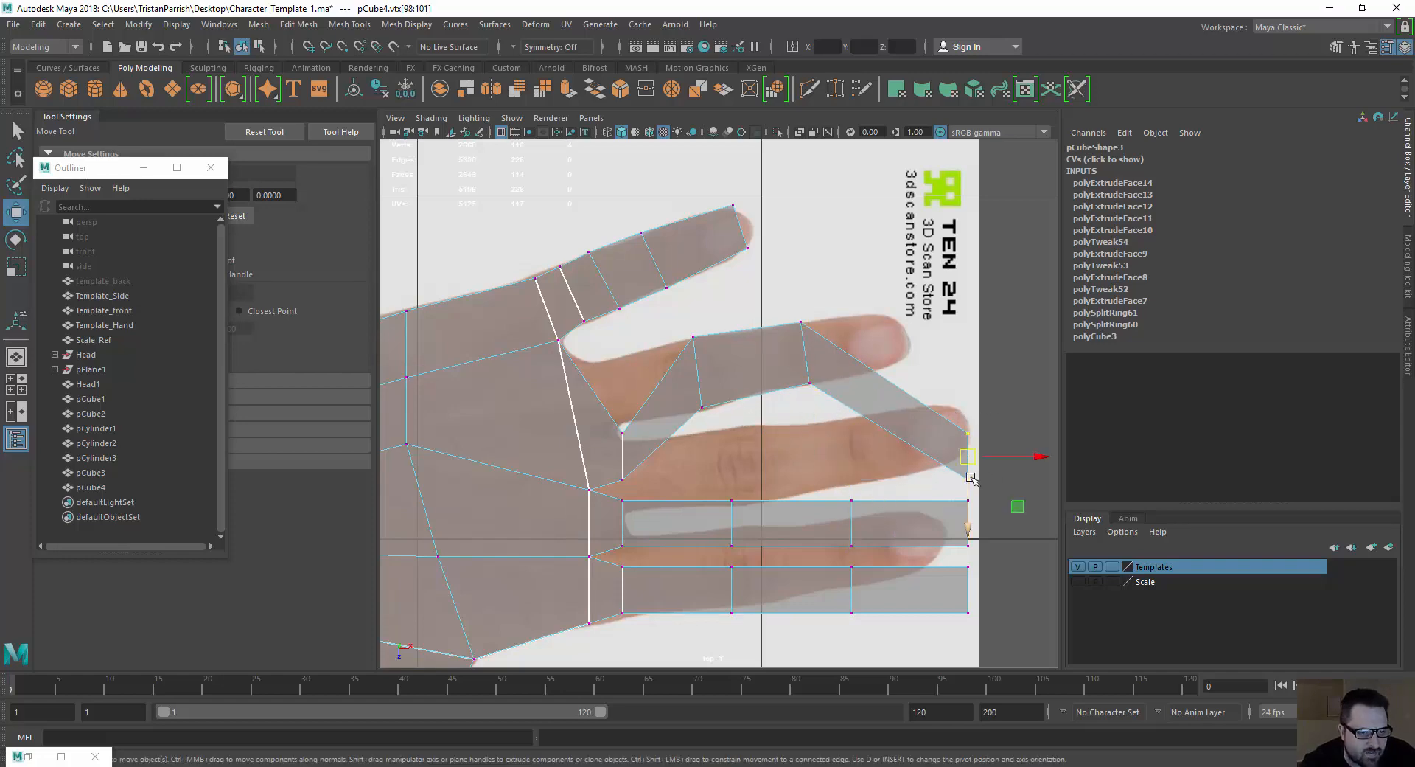
{"action": "left_click_drag", "start_coordinate": [1017, 506], "coordinate": [907, 344]}
{"action": "key", "text": "e"}
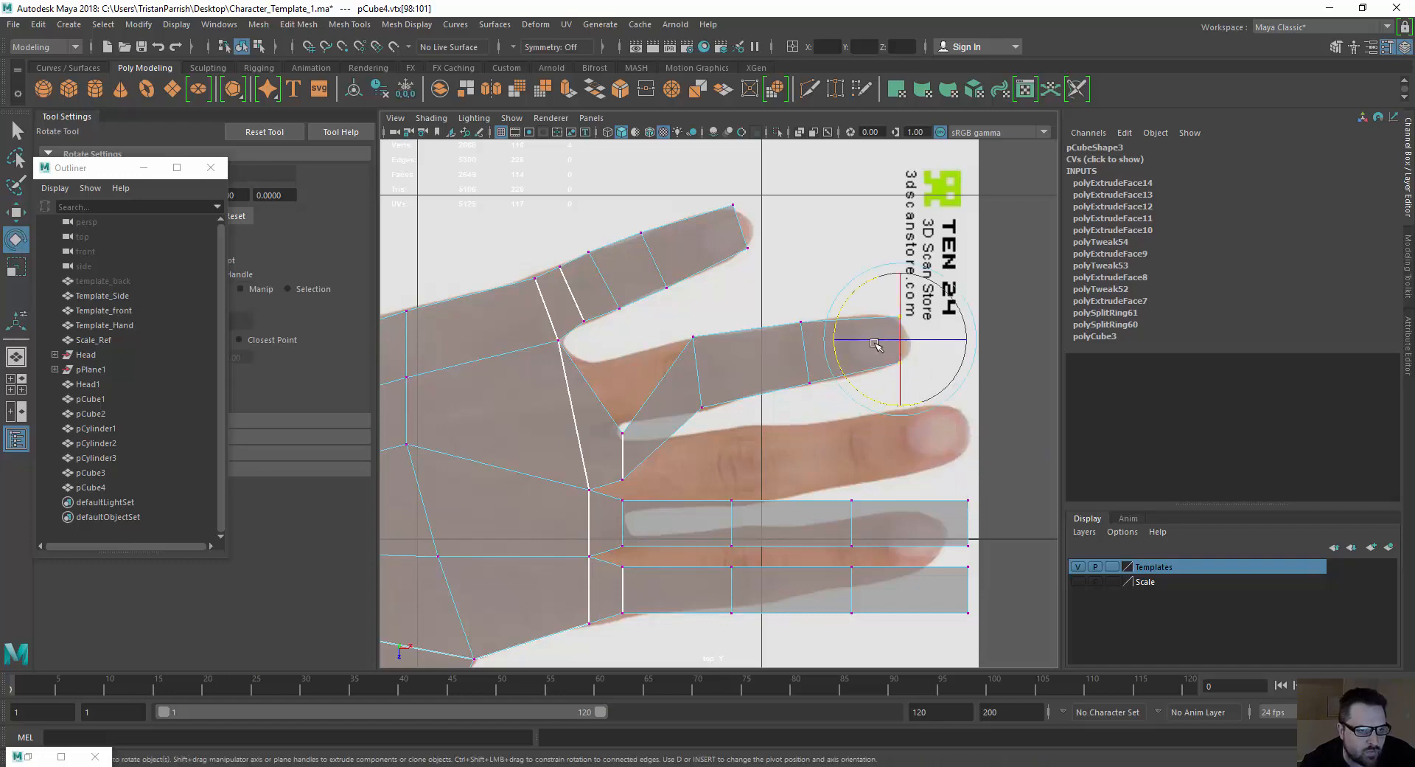
{"action": "key", "text": "w"}
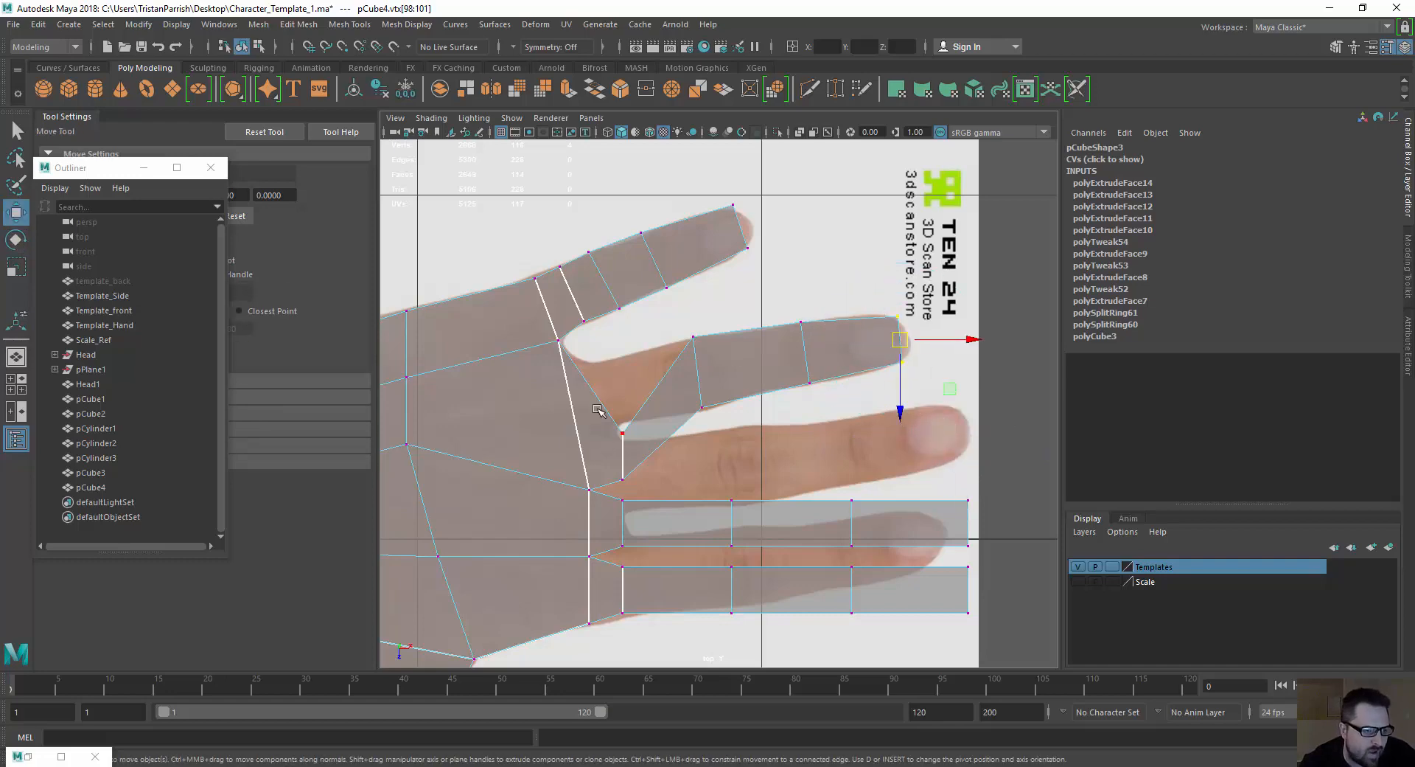
Move the ring finger's base vertices and the palm vertex between the ring and middle fingers onto the photo's webbing.
{"action": "left_click_drag", "start_coordinate": [632, 447], "coordinate": [582, 362]}
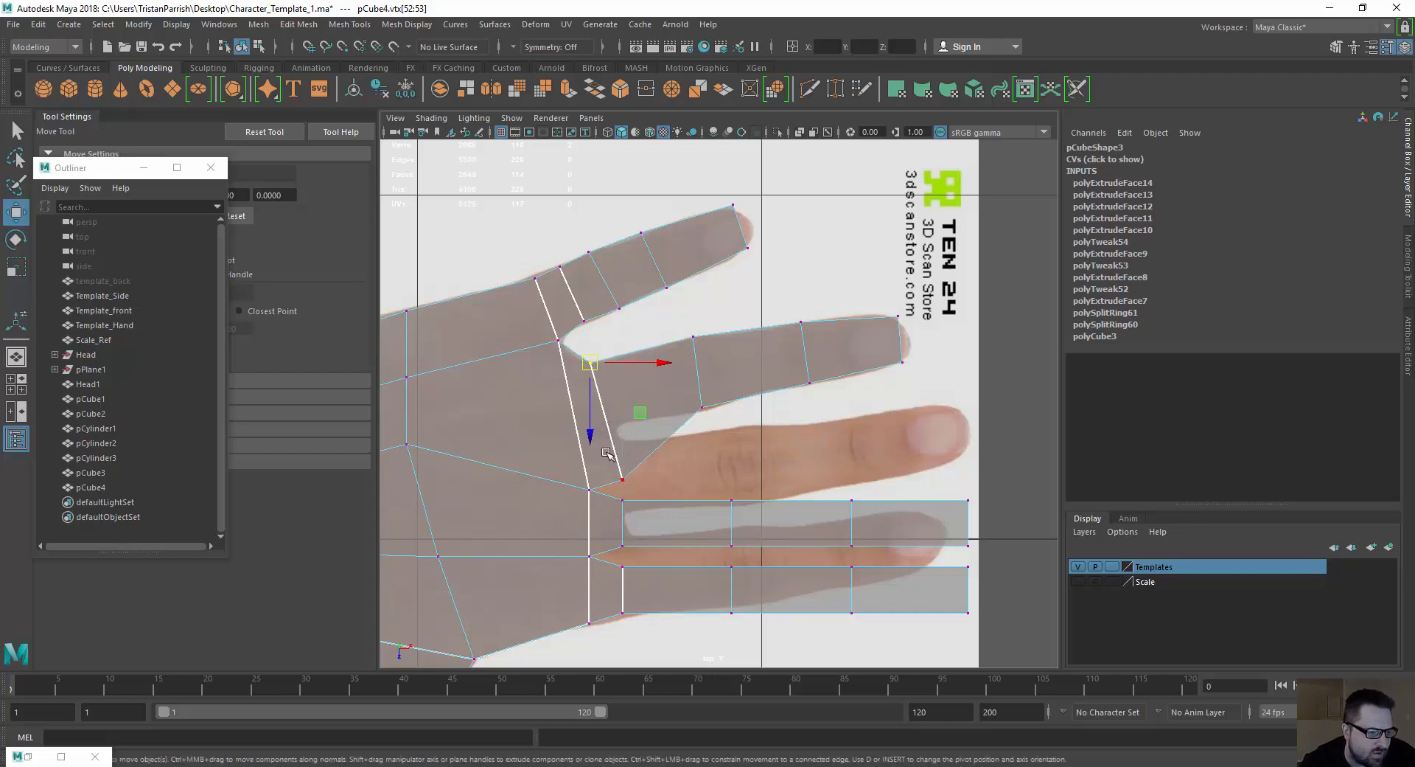
{"action": "left_click_drag", "start_coordinate": [607, 454], "coordinate": [624, 425]}
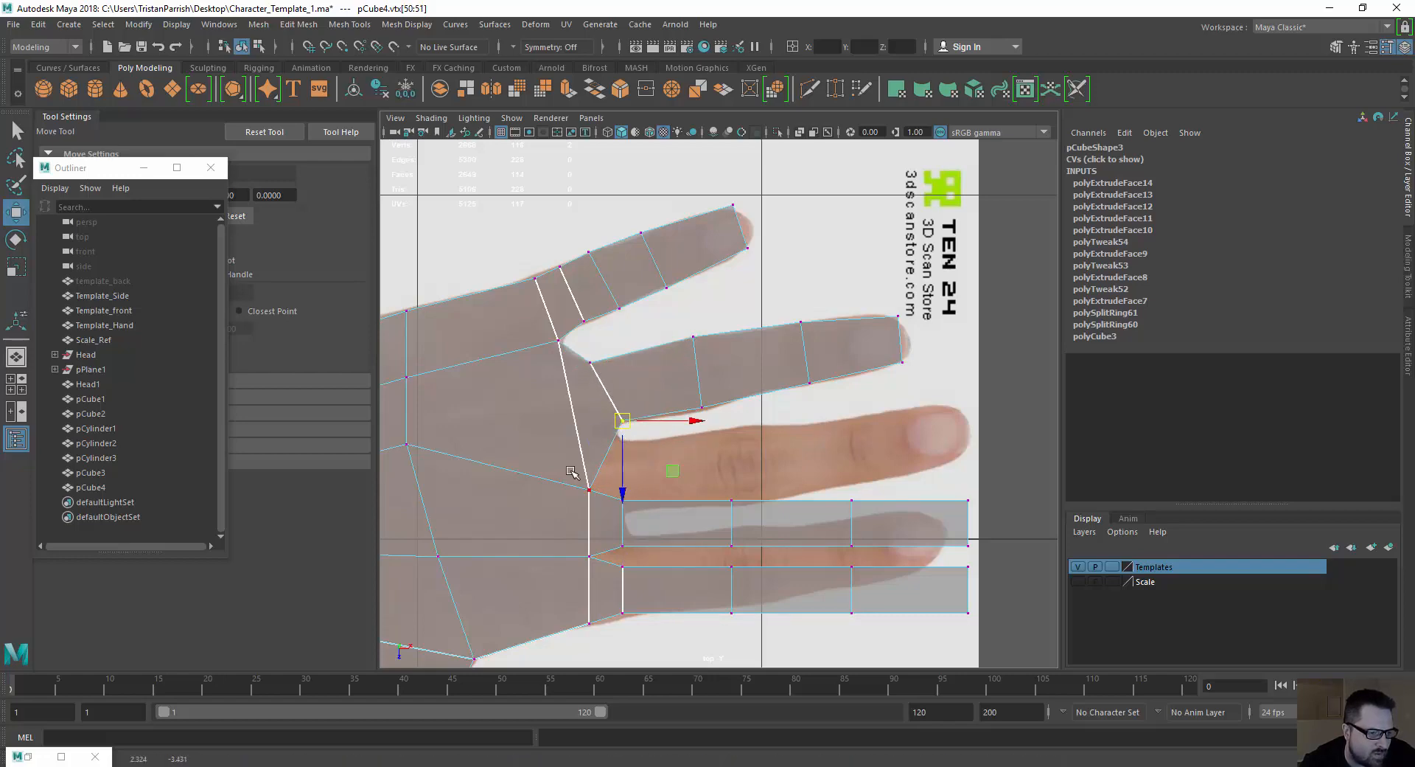
{"action": "left_click", "coordinate": [589, 489]}
{"action": "left_click_drag", "start_coordinate": [589, 489], "coordinate": [611, 435]}
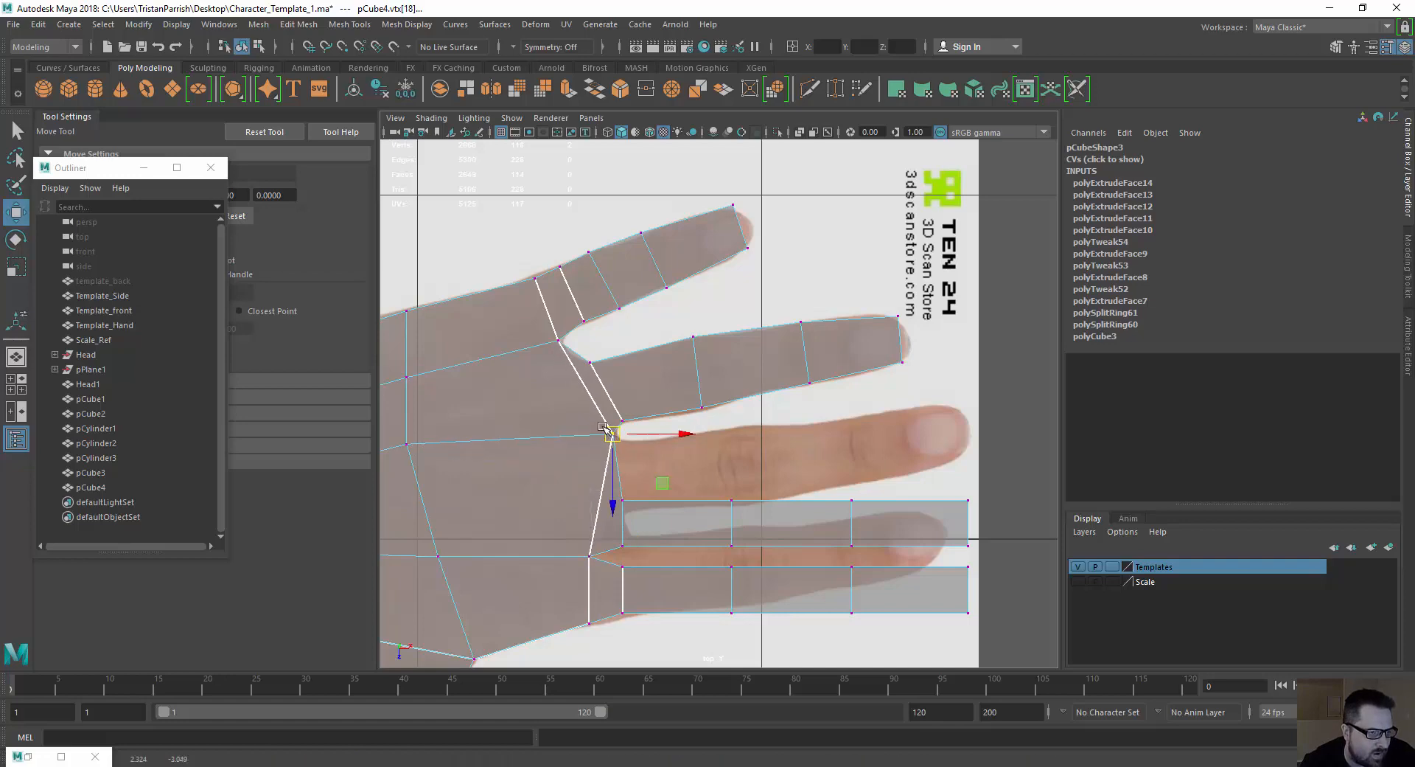
Shift the little finger's base vertices and the adjacent palm-edge vertex back toward the palm along the photo's outline.
{"action": "left_click_drag", "start_coordinate": [566, 285], "coordinate": [567, 331]}
{"action": "left_click", "coordinate": [536, 278]}
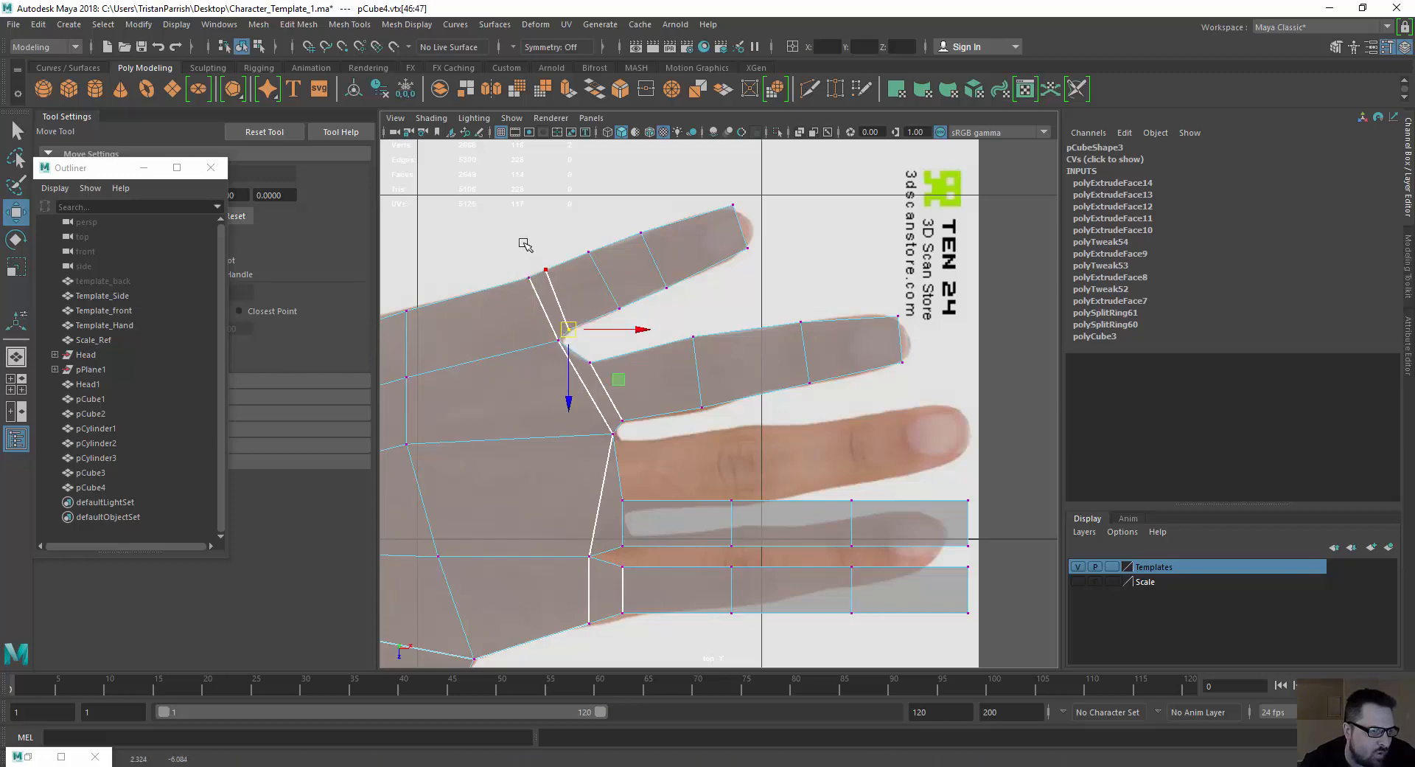
{"action": "left_click", "coordinate": [547, 272]}
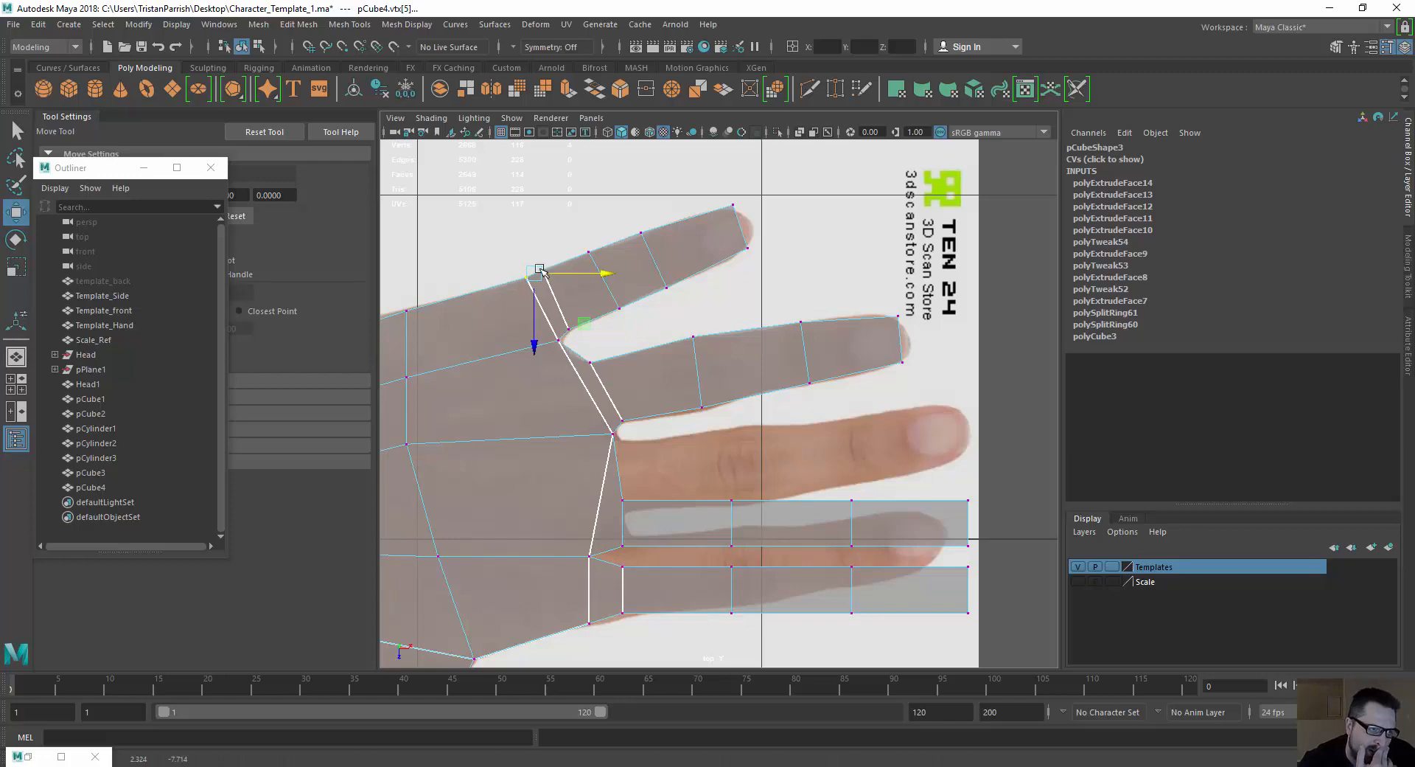
{"action": "mouse_move", "coordinate": [540, 271]}
{"action": "right_mouse_down"}
{"action": "mouse_move", "coordinate": [521, 252]}
{"action": "mouse_move", "coordinate": [557, 269]}
{"action": "mouse_move", "coordinate": [560, 253]}
{"action": "right_mouse_up"}
{"action": "left_click", "coordinate": [554, 278]}
{"action": "left_click_drag", "start_coordinate": [534, 282], "coordinate": [536, 274]}
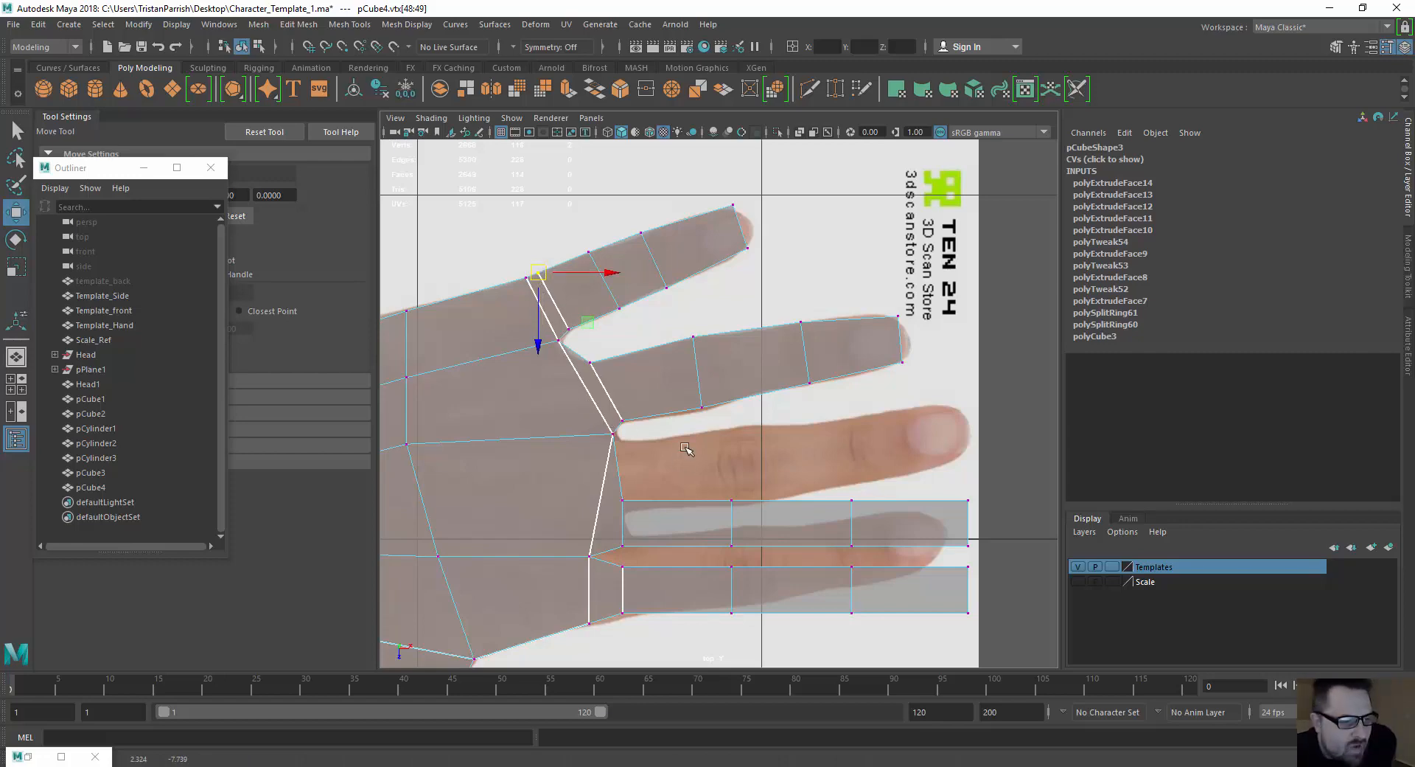
Move the middle finger's first-joint and base vertices onto both edges of the photo's middle finger.
{"action": "scroll", "coordinate": [686, 436], "scroll_direction": "up", "scroll_amount": 2}
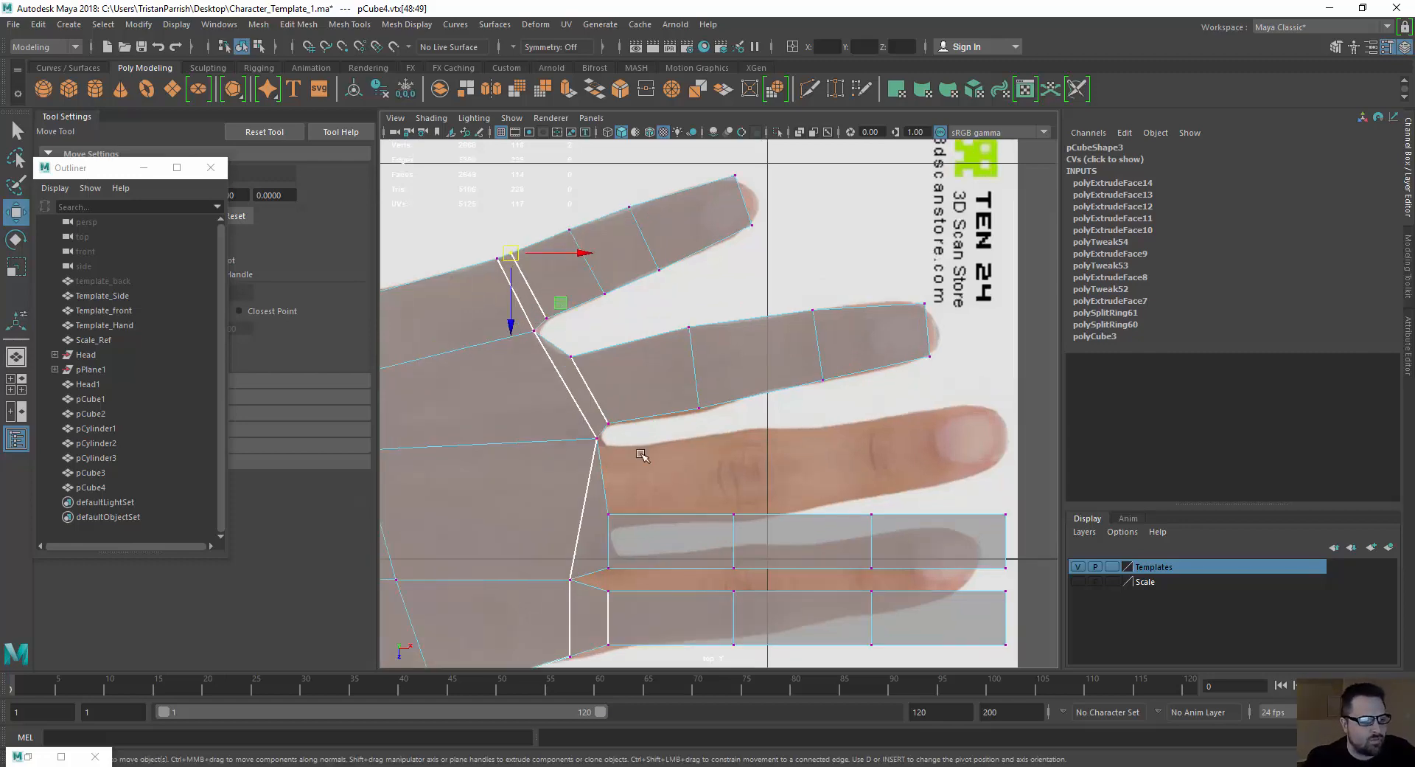
{"action": "left_click_drag", "start_coordinate": [748, 543], "coordinate": [722, 435]}
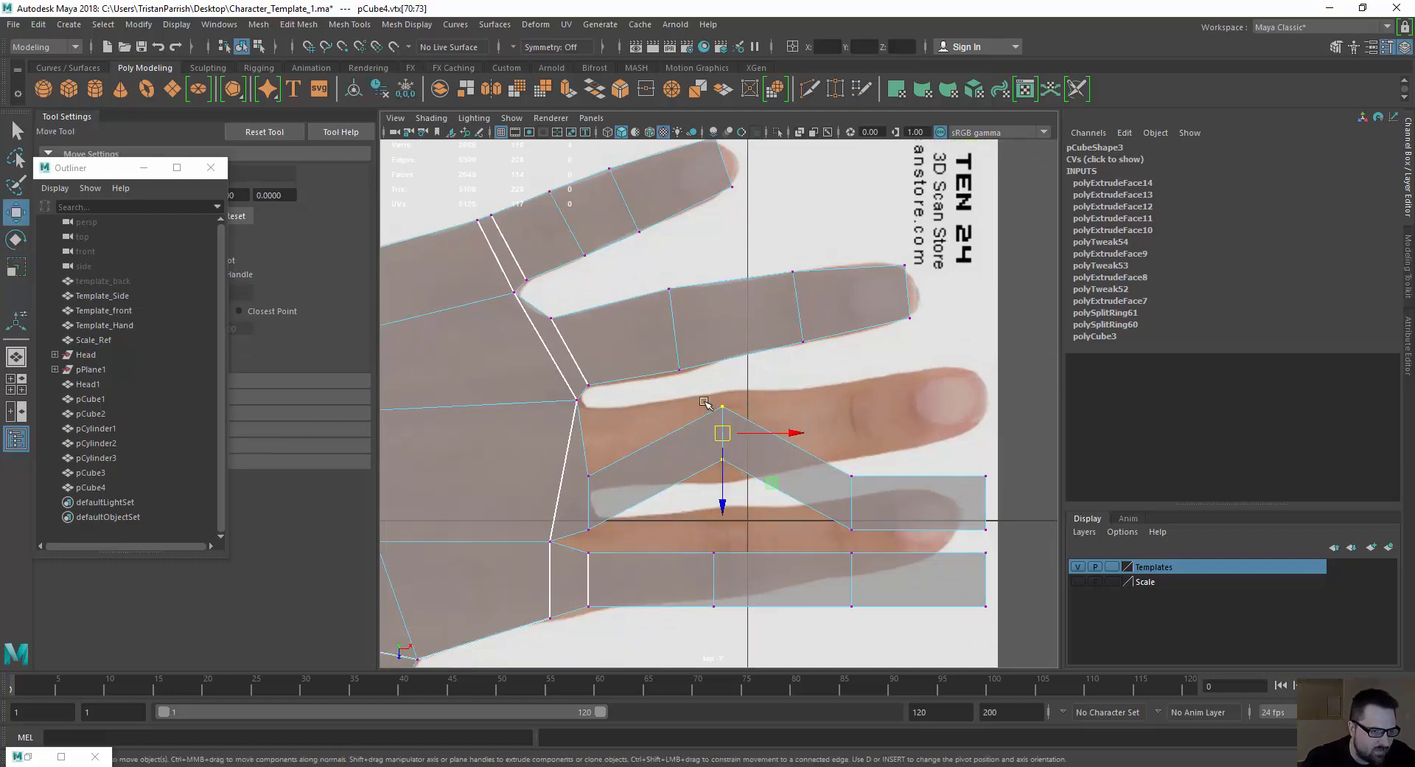
{"action": "left_click", "coordinate": [730, 412]}
{"action": "left_click_drag", "start_coordinate": [723, 442], "coordinate": [733, 477]}
{"action": "middle_click_drag", "start_coordinate": [672, 452], "coordinate": [675, 467]}
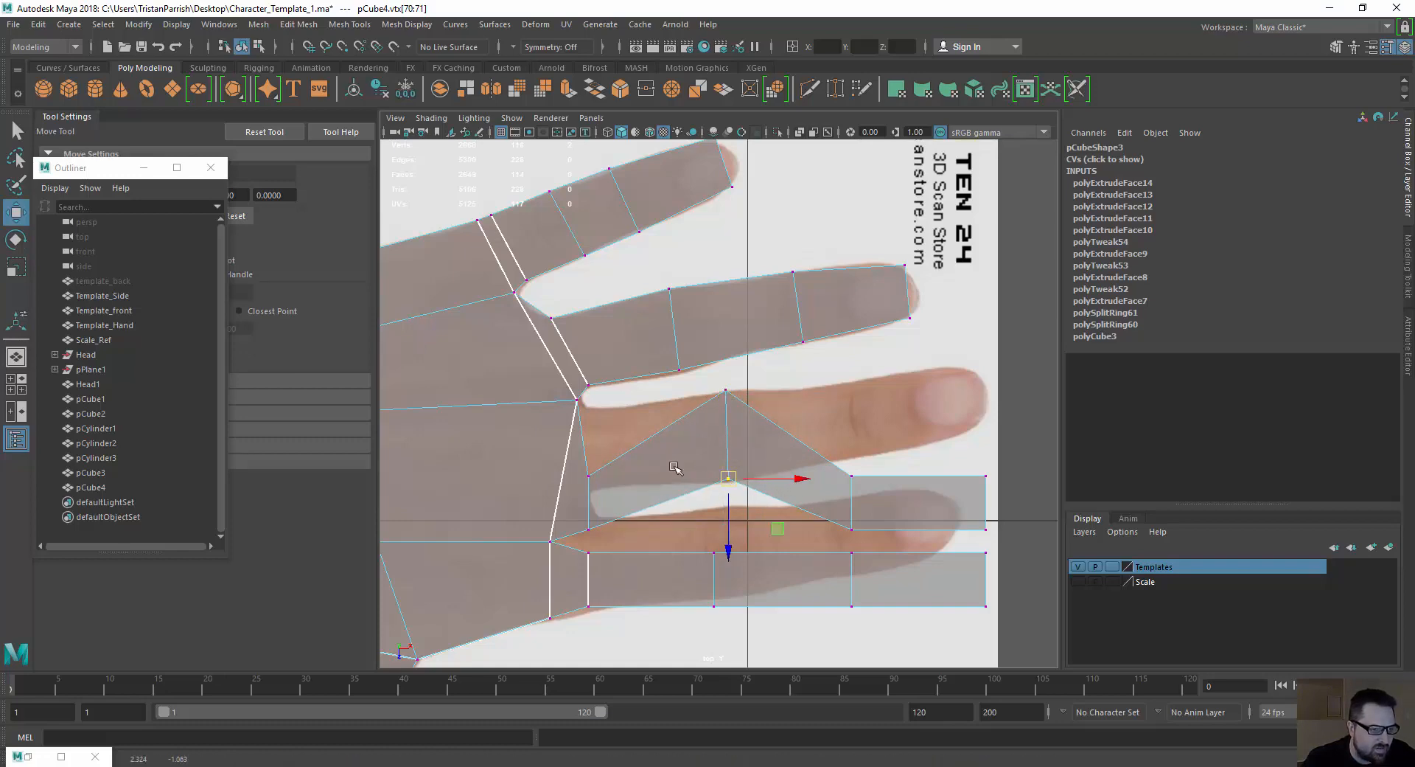
{"action": "left_click_drag", "start_coordinate": [575, 461], "coordinate": [579, 411]}
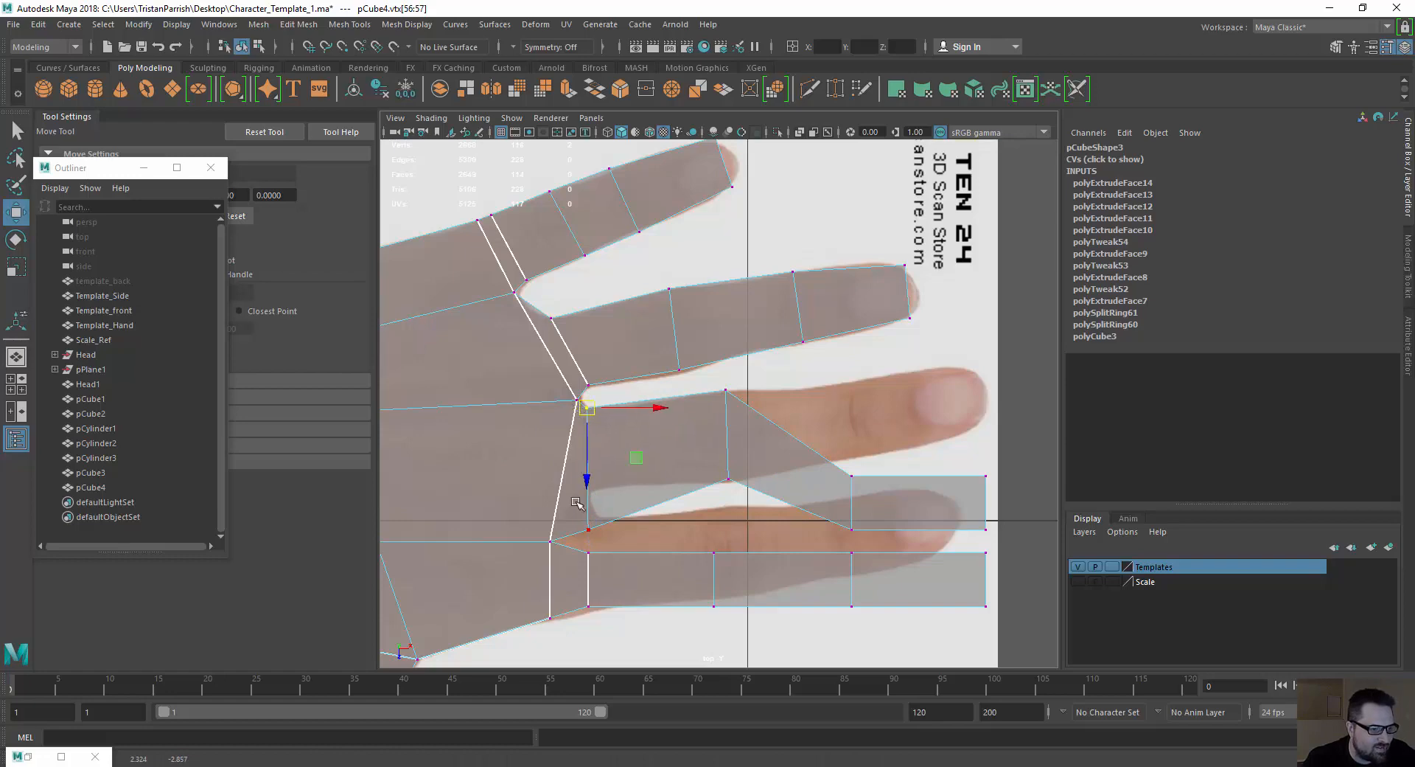
{"action": "left_click_drag", "start_coordinate": [577, 516], "coordinate": [597, 492]}
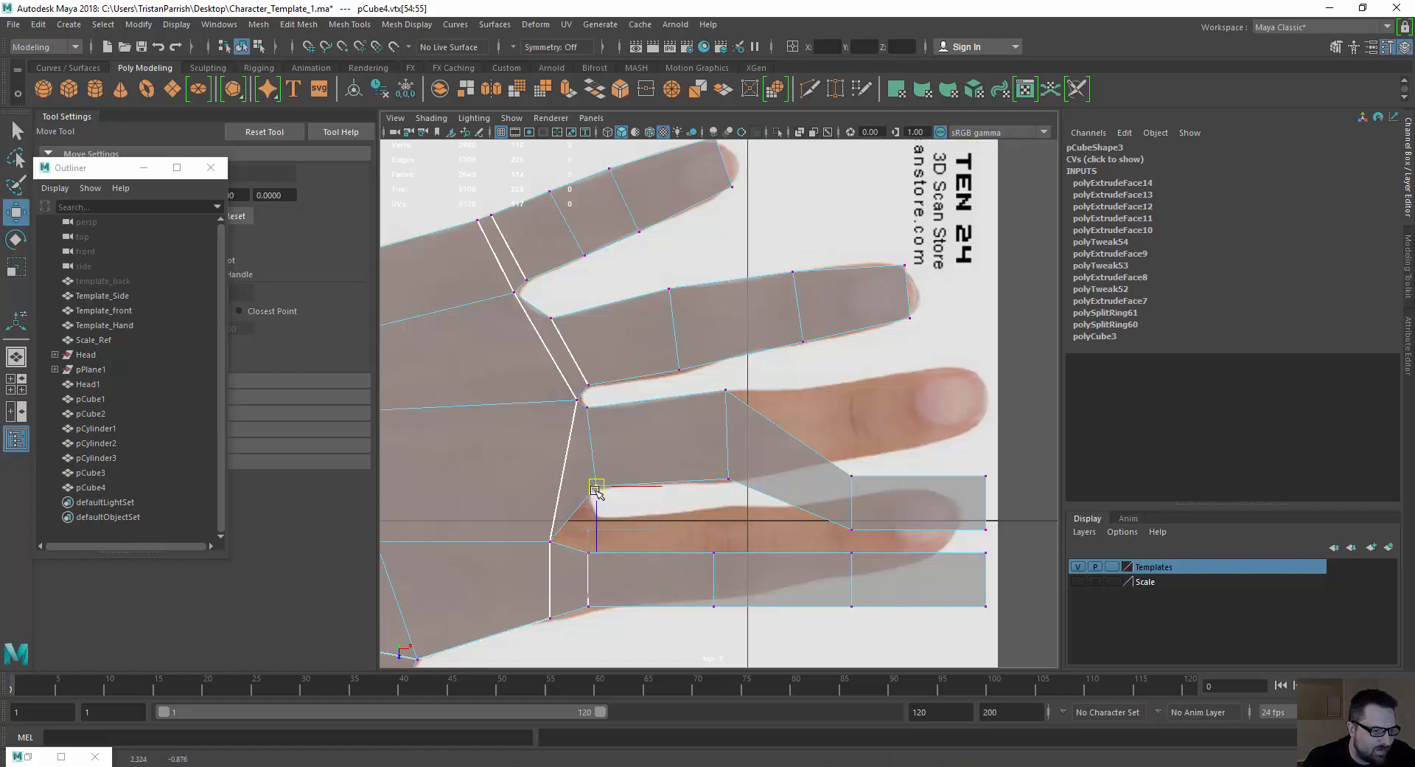
Move the index finger's base and first-joint vertices and the palm vertex beside the middle finger onto the photo's outline.
{"action": "left_click_drag", "start_coordinate": [528, 521], "coordinate": [597, 518]}
{"action": "mouse_move", "coordinate": [578, 594]}
{"action": "left_mouse_down"}
{"action": "mouse_move", "coordinate": [608, 628]}
{"action": "mouse_move", "coordinate": [593, 615]}
{"action": "left_mouse_up"}
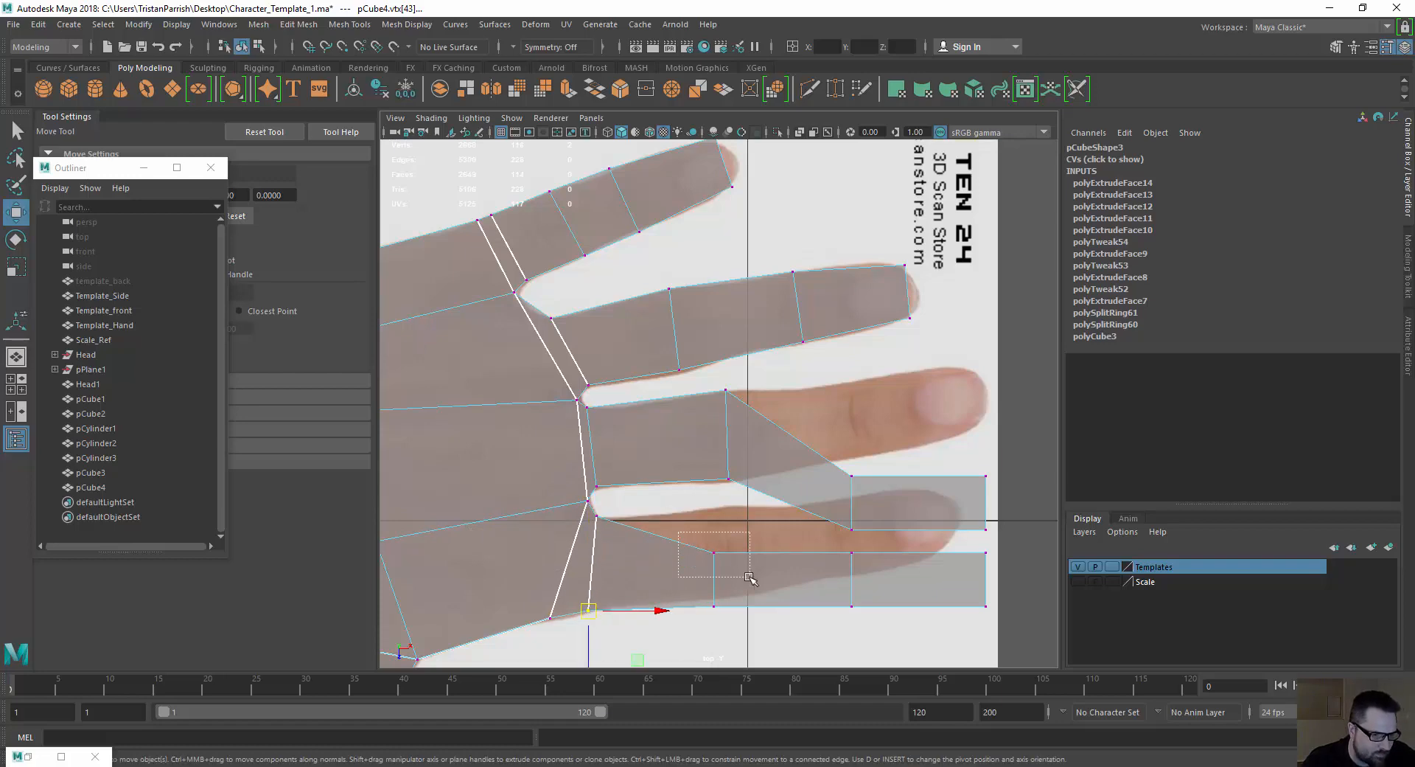
{"action": "left_click", "coordinate": [713, 552]}
{"action": "left_click_drag", "start_coordinate": [714, 552], "coordinate": [731, 510]}
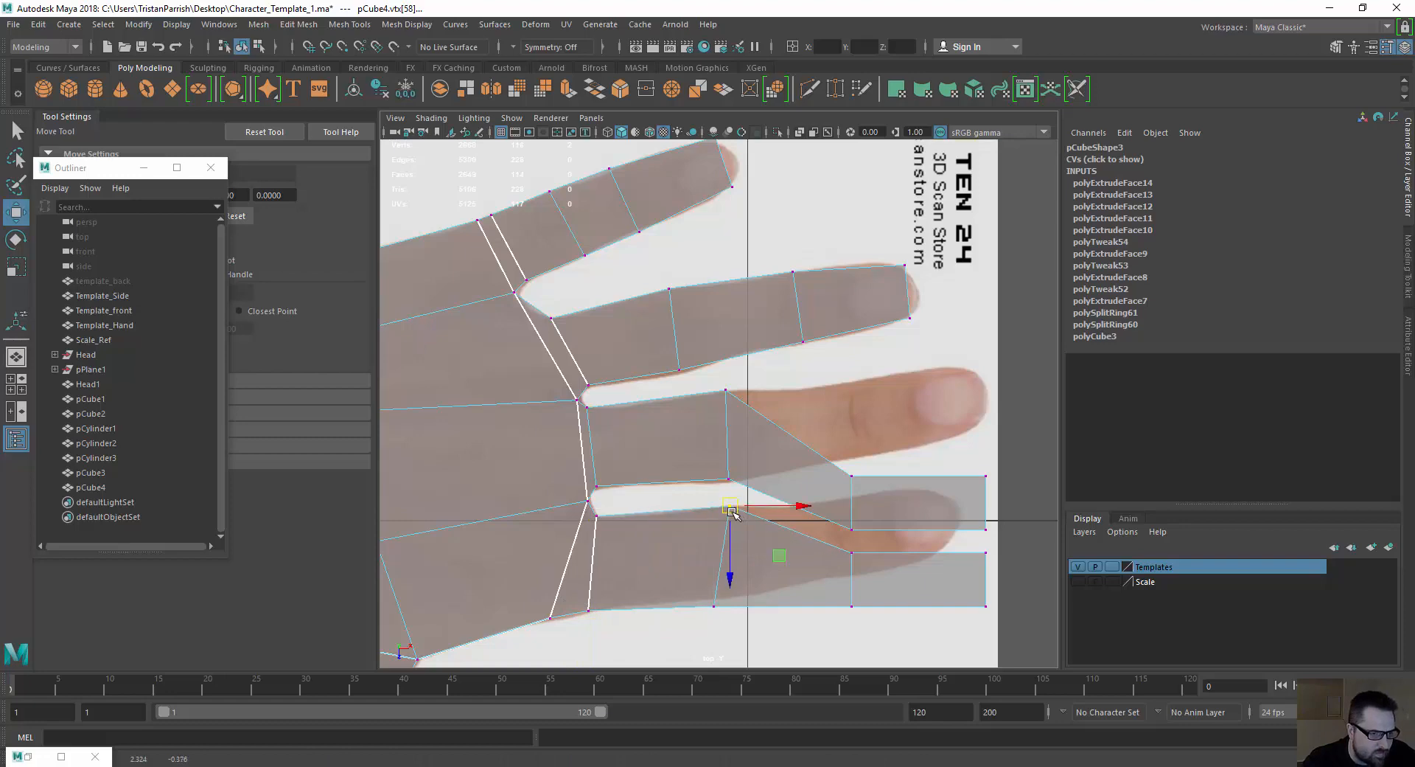
{"action": "left_click", "coordinate": [713, 606]}
{"action": "left_click_drag", "start_coordinate": [713, 606], "coordinate": [741, 597]}
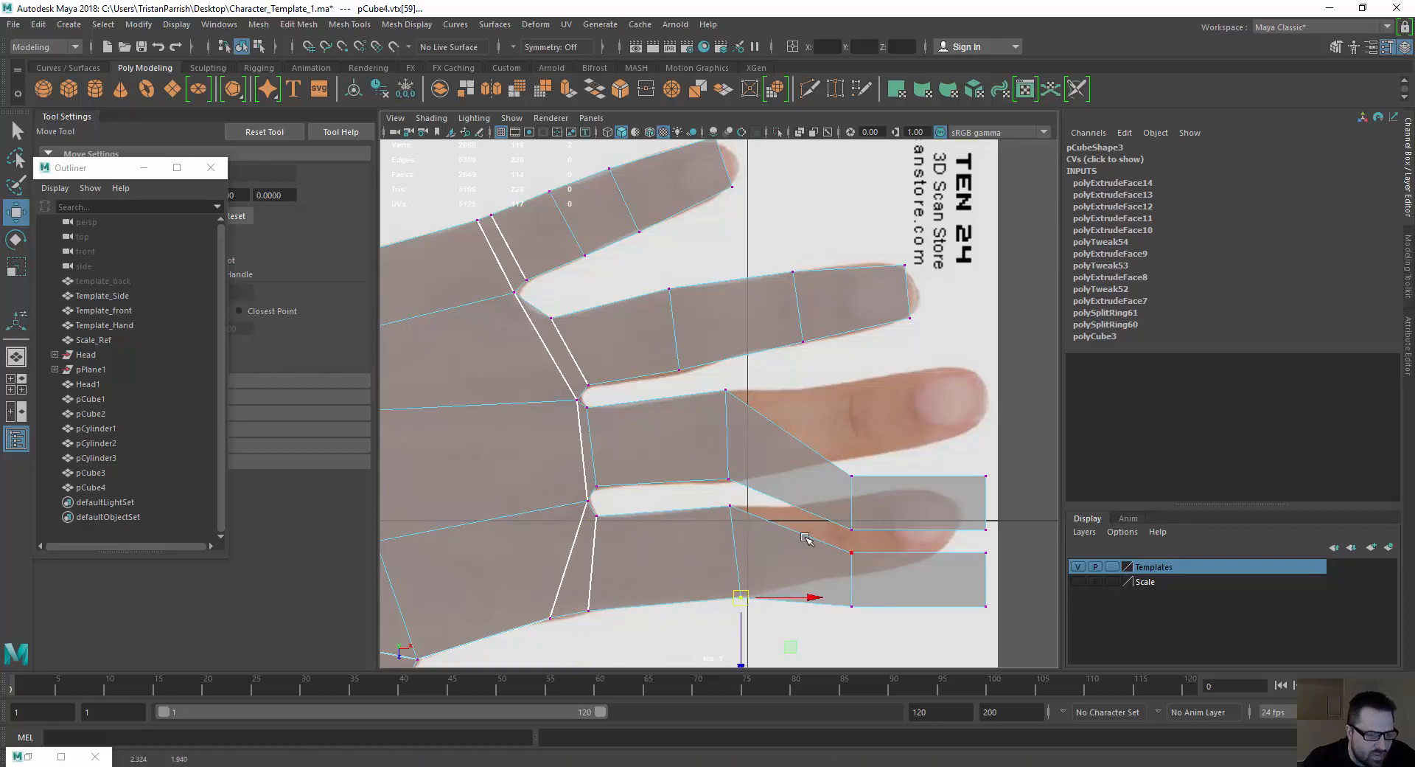
Move the middle finger's outer-joint and end vertices onto the photo's outline up to its fingertip.
{"action": "middle_click_drag", "start_coordinate": [826, 485], "coordinate": [713, 426]}
{"action": "left_click_drag", "start_coordinate": [740, 452], "coordinate": [742, 453]}
{"action": "left_click_drag", "start_coordinate": [721, 439], "coordinate": [722, 343]}
{"action": "left_click_drag", "start_coordinate": [724, 499], "coordinate": [724, 500]}
{"action": "left_click_drag", "start_coordinate": [721, 492], "coordinate": [732, 423]}
{"action": "left_click_drag", "start_coordinate": [864, 426], "coordinate": [827, 329]}
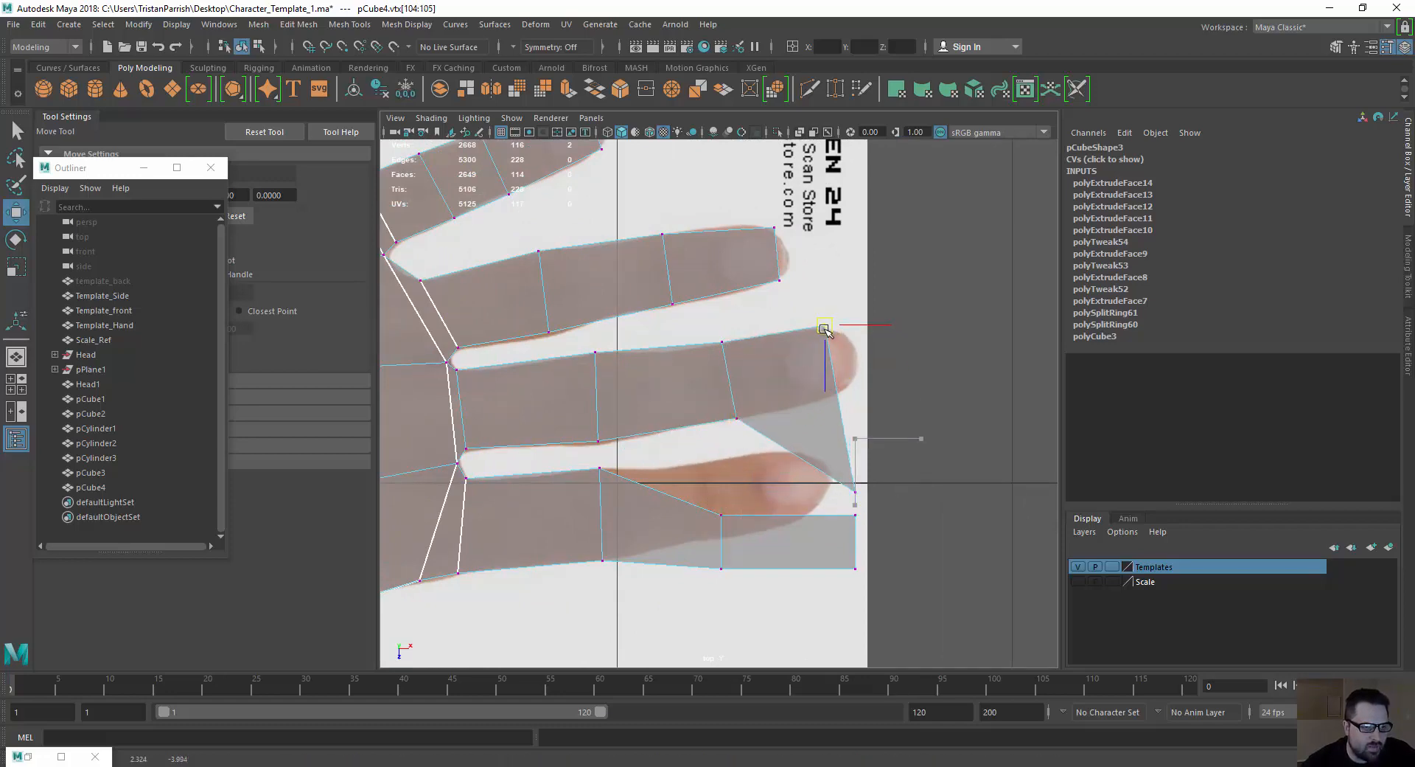
{"action": "left_click_drag", "start_coordinate": [864, 501], "coordinate": [848, 484]}
{"action": "left_click_drag", "start_coordinate": [859, 500], "coordinate": [840, 400]}
Move the index finger's outer-joint and end vertices onto both edges of the photo's index finger.
{"action": "left_click_drag", "start_coordinate": [705, 494], "coordinate": [737, 532]}
{"action": "left_click_drag", "start_coordinate": [716, 513], "coordinate": [705, 462]}
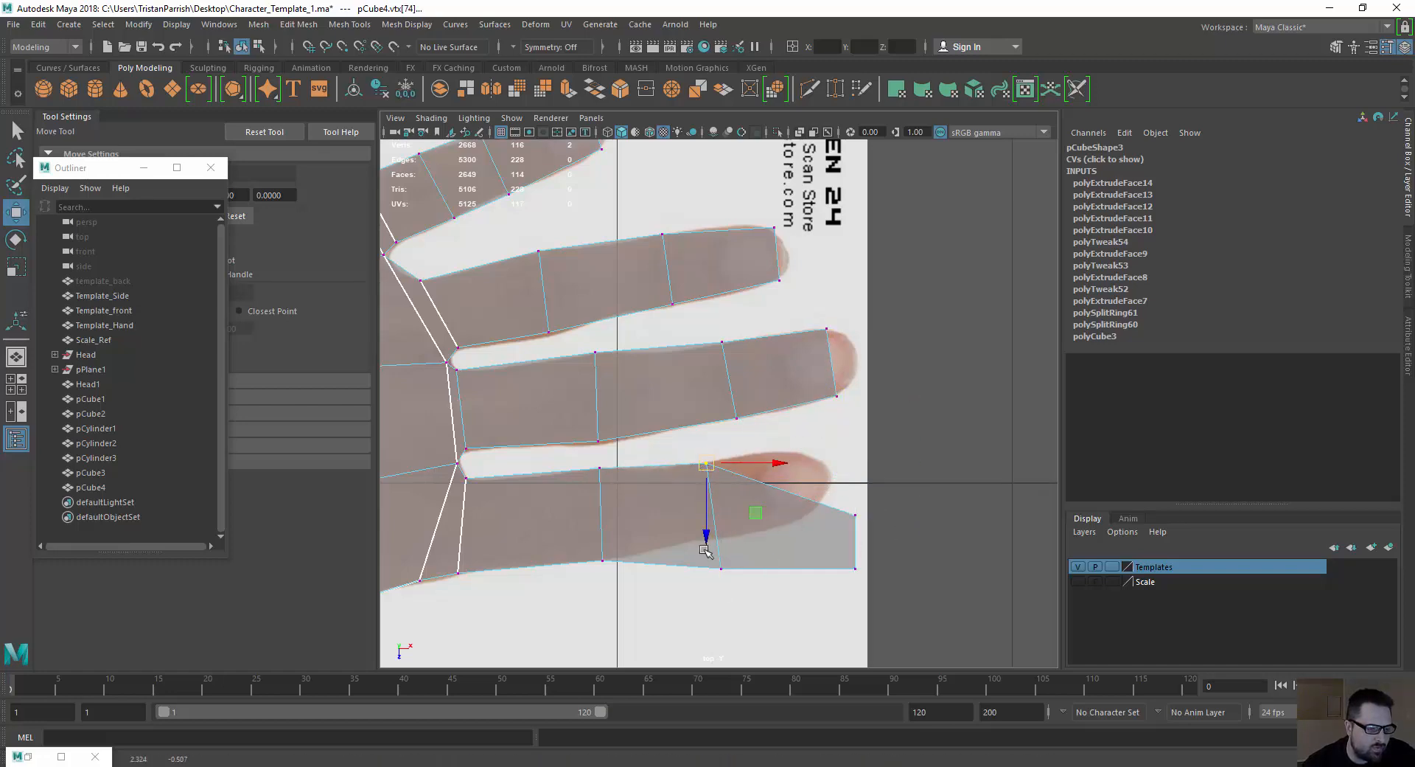
{"action": "left_click", "coordinate": [721, 568]}
{"action": "left_click_drag", "start_coordinate": [721, 567], "coordinate": [719, 542]}
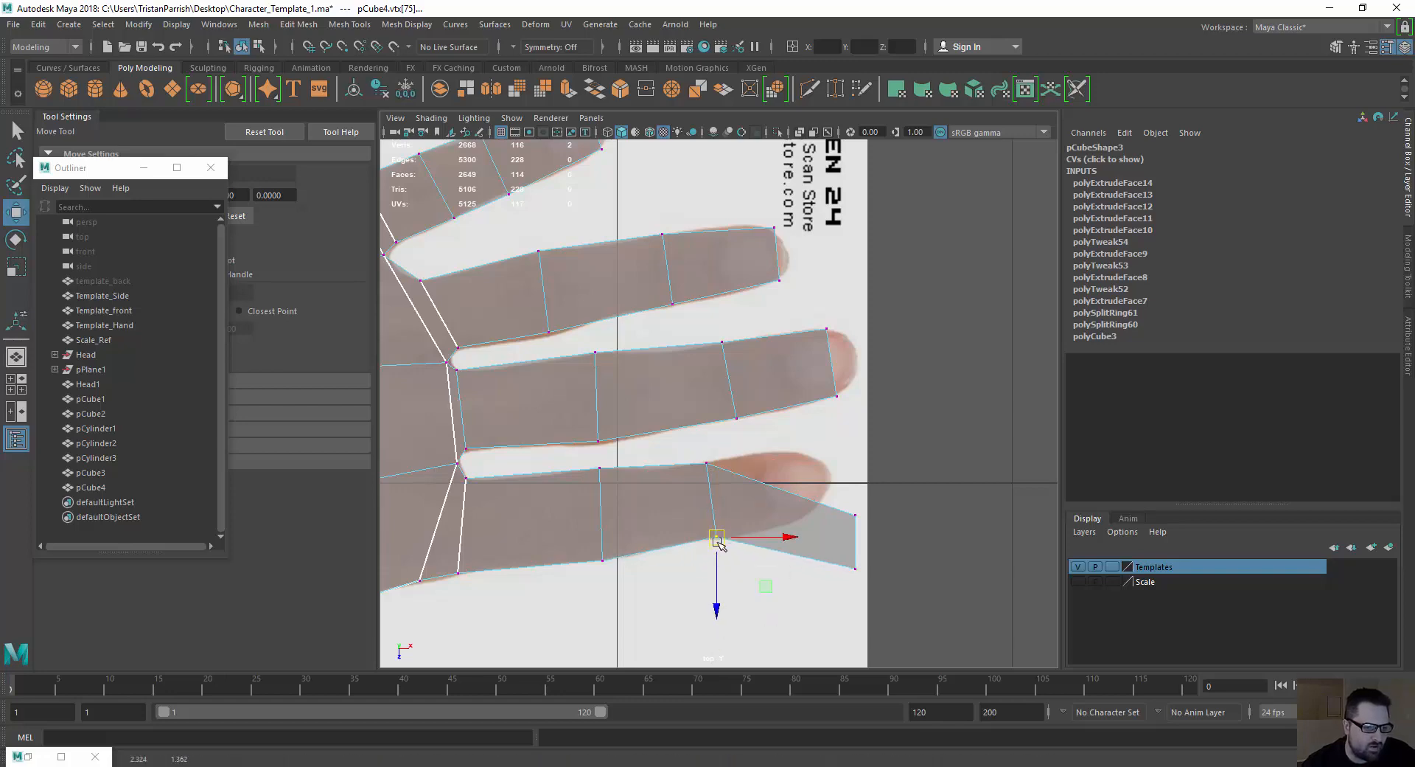
{"action": "left_click", "coordinate": [855, 515]}
{"action": "left_click_drag", "start_coordinate": [855, 515], "coordinate": [807, 461]}
{"action": "left_click", "coordinate": [856, 569]}
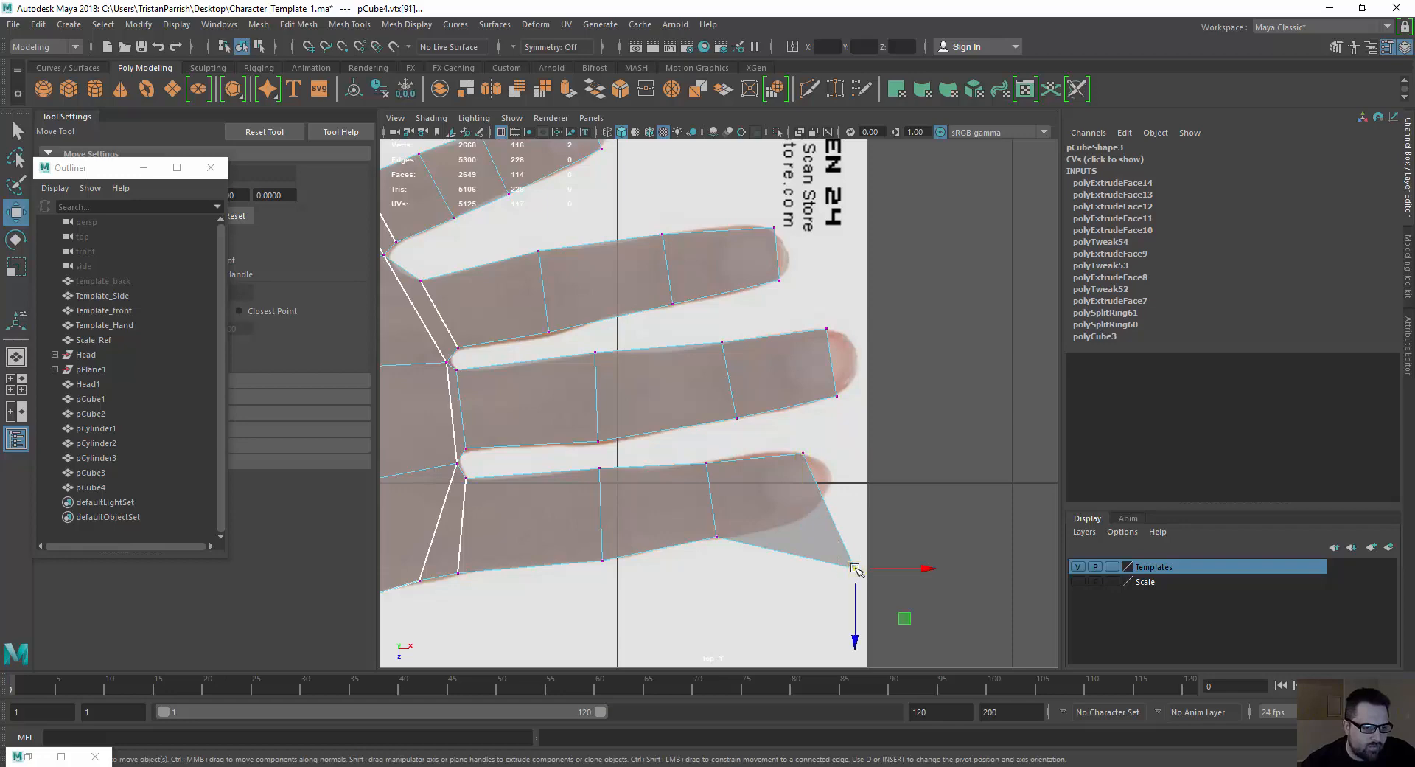
{"action": "left_click_drag", "start_coordinate": [855, 568], "coordinate": [821, 511]}
Extrude only the ring finger's end face outward to the photo's fingertip, with a Translate X of 0.307.
{"action": "scroll", "coordinate": [744, 488], "scroll_direction": "down", "scroll_amount": 4}
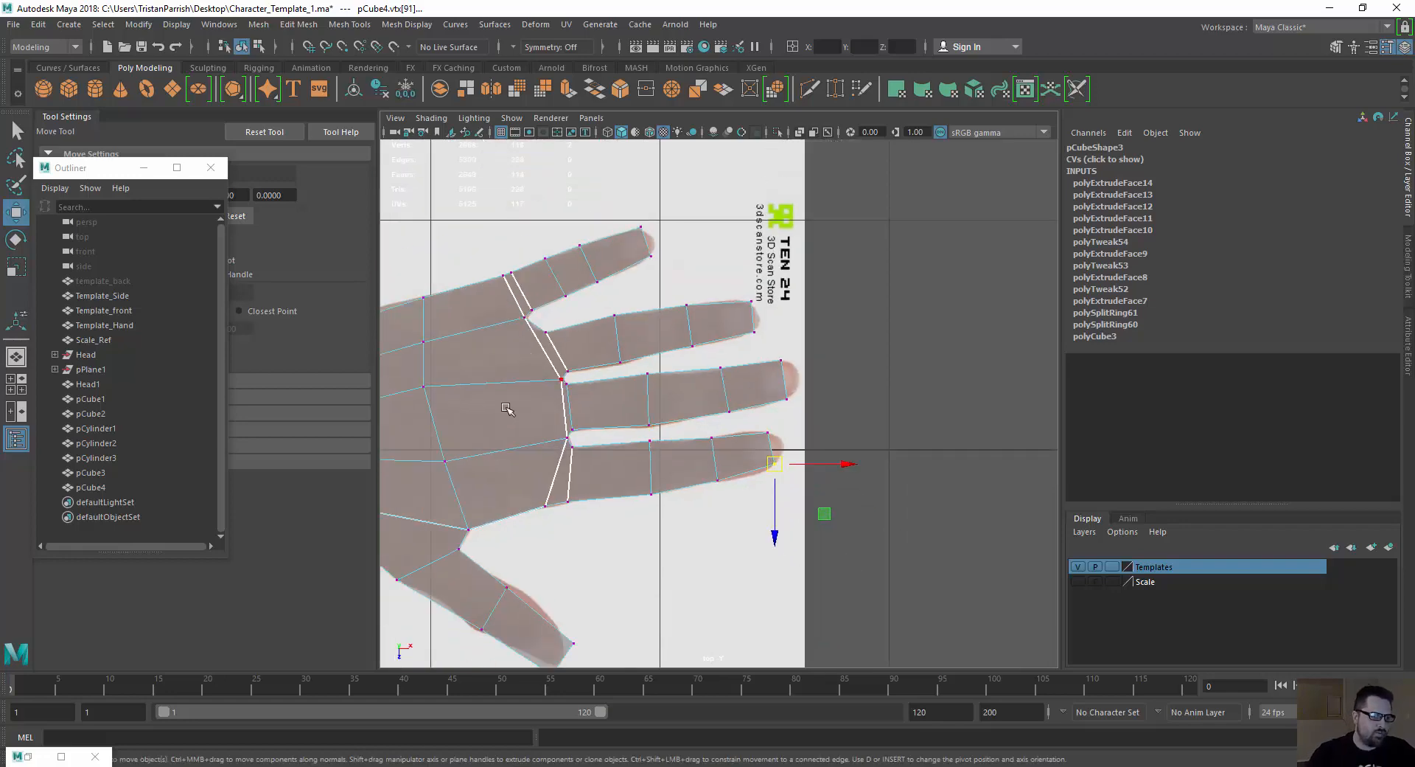
{"action": "scroll", "coordinate": [646, 377], "scroll_direction": "up", "scroll_amount": 5}
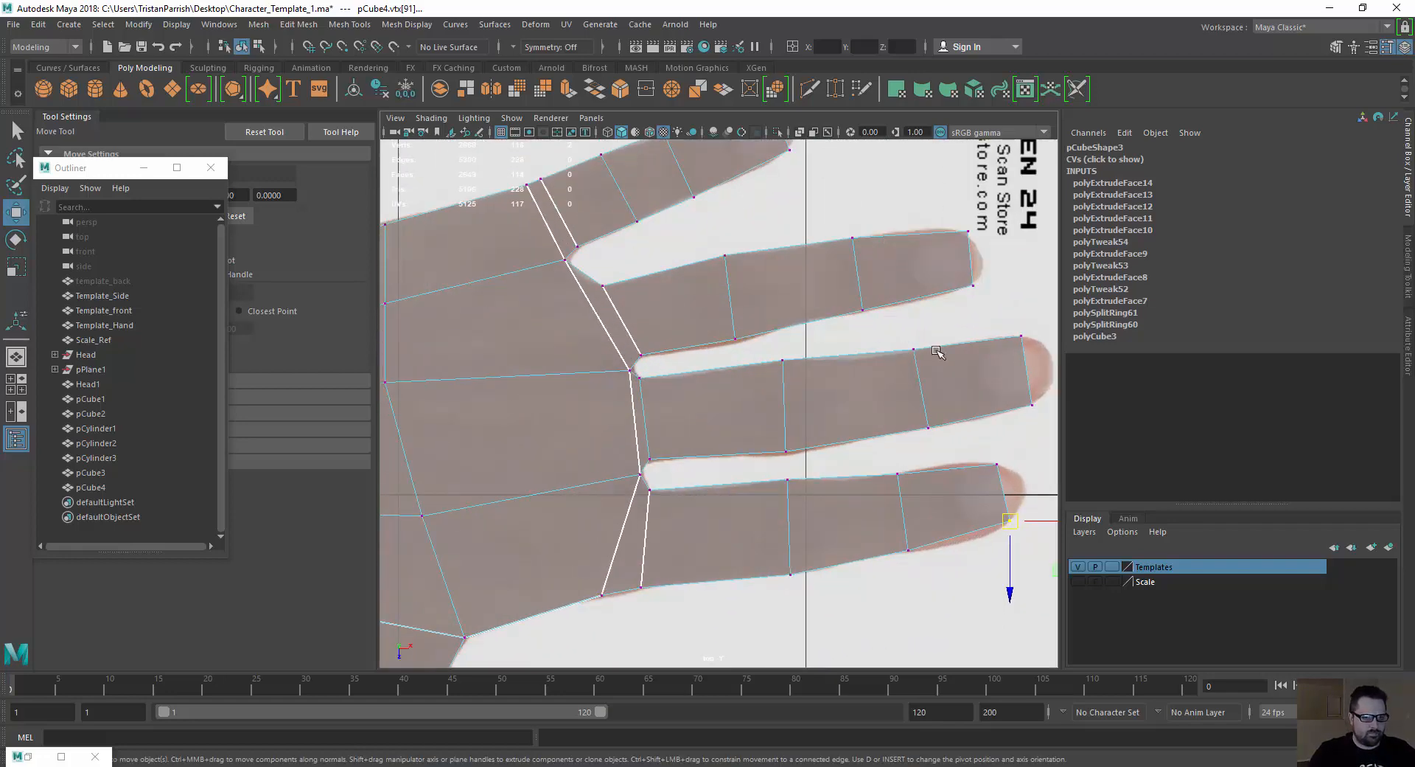
{"action": "right_click_drag", "start_coordinate": [684, 282], "coordinate": [685, 316]}
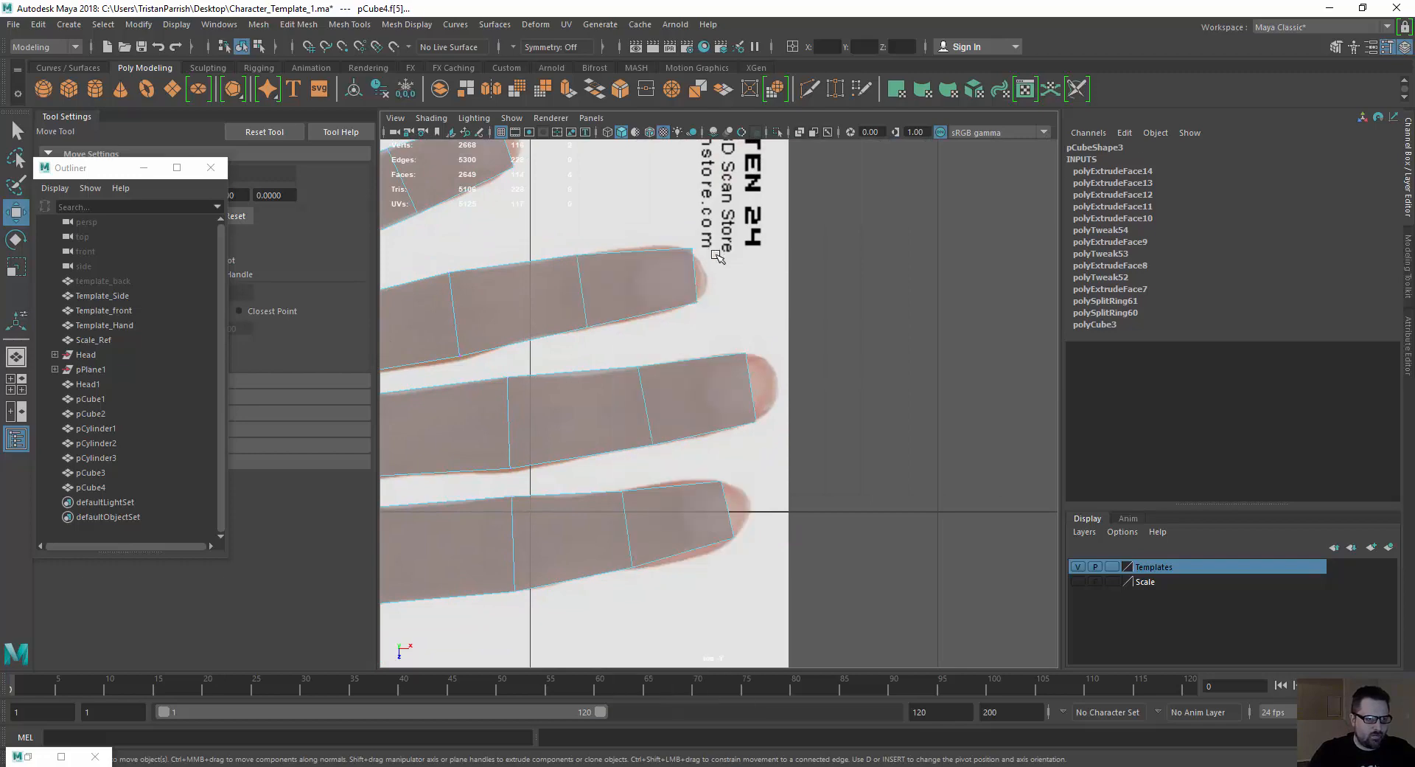
{"action": "left_click", "coordinate": [673, 285]}
{"action": "left_click_drag", "start_coordinate": [608, 230], "coordinate": [652, 341], "text": "ctrl"}
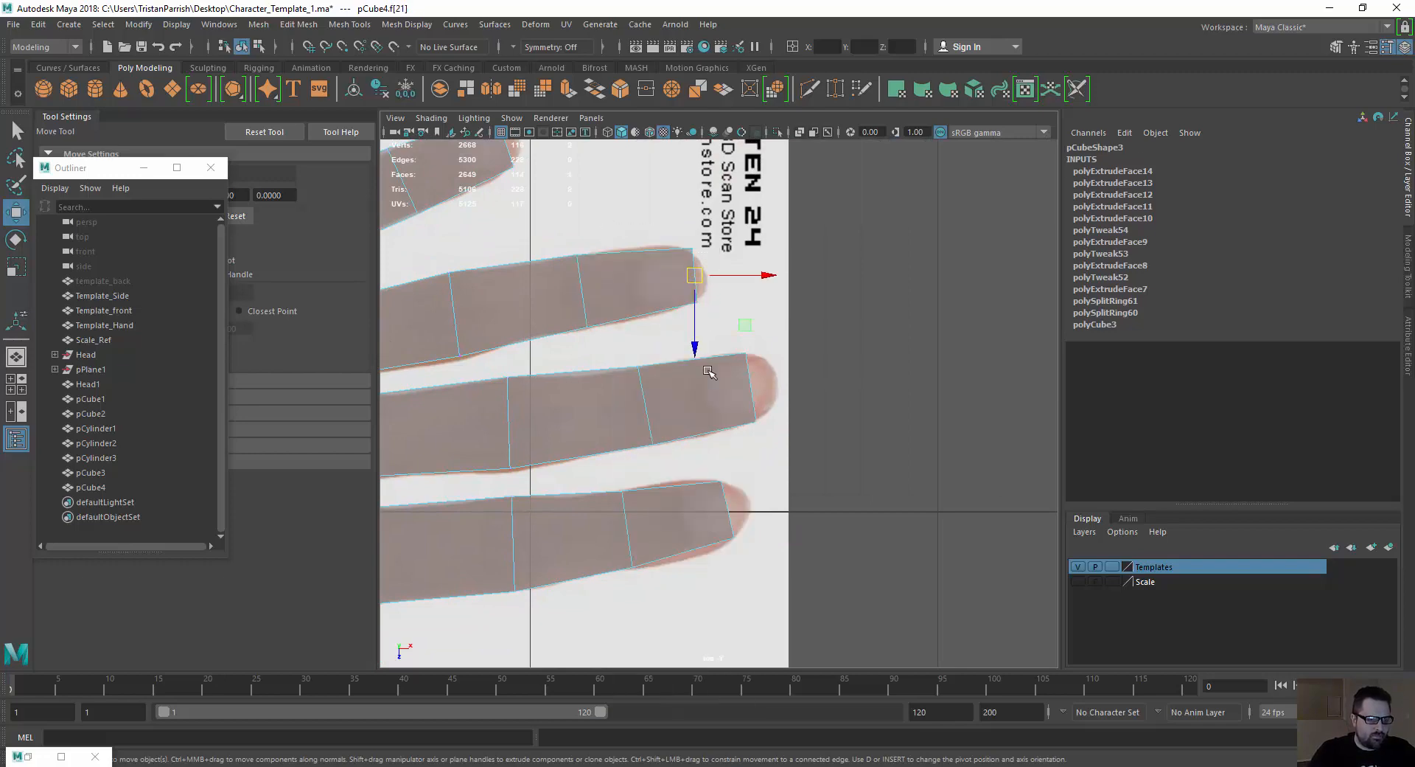
{"action": "left_click", "coordinate": [568, 91]}
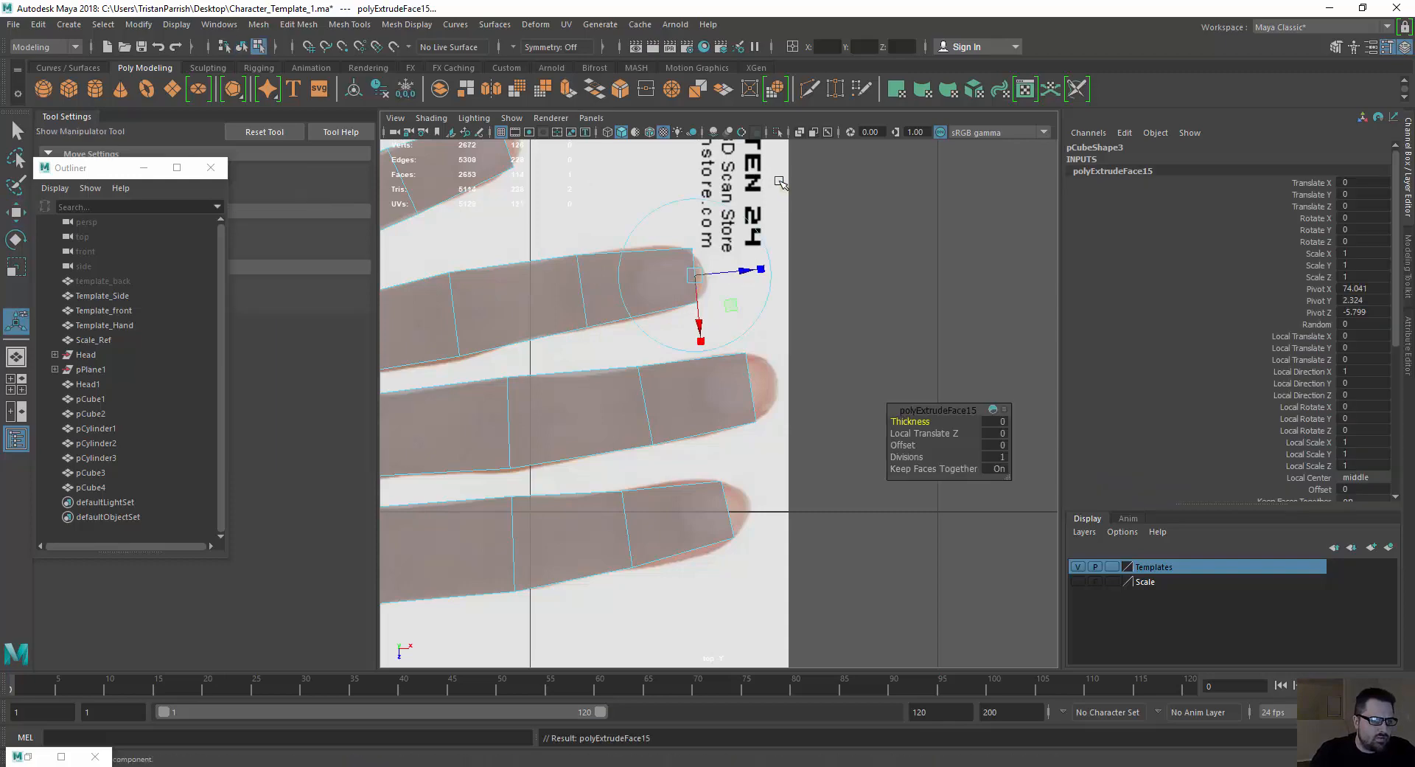
{"action": "left_click_drag", "start_coordinate": [744, 270], "coordinate": [759, 273]}
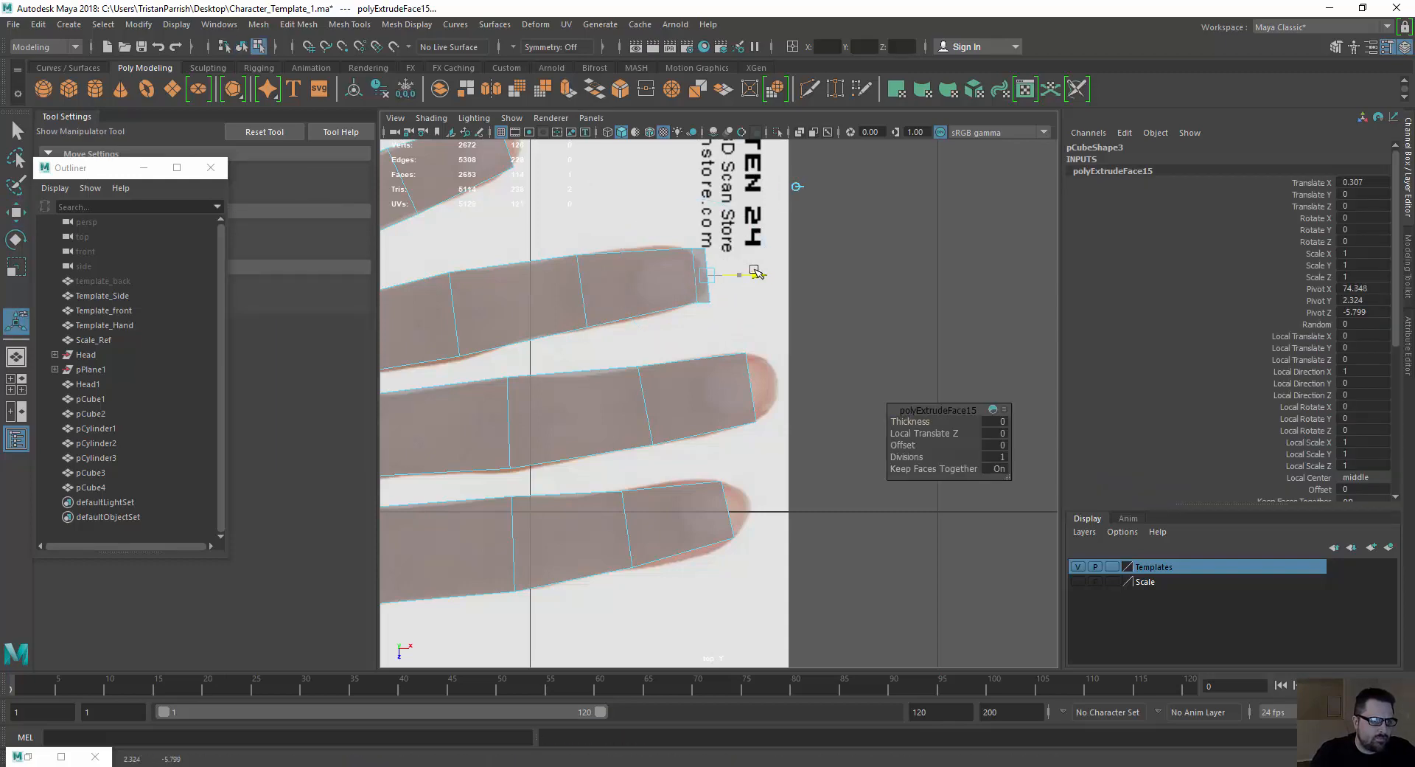
Scale the ring finger's extruded tip narrower and shift the previous end vertices on its little-finger side back toward the palm.
{"action": "key", "text": "r"}
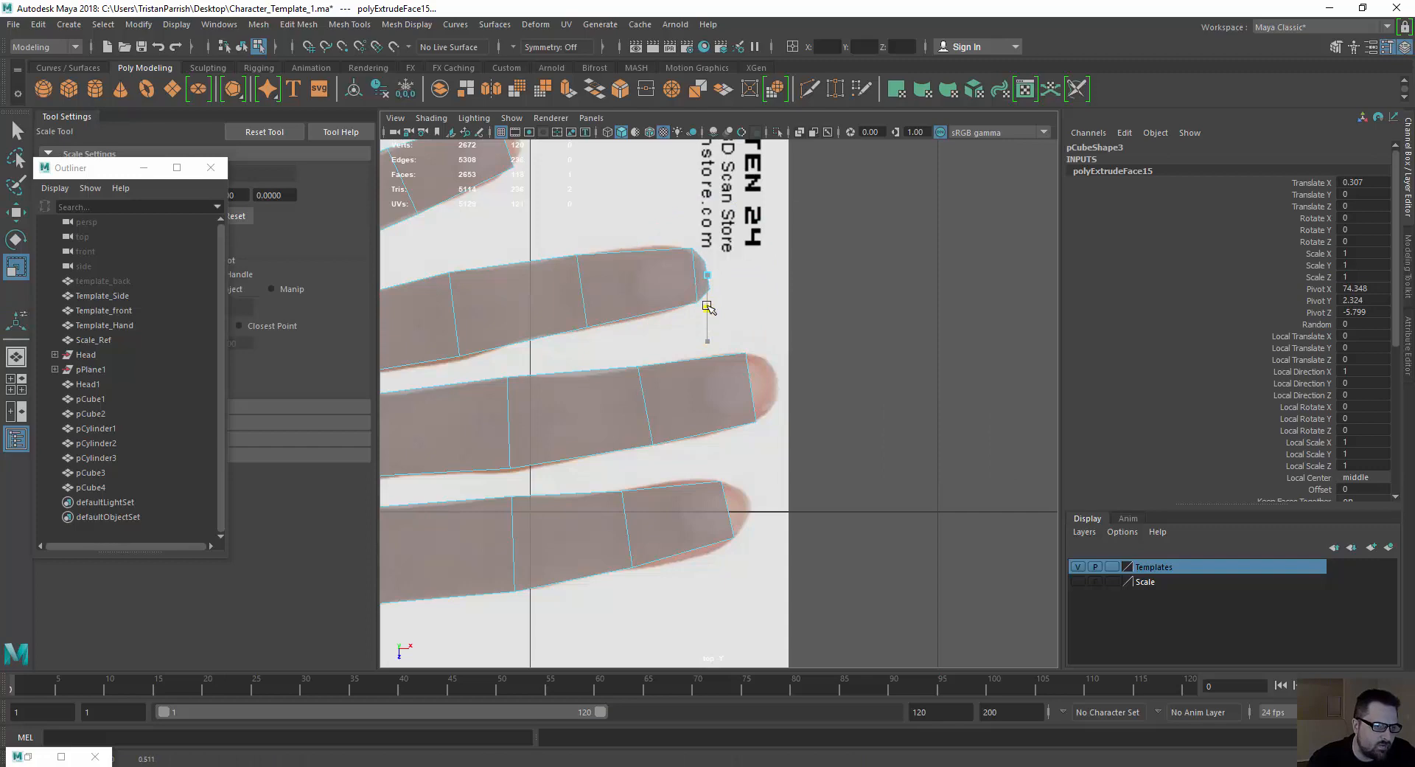
{"action": "key", "text": "w"}
{"action": "right_click_drag", "start_coordinate": [665, 258], "coordinate": [601, 253]}
{"action": "left_click_drag", "start_coordinate": [652, 237], "coordinate": [698, 267]}
{"action": "left_click_drag", "start_coordinate": [693, 253], "coordinate": [682, 254]}
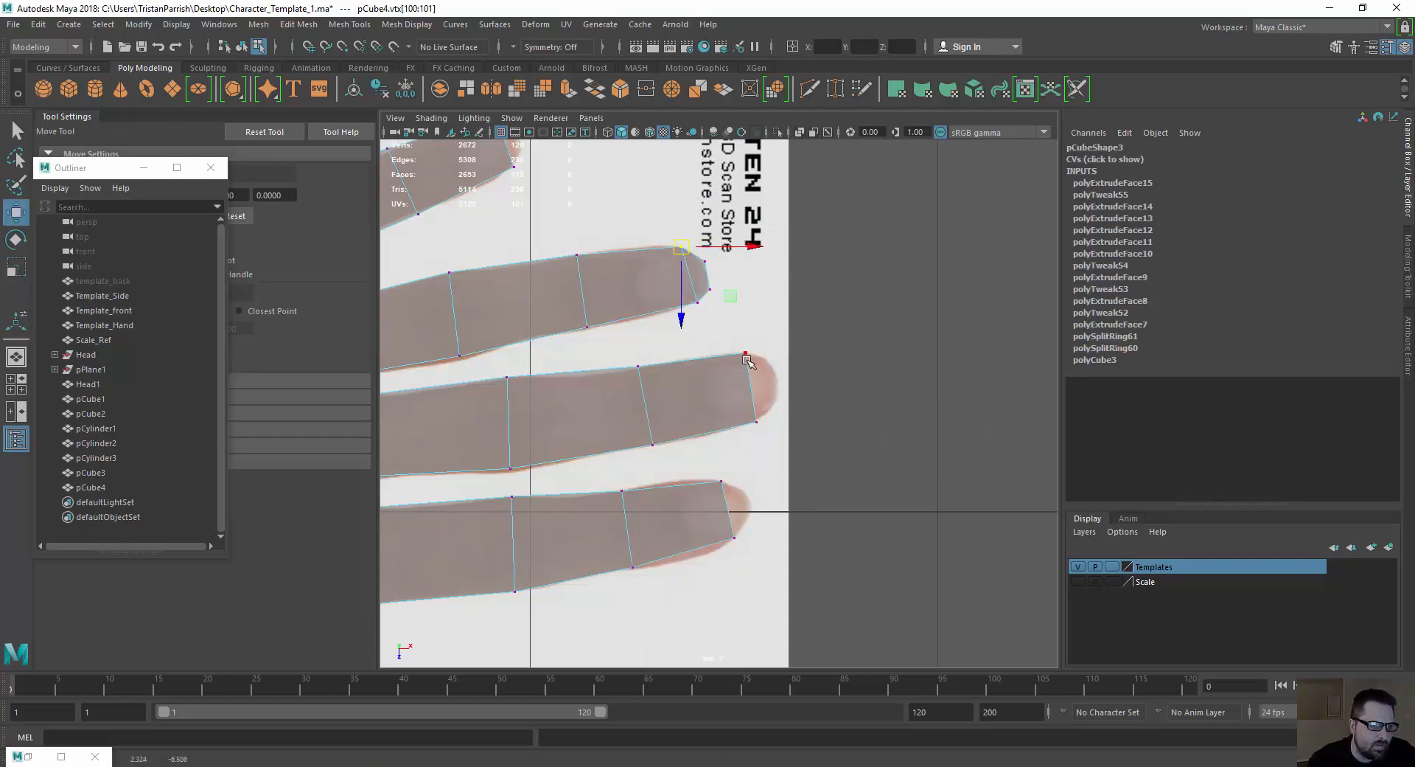
Set the Templates layer's display type to Reference so the hand photo stays visible but cannot be selected.
{"action": "right_click_drag", "start_coordinate": [746, 359], "coordinate": [752, 398]}
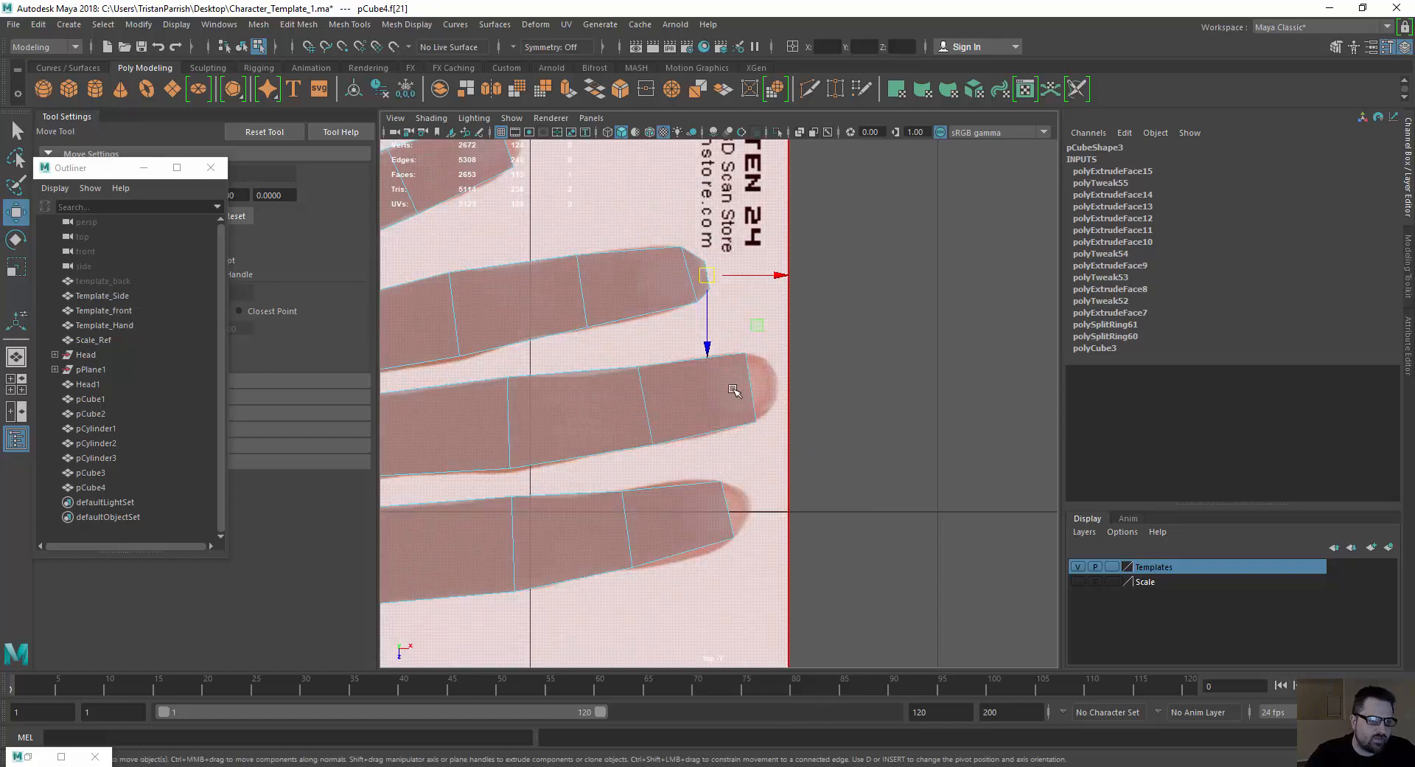
{"action": "left_click", "coordinate": [722, 400]}
{"action": "left_click", "coordinate": [846, 312]}
{"action": "right_click_drag", "start_coordinate": [714, 354], "coordinate": [786, 332]}
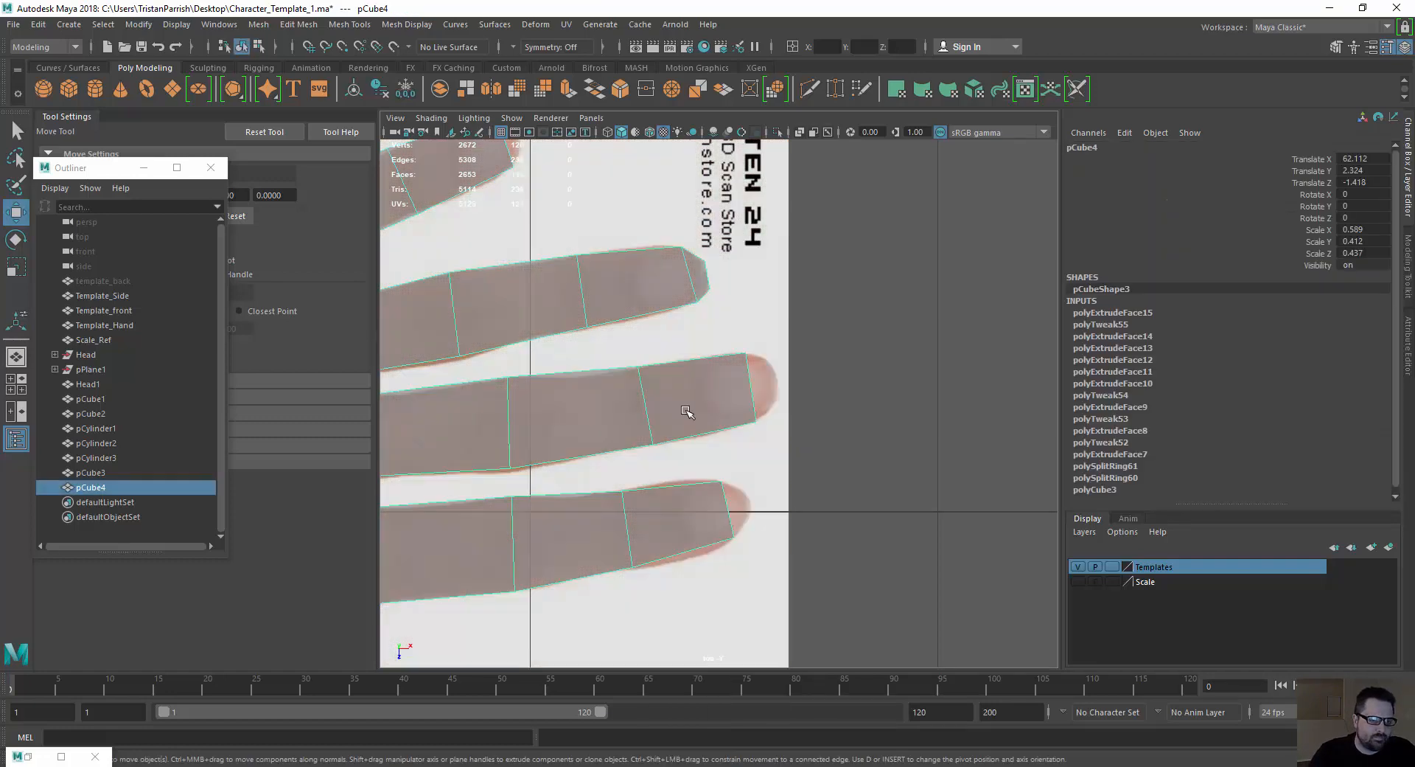
{"action": "left_click", "coordinate": [1111, 567]}
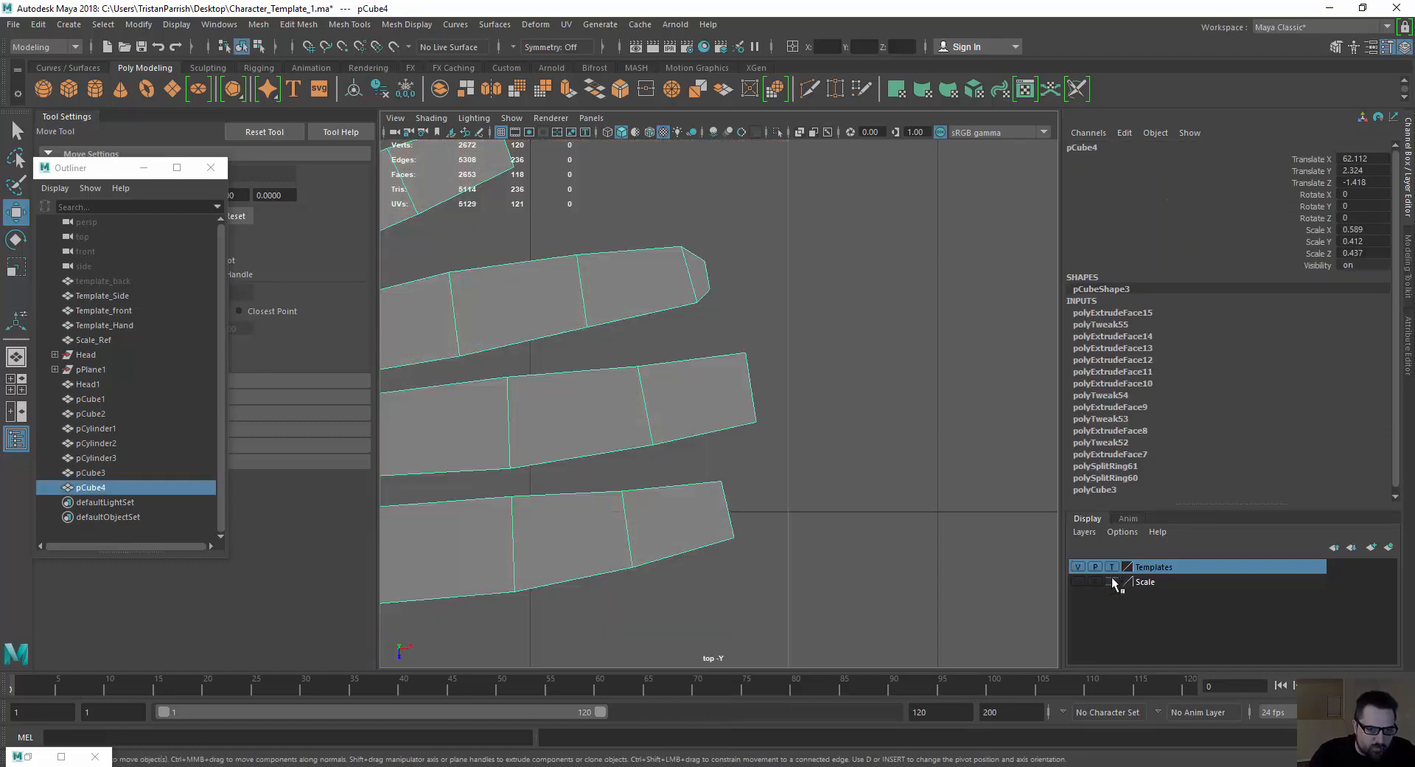
{"action": "left_click", "coordinate": [1108, 567]}
Extrude only the middle finger's end face to the photo's fingertip, with a Local Translate Z of 0.623.
{"action": "right_click_drag", "start_coordinate": [734, 370], "coordinate": [732, 404]}
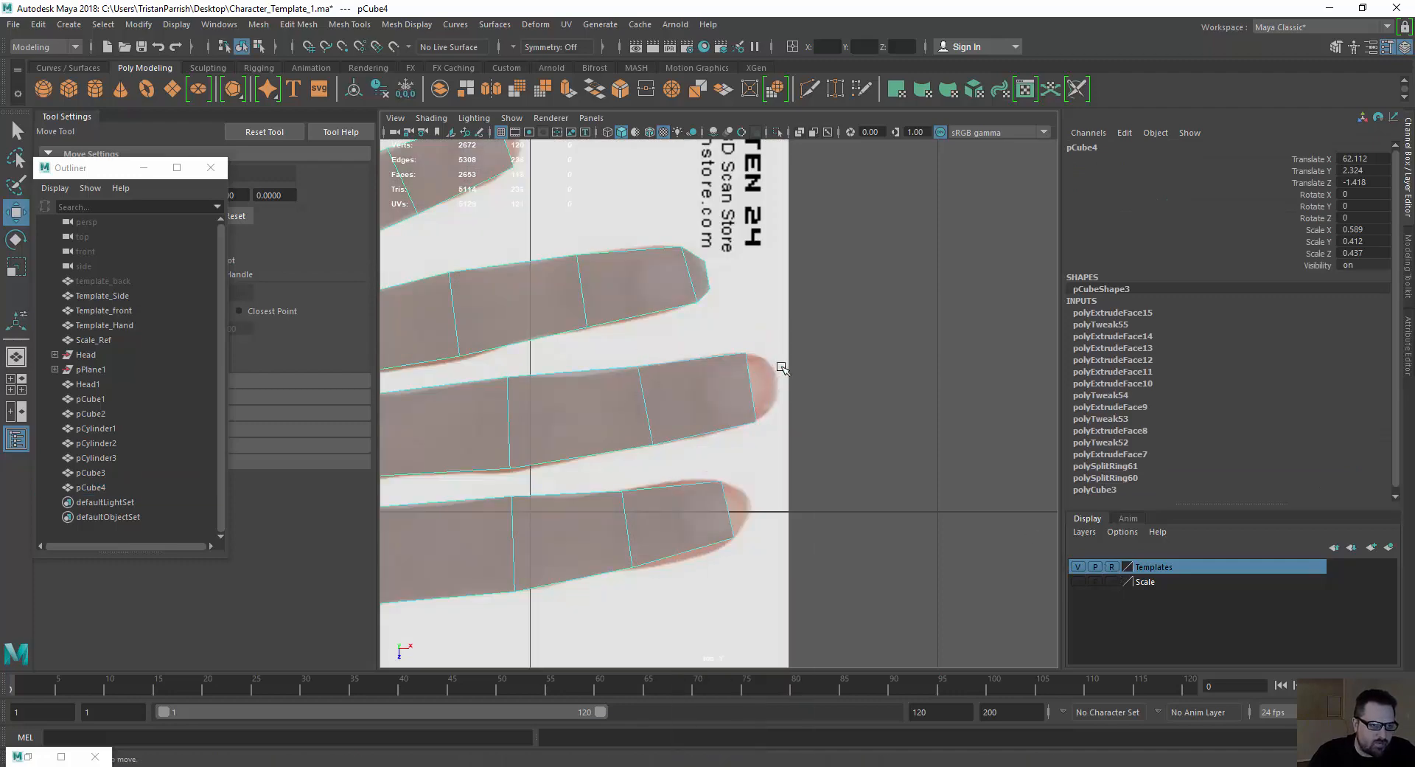
{"action": "left_click", "coordinate": [702, 385]}
{"action": "left_click_drag", "start_coordinate": [667, 352], "coordinate": [698, 475], "text": "ctrl"}
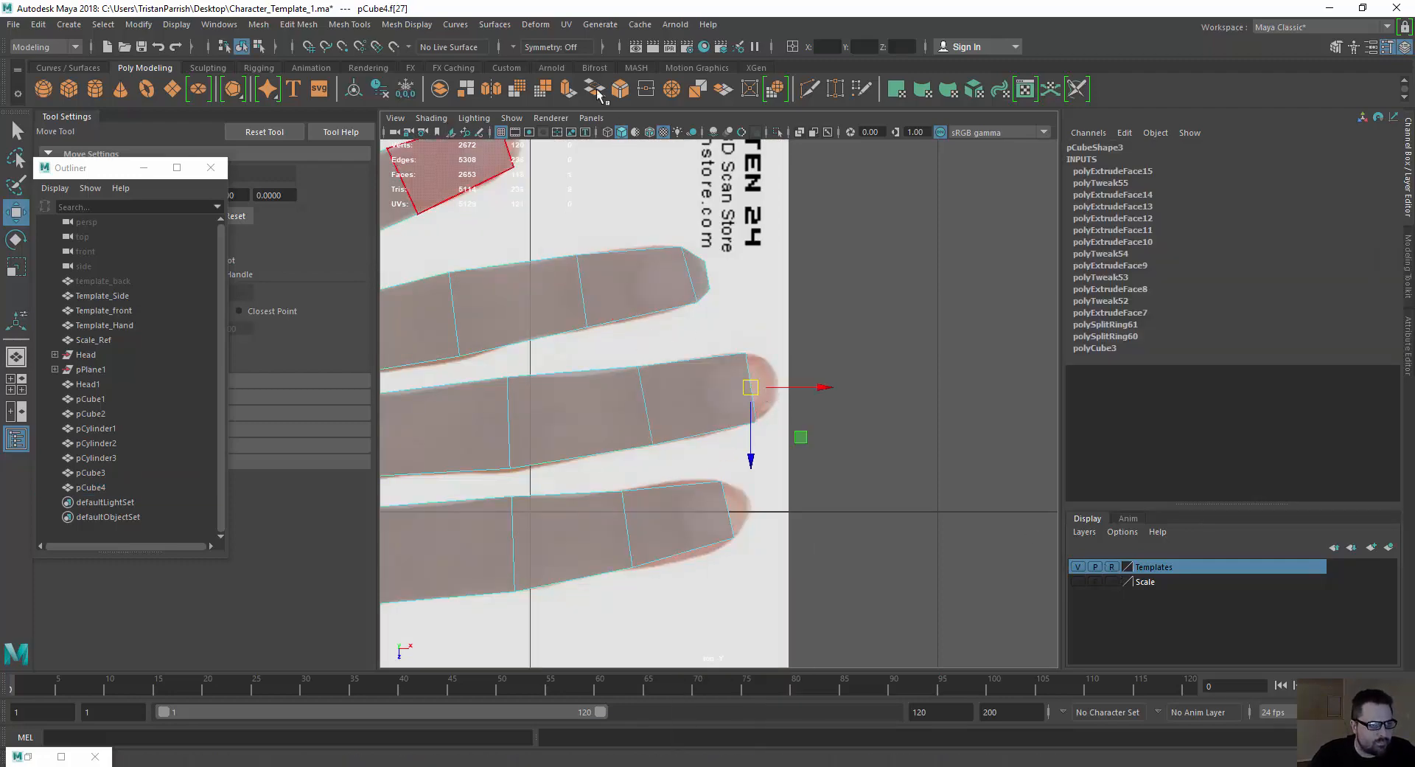
{"action": "left_click", "coordinate": [567, 88]}
{"action": "left_click_drag", "start_coordinate": [811, 381], "coordinate": [803, 374]}
Move the middle finger's new tip vertices inward on both sides to follow the photo's rounded fingertip.
{"action": "key", "text": "r"}
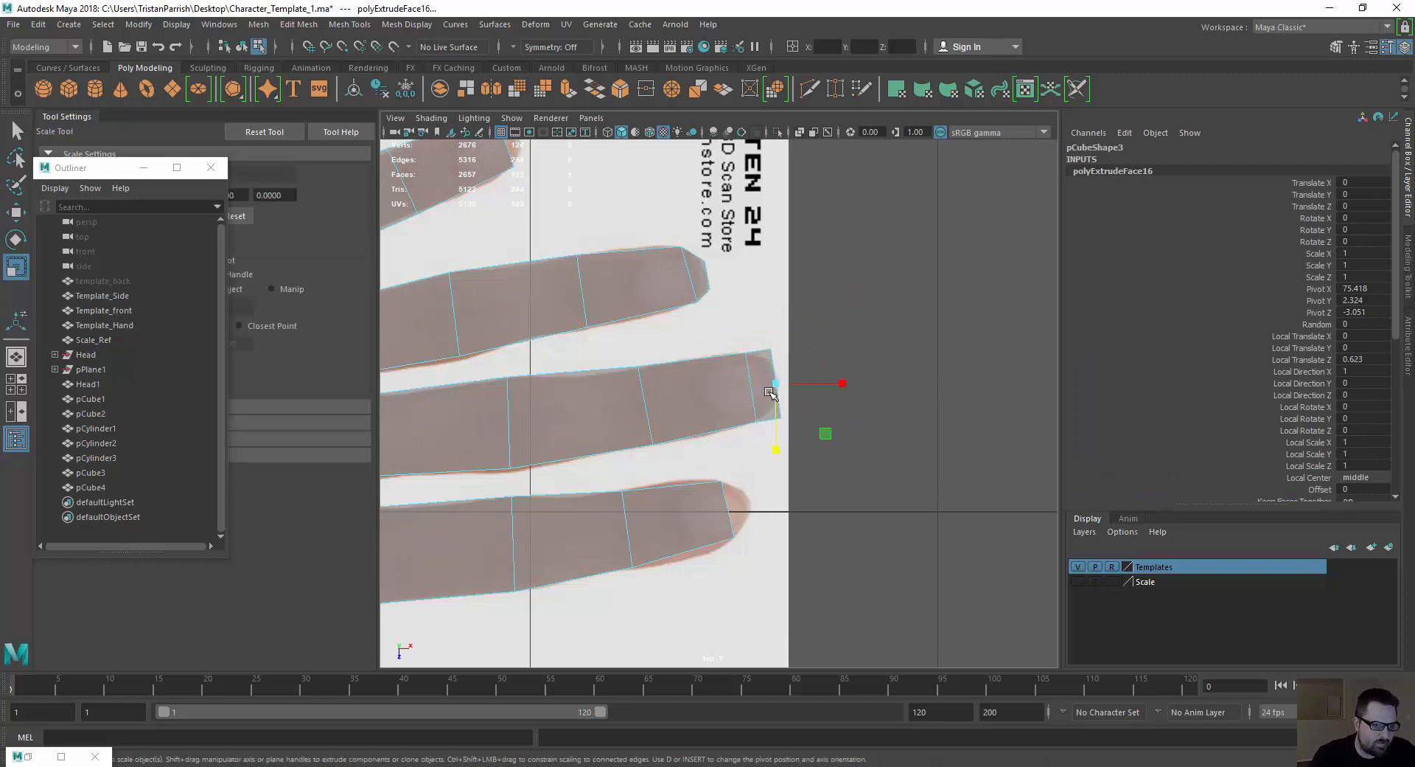
{"action": "left_click", "coordinate": [782, 434]}
{"action": "right_click_drag", "start_coordinate": [767, 372], "coordinate": [758, 332]}
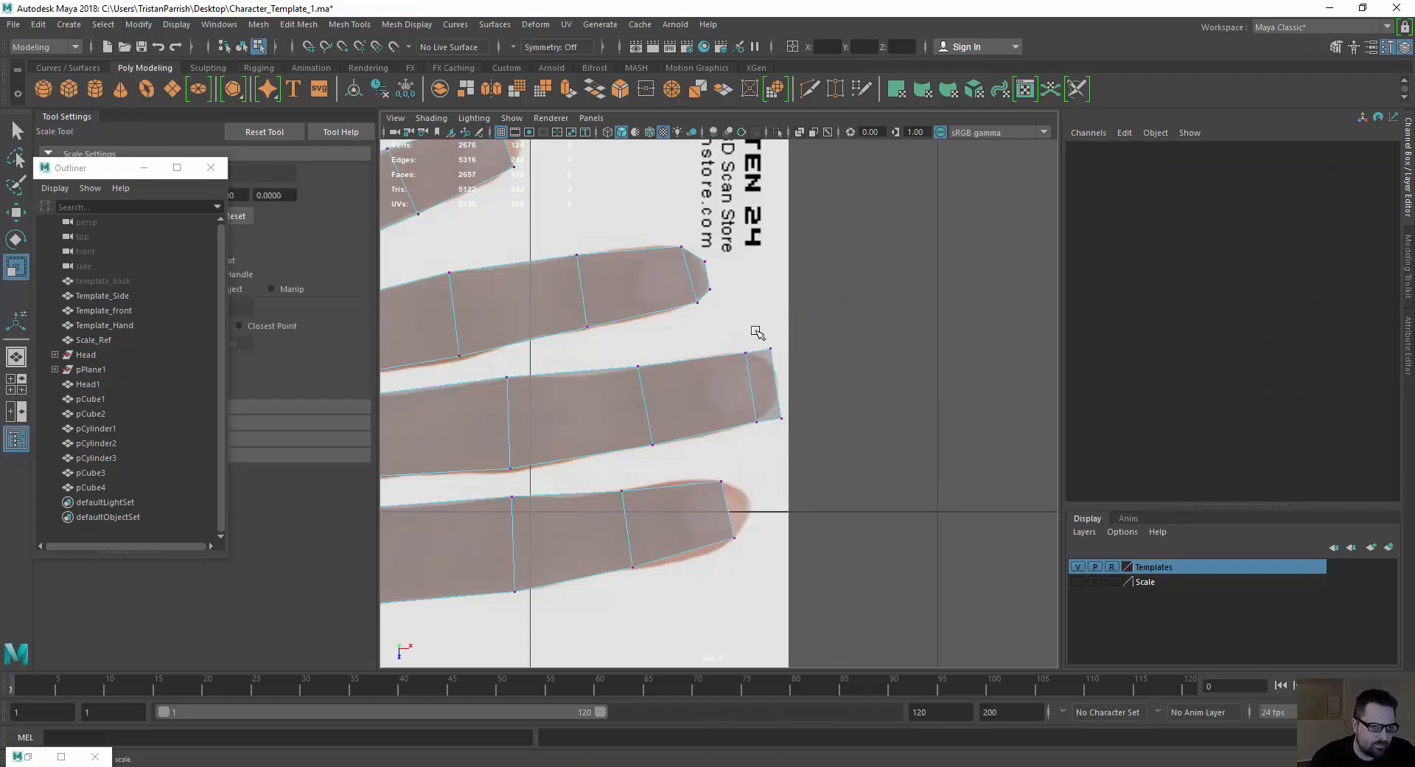
{"action": "left_click_drag", "start_coordinate": [779, 363], "coordinate": [764, 341]}
{"action": "key", "text": "w"}
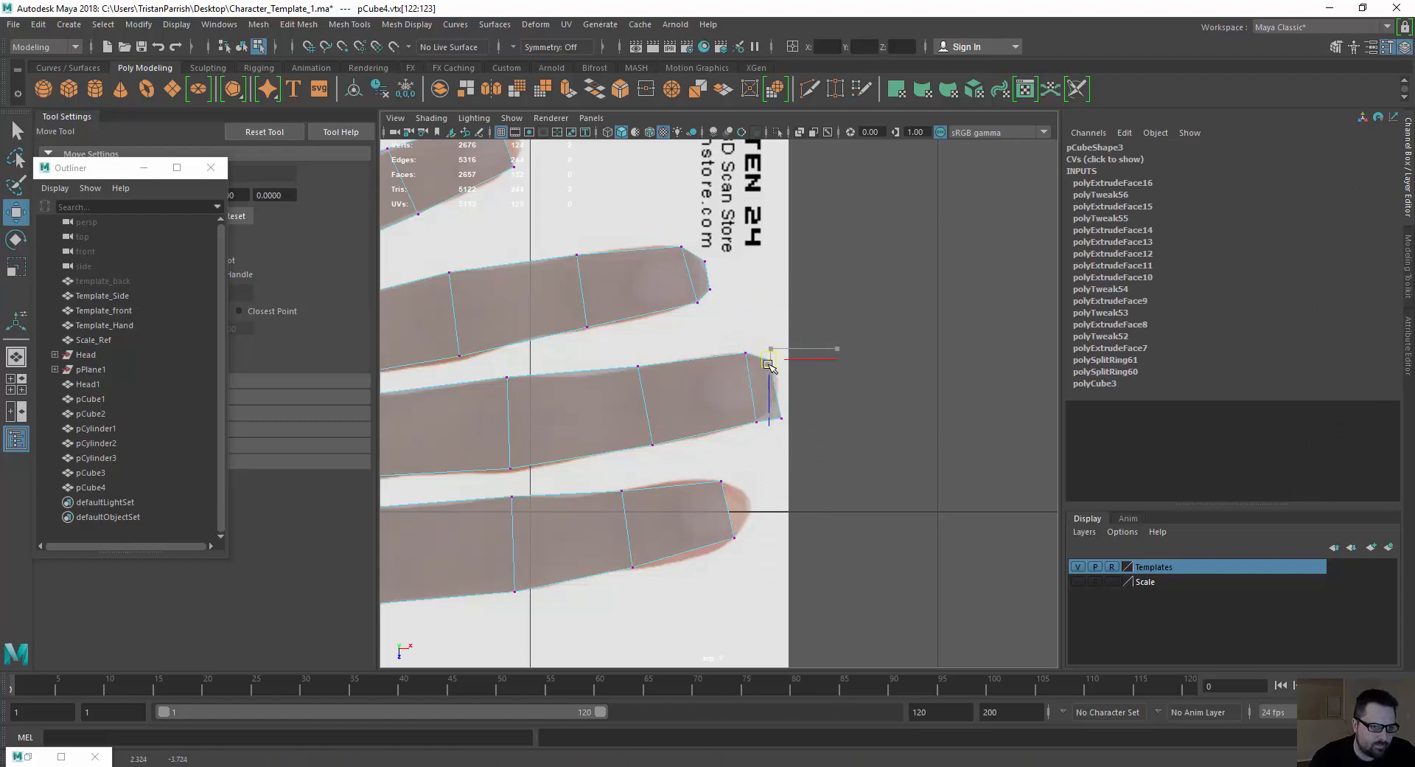
{"action": "left_click_drag", "start_coordinate": [792, 431], "coordinate": [779, 402]}
Extrude only the index finger's end face to the photo's fingertip, with a Local Translate Z of 0.566.
{"action": "right_click_drag", "start_coordinate": [732, 504], "coordinate": [739, 406]}
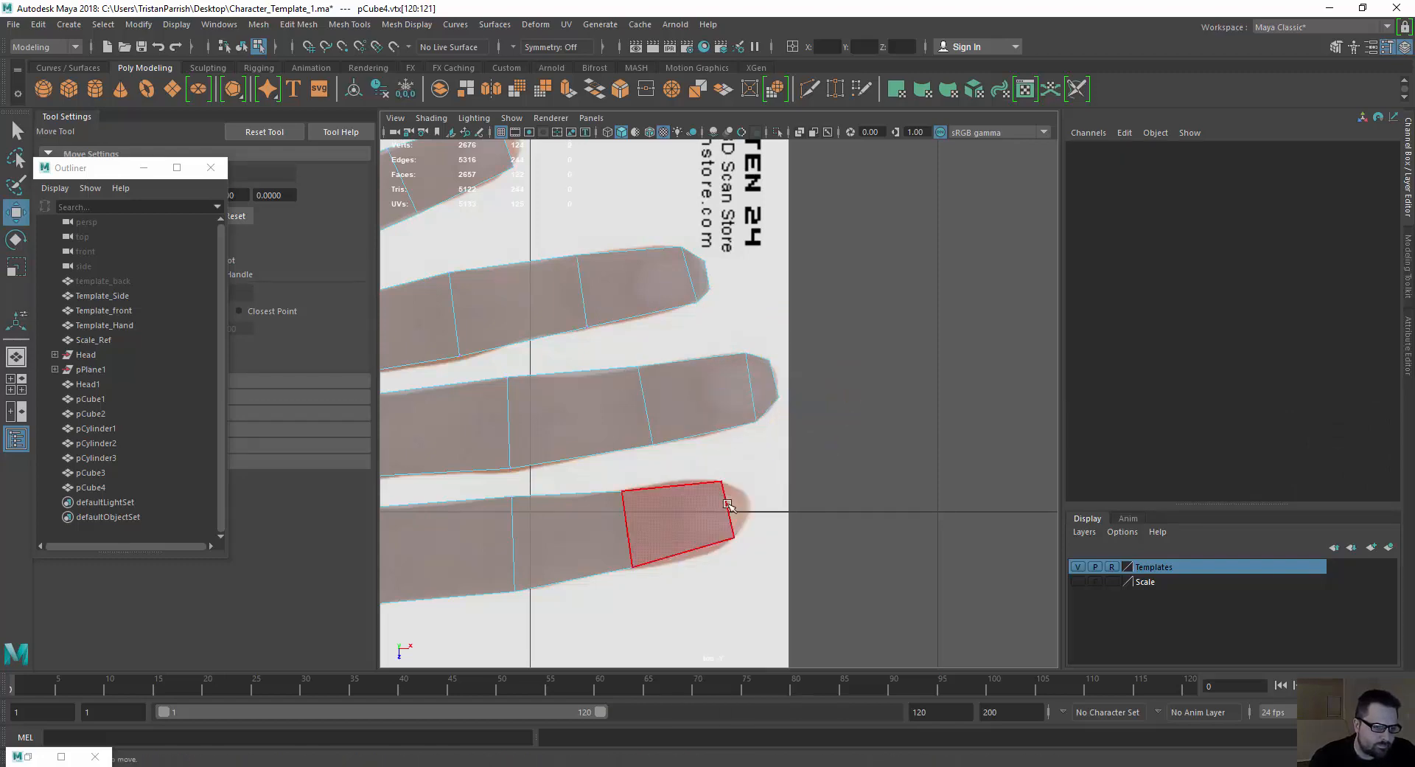
{"action": "left_click", "coordinate": [727, 504]}
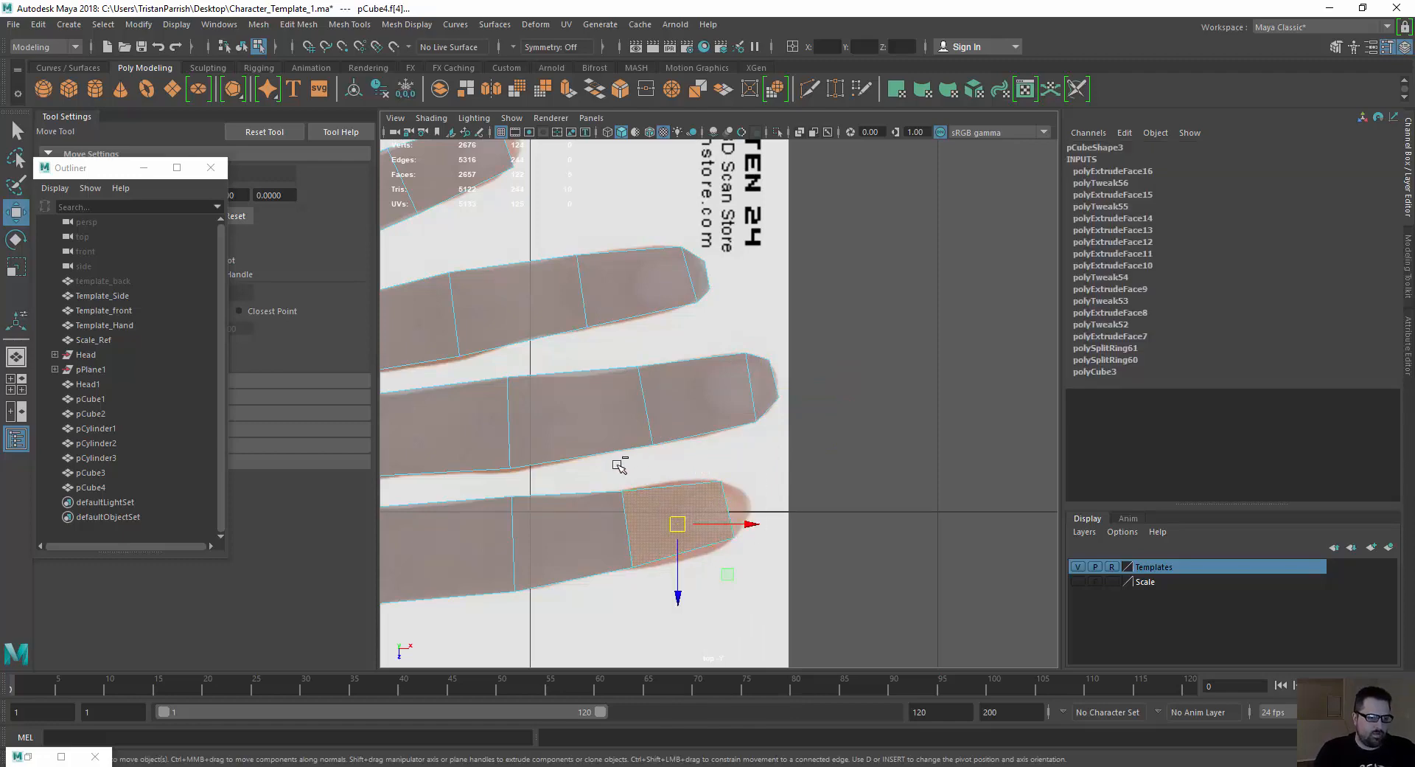
{"action": "left_click_drag", "start_coordinate": [617, 463], "coordinate": [666, 577], "text": "ctrl"}
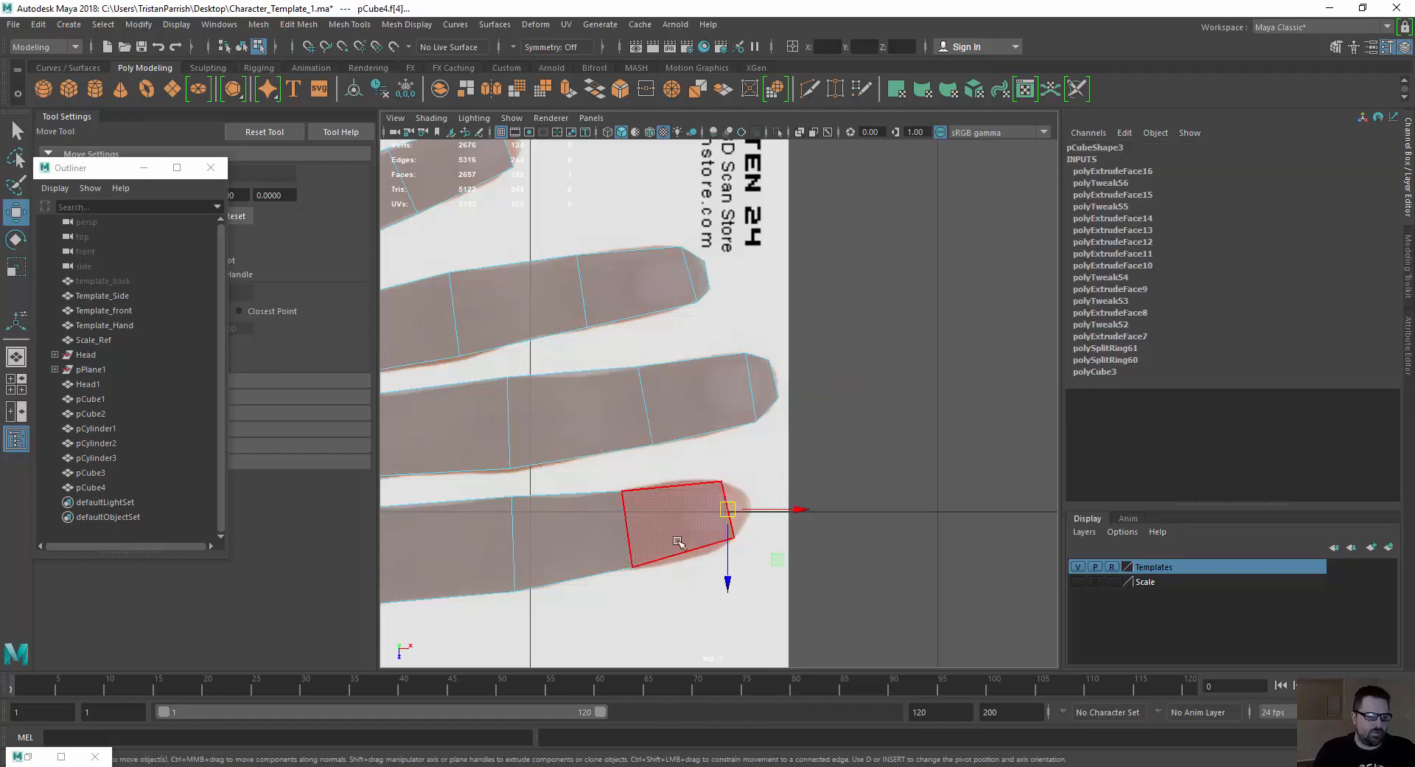
{"action": "left_click", "coordinate": [568, 90]}
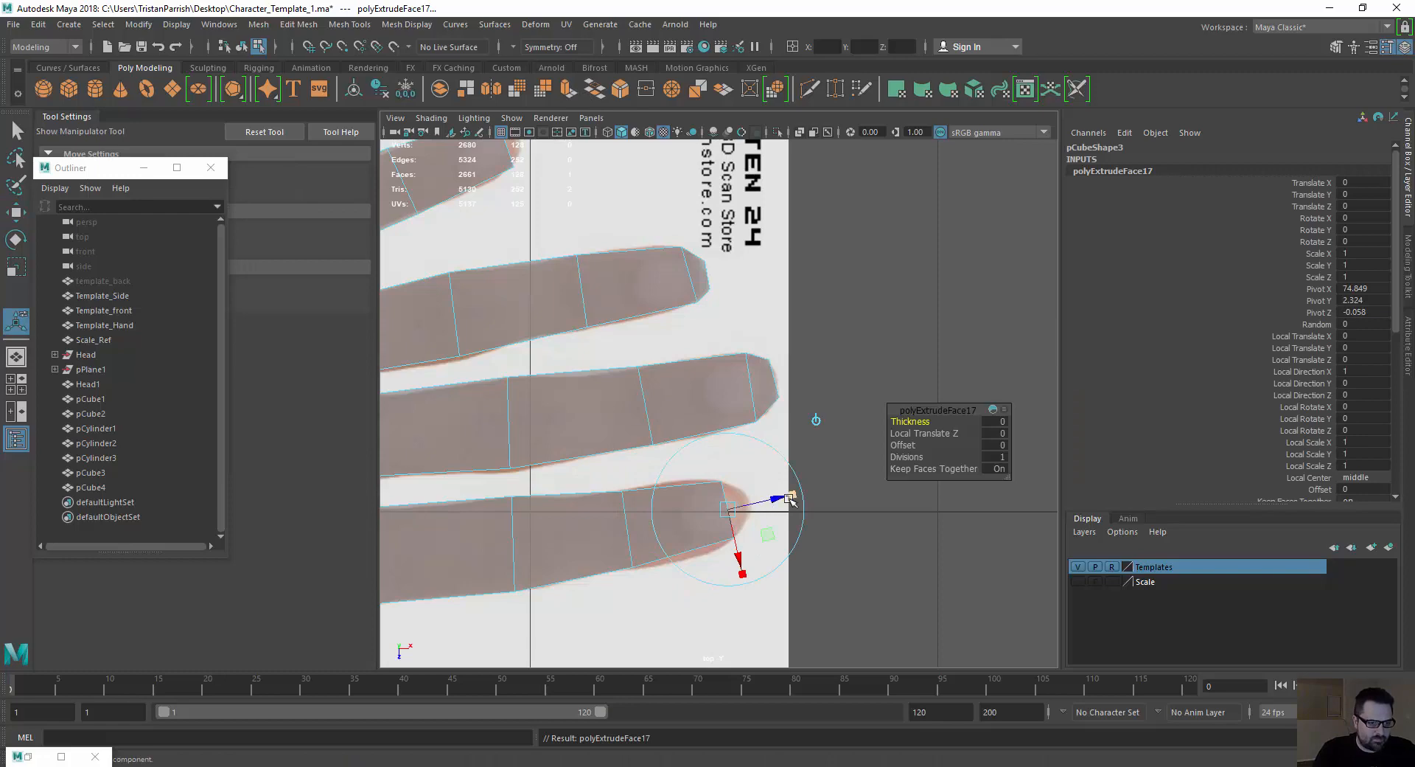
{"action": "mouse_move", "coordinate": [790, 499]}
{"action": "left_mouse_down"}
{"action": "mouse_move", "coordinate": [814, 497]}
{"action": "mouse_move", "coordinate": [797, 496]}
{"action": "left_mouse_up"}
Scale the index finger's extruded tip narrower and adjust its surrounding vertices to match the photo's rounded fingertip.
{"action": "key", "text": "r"}
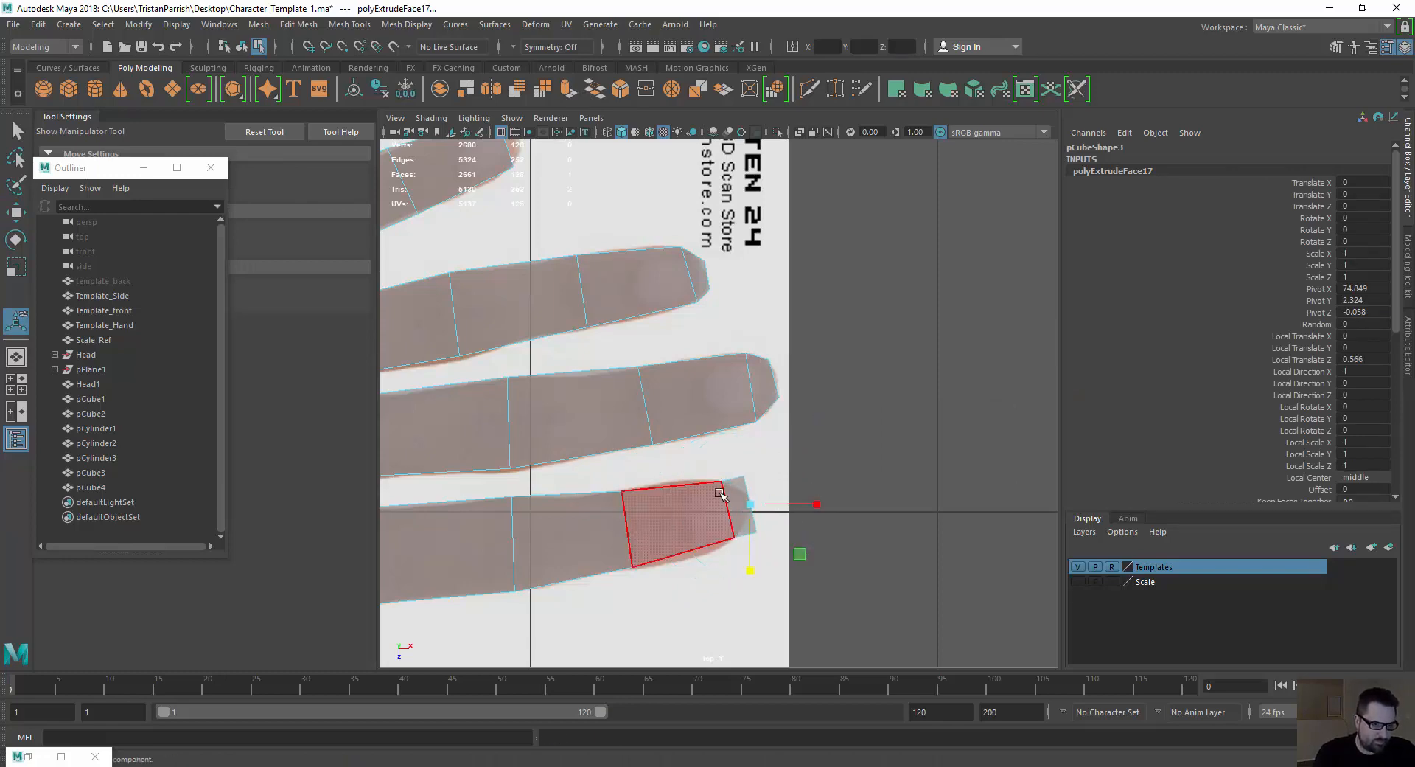
{"action": "left_click_drag", "start_coordinate": [752, 573], "coordinate": [752, 552]}
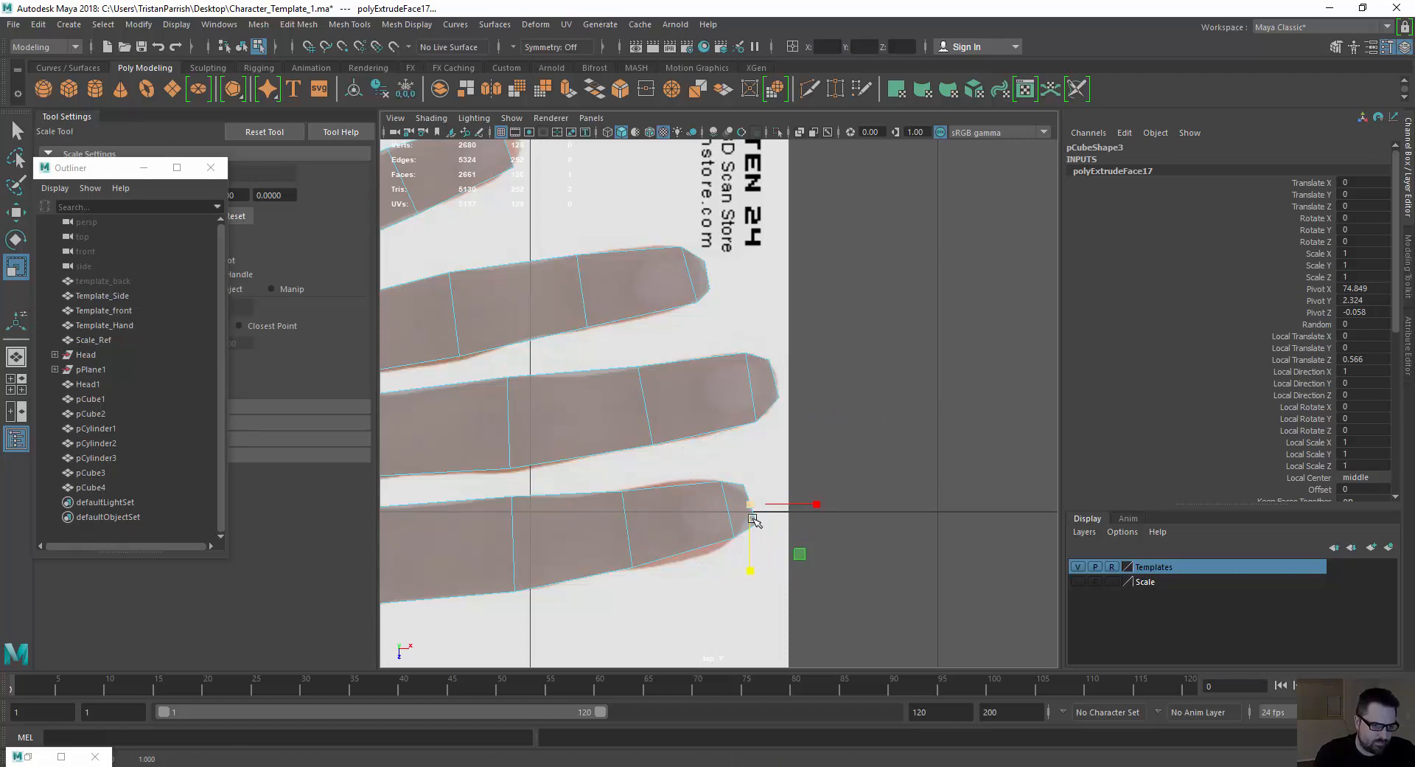
{"action": "key", "text": "w"}
{"action": "right_click_drag", "start_coordinate": [728, 357], "coordinate": [655, 356]}
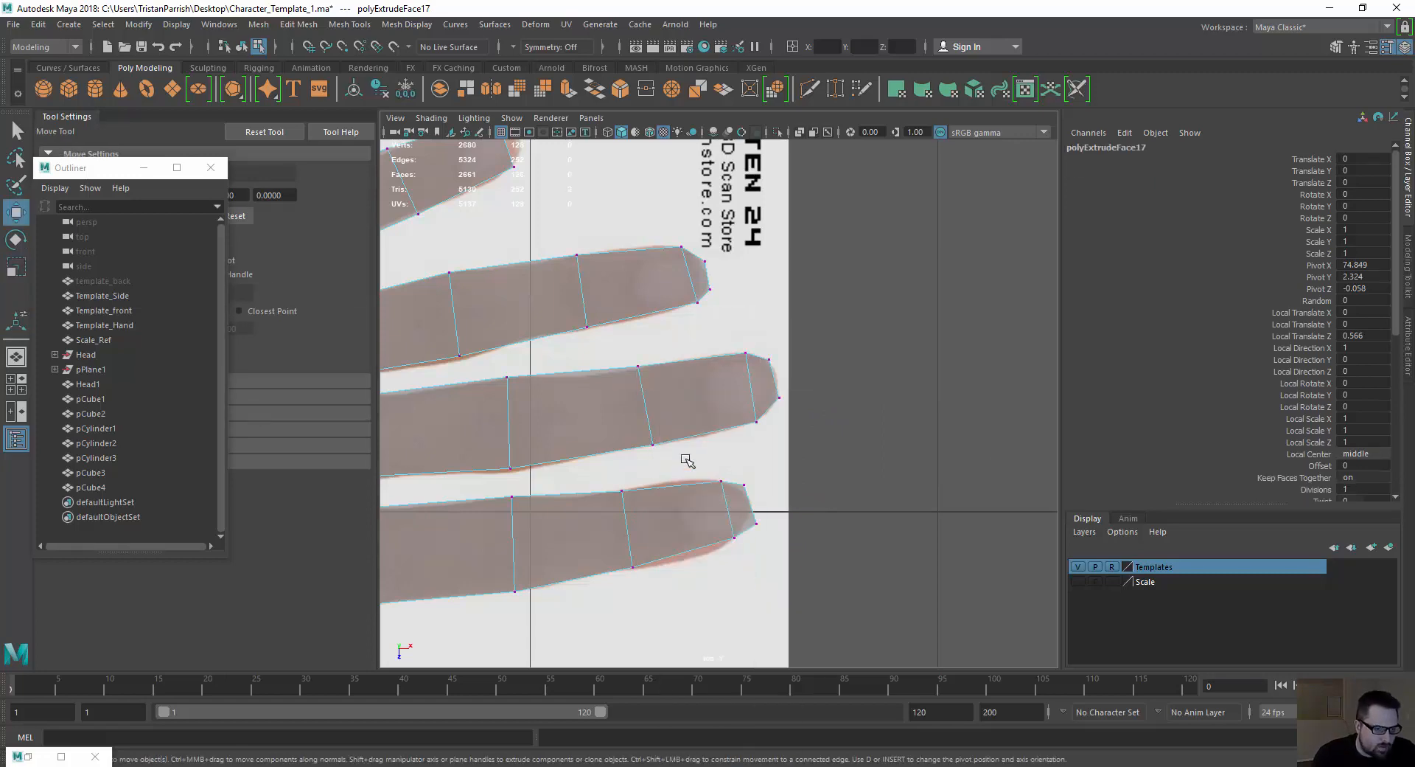
{"action": "left_click_drag", "start_coordinate": [729, 499], "coordinate": [731, 501]}
{"action": "left_click_drag", "start_coordinate": [726, 484], "coordinate": [708, 482]}
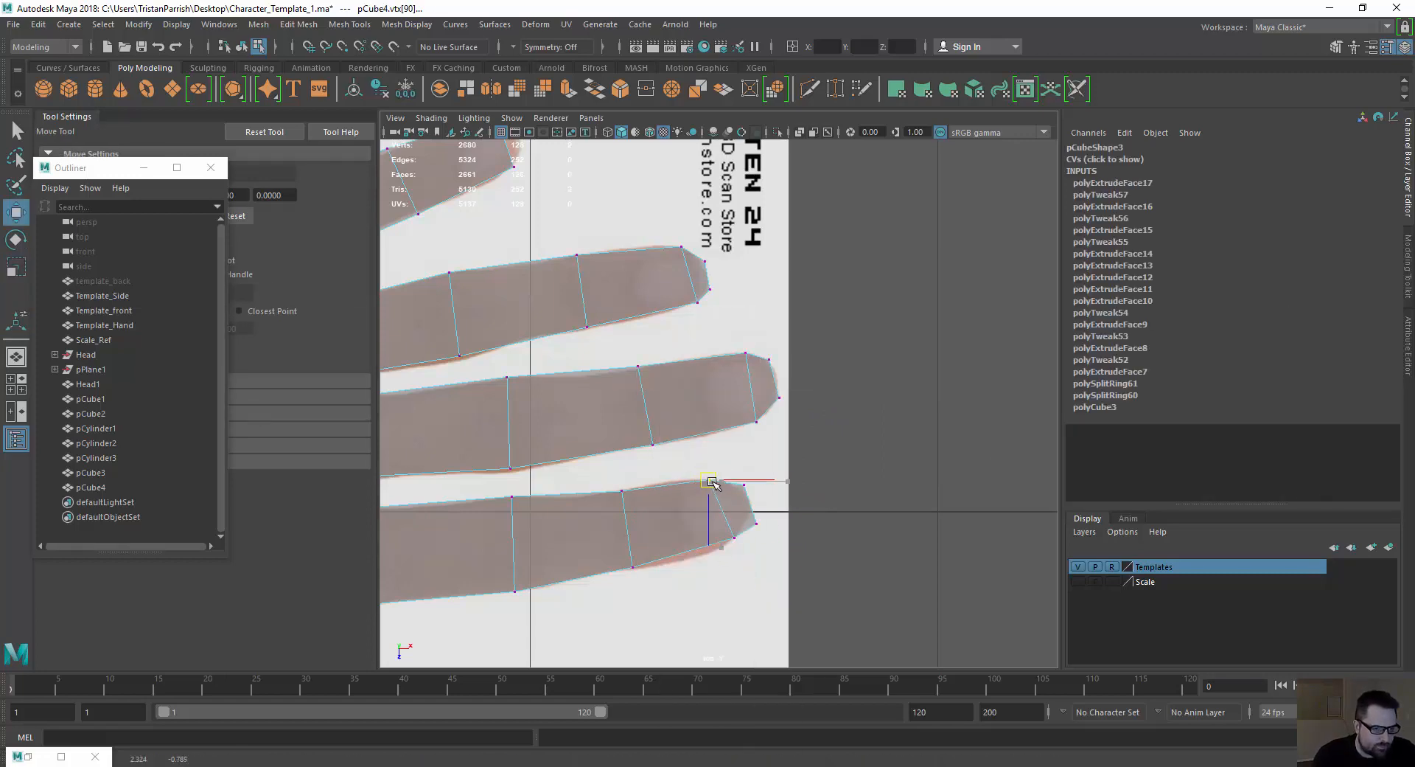
{"action": "left_click", "coordinate": [735, 537]}
{"action": "mouse_move", "coordinate": [735, 536]}
{"action": "left_mouse_down"}
{"action": "mouse_move", "coordinate": [722, 545]}
{"action": "mouse_move", "coordinate": [748, 537]}
{"action": "mouse_move", "coordinate": [752, 517]}
{"action": "left_mouse_up"}
Extrude only the little finger's end face toward the photo's fingertip, with a Local Translate Z of 0.349.
{"action": "scroll", "coordinate": [671, 463], "scroll_direction": "down", "scroll_amount": 4}
{"action": "scroll", "coordinate": [670, 463], "scroll_direction": "down", "scroll_amount": 1}
{"action": "scroll", "coordinate": [701, 449], "scroll_direction": "up", "scroll_amount": 8}
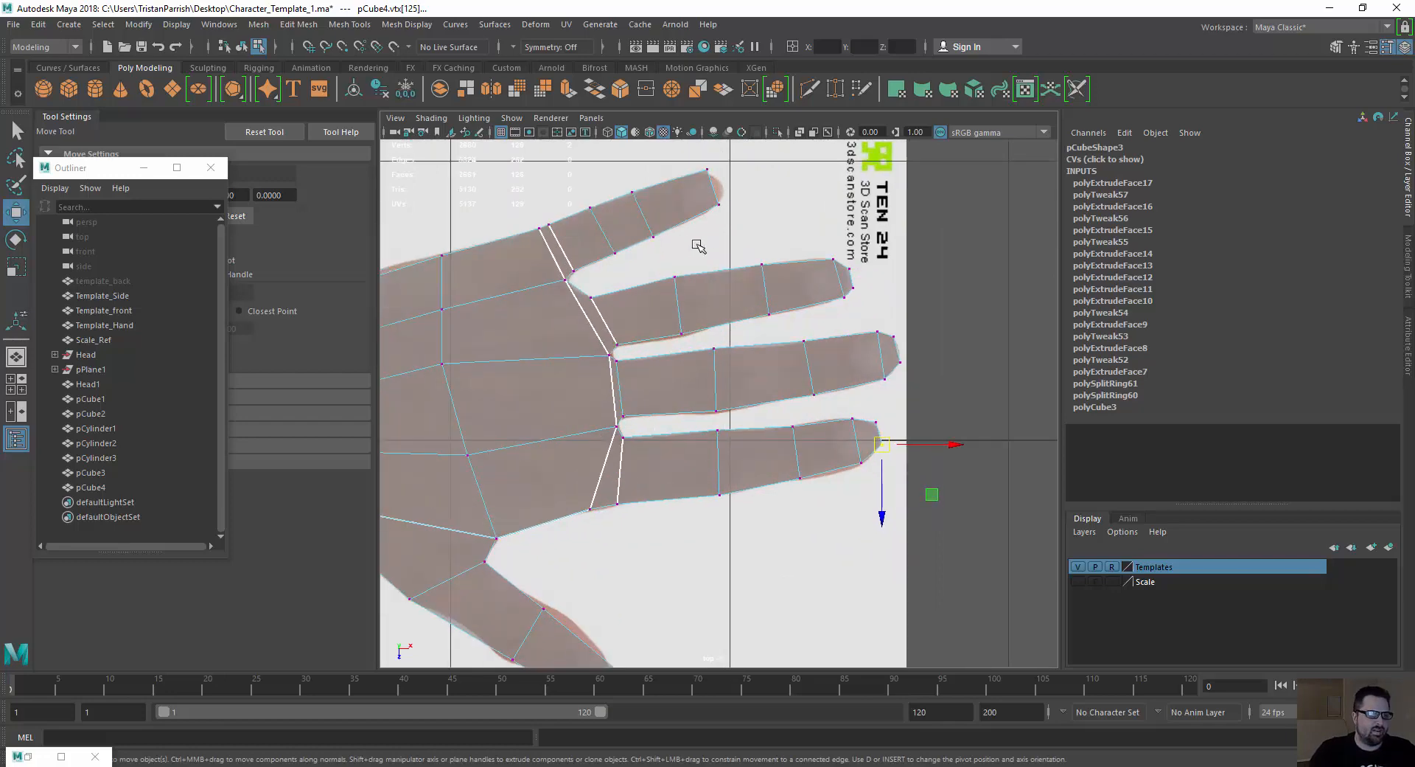
{"action": "scroll", "coordinate": [796, 329], "scroll_direction": "up", "scroll_amount": 5}
{"action": "right_click_drag", "start_coordinate": [793, 328], "coordinate": [843, 290]}
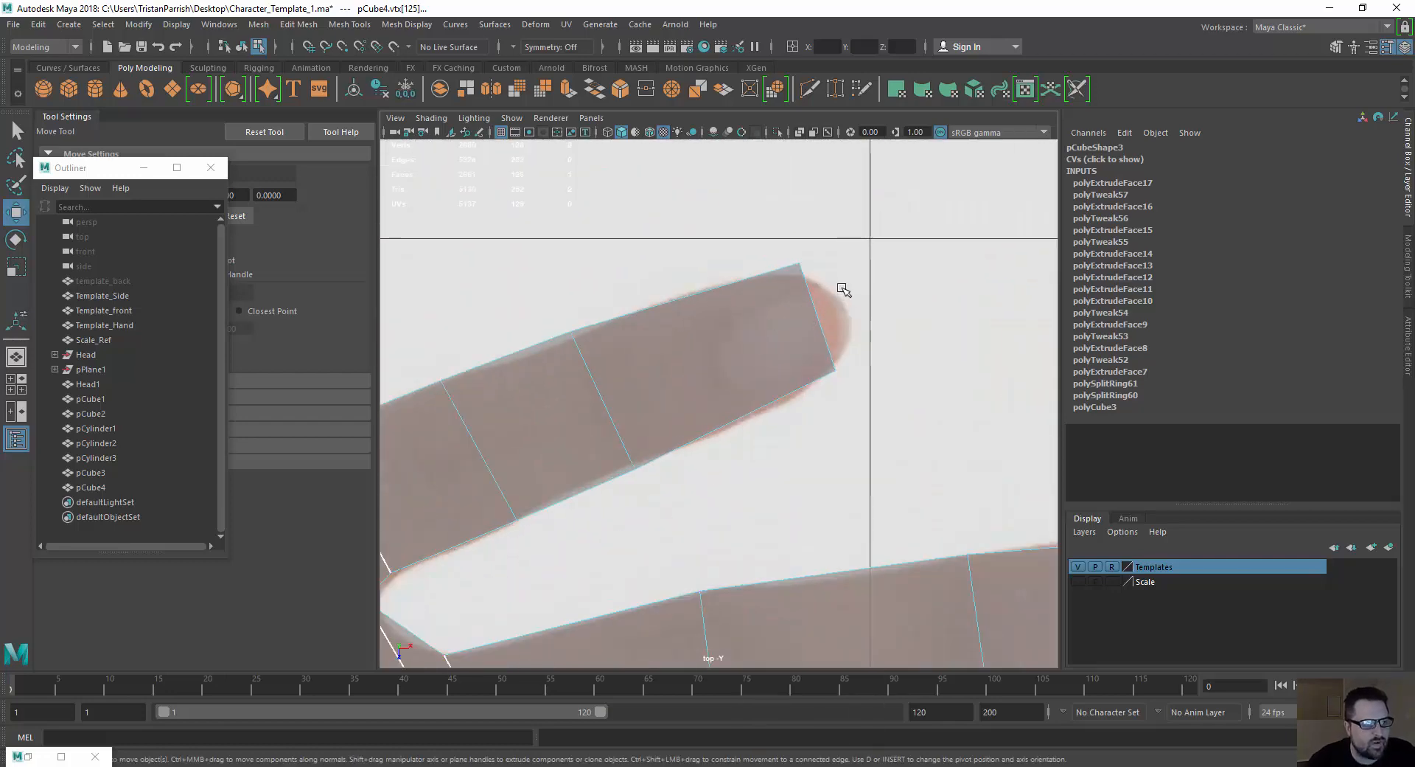
{"action": "left_click_drag", "start_coordinate": [843, 290], "coordinate": [789, 340]}
{"action": "left_click_drag", "start_coordinate": [631, 242], "coordinate": [674, 454], "text": "ctrl"}
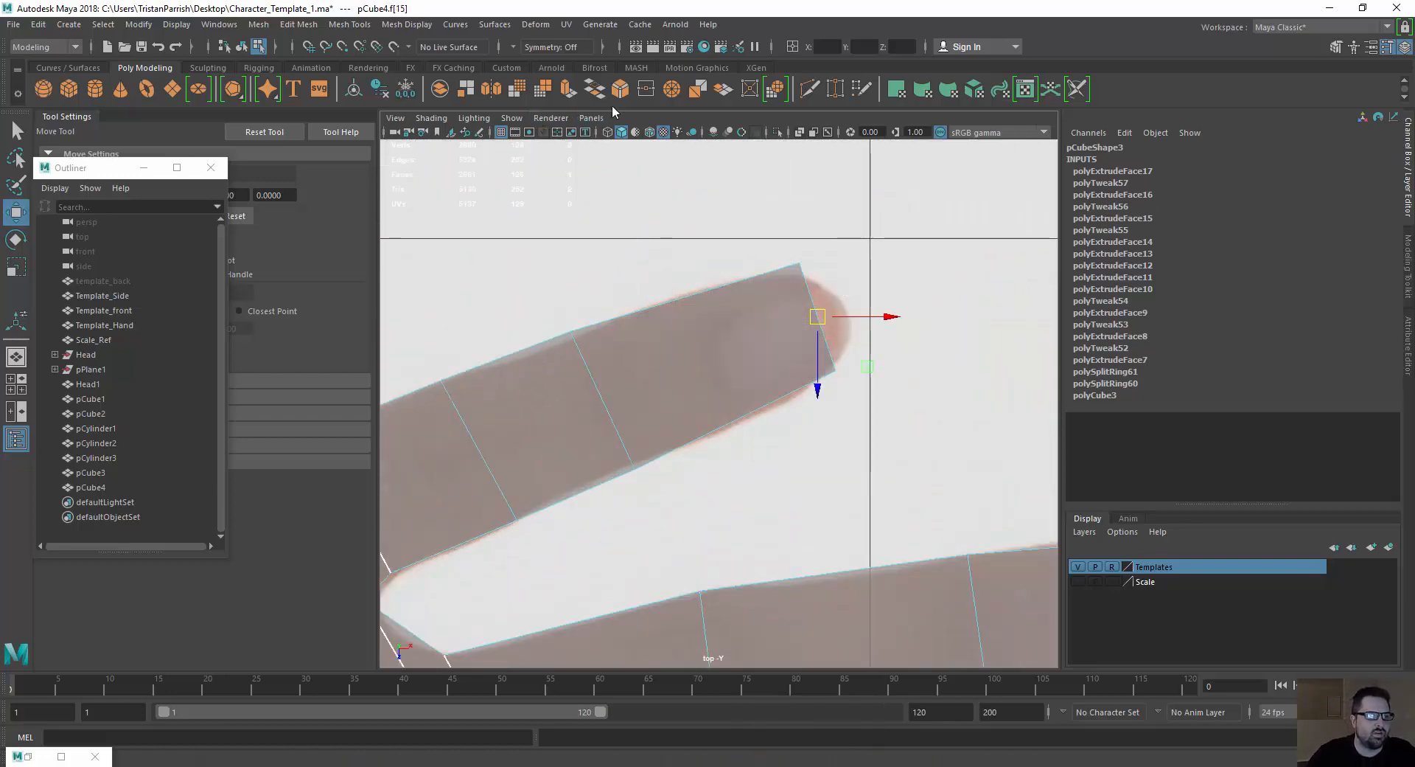
{"action": "key", "text": "ctrl+e"}
{"action": "left_click_drag", "start_coordinate": [870, 304], "coordinate": [907, 290]}
{"action": "key", "text": "r"}
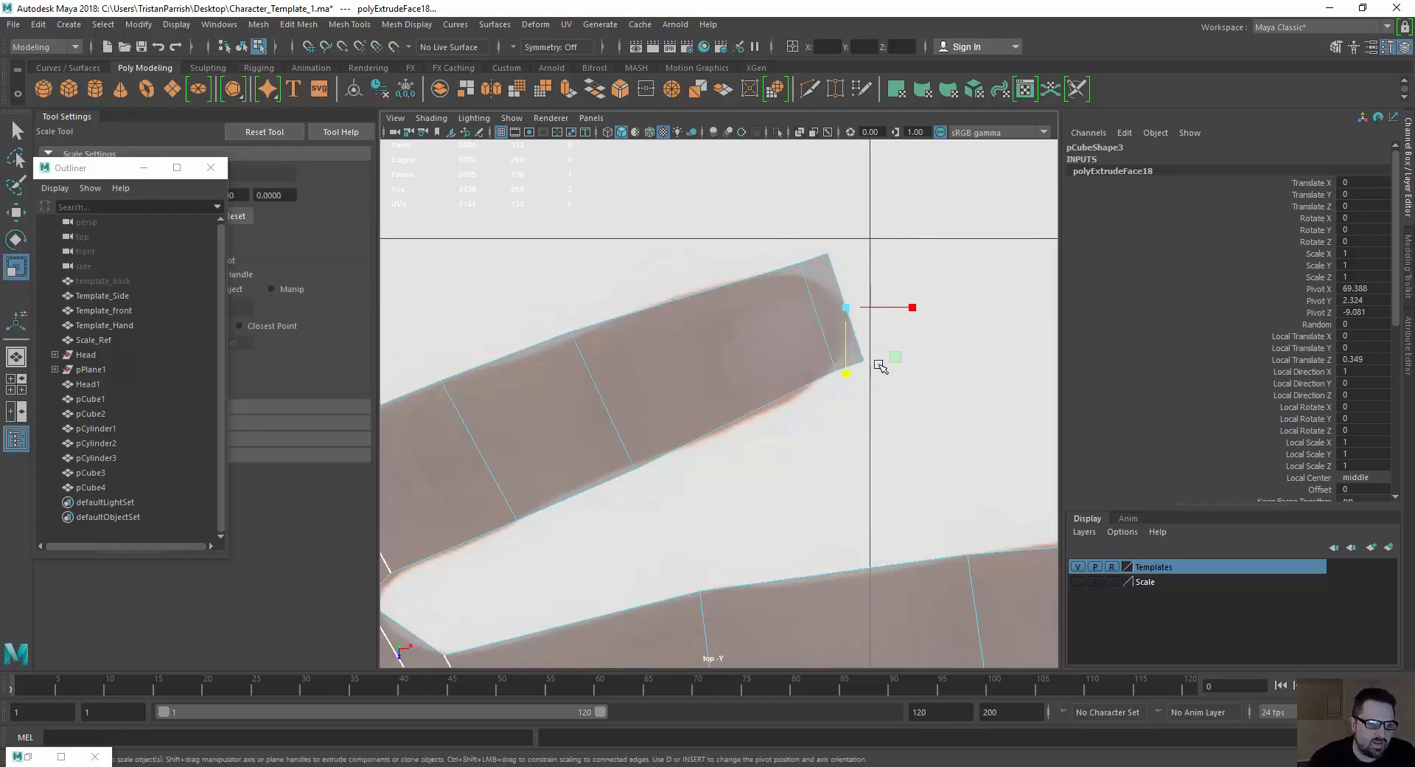
Scale the little finger's extruded tip narrower and move its surrounding vertices to match the photo's rounded fingertip.
{"action": "left_click_drag", "start_coordinate": [846, 373], "coordinate": [848, 364]}
{"action": "left_click_drag", "start_coordinate": [913, 308], "coordinate": [897, 315]}
{"action": "key", "text": "w"}
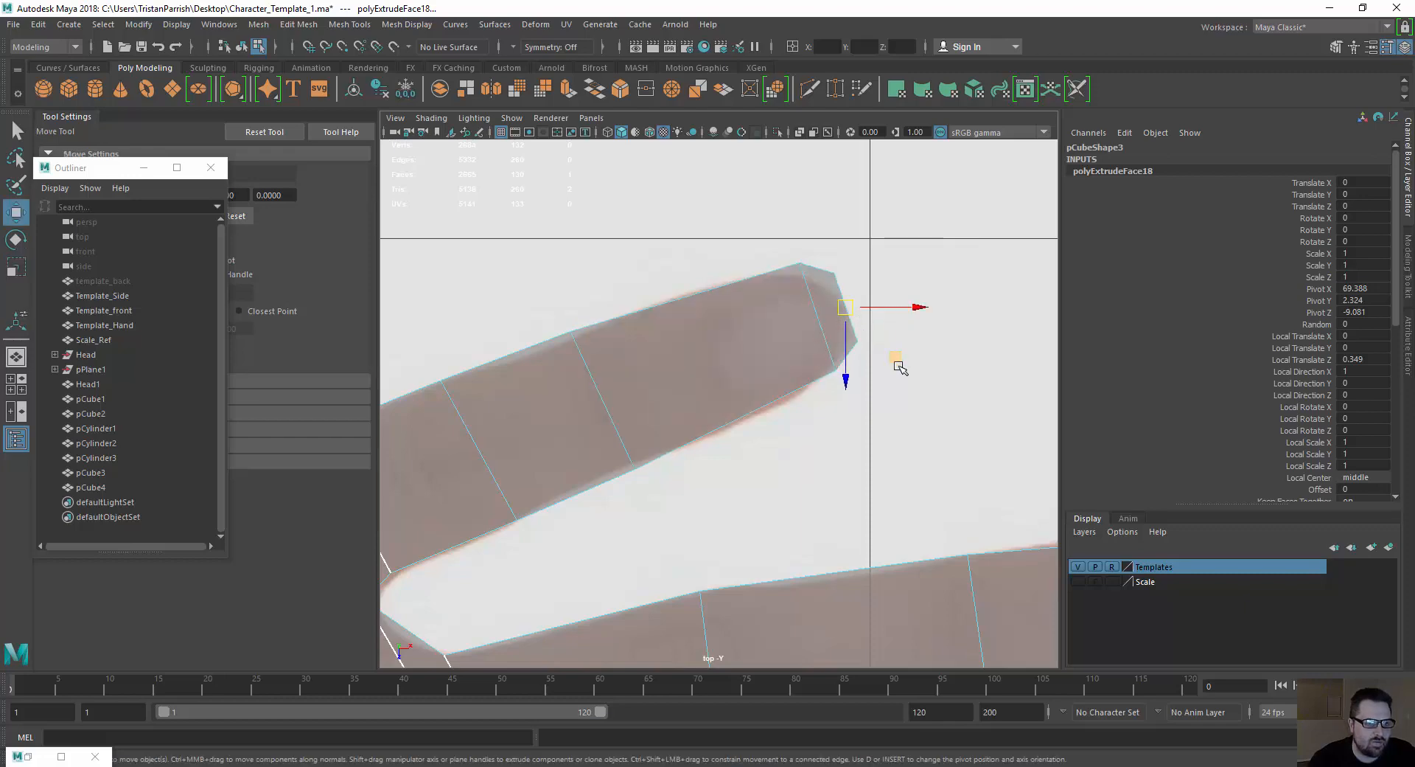
{"action": "right_click_drag", "start_coordinate": [806, 290], "coordinate": [771, 282]}
{"action": "middle_click_drag", "start_coordinate": [861, 311], "coordinate": [850, 321]}
{"action": "left_click", "coordinate": [844, 410]}
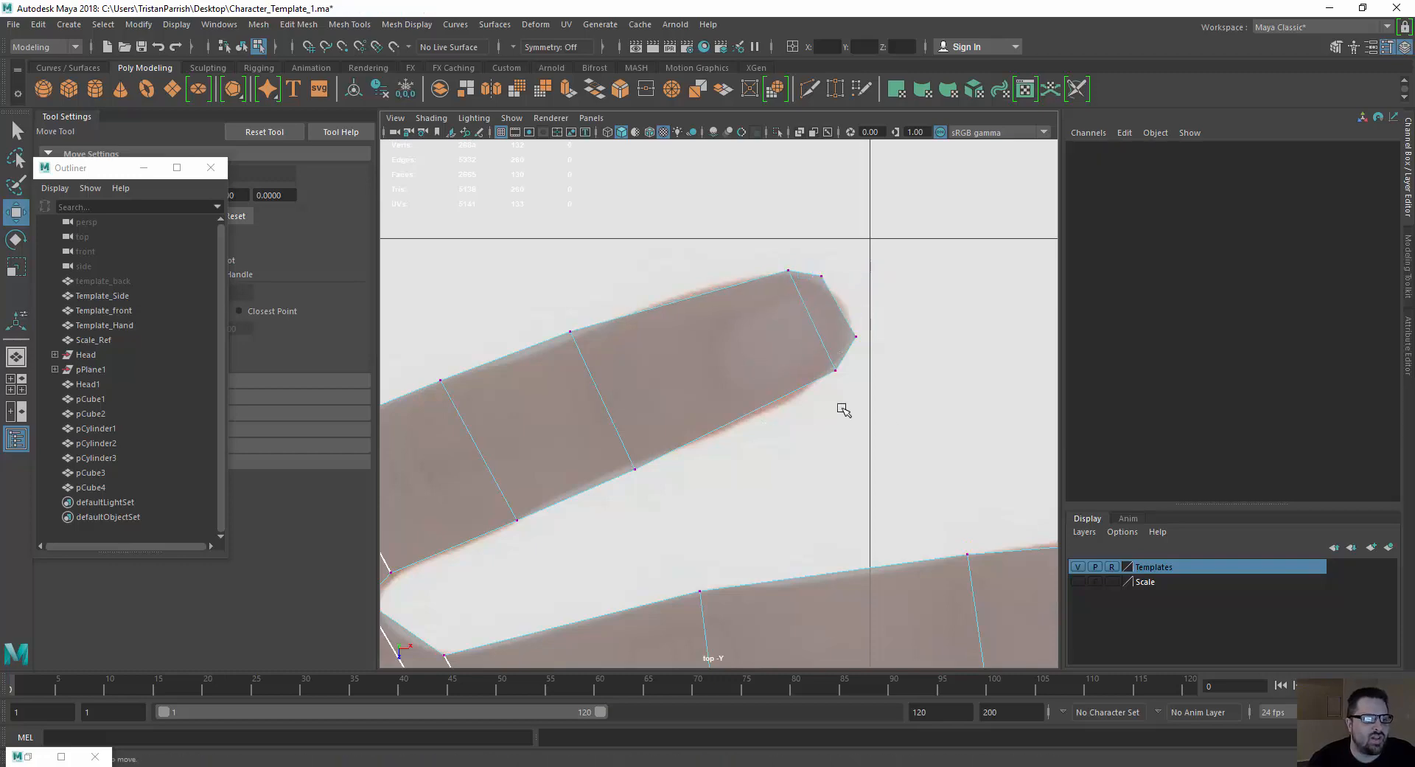
{"action": "left_click_drag", "start_coordinate": [836, 393], "coordinate": [842, 389]}
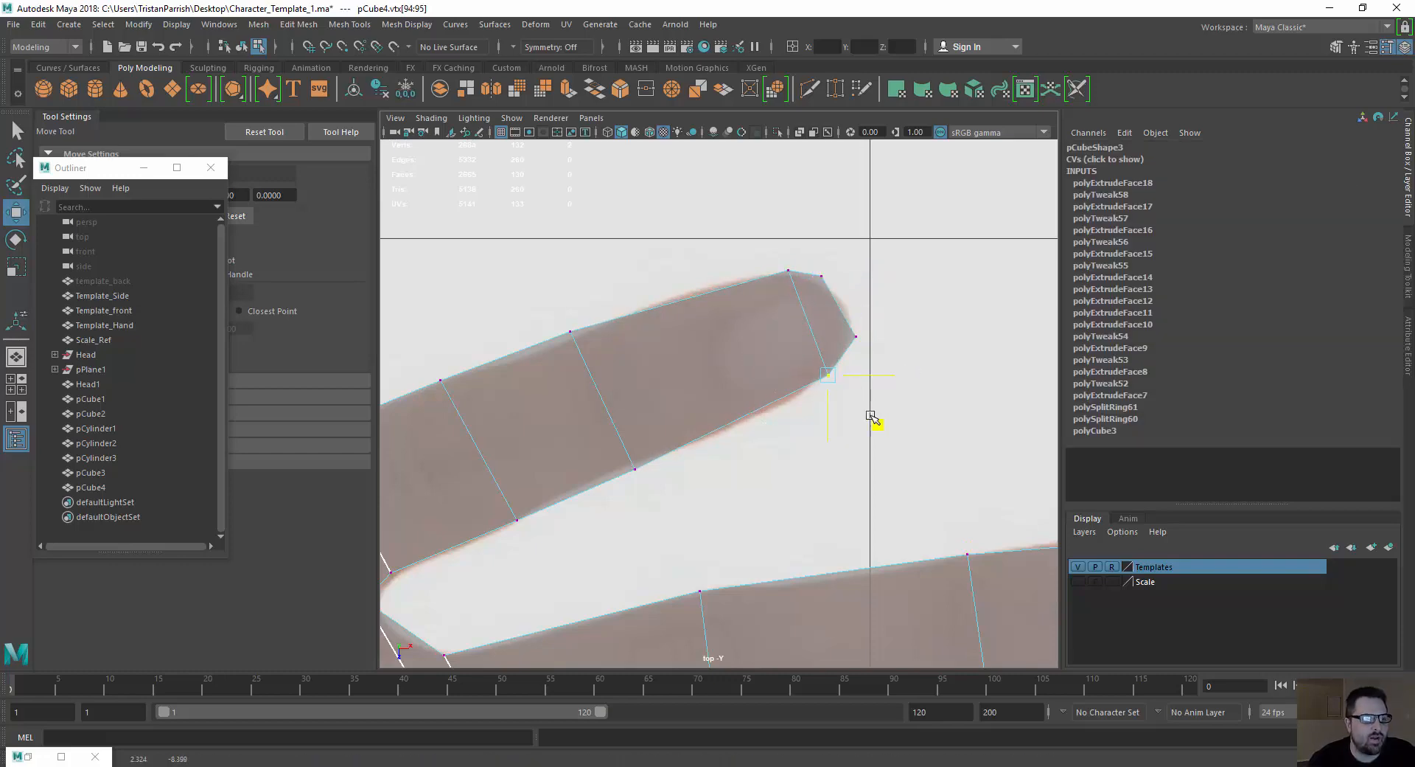
Move the thumb's end vertices back toward the palm, leaving room for a rounded tip inside the photo's outline.
{"action": "scroll", "coordinate": [871, 416], "scroll_direction": "down", "scroll_amount": 5}
{"action": "middle_click_drag", "start_coordinate": [723, 575], "coordinate": [722, 458], "text": "alt"}
{"action": "scroll", "coordinate": [722, 463], "scroll_direction": "up", "scroll_amount": 5}
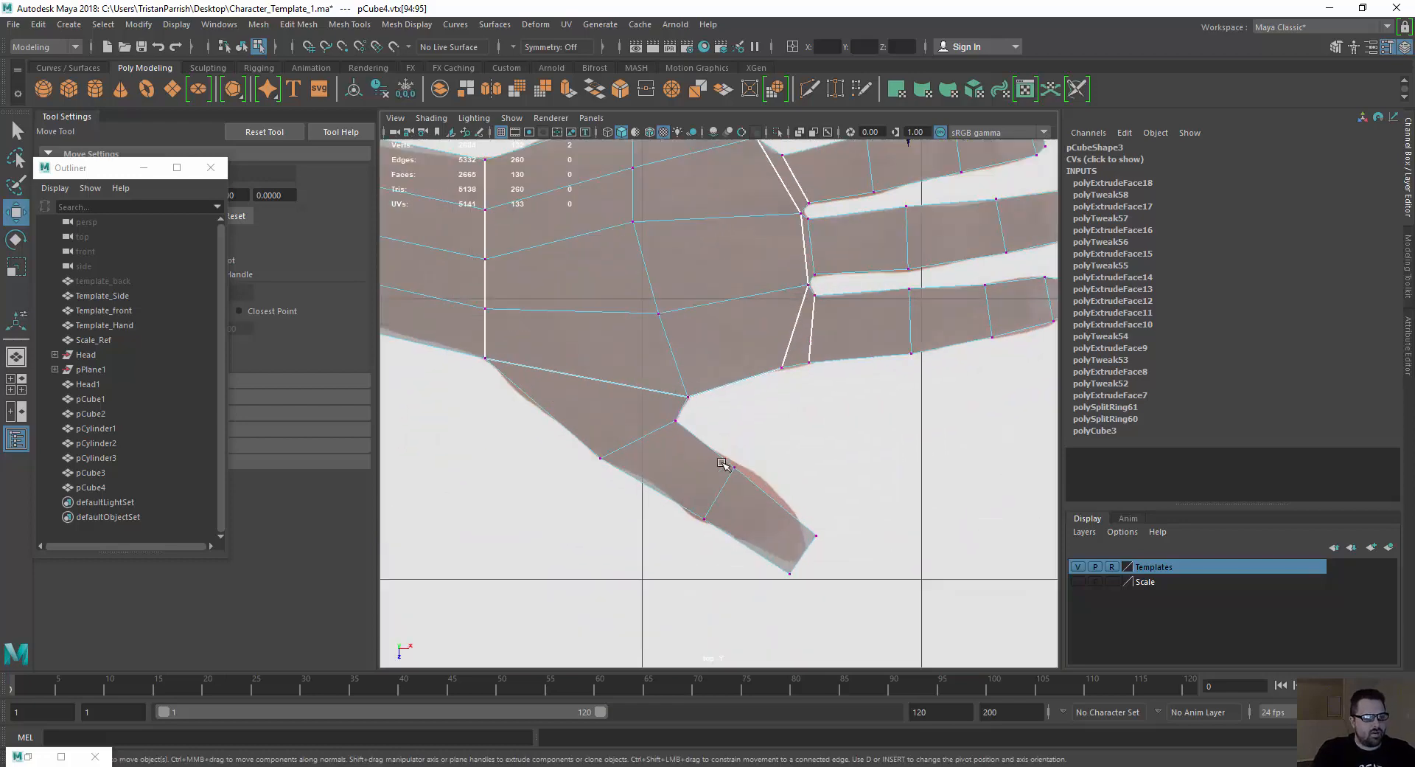
{"action": "scroll", "coordinate": [723, 463], "scroll_direction": "up", "scroll_amount": 2}
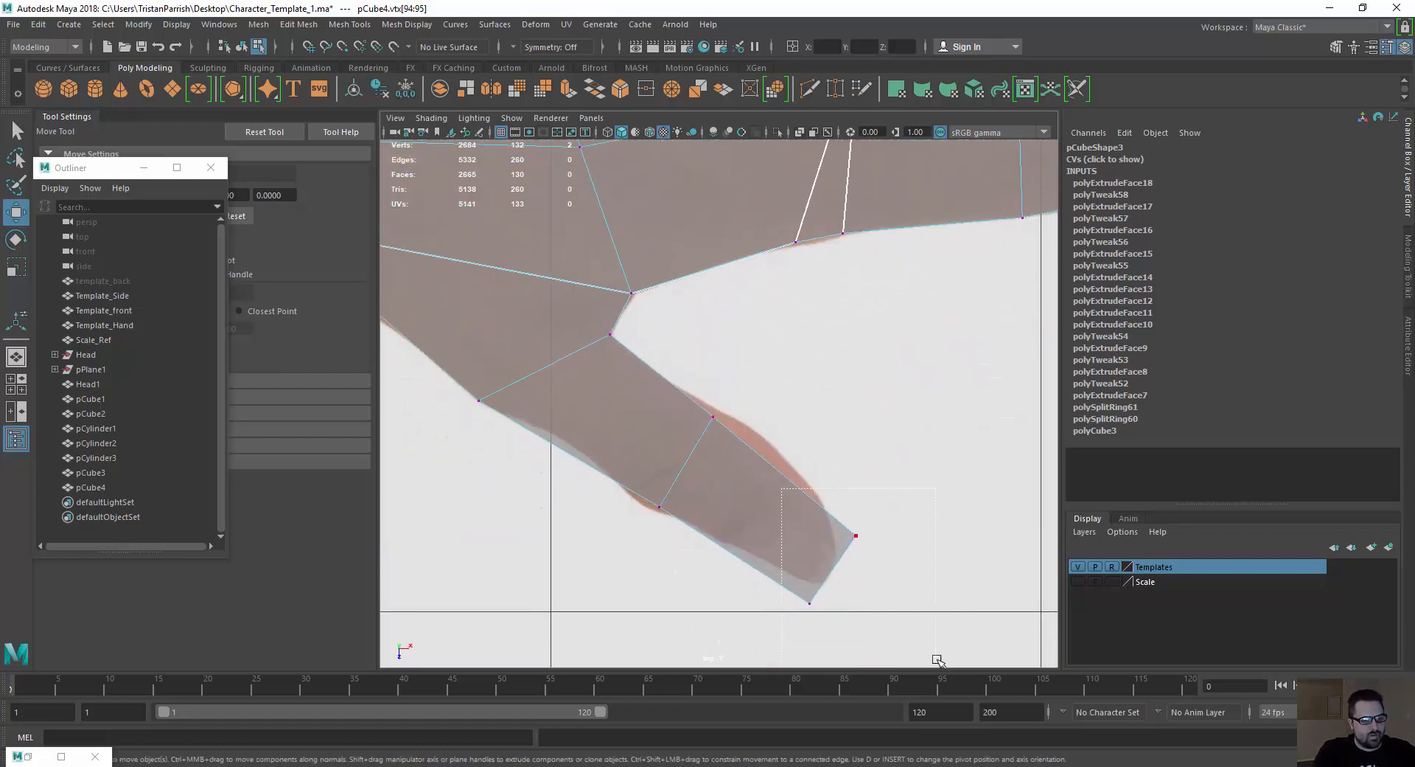
{"action": "middle_click_drag", "start_coordinate": [894, 623], "coordinate": [855, 586]}
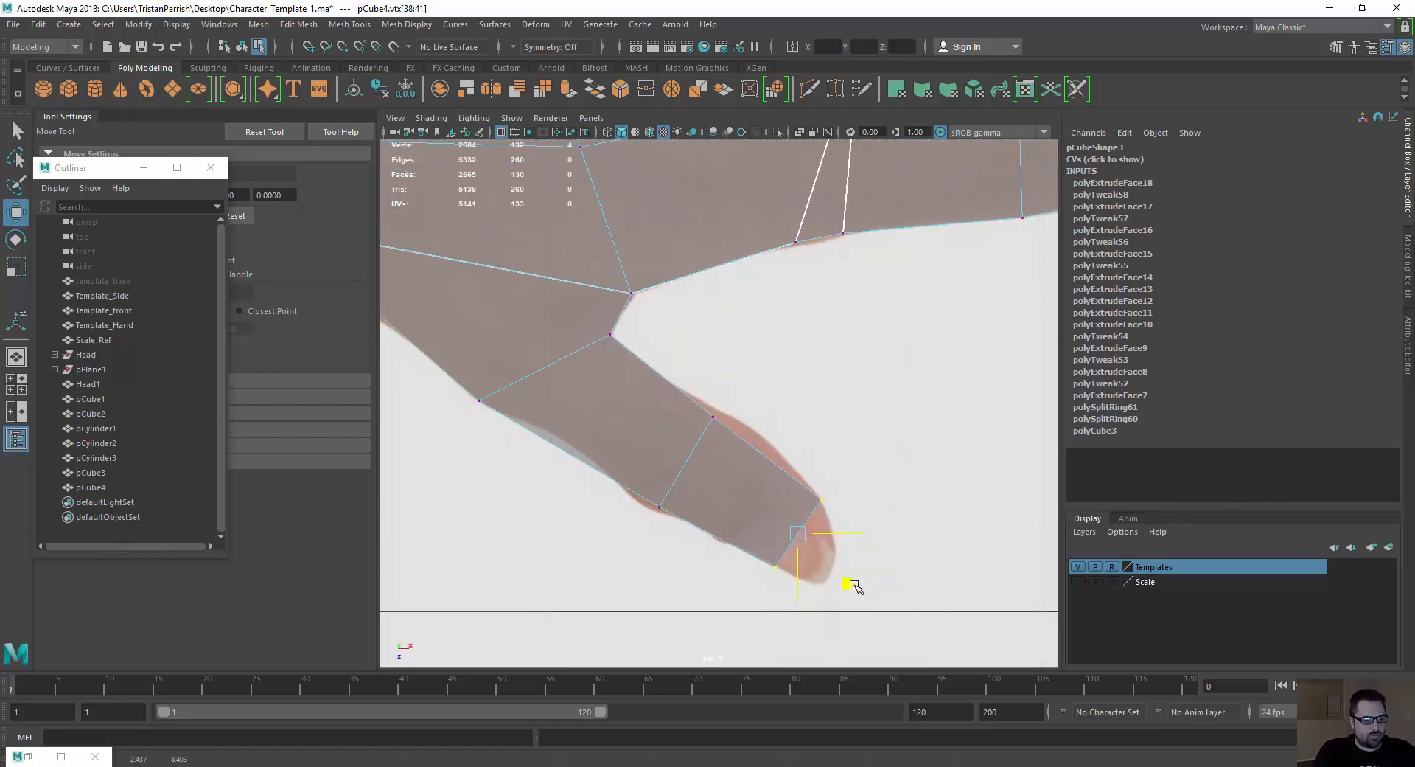
Extrude only the thumb's end face to the photo's thumb tip, with a Local Translate Z of 0.935.
{"action": "right_click_drag", "start_coordinate": [695, 380], "coordinate": [704, 417]}
{"action": "left_click", "coordinate": [781, 532]}
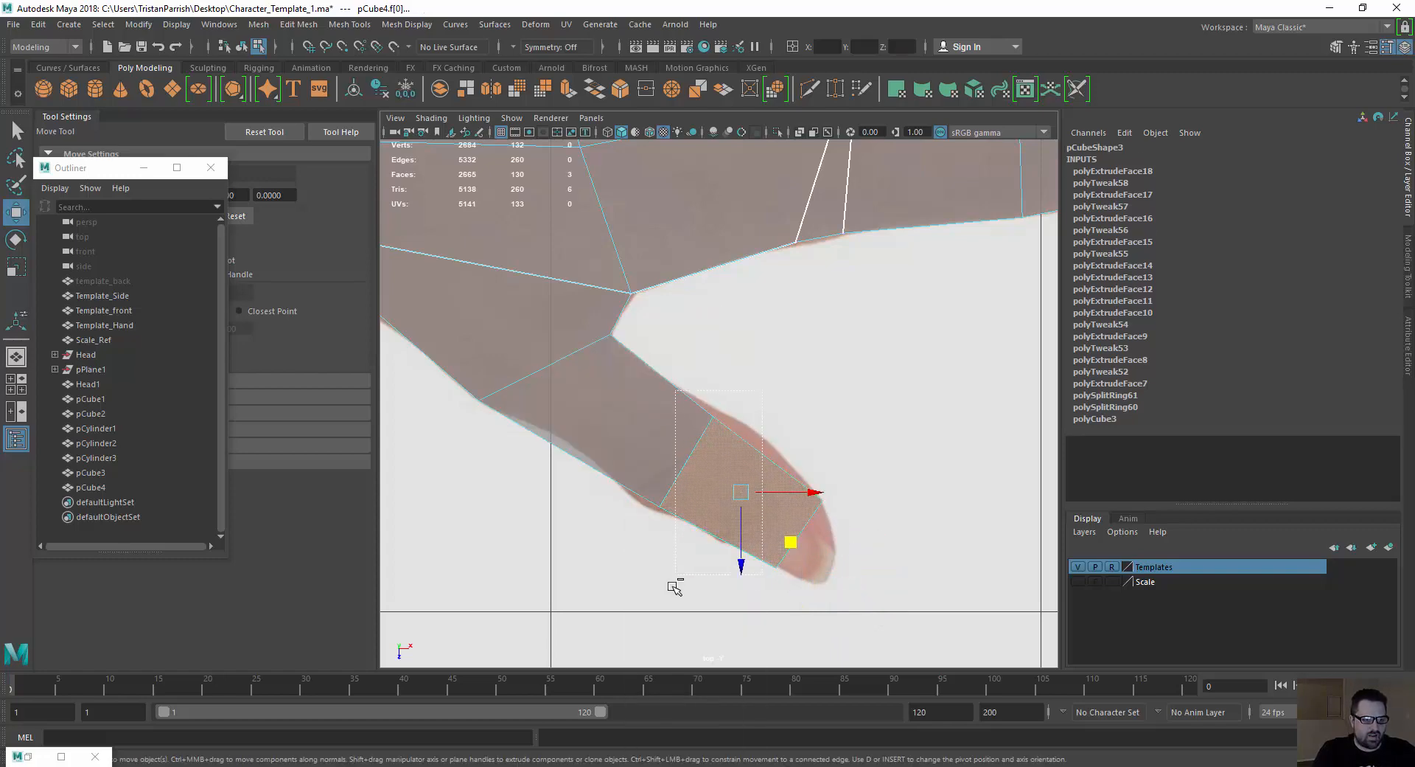
{"action": "left_click_drag", "start_coordinate": [675, 588], "coordinate": [674, 587], "text": "ctrl"}
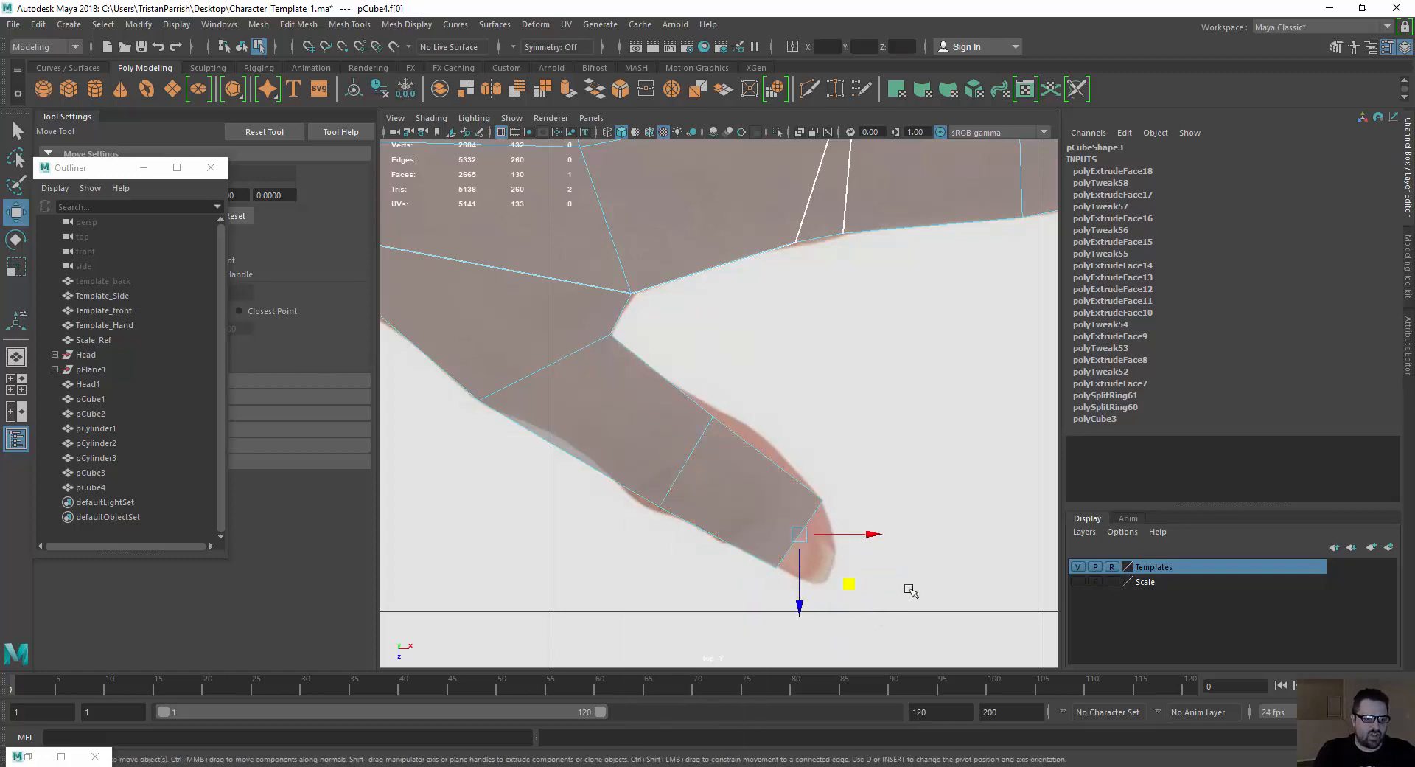
{"action": "left_click", "coordinate": [568, 90]}
{"action": "left_click_drag", "start_coordinate": [848, 572], "coordinate": [863, 583]}
Move the thumb's new tip vertices inward on both sides to follow the photo's rounded thumb tip.
{"action": "right_click_drag", "start_coordinate": [753, 428], "coordinate": [723, 387]}
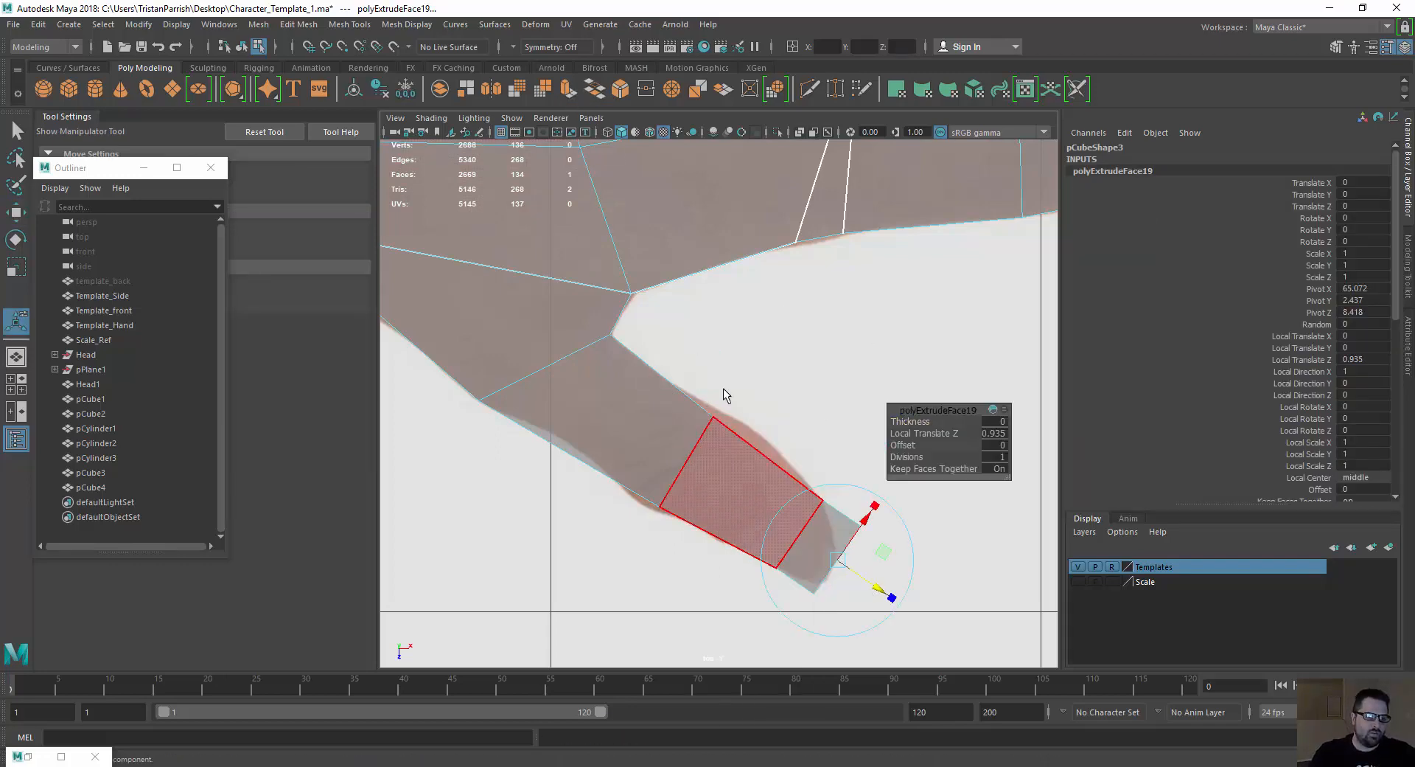
{"action": "key", "text": "F9"}
{"action": "key", "text": "q"}
{"action": "left_click_drag", "start_coordinate": [869, 522], "coordinate": [844, 545]}
{"action": "key", "text": "w"}
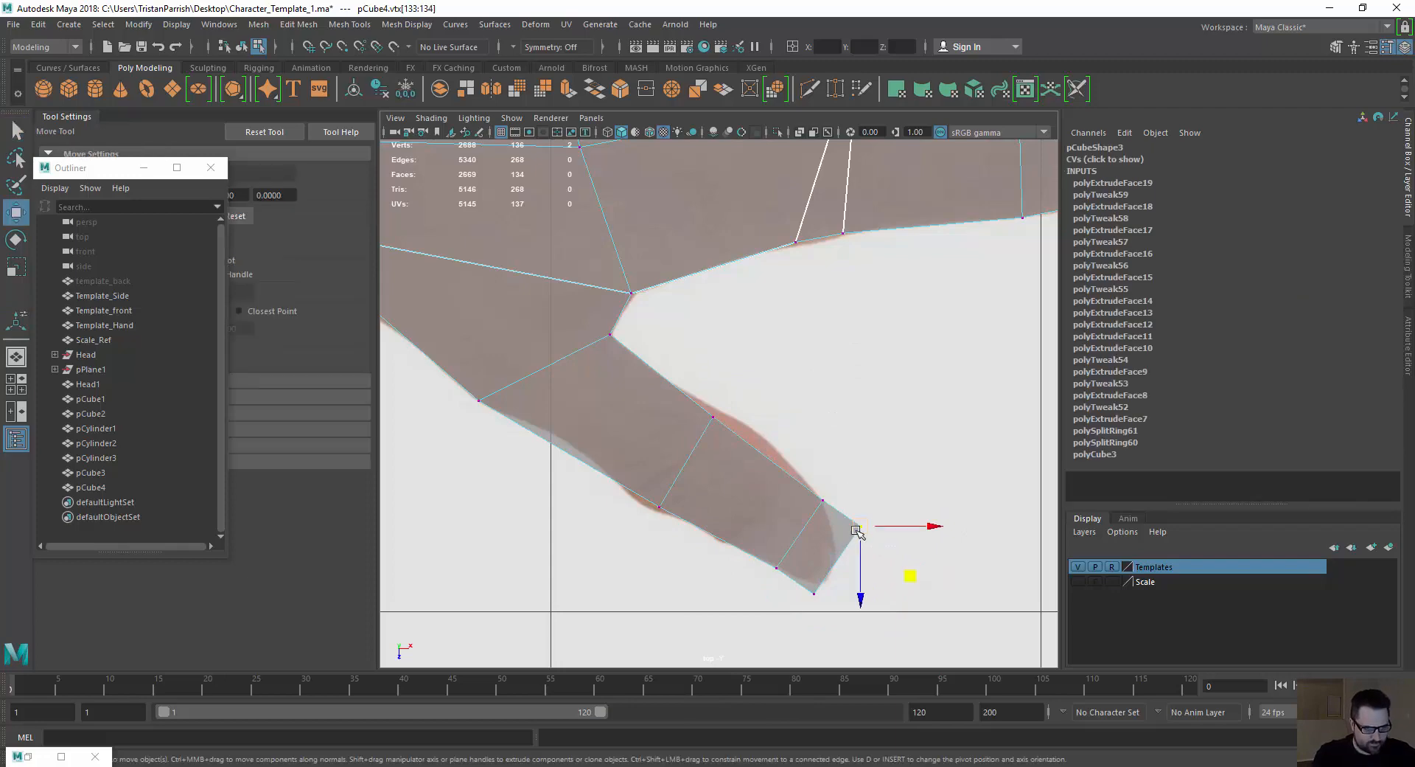
{"action": "left_click_drag", "start_coordinate": [915, 584], "coordinate": [866, 633]}
{"action": "left_click", "coordinate": [814, 592]}
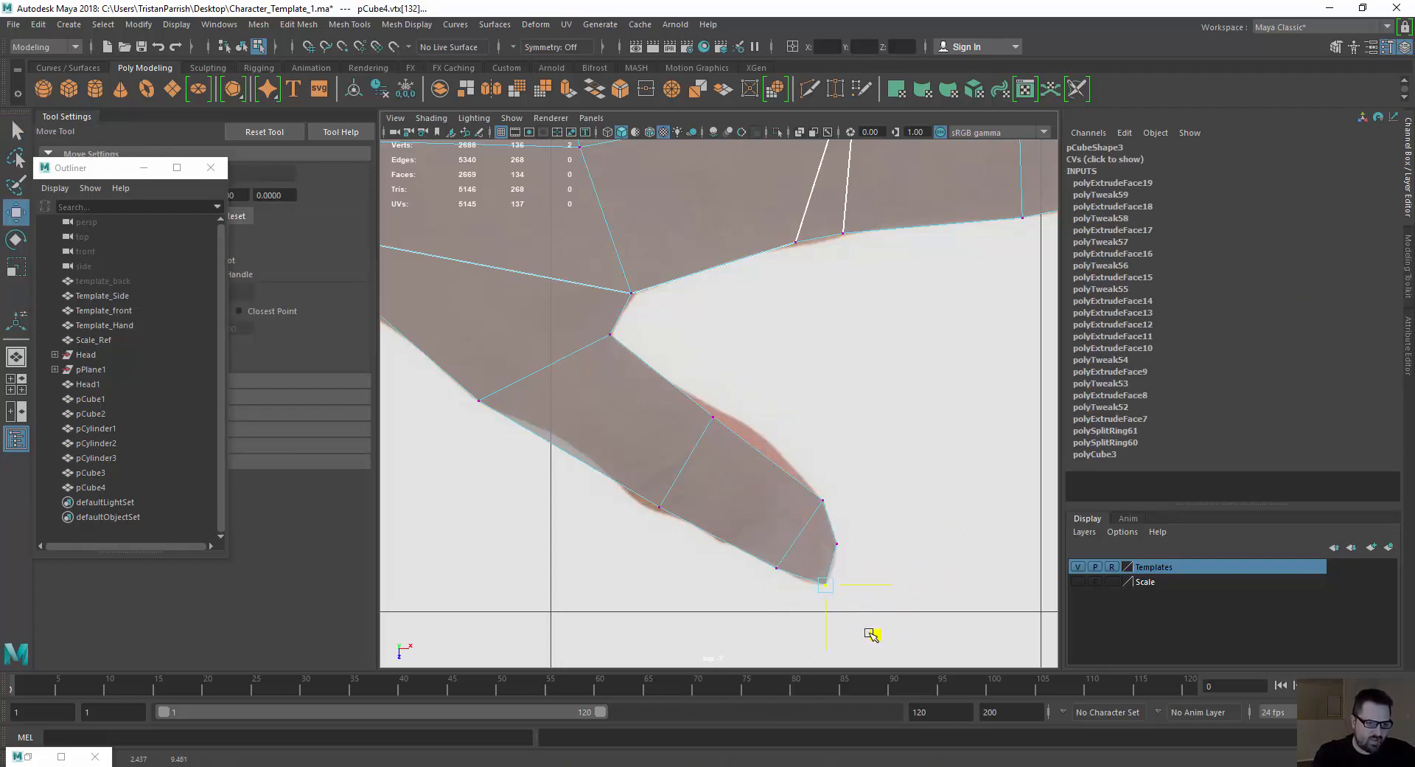
Examine the blocky hand mesh in the perspective view, checking the thickness of the fingers, thumb and palm.
{"action": "scroll", "coordinate": [846, 594], "scroll_direction": "down", "scroll_amount": 10}
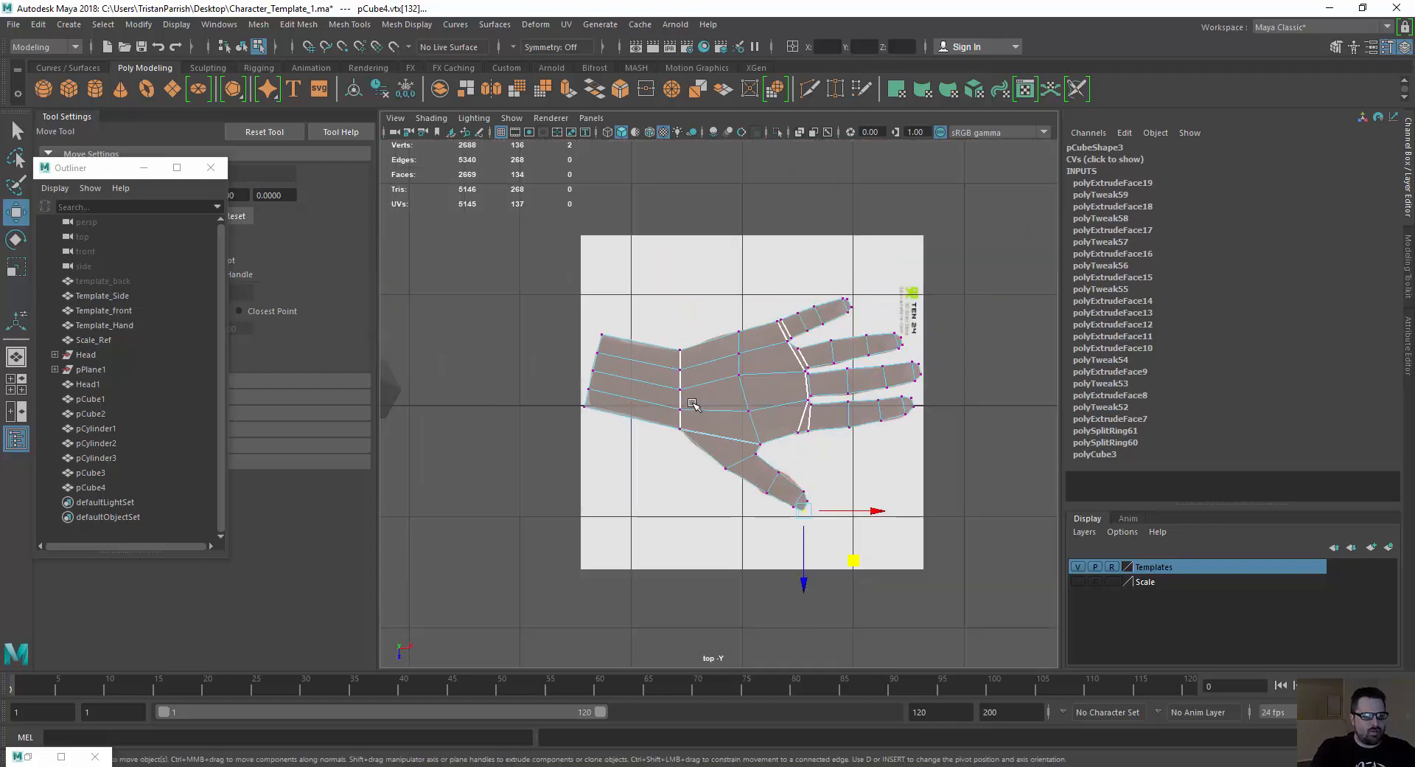
{"action": "key", "text": "space"}
{"action": "scroll", "coordinate": [884, 265], "scroll_direction": "up", "scroll_amount": 5}
{"action": "key", "text": "space"}
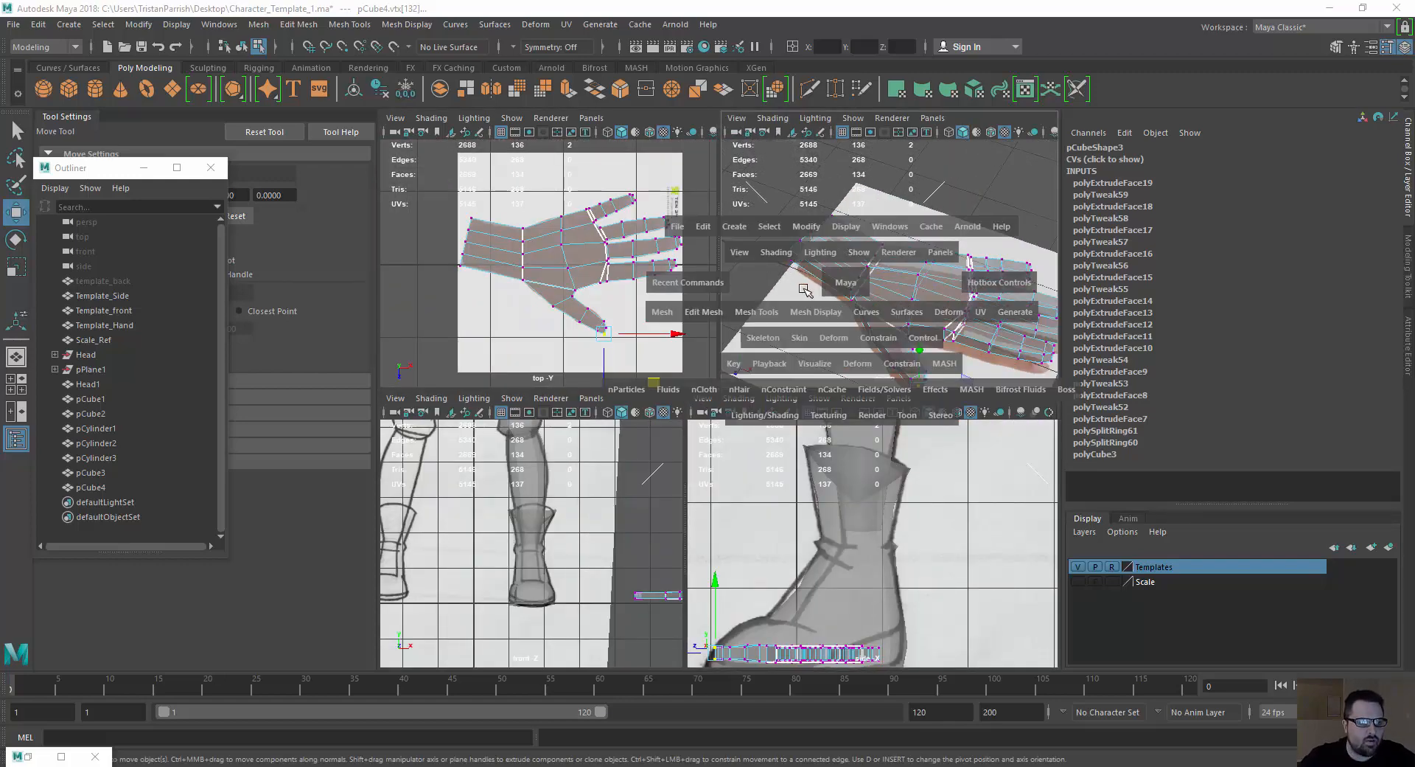
{"action": "left_click_drag", "start_coordinate": [686, 248], "coordinate": [617, 331], "text": "alt"}
{"action": "scroll", "coordinate": [618, 331], "scroll_direction": "up", "scroll_amount": 8}
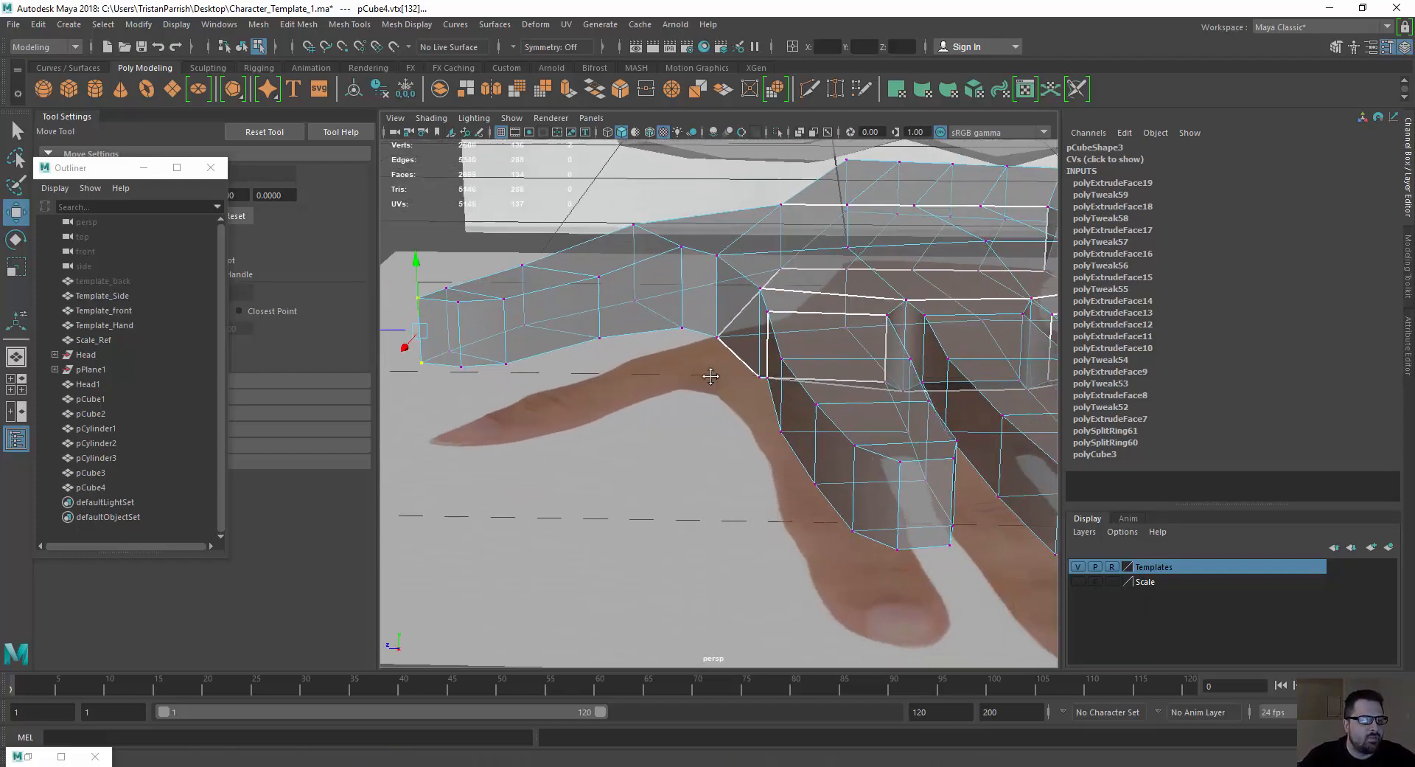
{"action": "left_click_drag", "start_coordinate": [587, 383], "coordinate": [599, 418], "text": "alt"}
{"action": "scroll", "coordinate": [594, 422], "scroll_direction": "down", "scroll_amount": 5}
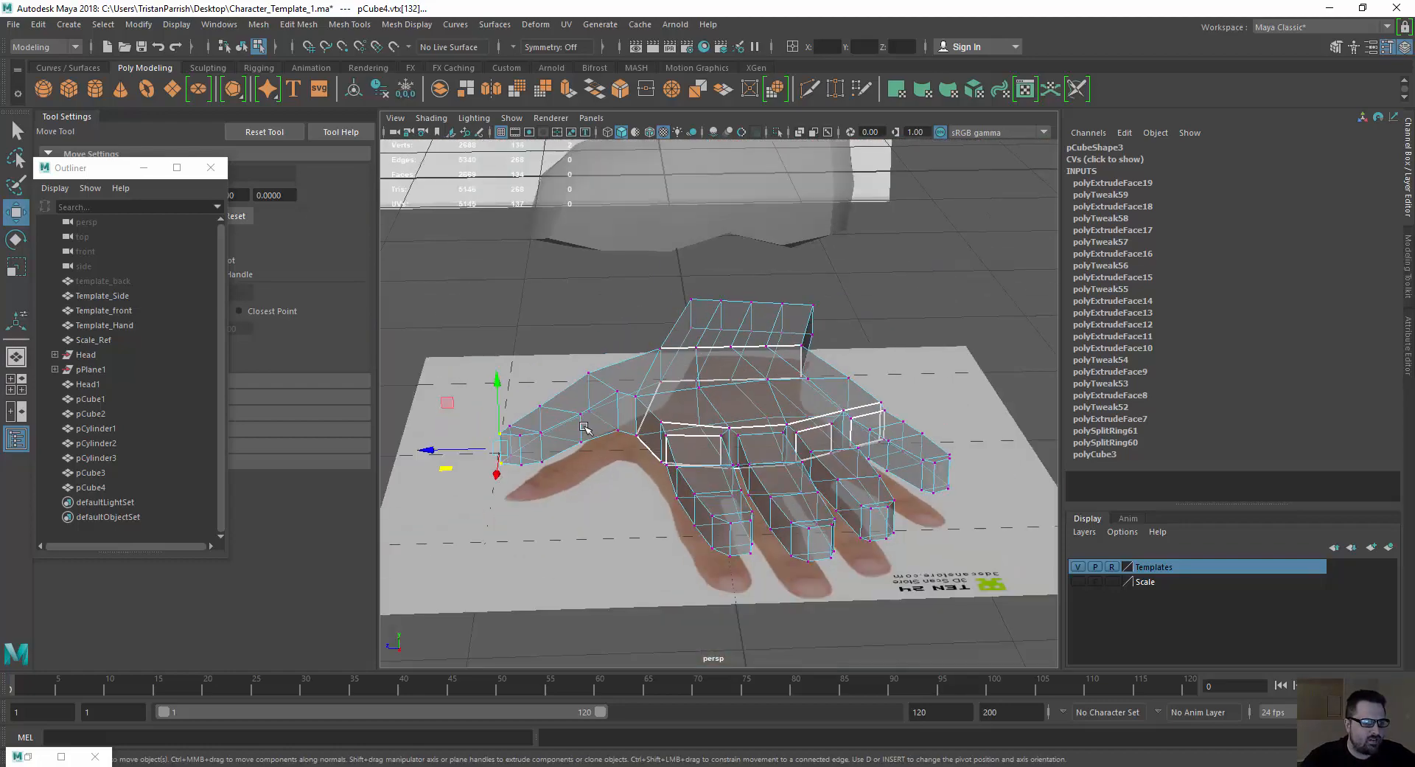
{"action": "scroll", "coordinate": [701, 383], "scroll_direction": "up", "scroll_amount": 6}
{"action": "scroll", "coordinate": [698, 398], "scroll_direction": "down", "scroll_amount": 5}
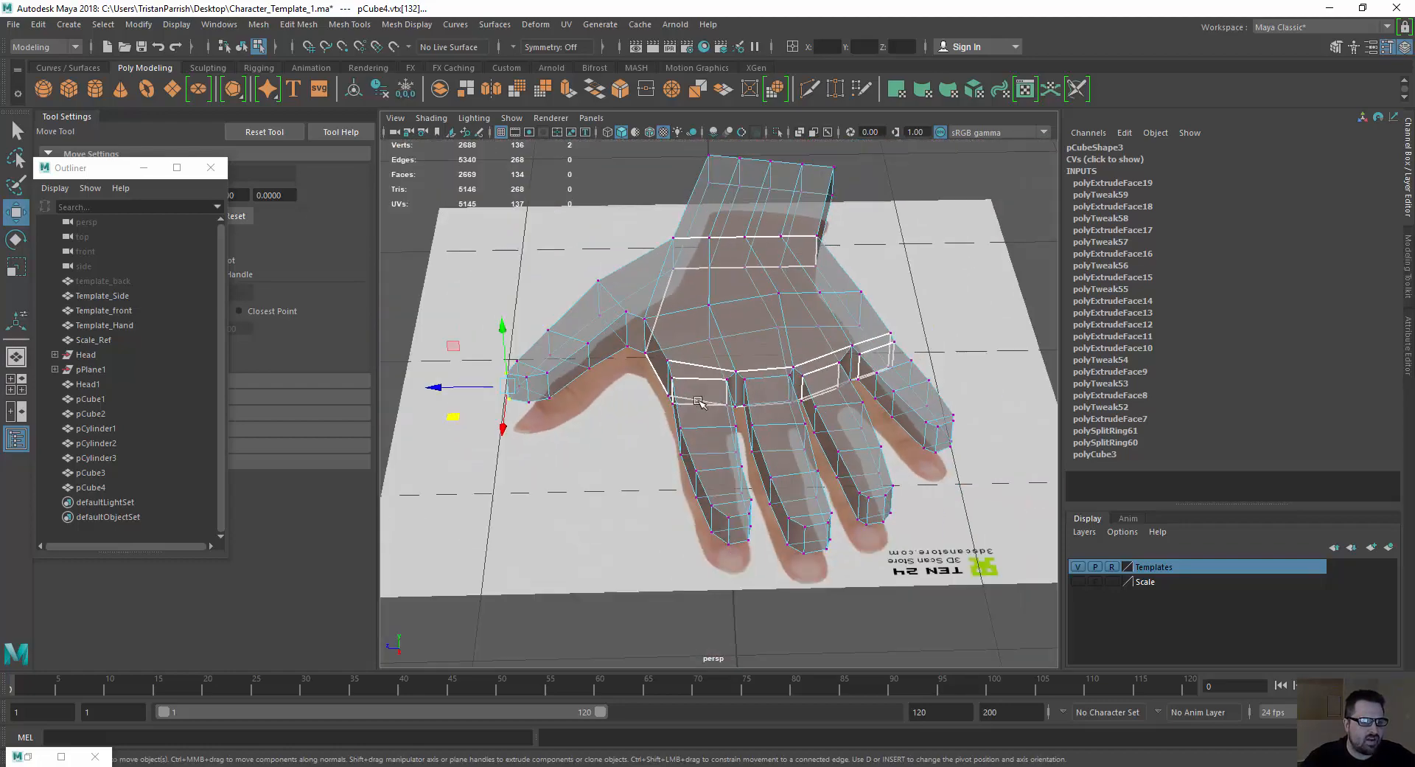
{"action": "scroll", "coordinate": [699, 344], "scroll_direction": "up", "scroll_amount": 3}
Set the Insert Edge Loop tool to relative distance from edge instead of multiple loops, undoing the trial loop on the index finger.
{"action": "right_click_drag", "start_coordinate": [693, 372], "coordinate": [651, 380]}
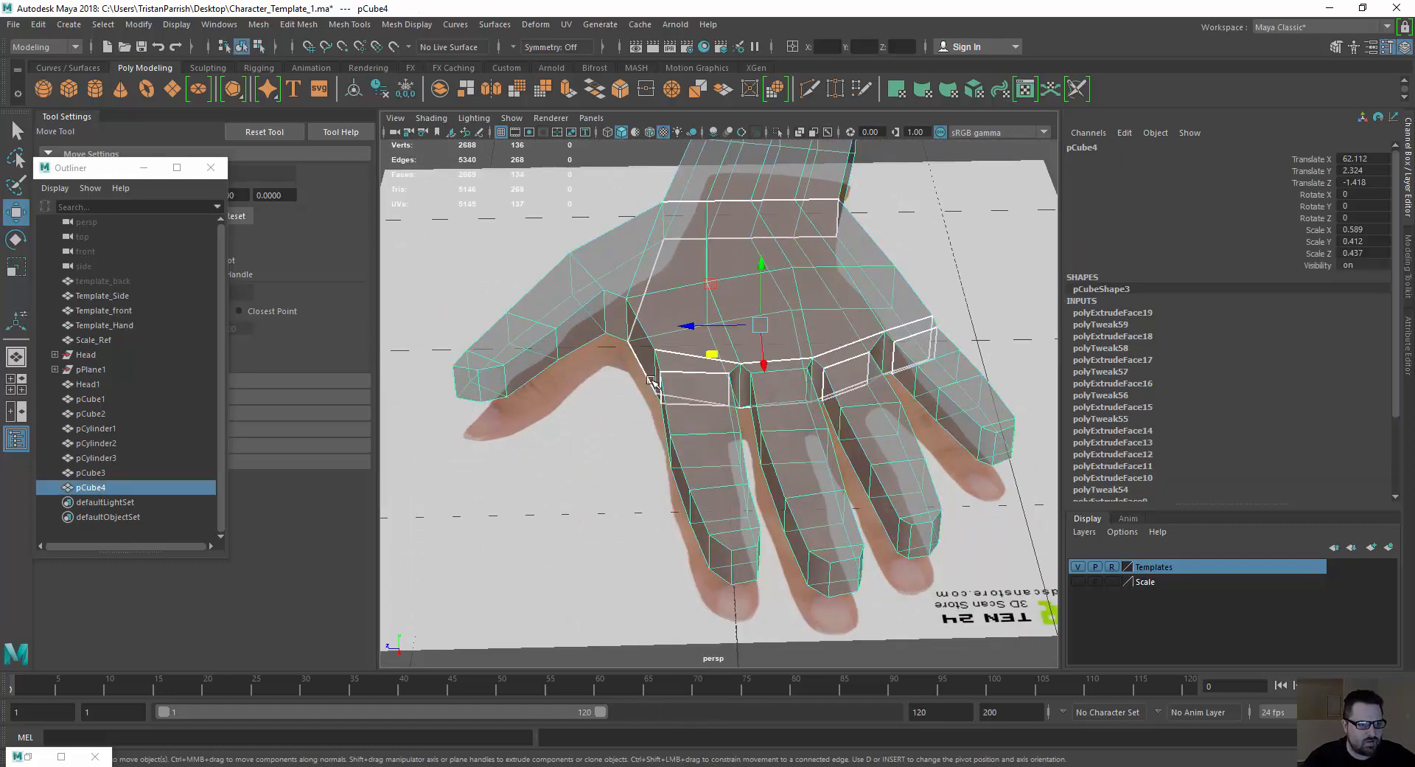
{"action": "left_click", "coordinate": [347, 25]}
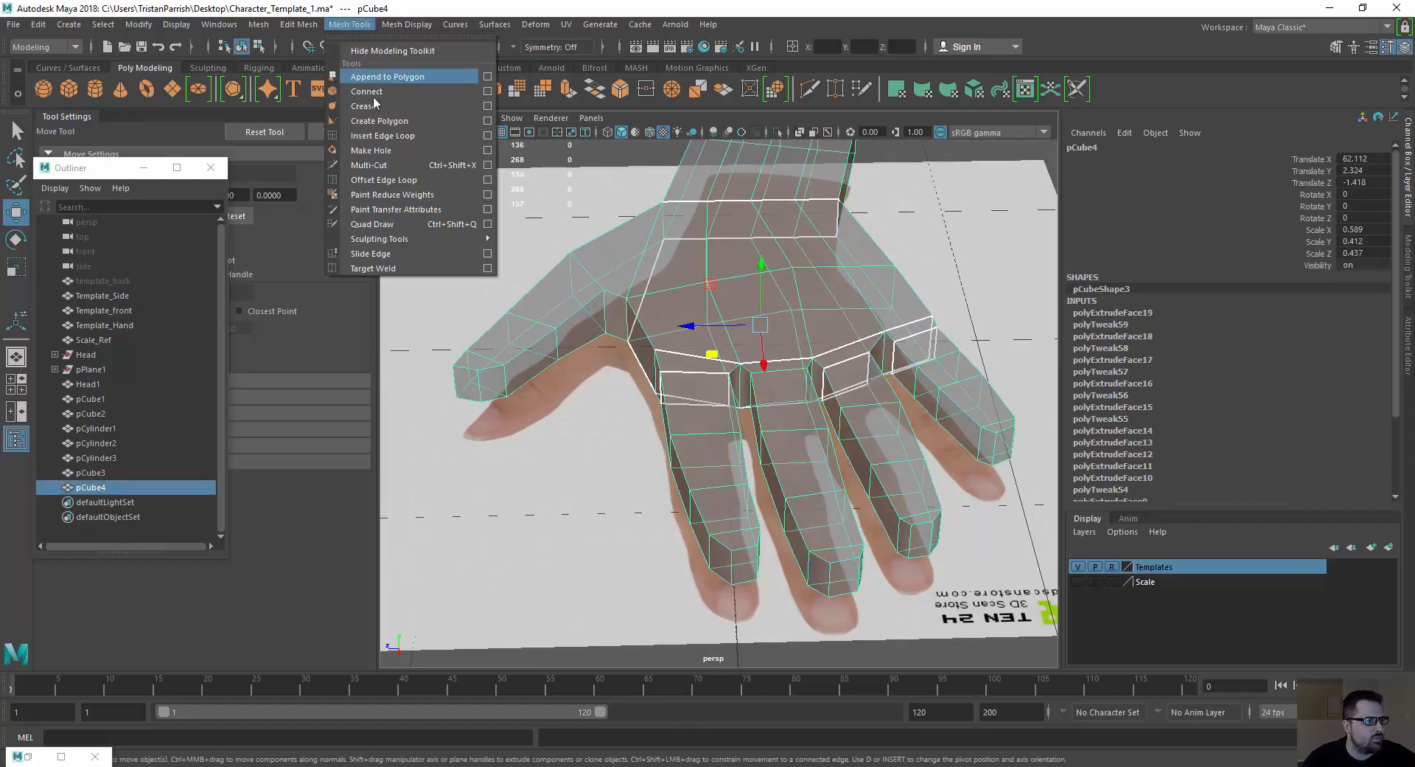
{"action": "left_click", "coordinate": [487, 135]}
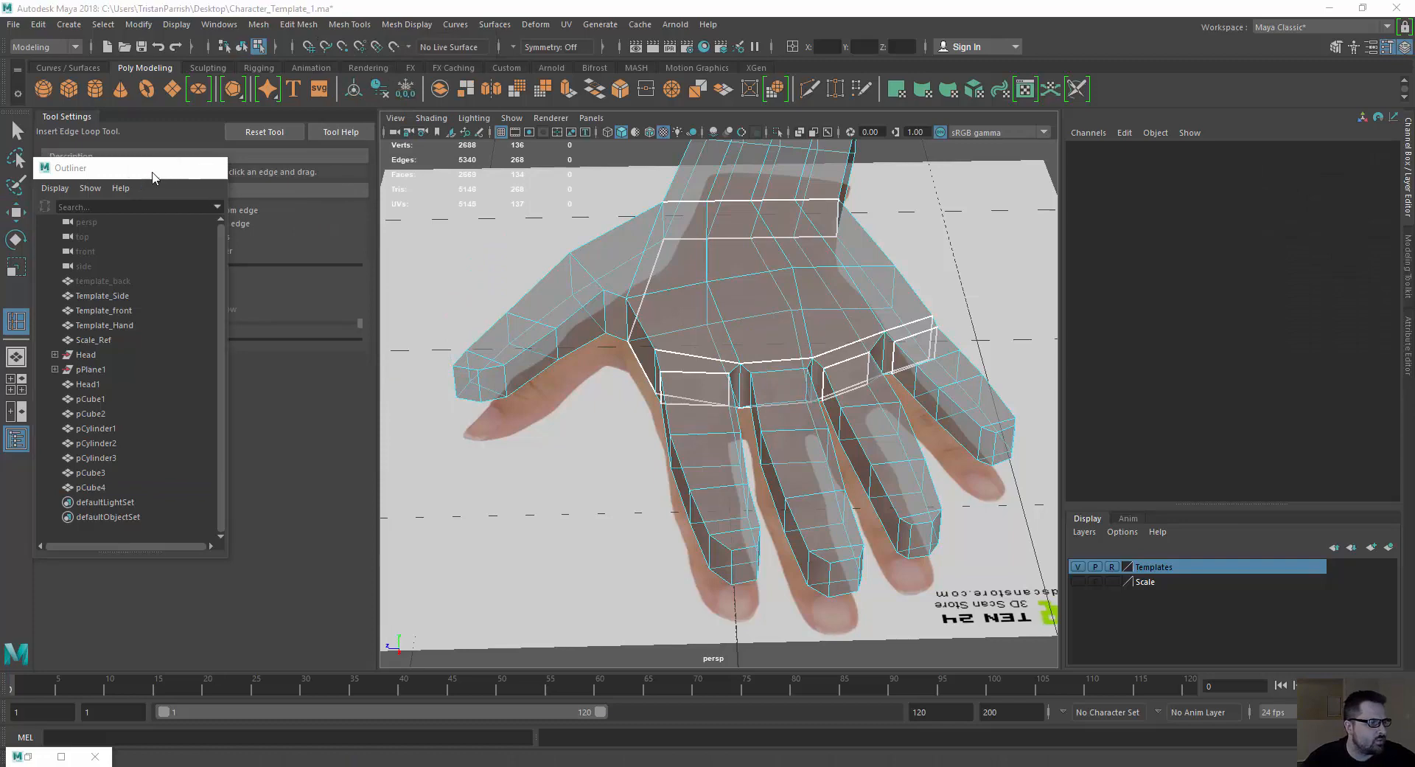
{"action": "left_click", "coordinate": [143, 168]}
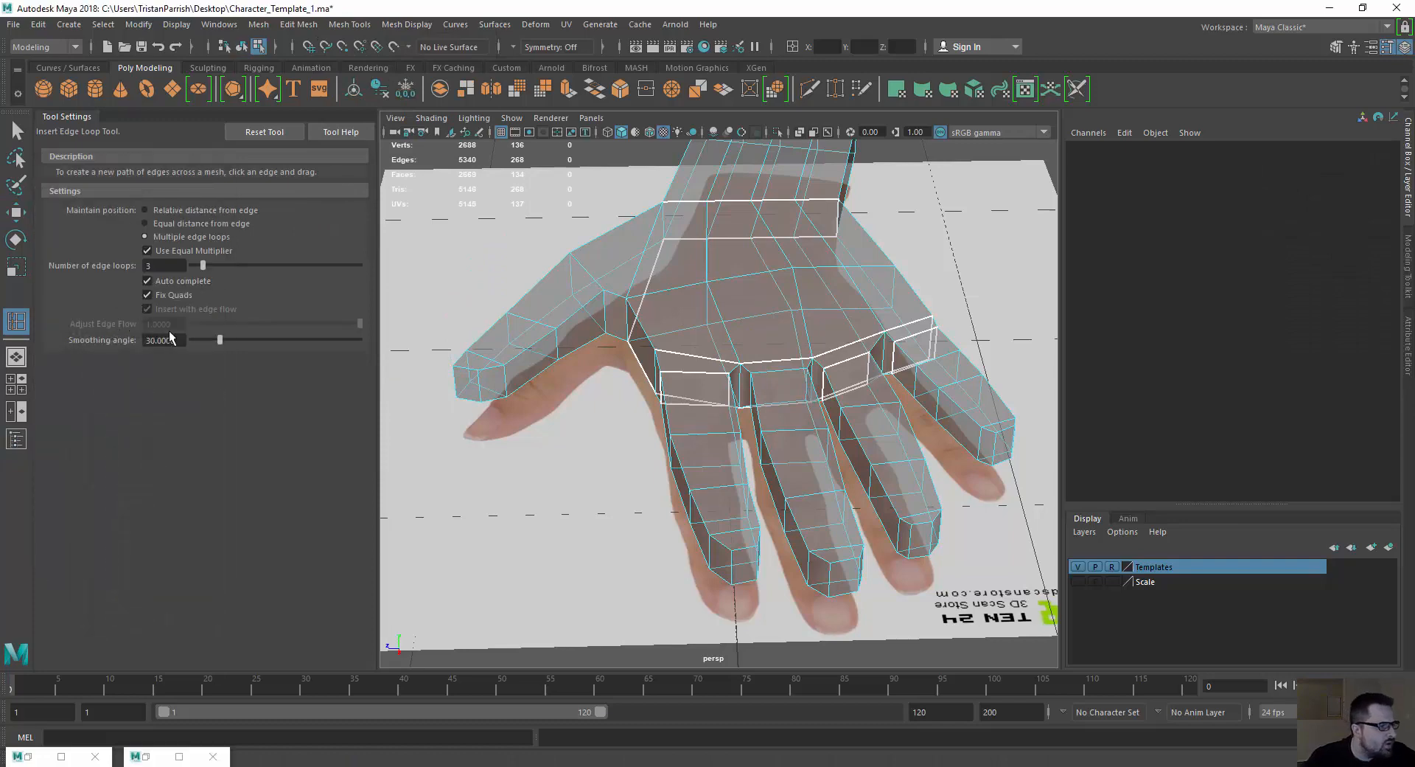
{"action": "left_click", "coordinate": [146, 210]}
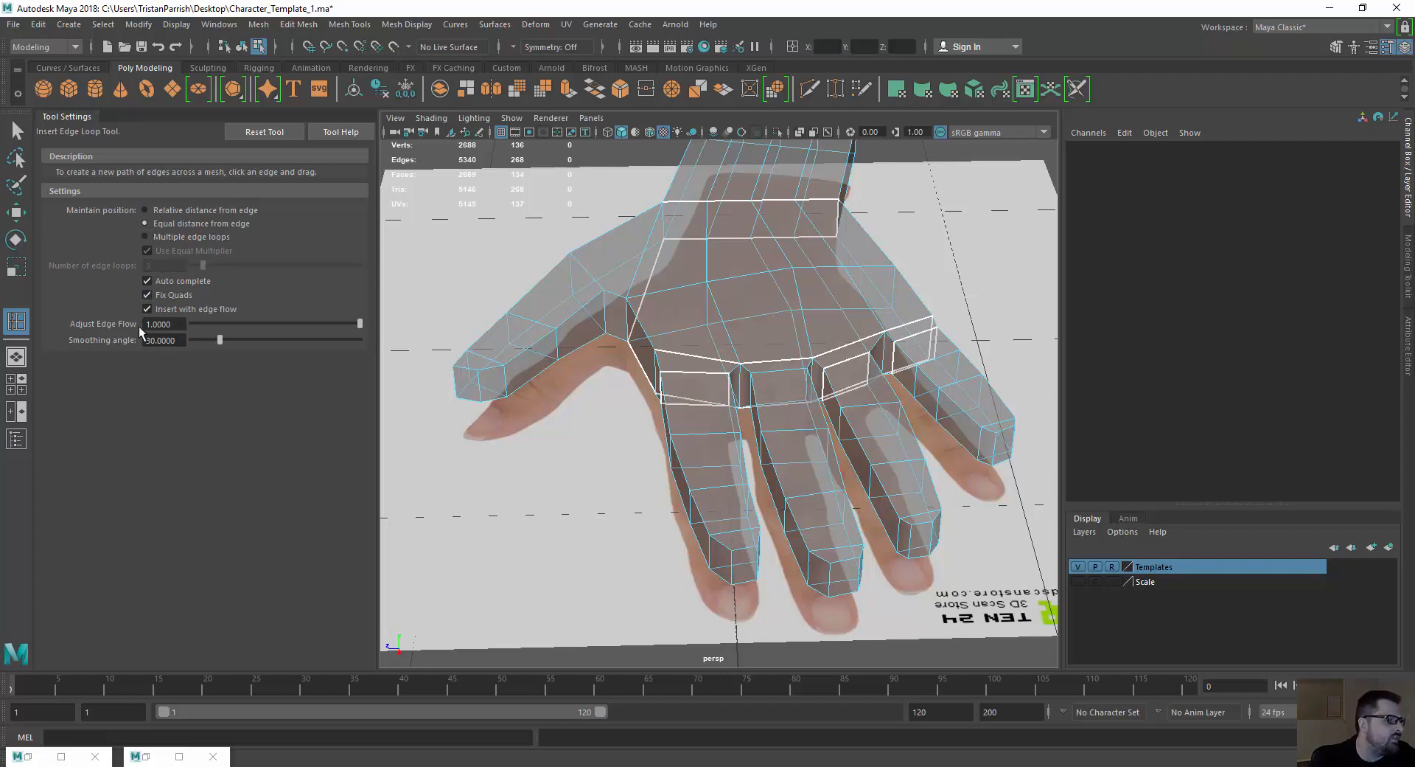
{"action": "left_click_drag", "start_coordinate": [695, 365], "coordinate": [713, 359]}
{"action": "key", "text": "ctrl+z"}
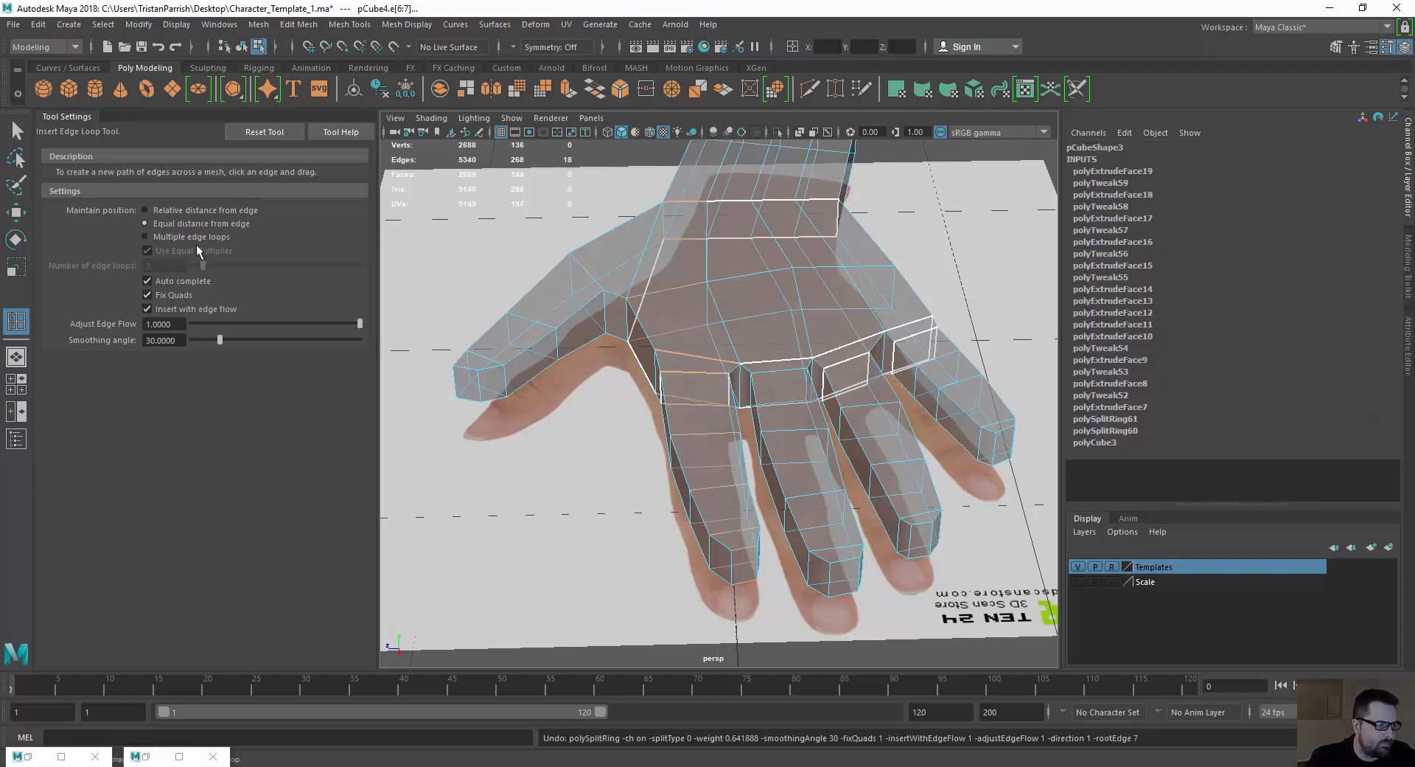
Insert a lengthwise edge loop along the middle of each of the four fingers and the thumb.
{"action": "left_click_drag", "start_coordinate": [702, 362], "coordinate": [892, 442]}
{"action": "left_click_drag", "start_coordinate": [627, 412], "coordinate": [636, 385], "text": "alt"}
{"action": "left_click_drag", "start_coordinate": [729, 453], "coordinate": [558, 384], "text": "alt"}
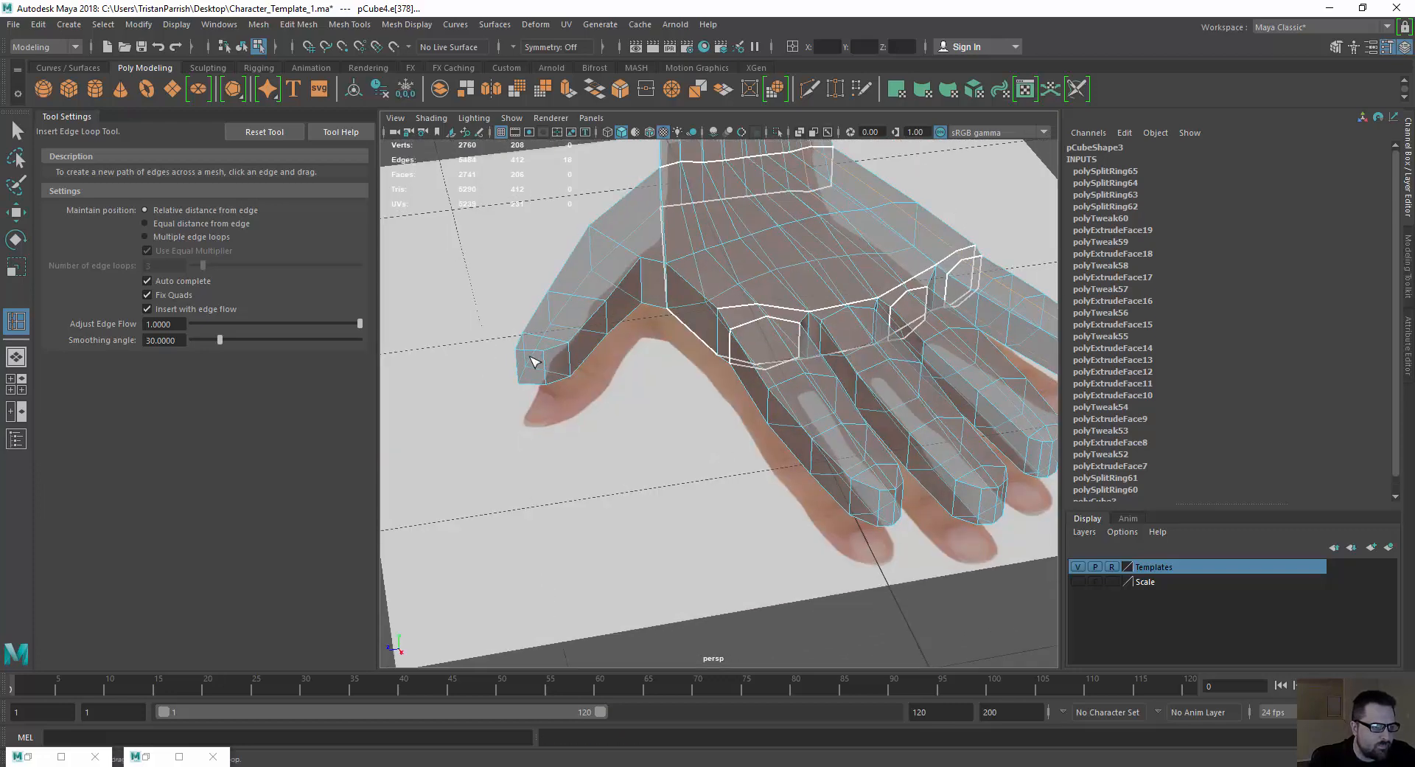
{"action": "left_click", "coordinate": [532, 361]}
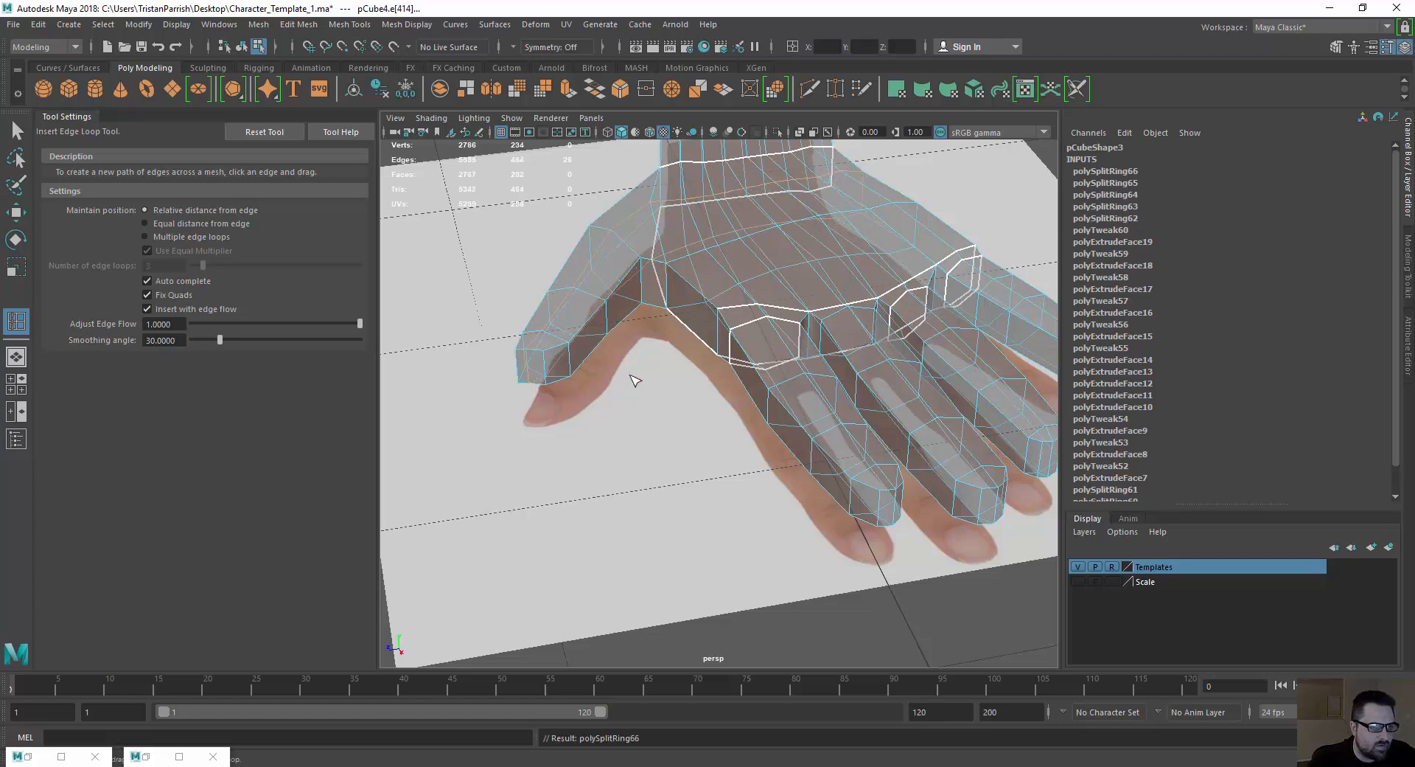
Insert a horizontal edge loop at mid-thickness around the sides of the whole hand, including all fingers and the thumb.
{"action": "left_click_drag", "start_coordinate": [632, 379], "coordinate": [775, 472], "text": "alt"}
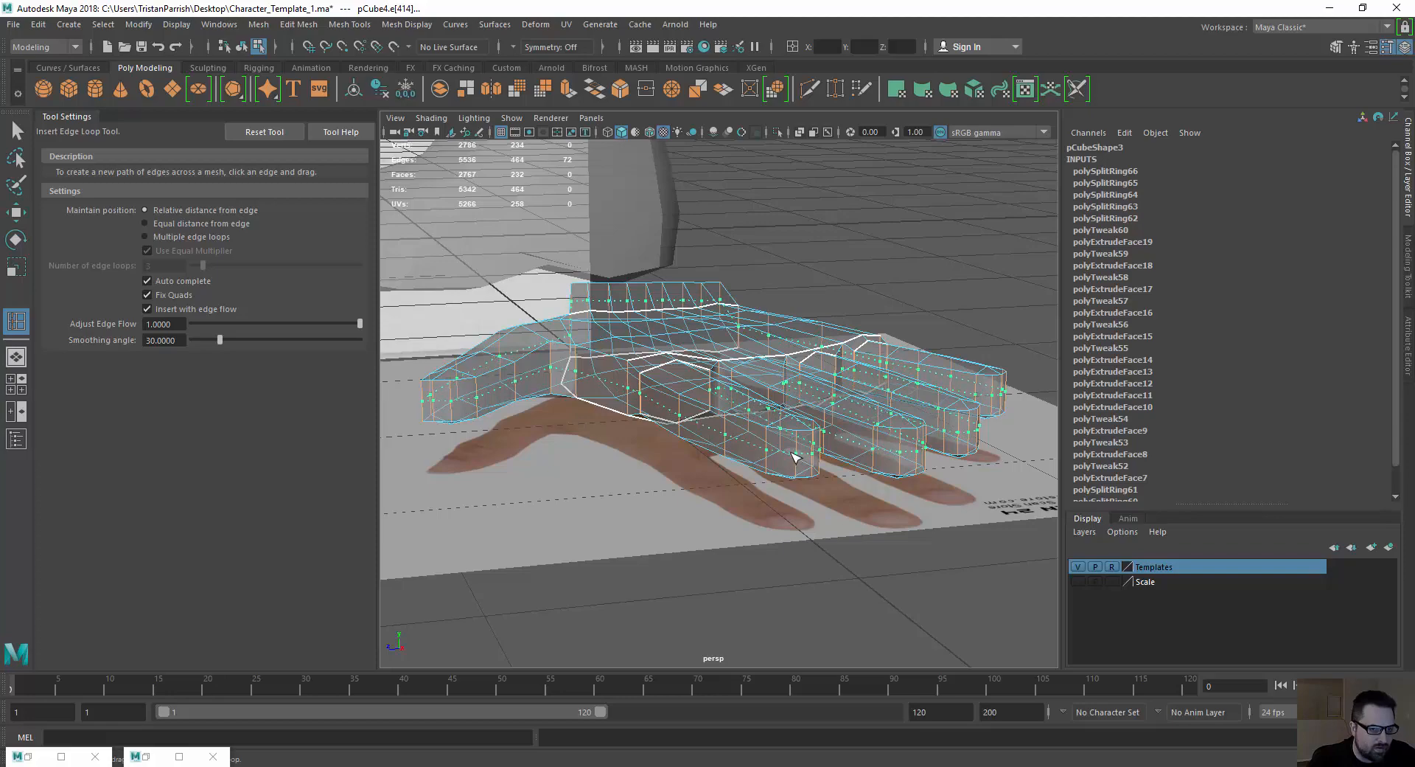
{"action": "left_click", "coordinate": [795, 457]}
{"action": "left_click_drag", "start_coordinate": [795, 457], "coordinate": [709, 417], "text": "alt"}
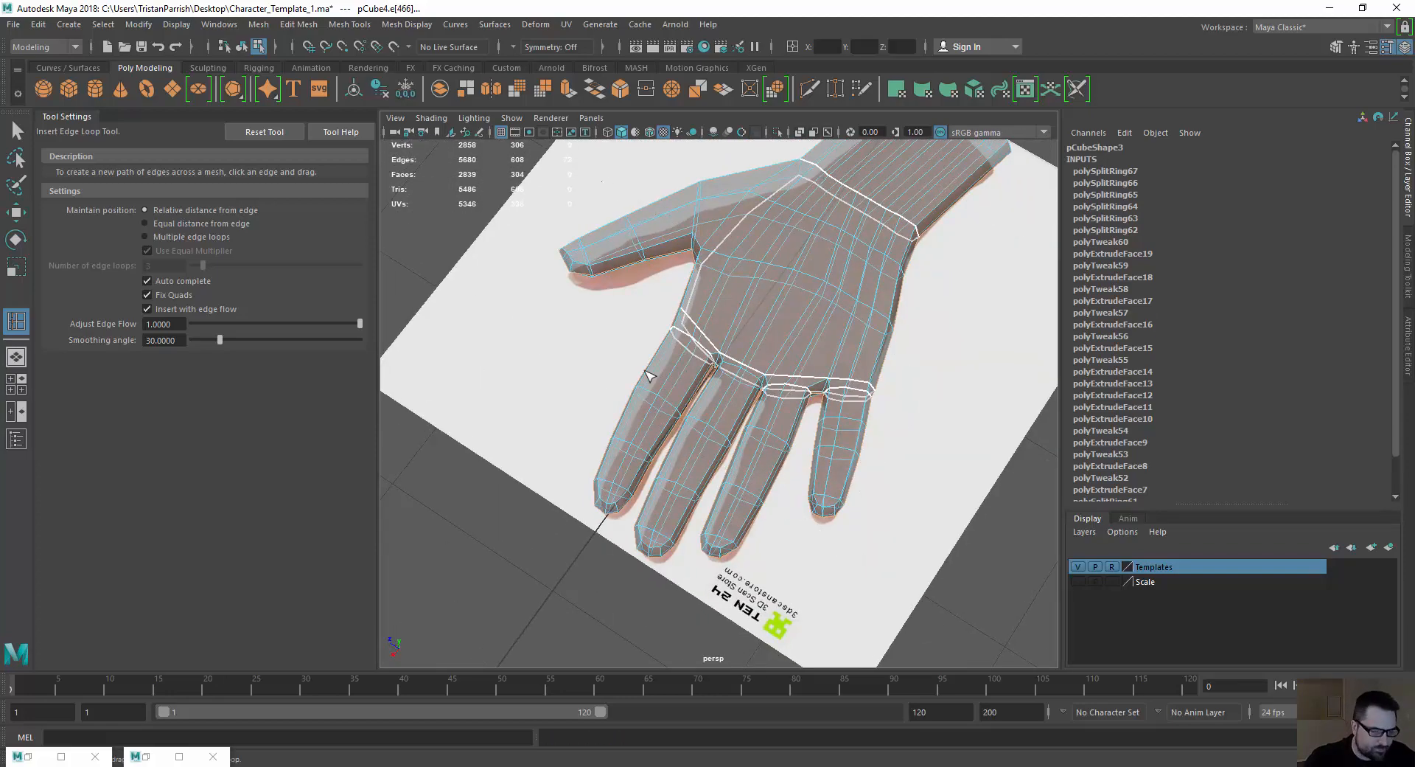
{"action": "key", "text": "w"}
Inspect the hand's new edge loops from the side, the top and around the fingers, palm and wrist.
{"action": "left_click_drag", "start_coordinate": [649, 376], "coordinate": [699, 361], "text": "alt"}
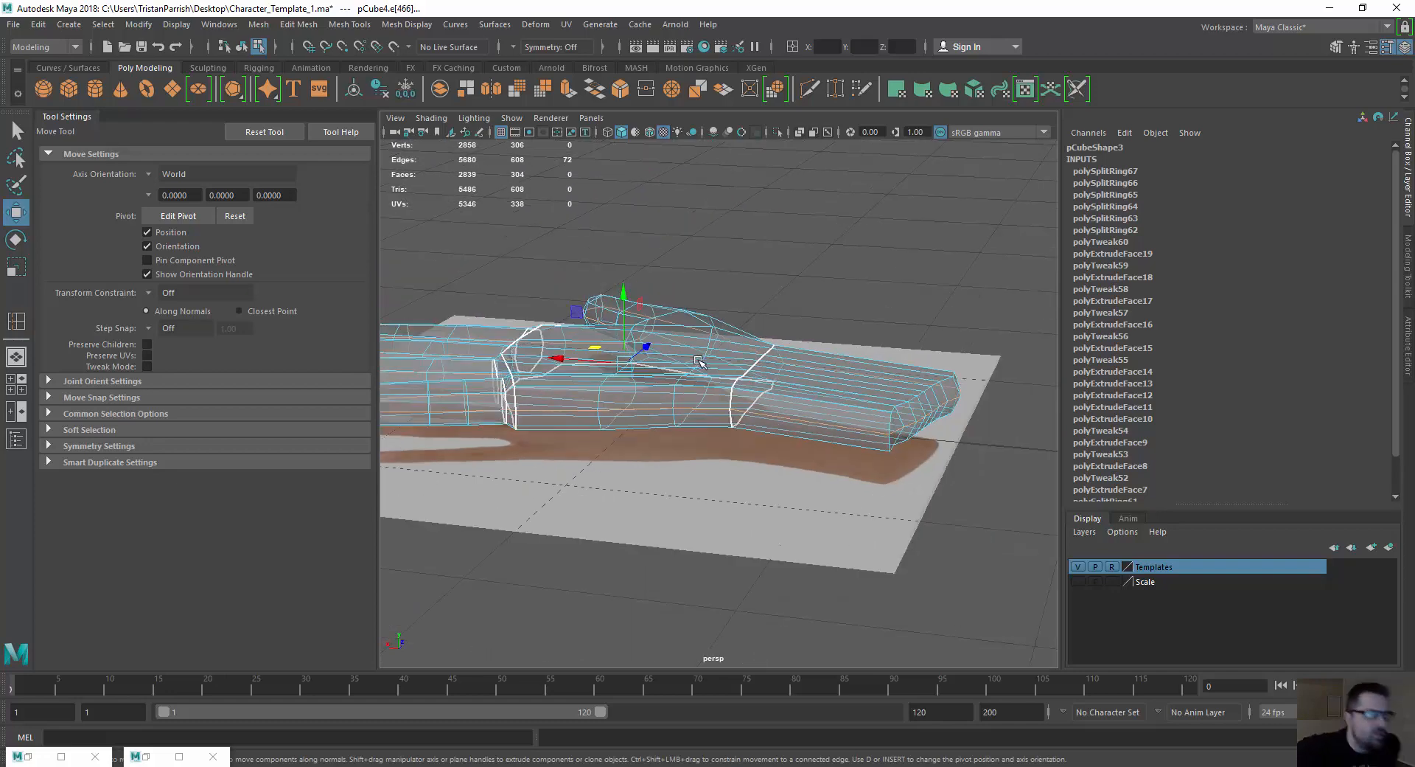
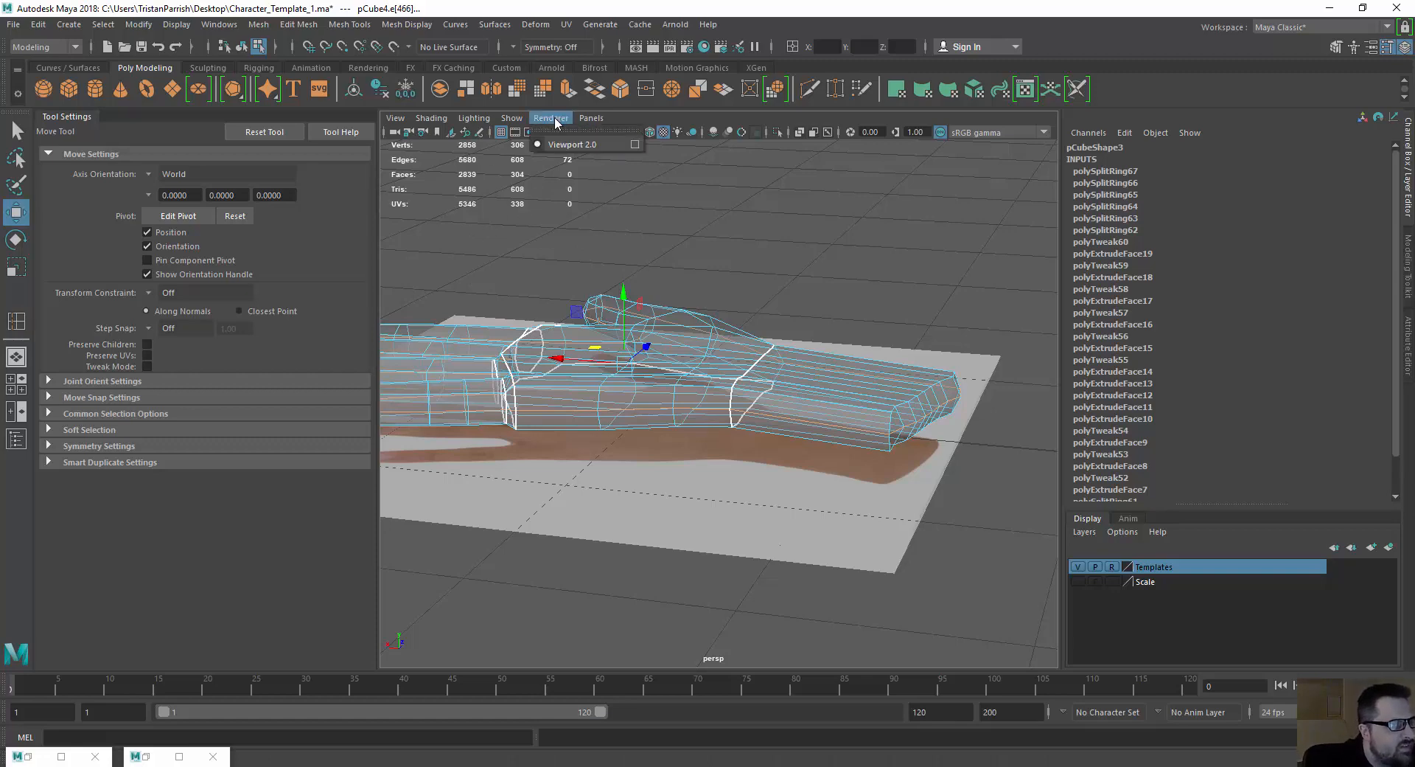
{"action": "left_click_drag", "start_coordinate": [642, 337], "coordinate": [707, 547], "text": "alt"}
{"action": "scroll", "coordinate": [712, 531], "scroll_direction": "up", "scroll_amount": 4}
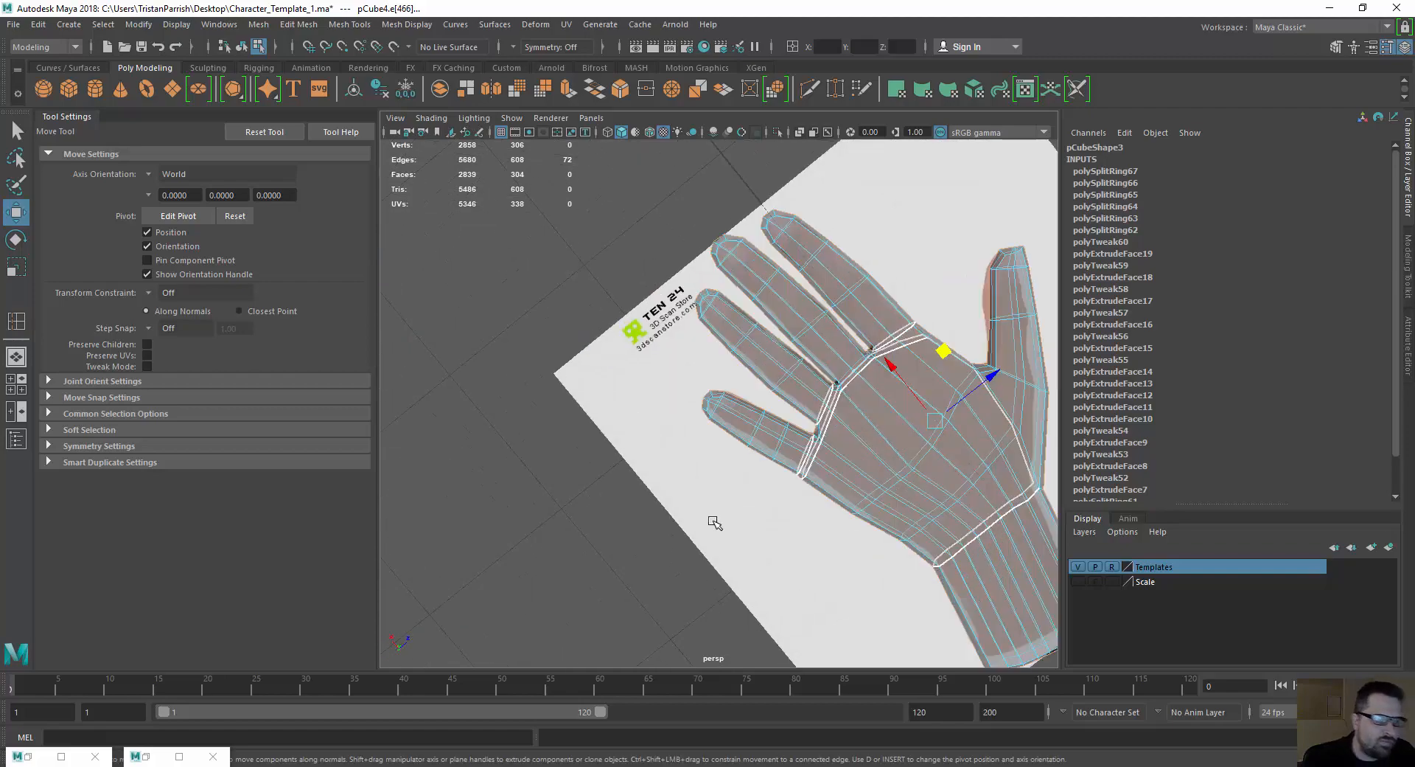
{"action": "scroll", "coordinate": [766, 522], "scroll_direction": "down", "scroll_amount": 2}
{"action": "left_click_drag", "start_coordinate": [766, 502], "coordinate": [829, 406], "text": "alt"}
{"action": "scroll", "coordinate": [725, 395], "scroll_direction": "up", "scroll_amount": 4}
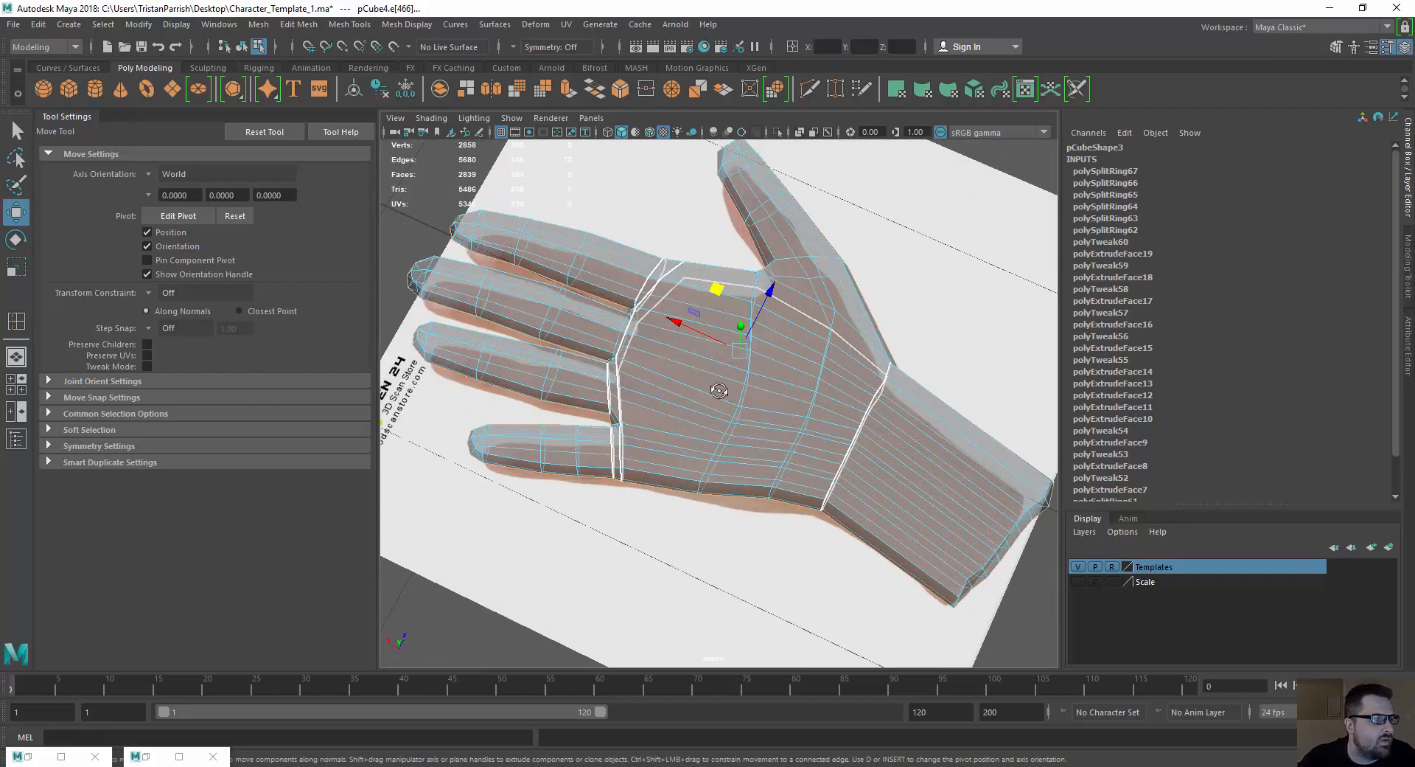
{"action": "left_click_drag", "start_coordinate": [720, 391], "coordinate": [620, 316], "text": "alt"}
{"action": "scroll", "coordinate": [767, 413], "scroll_direction": "up", "scroll_amount": 4}
{"action": "left_click_drag", "start_coordinate": [767, 413], "coordinate": [699, 524], "text": "alt"}
{"action": "scroll", "coordinate": [693, 375], "scroll_direction": "down", "scroll_amount": 4}
{"action": "scroll", "coordinate": [677, 378], "scroll_direction": "up", "scroll_amount": 4}
{"action": "scroll", "coordinate": [676, 378], "scroll_direction": "down", "scroll_amount": 6}
Select the faces on the upper side of the index finger's tip.
{"action": "right_click_drag", "start_coordinate": [671, 358], "coordinate": [670, 408]}
{"action": "left_click_drag", "start_coordinate": [663, 405], "coordinate": [606, 443], "text": "alt"}
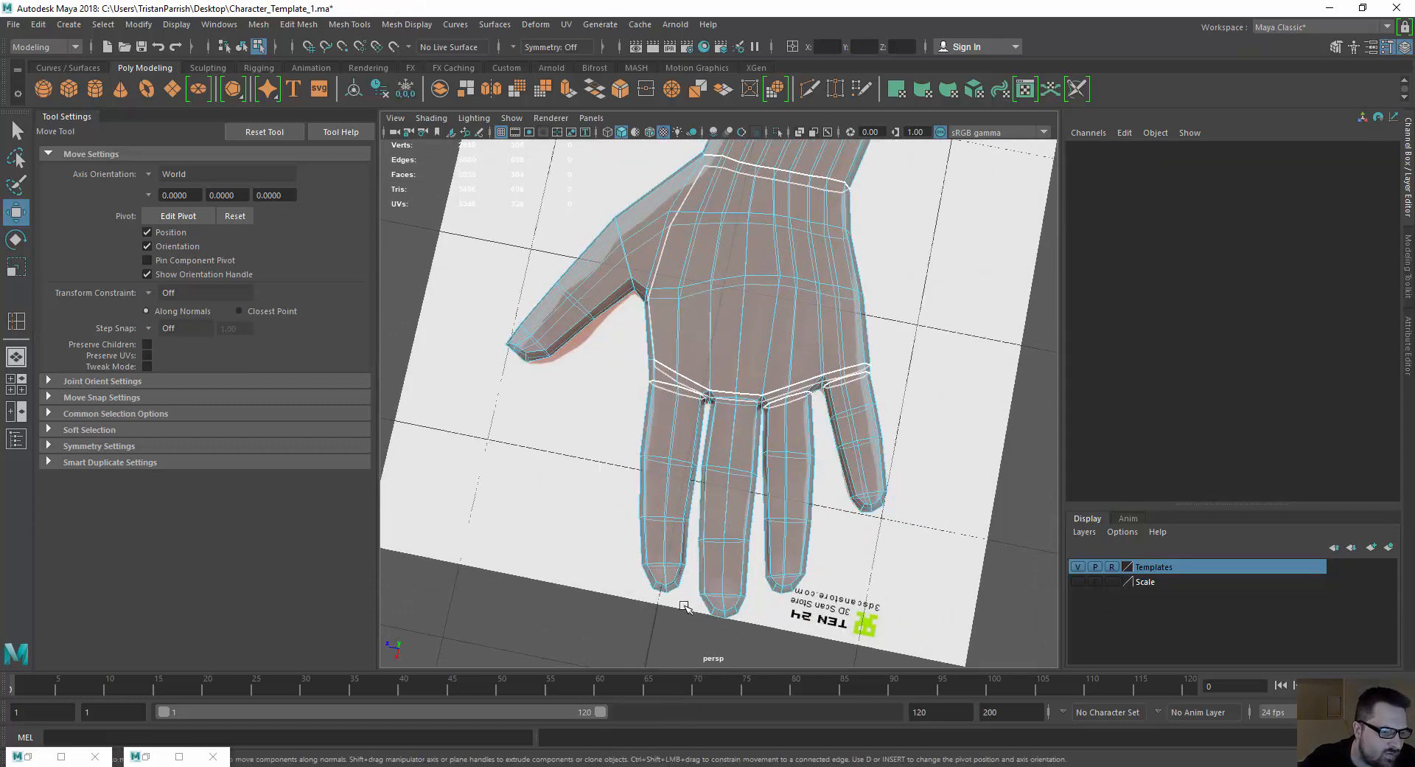
{"action": "left_click", "coordinate": [663, 588]}
{"action": "scroll", "coordinate": [563, 391], "scroll_direction": "up", "scroll_amount": 5}
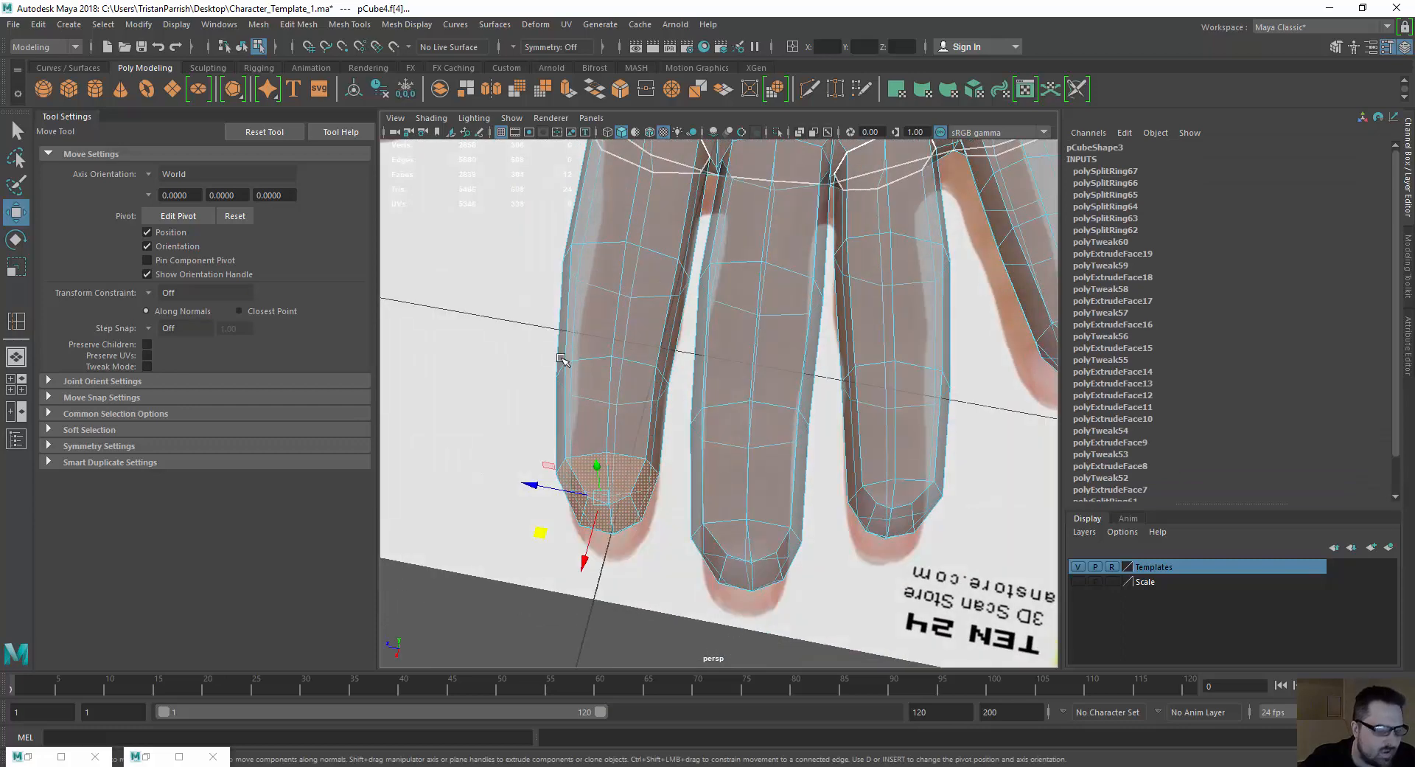
Grow the selection over the whole index finger and scale the finger across its width to match the reference hand.
{"action": "key", "text": "shift+period"}
{"action": "key", "text": "shift+period"}
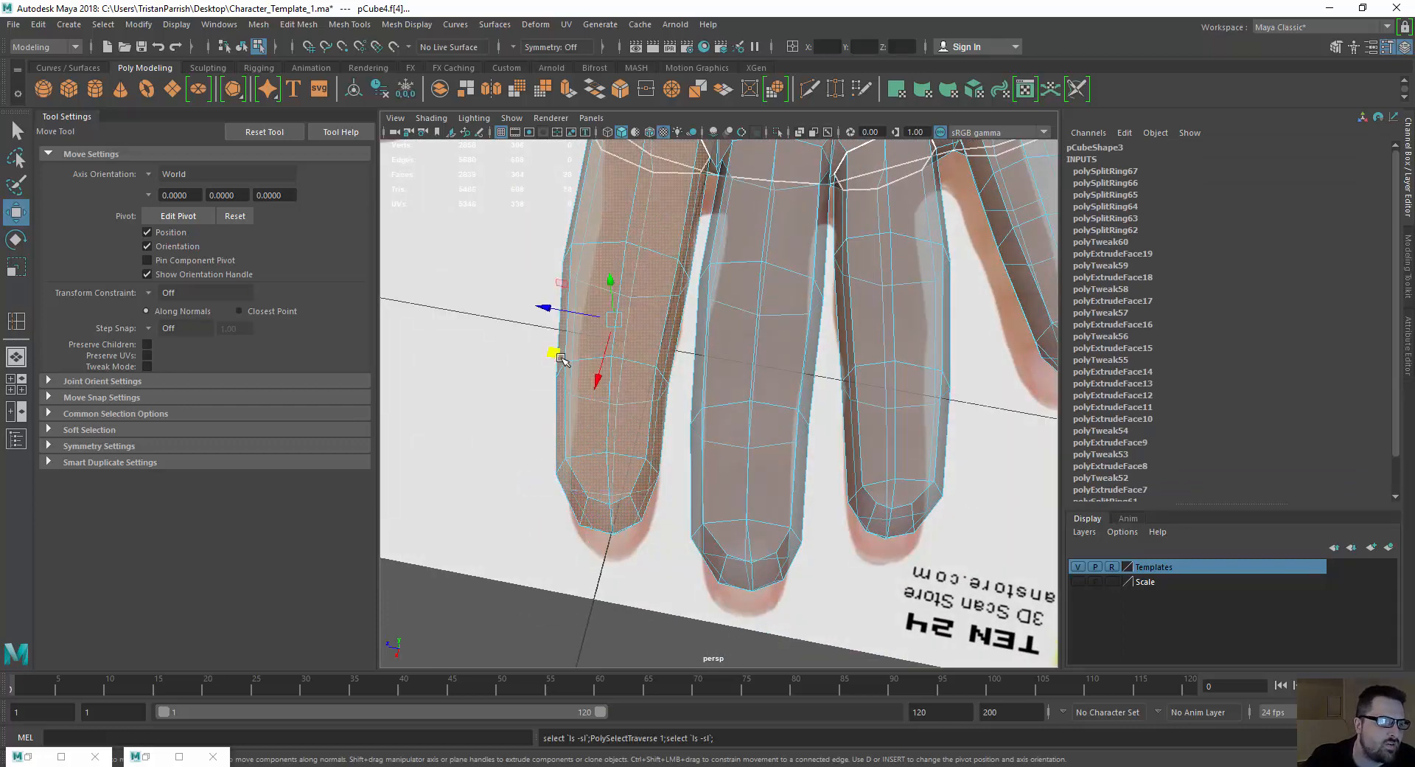
{"action": "scroll", "coordinate": [507, 310], "scroll_direction": "down", "scroll_amount": 4}
{"action": "scroll", "coordinate": [515, 363], "scroll_direction": "up", "scroll_amount": 4}
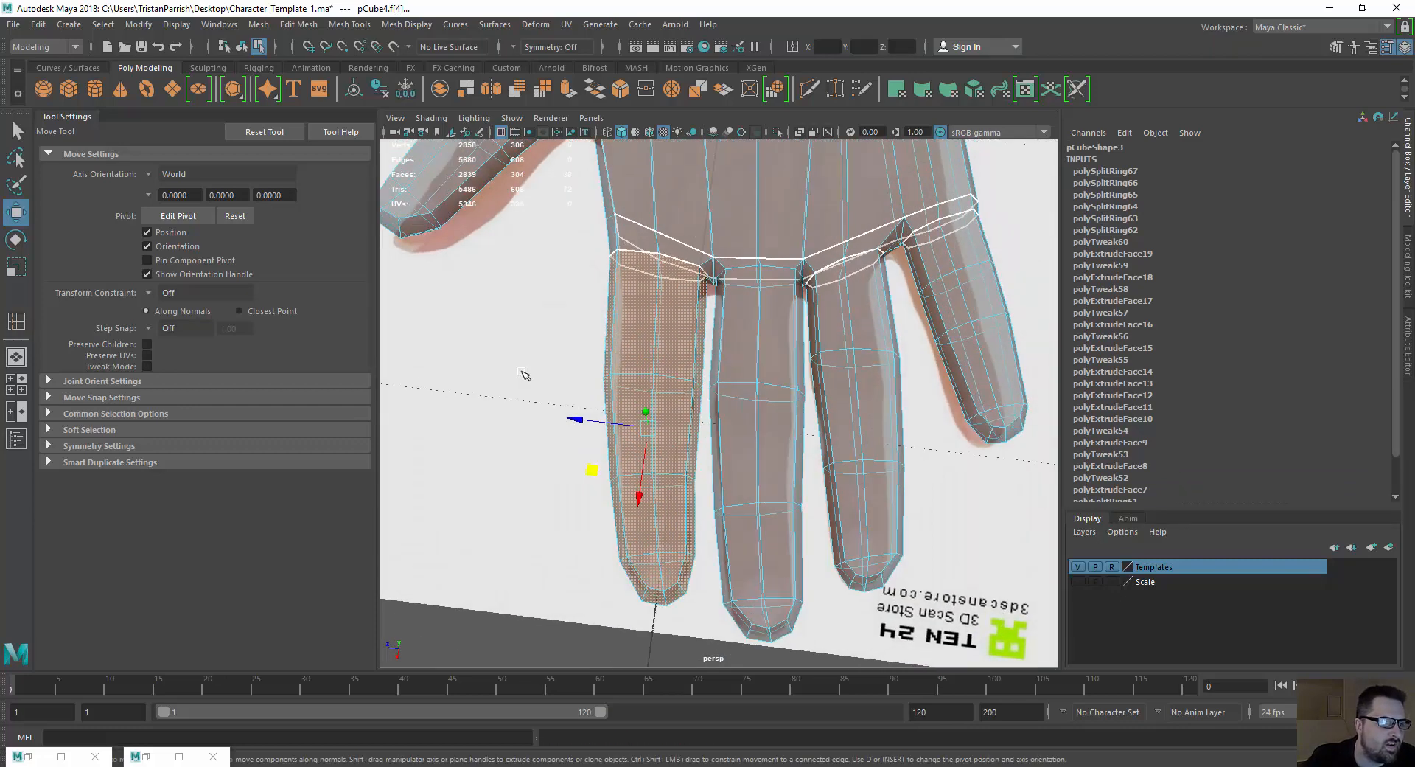
{"action": "middle_click_drag", "start_coordinate": [509, 361], "coordinate": [534, 313], "text": "alt"}
{"action": "key", "text": "r"}
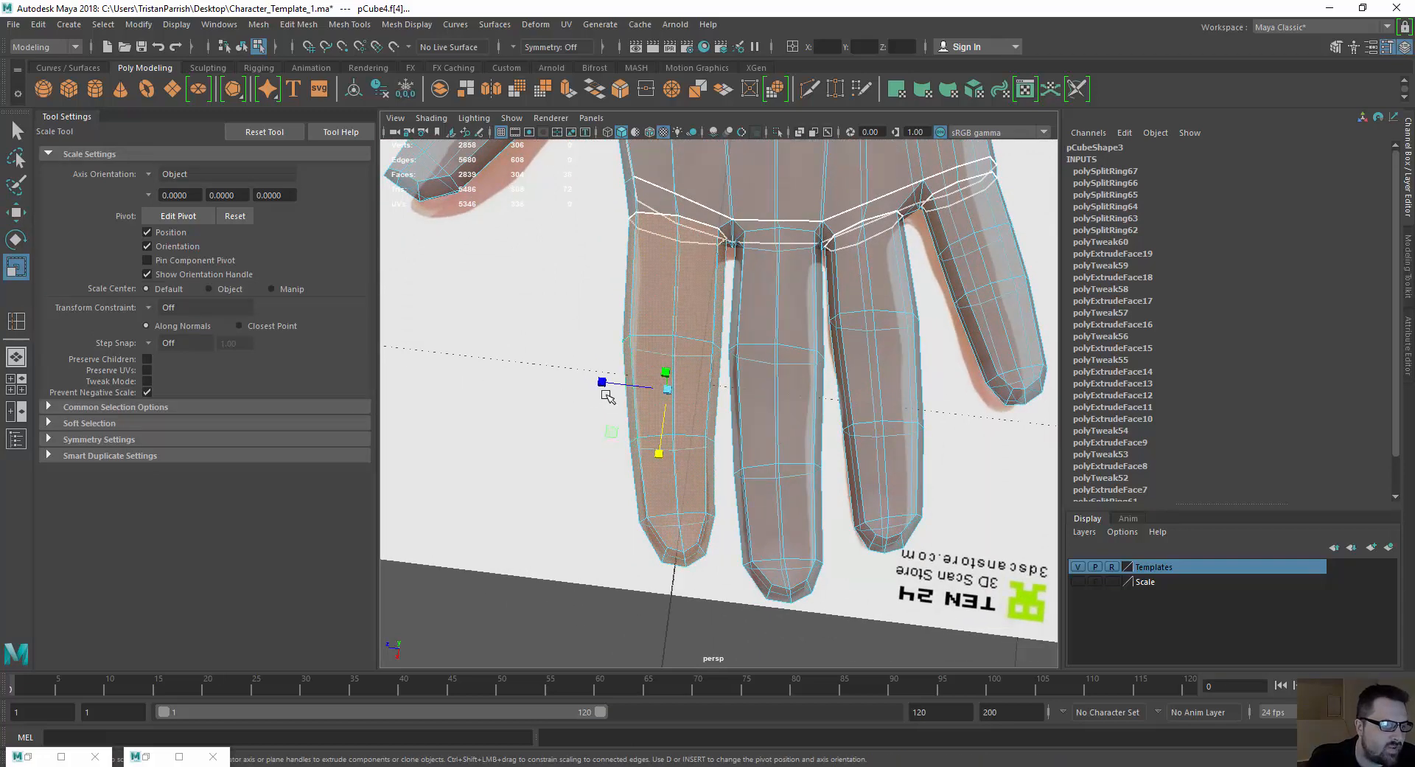
{"action": "left_click_drag", "start_coordinate": [597, 419], "coordinate": [611, 328], "text": "alt"}
{"action": "left_click", "coordinate": [668, 264]}
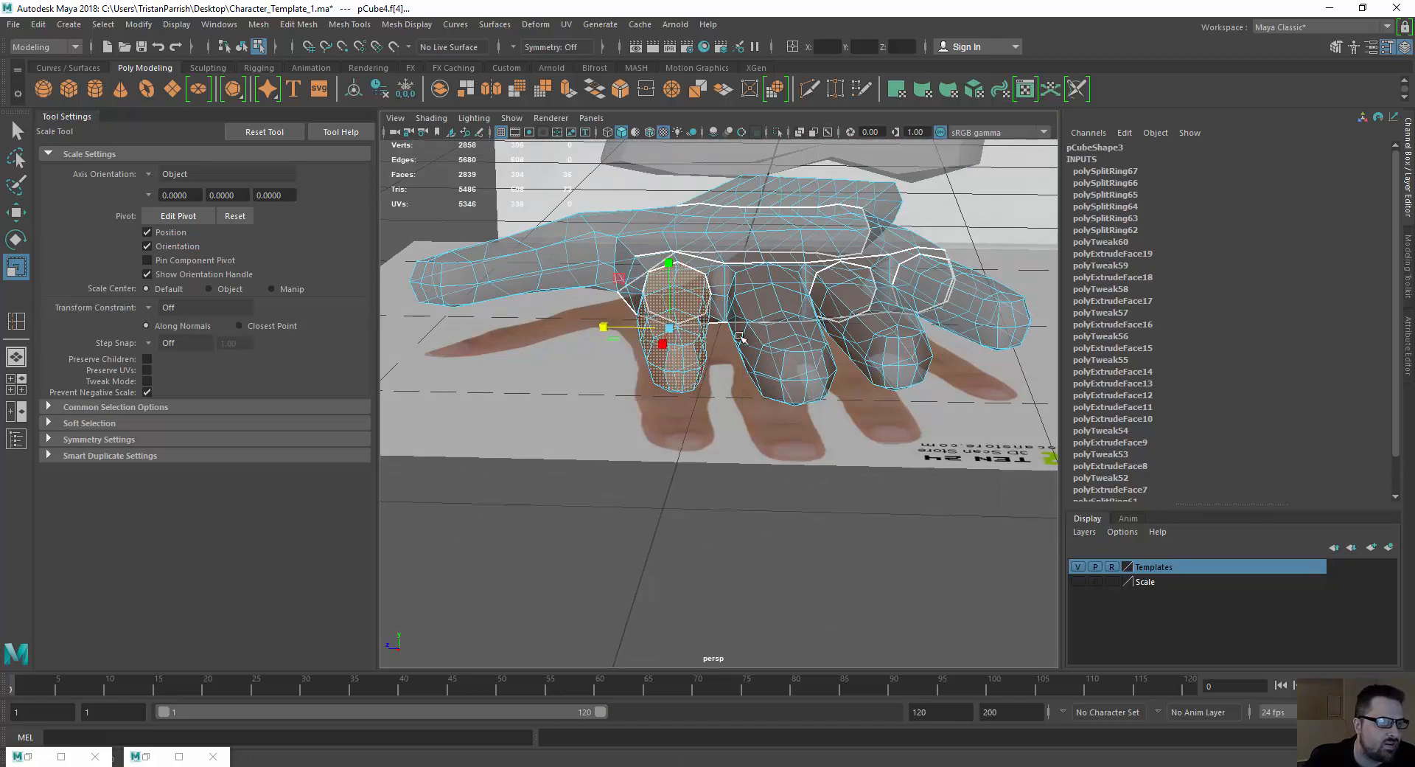
{"action": "left_click_drag", "start_coordinate": [739, 337], "coordinate": [671, 409], "text": "alt"}
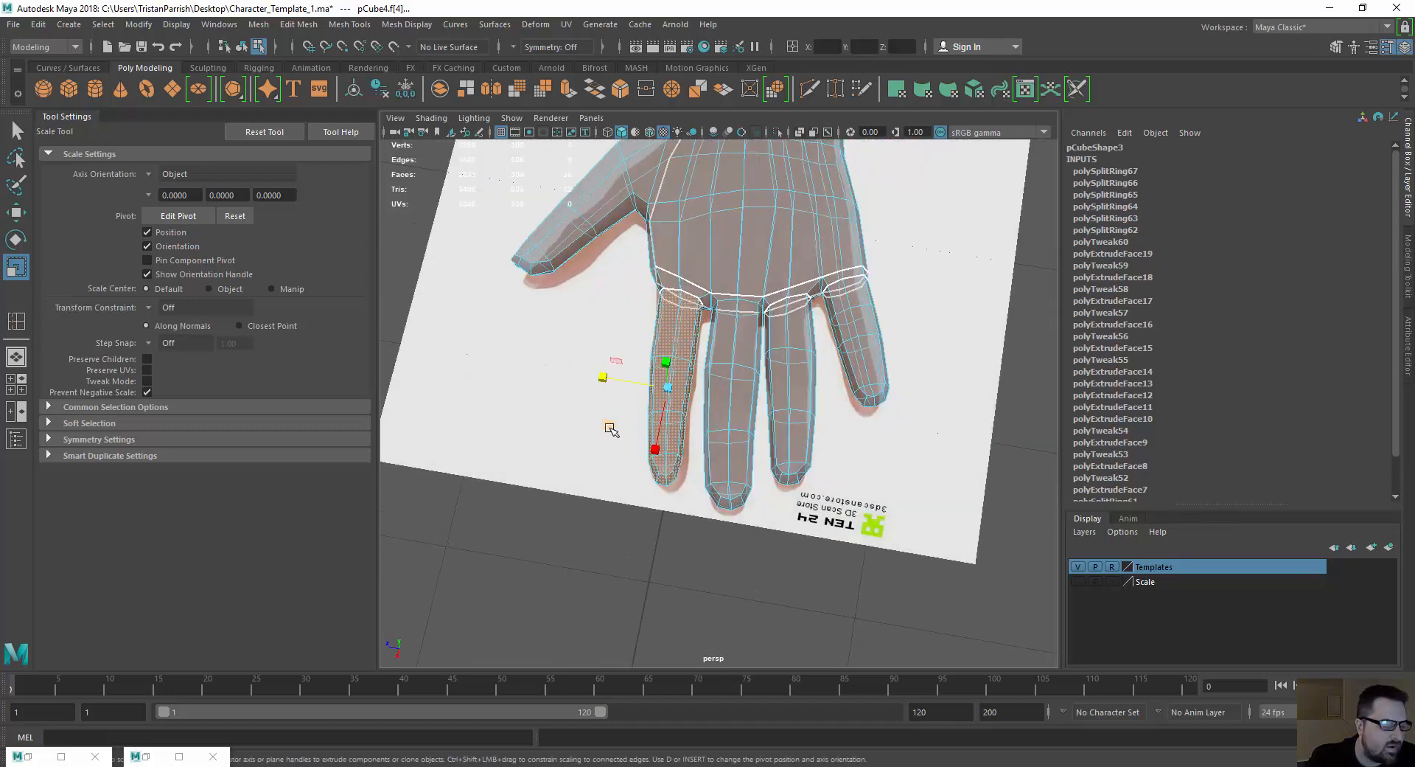
Select the faces at the middle finger's tip and grow the selection toward the knuckle.
{"action": "key", "text": "w"}
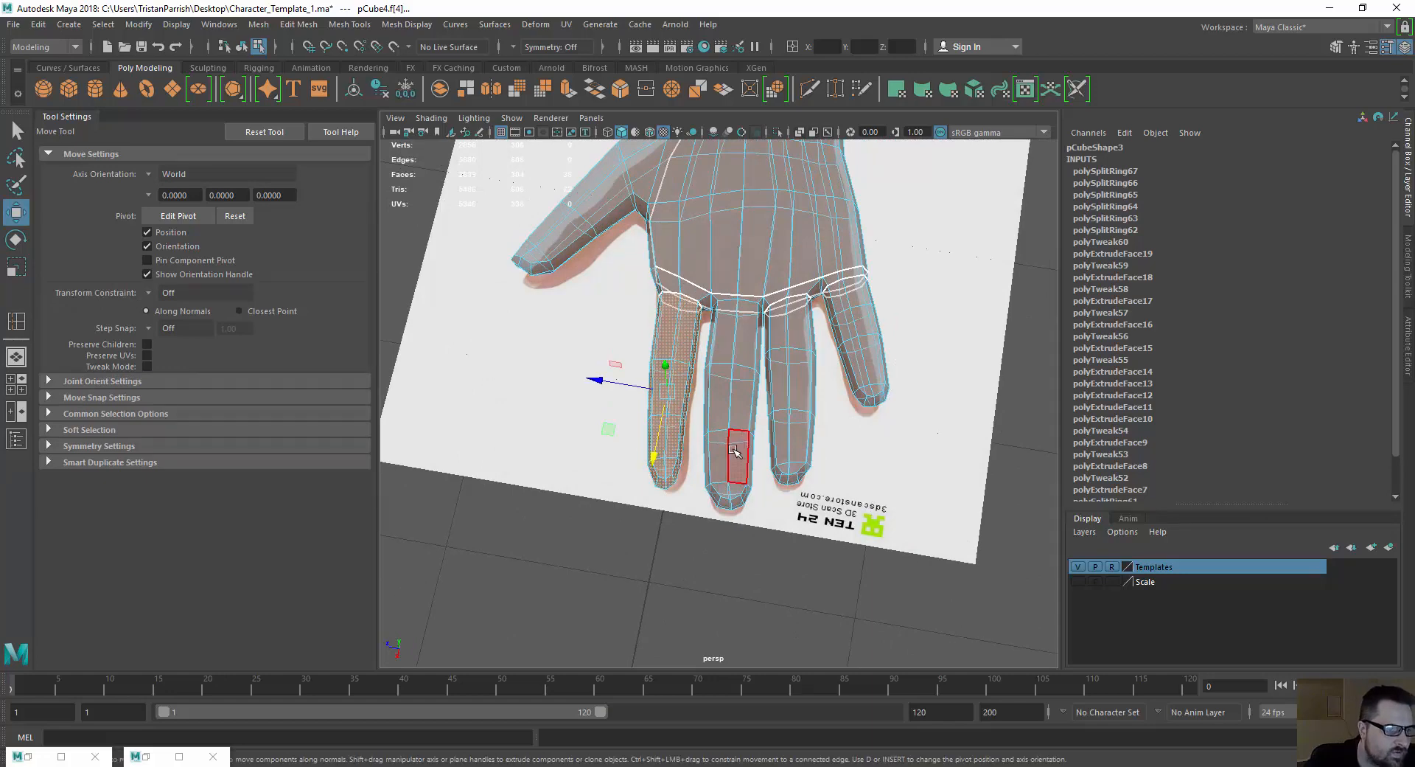
{"action": "double_click", "coordinate": [733, 449]}
{"action": "left_click", "coordinate": [700, 478]}
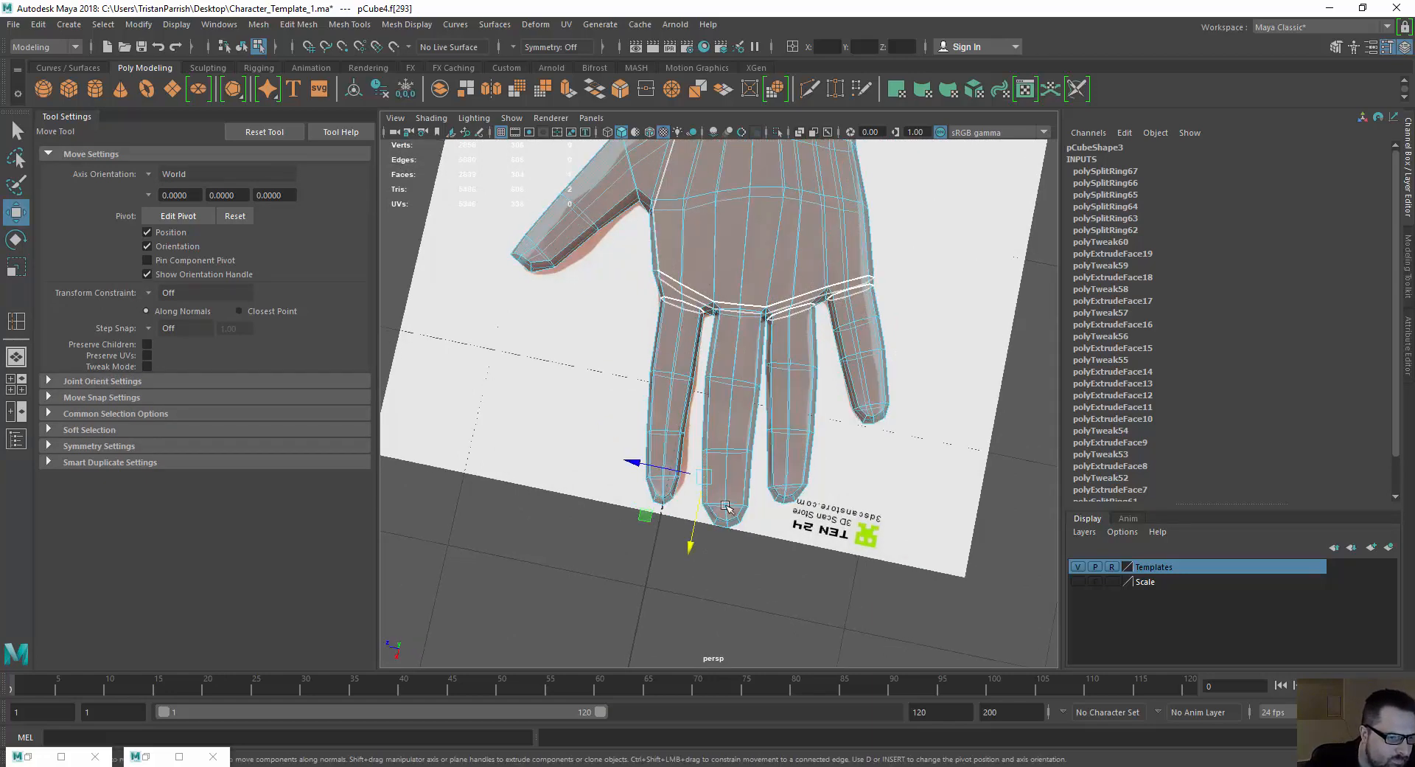
{"action": "left_click_drag", "start_coordinate": [691, 500], "coordinate": [689, 498]}
{"action": "key", "text": "shift+period"}
{"action": "key", "text": "shift+period"}
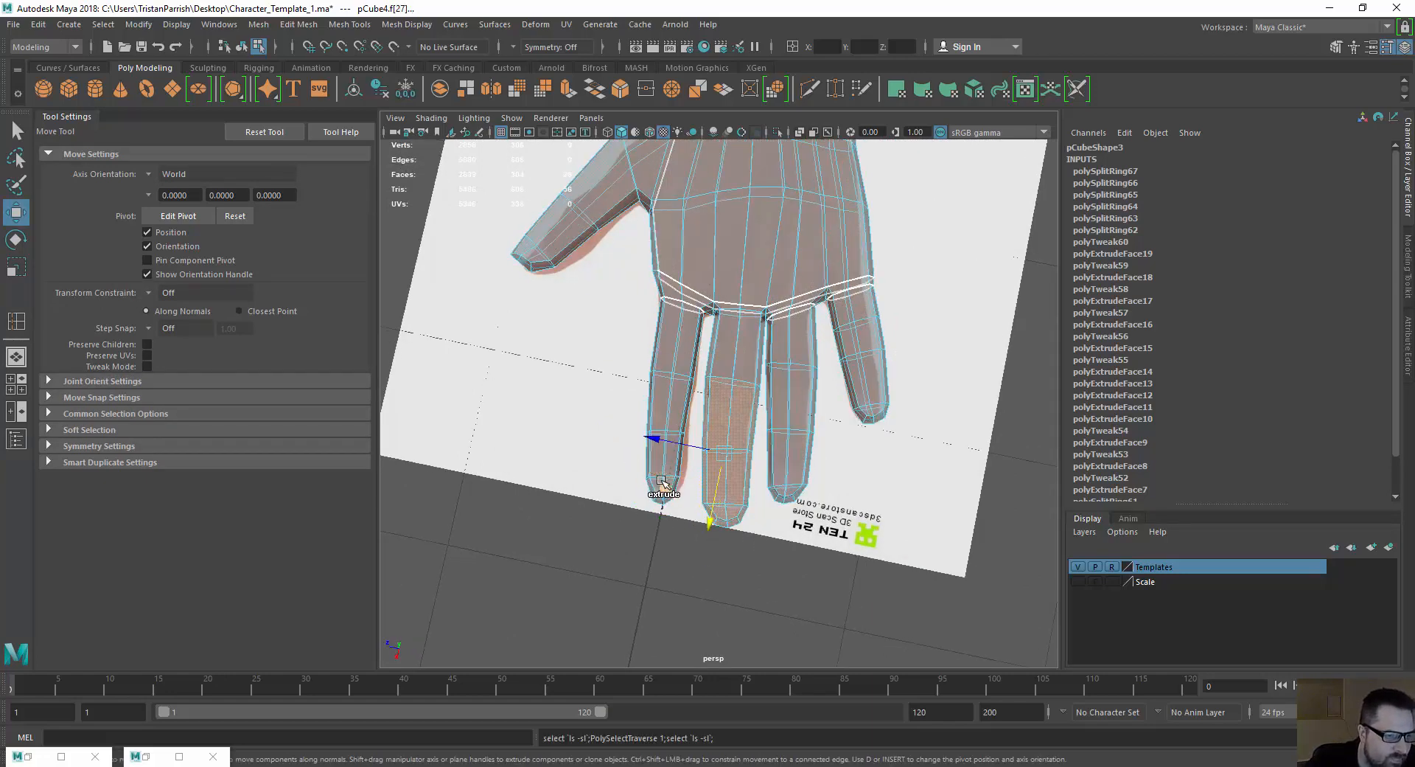
Scale, rotate and move the selected middle finger to line it up with the reference hand image.
{"action": "scroll", "coordinate": [656, 451], "scroll_direction": "up", "scroll_amount": 3}
{"action": "left_click_drag", "start_coordinate": [657, 448], "coordinate": [677, 374], "text": "alt"}
{"action": "key", "text": "r"}
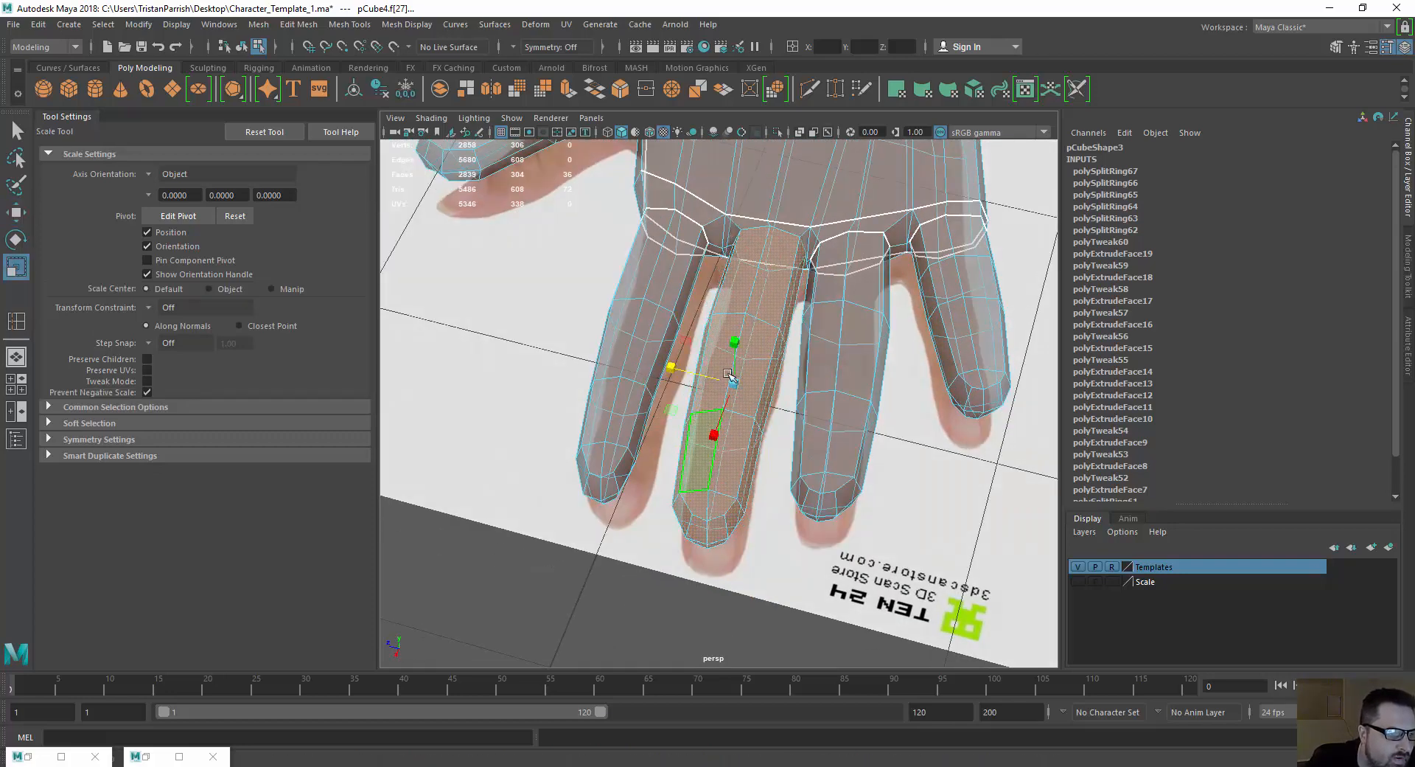
{"action": "key", "text": "e"}
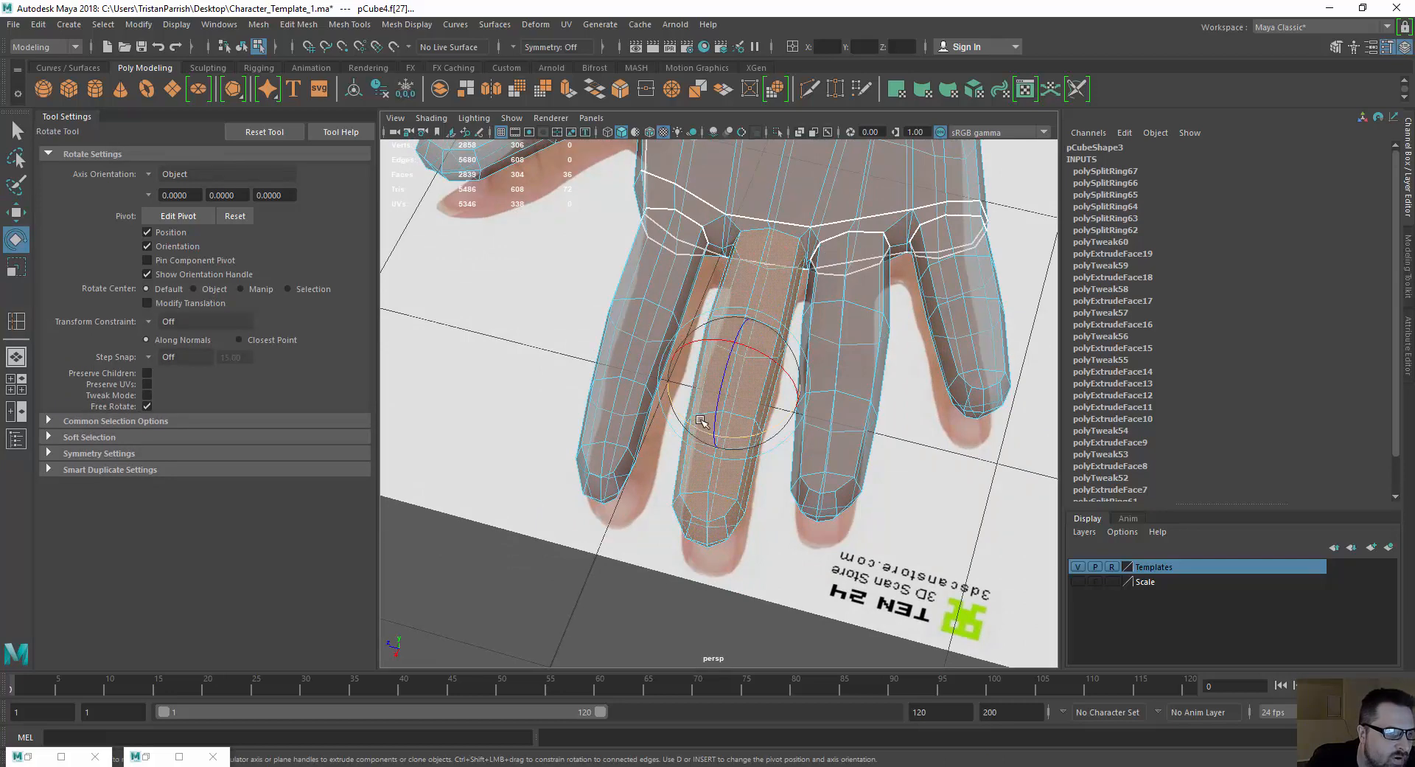
{"action": "left_click_drag", "start_coordinate": [697, 435], "coordinate": [695, 436]}
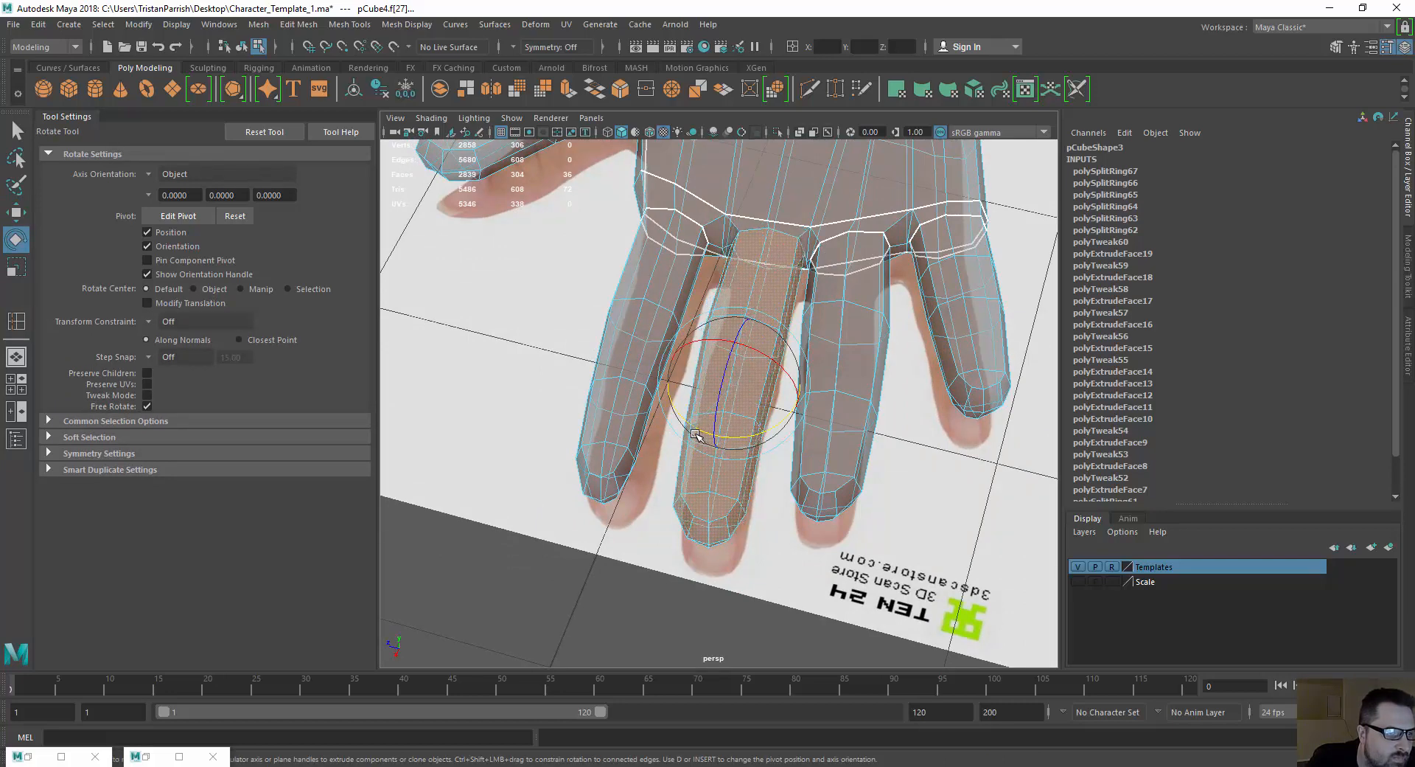
{"action": "key", "text": "w"}
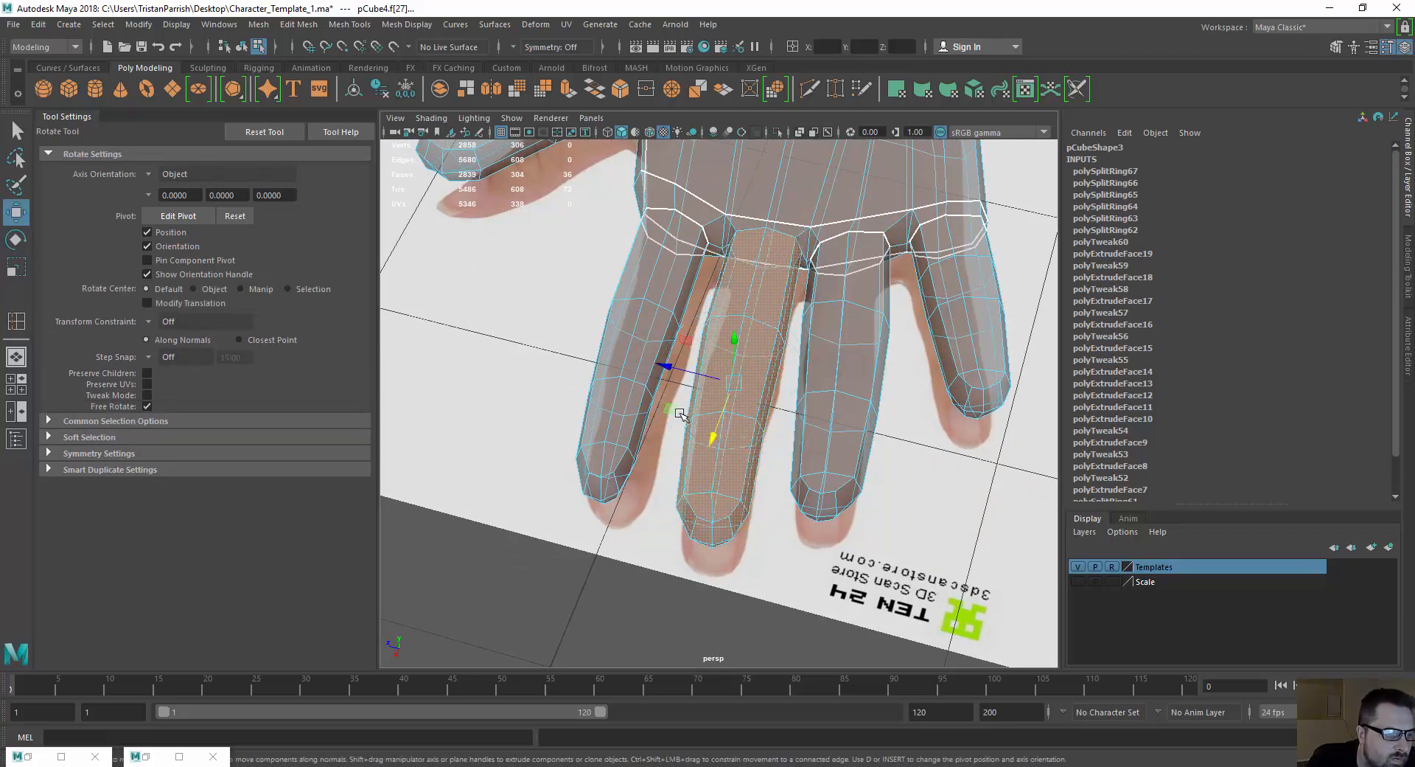
{"action": "left_click_drag", "start_coordinate": [673, 414], "coordinate": [671, 416]}
Examine how the adjusted fingers line up with the reference hand image from several angles.
{"action": "scroll", "coordinate": [659, 304], "scroll_direction": "down", "scroll_amount": 2}
{"action": "scroll", "coordinate": [659, 303], "scroll_direction": "up", "scroll_amount": 2}
{"action": "middle_click_drag", "start_coordinate": [658, 303], "coordinate": [662, 373], "text": "alt"}
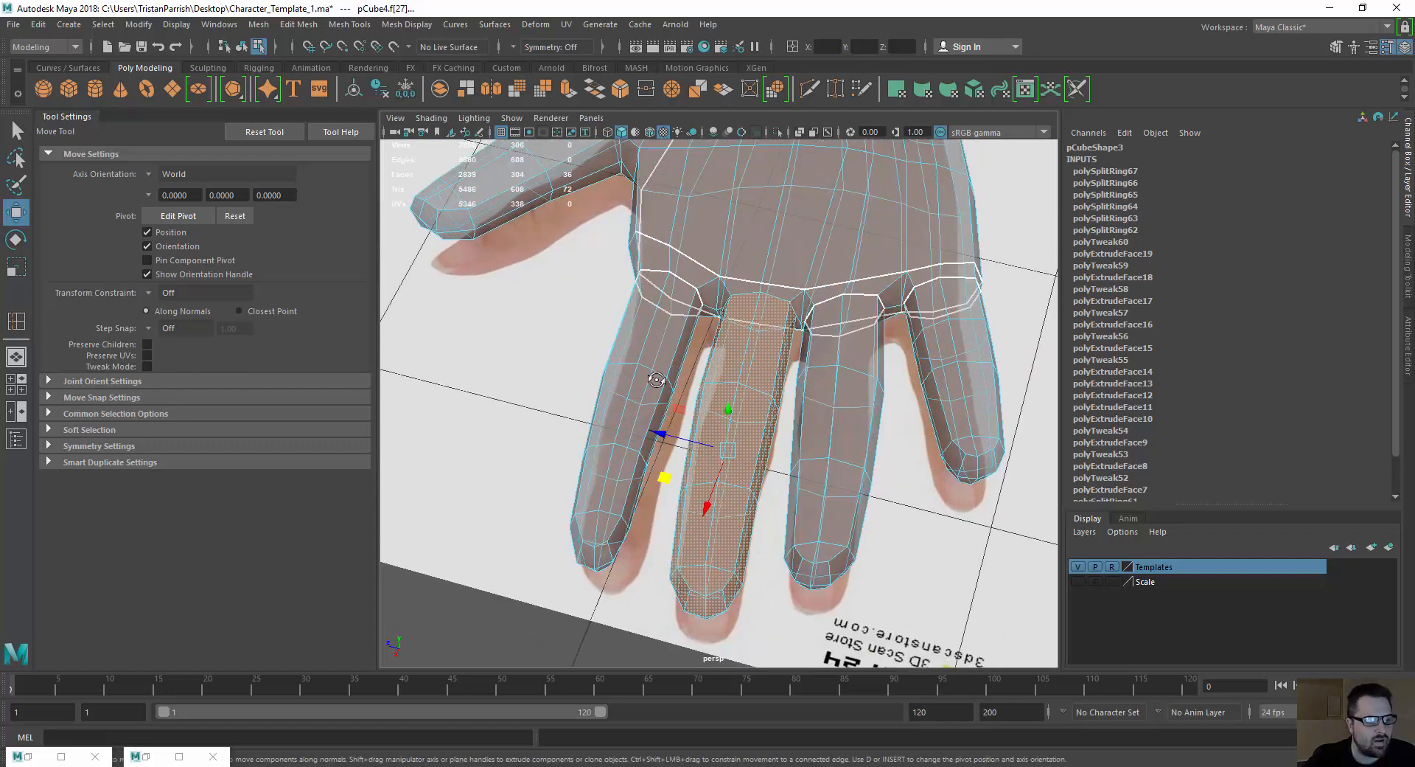
{"action": "left_click_drag", "start_coordinate": [662, 372], "coordinate": [667, 395], "text": "alt"}
{"action": "middle_click_drag", "start_coordinate": [715, 415], "coordinate": [645, 329], "text": "alt"}
{"action": "scroll", "coordinate": [646, 329], "scroll_direction": "up", "scroll_amount": 3}
{"action": "middle_click_drag", "start_coordinate": [735, 299], "coordinate": [679, 307], "text": "alt"}
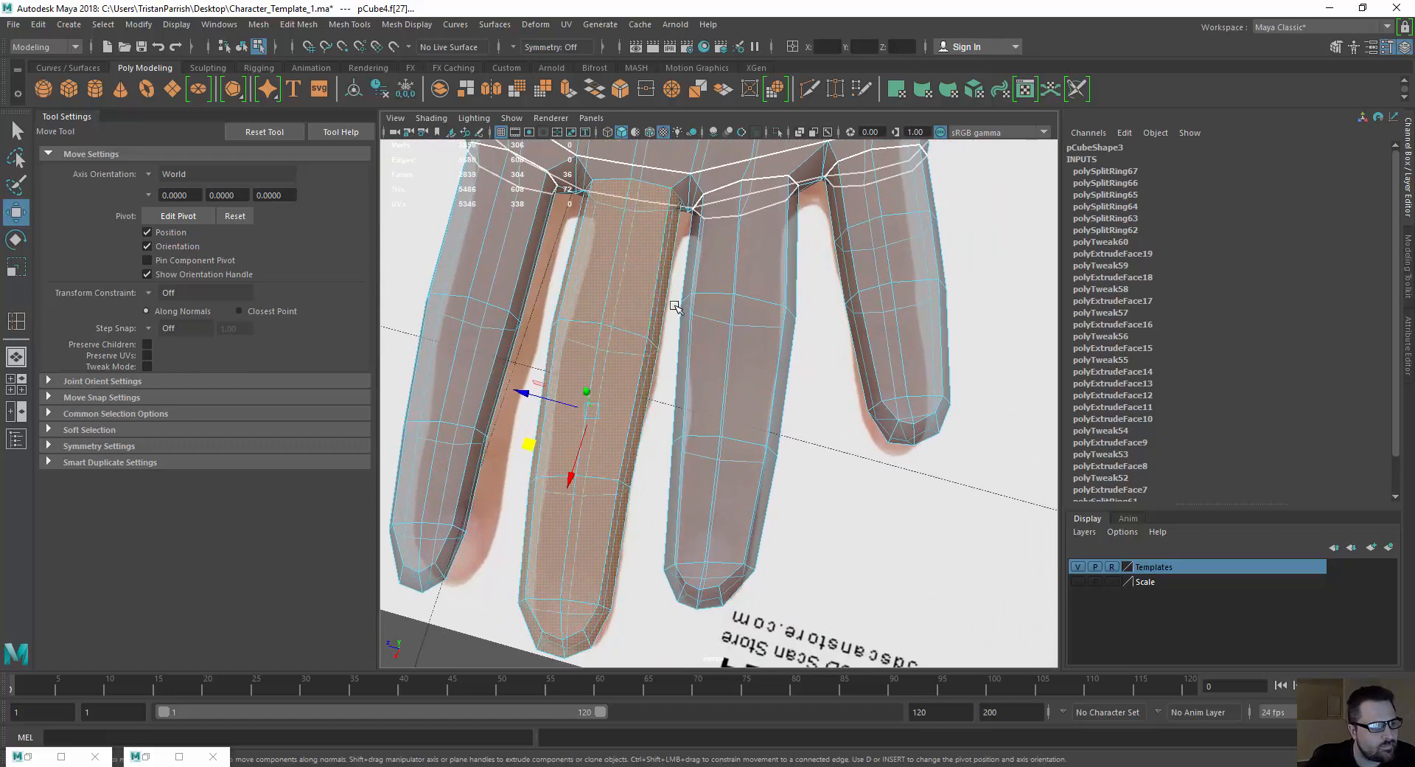
{"action": "left_click_drag", "start_coordinate": [680, 306], "coordinate": [735, 405], "text": "alt"}
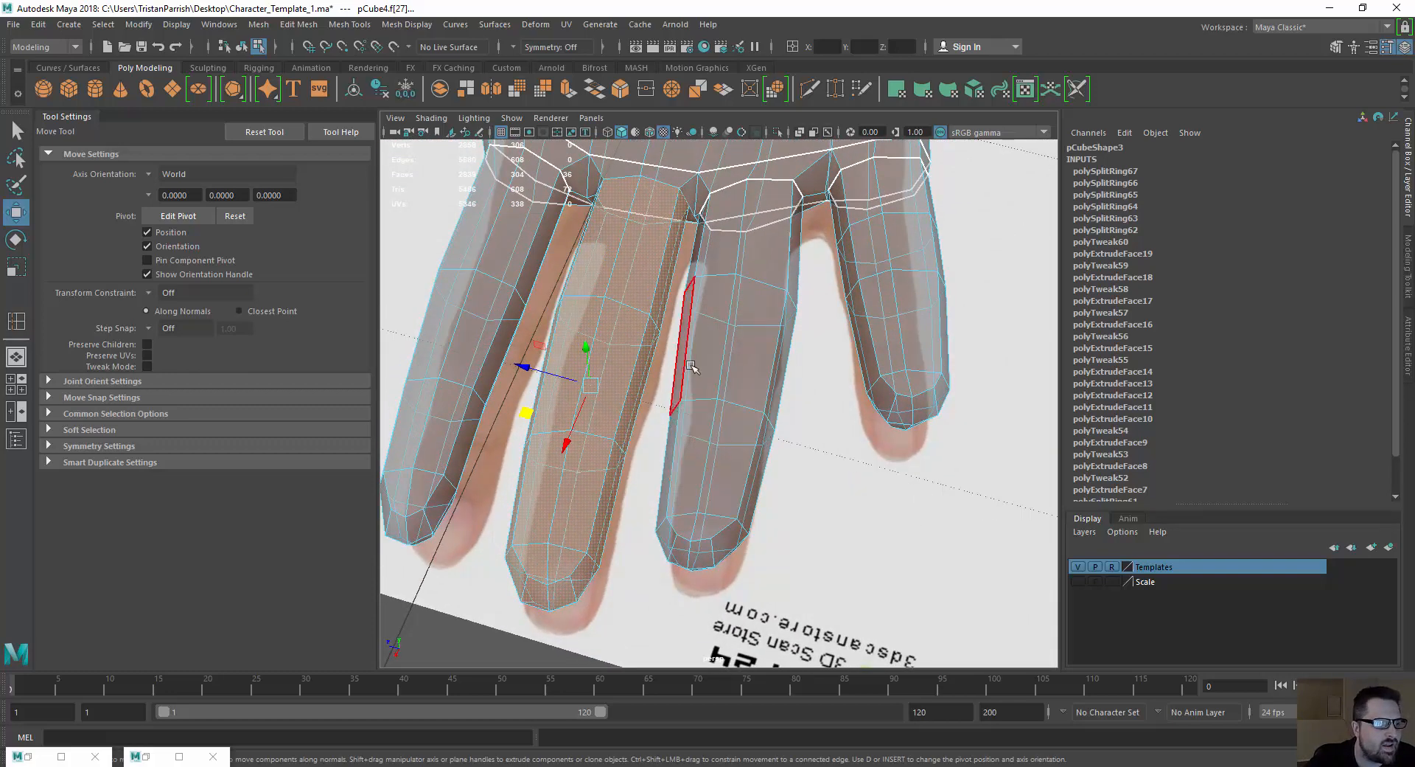
{"action": "scroll", "coordinate": [712, 354], "scroll_direction": "down", "scroll_amount": 3}
{"action": "left_click_drag", "start_coordinate": [713, 340], "coordinate": [722, 373], "text": "alt"}
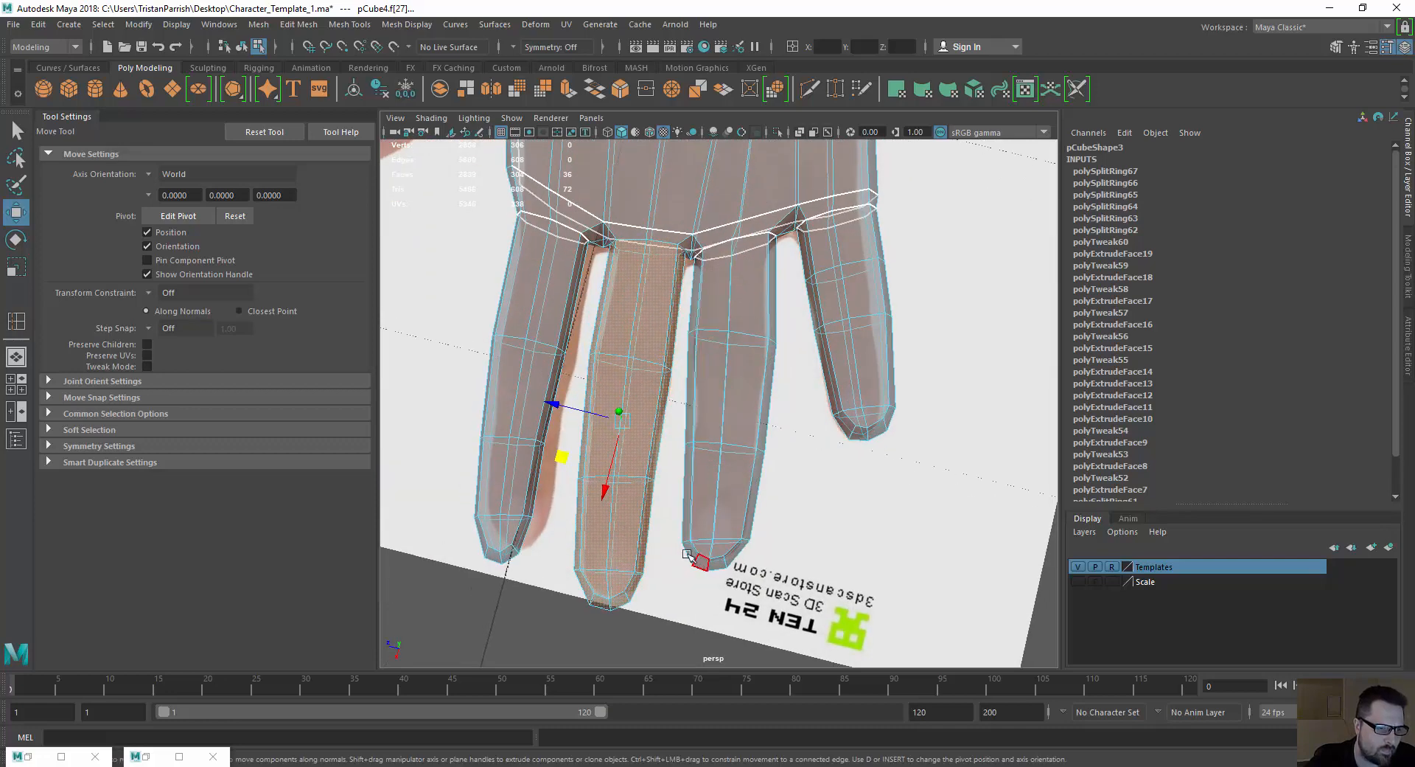
Select all faces of the ring finger and scale it narrower across its width.
{"action": "left_click_drag", "start_coordinate": [674, 472], "coordinate": [772, 592]}
{"action": "key", "text": "shift+period"}
{"action": "key", "text": "shift+period"}
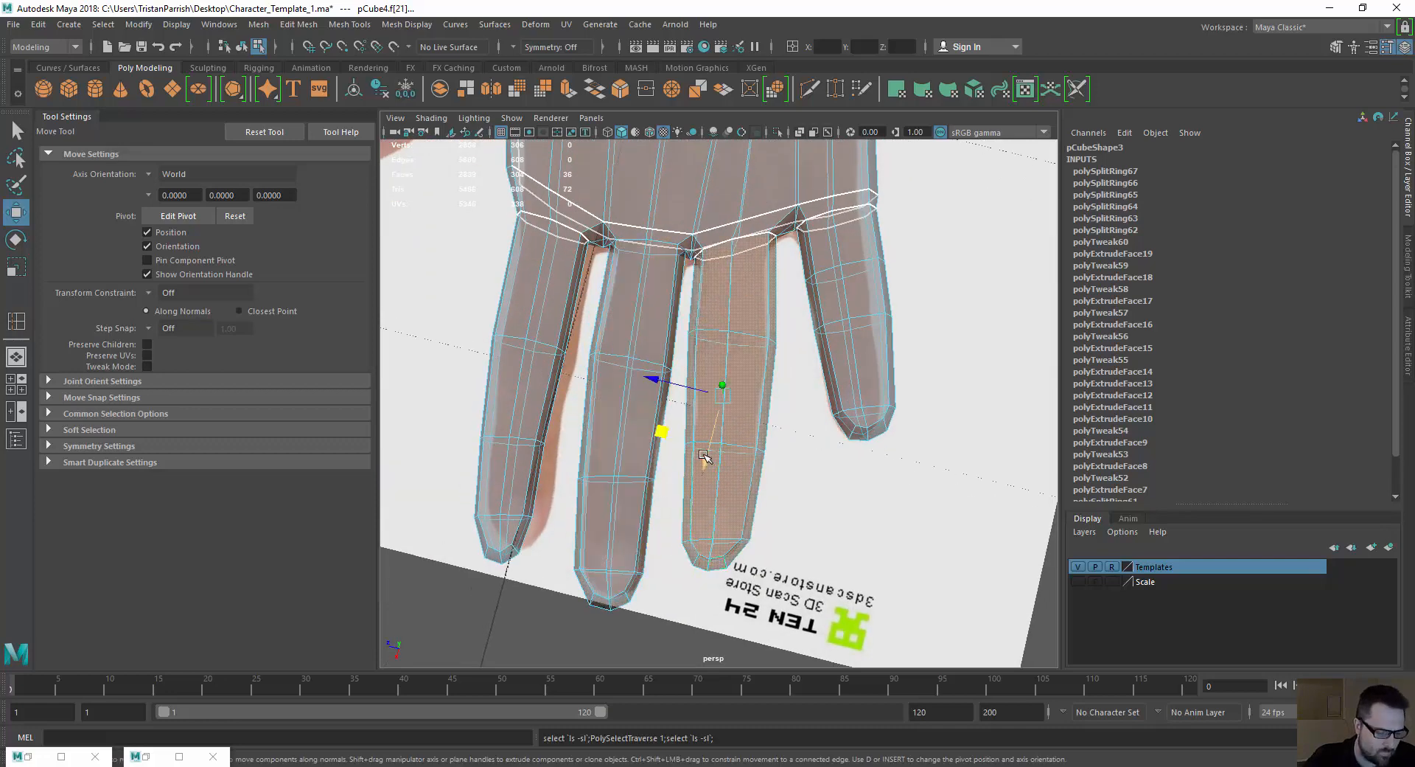
{"action": "key", "text": "r"}
{"action": "left_click_drag", "start_coordinate": [663, 385], "coordinate": [674, 394]}
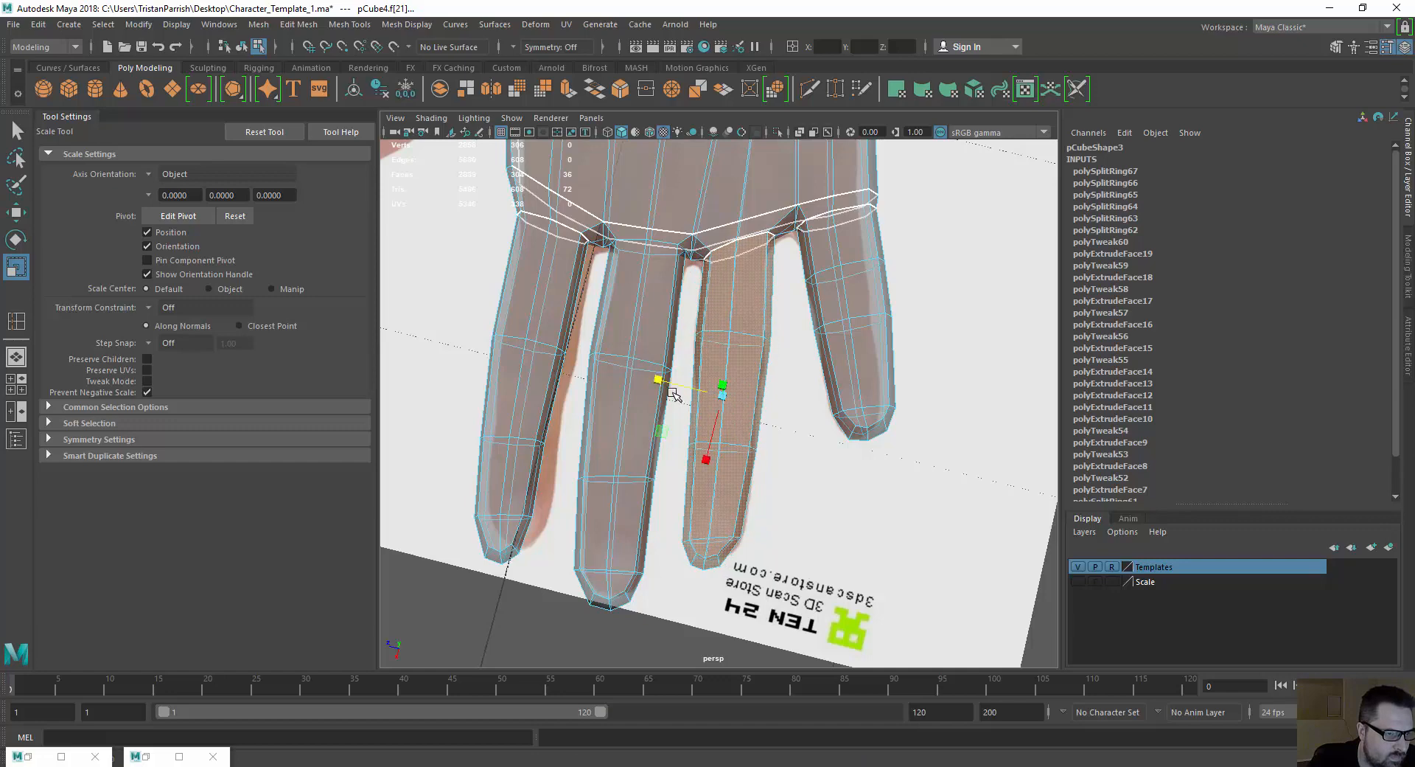
Undo a lengthwise scale of the ring finger, and adjust its thickness, angle and position to match the reference.
{"action": "left_click_drag", "start_coordinate": [700, 460], "coordinate": [706, 457]}
{"action": "key", "text": "ctrl+z"}
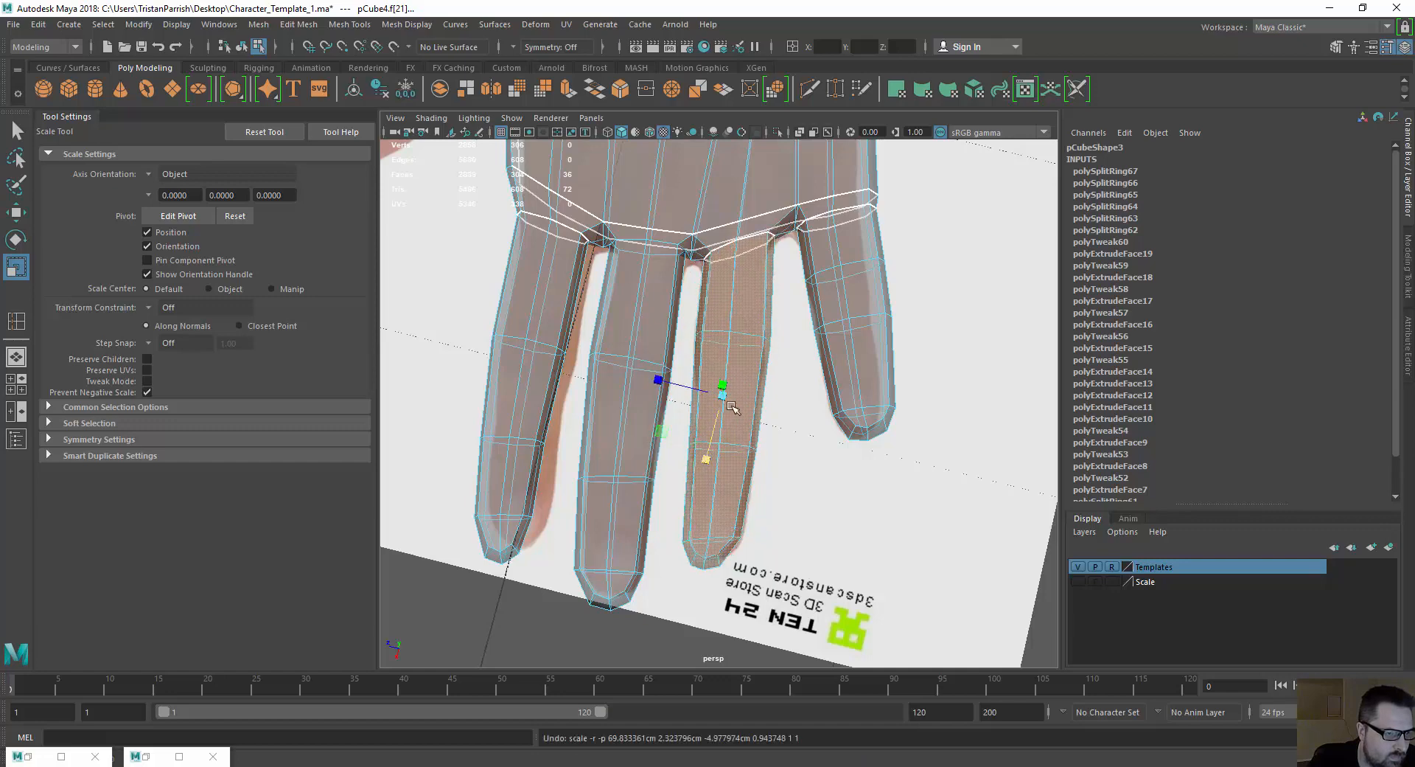
{"action": "left_click_drag", "start_coordinate": [724, 387], "coordinate": [726, 386]}
{"action": "key", "text": "e"}
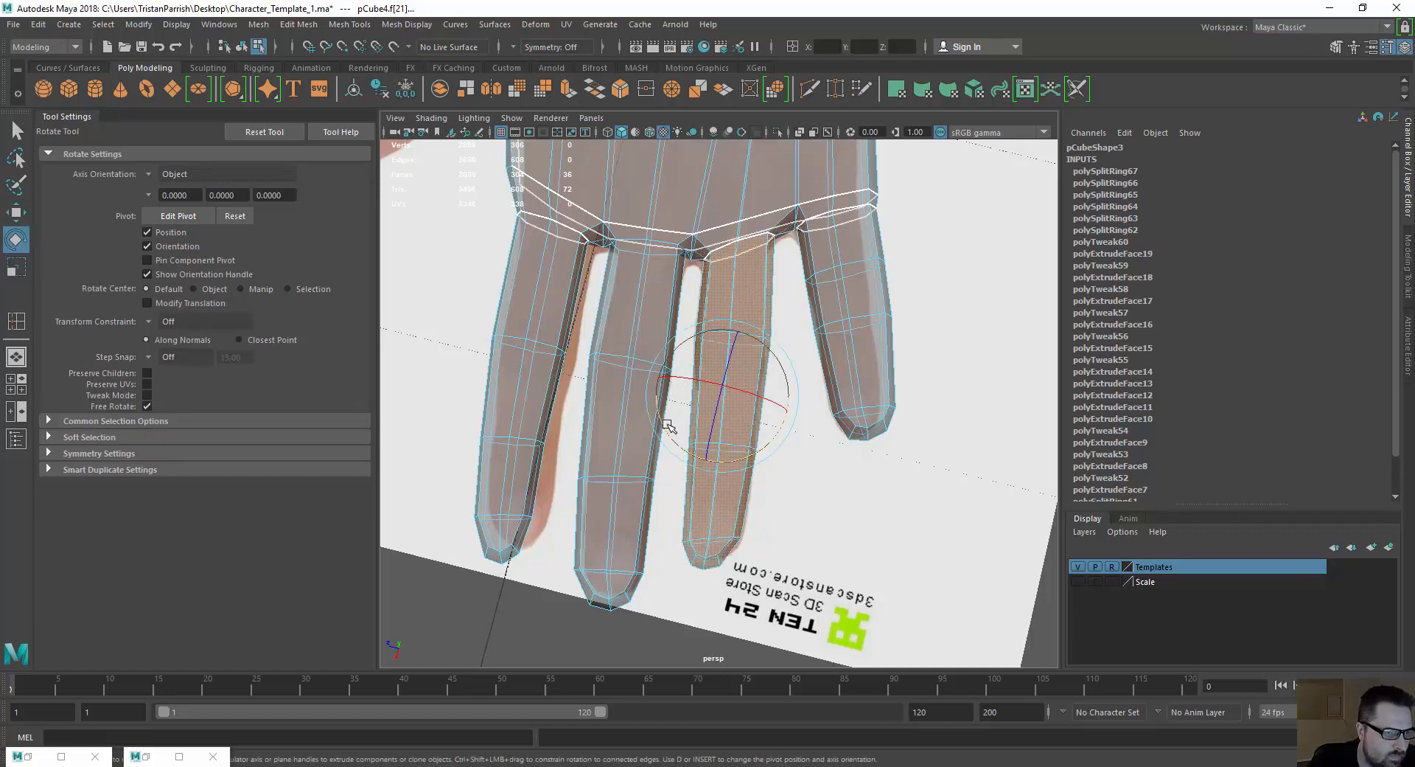
{"action": "key", "text": "w"}
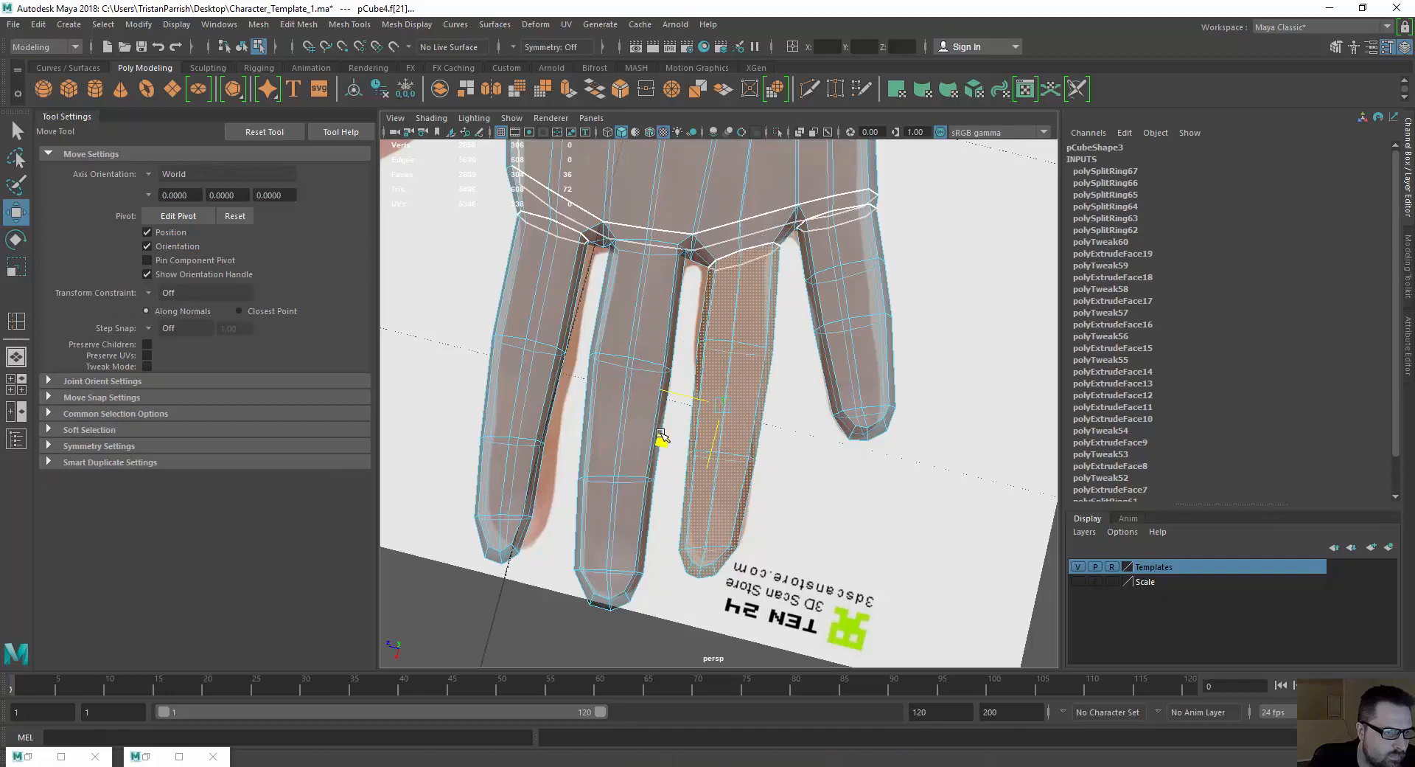
Select the little finger's faces and scale the finger down in width and thickness.
{"action": "left_click_drag", "start_coordinate": [811, 356], "coordinate": [779, 410], "text": "alt"}
{"action": "left_click", "coordinate": [806, 439]}
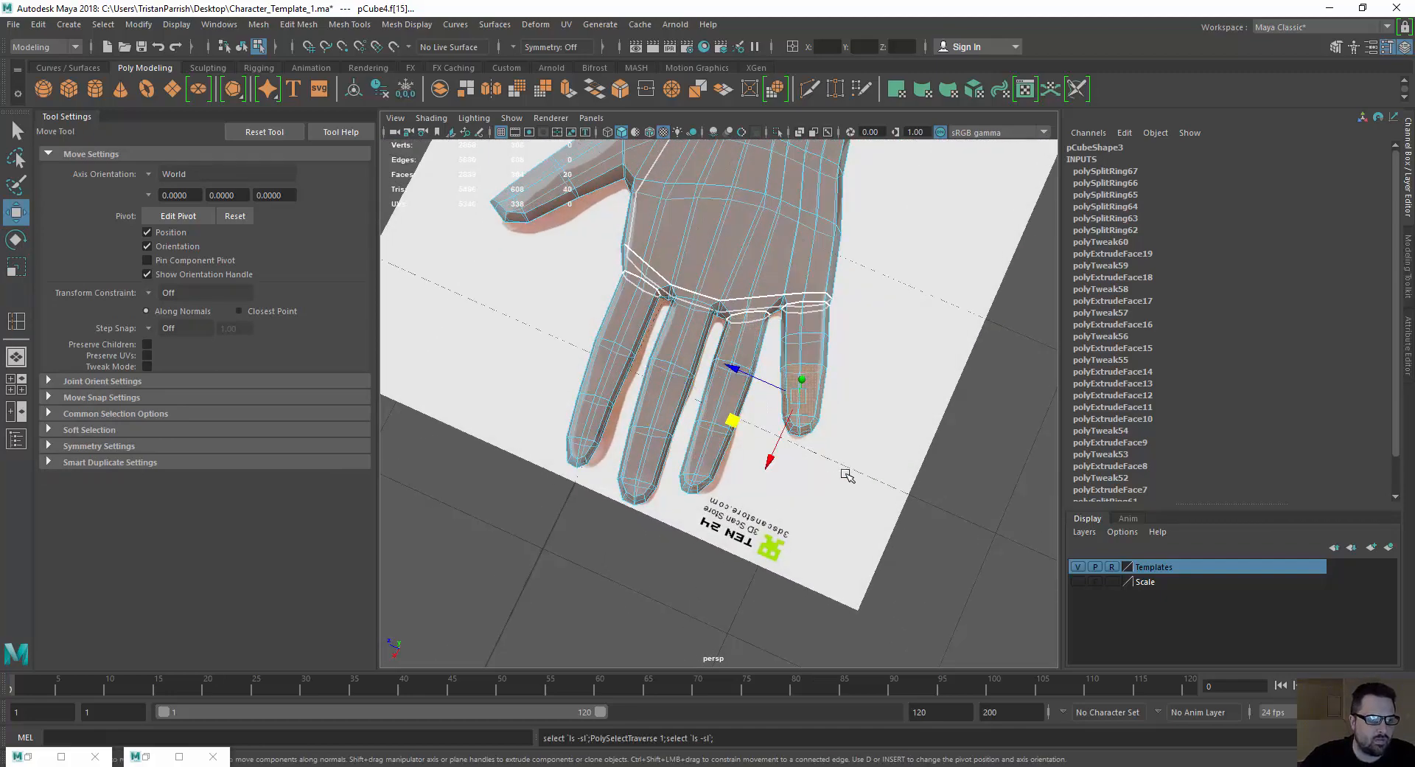
{"action": "key", "text": "shift+period"}
{"action": "key", "text": "r"}
{"action": "left_click_drag", "start_coordinate": [739, 338], "coordinate": [746, 343]}
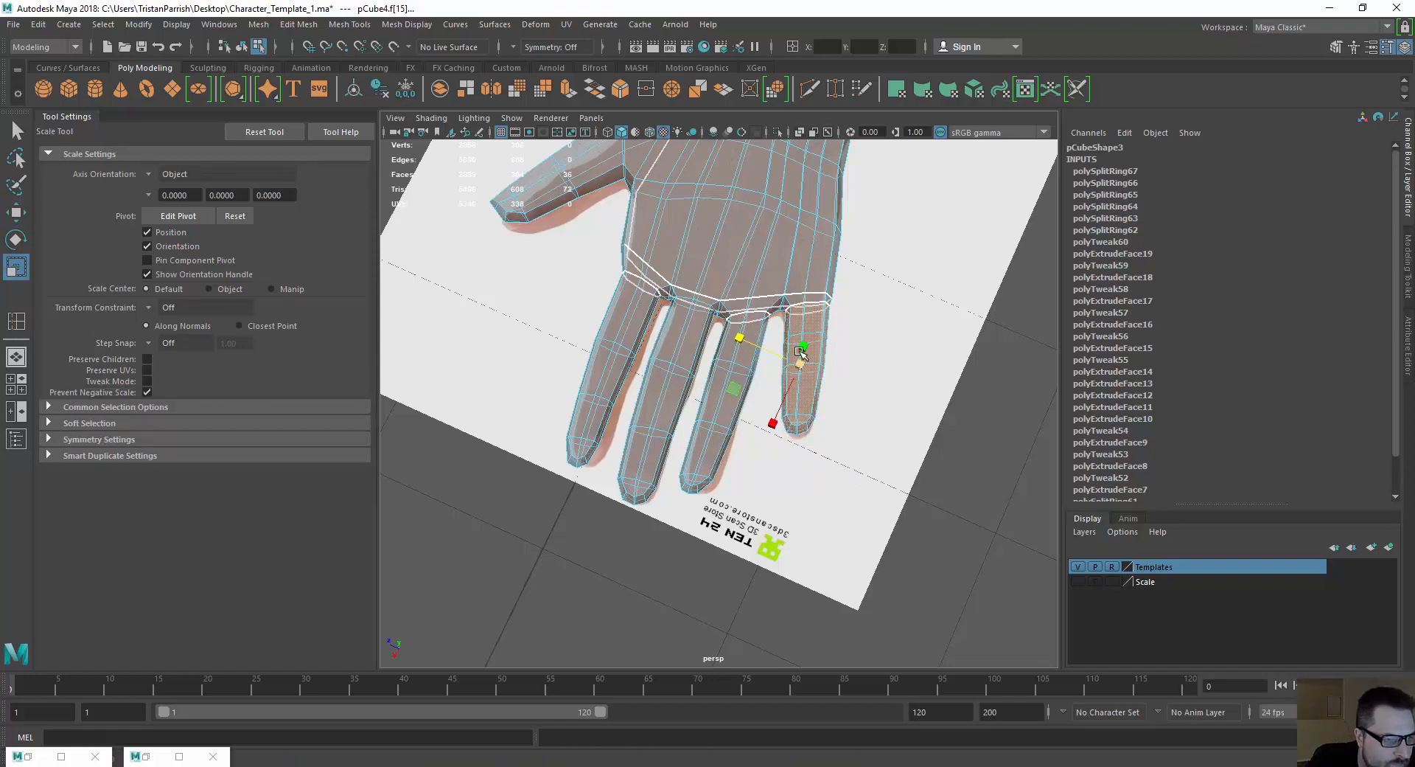
{"action": "left_click_drag", "start_coordinate": [803, 345], "coordinate": [798, 350]}
Rotate the little finger and move it over its counterpart in the reference image.
{"action": "key", "text": "e"}
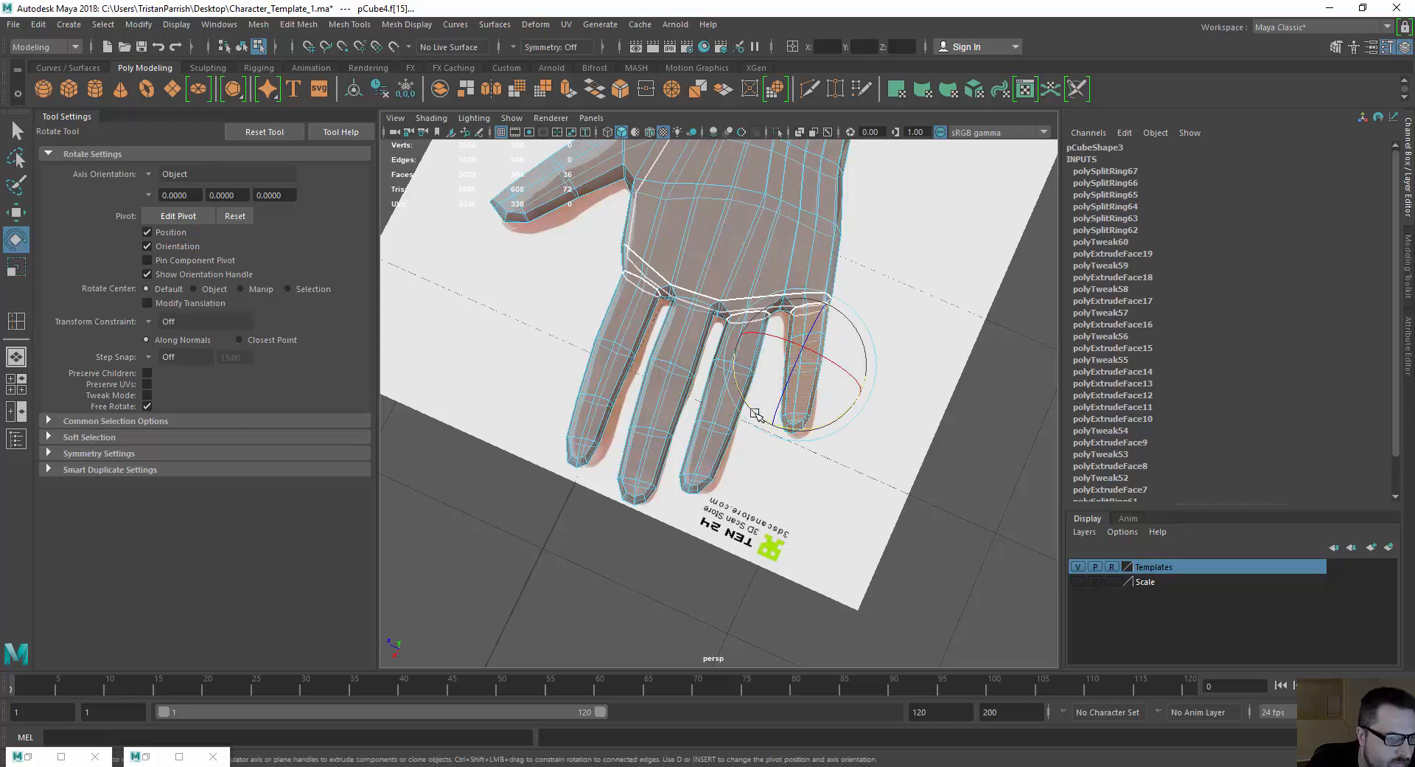
{"action": "mouse_move", "coordinate": [755, 413]}
{"action": "left_mouse_down"}
{"action": "mouse_move", "coordinate": [798, 380]}
{"action": "mouse_move", "coordinate": [739, 391]}
{"action": "left_mouse_up"}
{"action": "key", "text": "w"}
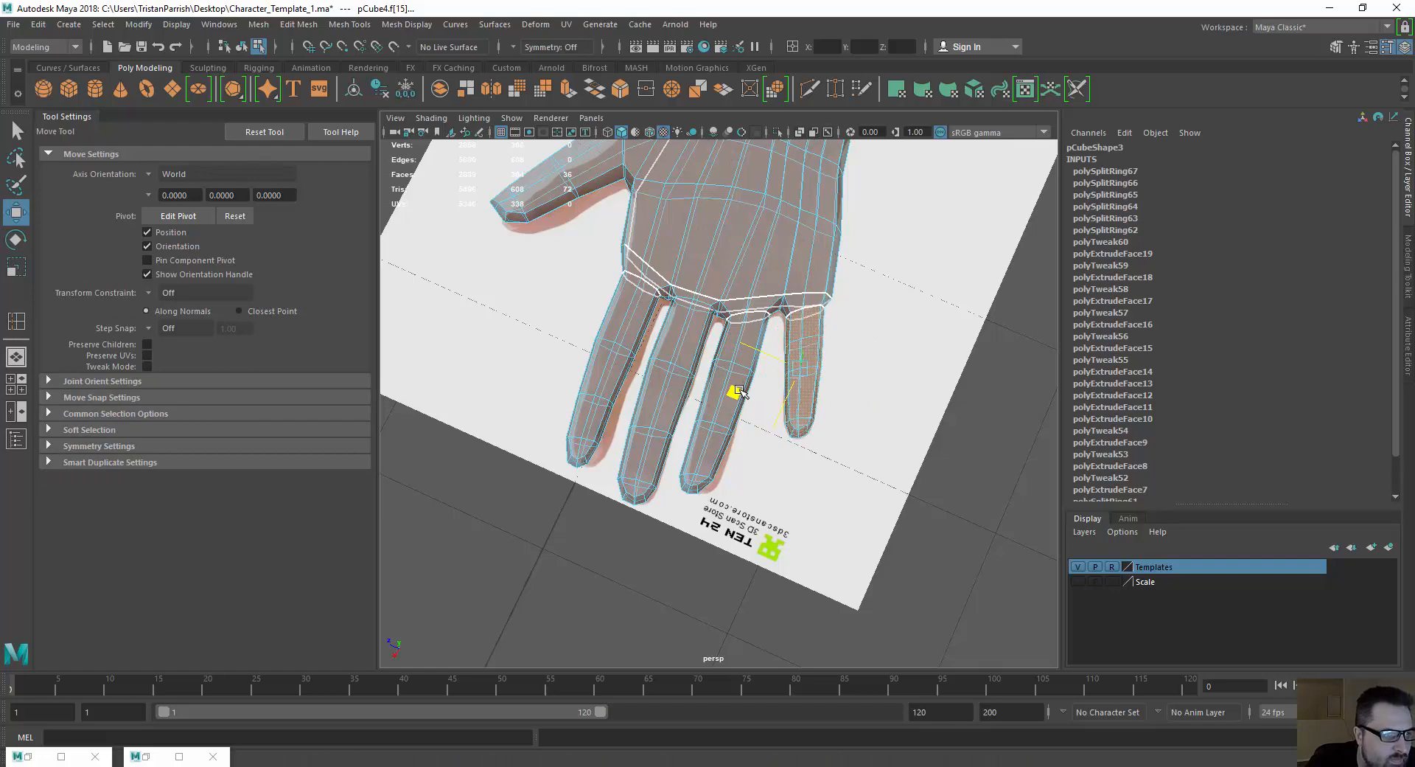
Select the thumb's faces and scale the thumb smaller across its width and length.
{"action": "scroll", "coordinate": [664, 294], "scroll_direction": "down", "scroll_amount": 3}
{"action": "left_click_drag", "start_coordinate": [568, 442], "coordinate": [650, 436], "text": "alt"}
{"action": "scroll", "coordinate": [622, 370], "scroll_direction": "up", "scroll_amount": 4}
{"action": "left_click_drag", "start_coordinate": [683, 510], "coordinate": [683, 511]}
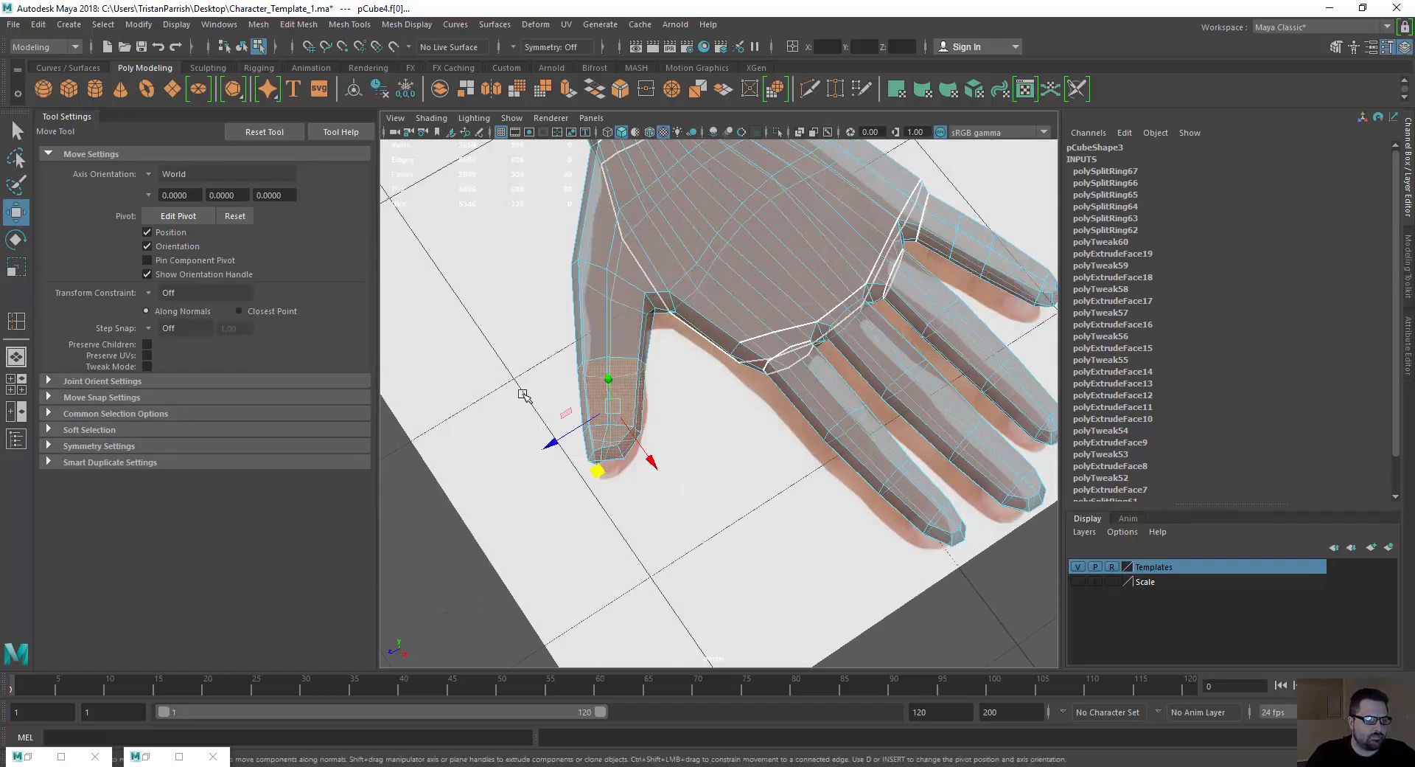
{"action": "key", "text": "shift+period"}
{"action": "key", "text": "r"}
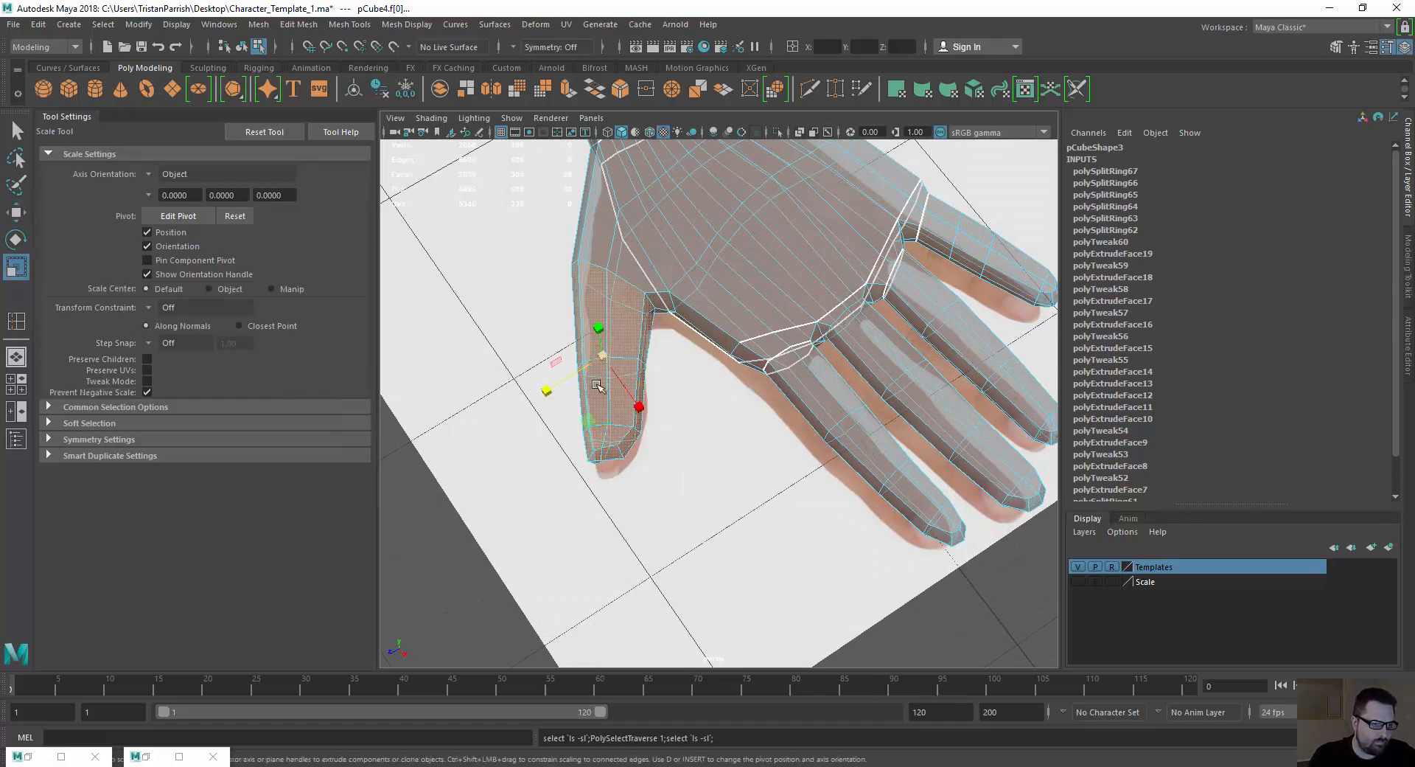
{"action": "left_click_drag", "start_coordinate": [554, 393], "coordinate": [561, 391]}
{"action": "left_click_drag", "start_coordinate": [641, 409], "coordinate": [632, 405]}
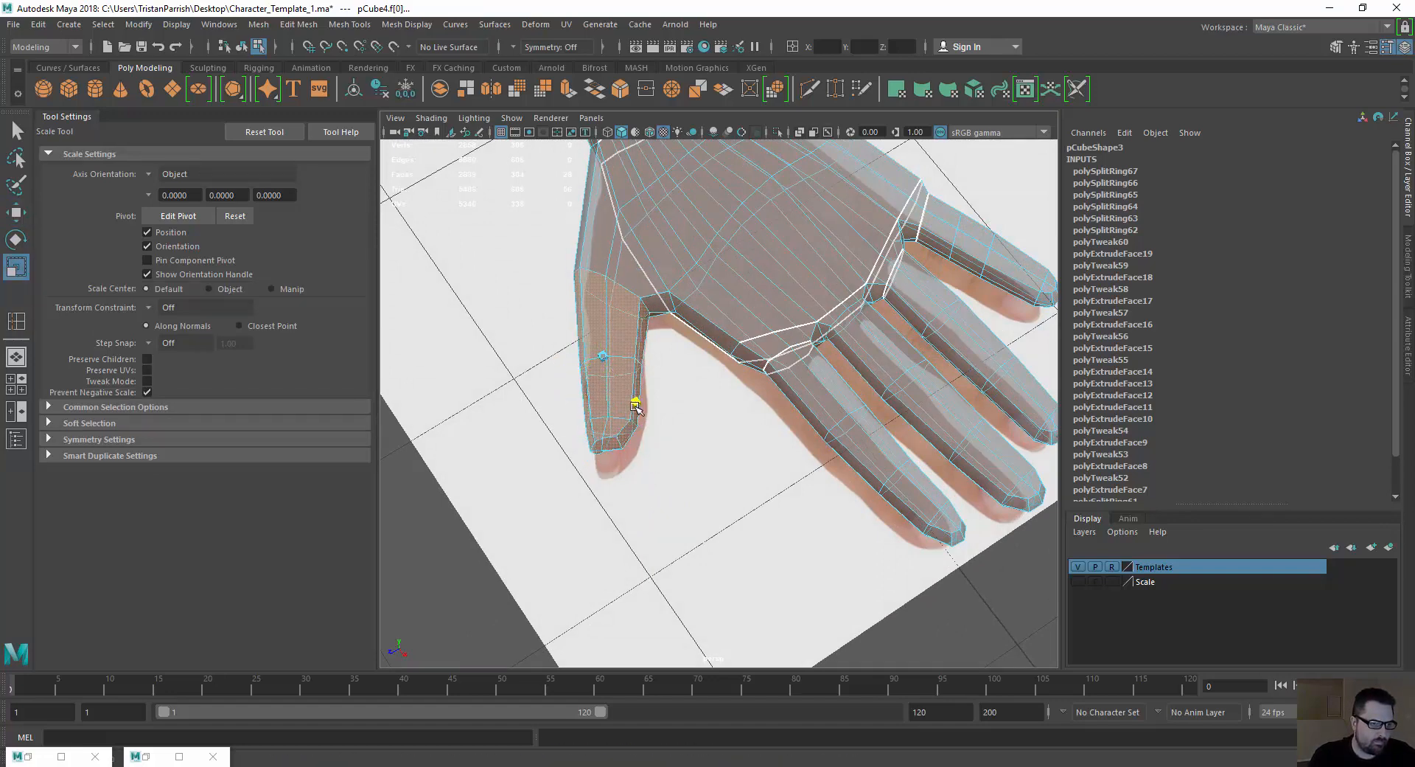
{"action": "key", "text": "w"}
{"action": "left_click_drag", "start_coordinate": [523, 374], "coordinate": [613, 426], "text": "alt"}
{"action": "left_click_drag", "start_coordinate": [429, 339], "coordinate": [588, 494]}
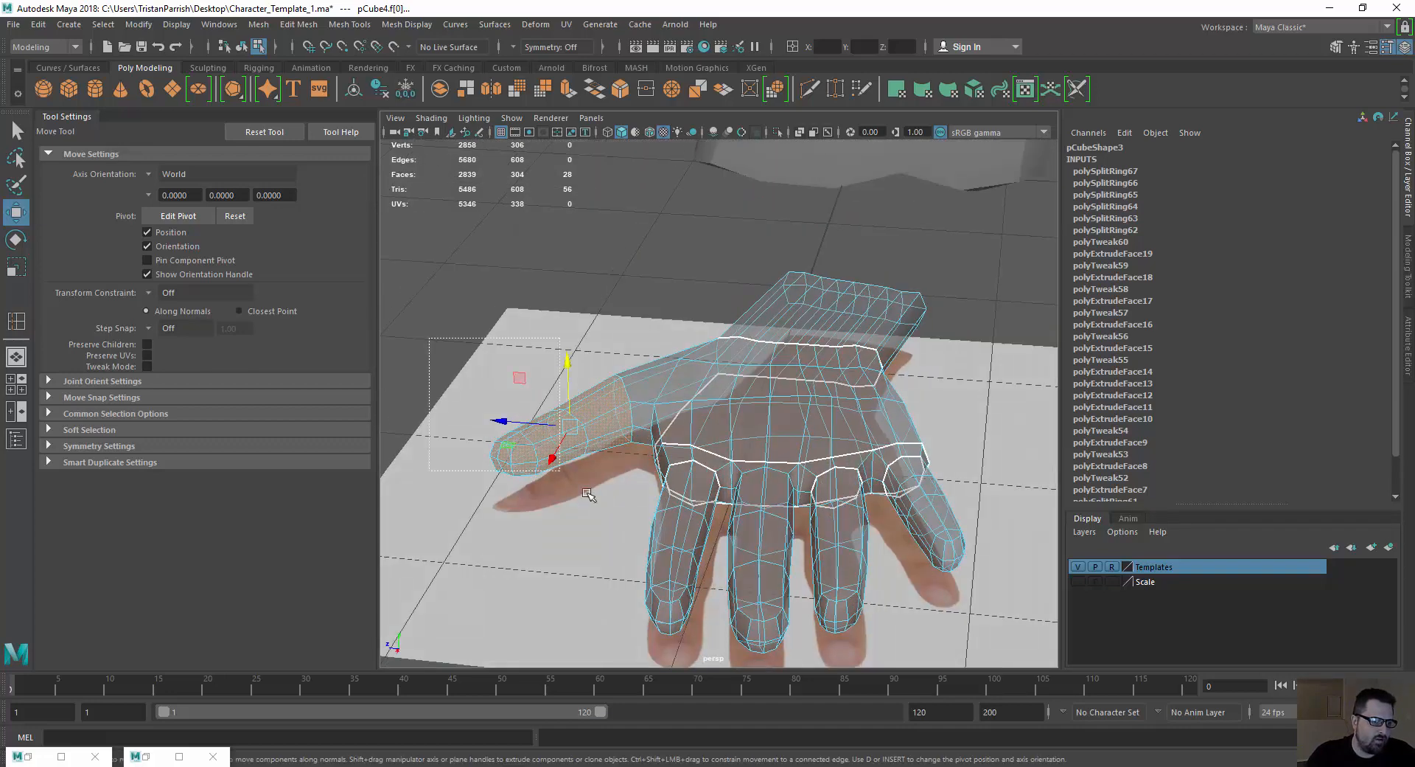
{"action": "key", "text": "shift+period"}
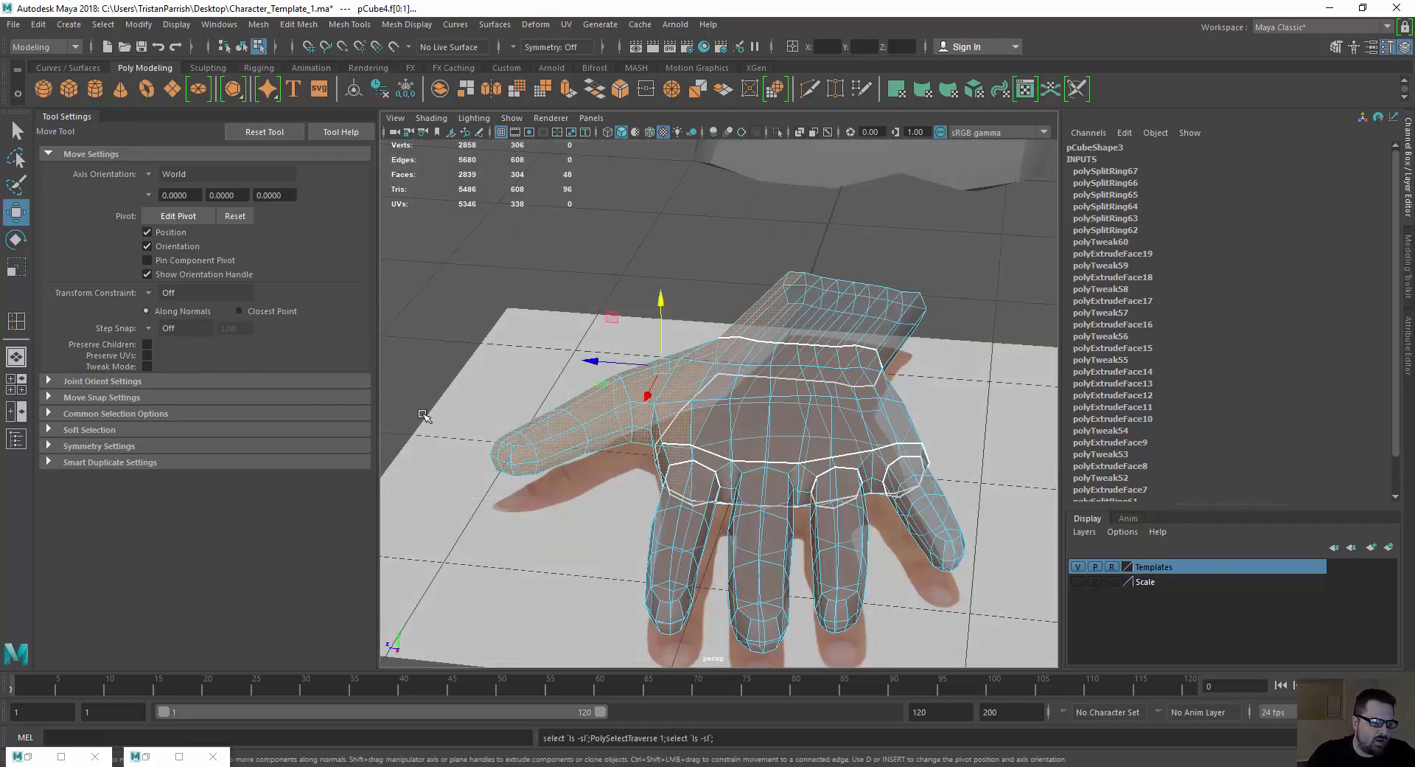
{"action": "left_click", "coordinate": [440, 361]}
{"action": "left_click_drag", "start_coordinate": [636, 507], "coordinate": [637, 508]}
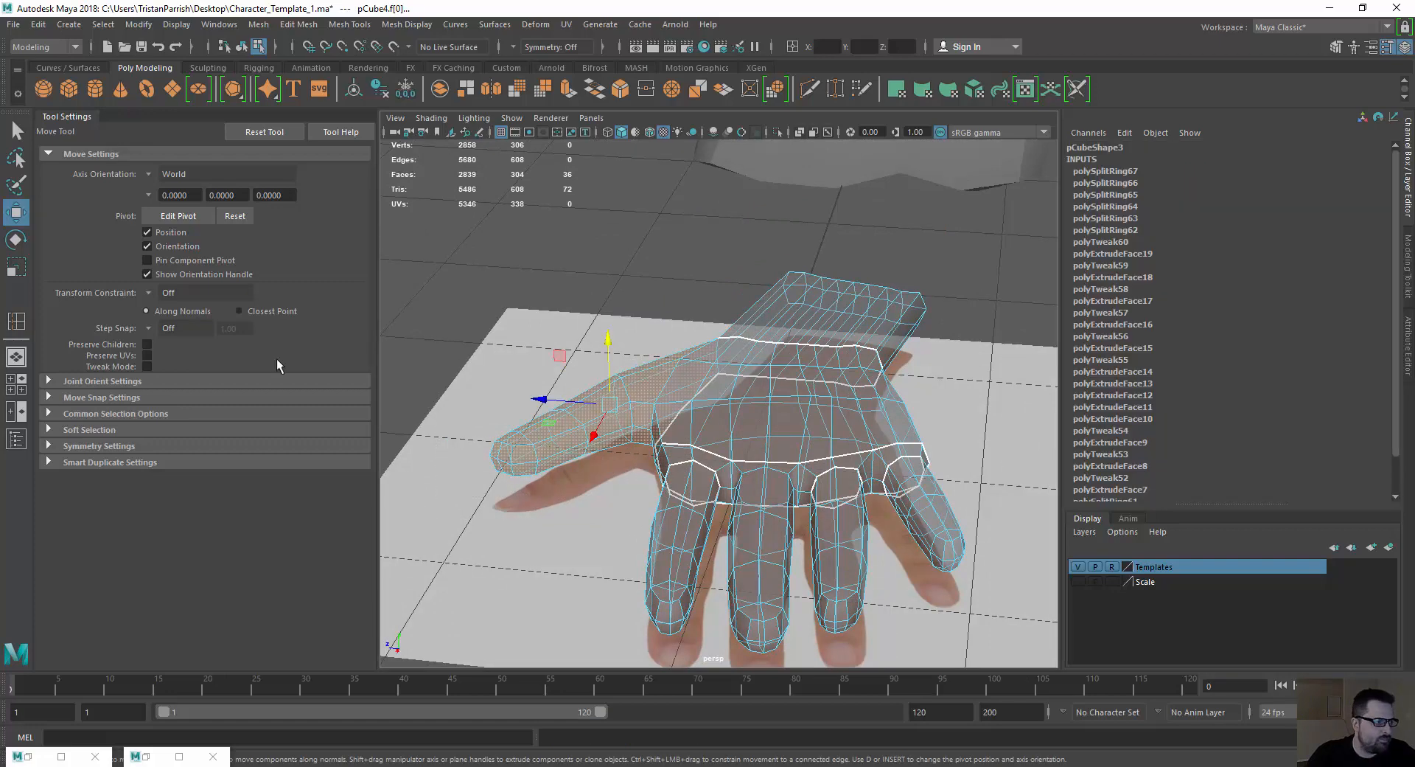
Switch to vertex selection and select the thumb's vertices from the tip to its base.
{"action": "right_click_drag", "start_coordinate": [522, 356], "coordinate": [522, 445]}
{"action": "left_click", "coordinate": [451, 356]}
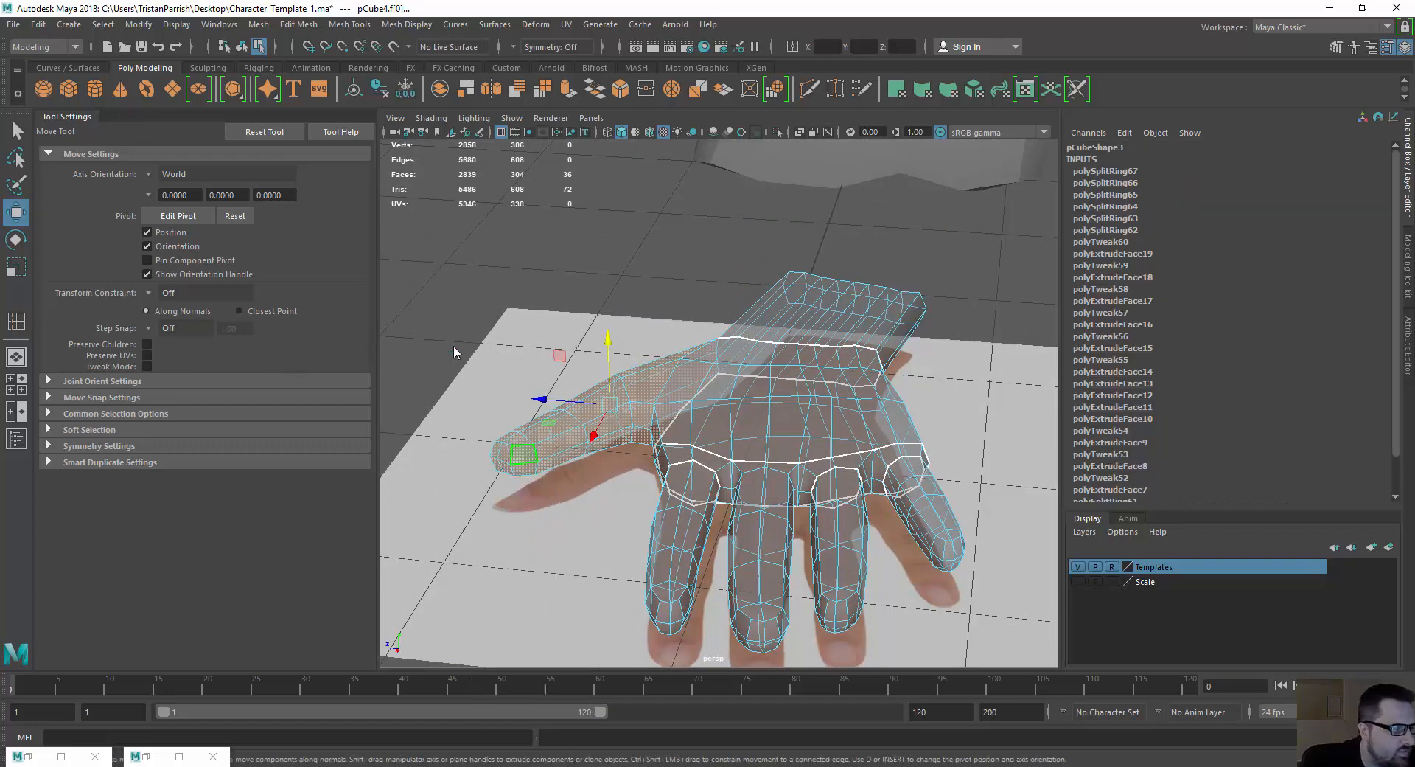
{"action": "left_click_drag", "start_coordinate": [618, 484], "coordinate": [620, 488]}
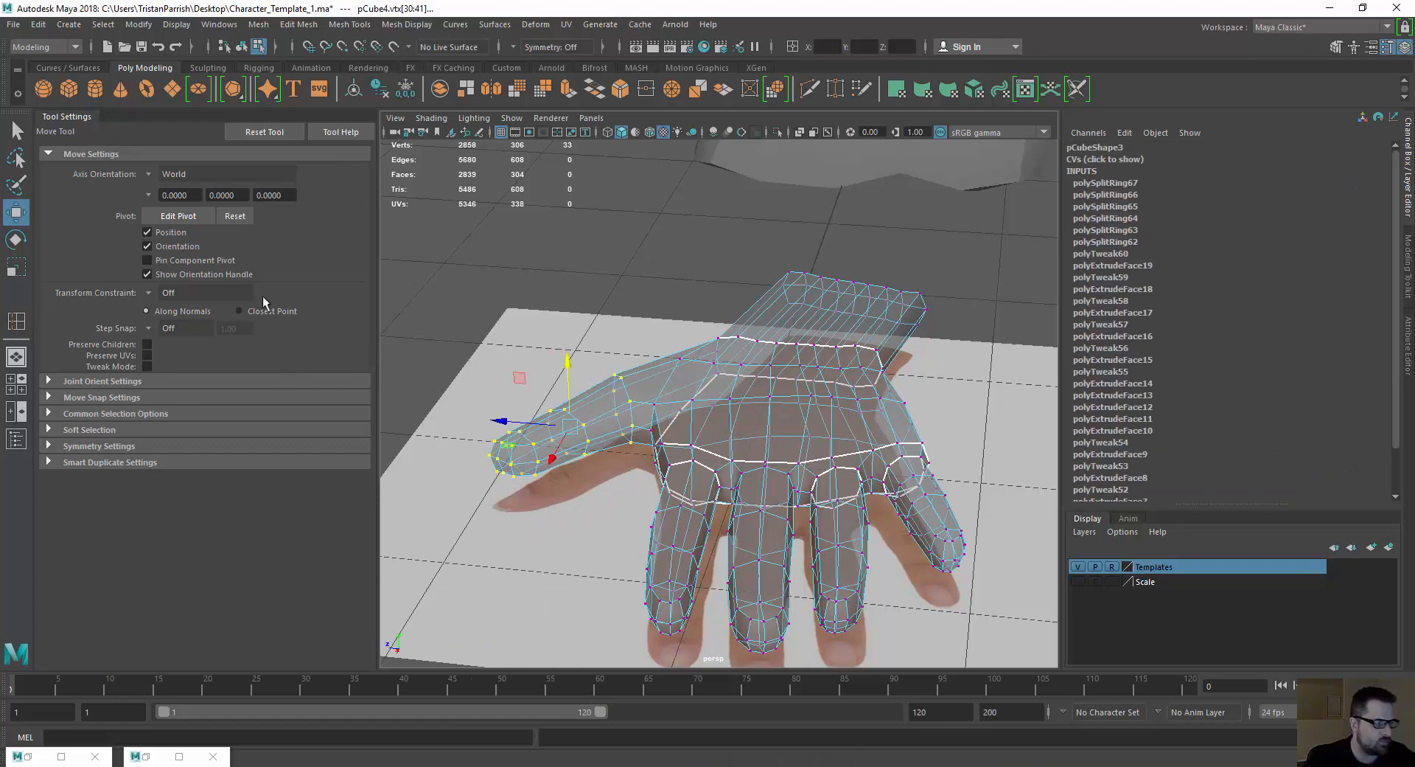
Enable Soft Select, rotate the thumb downward toward the reference image and adjust its position.
{"action": "left_click", "coordinate": [105, 426]}
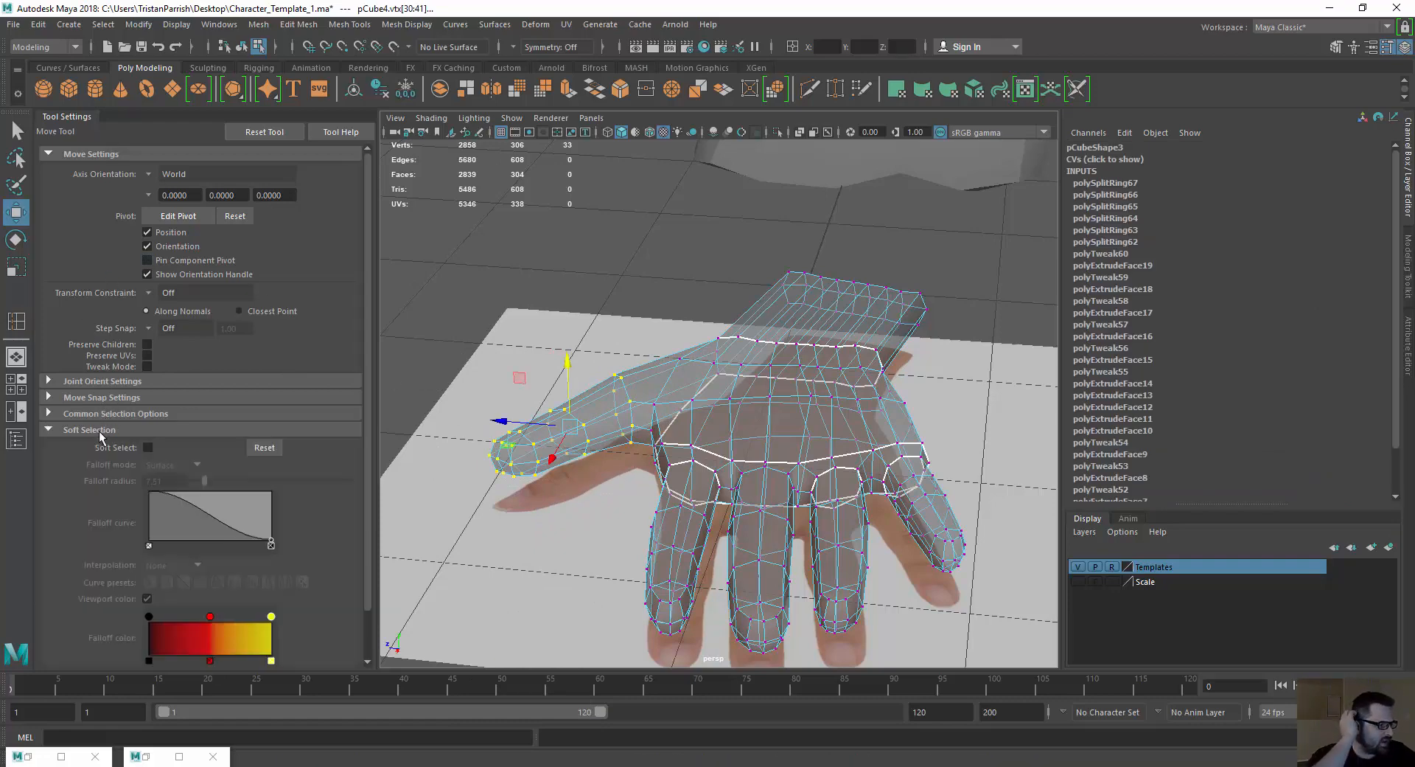
{"action": "left_click", "coordinate": [147, 448]}
{"action": "key", "text": "e"}
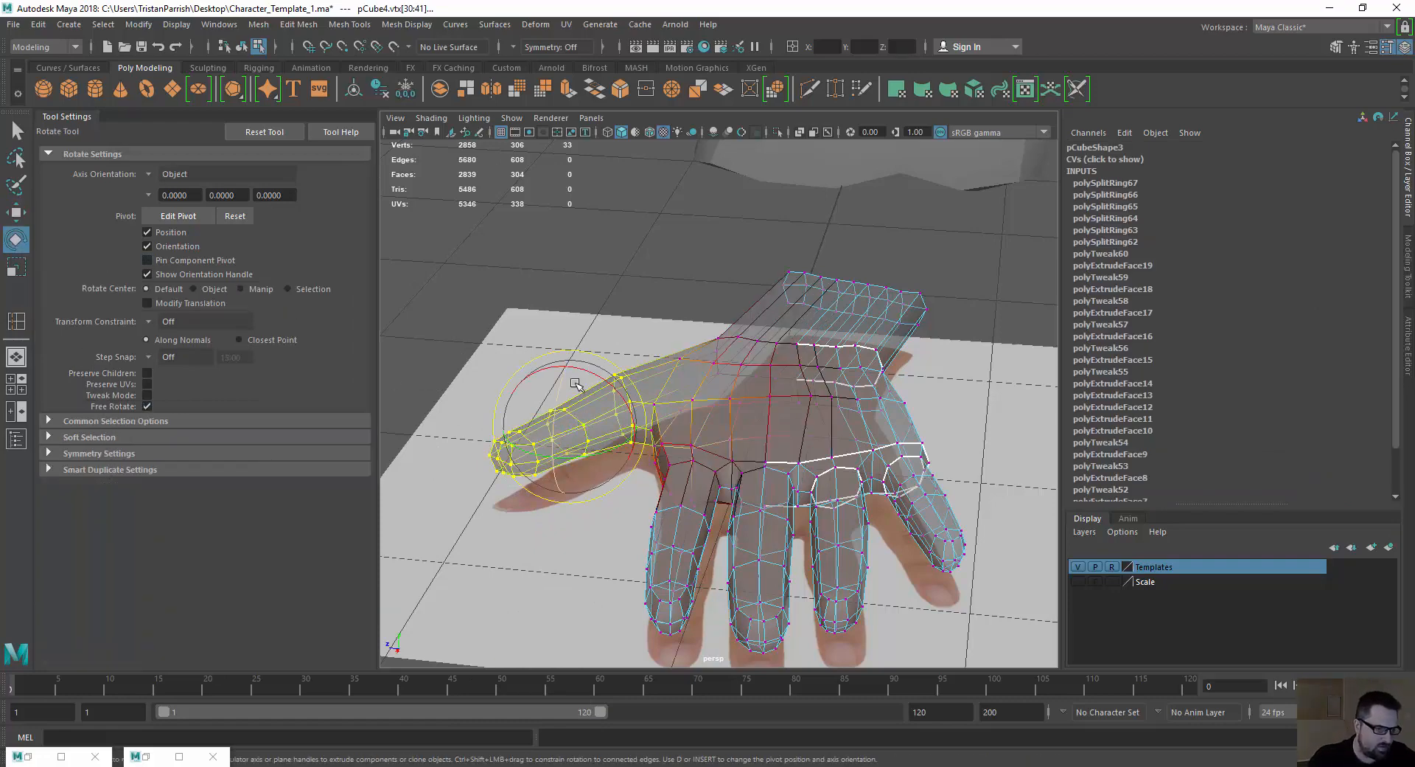
{"action": "left_click_drag", "start_coordinate": [564, 369], "coordinate": [561, 393]}
{"action": "key", "text": "w"}
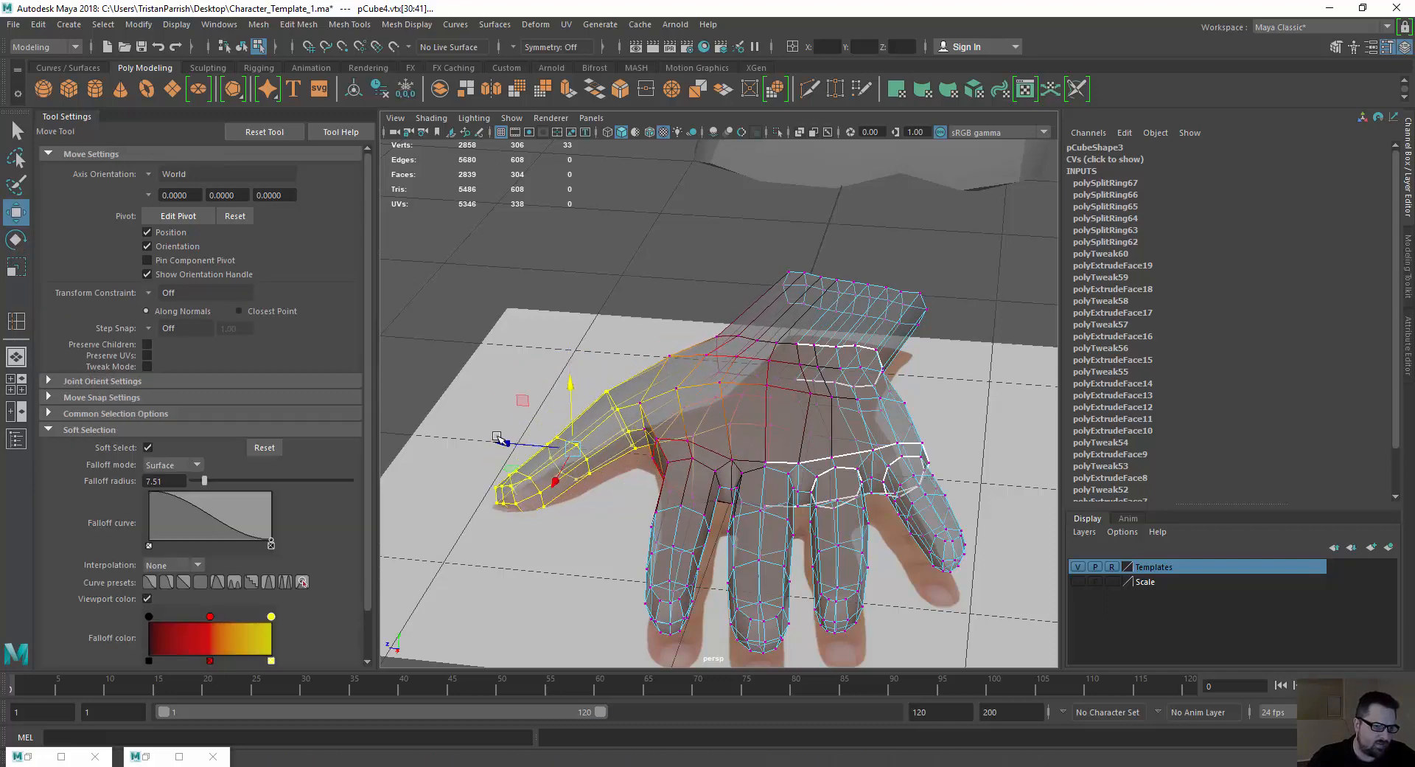
{"action": "left_click_drag", "start_coordinate": [498, 438], "coordinate": [496, 370]}
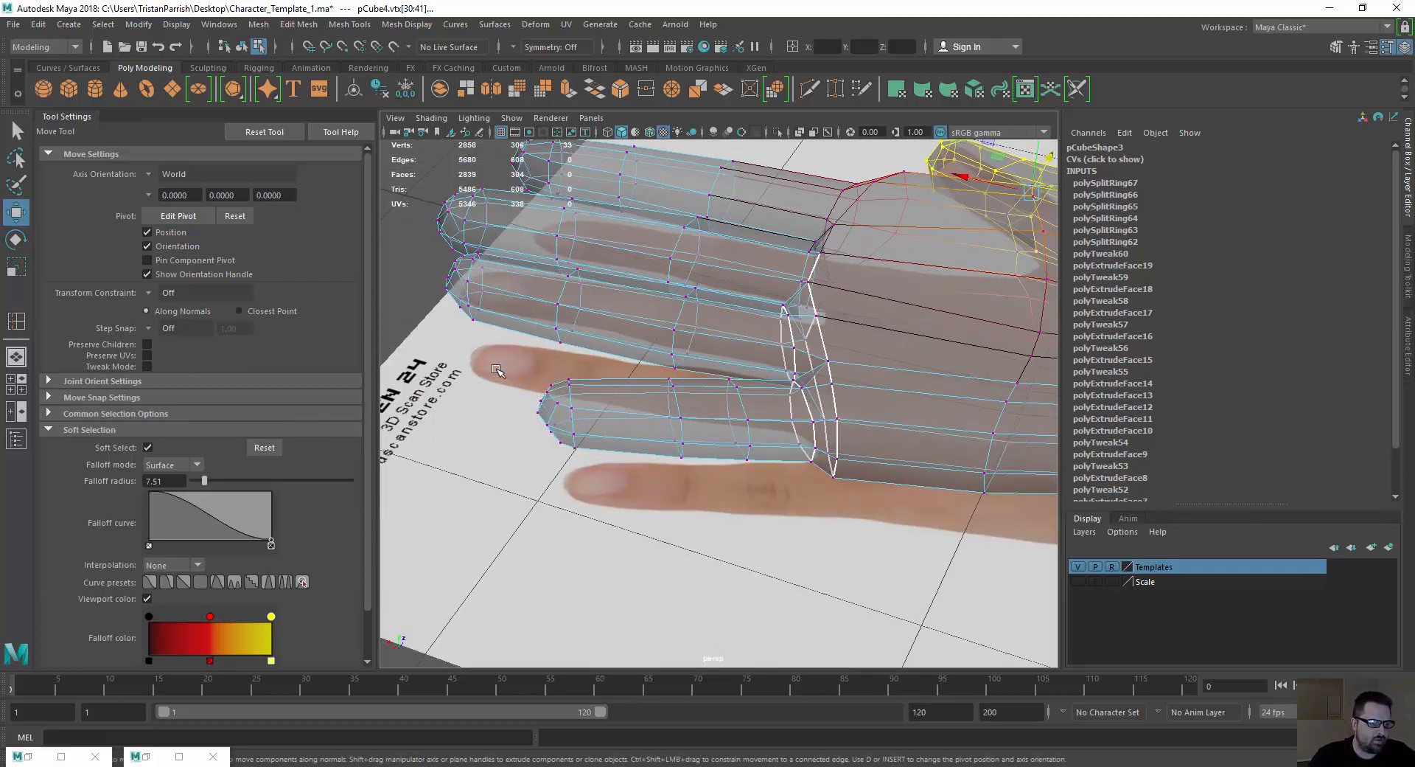
Undo the soft-selected move of the little fingertip and turn off Soft Select.
{"action": "key", "text": "ctrl+z"}
{"action": "key", "text": "ctrl+z"}
{"action": "key", "text": "ctrl+z"}
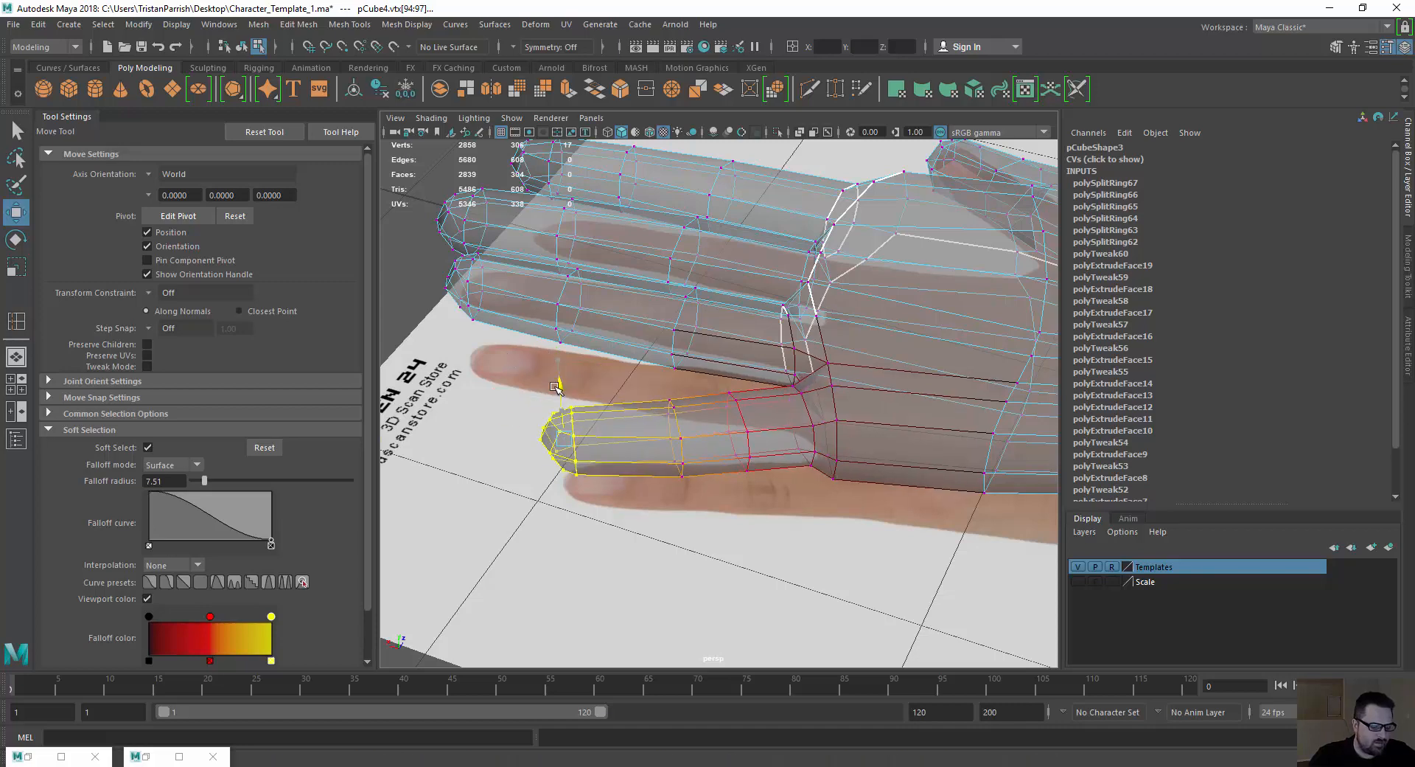
{"action": "left_click", "coordinate": [148, 448]}
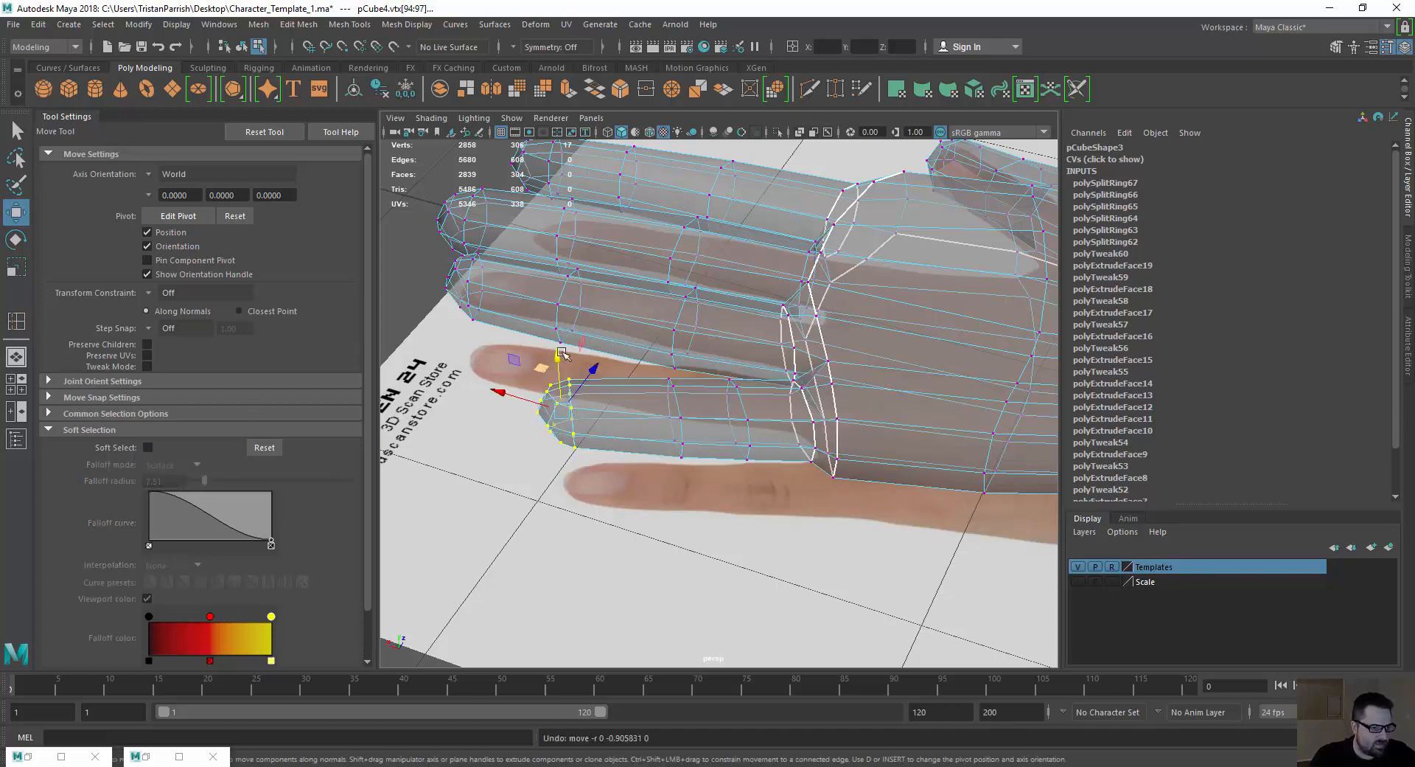
Lower the little finger's tip vertices and rotate them to angle the fingertip downward.
{"action": "left_click_drag", "start_coordinate": [562, 355], "coordinate": [563, 386]}
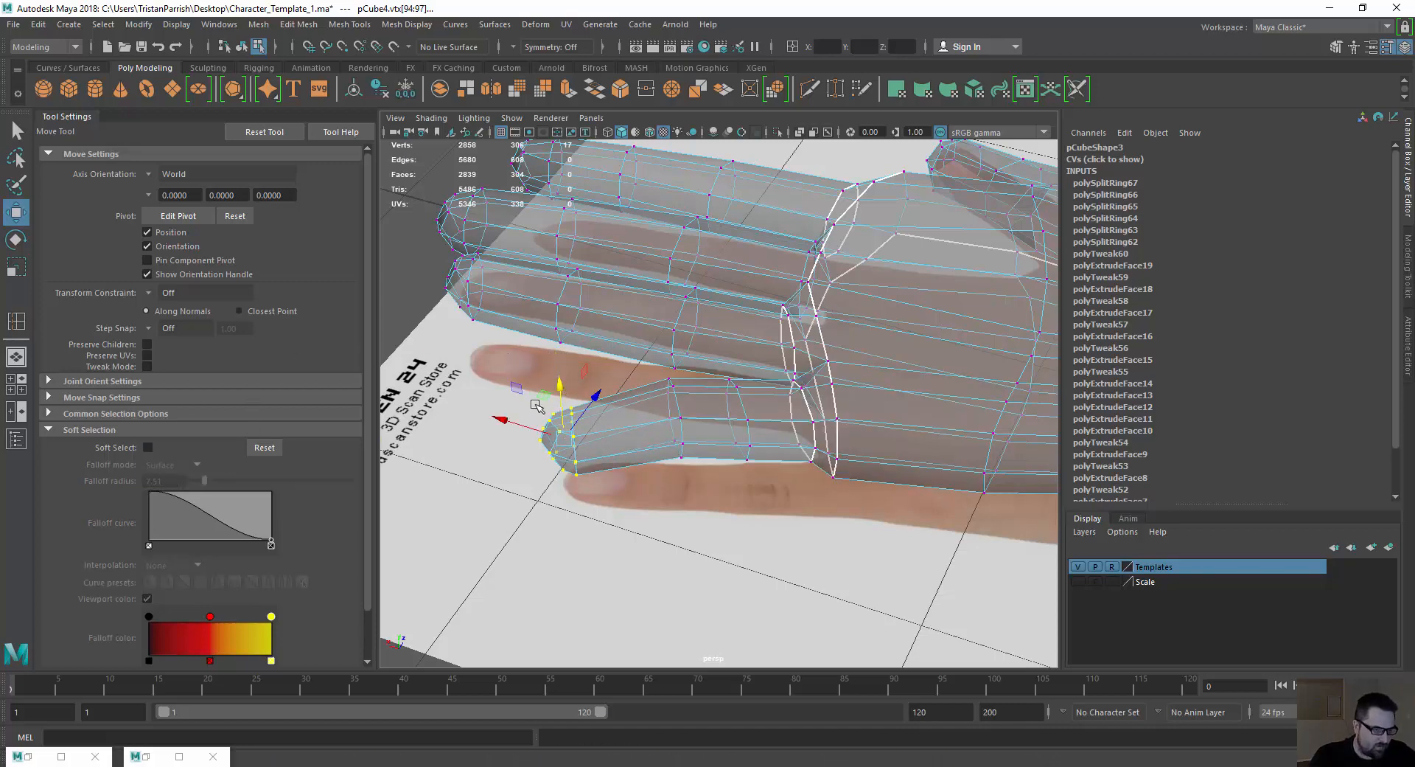
{"action": "key", "text": "e"}
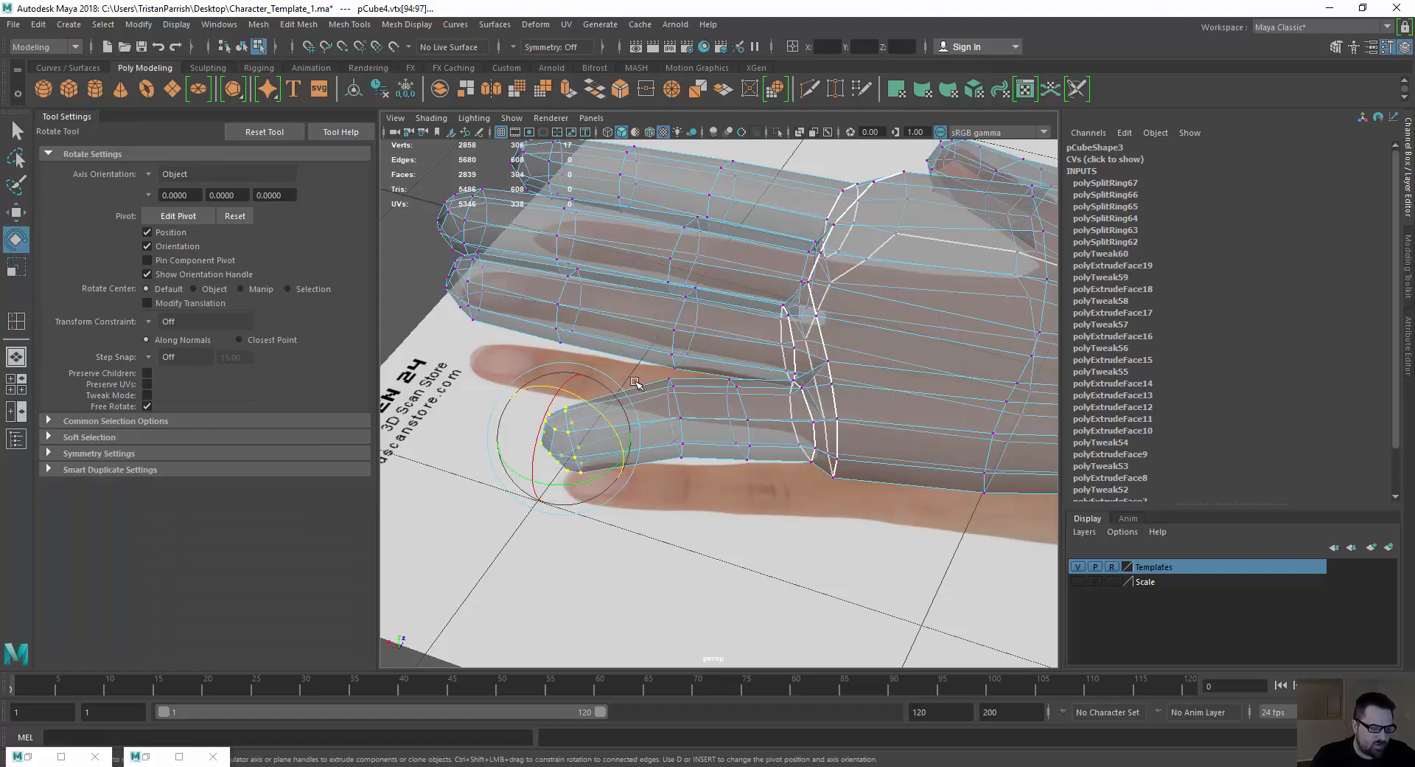
{"action": "left_click_drag", "start_coordinate": [636, 382], "coordinate": [468, 306], "text": "alt"}
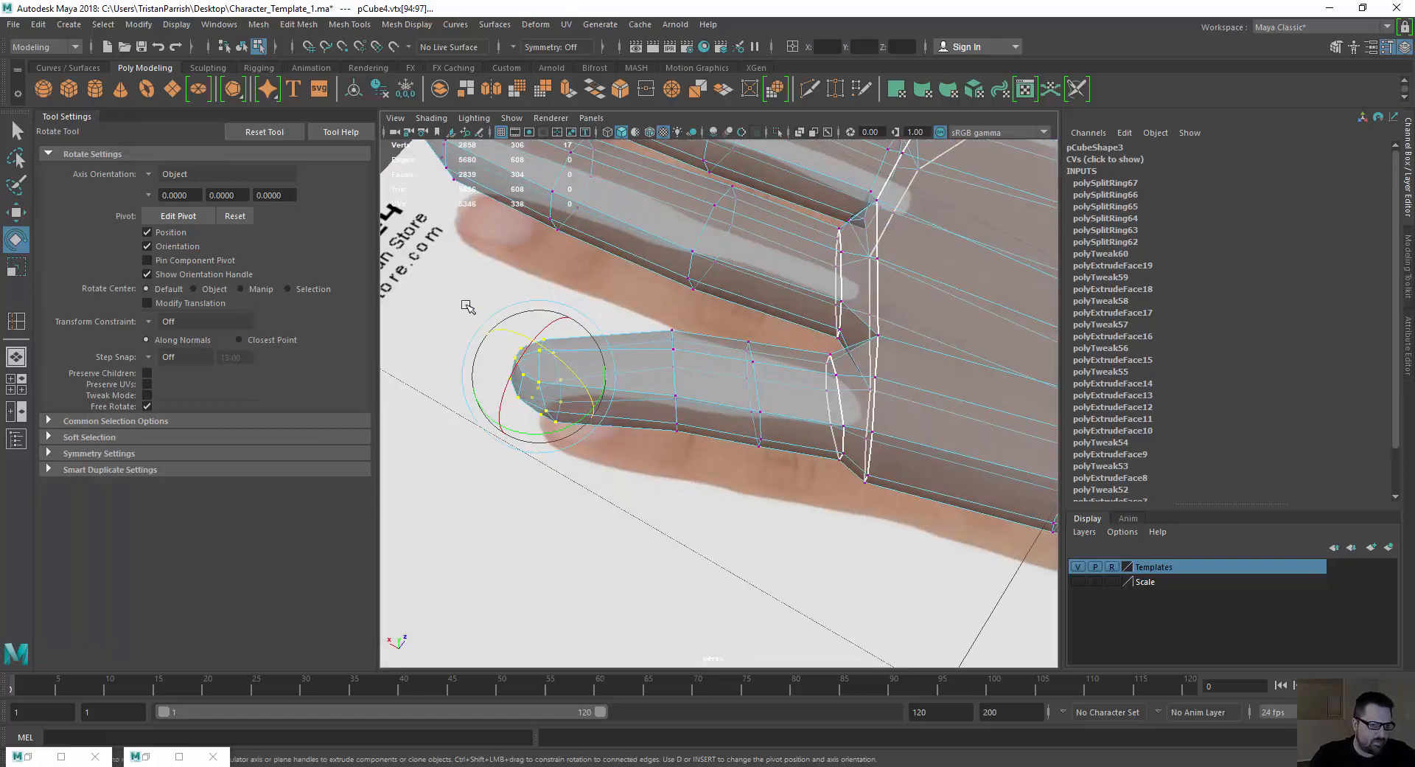
Extend the selection to the little finger's next edge loop, and lower and rotate that end section.
{"action": "key", "text": "w"}
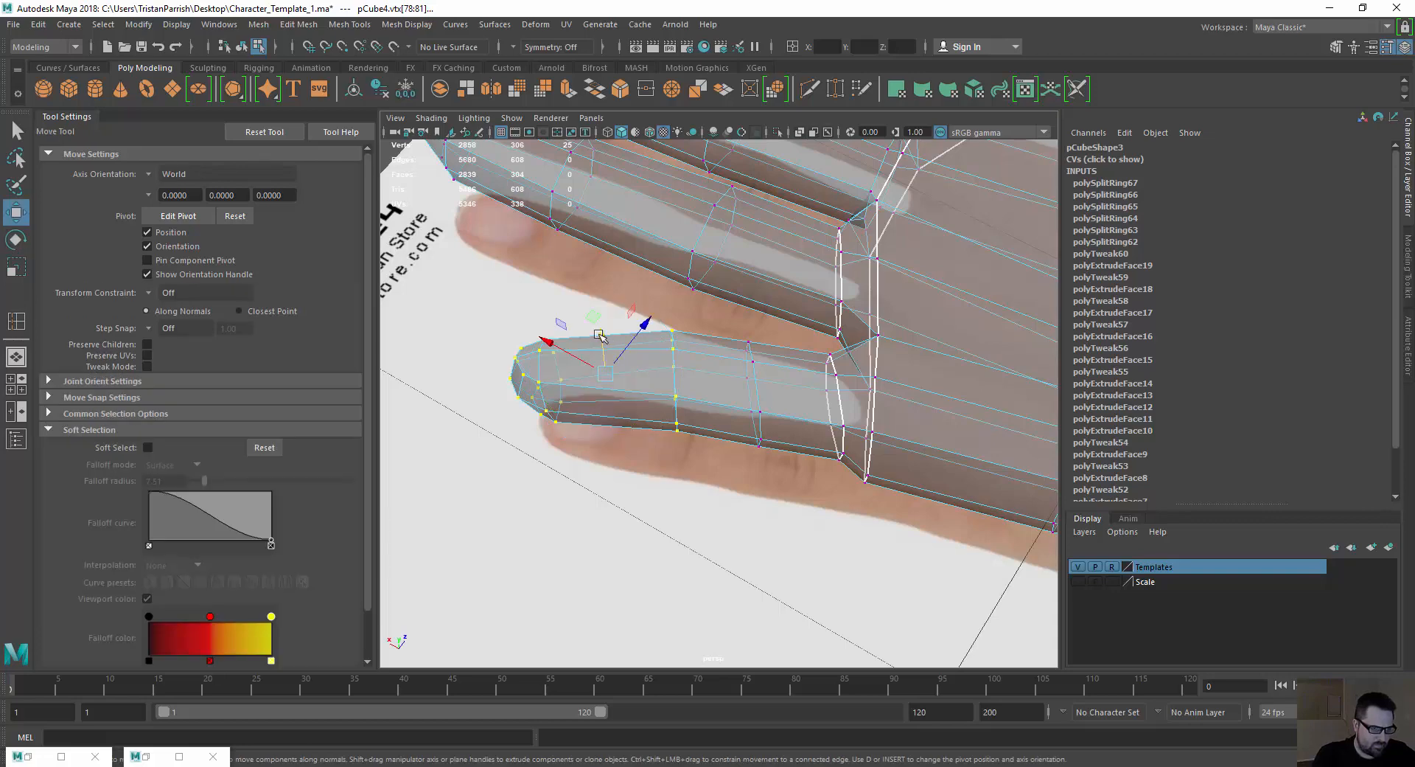
{"action": "left_click_drag", "start_coordinate": [600, 339], "coordinate": [601, 346]}
{"action": "key", "text": "e"}
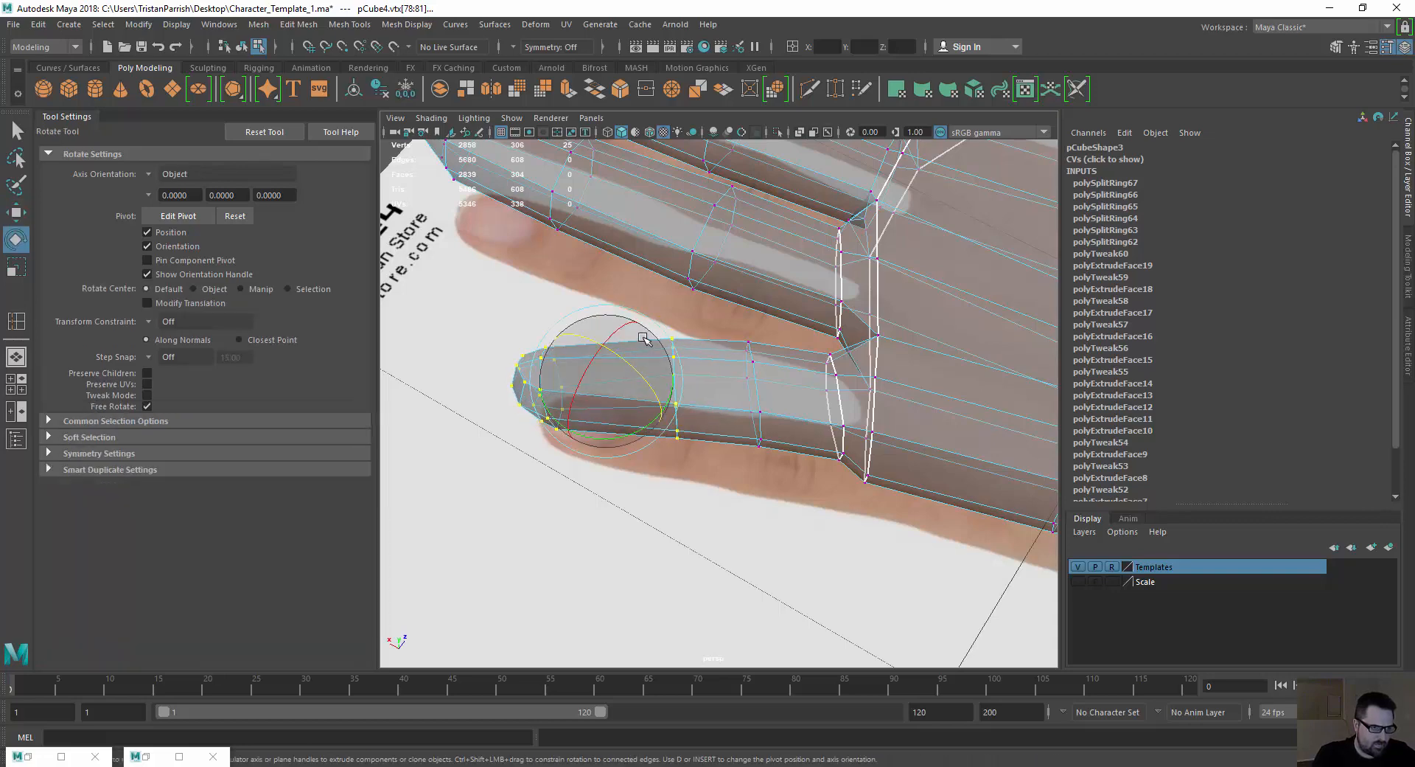
{"action": "mouse_move", "coordinate": [525, 372]}
{"action": "left_mouse_down", "text": "alt"}
{"action": "mouse_move", "coordinate": [524, 395]}
{"action": "mouse_move", "coordinate": [601, 326]}
{"action": "left_mouse_up", "text": "alt"}
Select the ring finger's tip vertices, lower them and rotate the fingertip downward.
{"action": "mouse_move", "coordinate": [601, 326]}
{"action": "left_mouse_down", "text": "alt"}
{"action": "mouse_move", "coordinate": [524, 281]}
{"action": "mouse_move", "coordinate": [568, 411]}
{"action": "mouse_move", "coordinate": [545, 442]}
{"action": "mouse_move", "coordinate": [657, 505]}
{"action": "mouse_move", "coordinate": [465, 302]}
{"action": "mouse_move", "coordinate": [482, 363]}
{"action": "left_mouse_up", "text": "alt"}
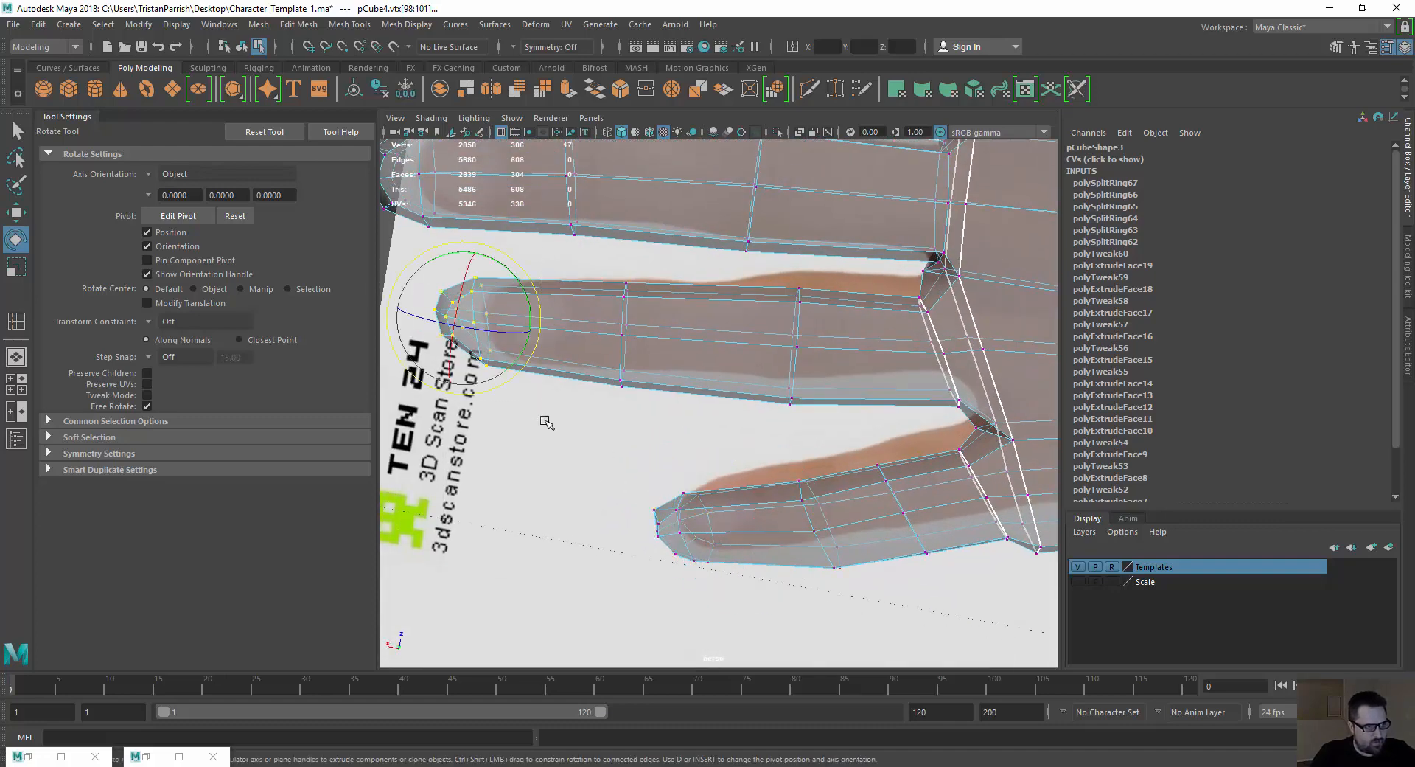
{"action": "key", "text": "w"}
{"action": "left_click_drag", "start_coordinate": [409, 386], "coordinate": [560, 308], "text": "alt"}
{"action": "left_click_drag", "start_coordinate": [539, 359], "coordinate": [535, 388]}
{"action": "key", "text": "e"}
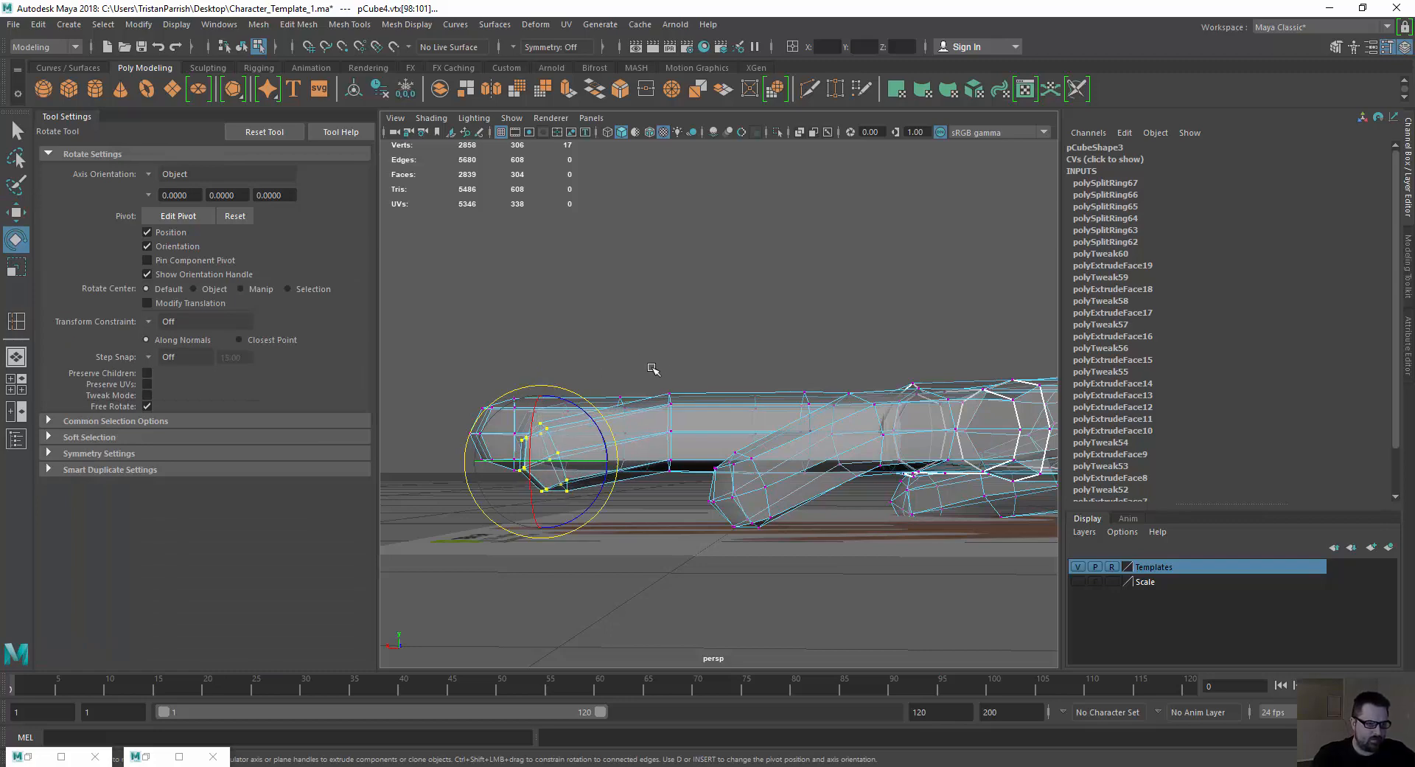
Grow the selection to the ring finger's outer joint, lower and rotate it, and shift it slightly back toward the palm.
{"action": "key", "text": "shift+period"}
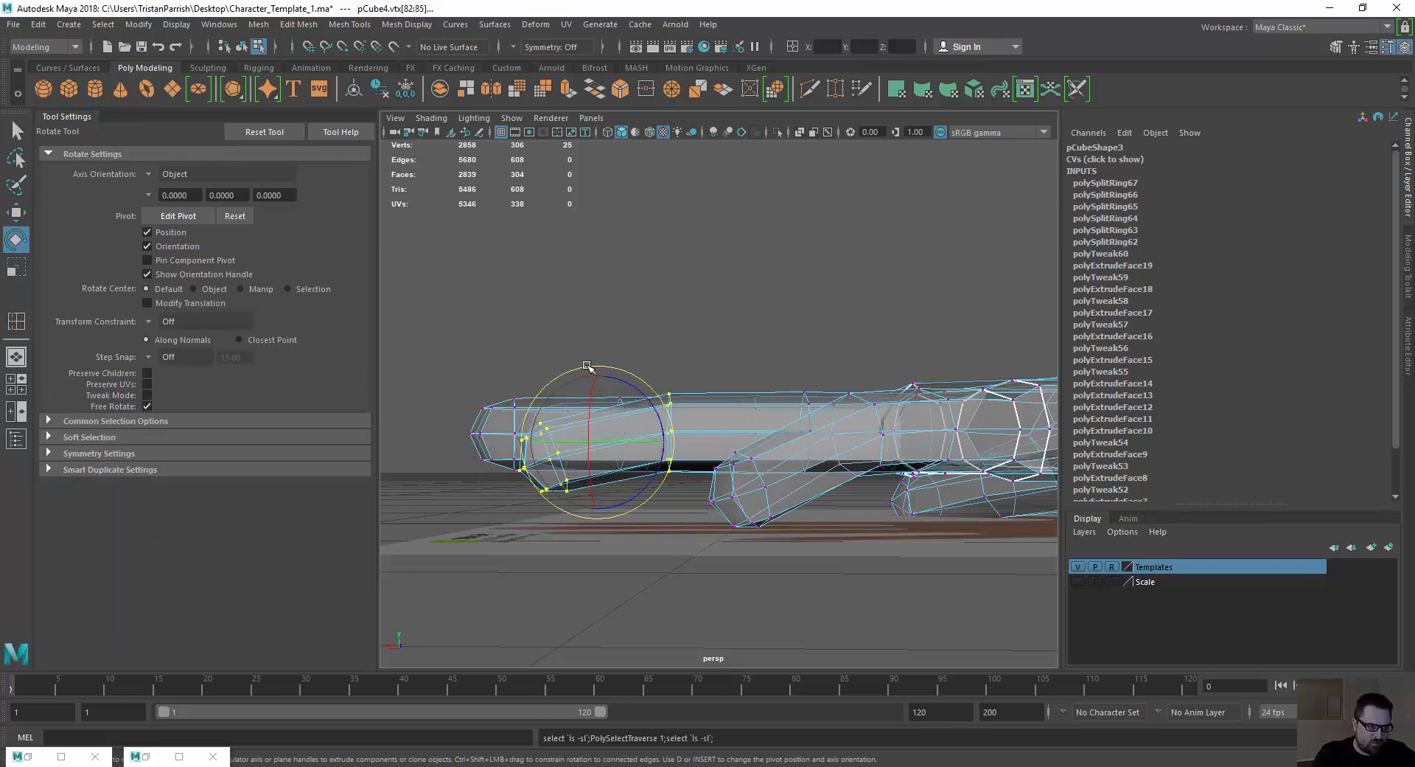
{"action": "key", "text": "w"}
{"action": "left_click_drag", "start_coordinate": [600, 384], "coordinate": [575, 390]}
{"action": "key", "text": "e"}
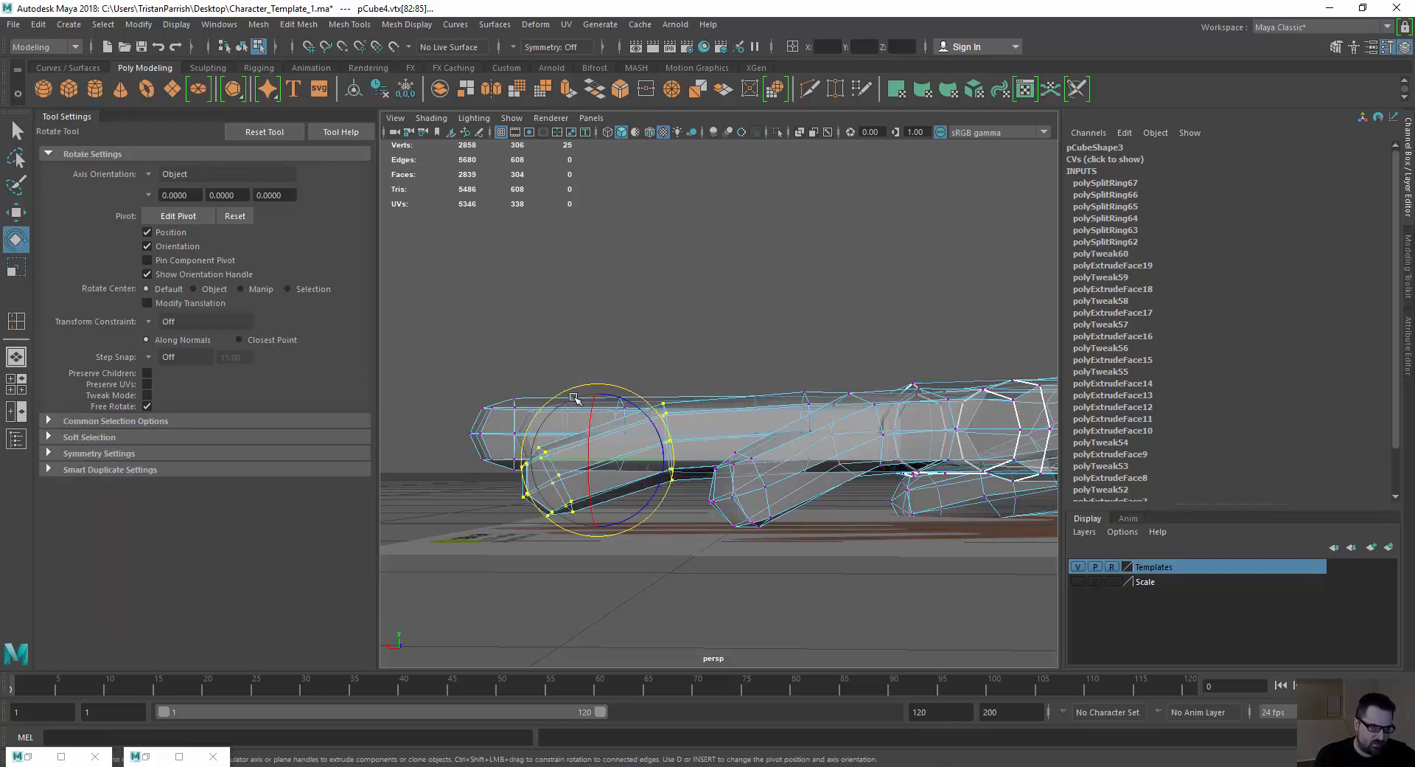
{"action": "key", "text": "w"}
{"action": "left_click_drag", "start_coordinate": [596, 464], "coordinate": [605, 463]}
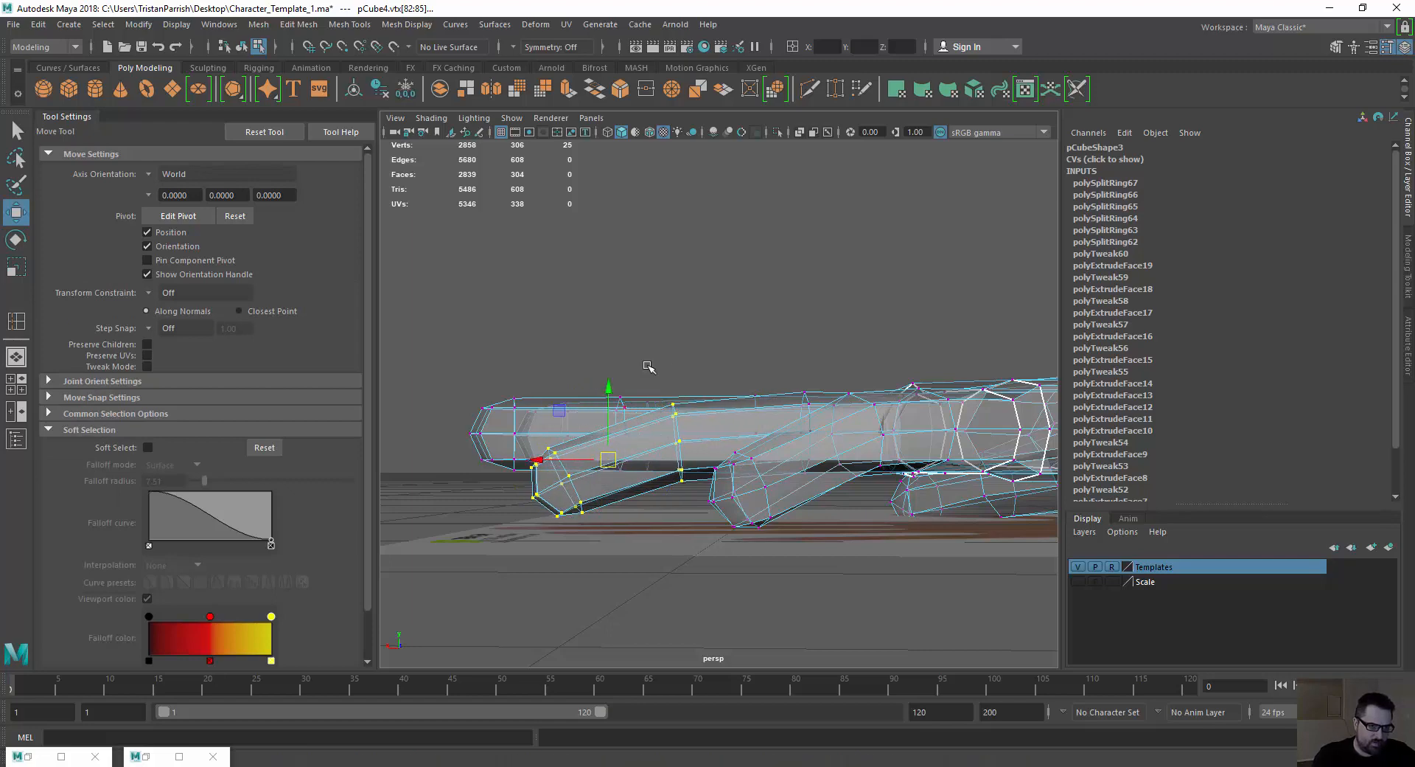
Select the ring finger's vertices from the joint nearest the palm to the tip, and lower and rotate them into a bend.
{"action": "left_click_drag", "start_coordinate": [649, 366], "coordinate": [511, 346], "text": "alt"}
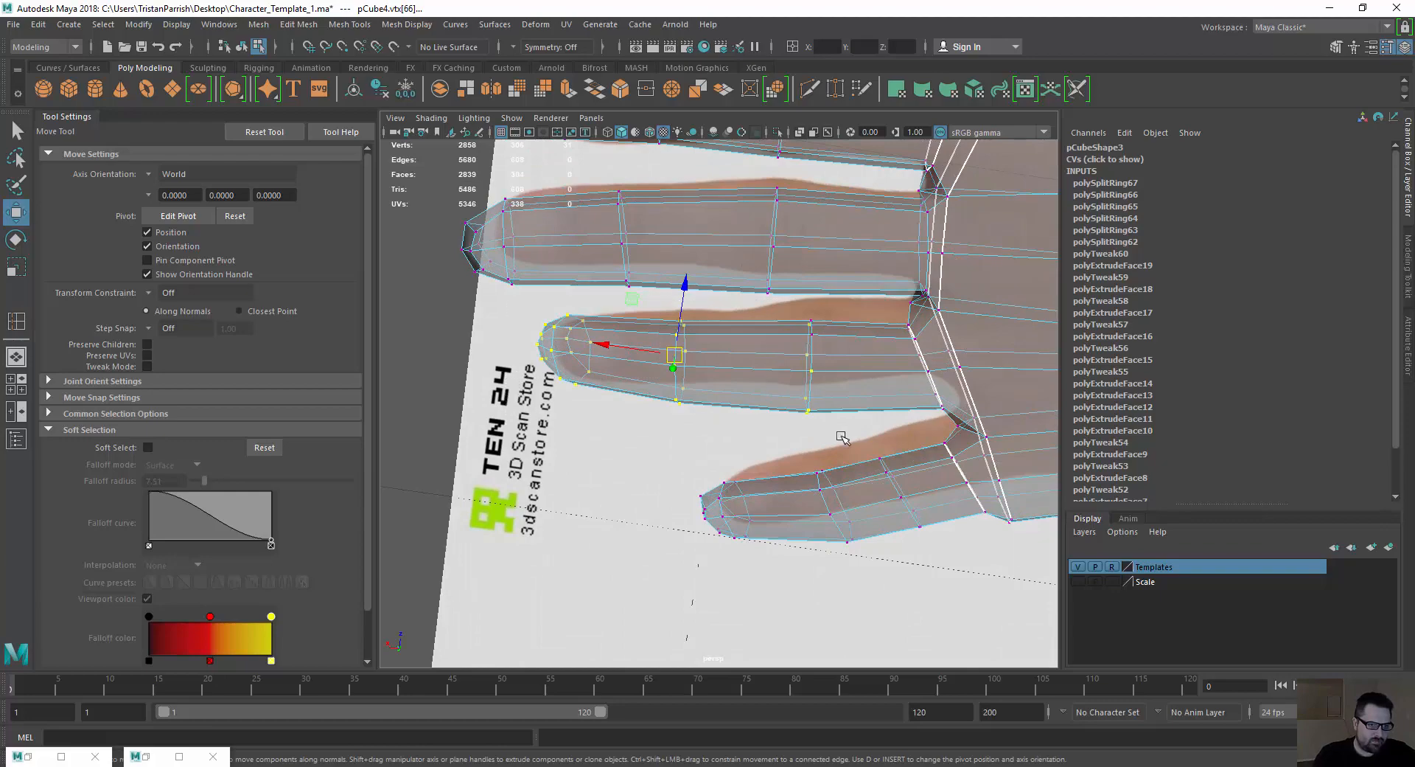
{"action": "left_click_drag", "start_coordinate": [842, 437], "coordinate": [483, 317], "text": "alt"}
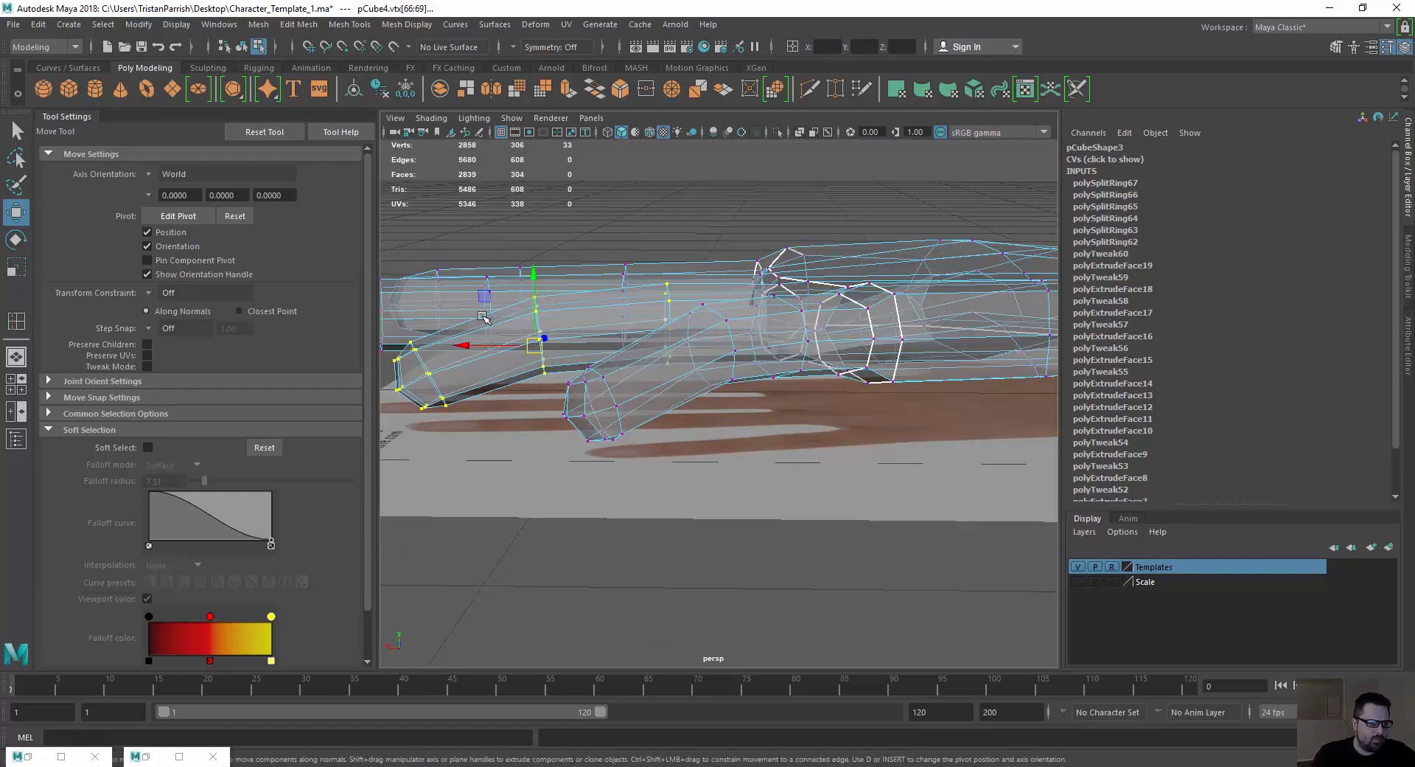
{"action": "left_click_drag", "start_coordinate": [529, 275], "coordinate": [594, 360]}
{"action": "key", "text": "e"}
{"action": "scroll", "coordinate": [591, 361], "scroll_direction": "up", "scroll_amount": 3}
{"action": "middle_click_drag", "start_coordinate": [594, 360], "coordinate": [625, 358], "text": "alt"}
{"action": "left_click_drag", "start_coordinate": [625, 358], "coordinate": [572, 419], "text": "alt"}
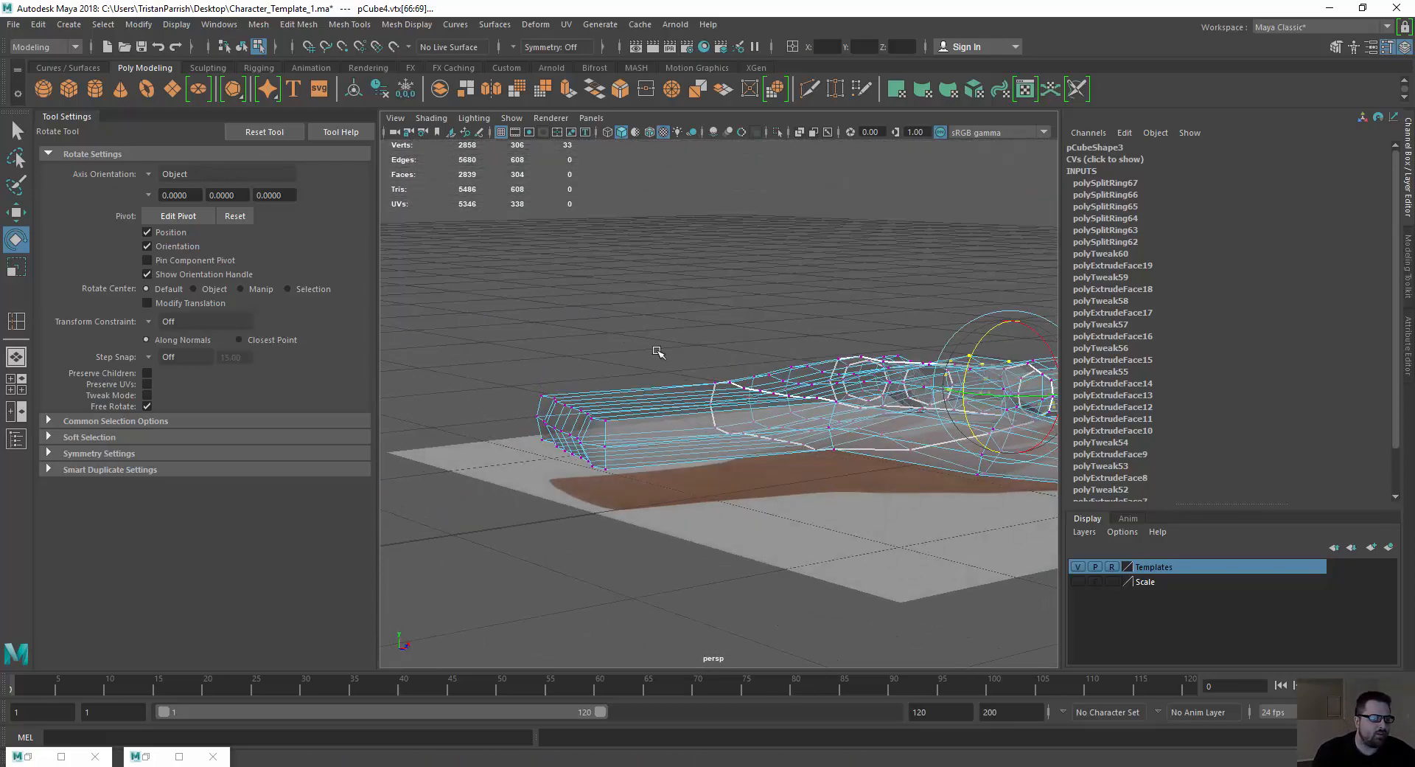
Select the index finger's vertices from the joint nearest the palm to the tip, and rotate and lower them.
{"action": "left_click_drag", "start_coordinate": [833, 374], "coordinate": [816, 507], "text": "alt"}
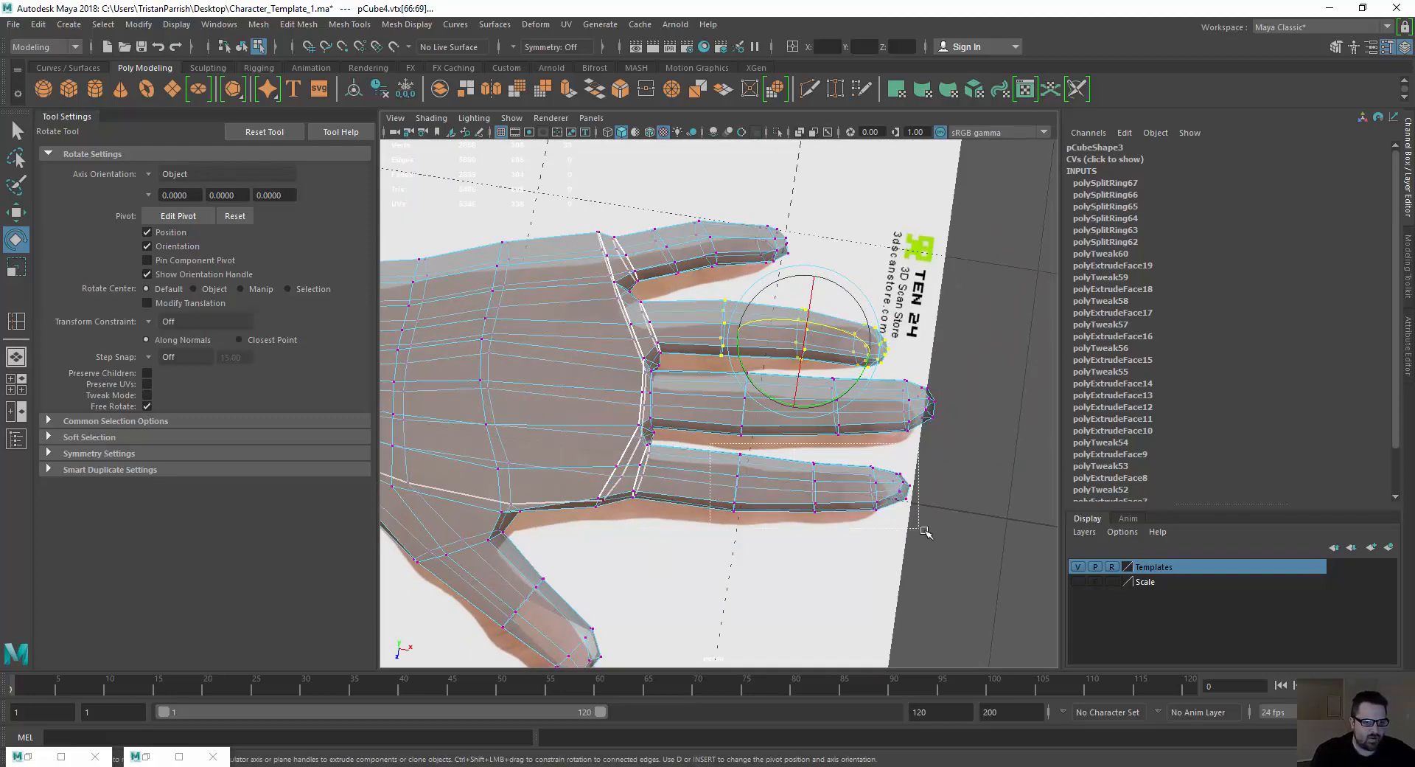
{"action": "left_click_drag", "start_coordinate": [847, 442], "coordinate": [784, 314], "text": "alt"}
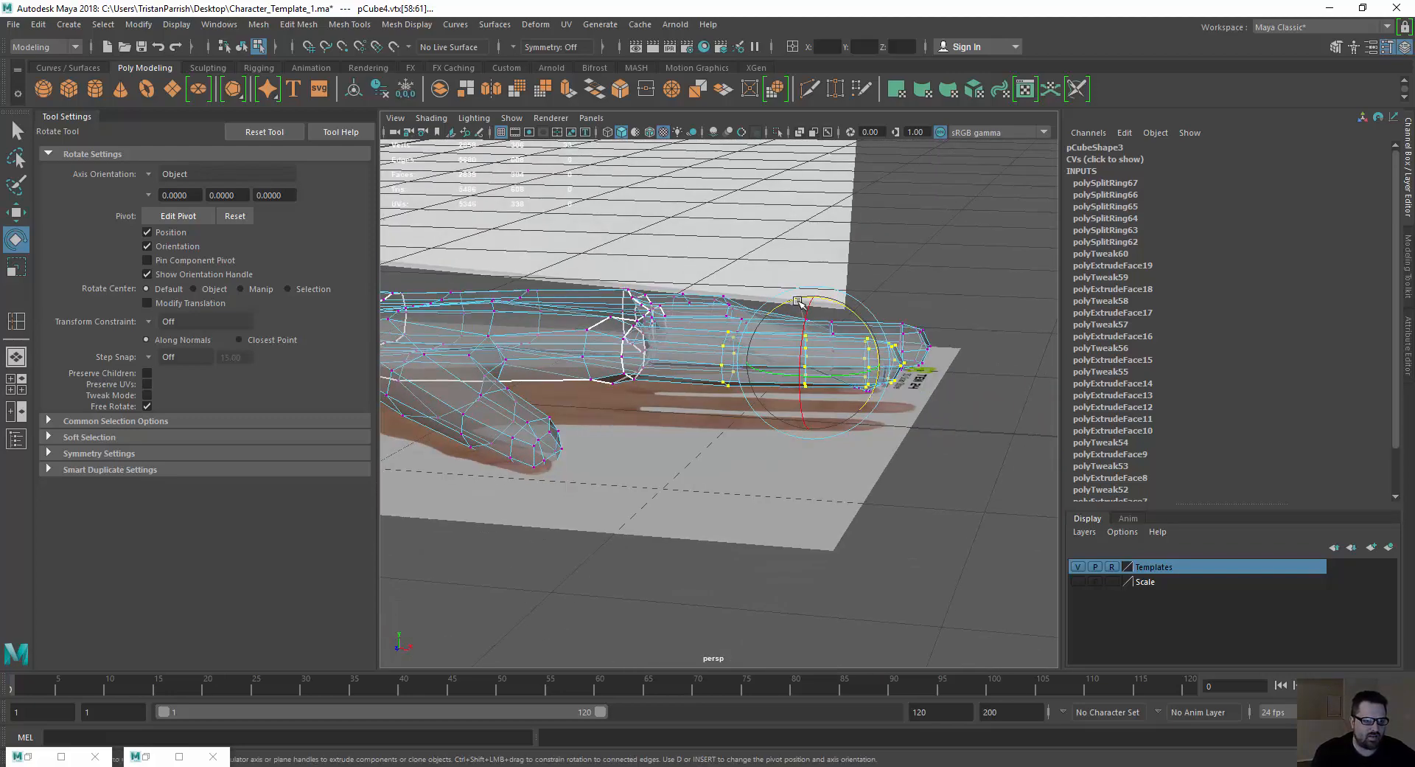
{"action": "key", "text": "w"}
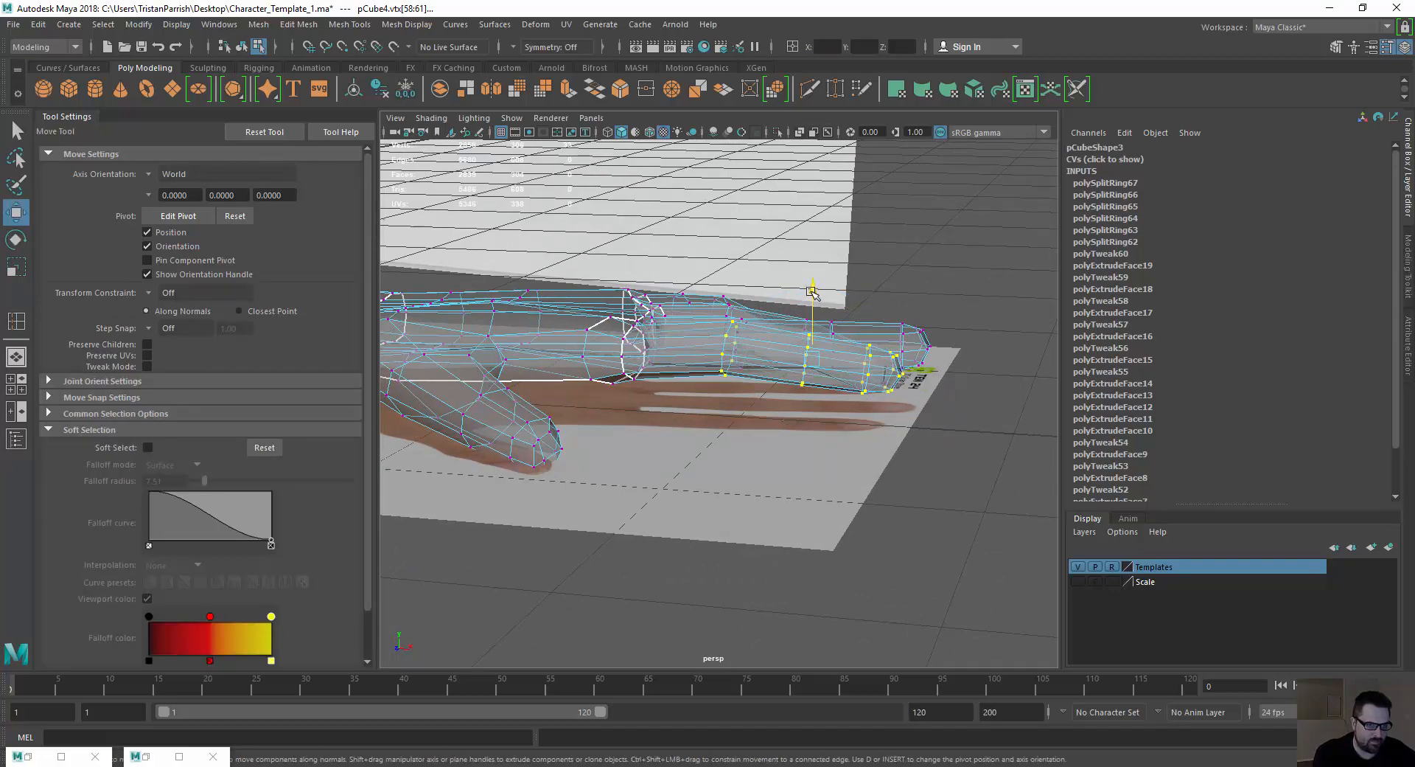
{"action": "left_click_drag", "start_coordinate": [812, 291], "coordinate": [813, 299]}
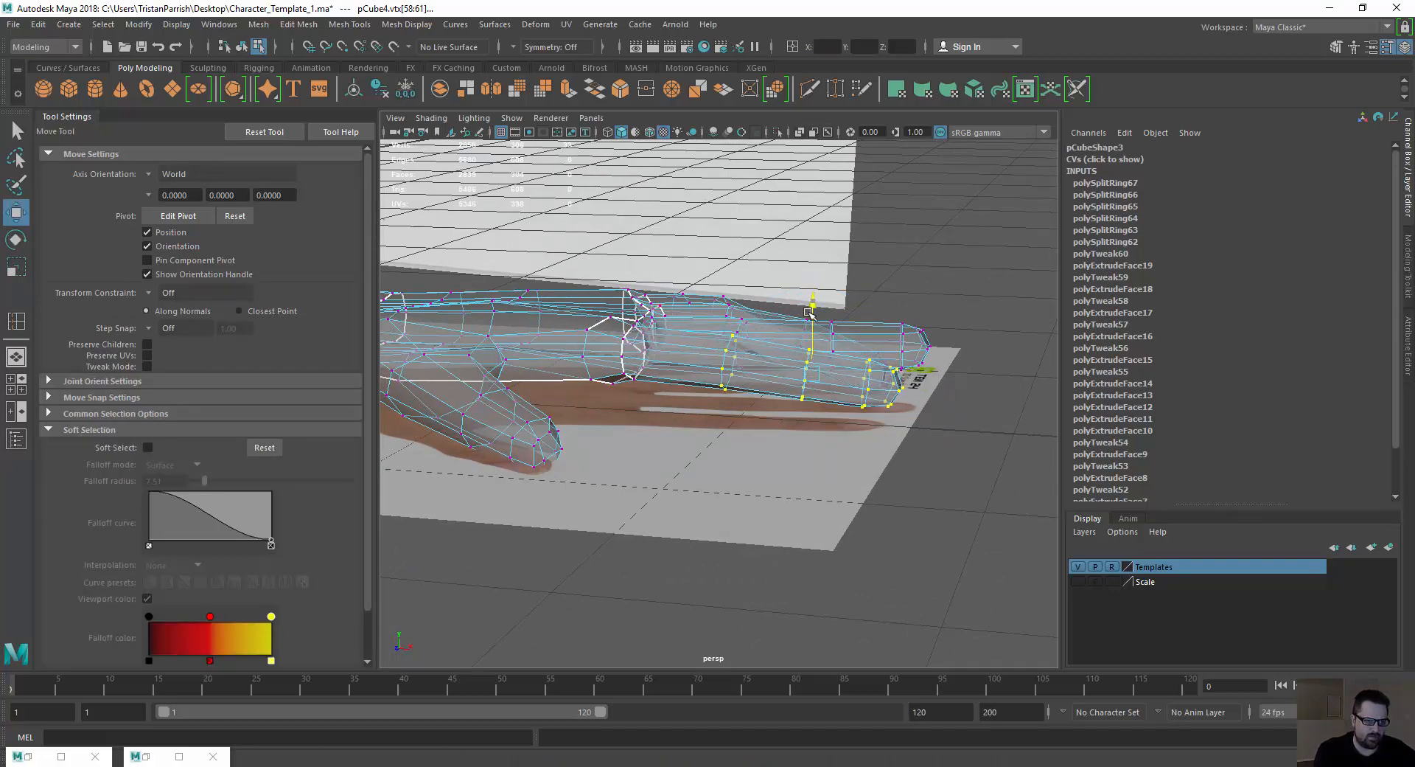
{"action": "left_click_drag", "start_coordinate": [718, 365], "coordinate": [757, 462], "text": "alt"}
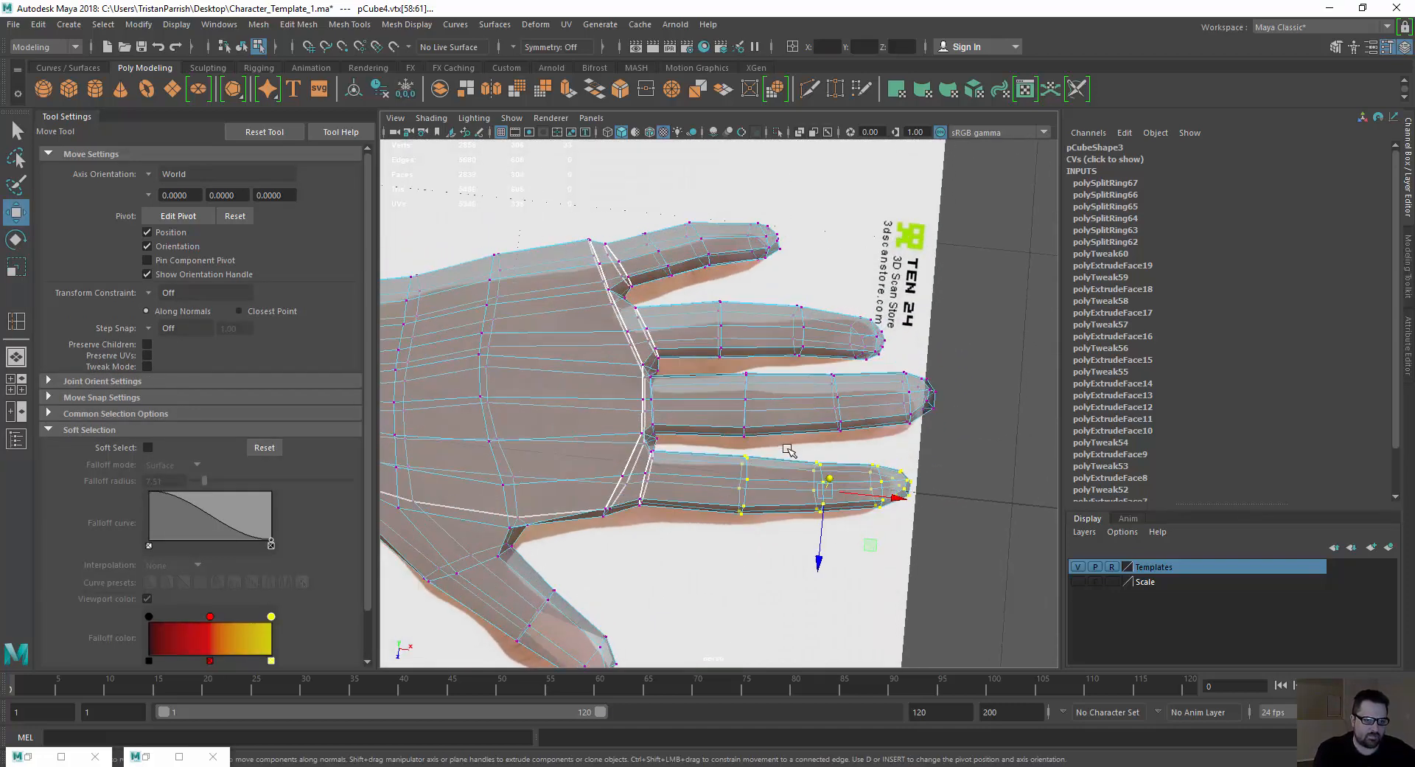
Select the index finger's vertices from the outer joint to the tip, and rotate and lower them.
{"action": "left_click_drag", "start_coordinate": [961, 547], "coordinate": [773, 330], "text": "alt"}
{"action": "key", "text": "e"}
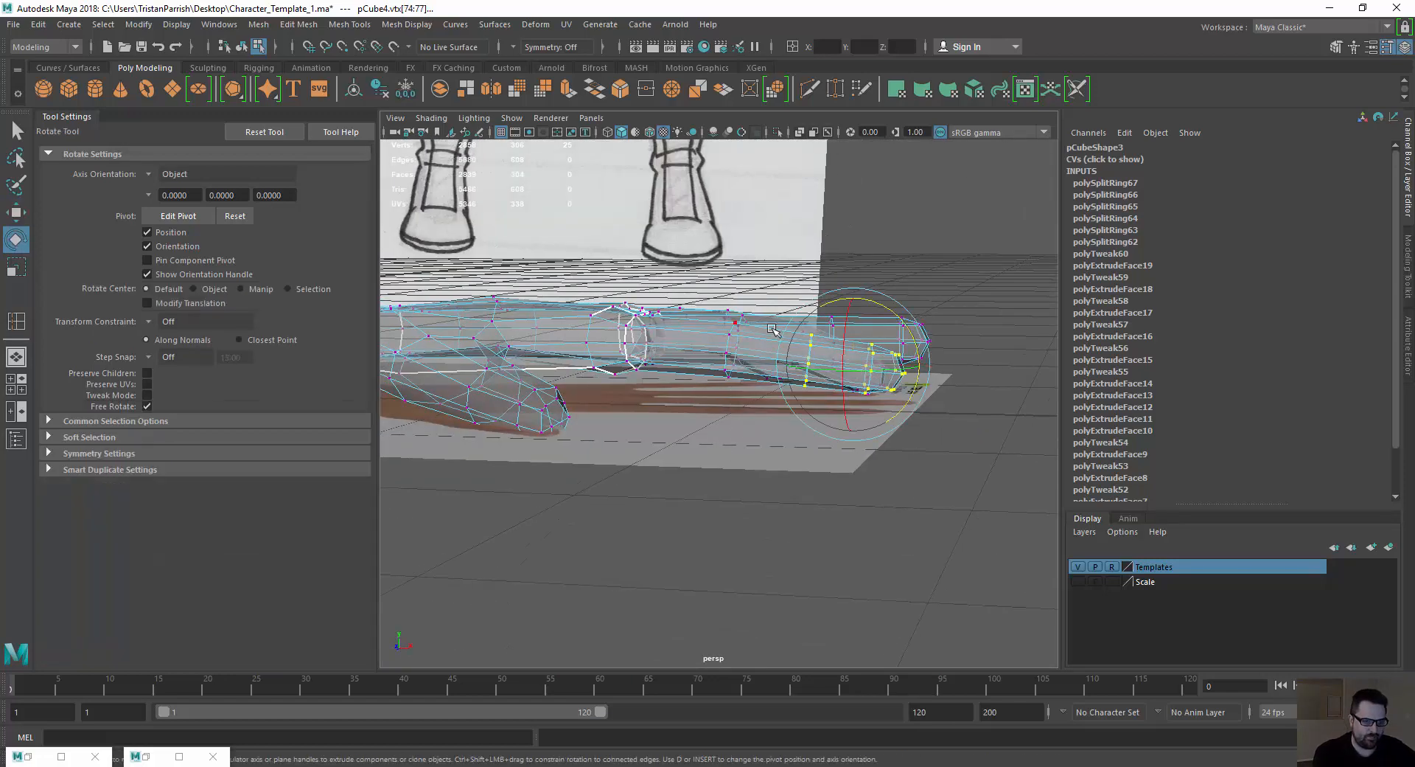
{"action": "key", "text": "w"}
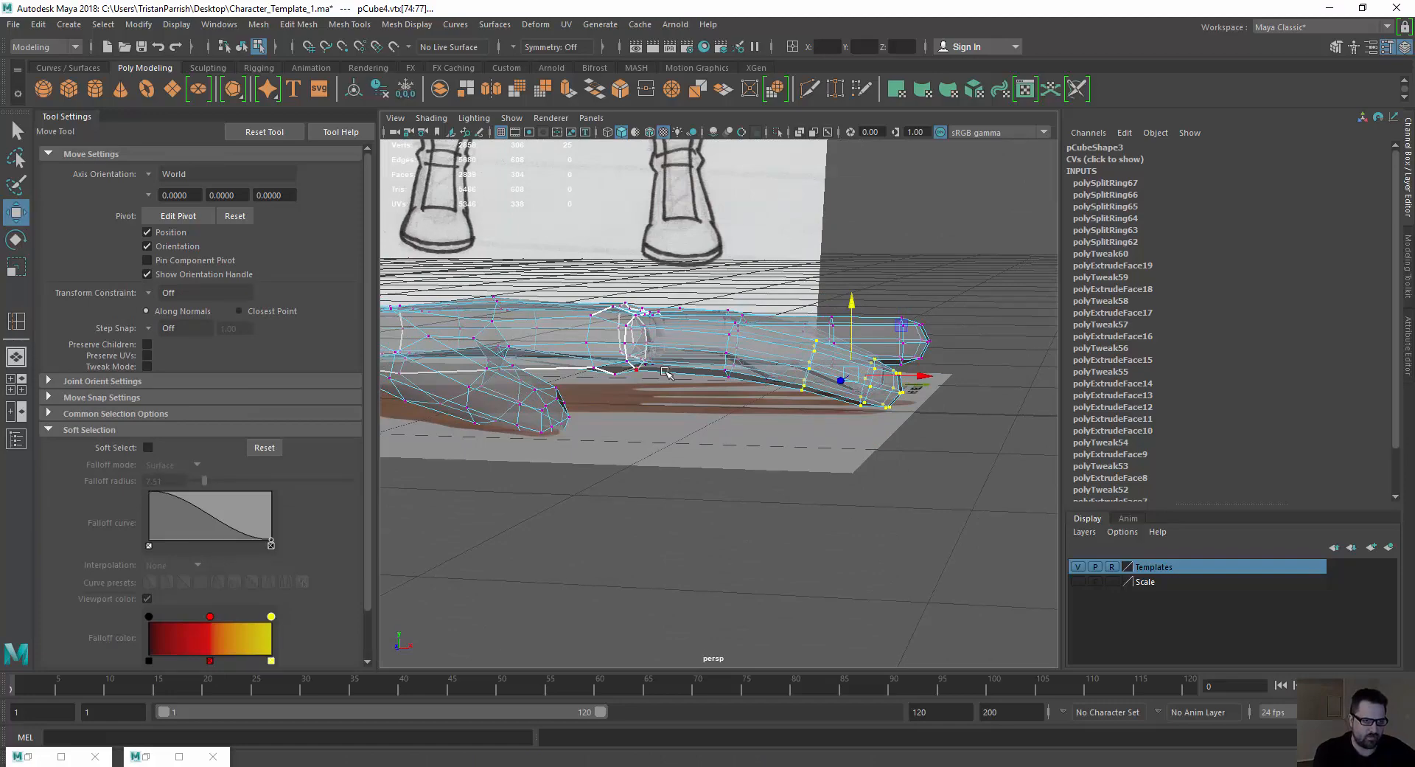
Select the middle finger's vertices from the joint nearest the palm to the tip, and rotate and lower them.
{"action": "left_click_drag", "start_coordinate": [666, 372], "coordinate": [729, 368], "text": "alt"}
{"action": "scroll", "coordinate": [829, 436], "scroll_direction": "up", "scroll_amount": 5}
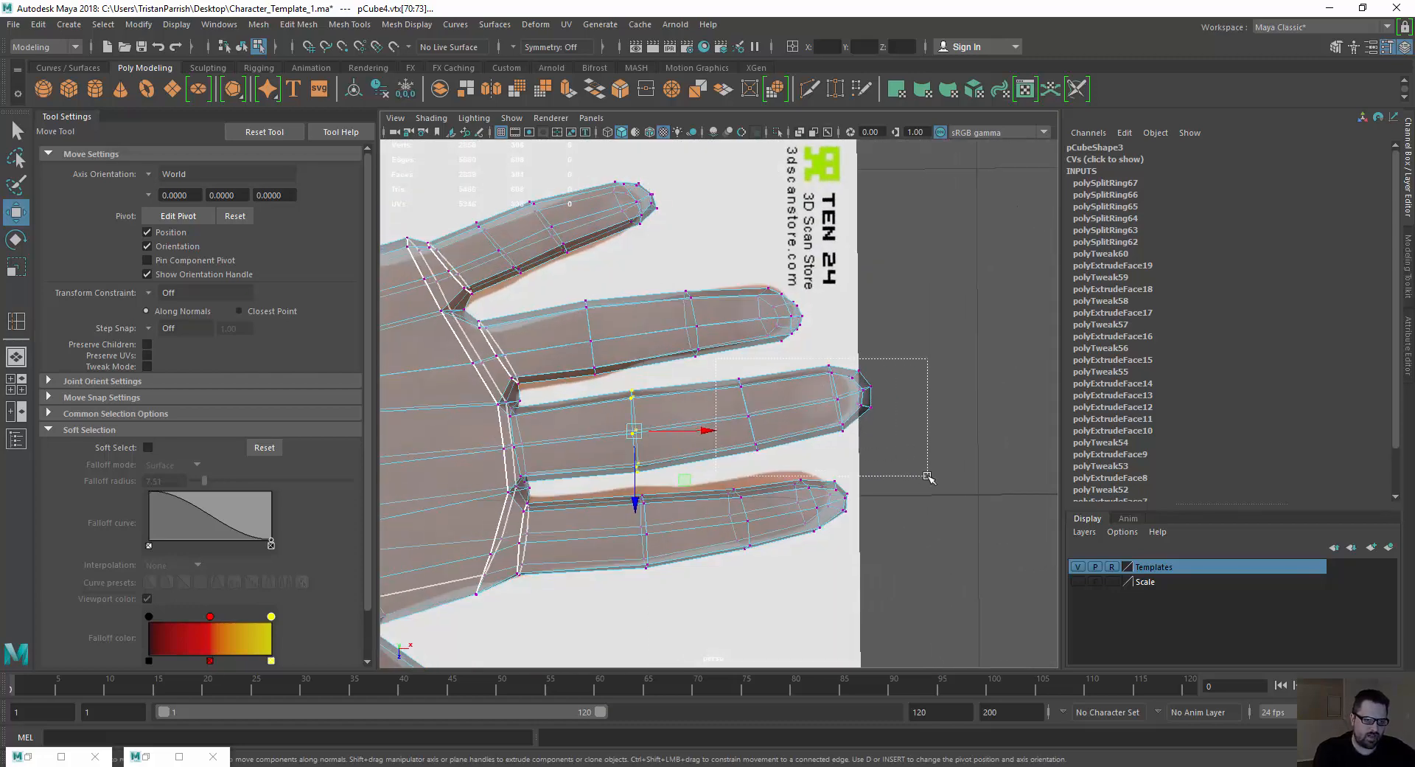
{"action": "left_click_drag", "start_coordinate": [876, 462], "coordinate": [704, 381], "text": "alt"}
{"action": "key", "text": "e"}
{"action": "key", "text": "w"}
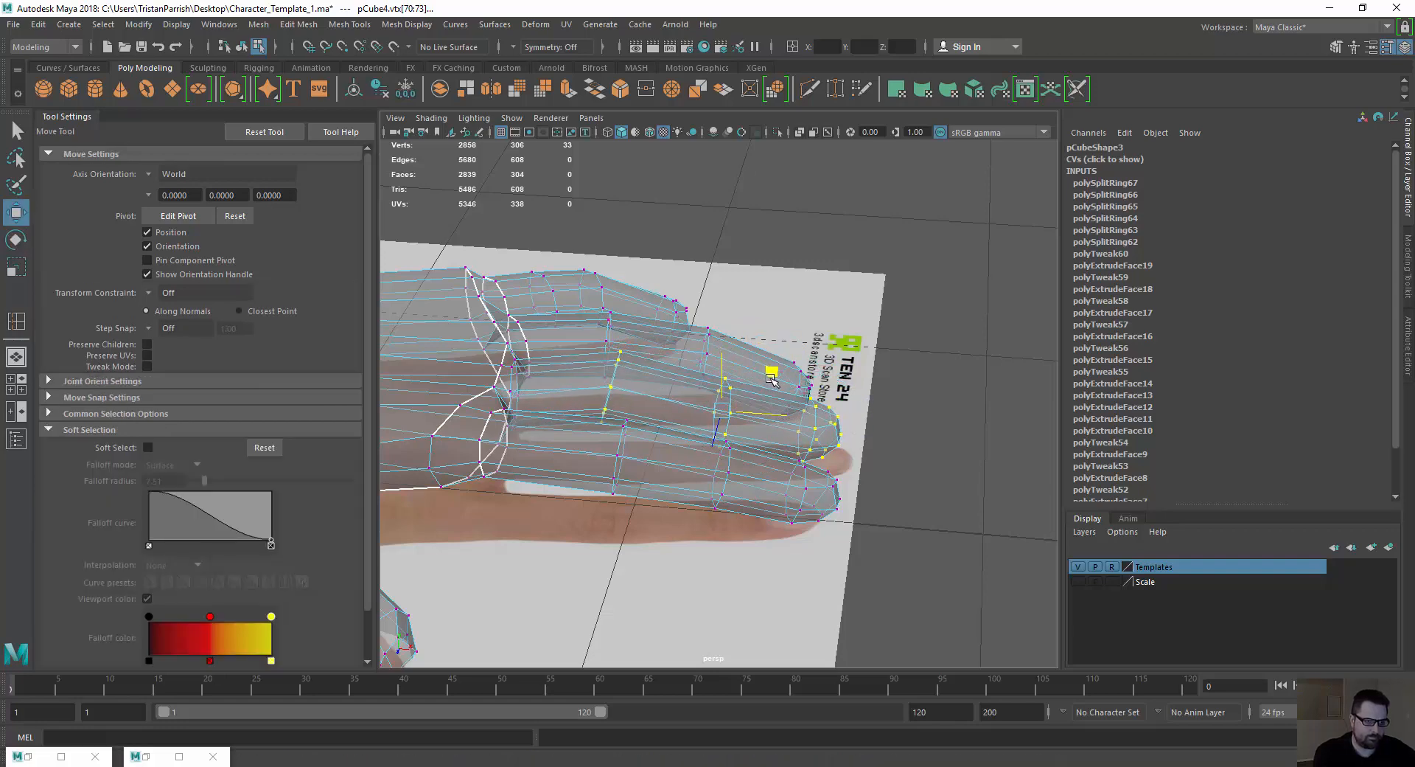
{"action": "left_click_drag", "start_coordinate": [622, 363], "coordinate": [623, 412], "text": "alt"}
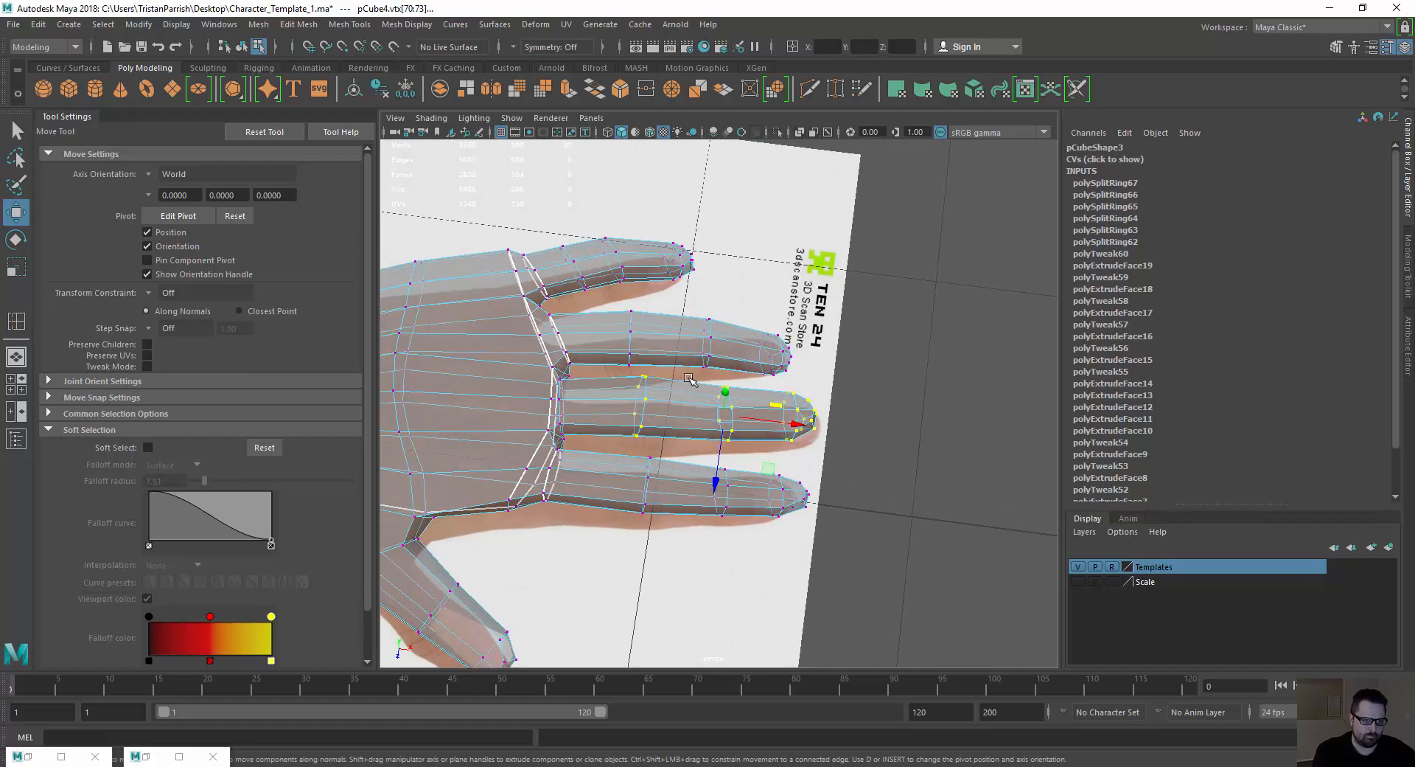
Select the middle finger's vertices from the outer joint to the tip, and rotate and lower them to curl the finger.
{"action": "key", "text": "e"}
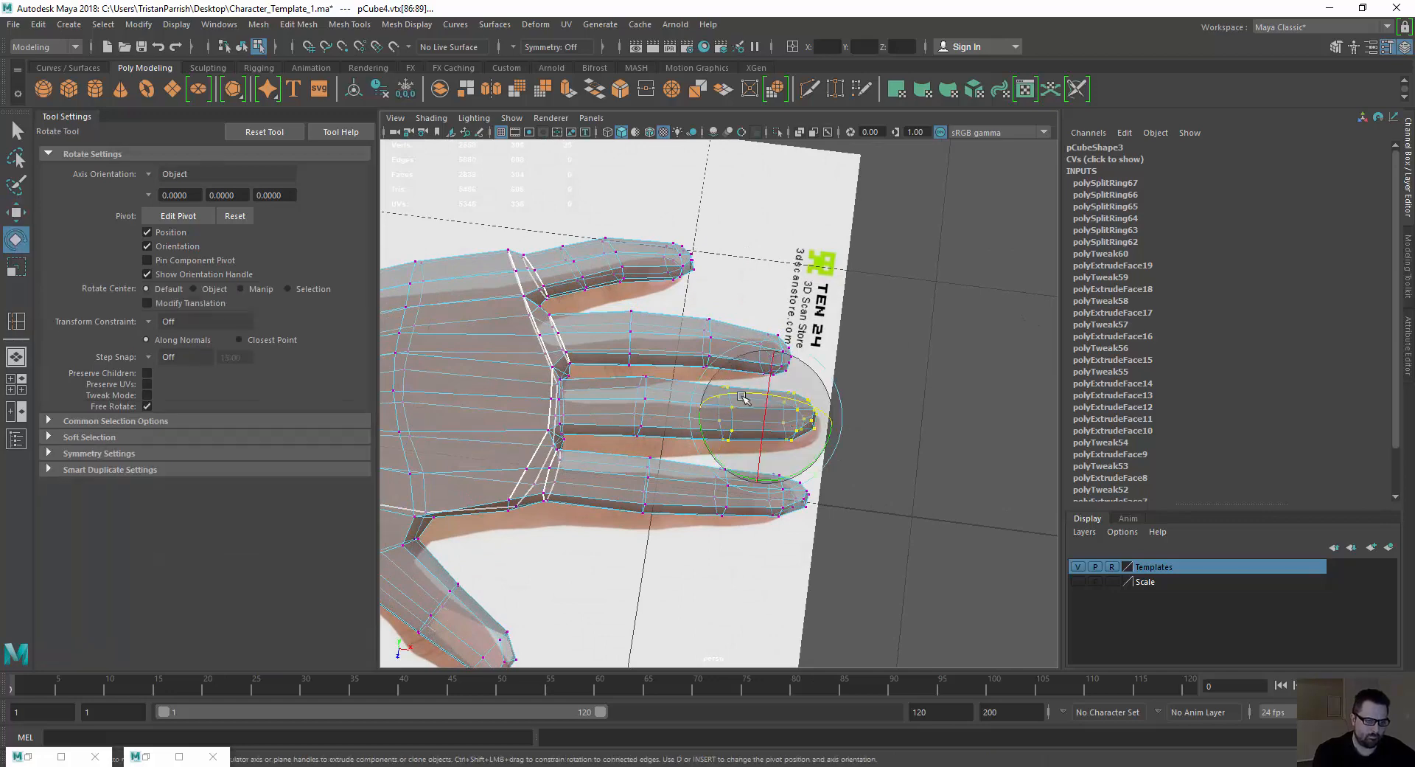
{"action": "key", "text": "w"}
{"action": "left_click_drag", "start_coordinate": [750, 390], "coordinate": [780, 366], "text": "alt"}
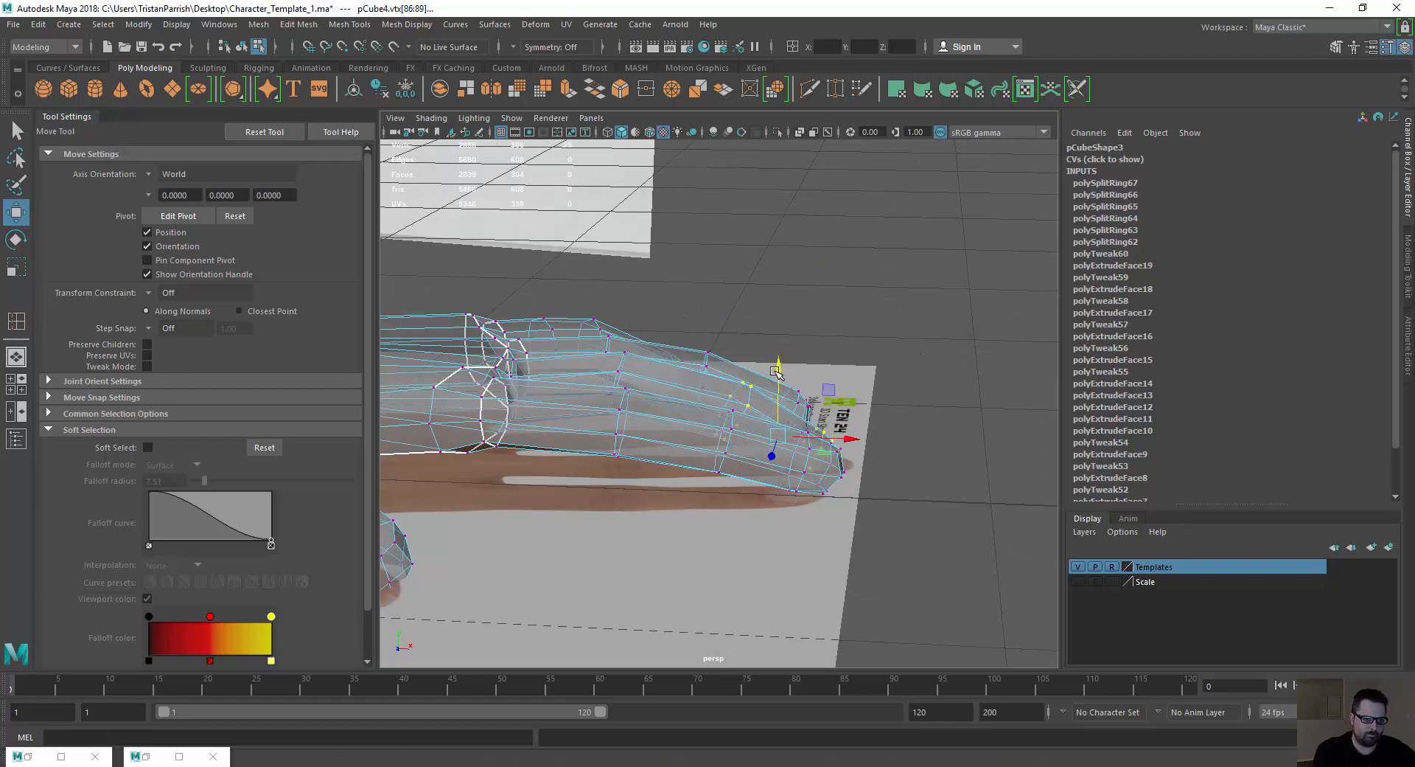
{"action": "left_click_drag", "start_coordinate": [840, 437], "coordinate": [701, 501], "text": "alt"}
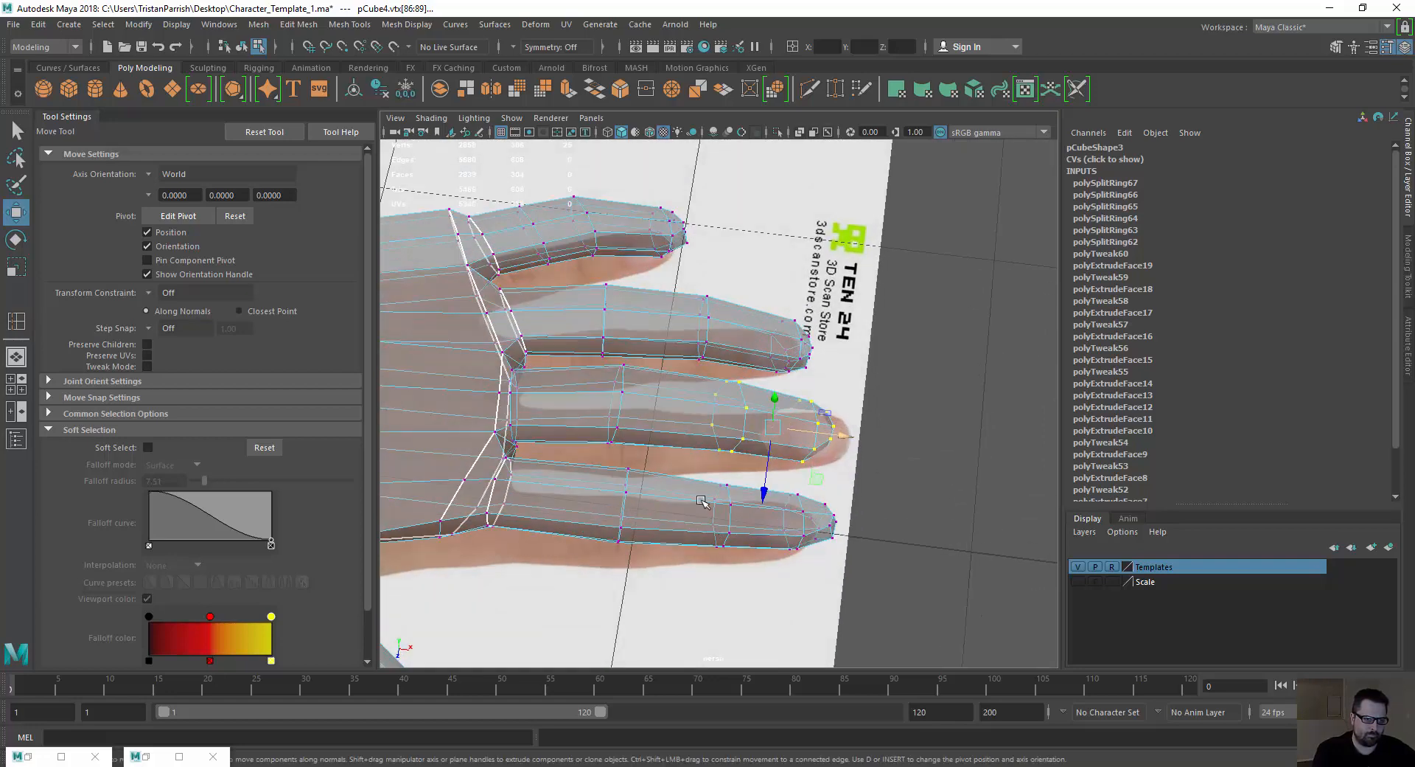
Reselect the index finger's vertices from the outer joint to the tip, and rotate and reposition them for a stronger bend.
{"action": "left_click_drag", "start_coordinate": [877, 594], "coordinate": [878, 594]}
{"action": "left_click_drag", "start_coordinate": [774, 520], "coordinate": [734, 424], "text": "alt"}
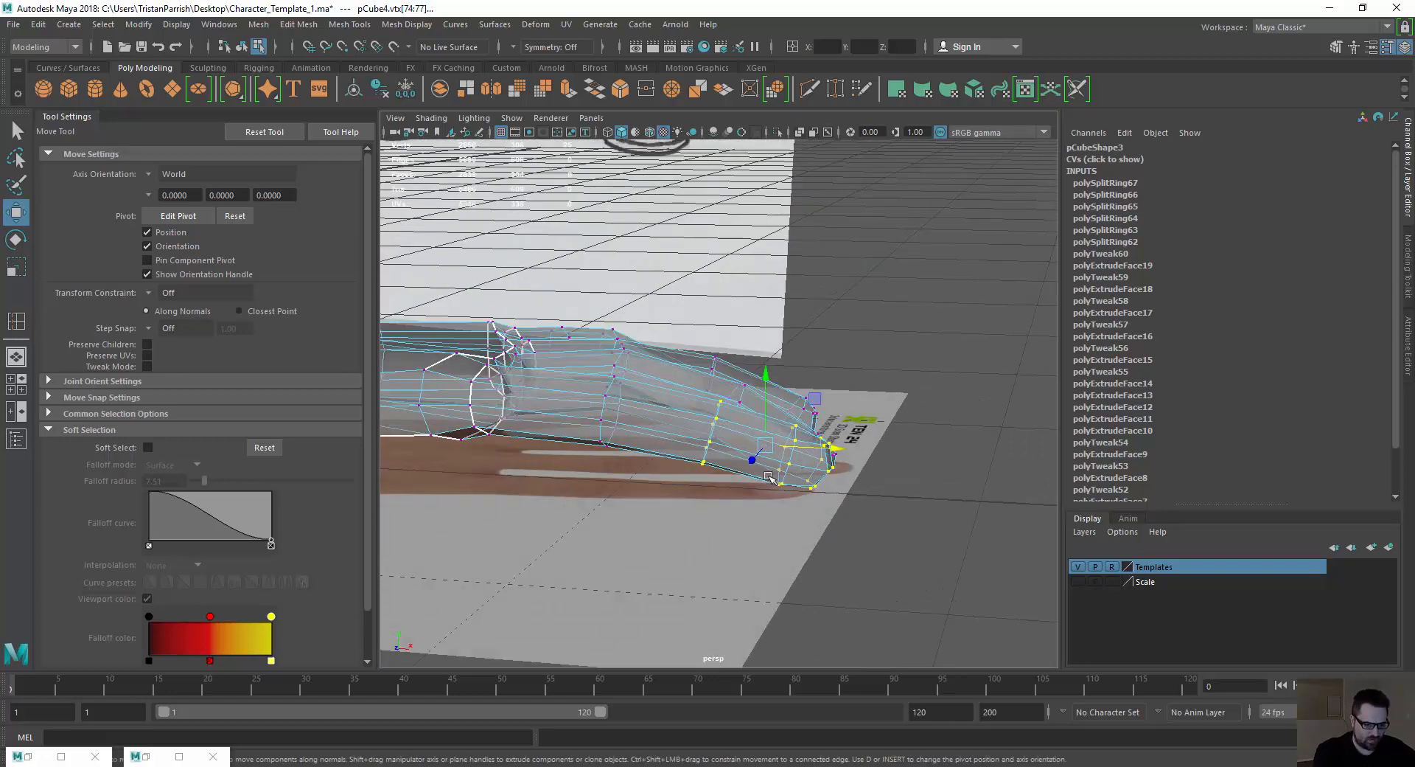
{"action": "key", "text": "e"}
{"action": "key", "text": "w"}
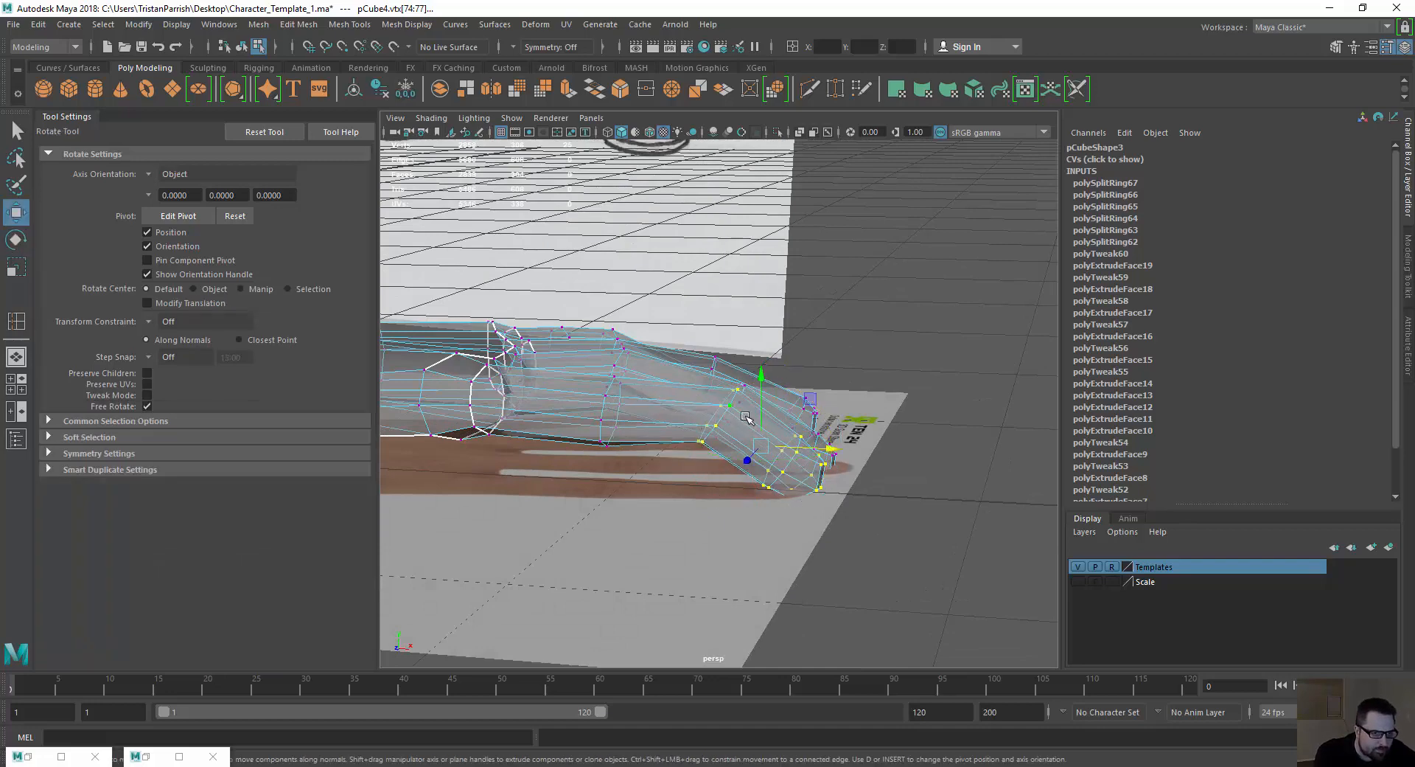
{"action": "left_click_drag", "start_coordinate": [798, 422], "coordinate": [546, 396], "text": "alt"}
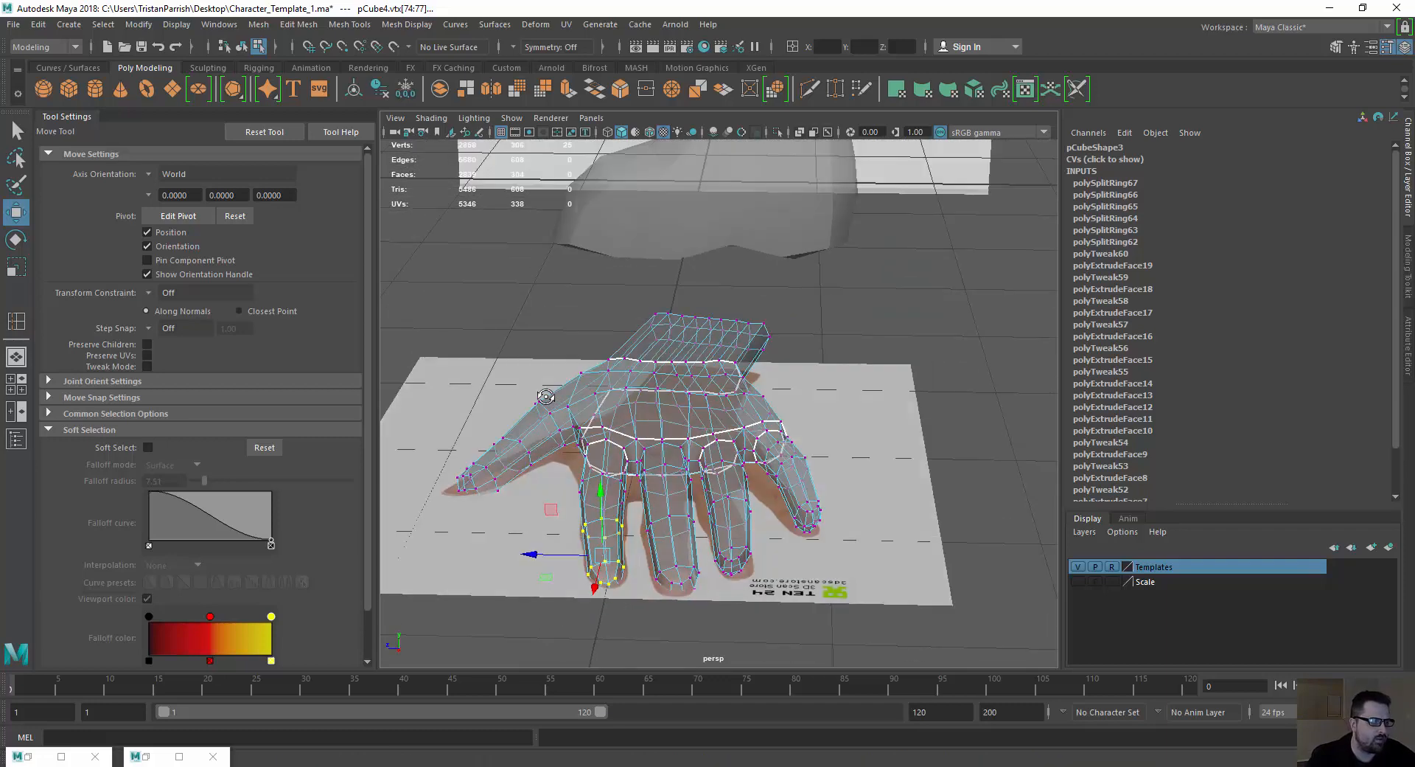
Return to object mode, select the hand mesh, and add a nonlinear Bend deformer to it.
{"action": "right_click_drag", "start_coordinate": [581, 409], "coordinate": [481, 315]}
{"action": "left_click", "coordinate": [482, 315]}
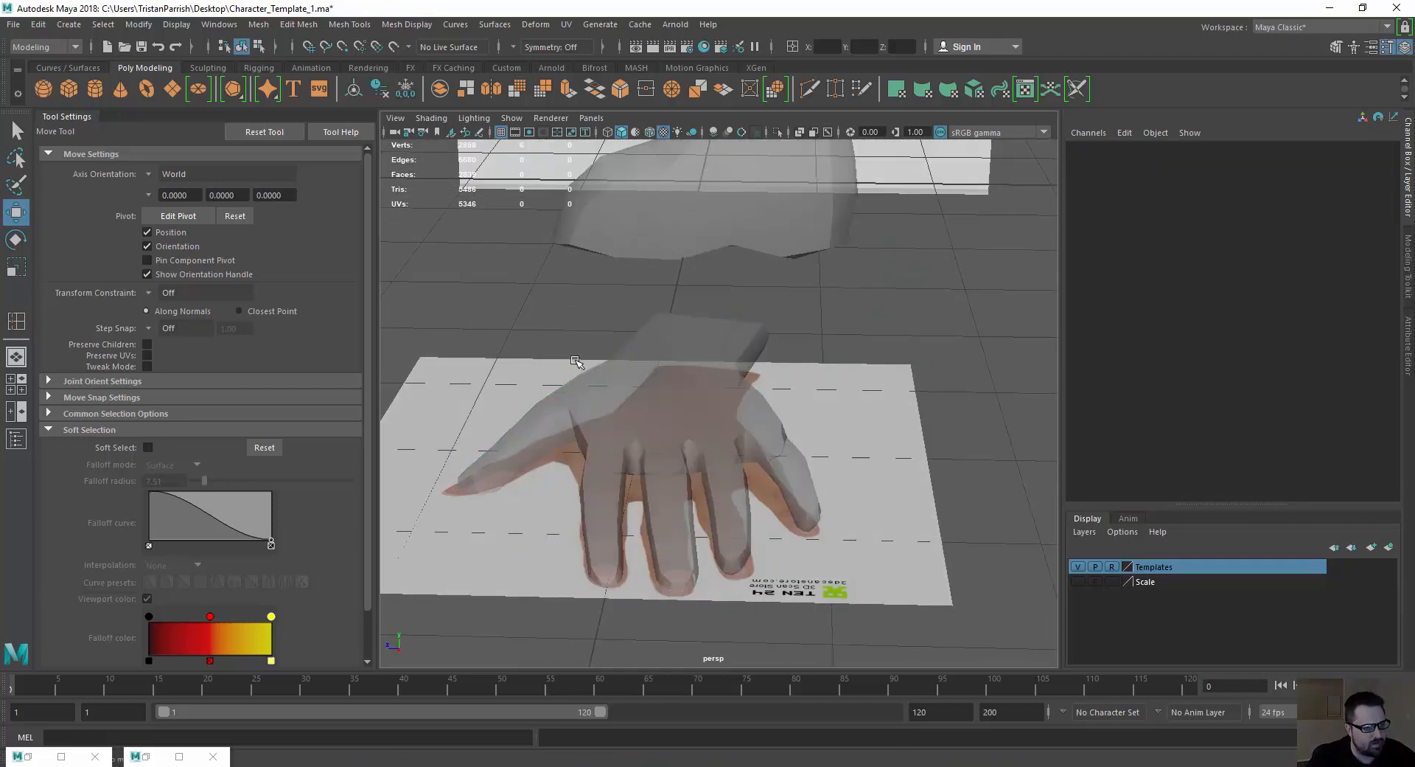
{"action": "left_click", "coordinate": [582, 431]}
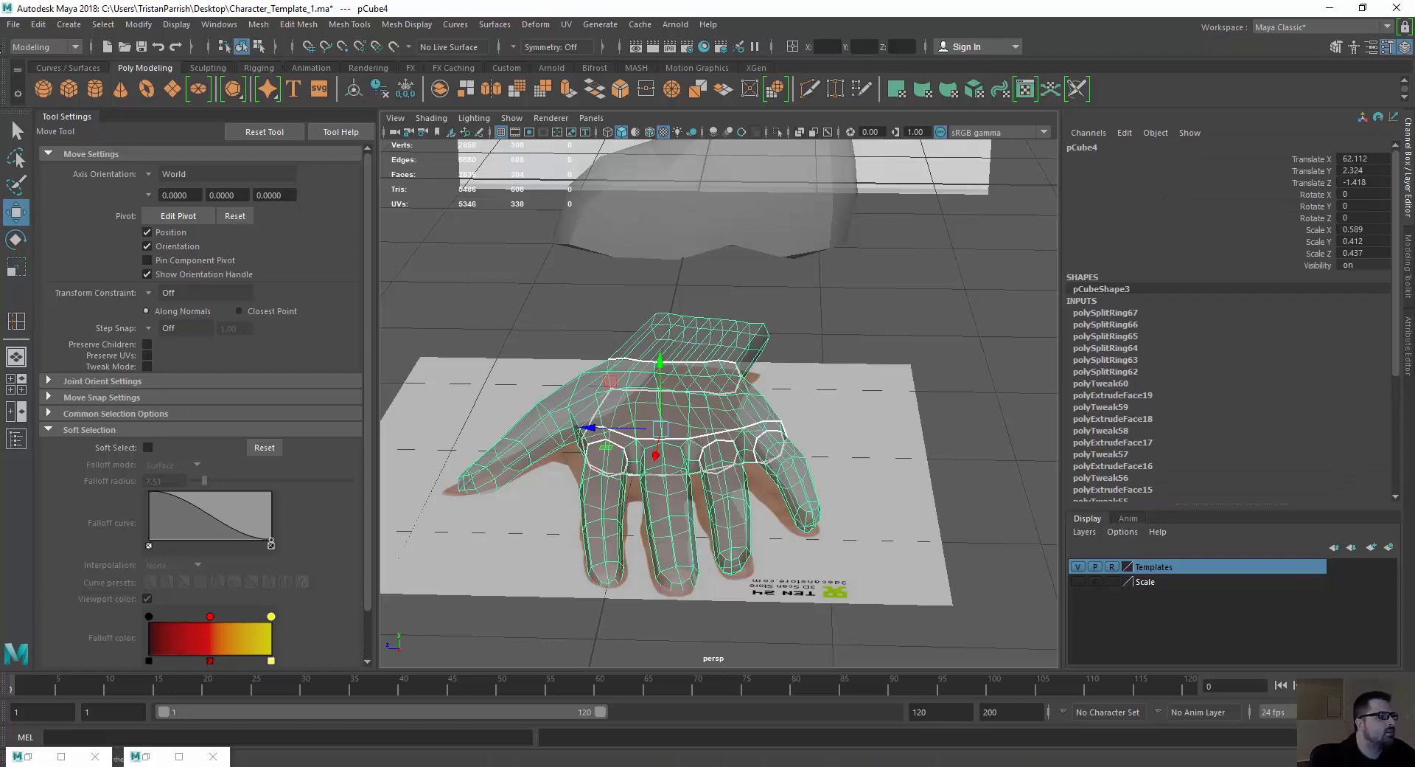
{"action": "left_click", "coordinate": [48, 48]}
{"action": "left_click", "coordinate": [31, 78]}
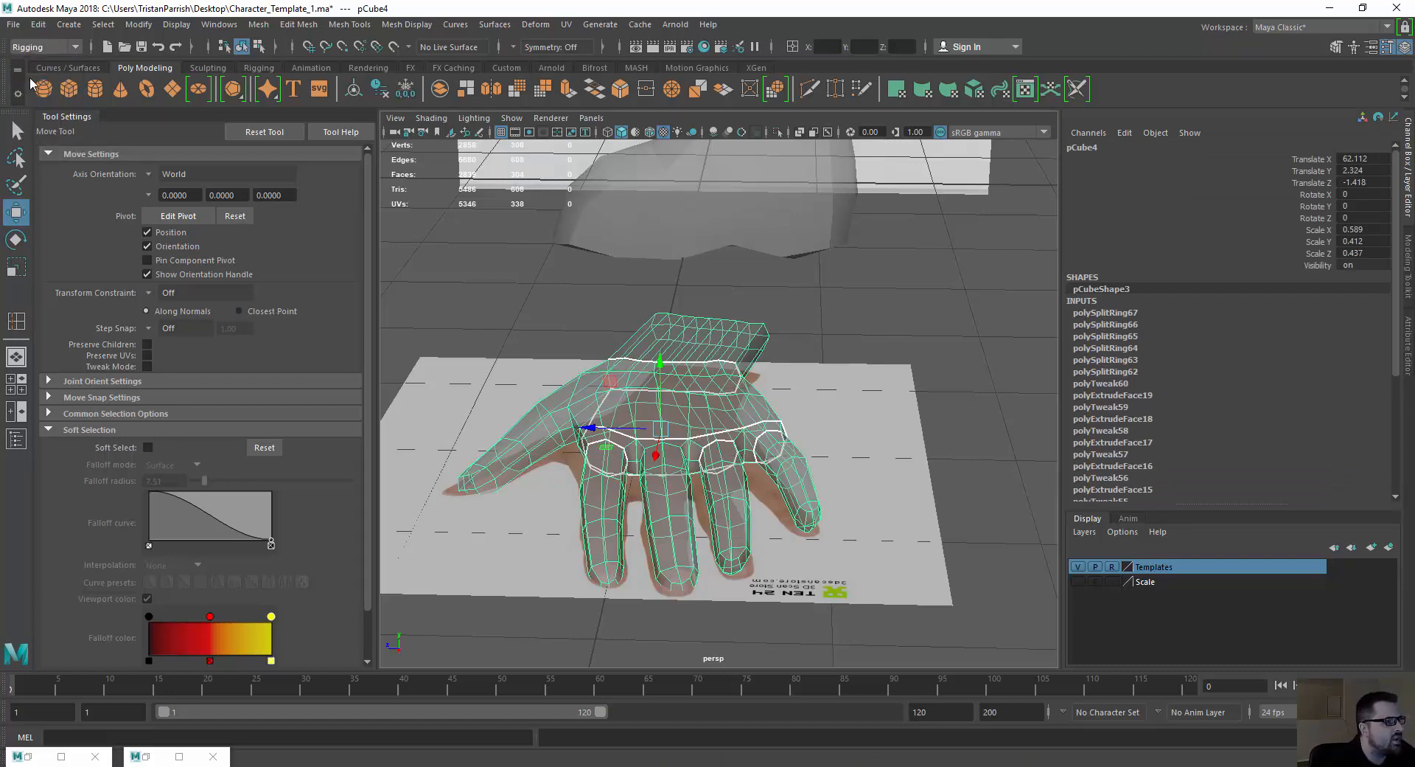
{"action": "left_click", "coordinate": [344, 26]}
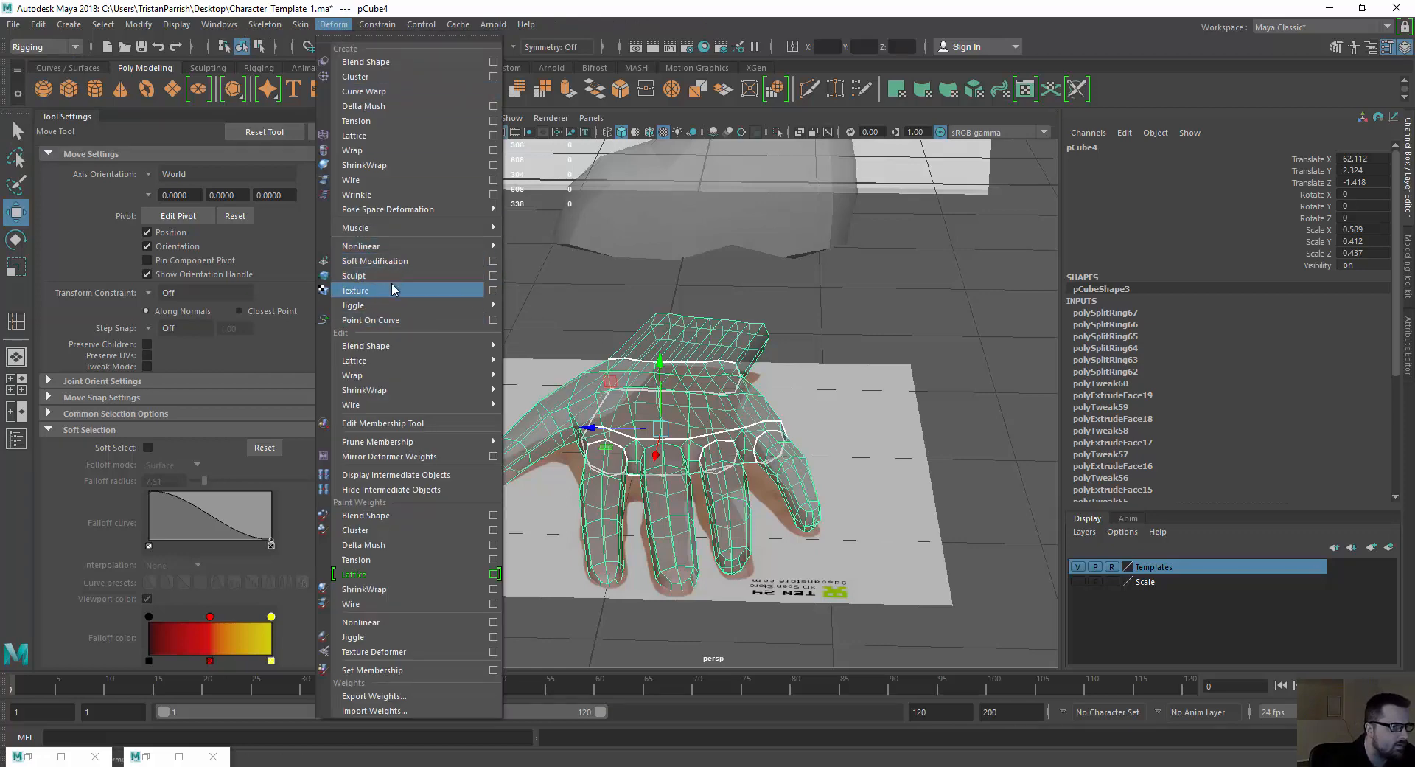
{"action": "left_click", "coordinate": [568, 263]}
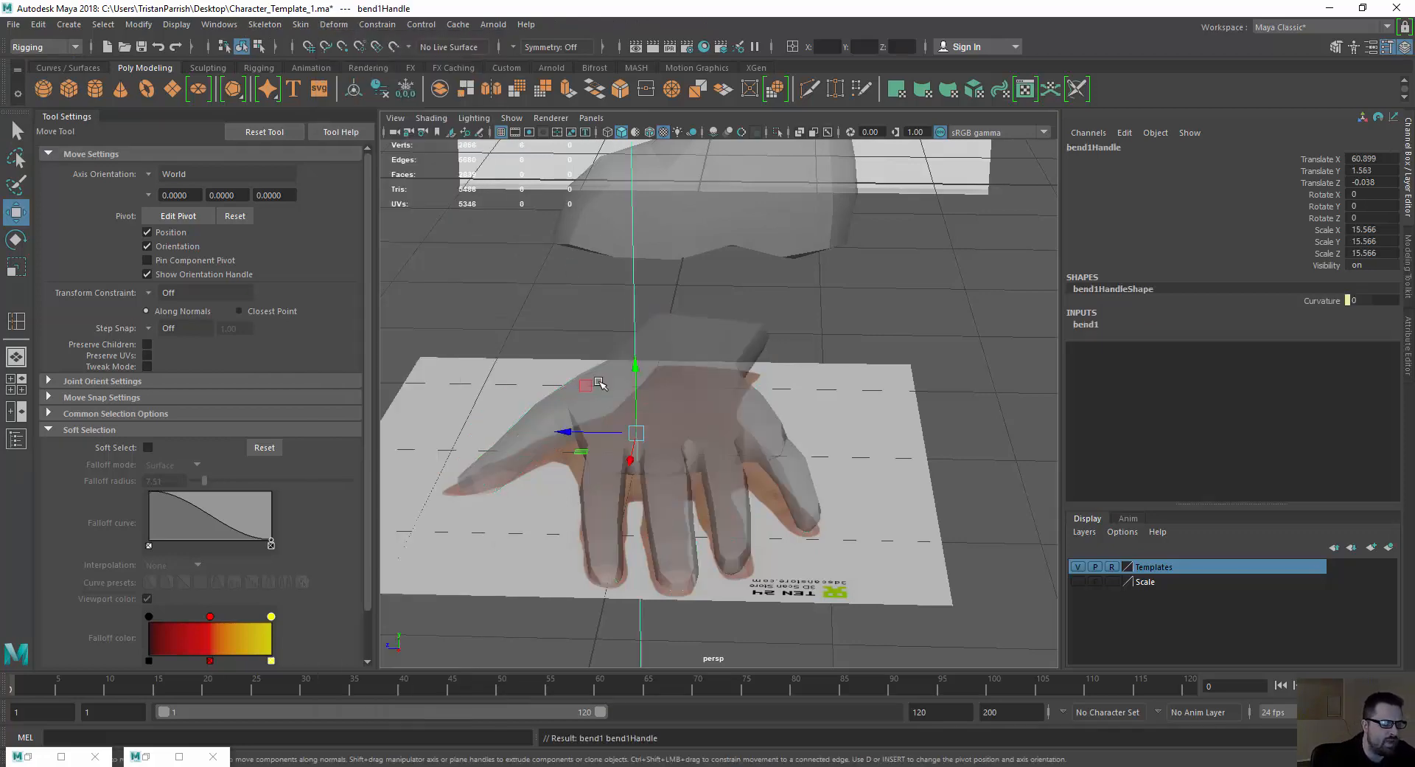
Select the bend handle and rotate it about -87 degrees in X so it lies across the hand.
{"action": "scroll", "coordinate": [601, 384], "scroll_direction": "down", "scroll_amount": 3}
{"action": "key", "text": "F6"}
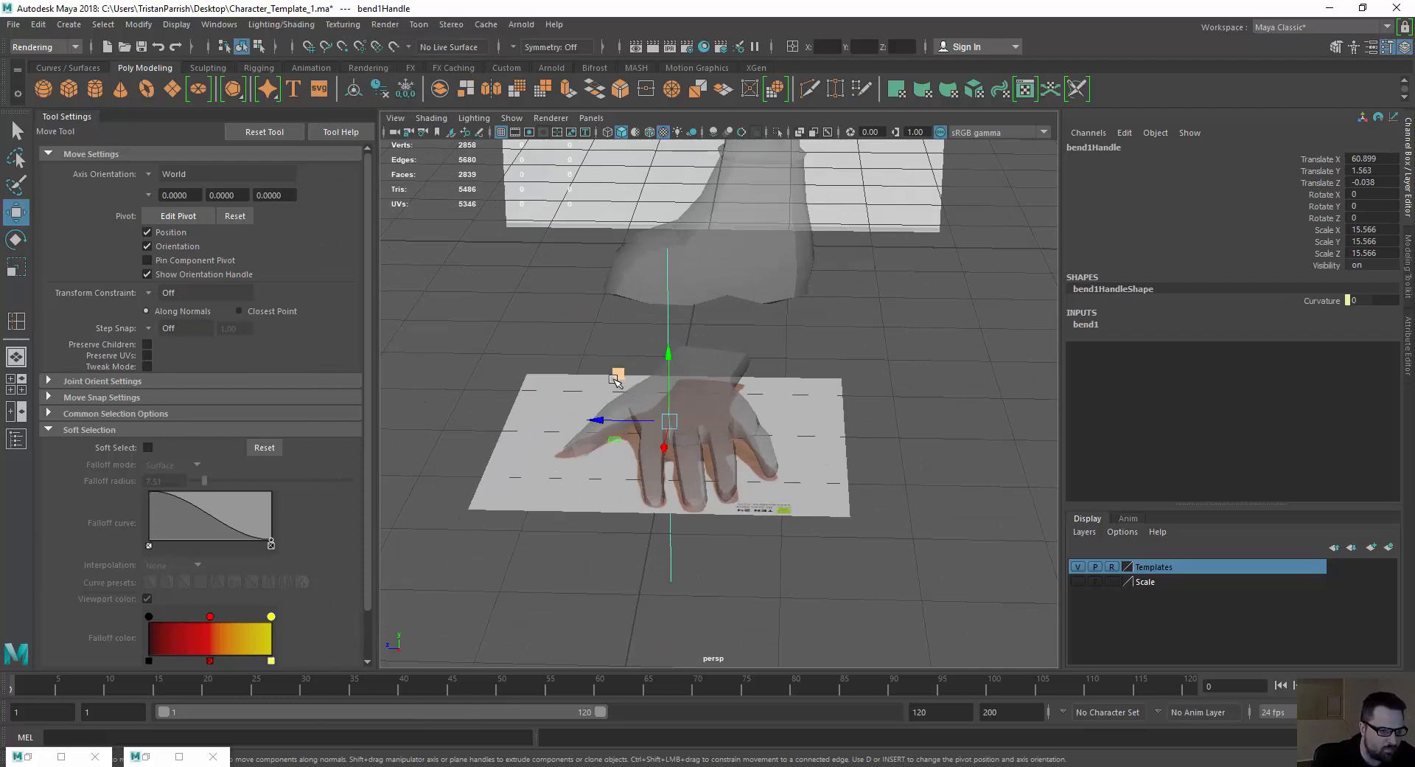
{"action": "left_click", "coordinate": [662, 308]}
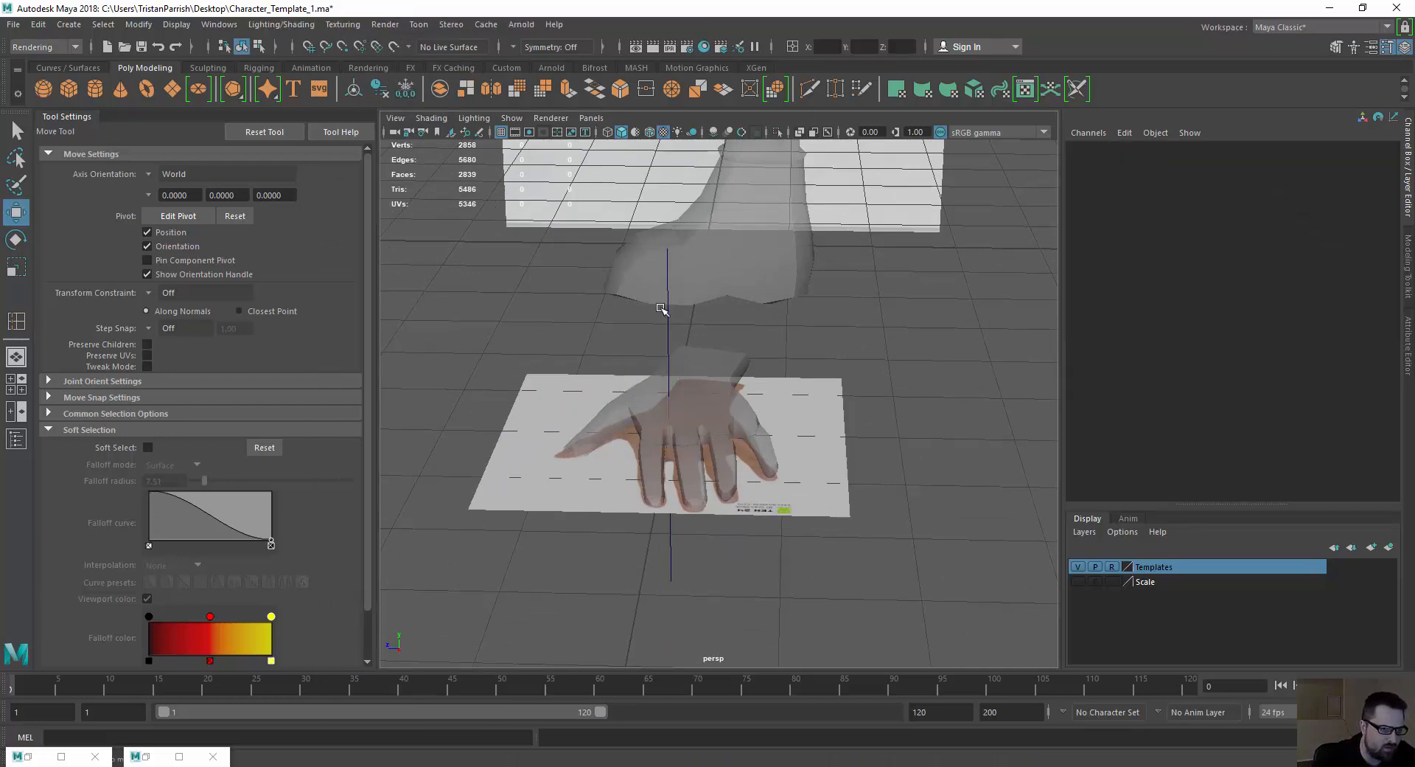
{"action": "left_click", "coordinate": [669, 317]}
{"action": "key", "text": "e"}
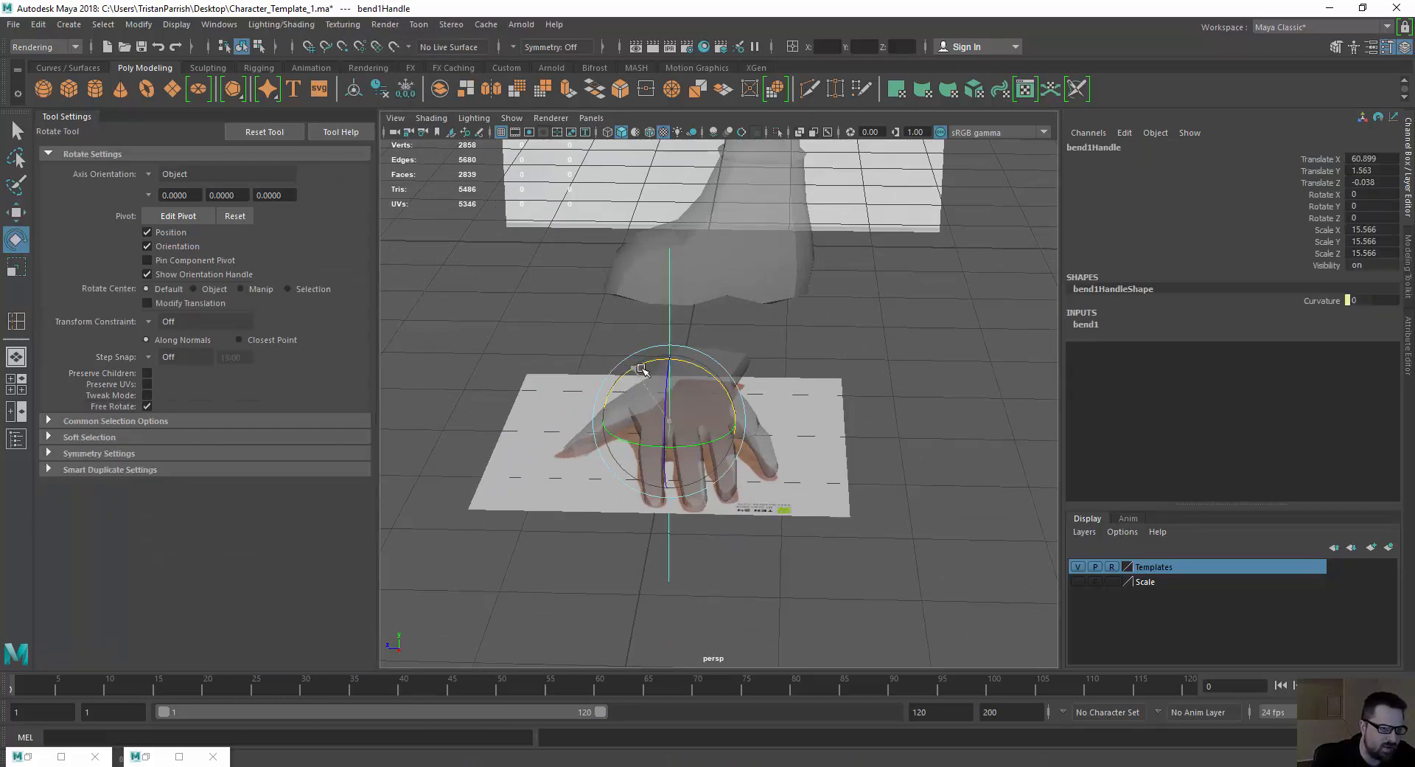
{"action": "middle_click_drag", "start_coordinate": [757, 364], "coordinate": [727, 377]}
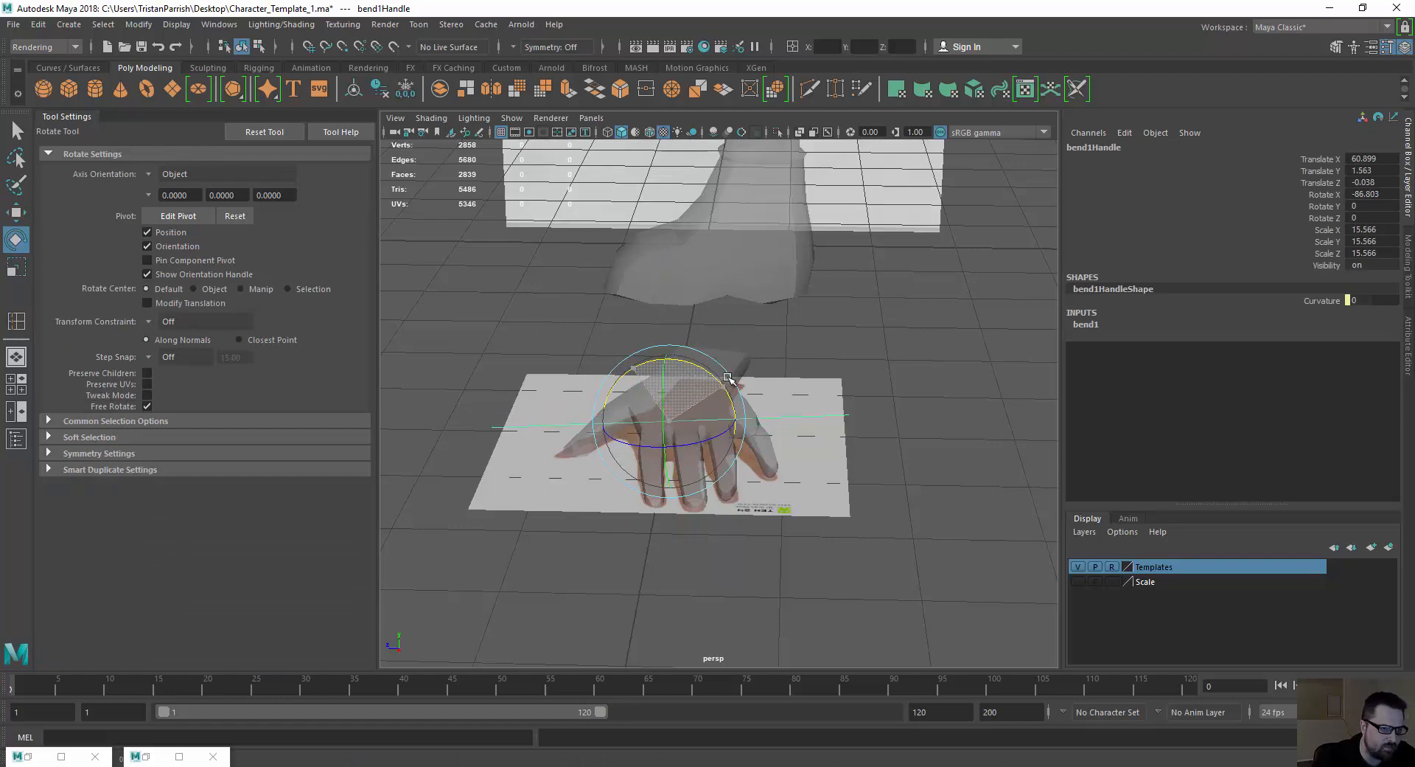
Open the bend deformer's attributes and set its Curvature to about -55.67.
{"action": "left_click", "coordinate": [16, 323]}
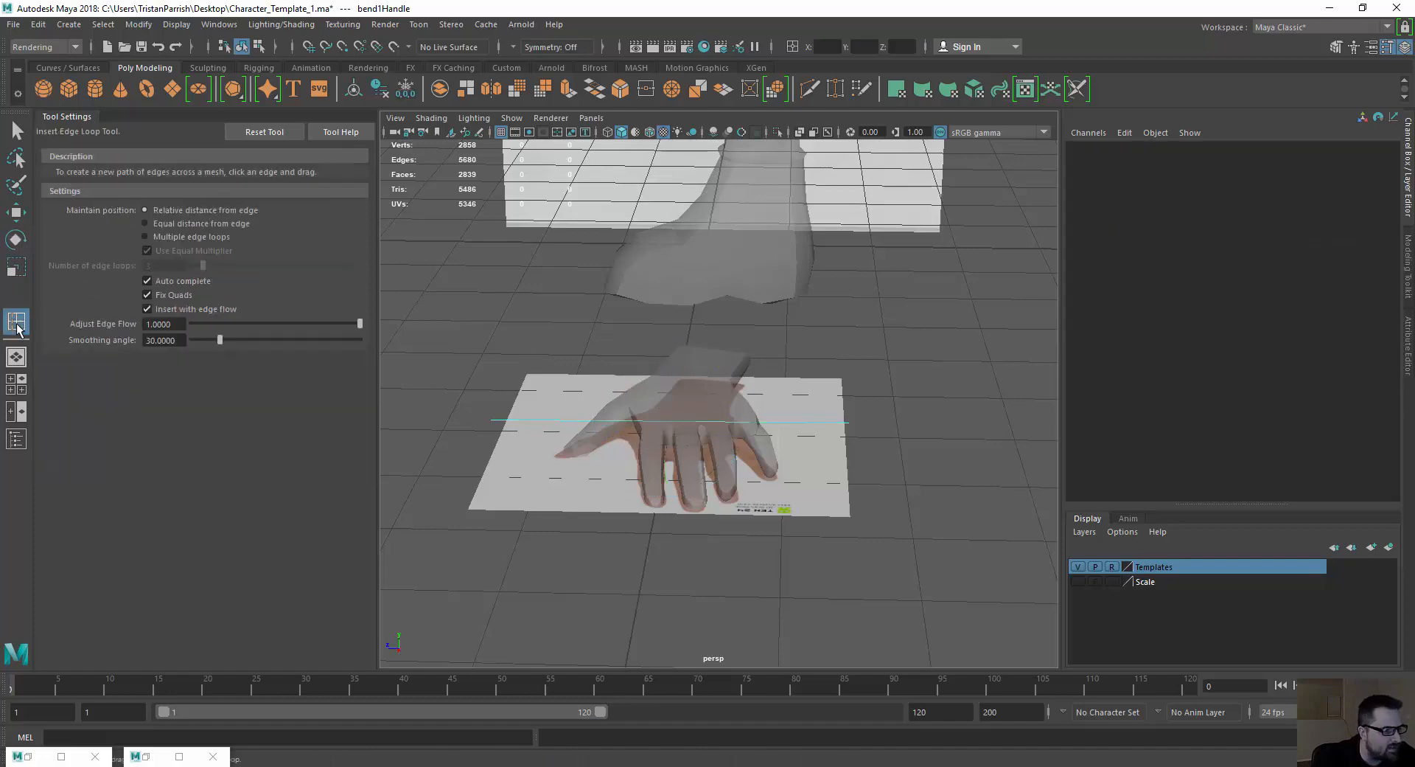
{"action": "key", "text": "w"}
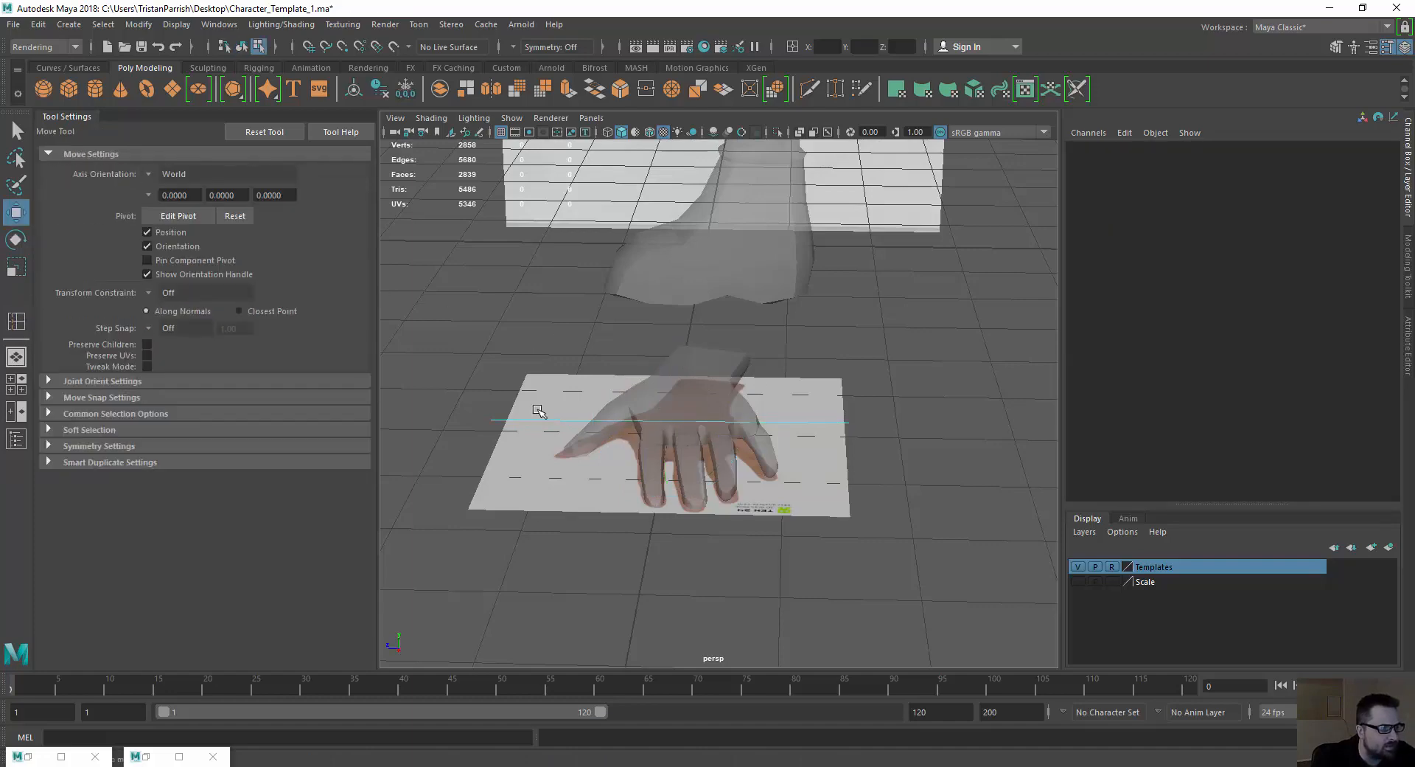
{"action": "right_click", "coordinate": [496, 418]}
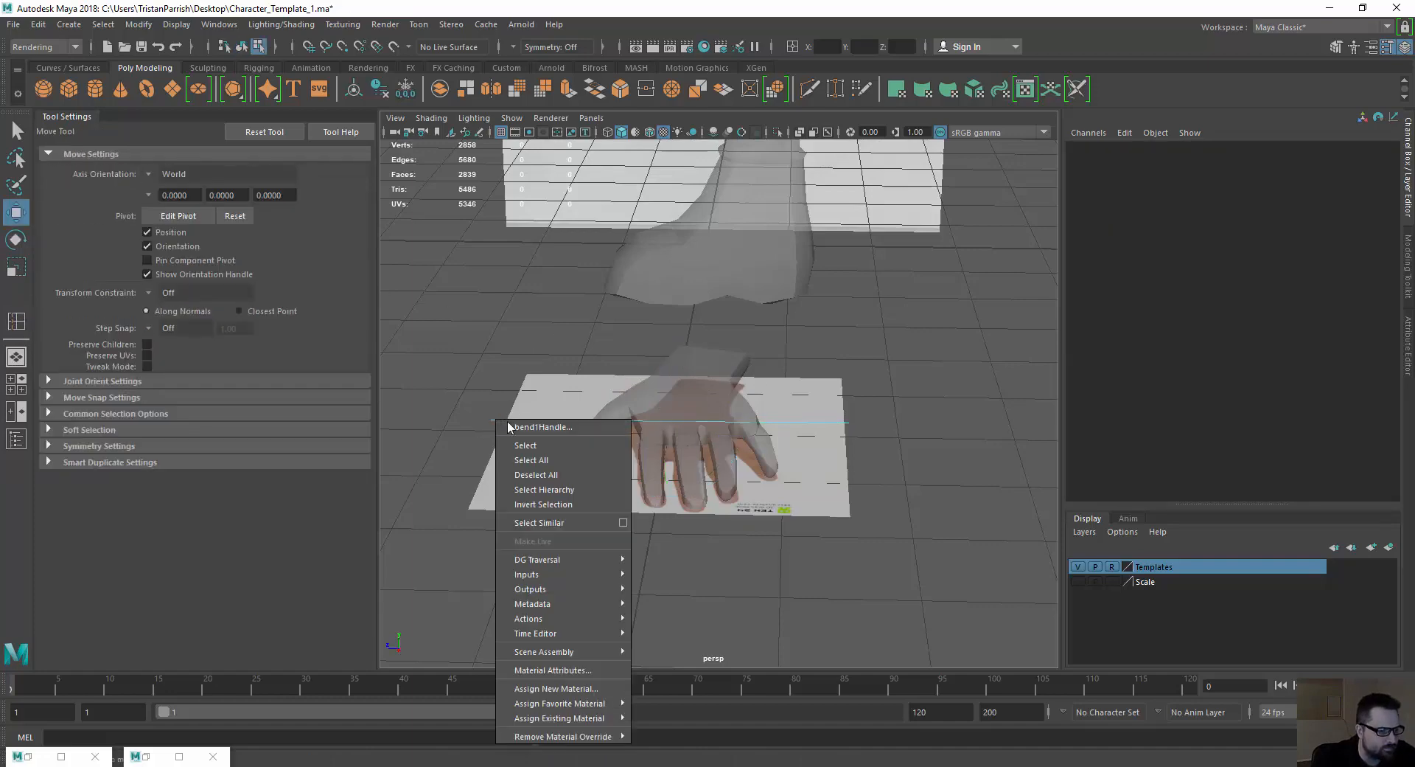
{"action": "left_click", "coordinate": [492, 418]}
{"action": "key", "text": "ctrl+a"}
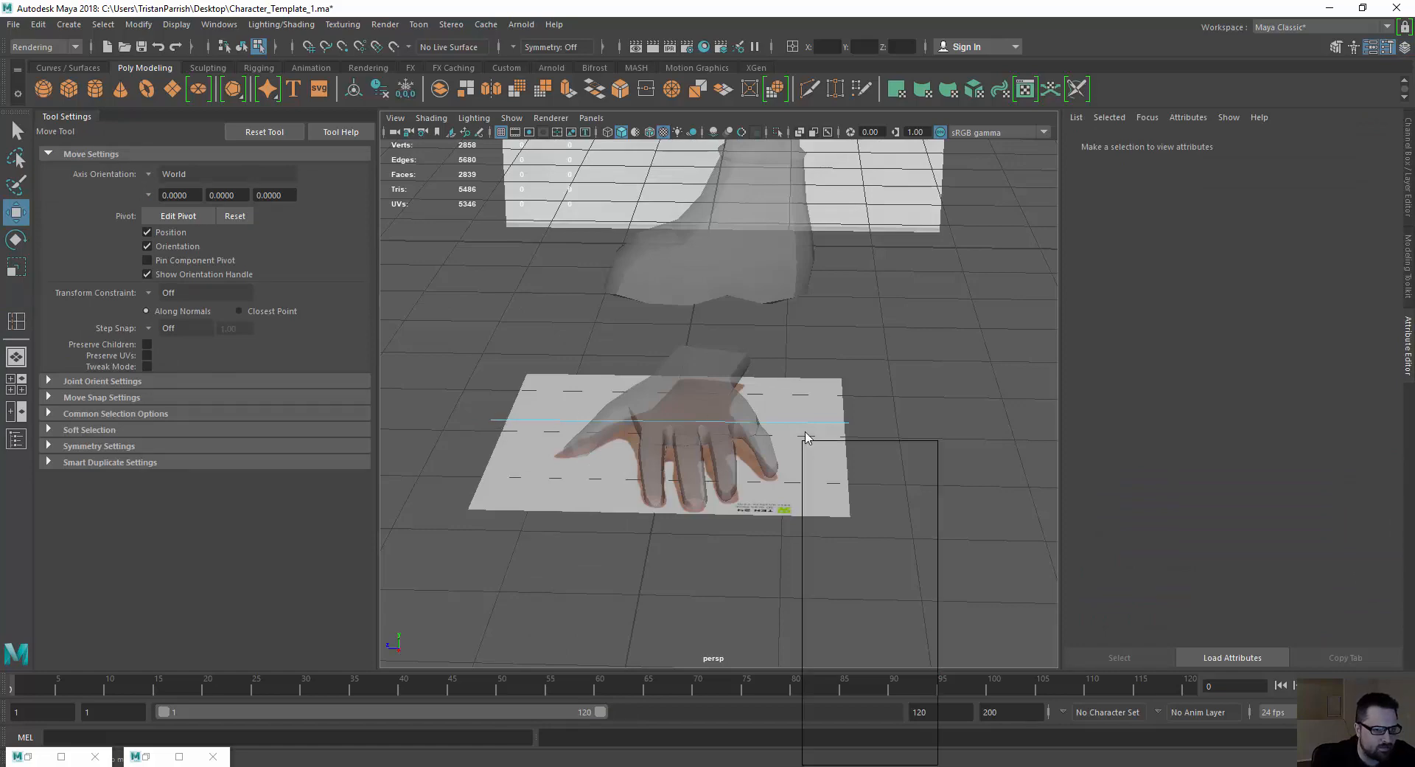
{"action": "left_click", "coordinate": [817, 420]}
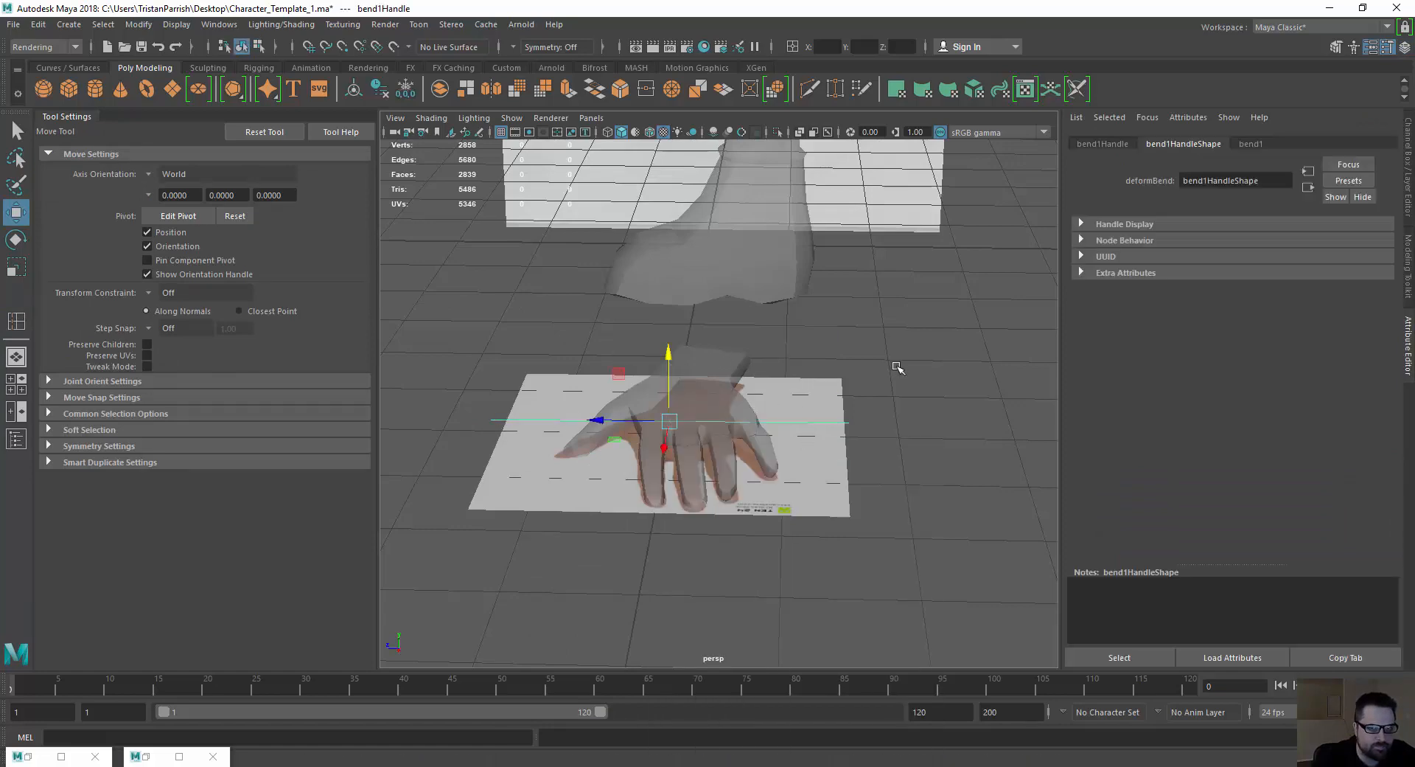
{"action": "left_click", "coordinate": [854, 433]}
{"action": "left_click", "coordinate": [853, 423]}
{"action": "left_click", "coordinate": [1251, 144]}
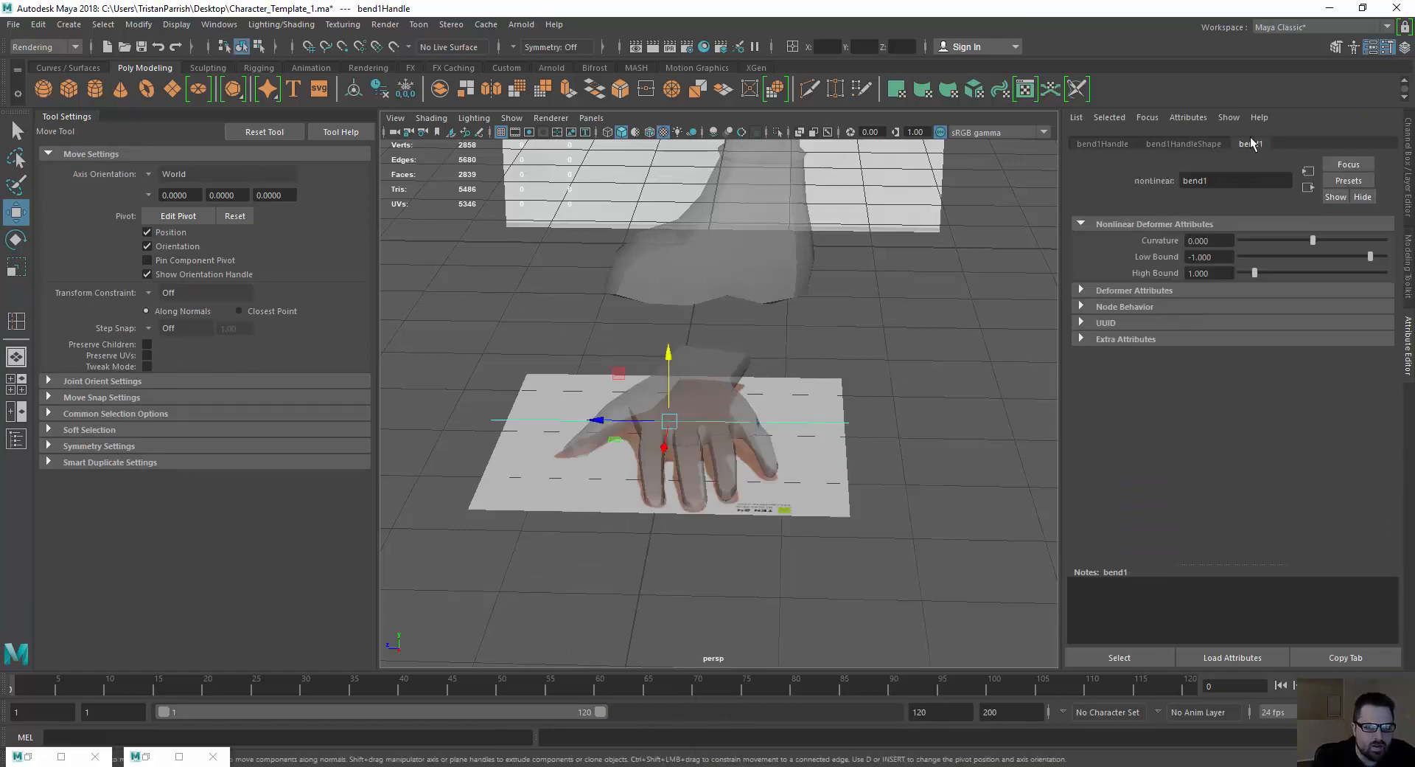
{"action": "left_click_drag", "start_coordinate": [1313, 242], "coordinate": [1290, 272]}
{"action": "scroll", "coordinate": [512, 311], "scroll_direction": "up", "scroll_amount": 3}
{"action": "scroll", "coordinate": [568, 335], "scroll_direction": "up", "scroll_amount": 3}
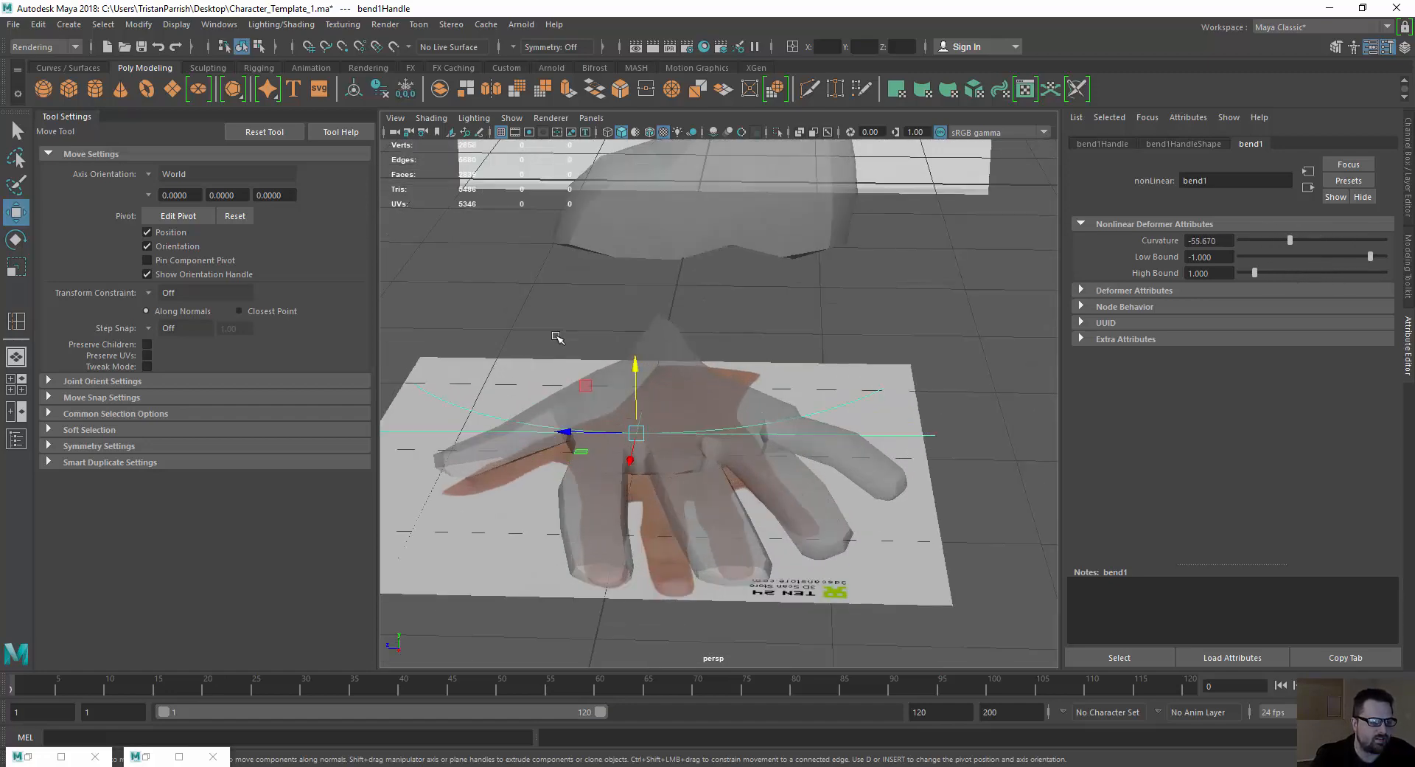
Rotate the bend handle around its long axis so the deformer curls the fingers and wrist downward.
{"action": "key", "text": "e"}
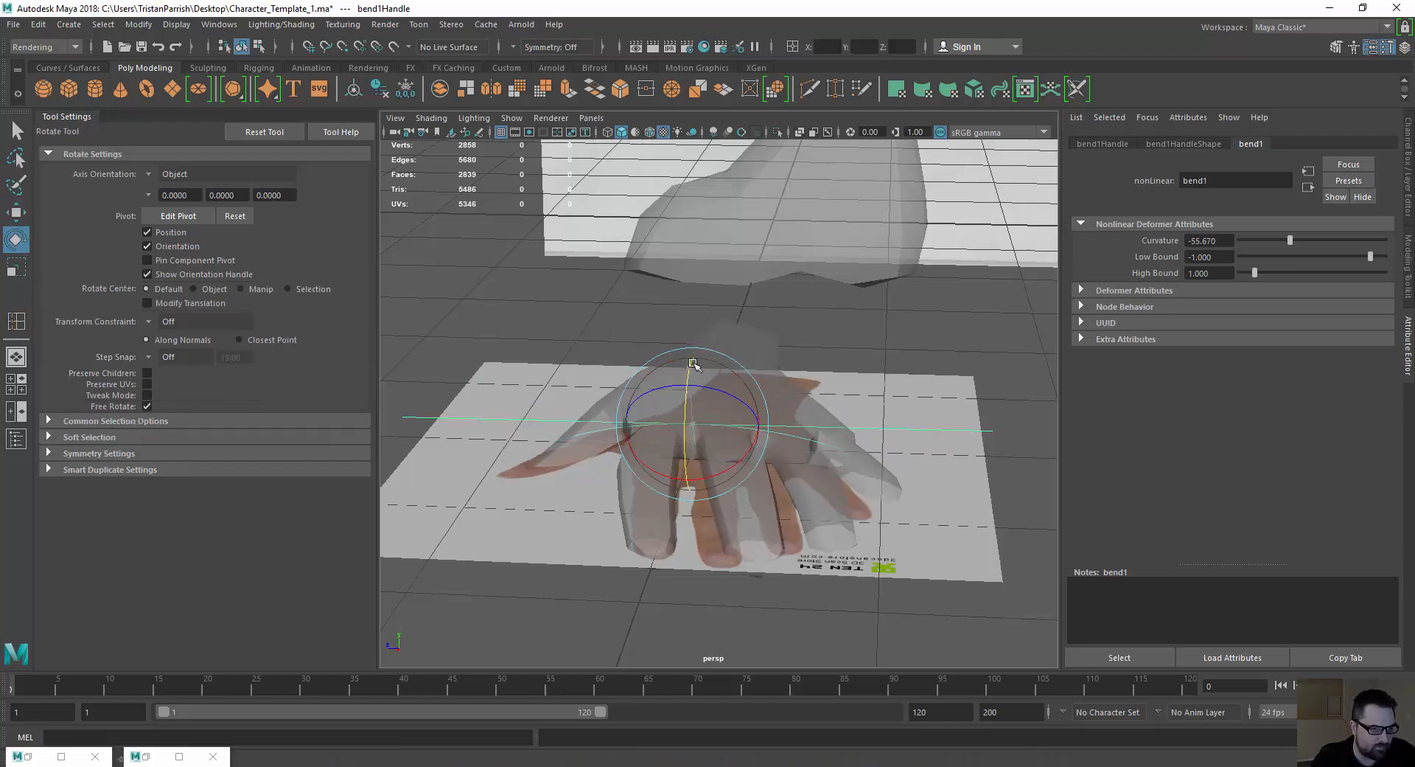
{"action": "left_click_drag", "start_coordinate": [693, 363], "coordinate": [573, 327], "text": "alt"}
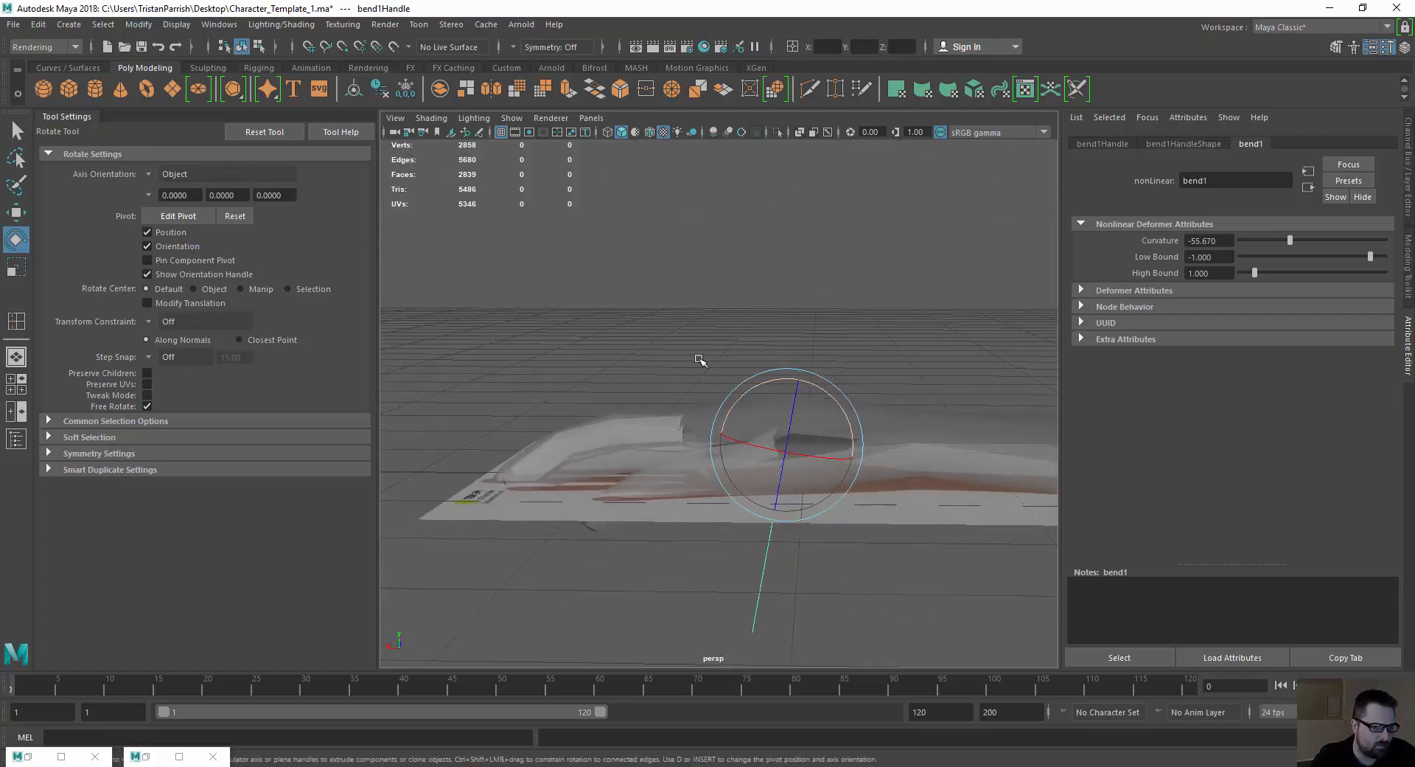
{"action": "left_click_drag", "start_coordinate": [752, 389], "coordinate": [742, 392]}
{"action": "left_click_drag", "start_coordinate": [739, 392], "coordinate": [329, 431], "text": "alt"}
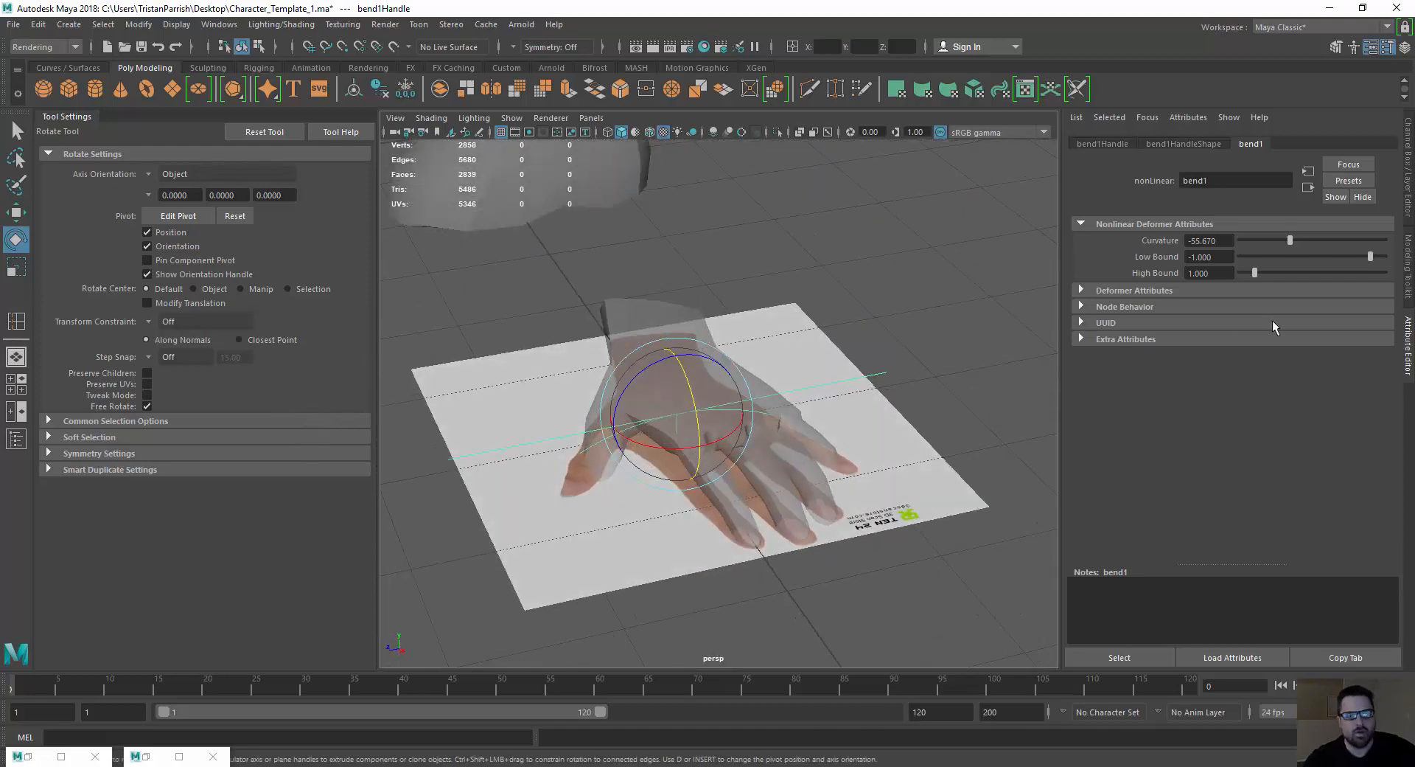
Select the hand mesh and delete all construction history to bake in the bend.
{"action": "left_click", "coordinate": [696, 341]}
{"action": "right_click_drag", "start_coordinate": [696, 341], "coordinate": [569, 322], "text": "alt"}
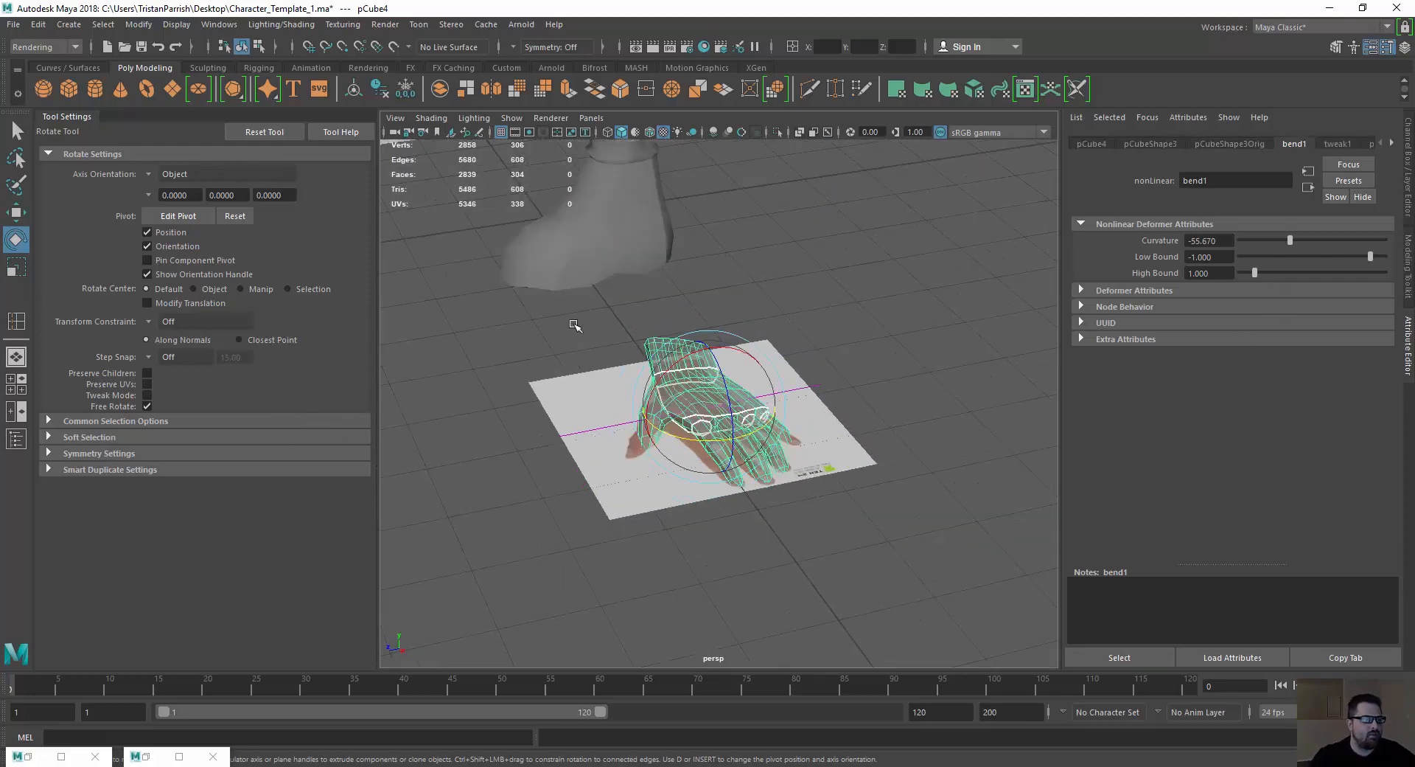
{"action": "left_click", "coordinate": [37, 24]}
{"action": "mouse_move", "coordinate": [99, 213]}
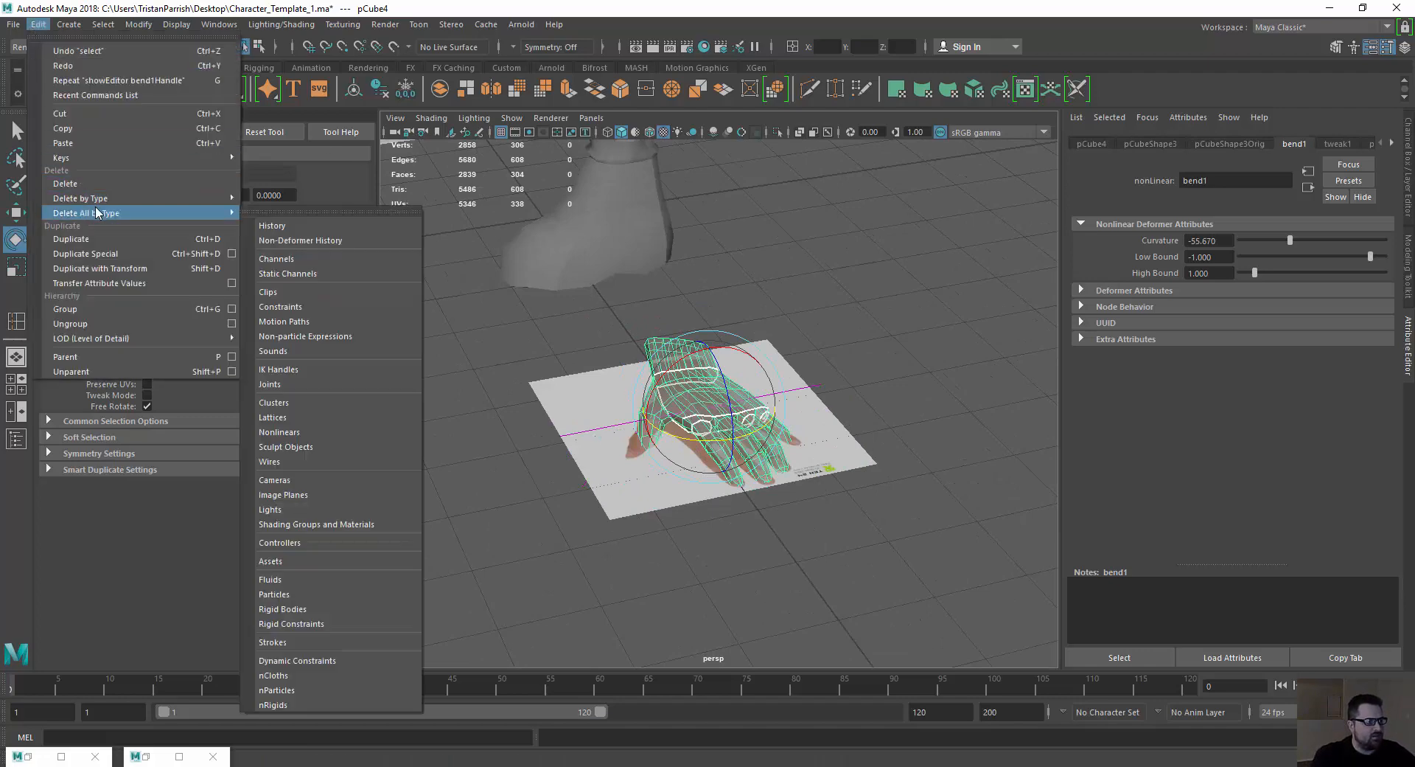
{"action": "left_click", "coordinate": [263, 225]}
{"action": "left_click_drag", "start_coordinate": [610, 262], "coordinate": [670, 272], "text": "alt"}
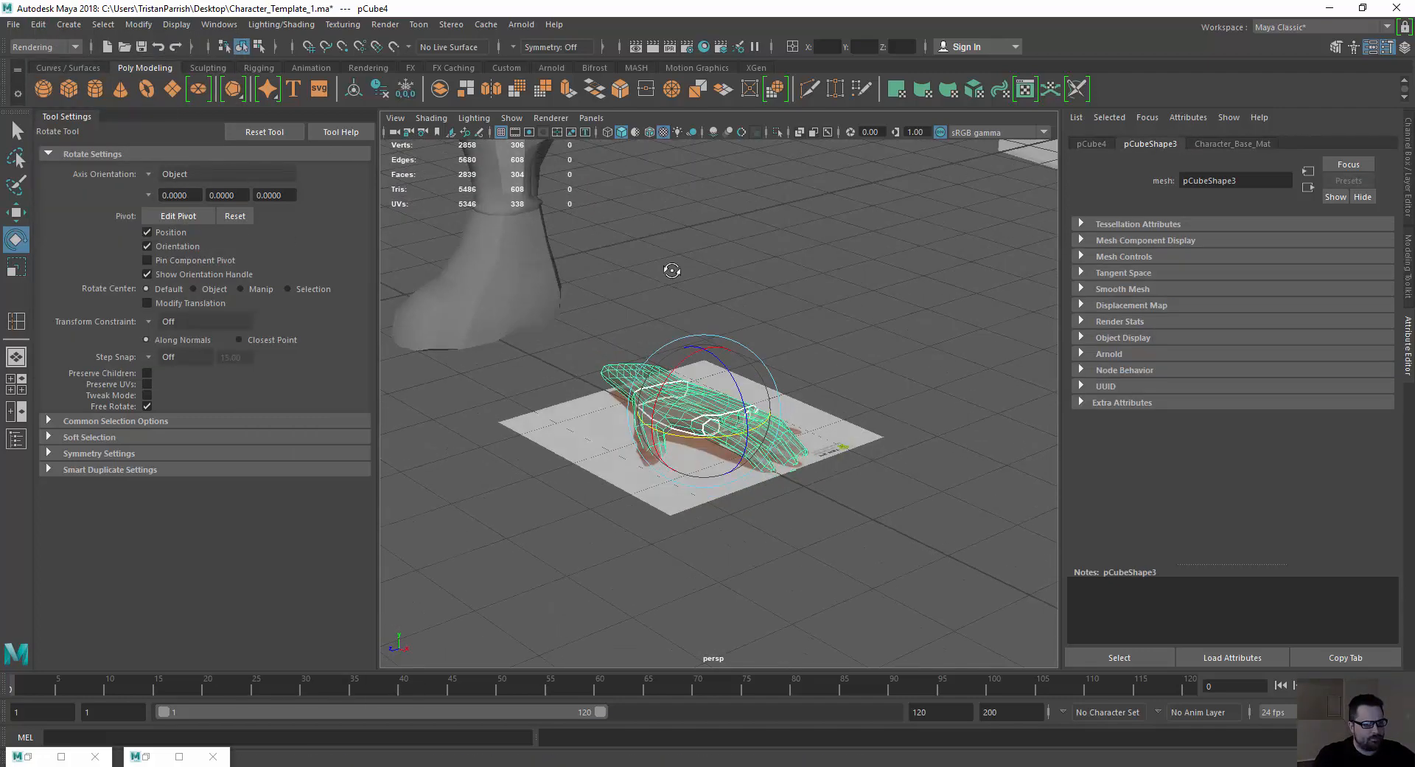
Switch to vertex selection and select the vertices on top of the knuckles where the fingers meet the palm, ready for moving.
{"action": "left_click", "coordinate": [572, 387]}
{"action": "left_click_drag", "start_coordinate": [573, 389], "coordinate": [585, 357], "text": "alt"}
{"action": "left_click", "coordinate": [620, 442]}
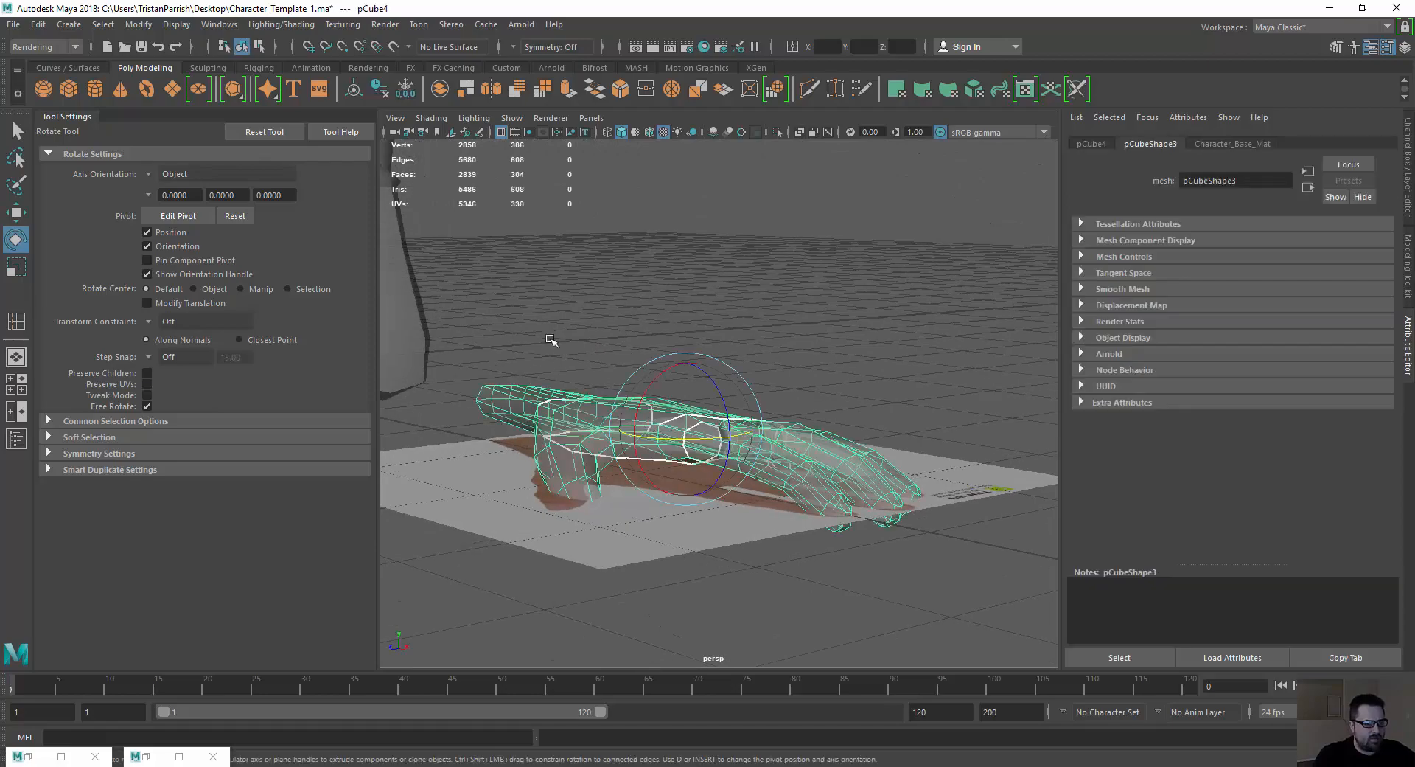
{"action": "left_click_drag", "start_coordinate": [620, 443], "coordinate": [627, 390], "text": "alt"}
{"action": "scroll", "coordinate": [758, 378], "scroll_direction": "up", "scroll_amount": 5}
{"action": "left_click_drag", "start_coordinate": [691, 505], "coordinate": [697, 387], "text": "alt"}
{"action": "right_click_drag", "start_coordinate": [696, 387], "coordinate": [648, 387]}
{"action": "left_click_drag", "start_coordinate": [648, 387], "coordinate": [728, 497], "text": "alt"}
{"action": "left_click", "coordinate": [675, 489]}
{"action": "left_click", "coordinate": [669, 484]}
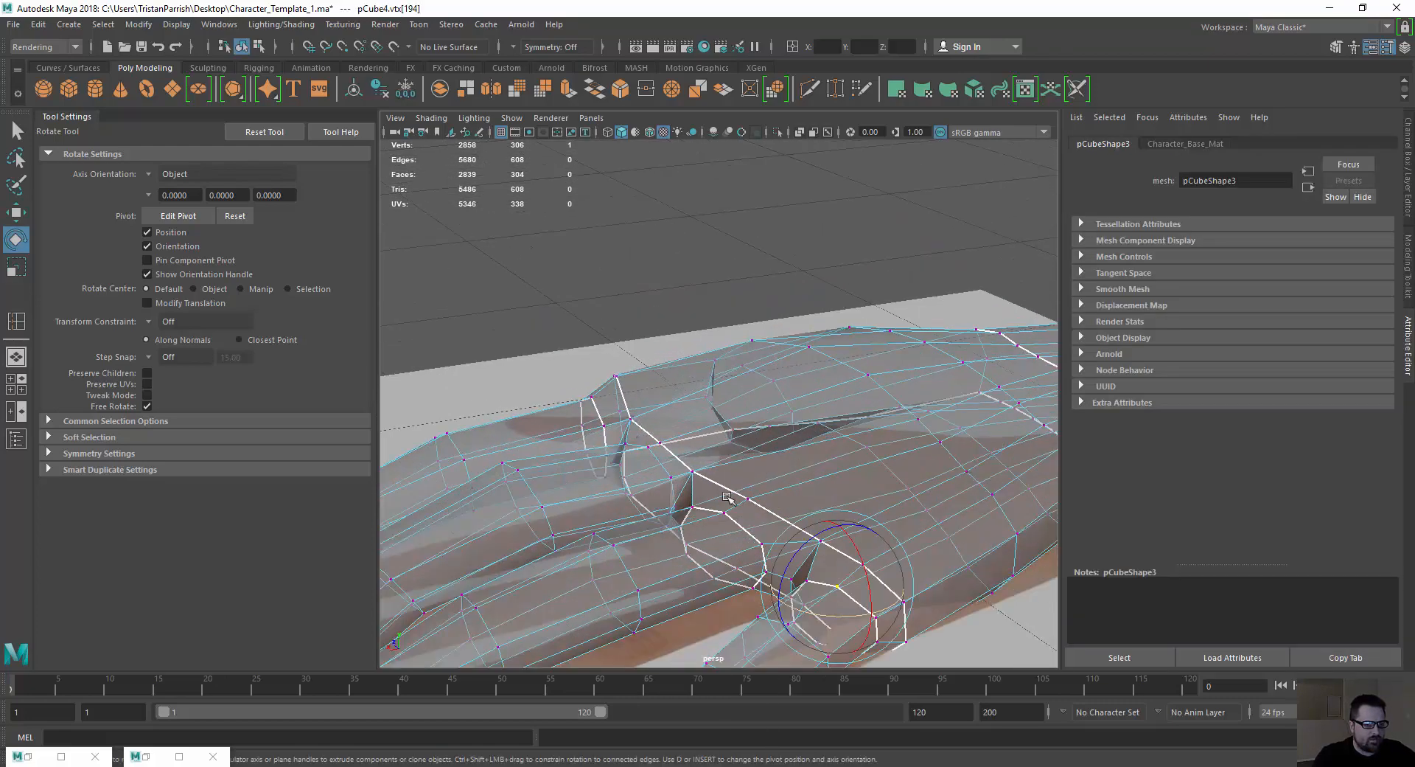
{"action": "left_click", "coordinate": [724, 510], "text": "shift"}
{"action": "key", "text": "w"}
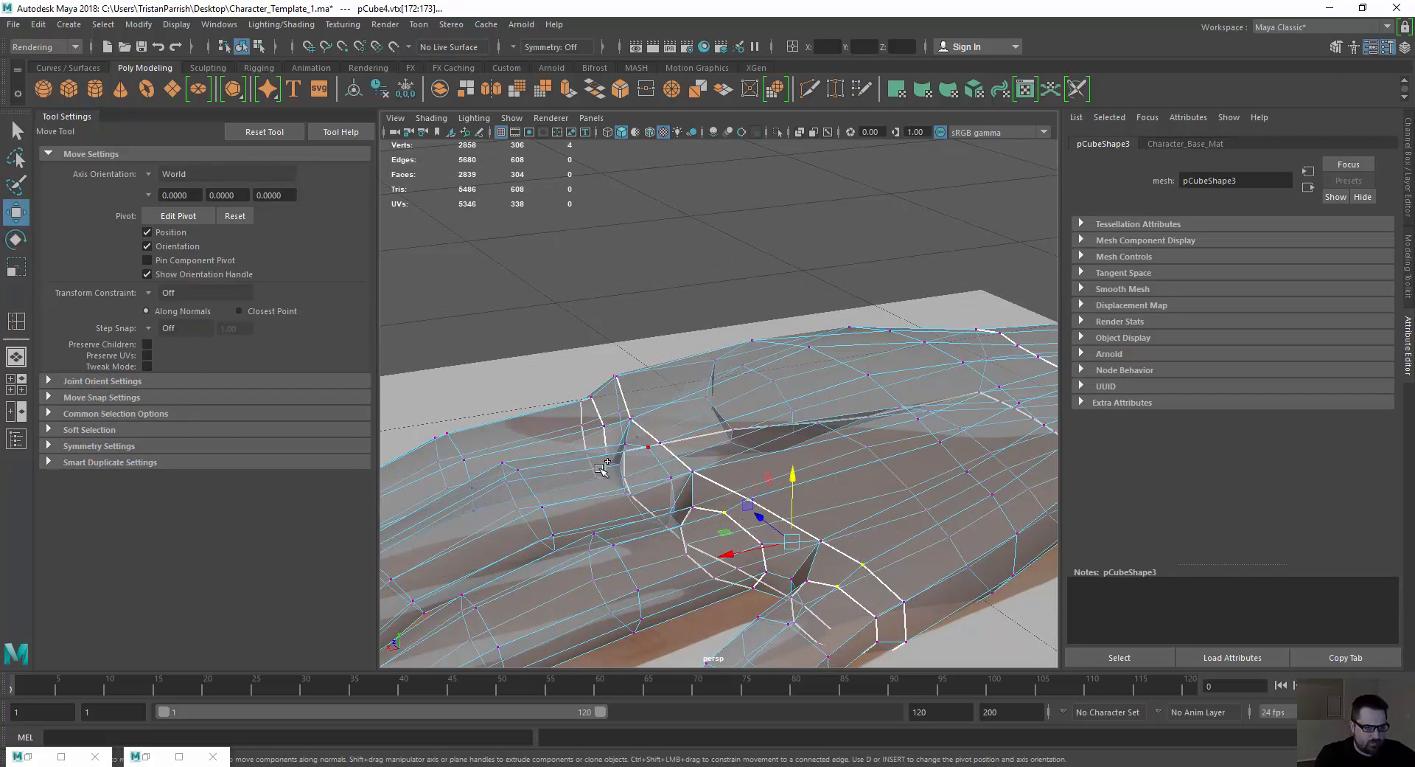
{"action": "left_click_drag", "start_coordinate": [601, 431], "coordinate": [669, 440], "text": "alt"}
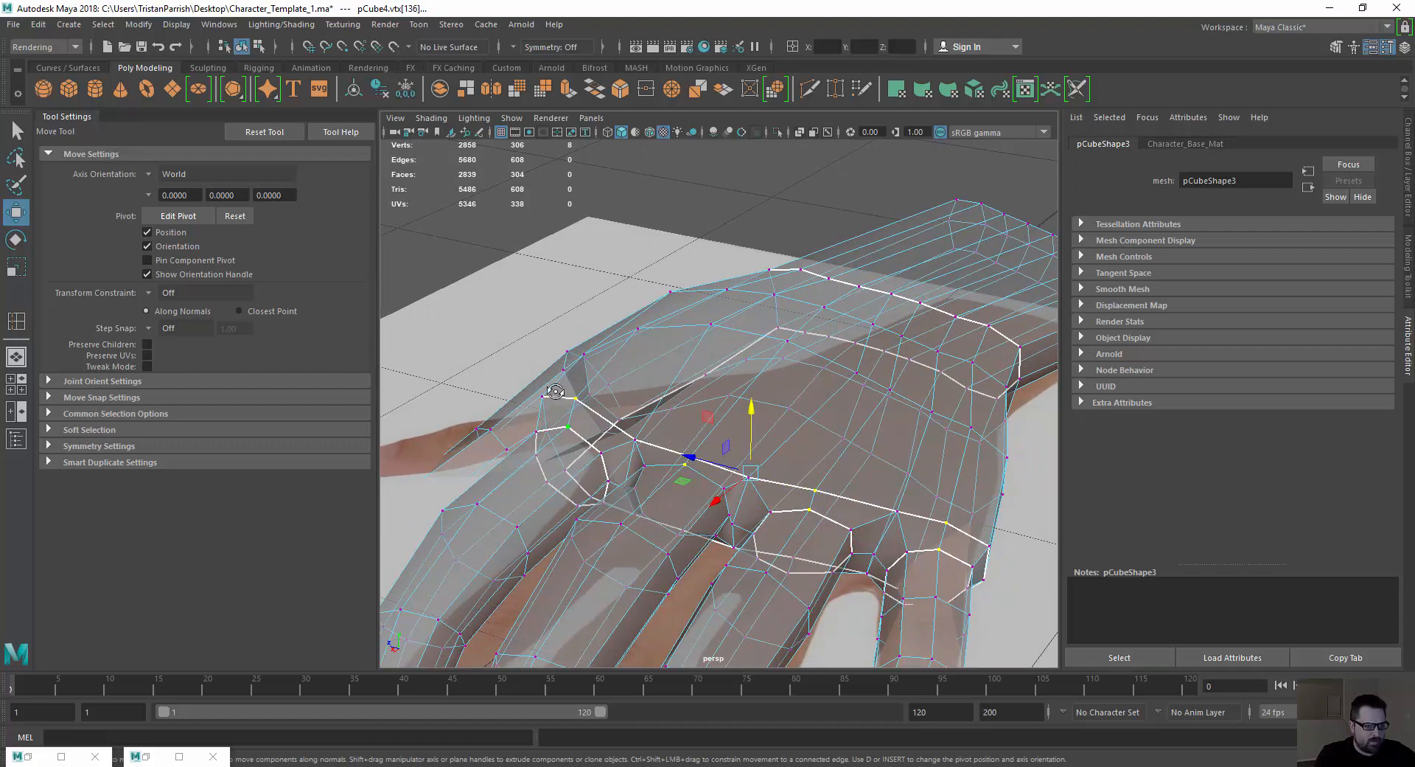
Select the end-cap faces of the wrist and delete them to leave the wrist open.
{"action": "left_click_drag", "start_coordinate": [556, 391], "coordinate": [896, 389], "text": "alt"}
{"action": "right_click_drag", "start_coordinate": [896, 389], "coordinate": [856, 346]}
{"action": "left_click_drag", "start_coordinate": [781, 361], "coordinate": [728, 324], "text": "alt"}
{"action": "left_click_drag", "start_coordinate": [991, 544], "coordinate": [664, 310]}
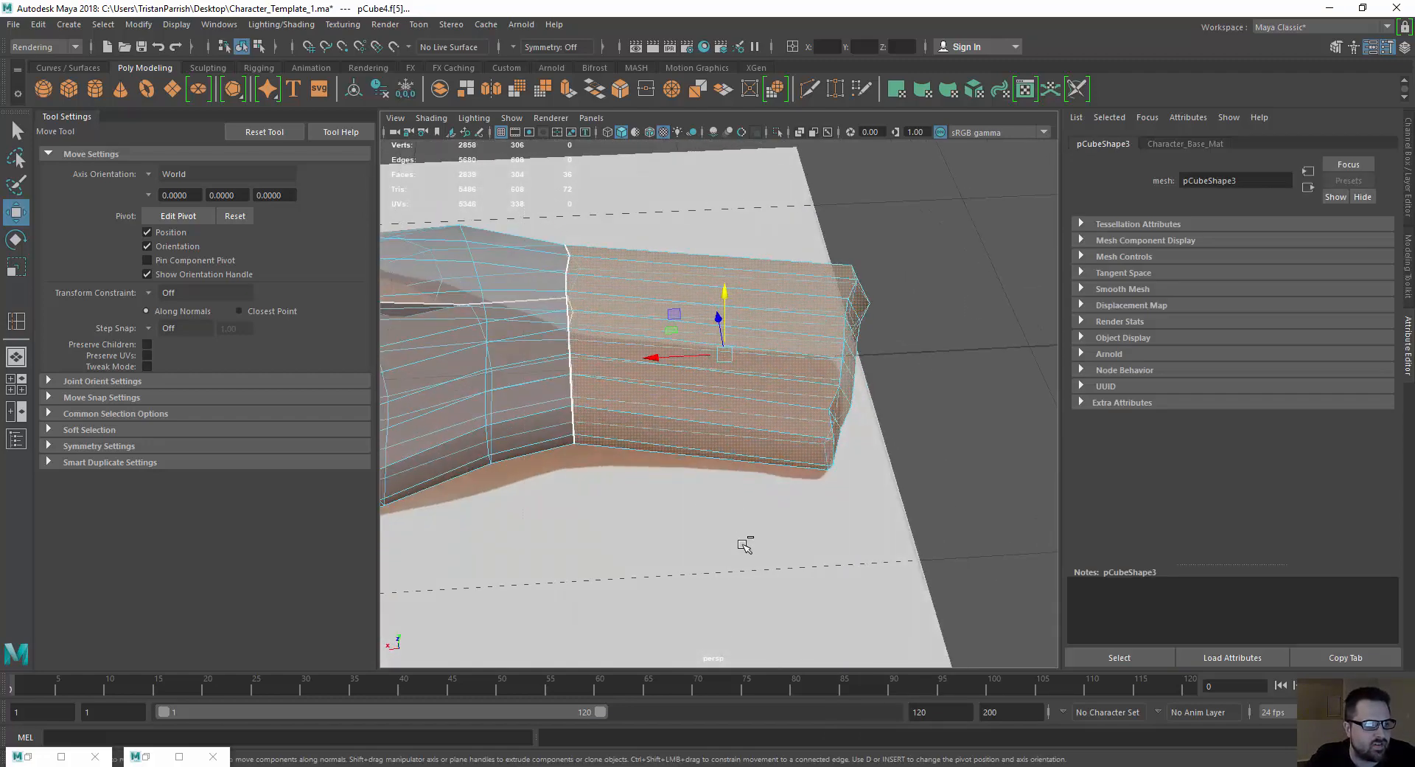
{"action": "left_click_drag", "start_coordinate": [619, 364], "coordinate": [818, 338], "text": "alt"}
{"action": "key", "text": "Delete"}
Switch to vertex selection and raise the outer vertices along the upper edge of the wrist opening to start rounding it.
{"action": "right_click_drag", "start_coordinate": [821, 334], "coordinate": [821, 317]}
{"action": "left_click", "coordinate": [821, 331]}
{"action": "left_click_drag", "start_coordinate": [748, 361], "coordinate": [745, 355], "text": "alt"}
{"action": "right_click_drag", "start_coordinate": [745, 356], "coordinate": [834, 336]}
{"action": "left_click_drag", "start_coordinate": [834, 337], "coordinate": [774, 369], "text": "alt"}
{"action": "left_click_drag", "start_coordinate": [950, 251], "coordinate": [940, 223]}
{"action": "left_click_drag", "start_coordinate": [951, 415], "coordinate": [818, 413], "text": "alt"}
{"action": "key", "text": "ctrl+z"}
{"action": "left_click_drag", "start_coordinate": [650, 394], "coordinate": [491, 397], "text": "alt"}
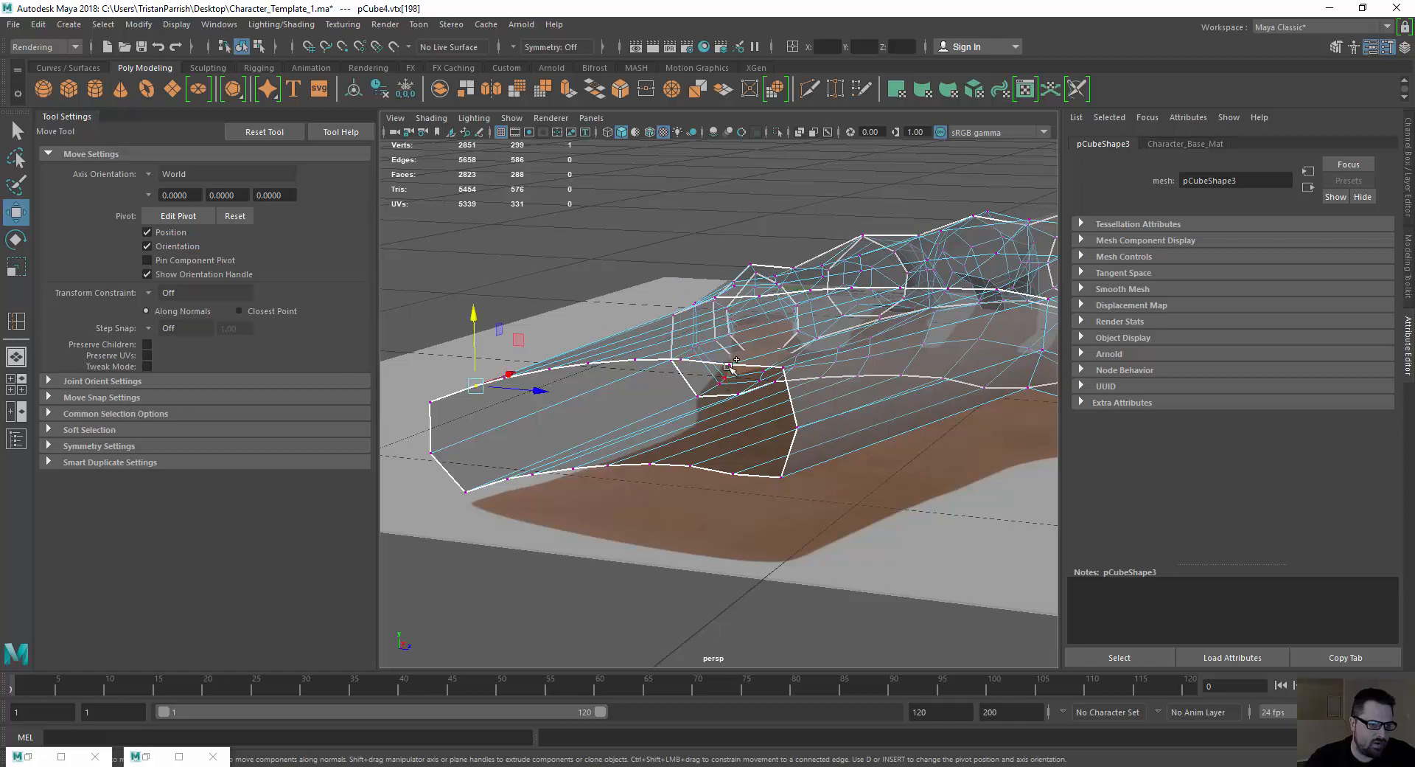
{"action": "left_click", "coordinate": [728, 366], "text": "shift"}
{"action": "left_click_drag", "start_coordinate": [591, 302], "coordinate": [577, 269]}
Raise the inner and centre vertices of the wrist opening's upper edge to form a smooth arch.
{"action": "left_click", "coordinate": [681, 360]}
{"action": "left_click", "coordinate": [570, 376]}
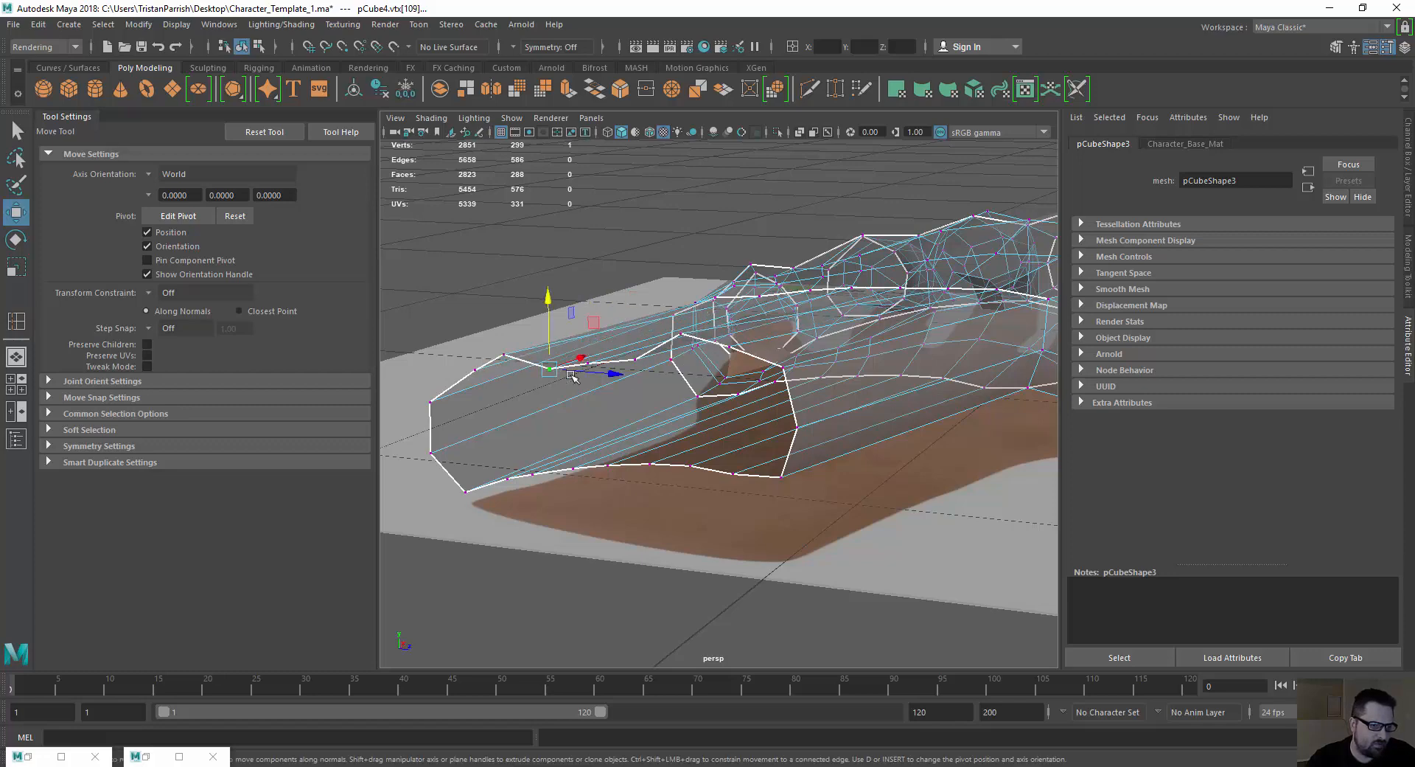
{"action": "left_click", "coordinate": [637, 359], "text": "shift"}
{"action": "left_click_drag", "start_coordinate": [592, 297], "coordinate": [579, 240]}
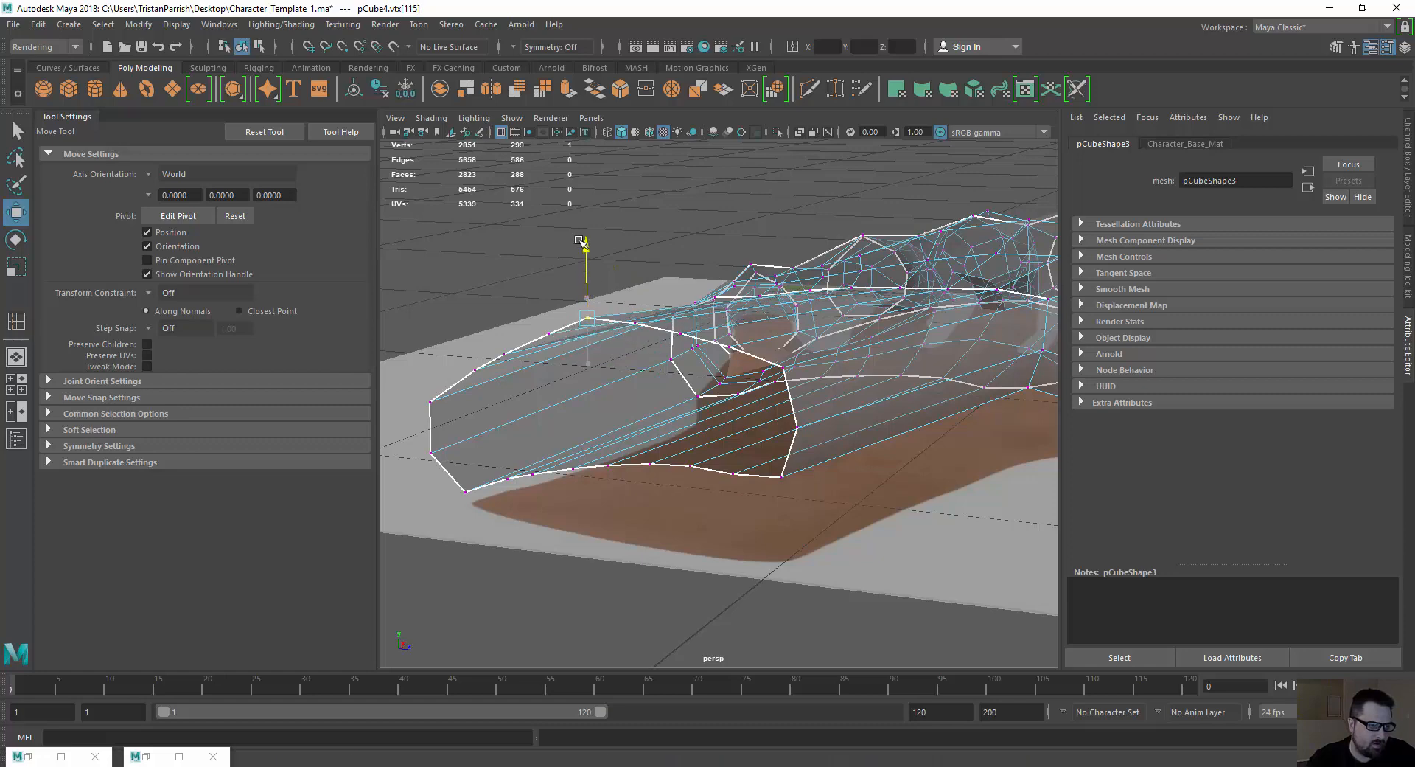
Lower the centre vertices and their neighbours along the lower edge of the wrist opening to start rounding it.
{"action": "left_click", "coordinate": [609, 468]}
{"action": "left_click_drag", "start_coordinate": [605, 398], "coordinate": [604, 455]}
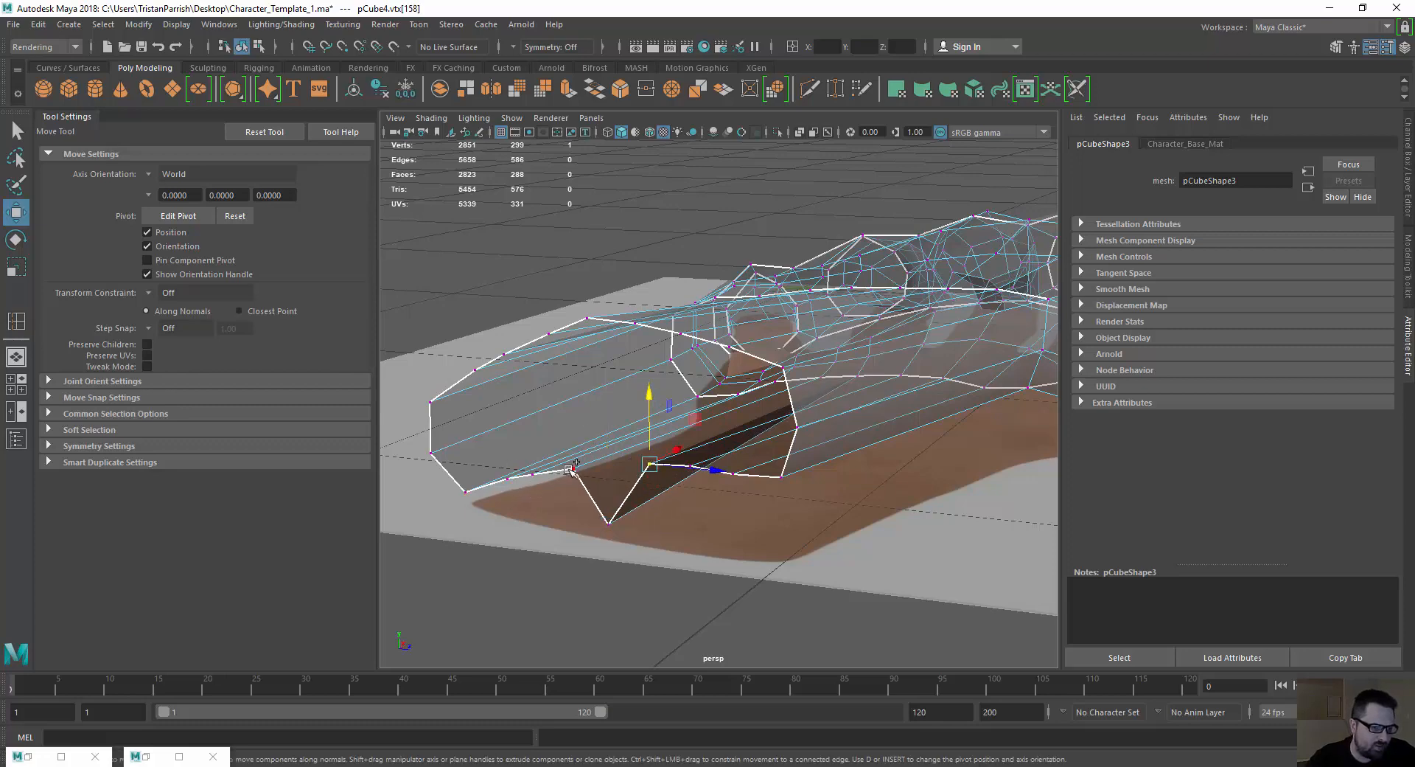
{"action": "left_click_drag", "start_coordinate": [608, 394], "coordinate": [598, 445]}
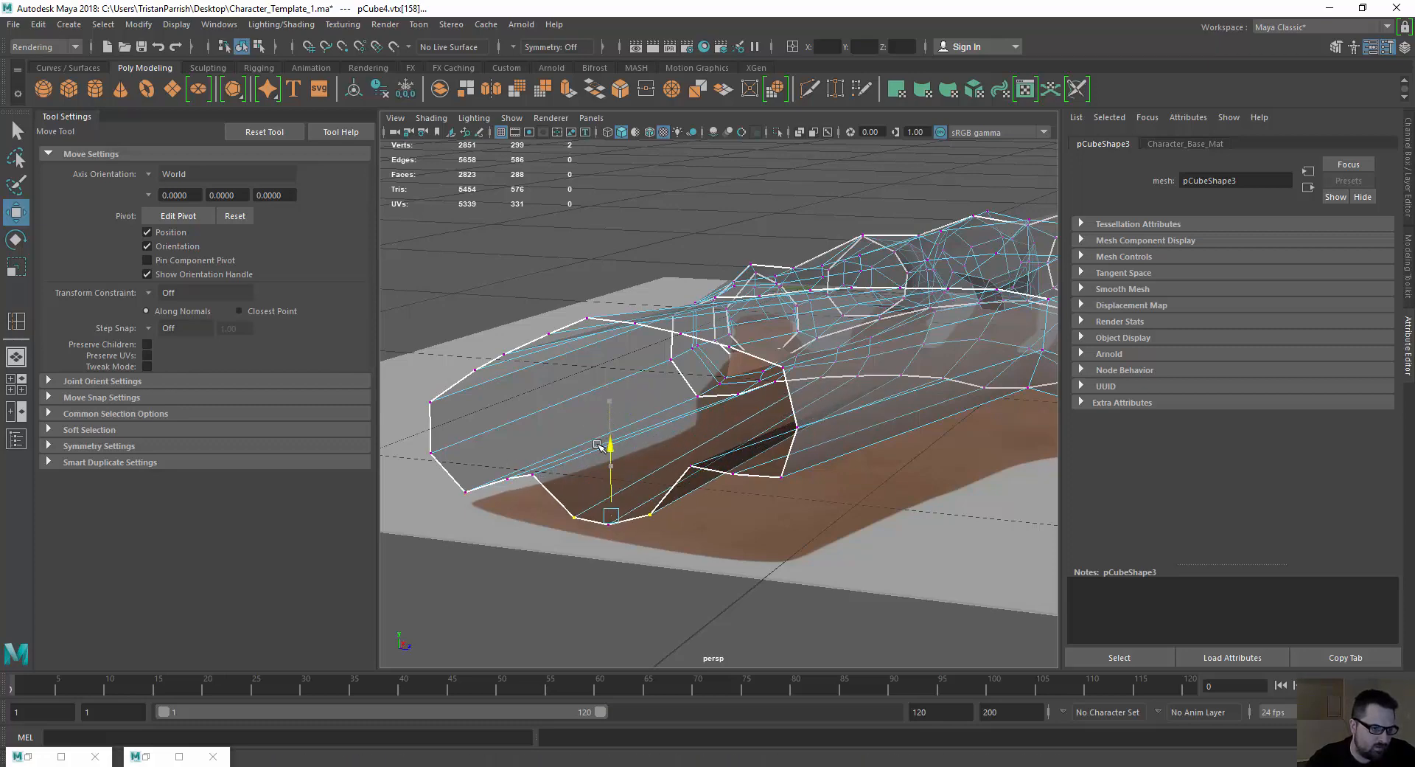
{"action": "left_click", "coordinate": [690, 468]}
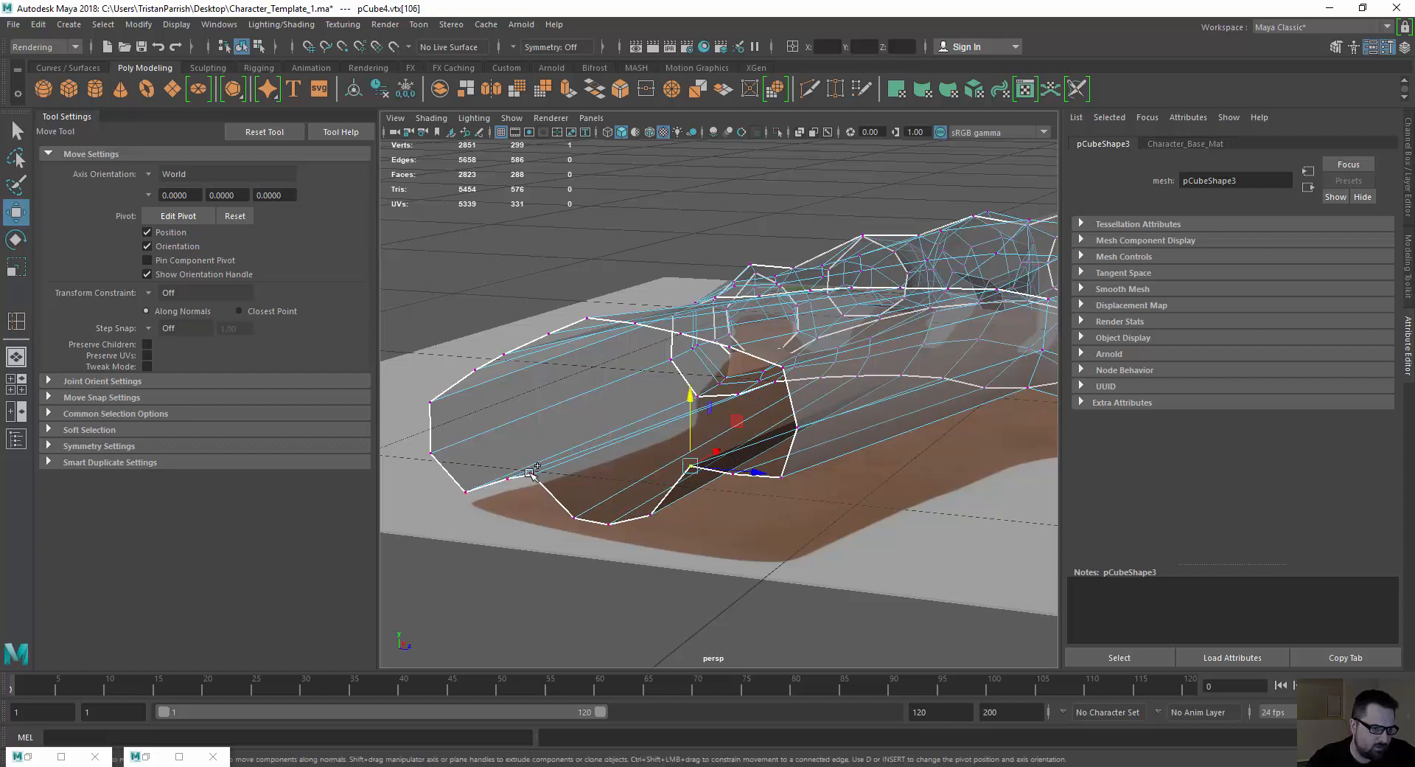
{"action": "left_click_drag", "start_coordinate": [606, 399], "coordinate": [605, 445]}
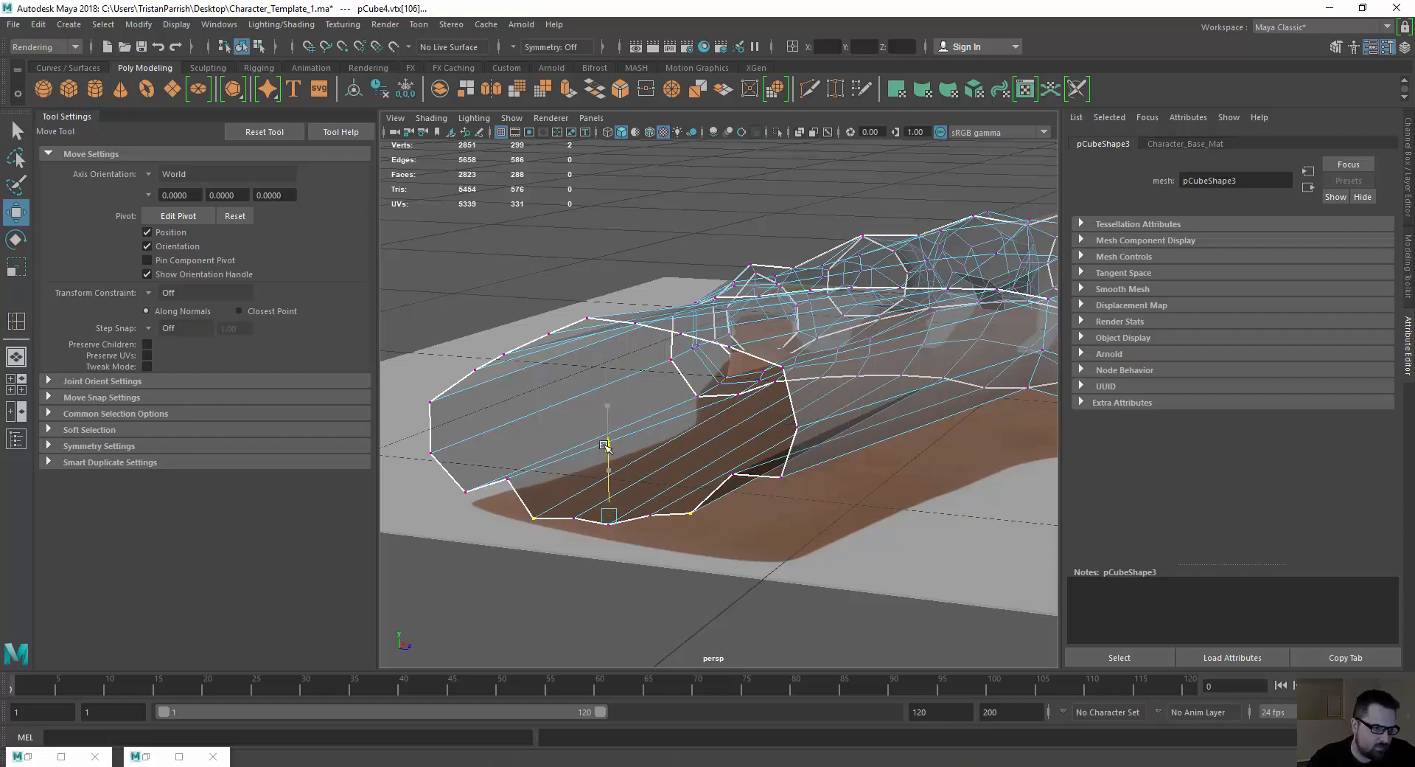
Lower the outer vertices of the wrist opening's lower edge and even out the others into a smooth downward curve.
{"action": "left_click", "coordinate": [653, 514]}
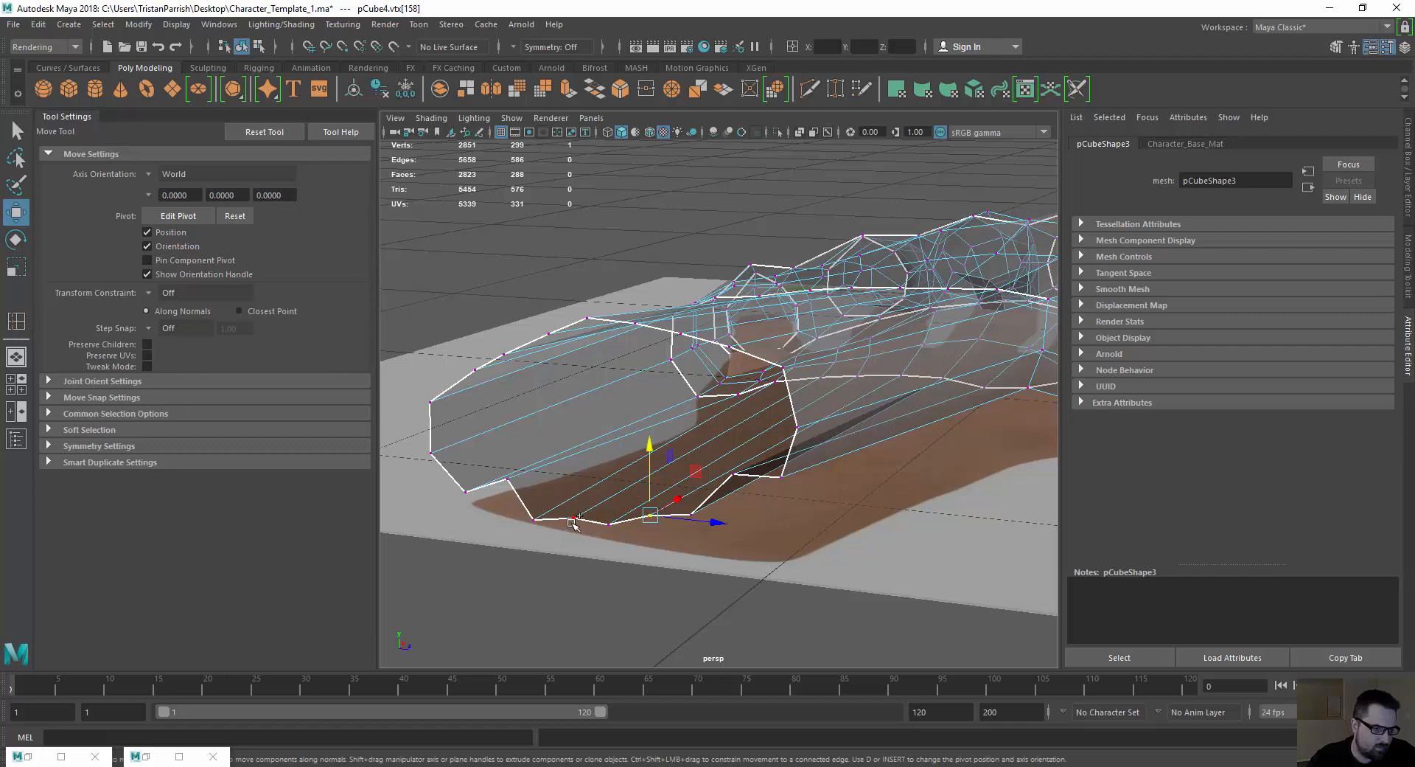
{"action": "left_click_drag", "start_coordinate": [609, 465], "coordinate": [606, 451]}
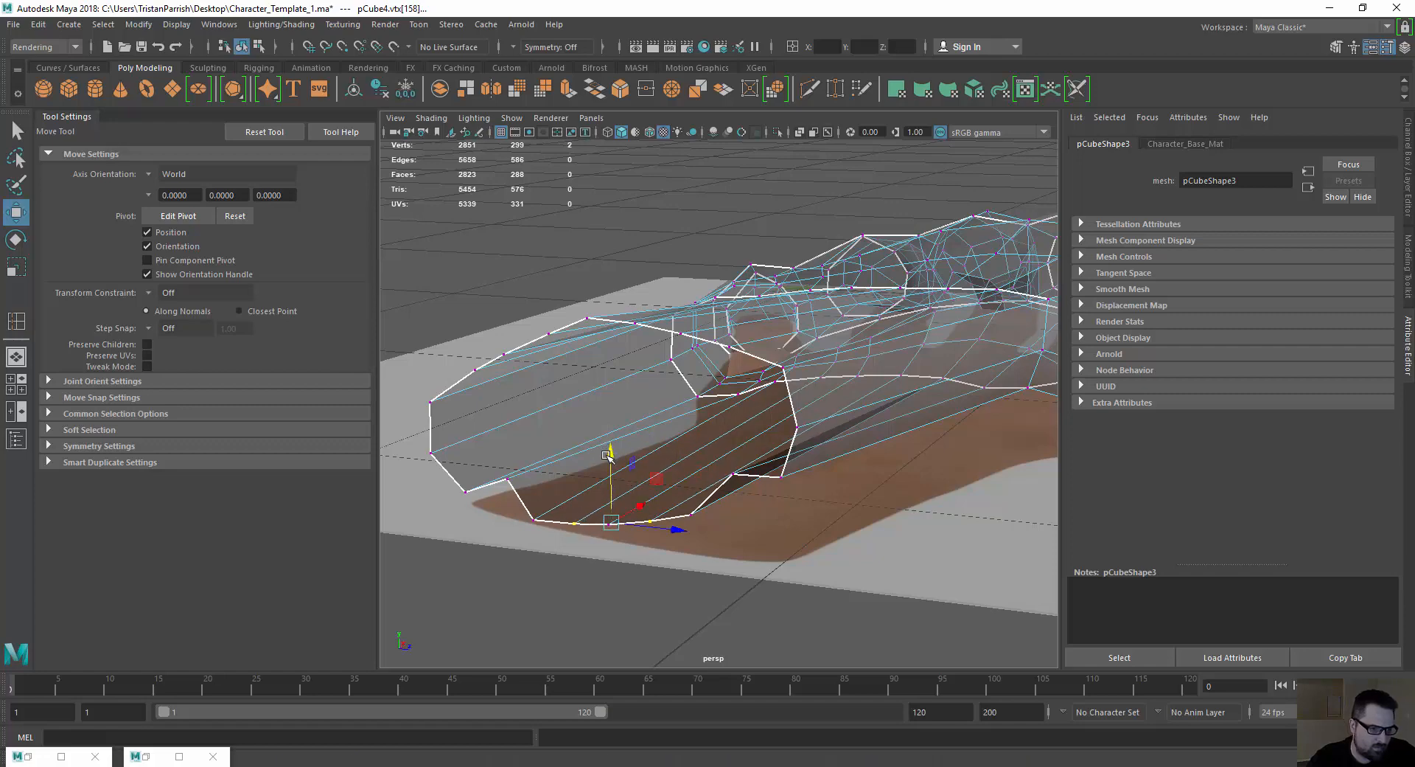
{"action": "left_click", "coordinate": [735, 476]}
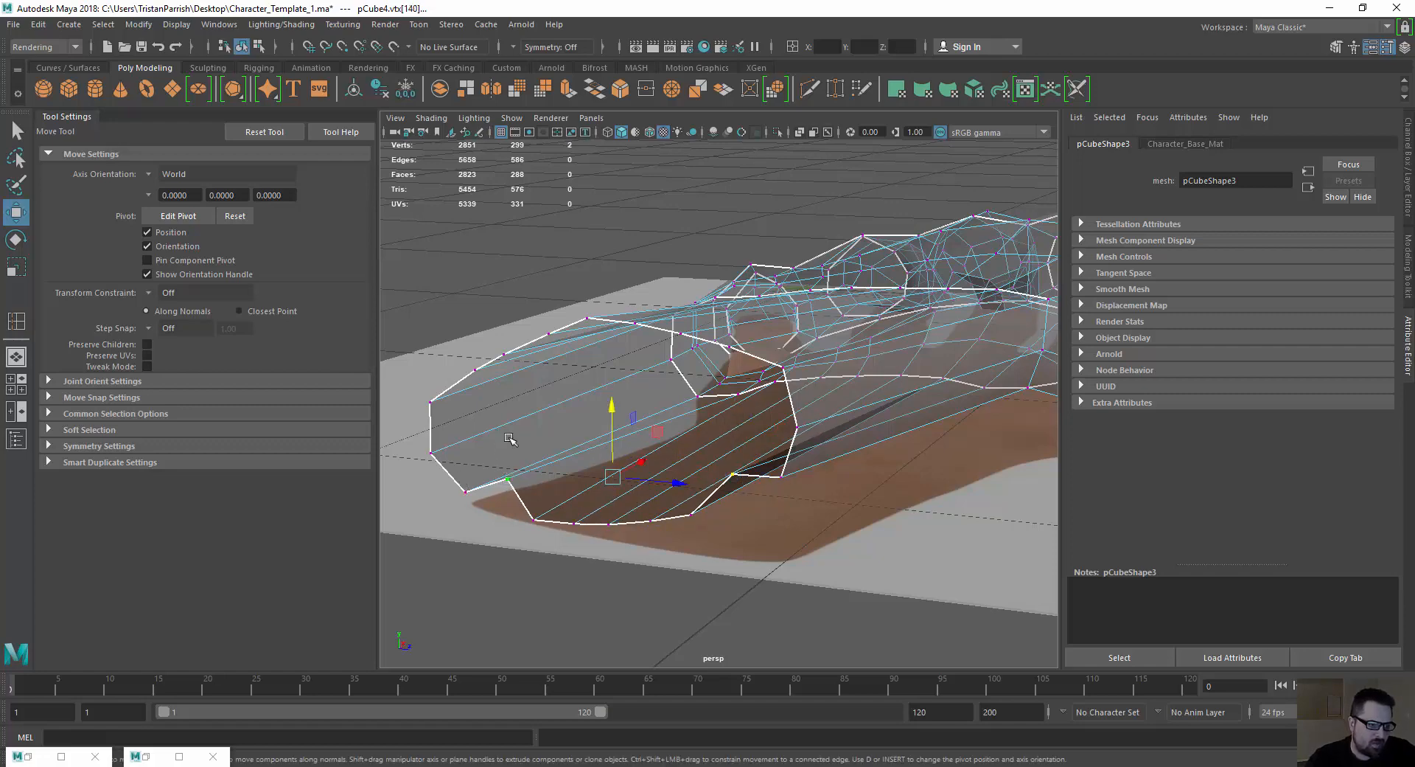
{"action": "left_click_drag", "start_coordinate": [605, 416], "coordinate": [610, 445]}
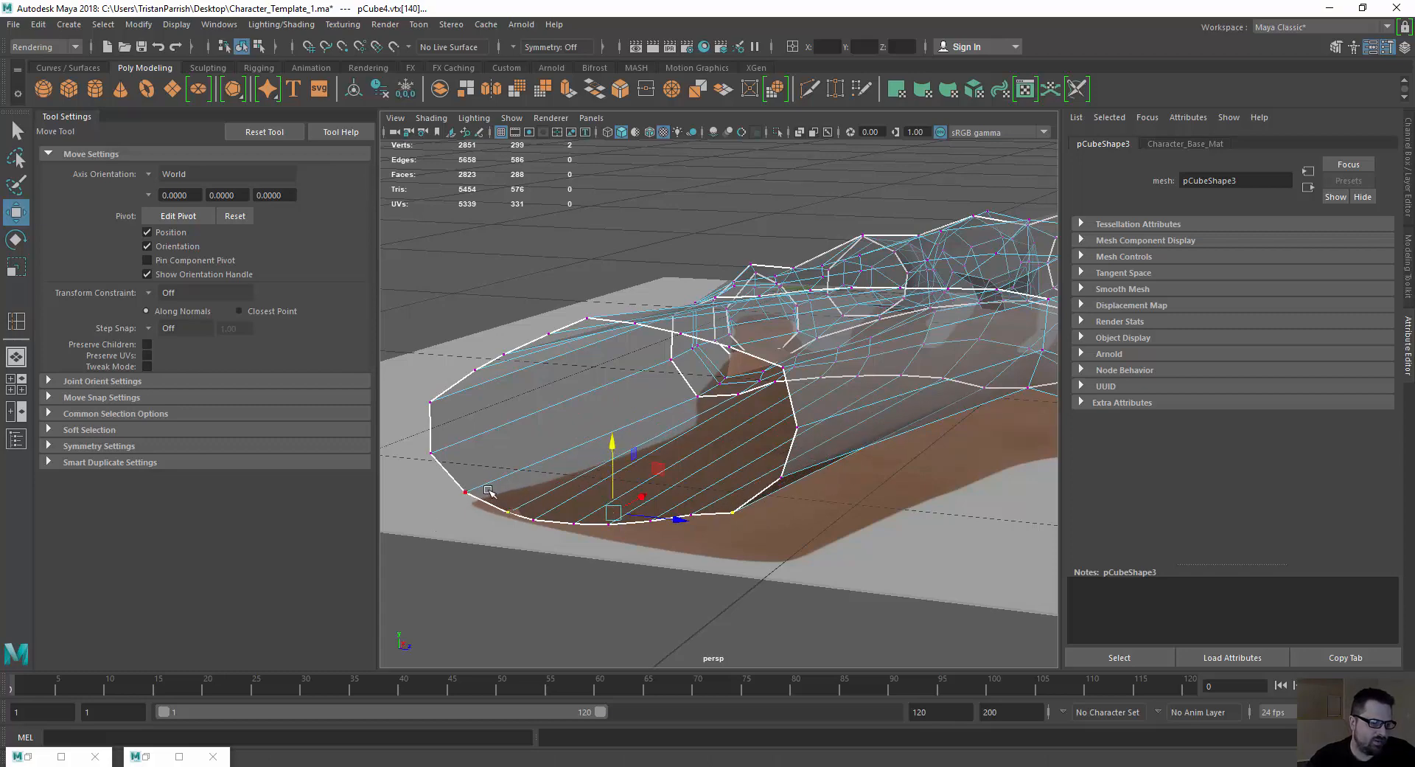
{"action": "left_click_drag", "start_coordinate": [493, 495], "coordinate": [739, 568]}
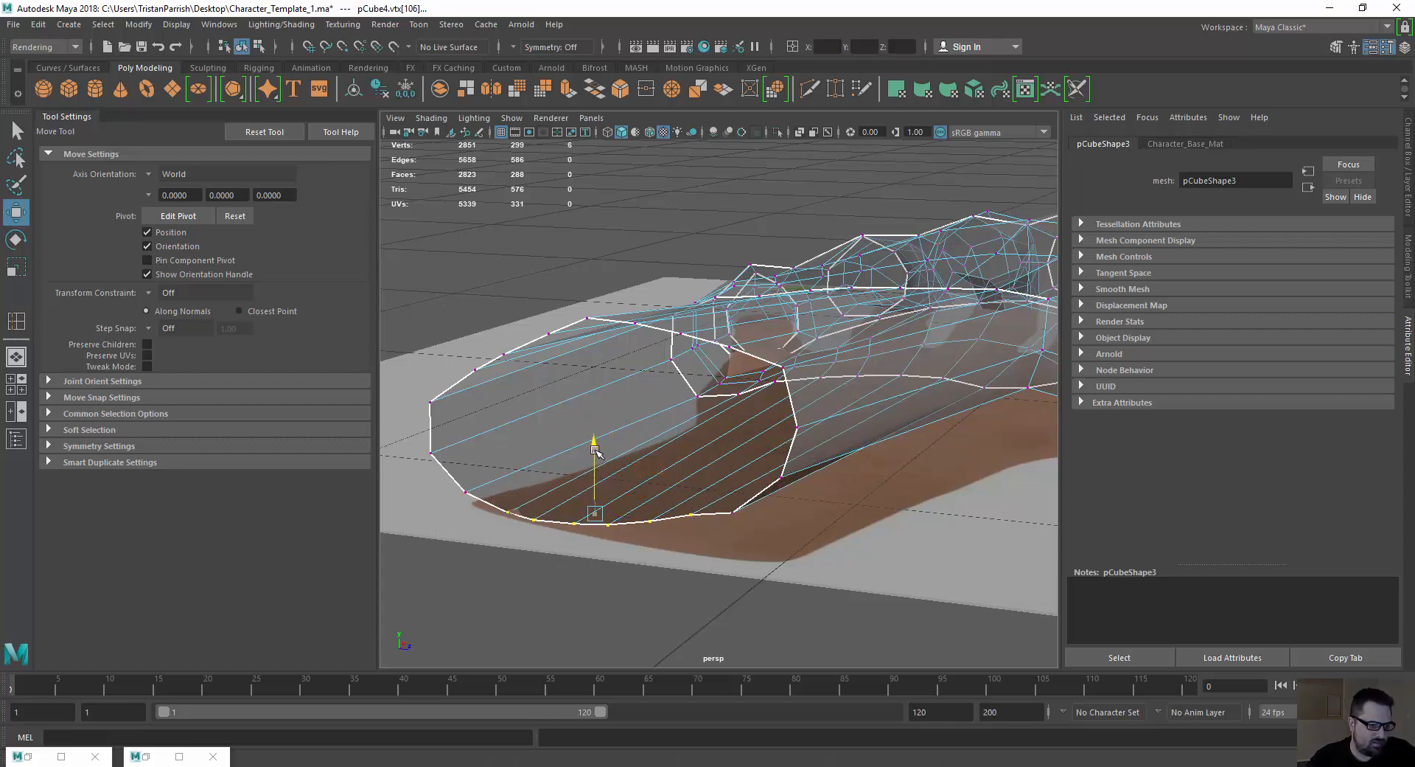
{"action": "left_click_drag", "start_coordinate": [596, 452], "coordinate": [511, 524]}
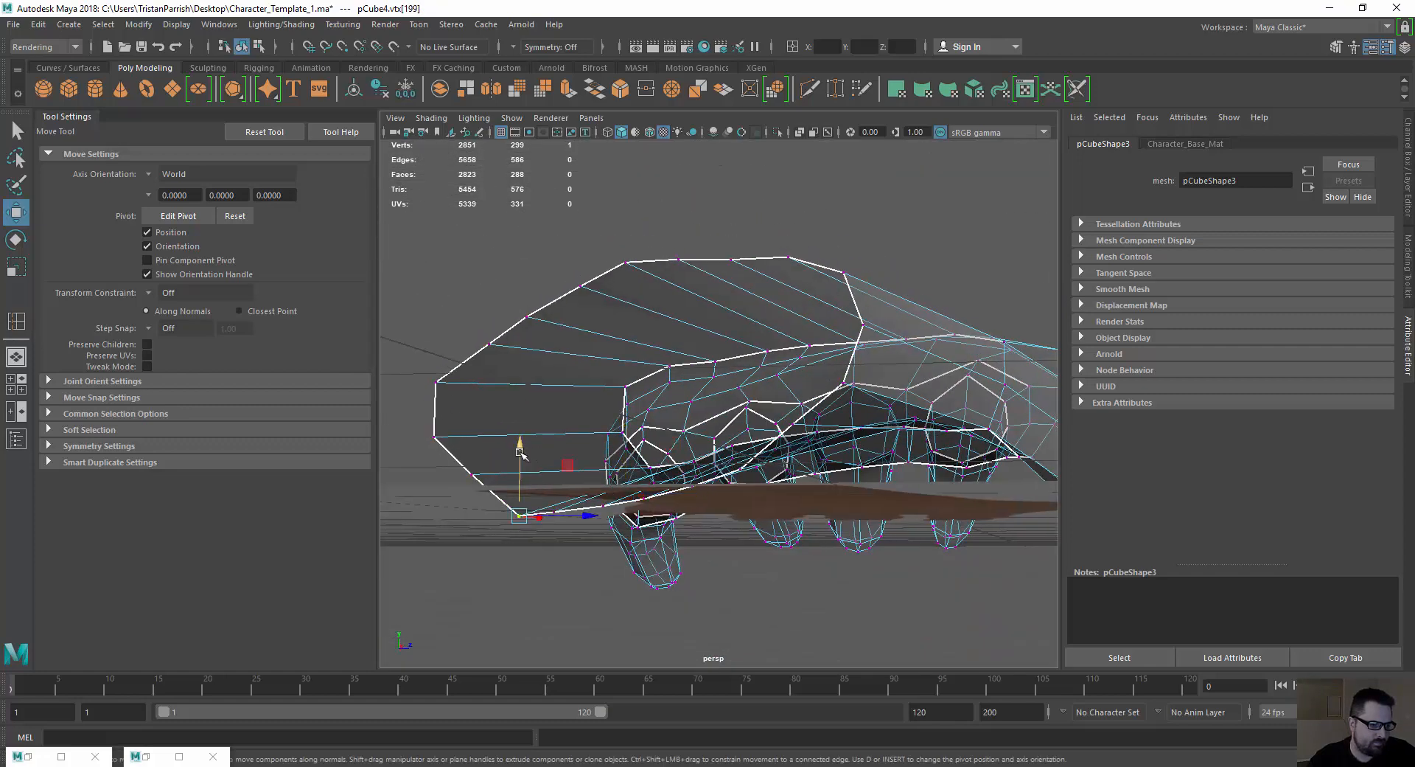
Adjust individual vertices along the wrist opening's upper edge vertically to smooth the arch.
{"action": "left_click_drag", "start_coordinate": [520, 452], "coordinate": [590, 476]}
{"action": "scroll", "coordinate": [594, 525], "scroll_direction": "up", "scroll_amount": 5}
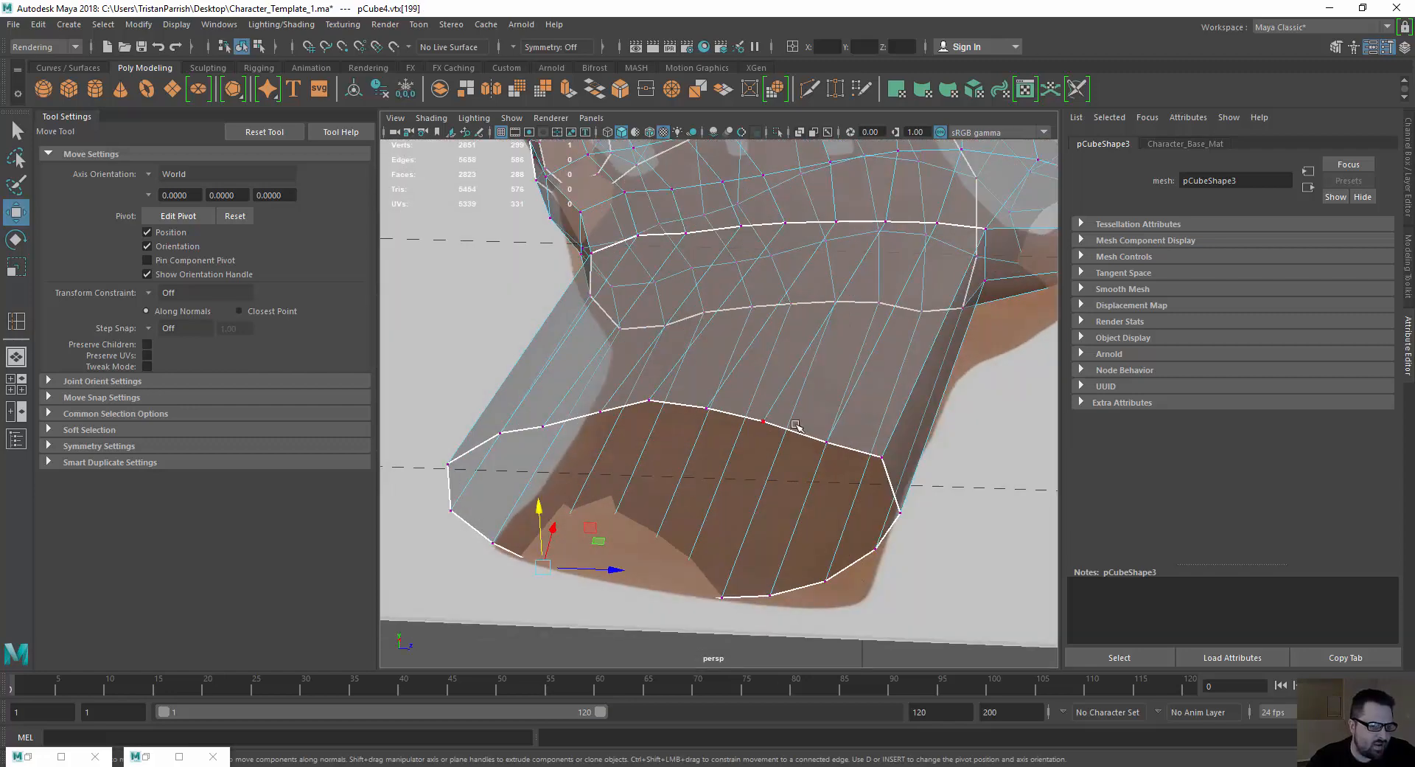
{"action": "left_click_drag", "start_coordinate": [830, 380], "coordinate": [763, 356]}
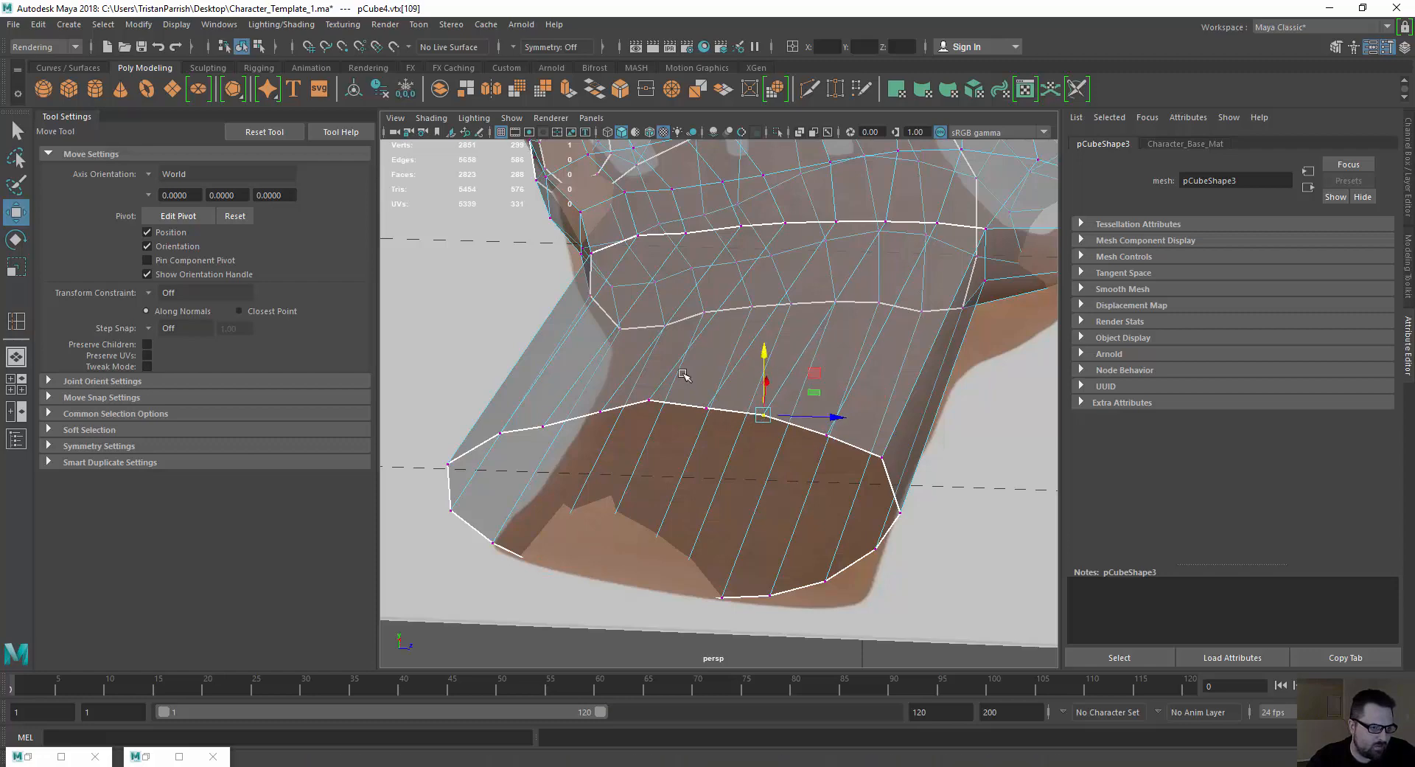
{"action": "left_click_drag", "start_coordinate": [604, 357], "coordinate": [603, 350]}
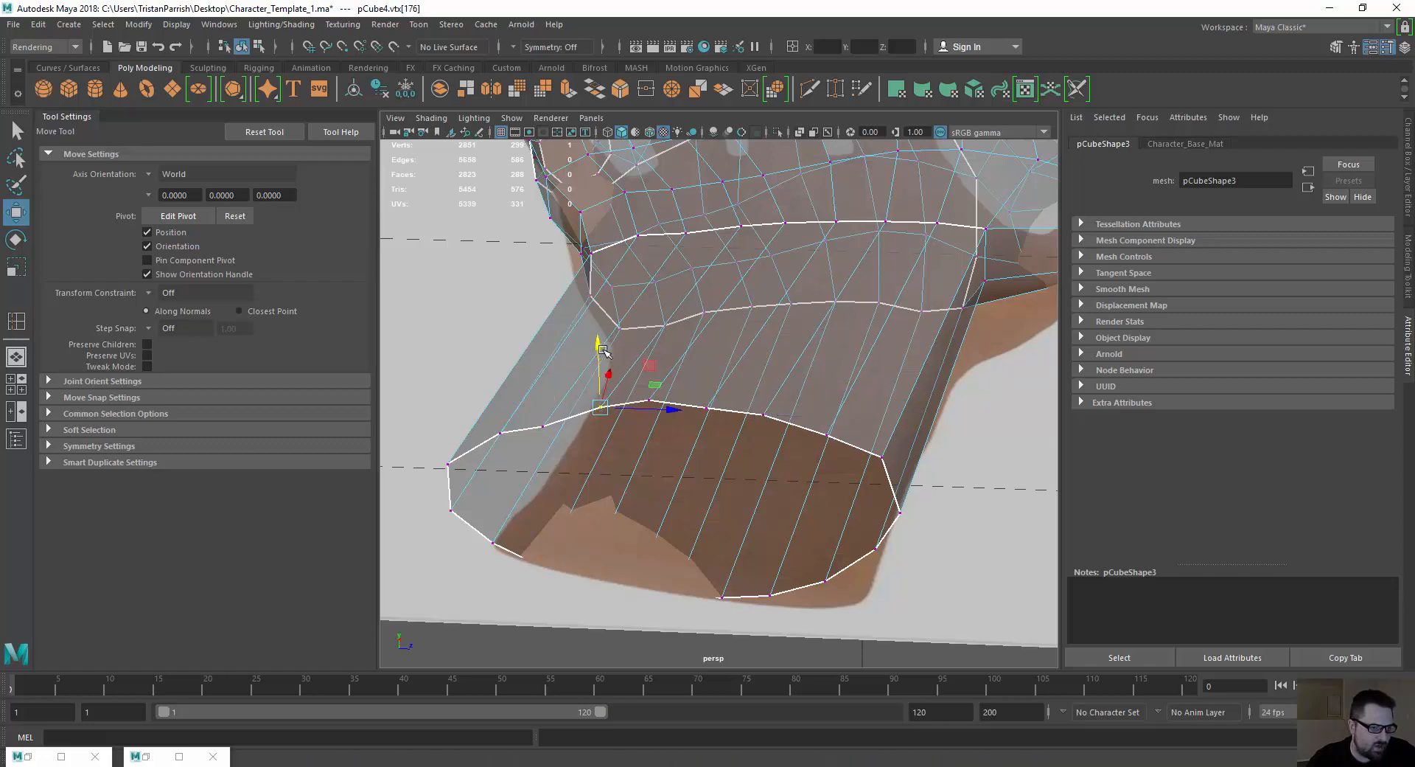
{"action": "left_click", "coordinate": [709, 410]}
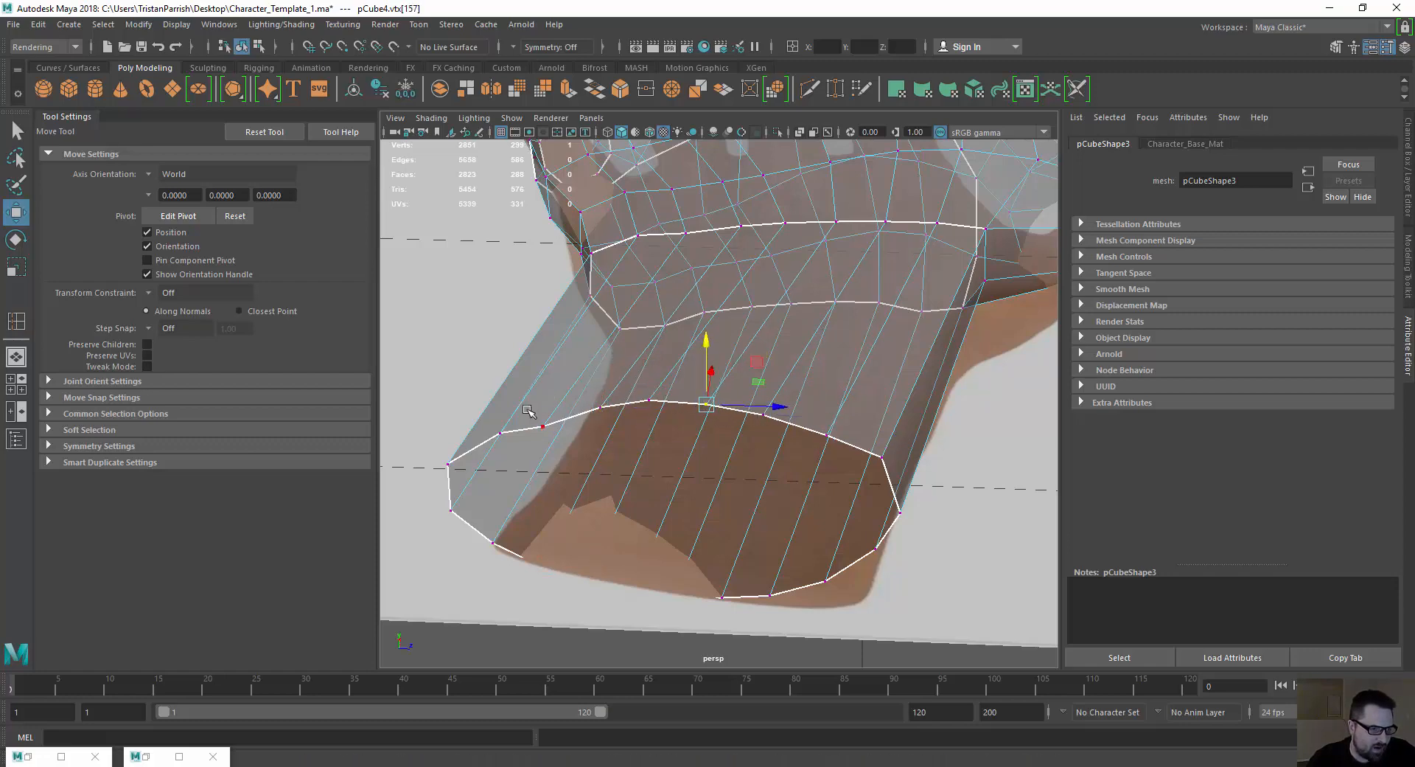
{"action": "left_click", "coordinate": [542, 425]}
{"action": "left_click_drag", "start_coordinate": [539, 365], "coordinate": [417, 363]}
{"action": "left_click", "coordinate": [500, 432]}
Select all vertices around the wrist opening and scale them vertically into a rounder shape.
{"action": "left_click_drag", "start_coordinate": [437, 319], "coordinate": [506, 436]}
{"action": "key", "text": "r"}
{"action": "left_click_drag", "start_coordinate": [613, 331], "coordinate": [682, 367]}
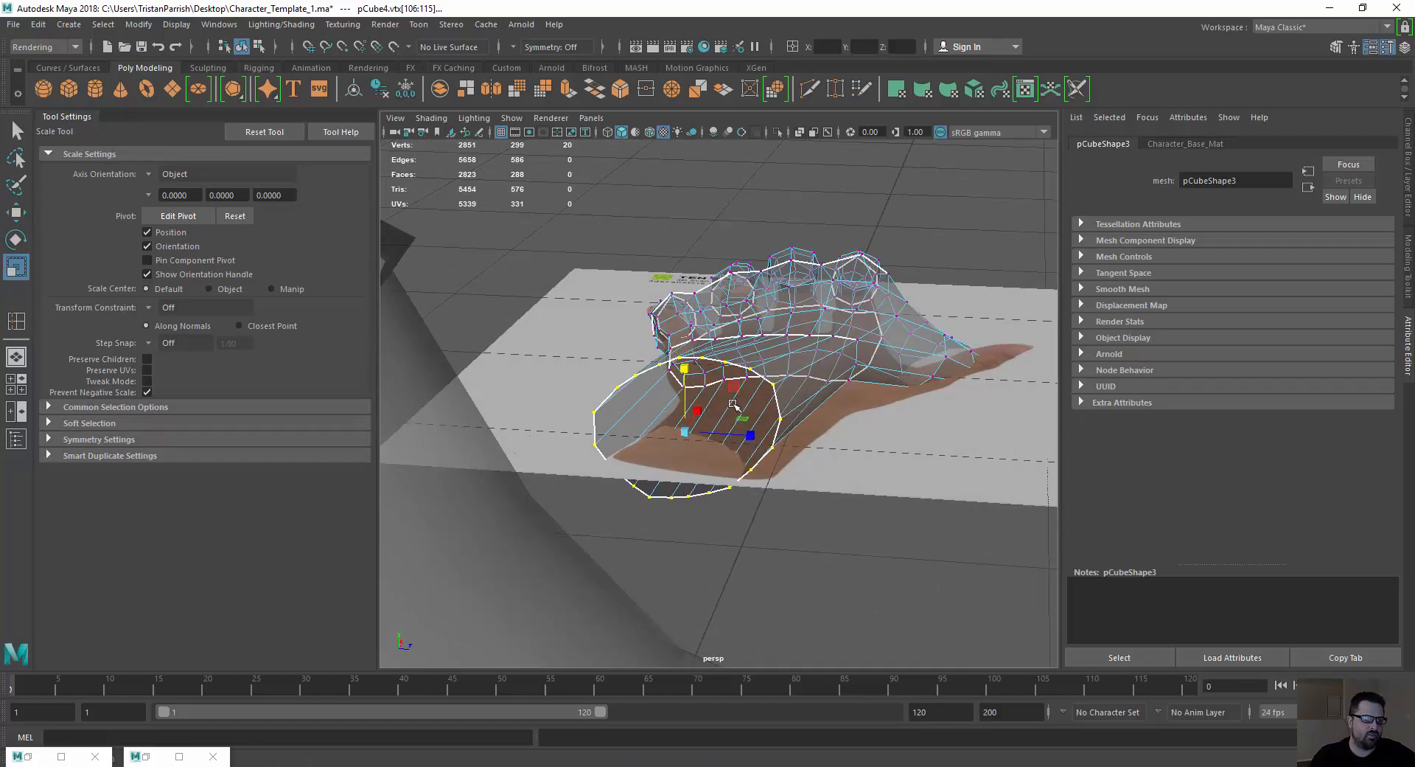
Select the inner vertices of the loop between palm and wrist and scale them vertically in narrowing groups to round the hand's base.
{"action": "left_click_drag", "start_coordinate": [733, 404], "coordinate": [672, 506], "text": "alt"}
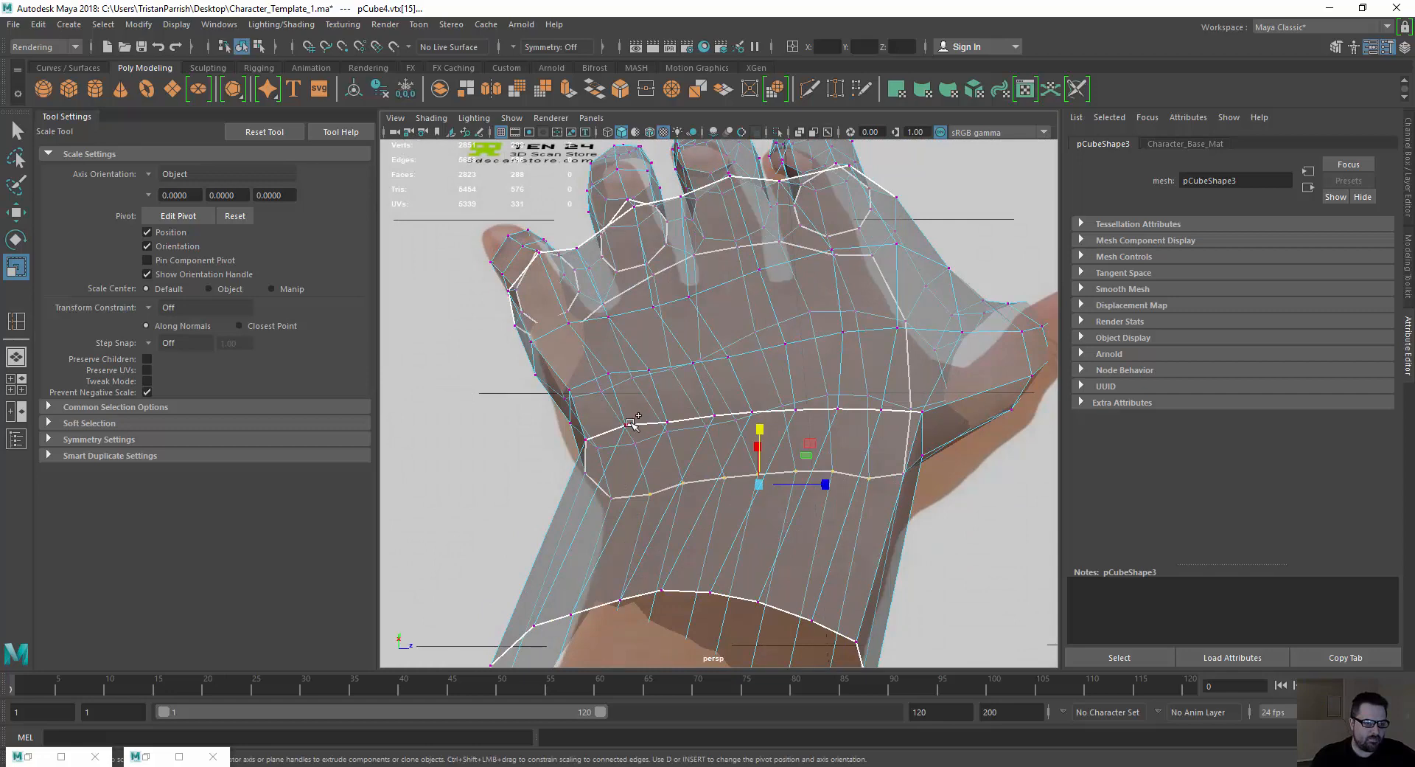
{"action": "scroll", "coordinate": [806, 412], "scroll_direction": "up", "scroll_amount": 3}
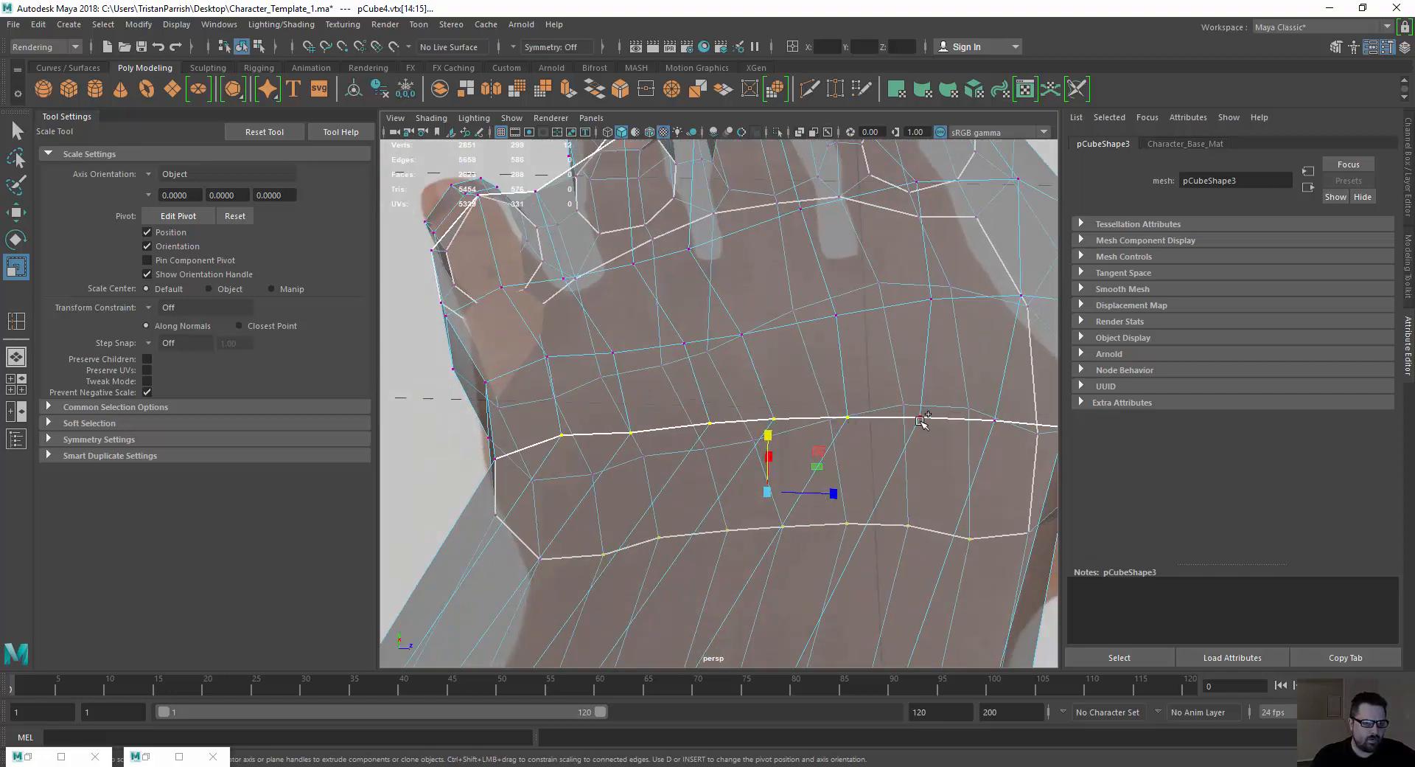
{"action": "left_click_drag", "start_coordinate": [922, 418], "coordinate": [536, 406], "text": "alt"}
{"action": "left_click", "coordinate": [838, 421], "text": "shift"}
{"action": "scroll", "coordinate": [839, 421], "scroll_direction": "down", "scroll_amount": 5}
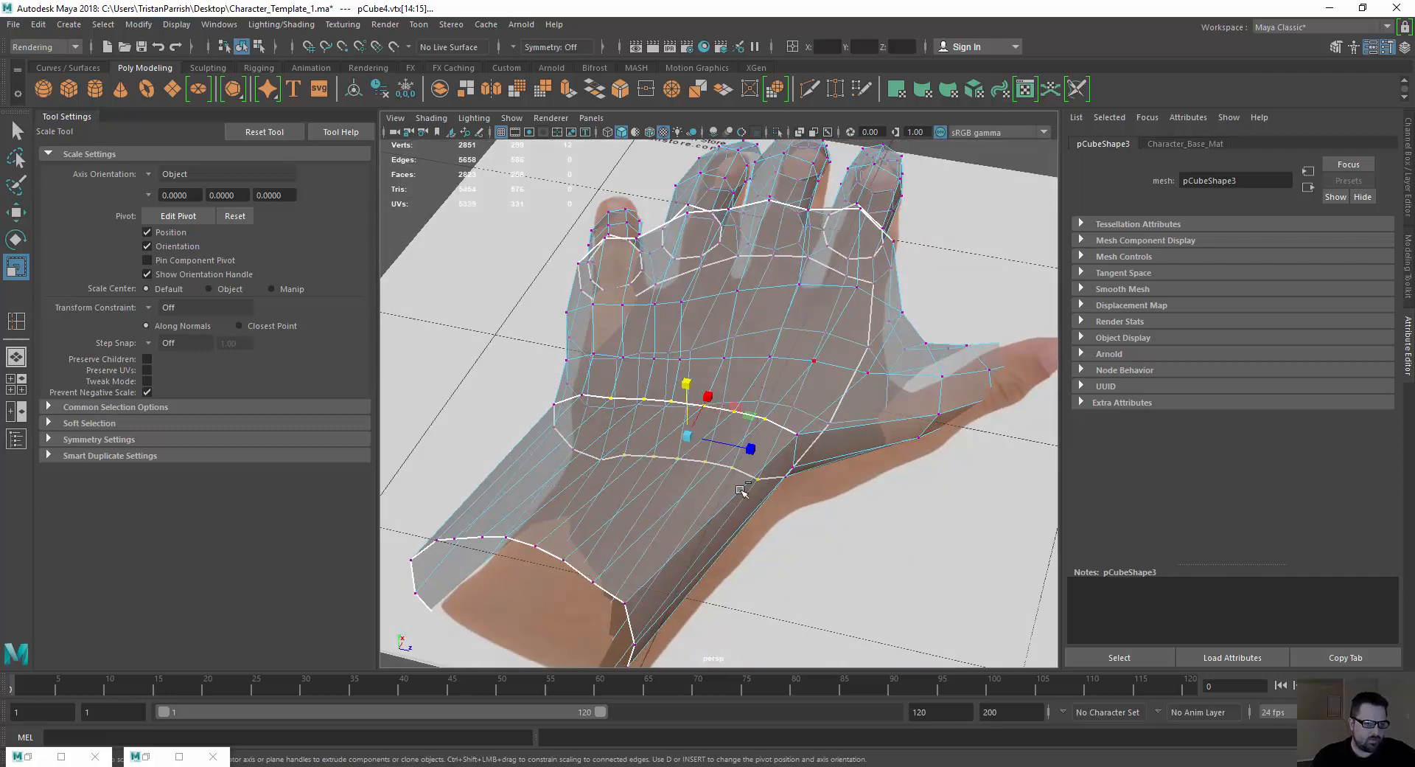
{"action": "left_click_drag", "start_coordinate": [671, 381], "coordinate": [574, 387]}
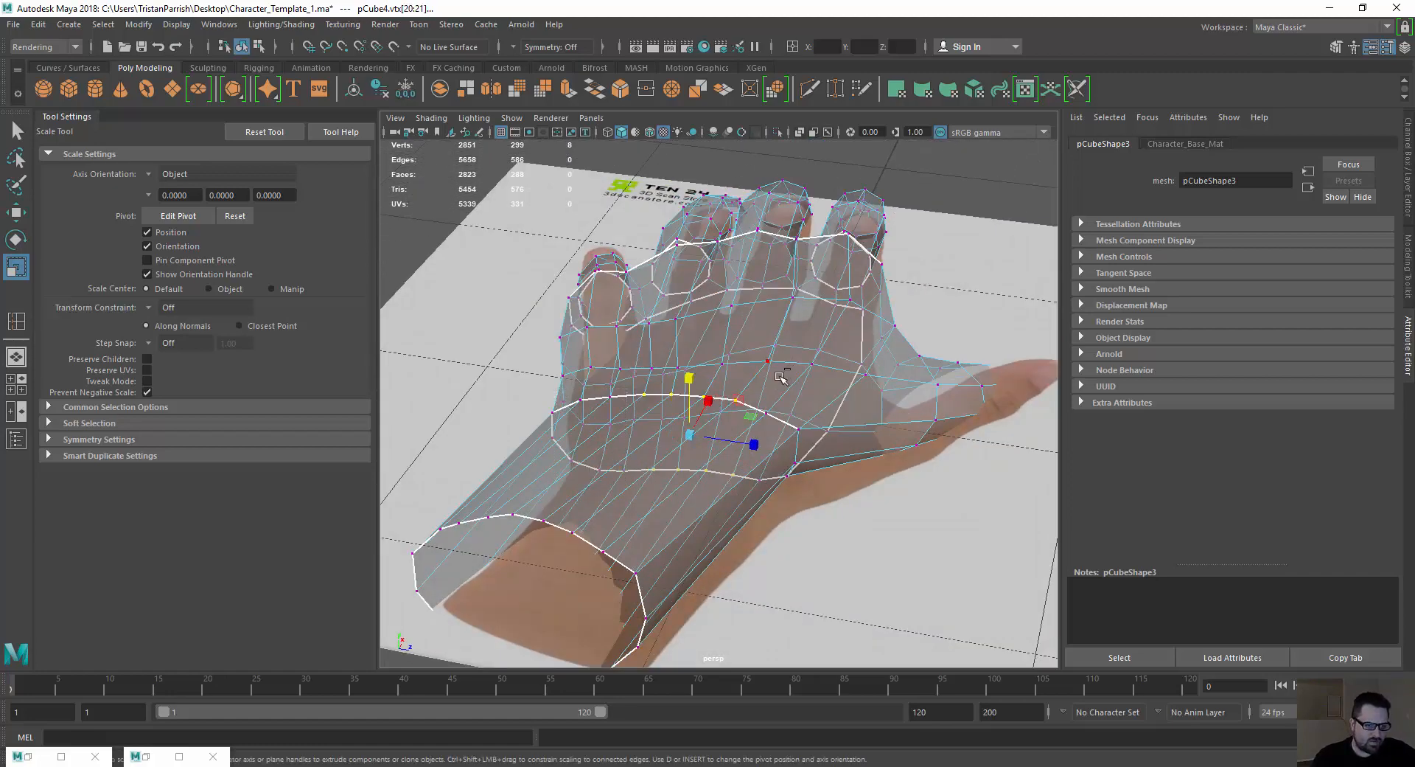
{"action": "left_click_drag", "start_coordinate": [668, 376], "coordinate": [671, 366]}
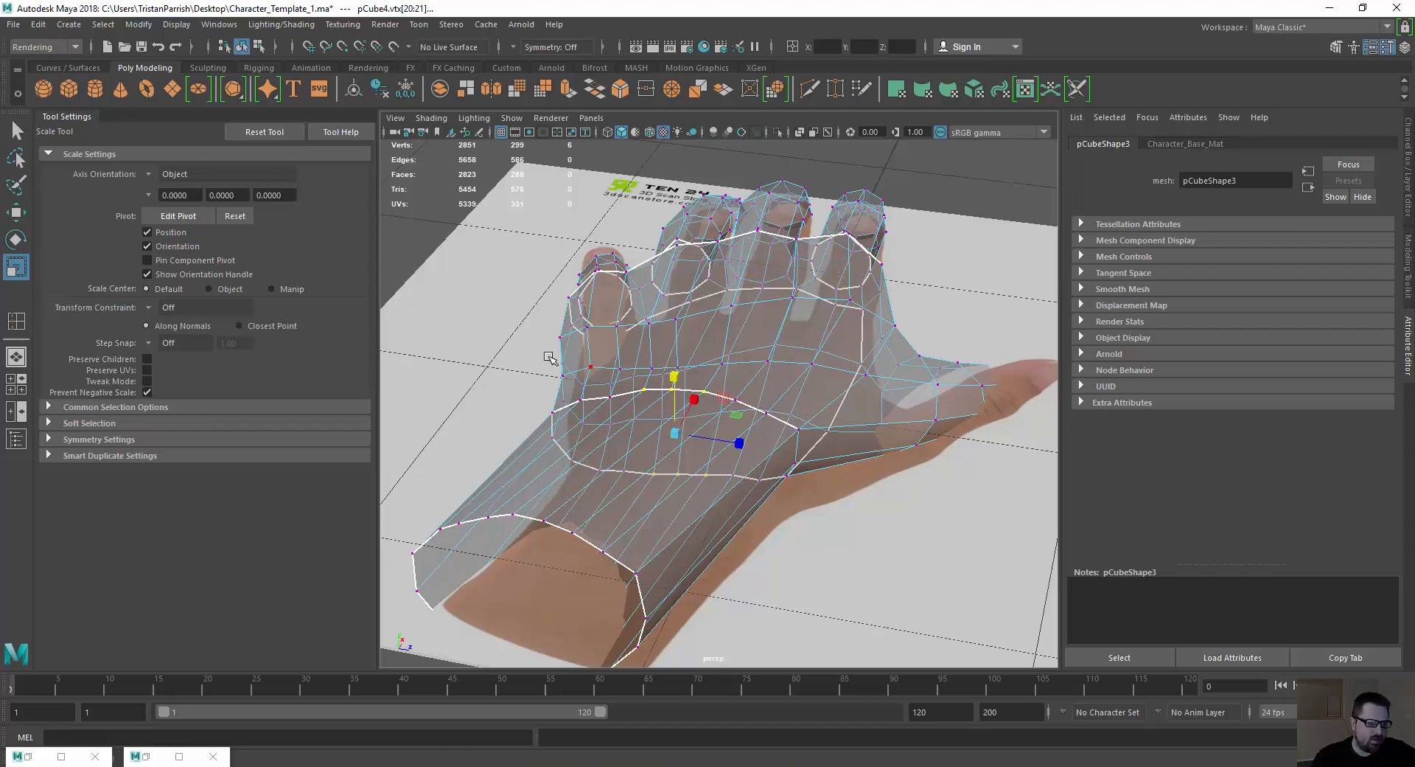
Select the next row of vertices across the back of the hand and raise it slightly with the Move tool.
{"action": "left_click_drag", "start_coordinate": [549, 357], "coordinate": [670, 358], "text": "alt"}
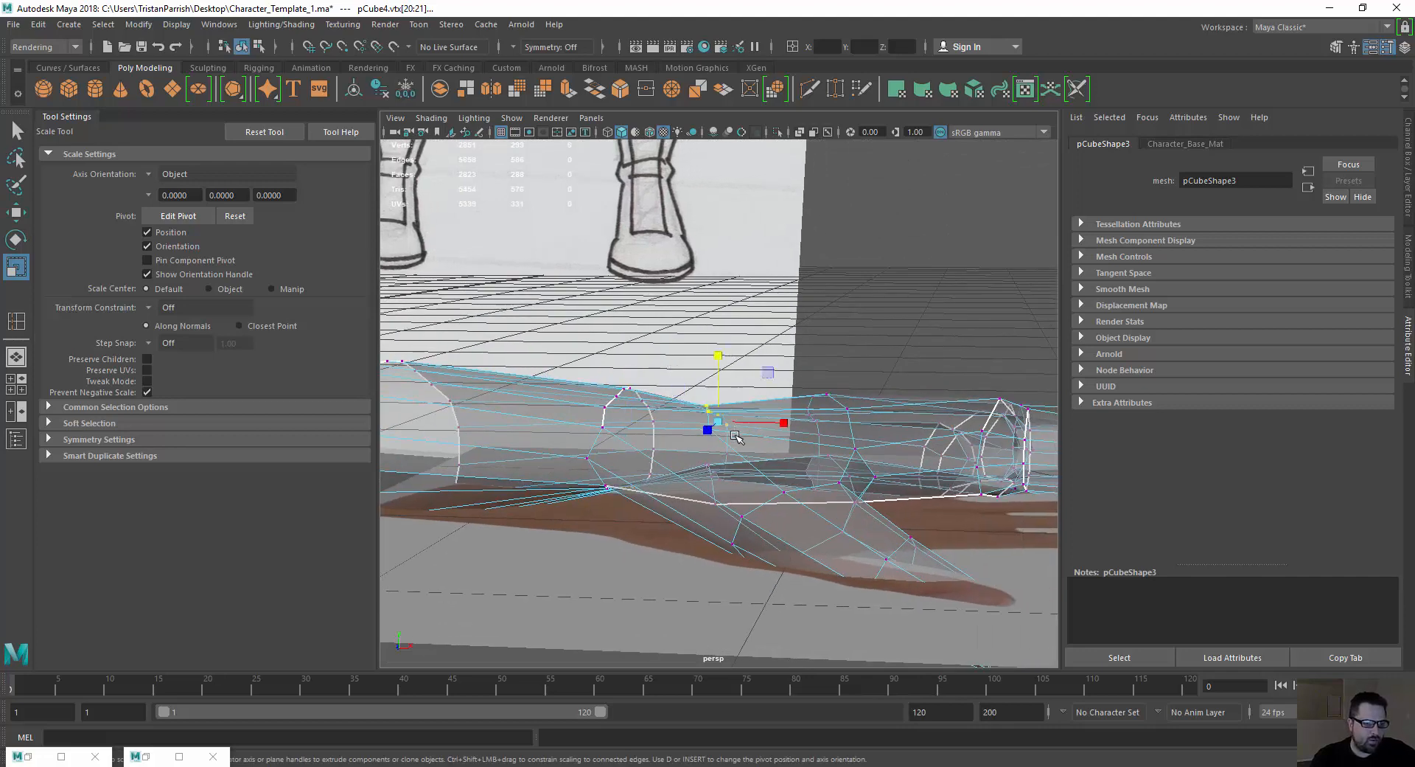
{"action": "key", "text": "w"}
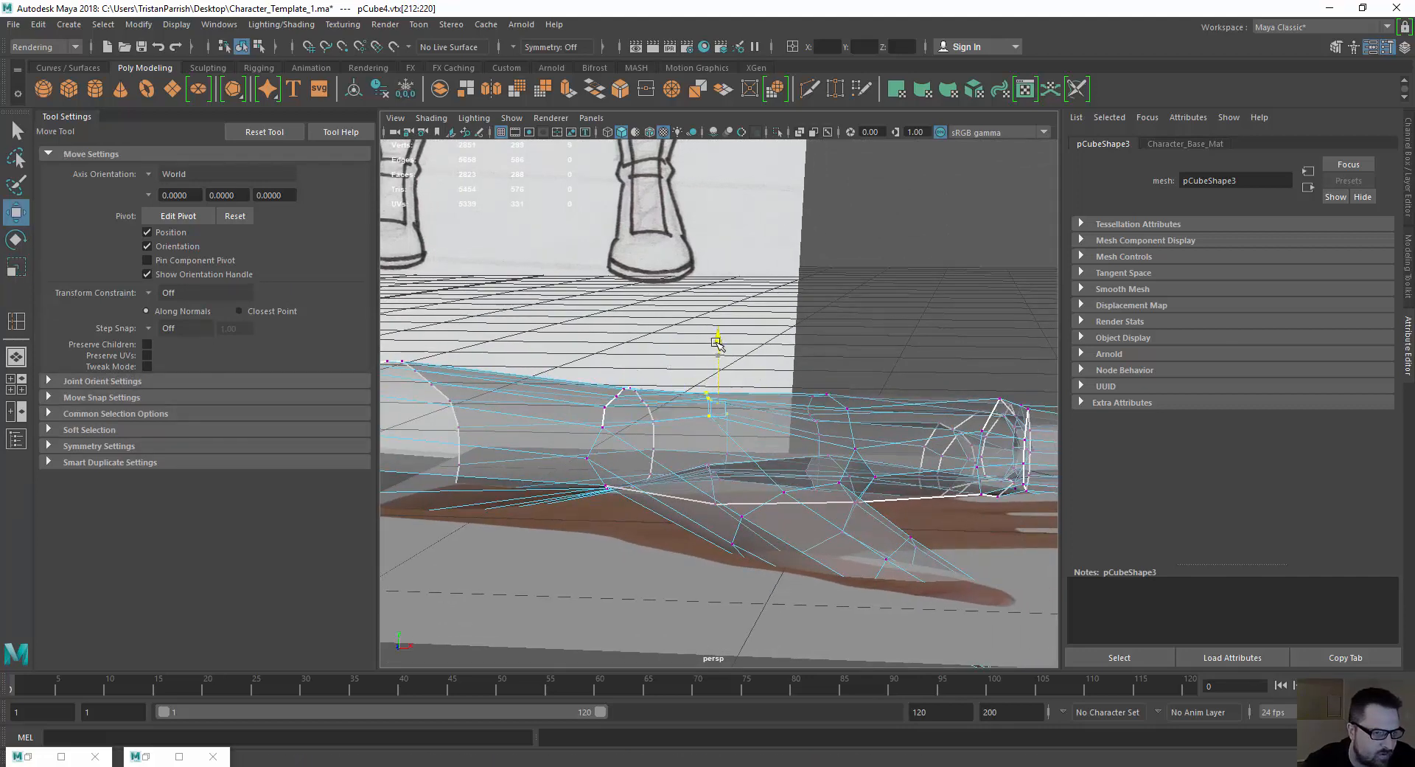
Examine the hand from above and compare its outline with the reference photo.
{"action": "middle_click_drag", "start_coordinate": [778, 348], "coordinate": [723, 319], "text": "alt"}
{"action": "left_click_drag", "start_coordinate": [723, 319], "coordinate": [780, 404], "text": "alt"}
{"action": "scroll", "coordinate": [714, 410], "scroll_direction": "down", "scroll_amount": 6}
{"action": "scroll", "coordinate": [796, 357], "scroll_direction": "down", "scroll_amount": 5}
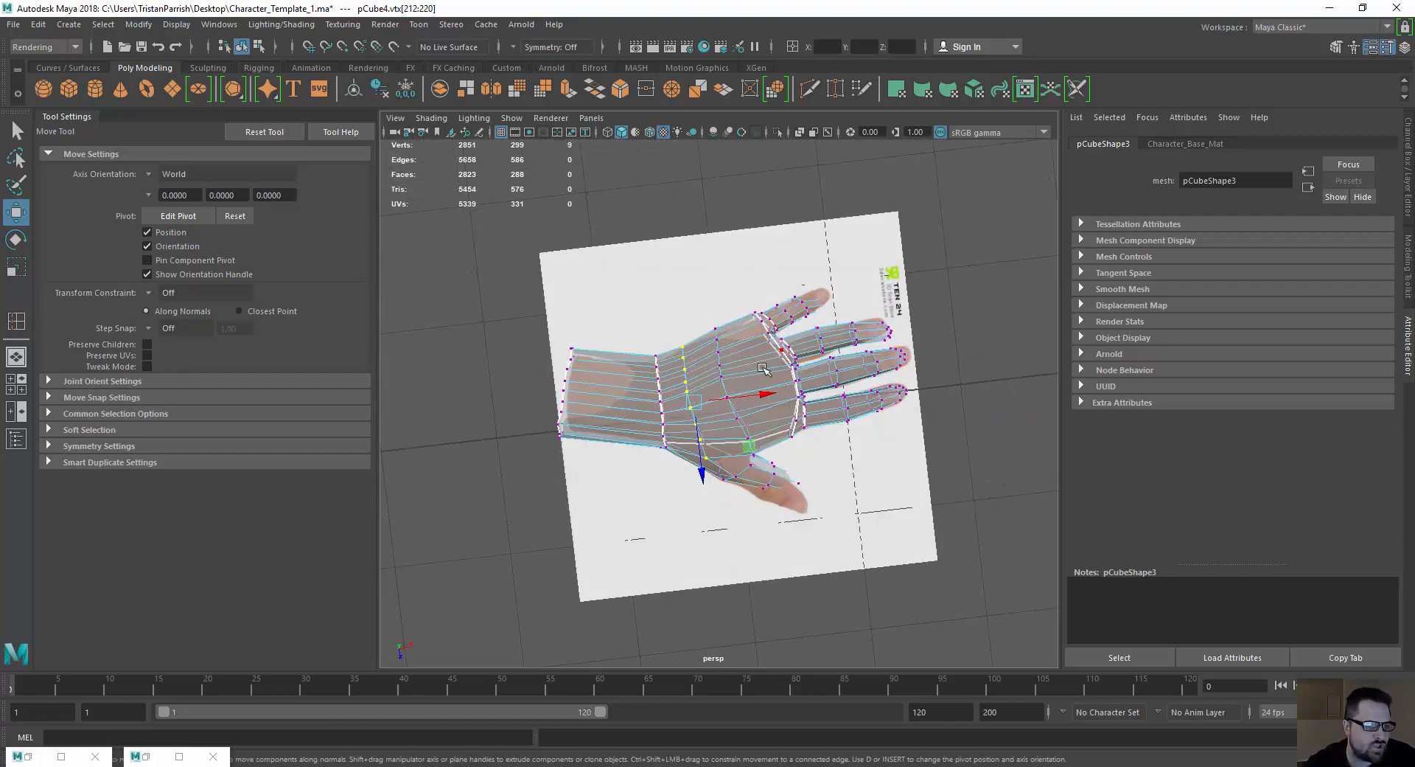
{"action": "scroll", "coordinate": [800, 354], "scroll_direction": "up", "scroll_amount": 6}
{"action": "middle_click_drag", "start_coordinate": [802, 352], "coordinate": [620, 335], "text": "alt"}
{"action": "left_click_drag", "start_coordinate": [621, 335], "coordinate": [545, 367], "text": "alt"}
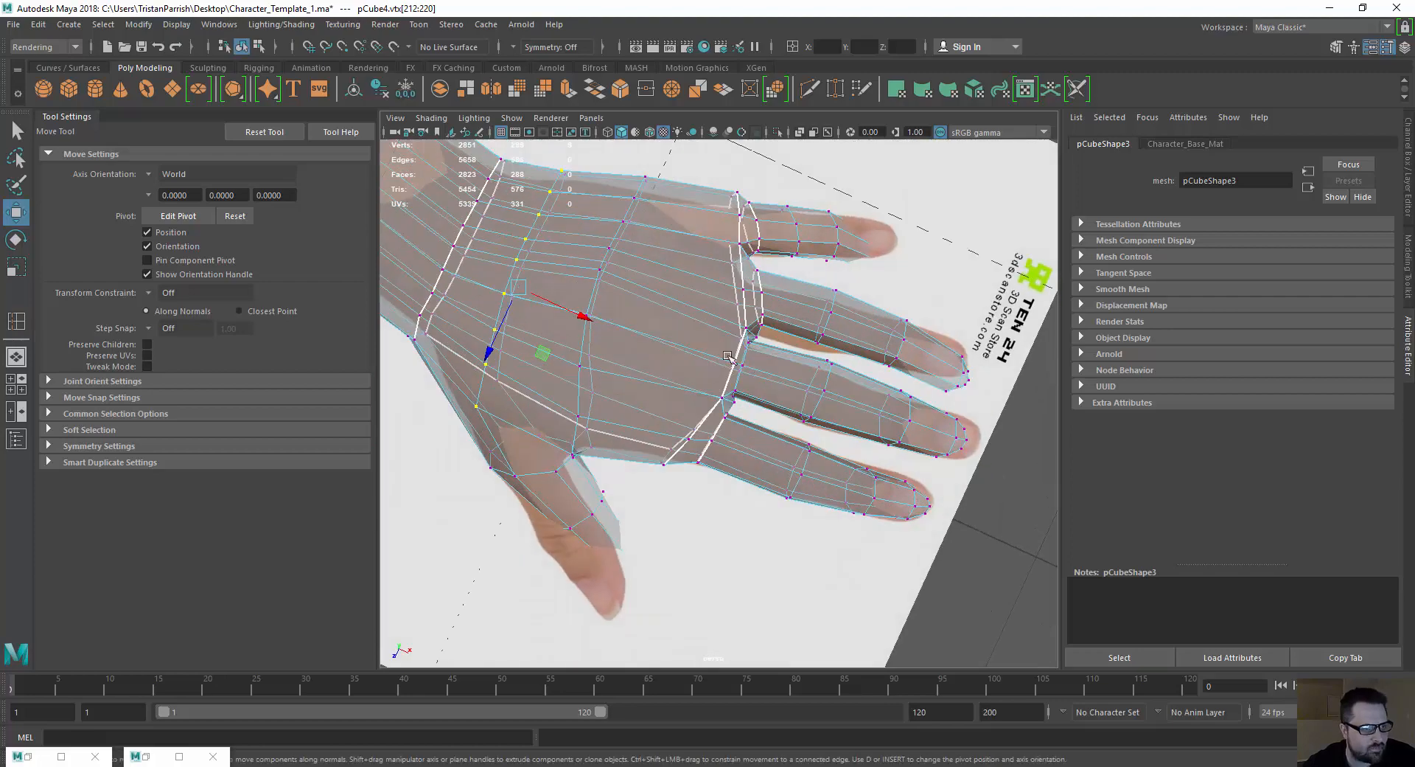
{"action": "middle_click_drag", "start_coordinate": [752, 382], "coordinate": [642, 343], "text": "alt"}
{"action": "left_click_drag", "start_coordinate": [641, 344], "coordinate": [602, 340], "text": "alt"}
{"action": "scroll", "coordinate": [601, 340], "scroll_direction": "down", "scroll_amount": 3}
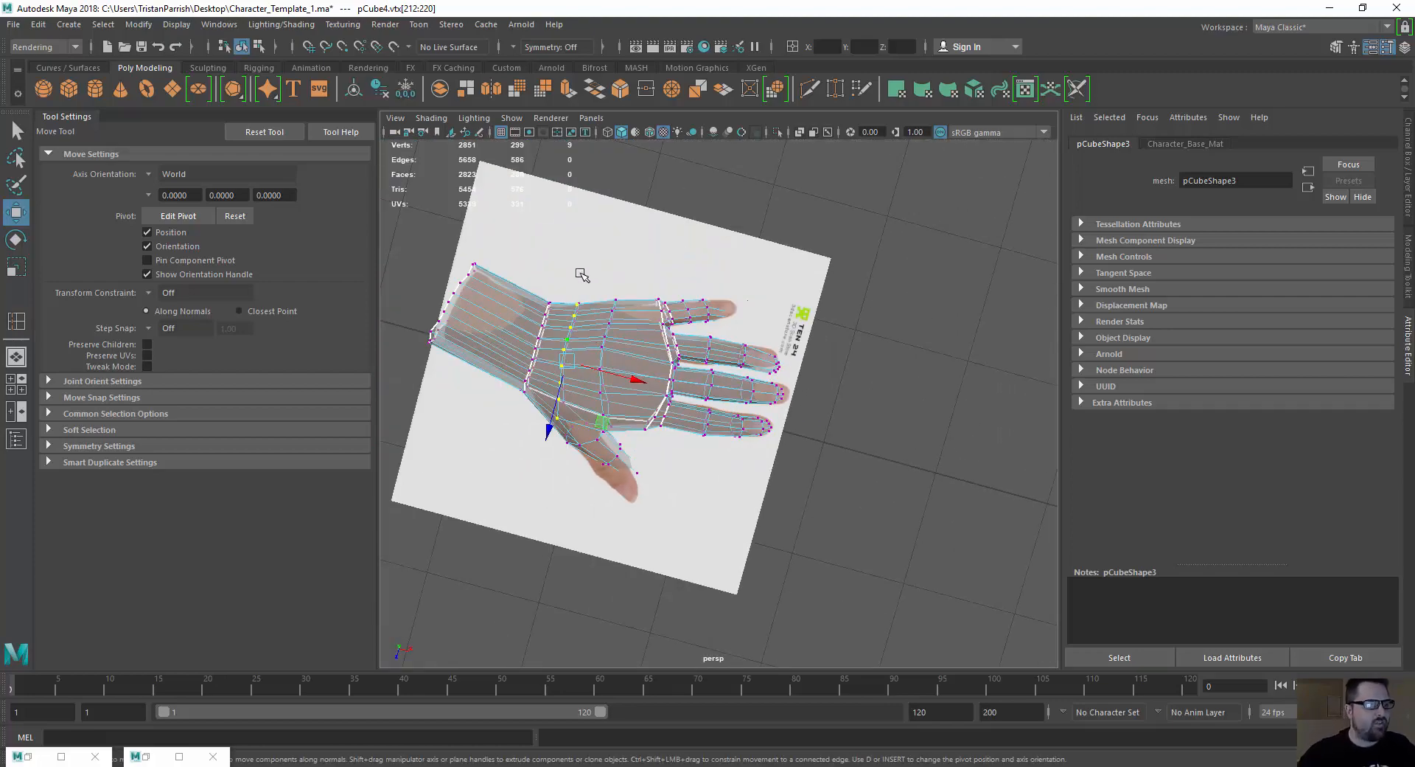
{"action": "left_click_drag", "start_coordinate": [582, 275], "coordinate": [605, 357], "text": "alt"}
Return to object selection with the hand selected and reduce the transparency of Character_Base_Mat to fully opaque.
{"action": "right_click_drag", "start_coordinate": [605, 357], "coordinate": [611, 400]}
{"action": "right_click_drag", "start_coordinate": [679, 338], "coordinate": [679, 337]}
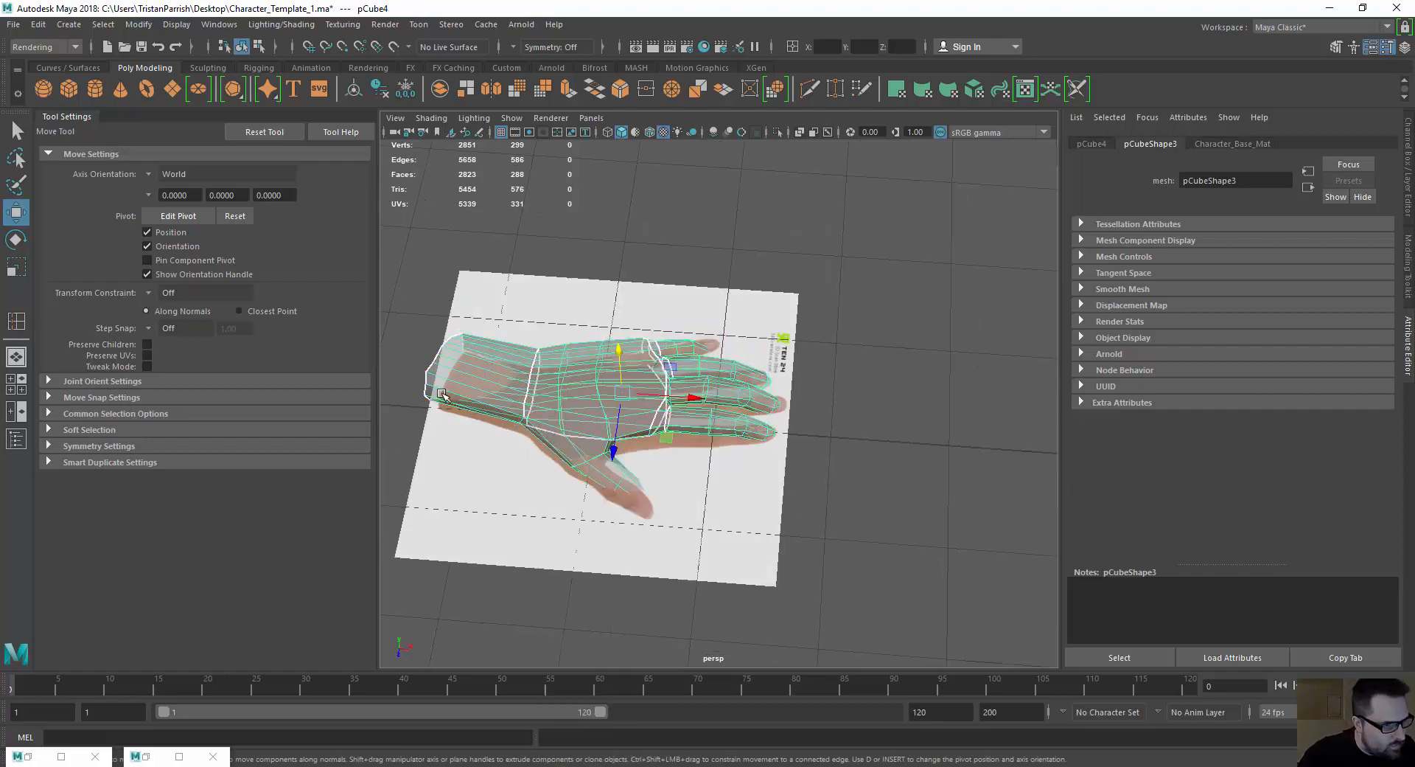
{"action": "left_click_drag", "start_coordinate": [551, 348], "coordinate": [615, 374], "text": "alt"}
{"action": "middle_click_drag", "start_coordinate": [615, 374], "coordinate": [682, 457], "text": "alt"}
{"action": "left_click_drag", "start_coordinate": [546, 420], "coordinate": [700, 361], "text": "alt"}
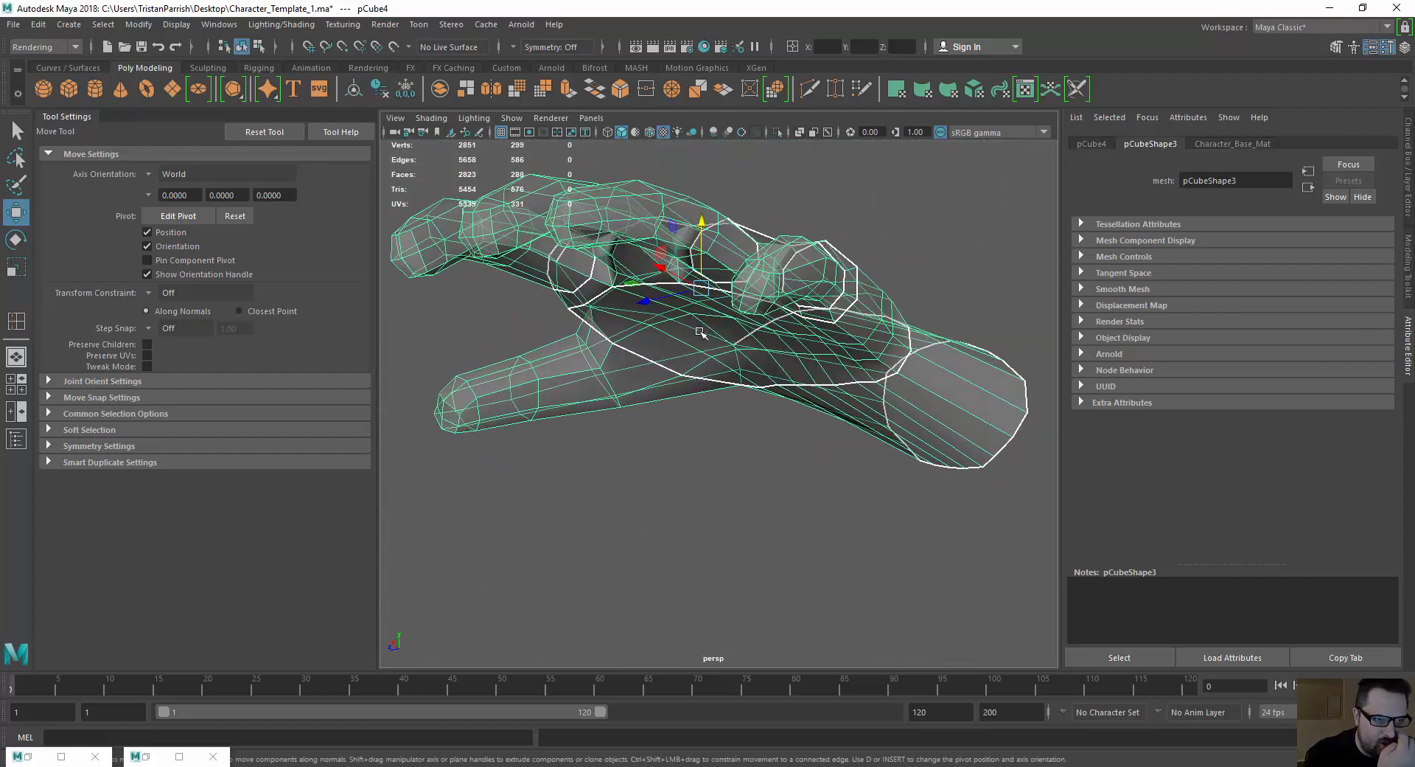
{"action": "left_click", "coordinate": [1231, 146]}
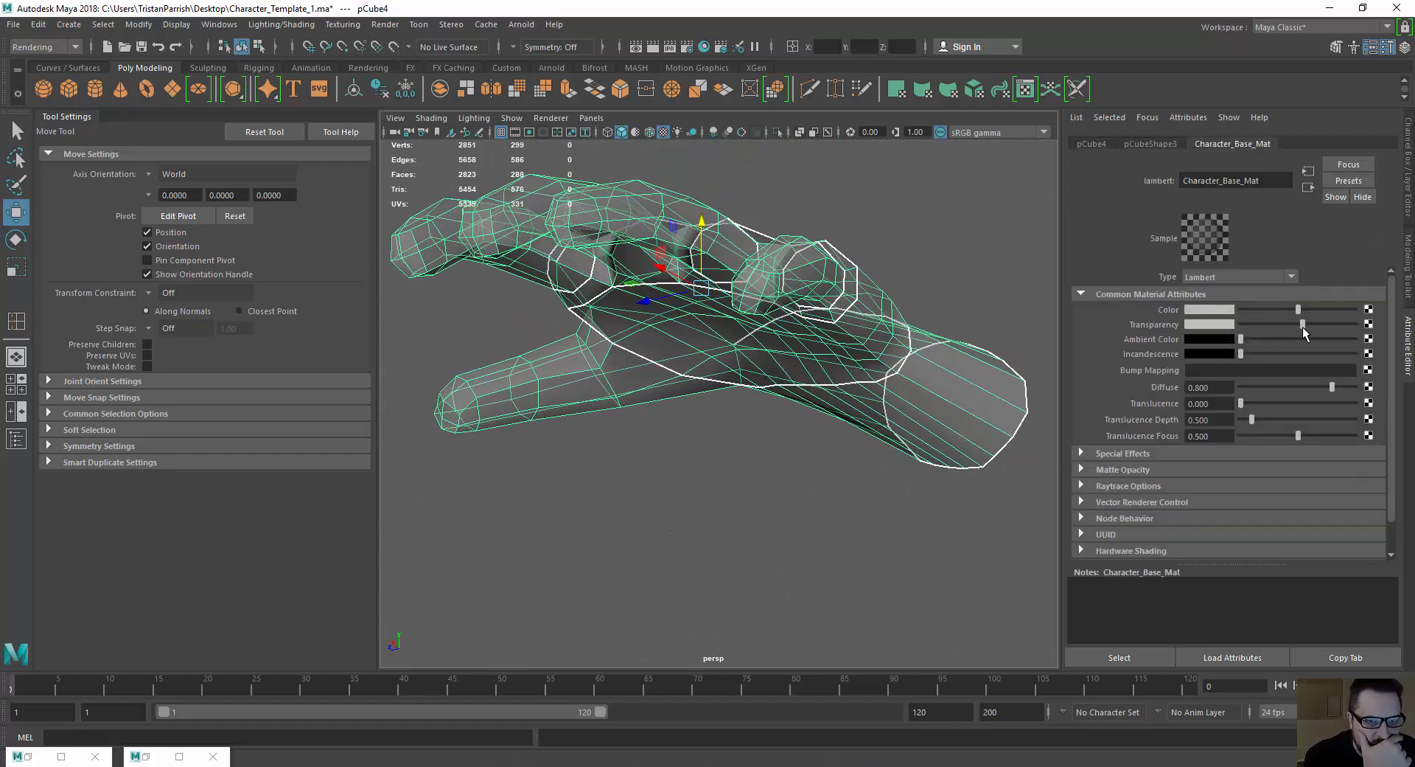
{"action": "left_click_drag", "start_coordinate": [1302, 324], "coordinate": [1164, 331]}
Select the palm vertex near the thumb base, enable Soft Select and pull the area downward to form the thumb pad.
{"action": "left_click_drag", "start_coordinate": [611, 365], "coordinate": [739, 385], "text": "alt"}
{"action": "mouse_move", "coordinate": [740, 357]}
{"action": "right_mouse_down"}
{"action": "mouse_move", "coordinate": [714, 352]}
{"action": "mouse_move", "coordinate": [723, 372]}
{"action": "right_mouse_up"}
{"action": "left_click", "coordinate": [752, 364]}
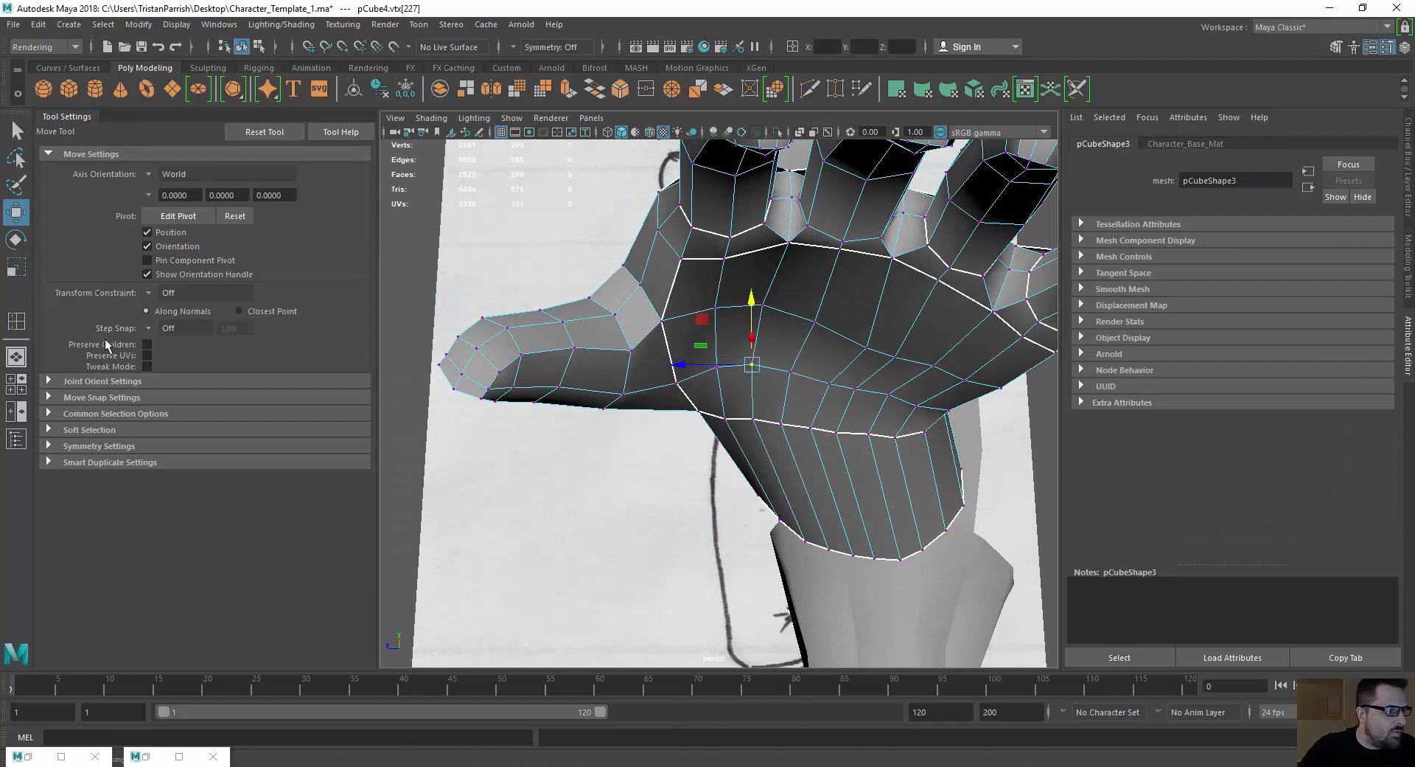
{"action": "left_click", "coordinate": [111, 431]}
{"action": "left_click", "coordinate": [147, 448]}
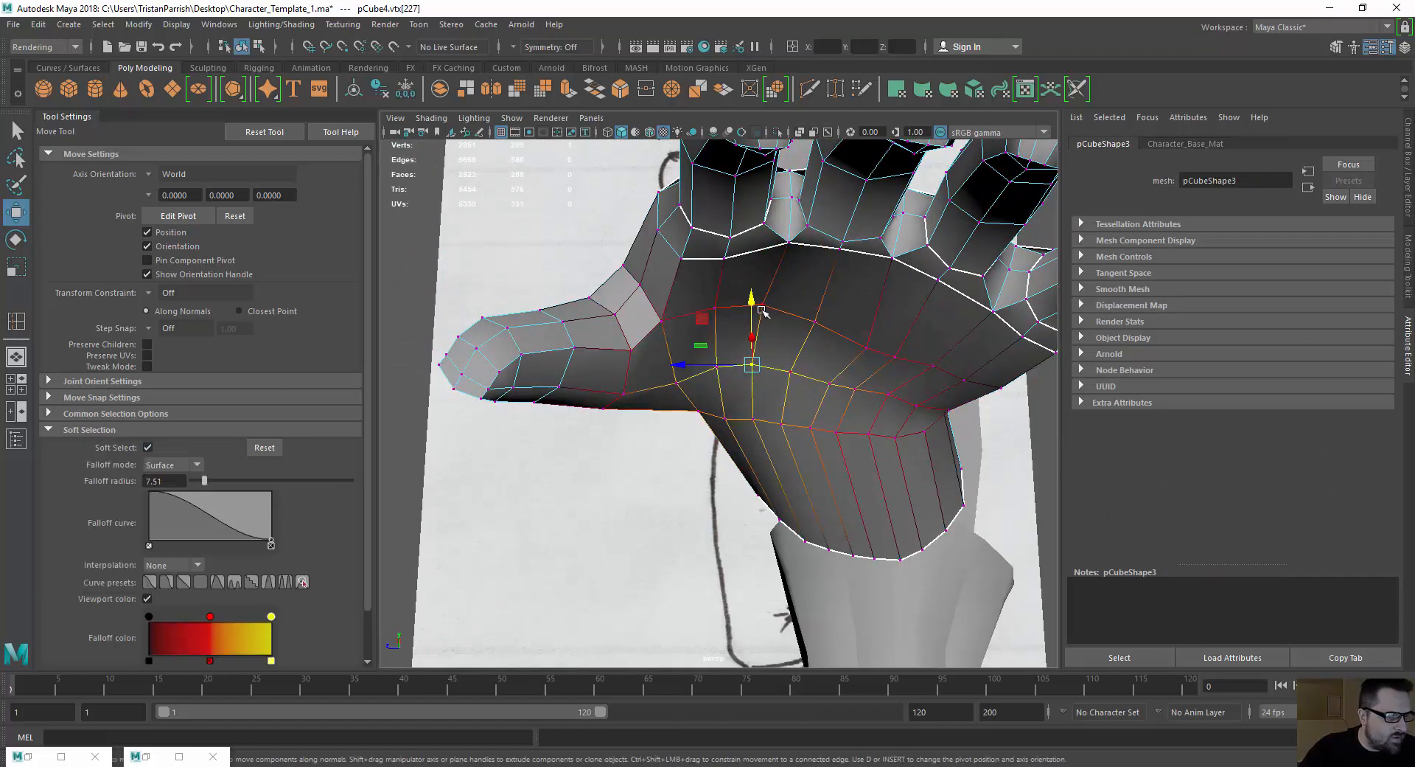
{"action": "left_click_drag", "start_coordinate": [762, 310], "coordinate": [755, 333]}
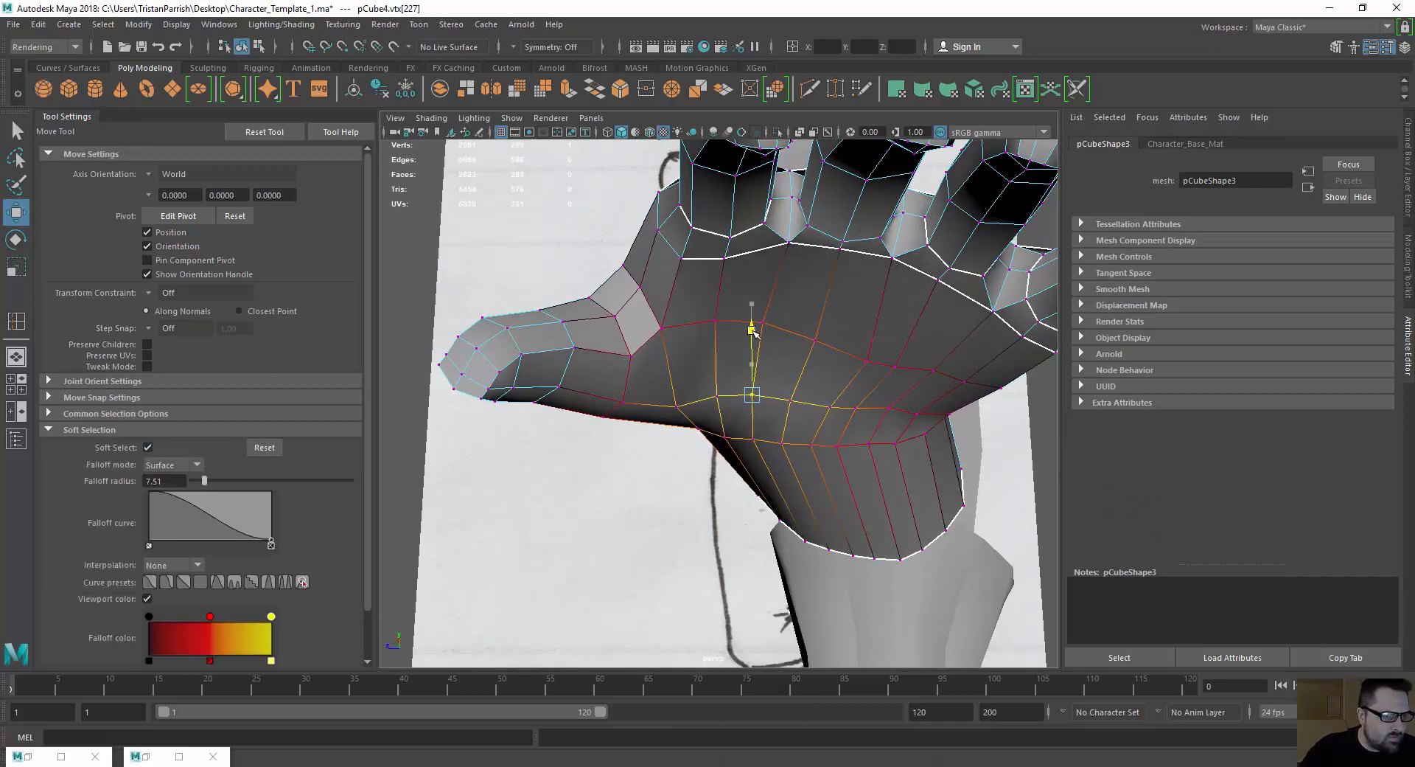
Reduce the soft selection falloff radius to 1.88 and raise the vertex in the middle of the lower palm.
{"action": "left_click", "coordinate": [889, 408]}
{"action": "left_click_drag", "start_coordinate": [889, 407], "coordinate": [741, 381], "text": "alt"}
{"action": "left_click_drag", "start_coordinate": [206, 482], "coordinate": [195, 481]}
{"action": "left_click", "coordinate": [780, 400]}
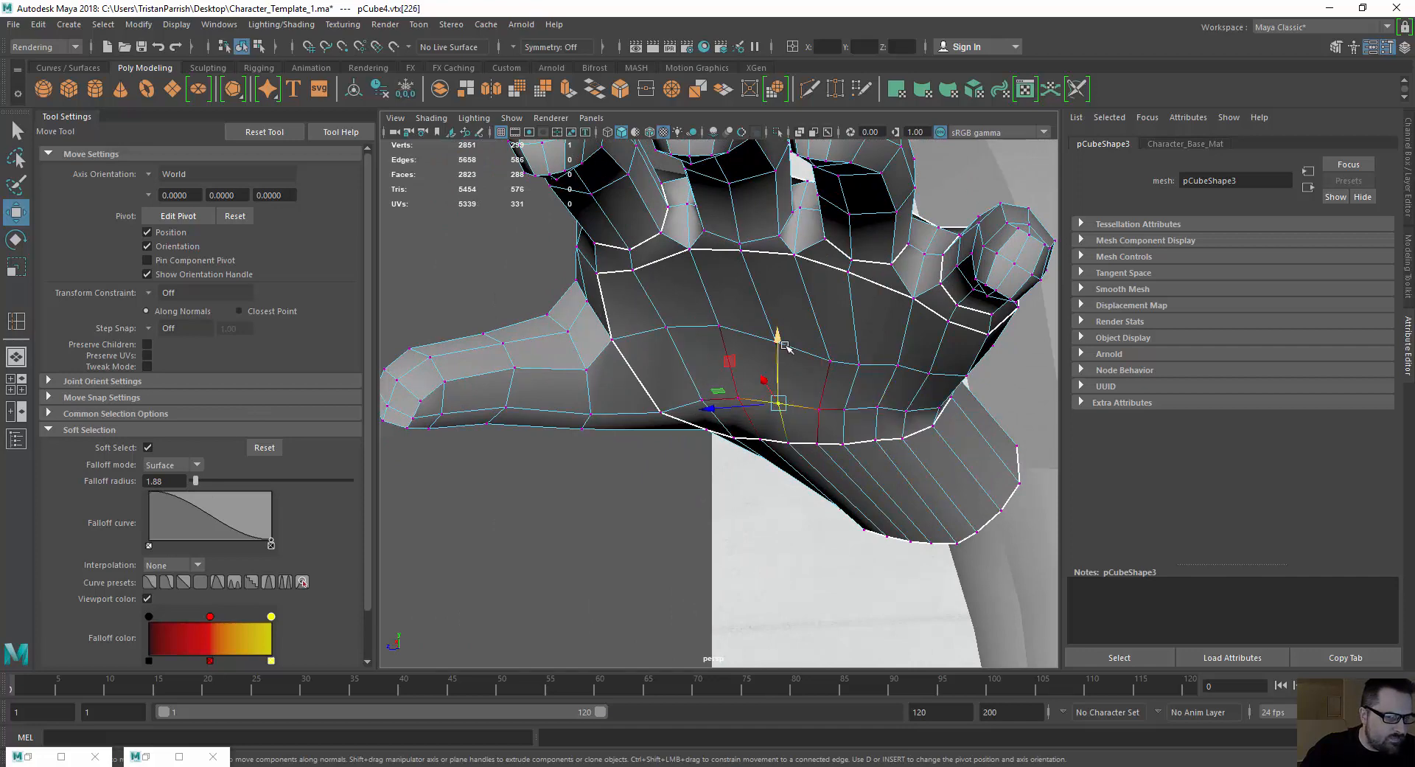
{"action": "left_click_drag", "start_coordinate": [783, 344], "coordinate": [783, 328]}
Select the lower palm vertex towards the little-finger side and shift it slightly towards the wrist.
{"action": "left_click", "coordinate": [823, 404]}
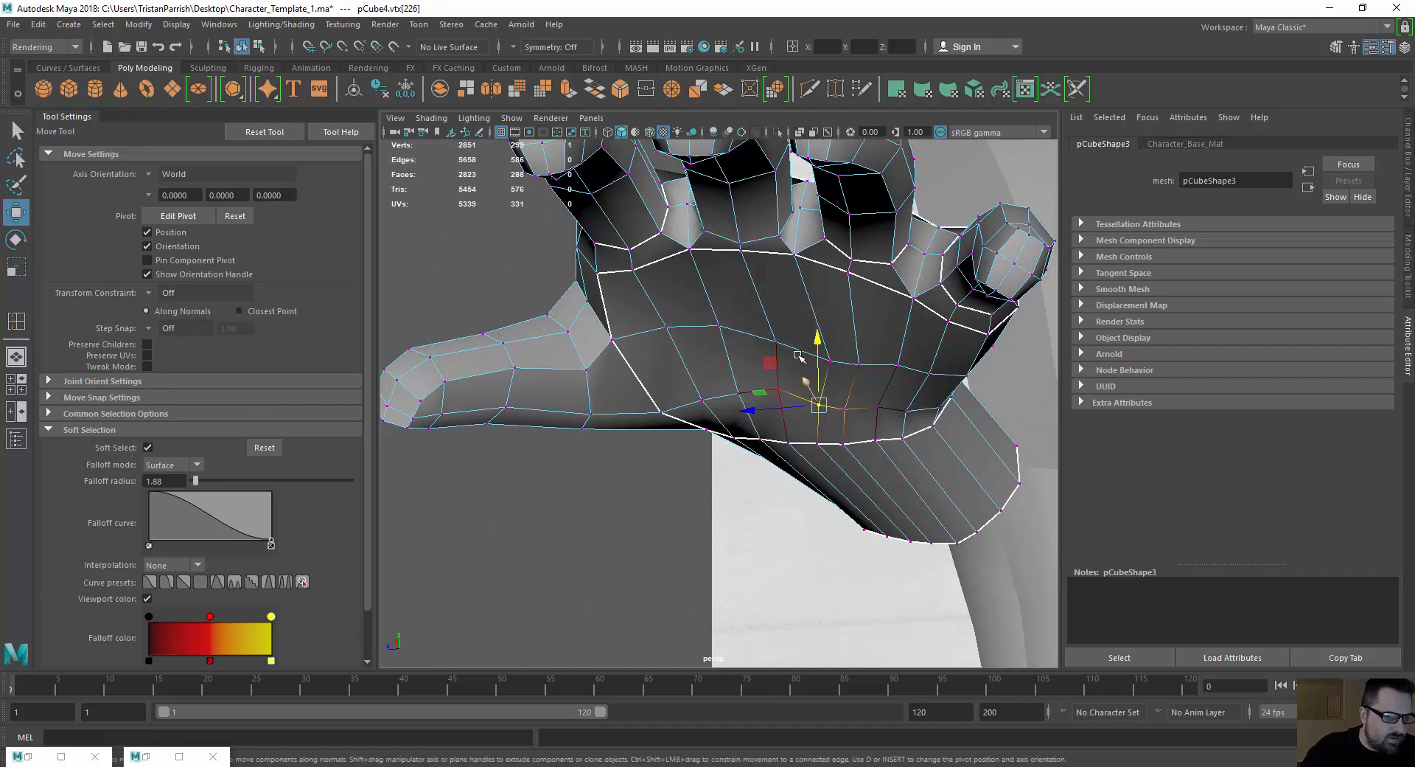
{"action": "left_click", "coordinate": [875, 404]}
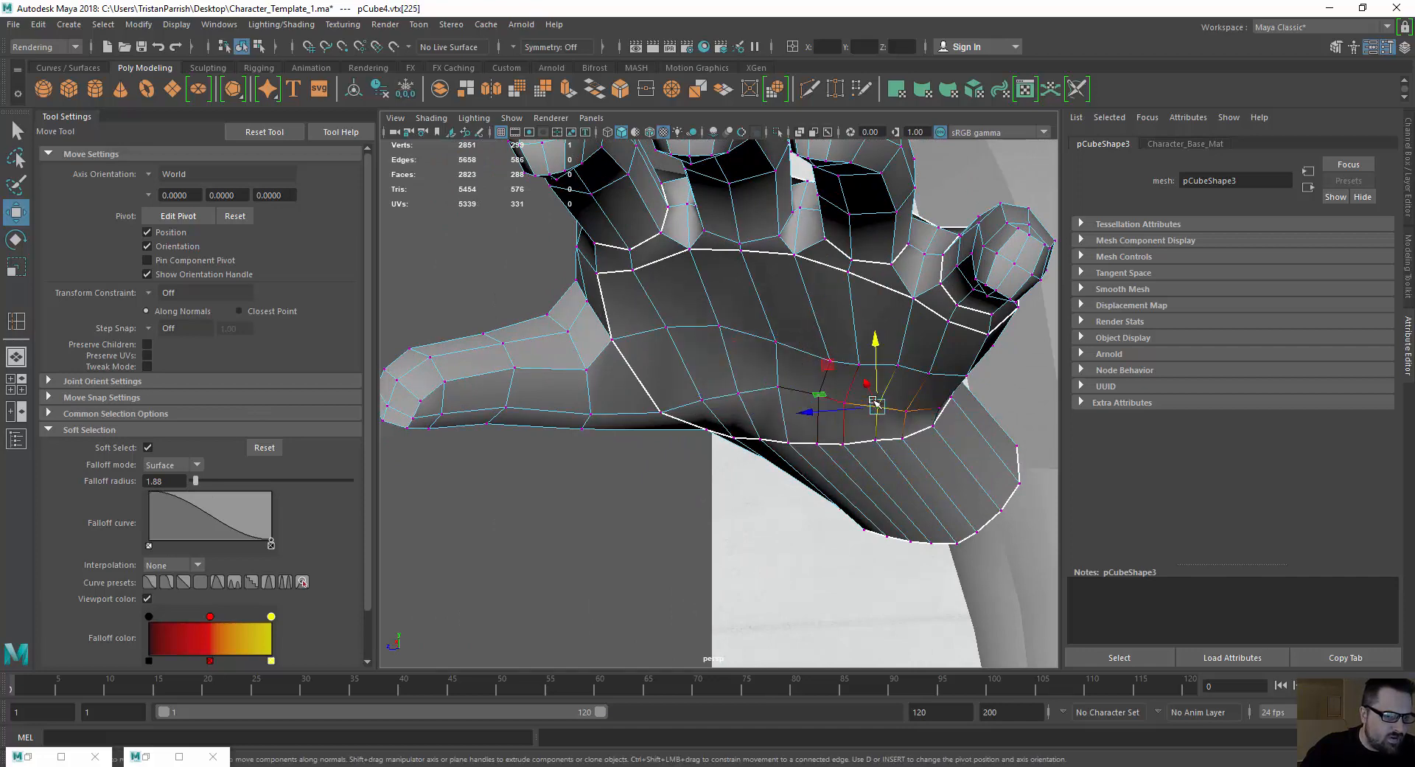
{"action": "left_click_drag", "start_coordinate": [867, 379], "coordinate": [867, 388]}
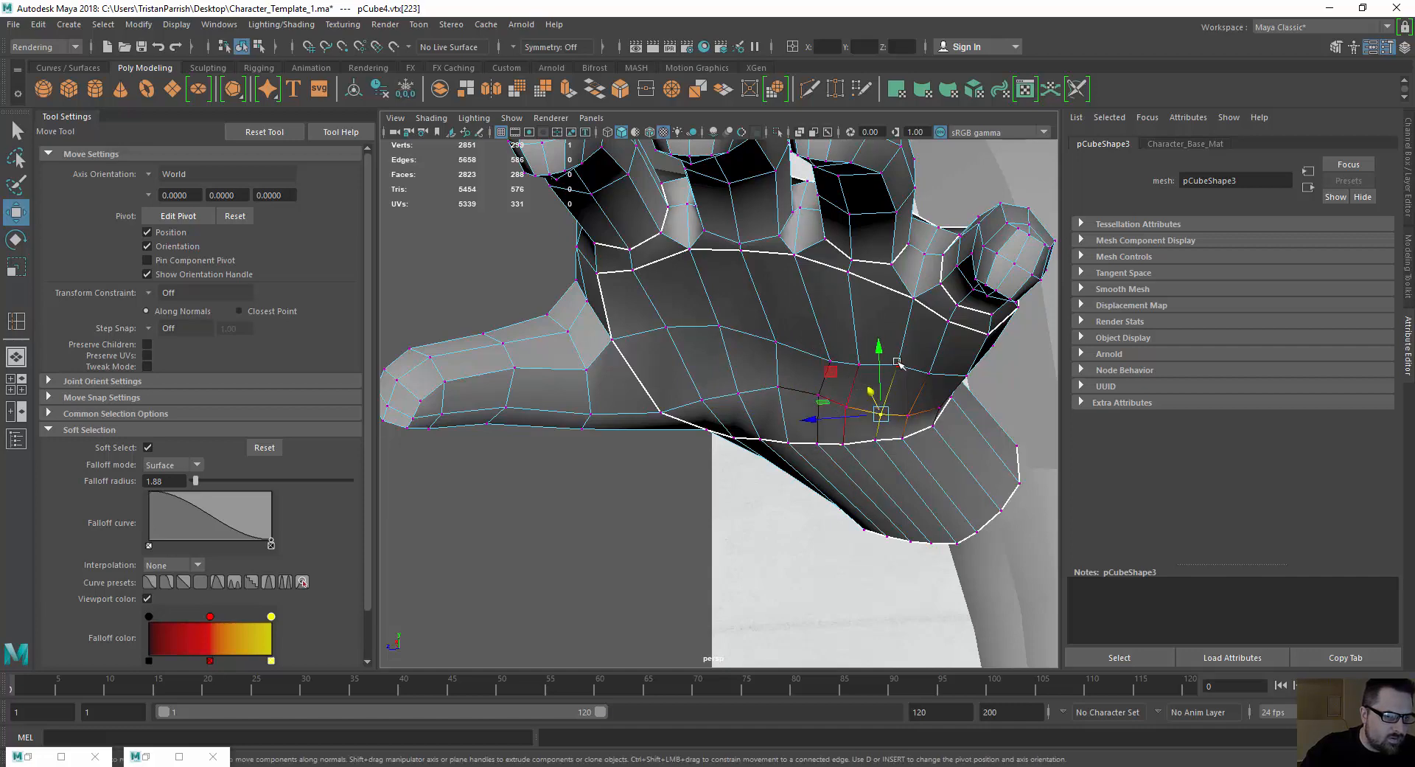
Increase the soft selection falloff radius to 4.23 and adjust the height of the vertices across the middle of the palm.
{"action": "left_click", "coordinate": [858, 363]}
{"action": "left_click_drag", "start_coordinate": [744, 317], "coordinate": [769, 303], "text": "alt"}
{"action": "left_click", "coordinate": [869, 339]}
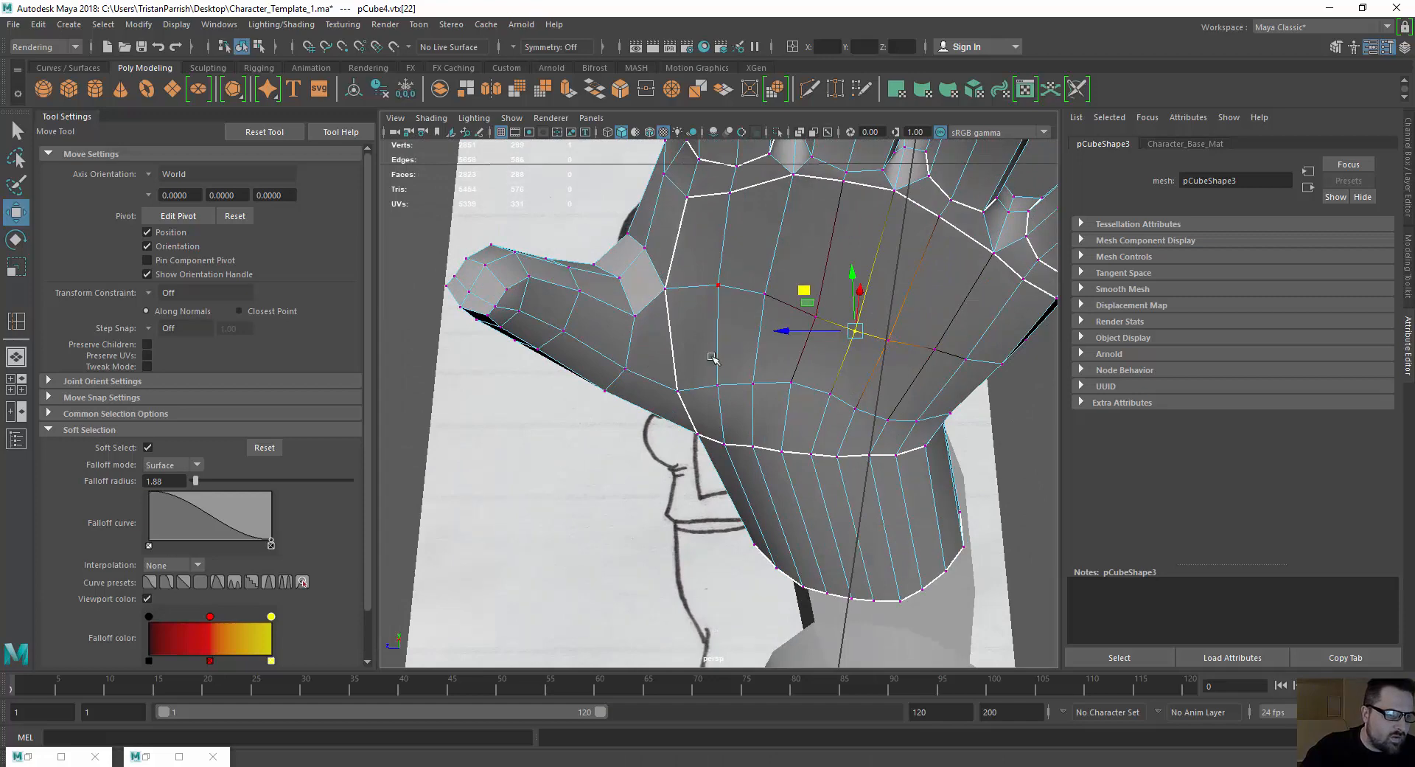
{"action": "left_click_drag", "start_coordinate": [738, 385], "coordinate": [751, 410], "text": "alt"}
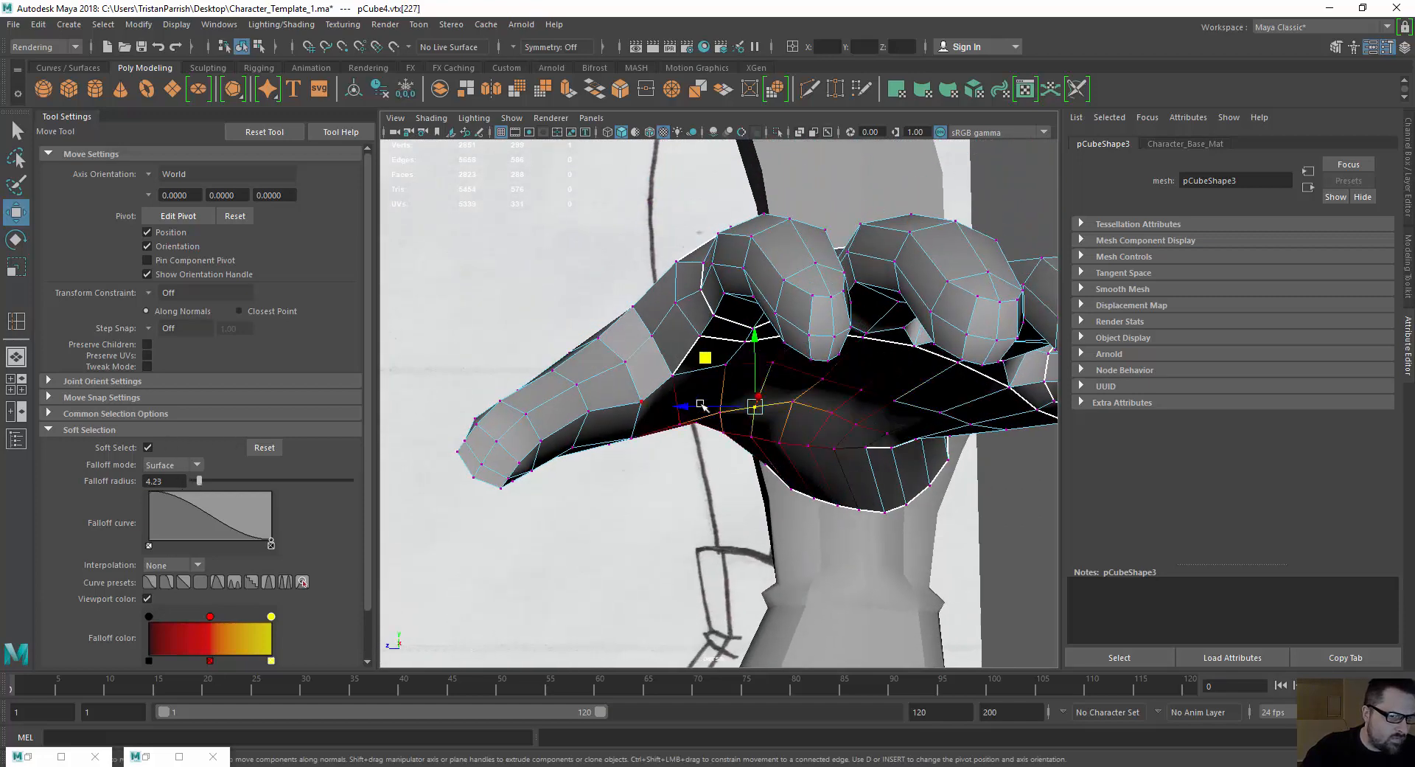
{"action": "left_click_drag", "start_coordinate": [757, 344], "coordinate": [894, 411]}
{"action": "left_click", "coordinate": [884, 411]}
{"action": "mouse_move", "coordinate": [881, 349]}
{"action": "left_mouse_down"}
{"action": "mouse_move", "coordinate": [678, 310]}
{"action": "mouse_move", "coordinate": [536, 309]}
{"action": "mouse_move", "coordinate": [693, 355]}
{"action": "mouse_move", "coordinate": [660, 382]}
{"action": "mouse_move", "coordinate": [800, 428]}
{"action": "mouse_move", "coordinate": [723, 442]}
{"action": "mouse_move", "coordinate": [683, 389]}
{"action": "mouse_move", "coordinate": [711, 367]}
{"action": "mouse_move", "coordinate": [708, 345]}
{"action": "mouse_move", "coordinate": [834, 327]}
{"action": "mouse_move", "coordinate": [656, 383]}
{"action": "mouse_move", "coordinate": [673, 389]}
{"action": "mouse_move", "coordinate": [691, 244]}
{"action": "left_mouse_up"}
Rotate the soft-selected vertices of the four fingers downward, lower them into a relaxed bend and return to object selection.
{"action": "right_click", "coordinate": [679, 376]}
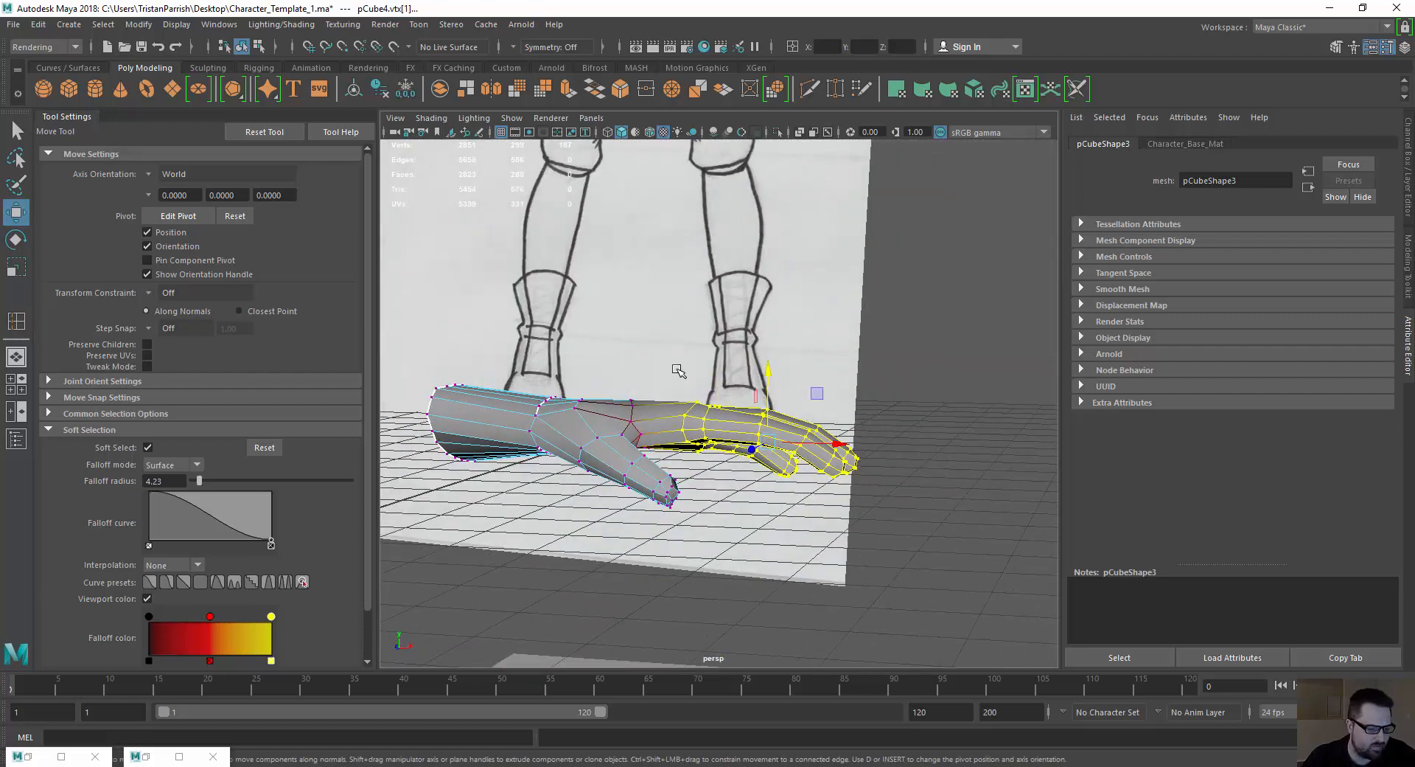
{"action": "key", "text": "e"}
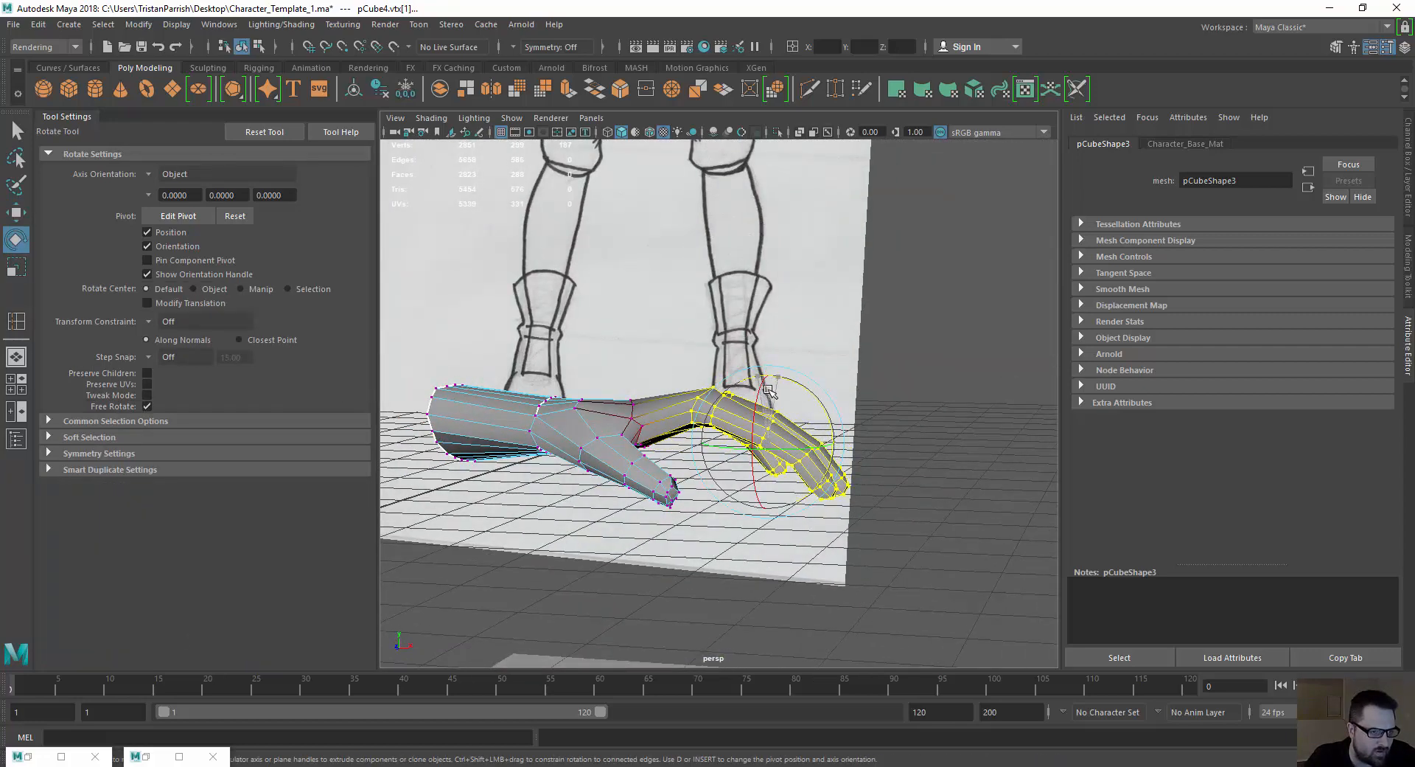
{"action": "key", "text": "w"}
{"action": "left_click_drag", "start_coordinate": [771, 374], "coordinate": [767, 408]}
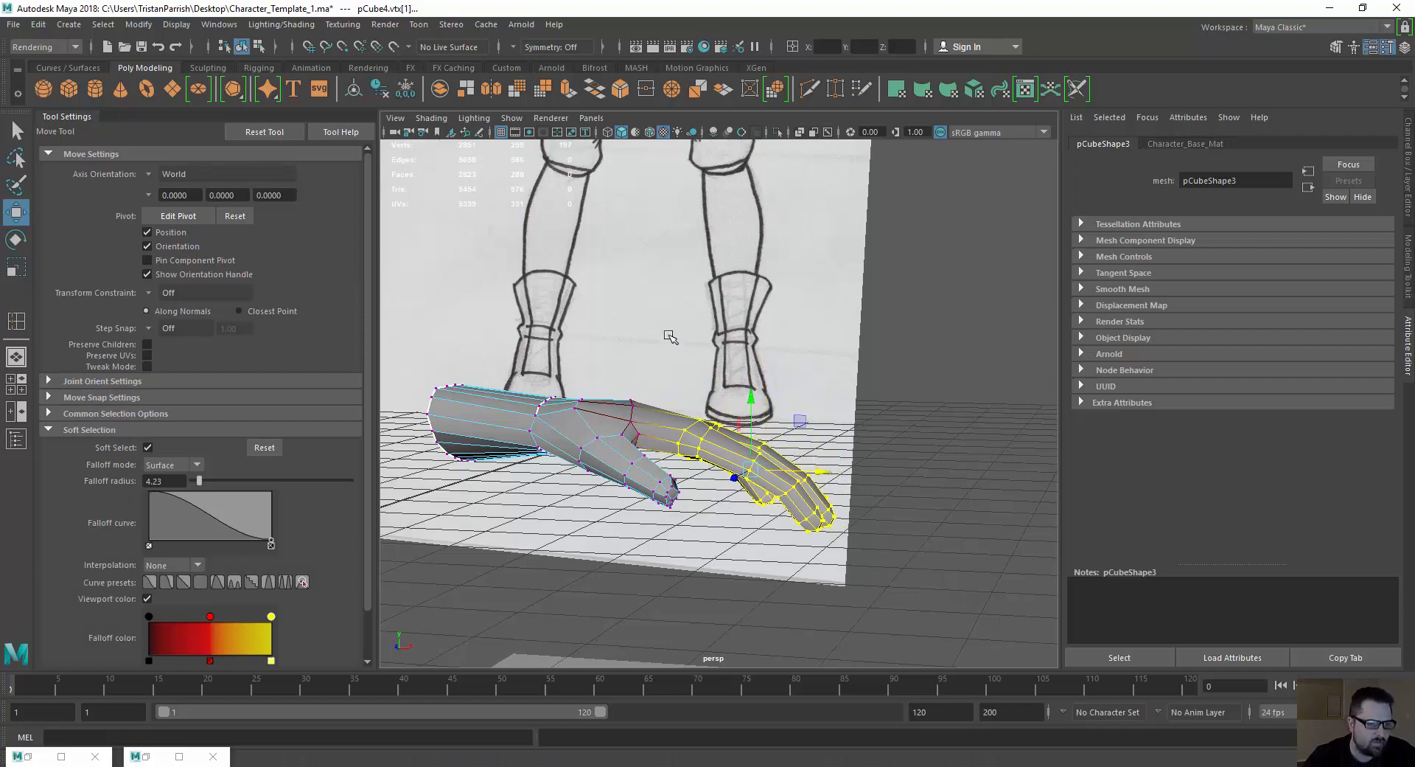
{"action": "left_click_drag", "start_coordinate": [671, 337], "coordinate": [757, 306], "text": "alt"}
{"action": "left_click", "coordinate": [733, 363]}
{"action": "scroll", "coordinate": [697, 343], "scroll_direction": "down", "scroll_amount": 4}
{"action": "right_click_drag", "start_coordinate": [765, 298], "coordinate": [800, 271]}
{"action": "left_click", "coordinate": [539, 412]}
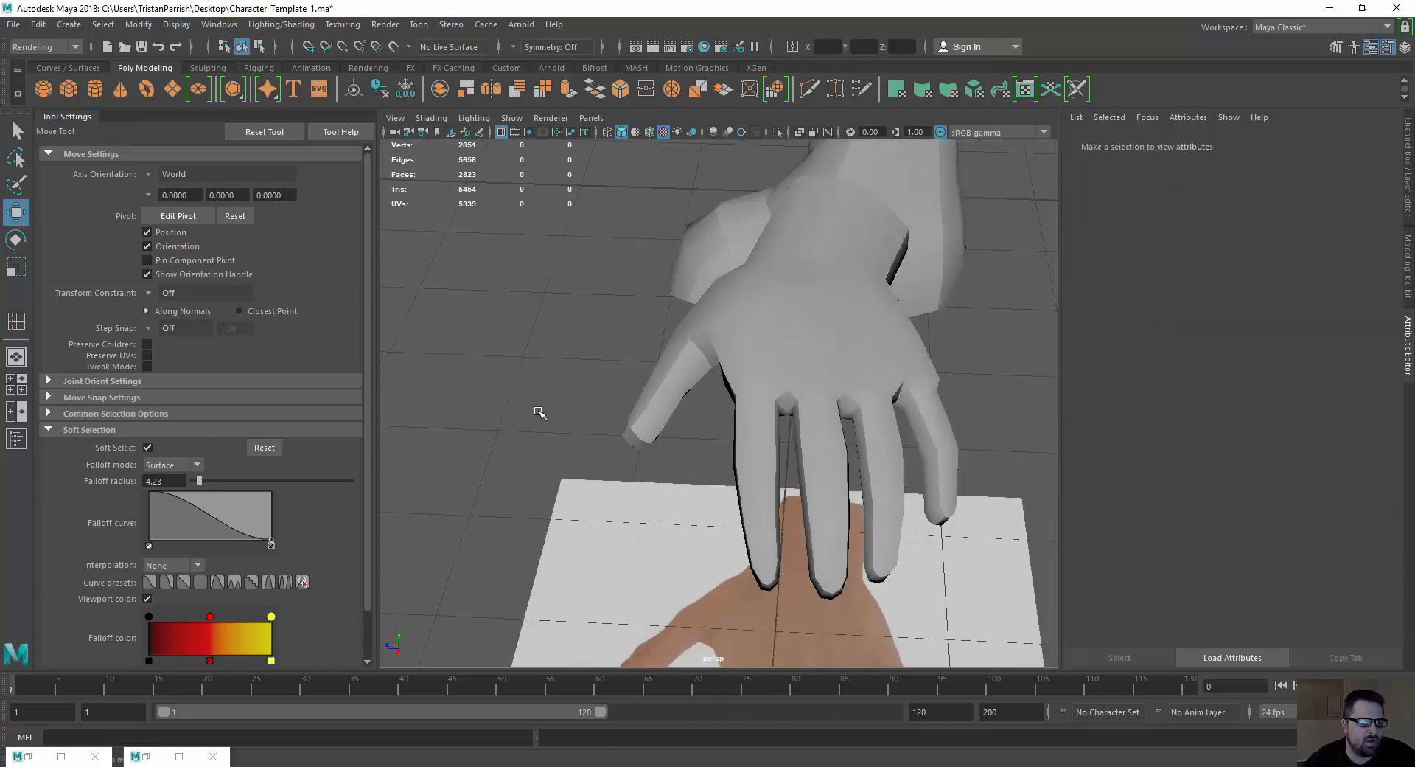
Select the hand, switch to the Modeling menu set and start the Offset Edge Loop tool.
{"action": "left_click_drag", "start_coordinate": [652, 388], "coordinate": [715, 409], "text": "alt"}
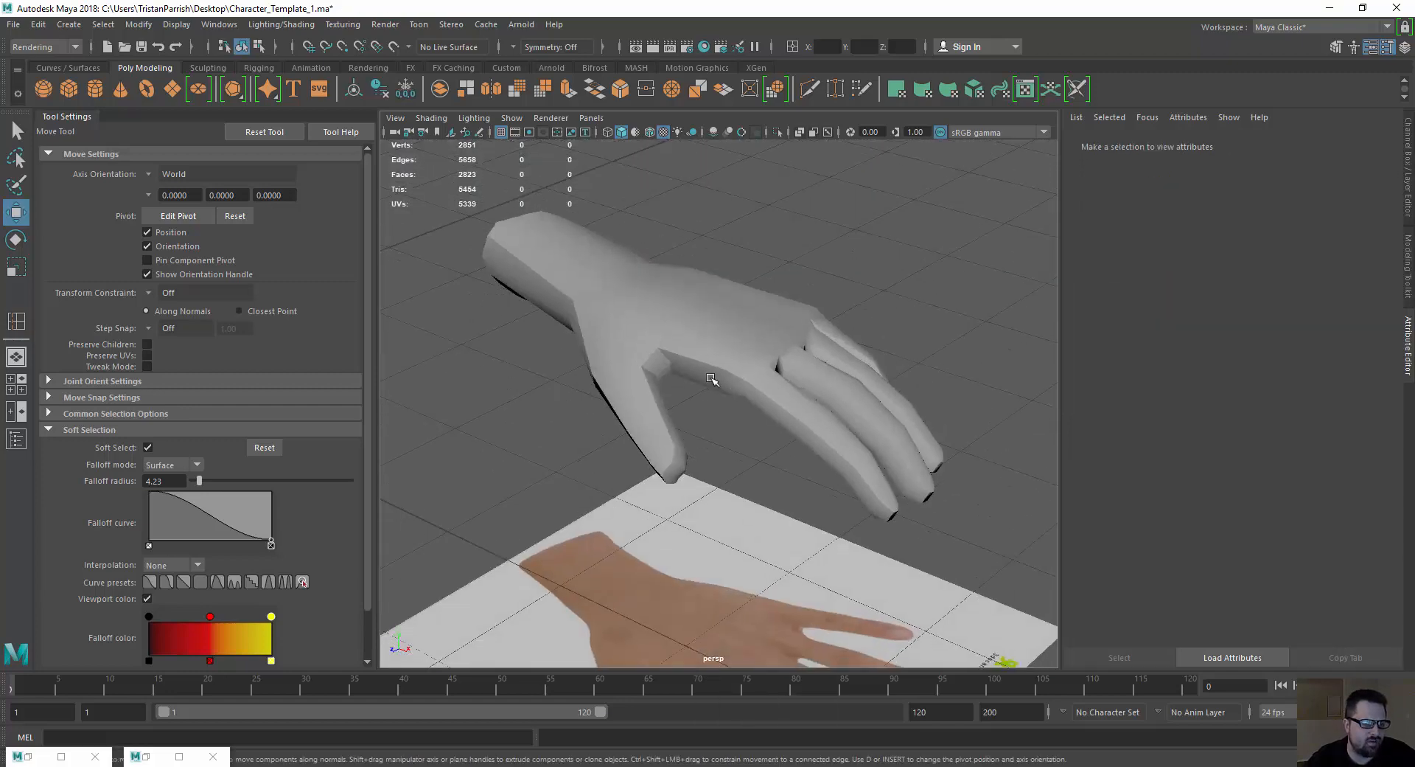
{"action": "left_click", "coordinate": [714, 380]}
{"action": "scroll", "coordinate": [767, 409], "scroll_direction": "up", "scroll_amount": 4}
{"action": "middle_click_drag", "start_coordinate": [768, 409], "coordinate": [643, 405], "text": "alt"}
{"action": "left_click", "coordinate": [293, 25]}
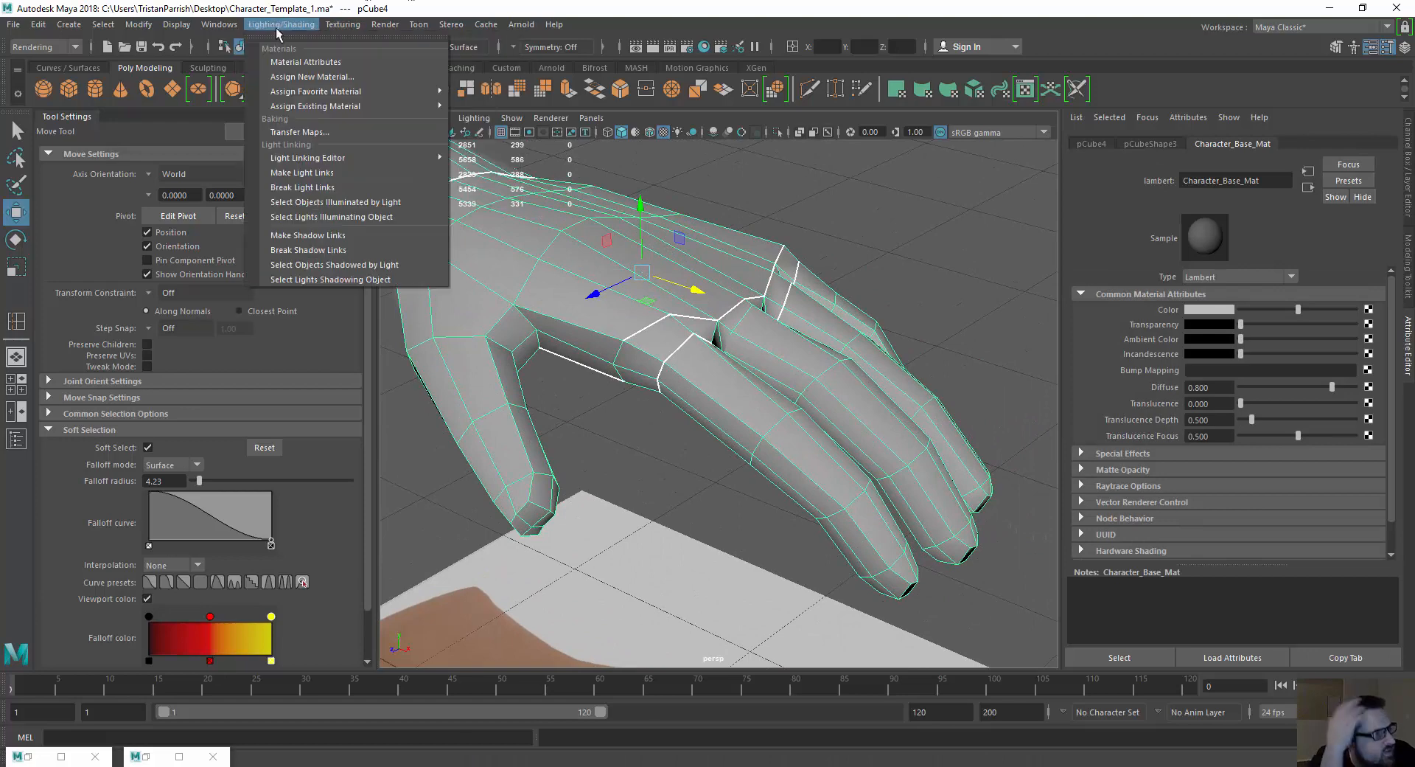
{"action": "left_click", "coordinate": [288, 25]}
{"action": "left_click", "coordinate": [37, 47]}
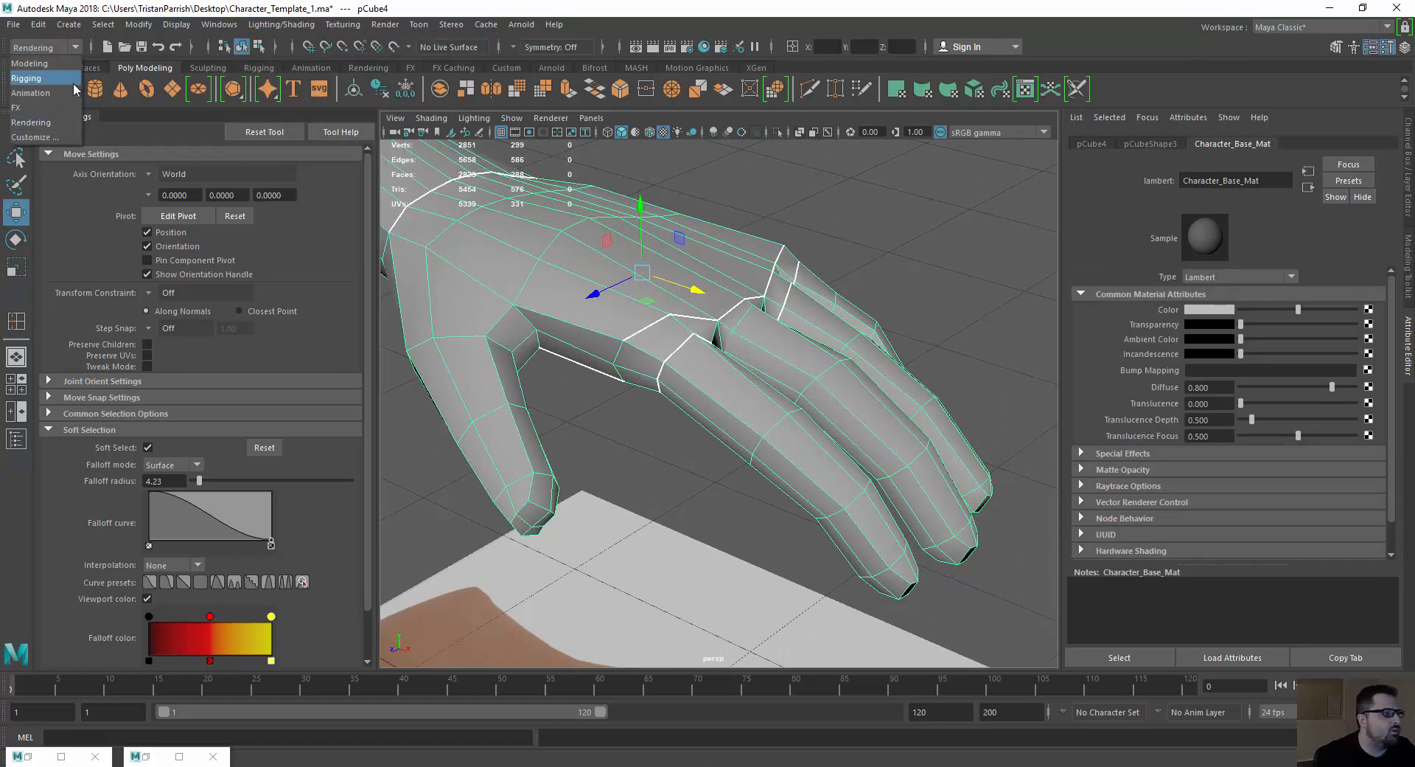
{"action": "left_click", "coordinate": [31, 63]}
{"action": "left_click", "coordinate": [355, 25]}
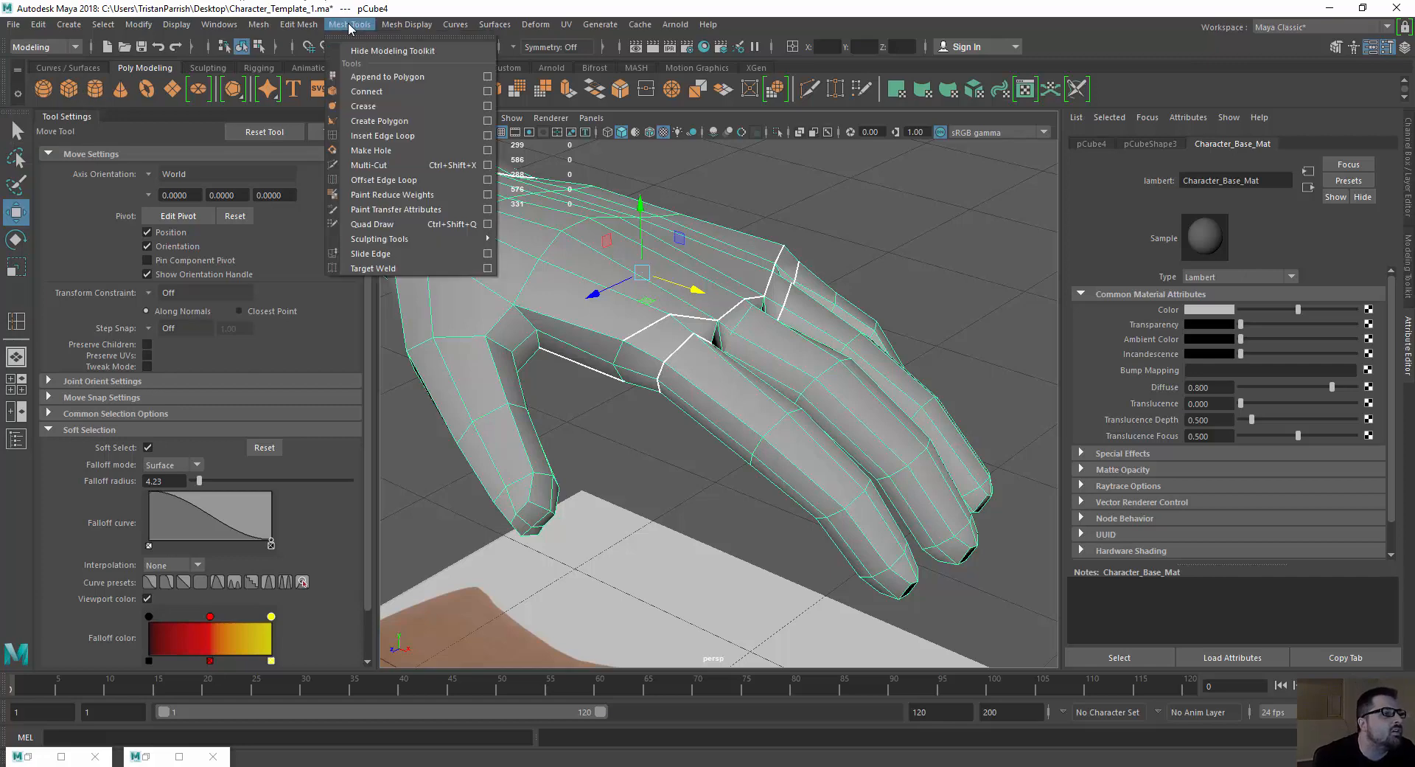
{"action": "left_click", "coordinate": [398, 192]}
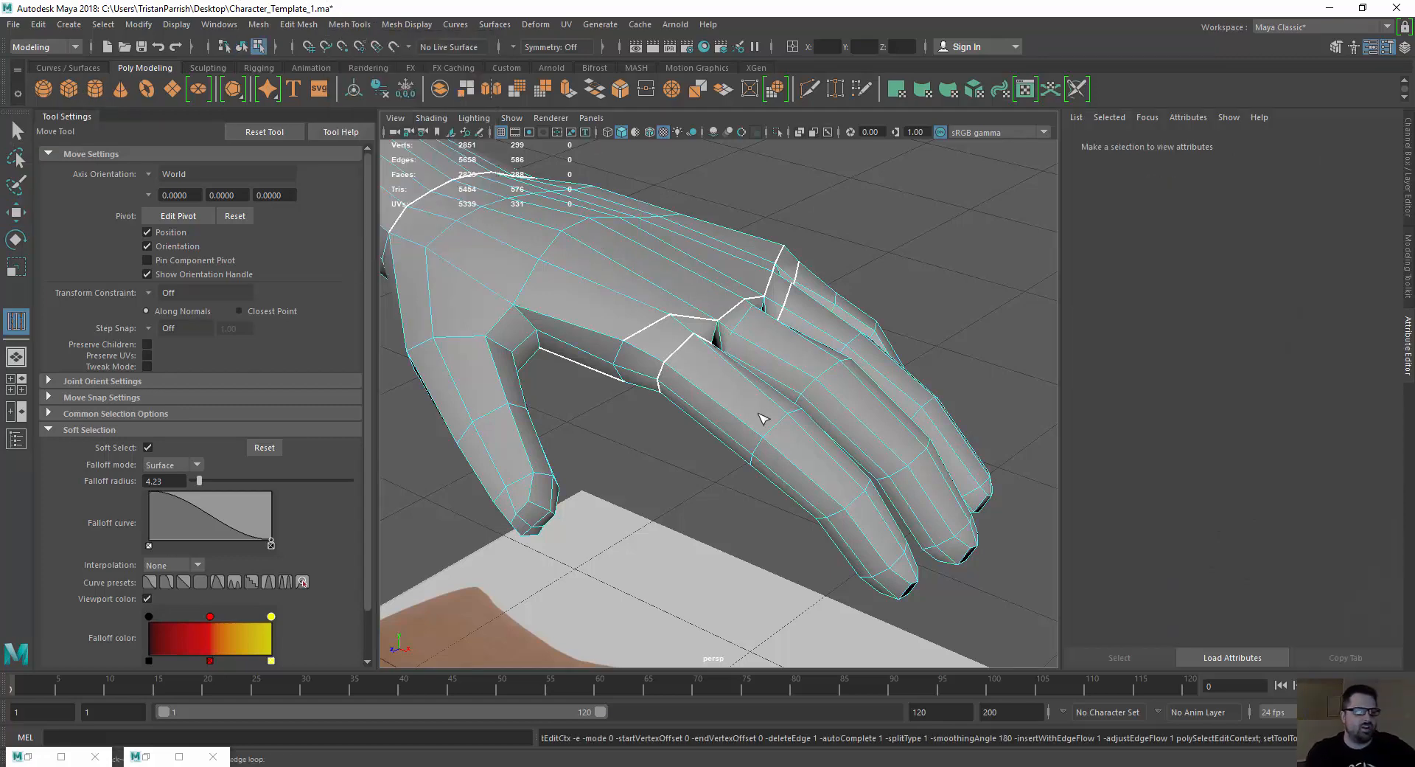
Add offset edge loops on both sides of the joint loops on the index and middle fingers.
{"action": "left_click_drag", "start_coordinate": [763, 419], "coordinate": [770, 442], "text": "alt"}
{"action": "left_click", "coordinate": [787, 435]}
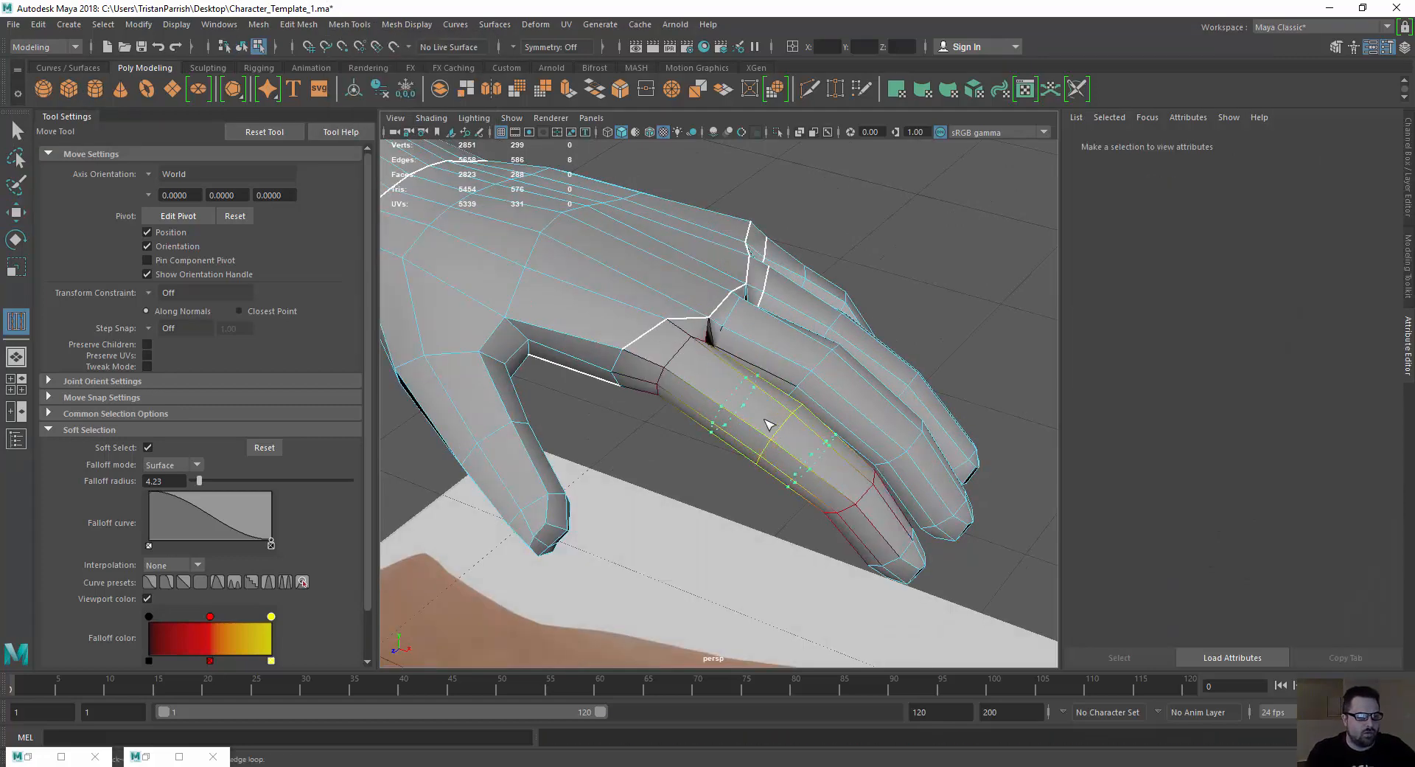
{"action": "left_click_drag", "start_coordinate": [810, 483], "coordinate": [815, 439], "text": "alt"}
{"action": "left_click", "coordinate": [802, 469]}
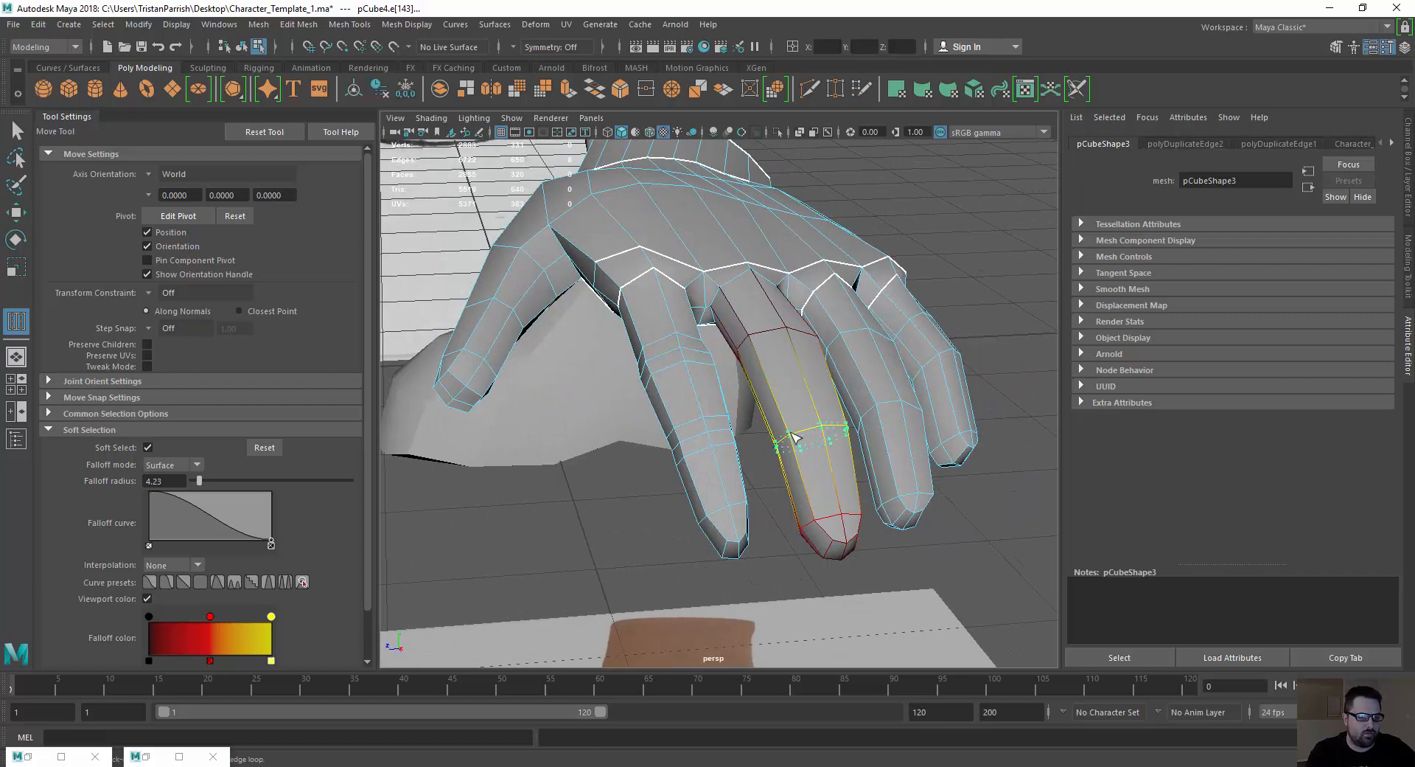
{"action": "left_click", "coordinate": [801, 438]}
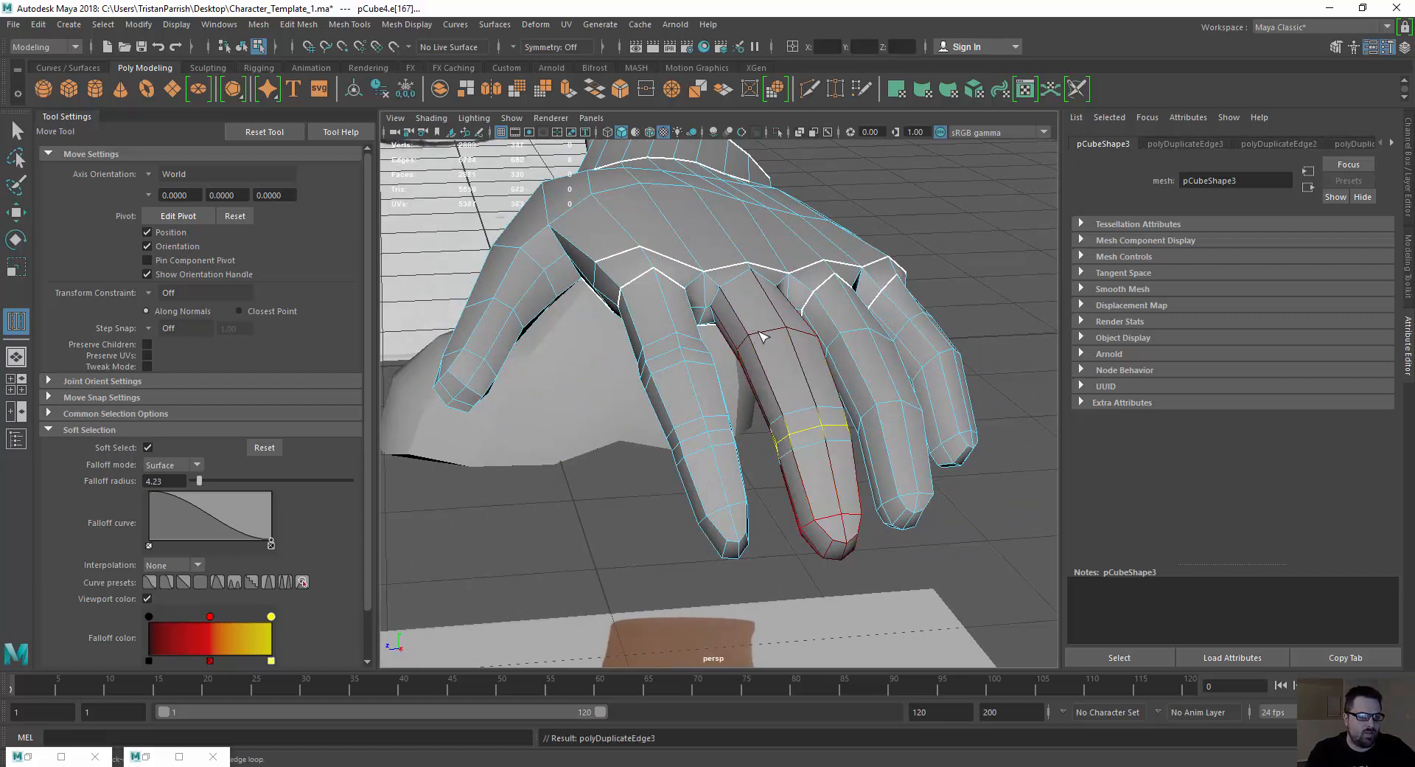
{"action": "double_click", "coordinate": [780, 333]}
{"action": "left_click", "coordinate": [763, 339]}
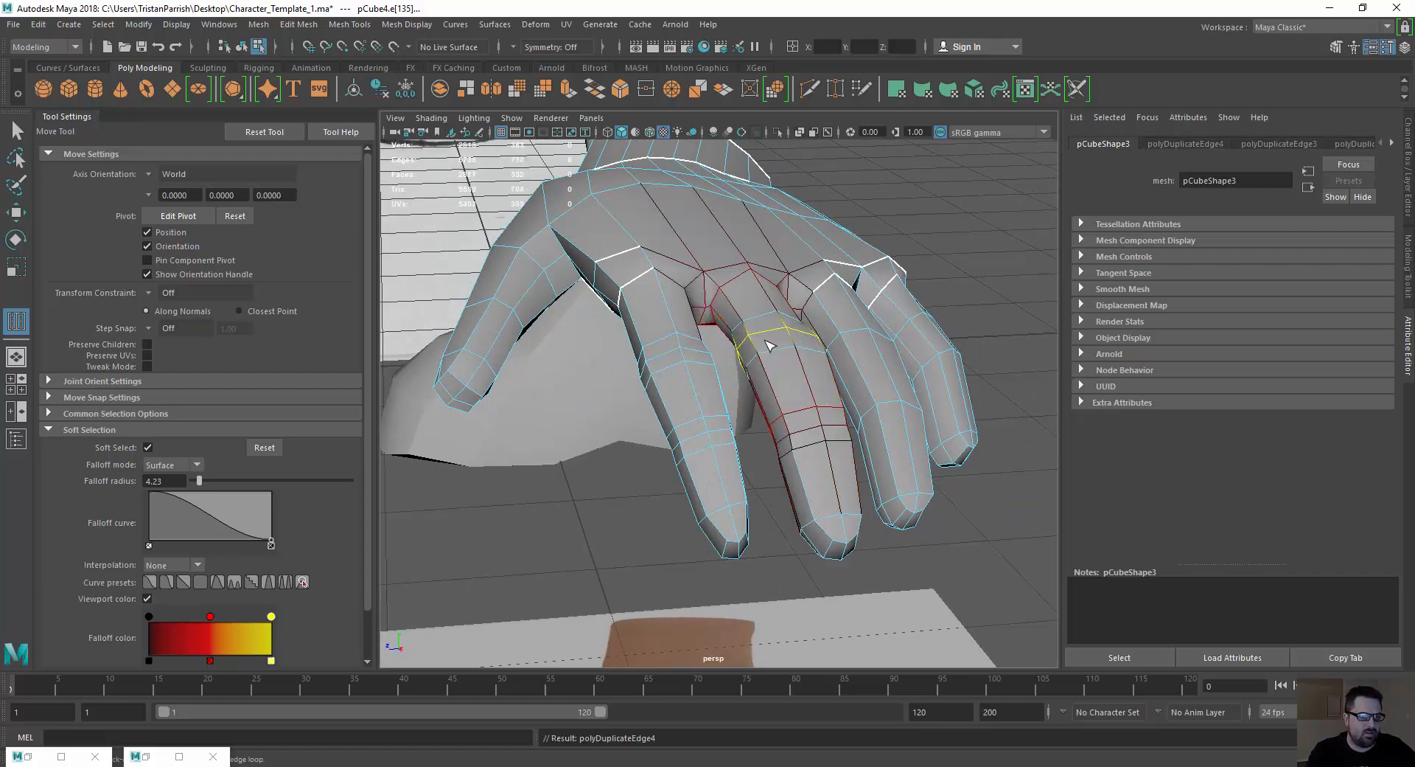
Add offset edge loops around both joints of the ring finger and both joints of the little finger.
{"action": "left_click_drag", "start_coordinate": [763, 339], "coordinate": [759, 380], "text": "alt"}
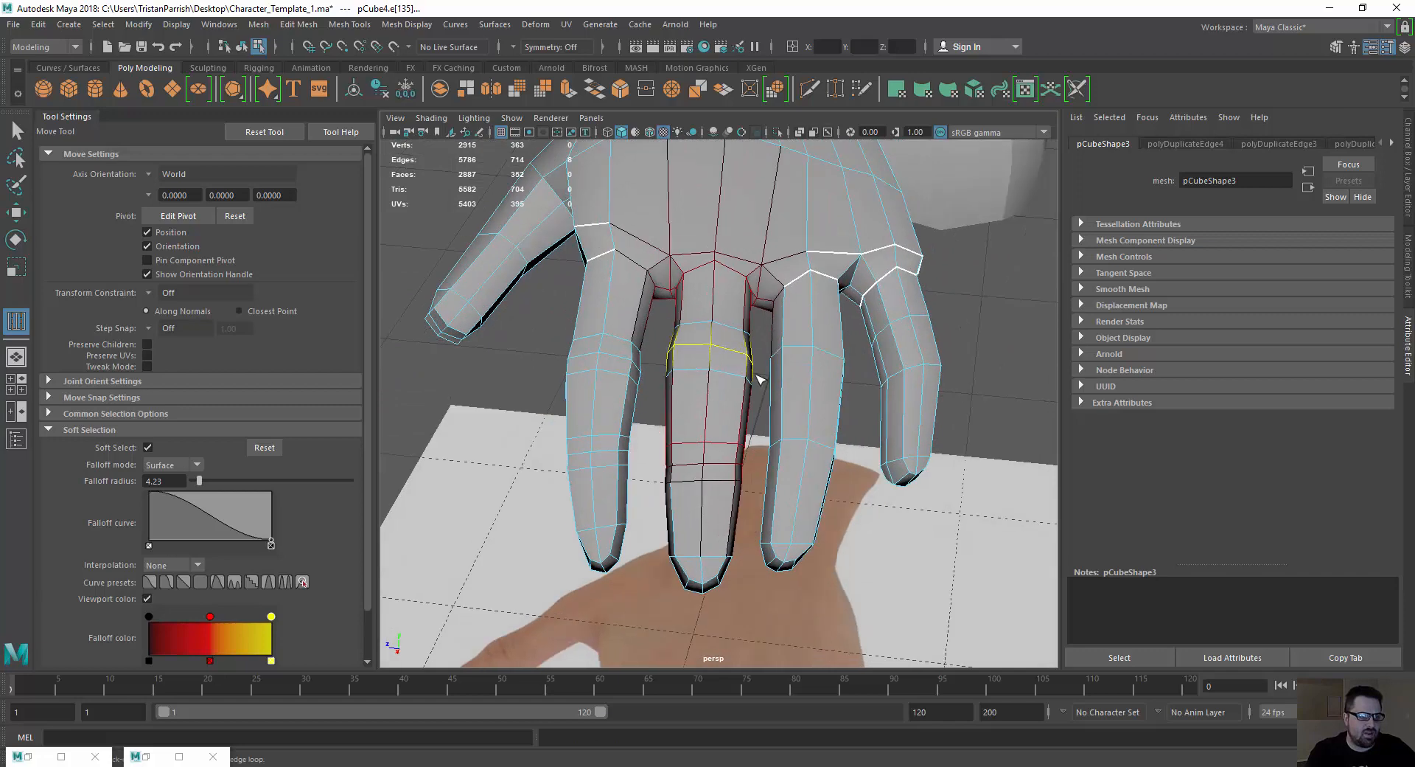
{"action": "double_click", "coordinate": [801, 353]}
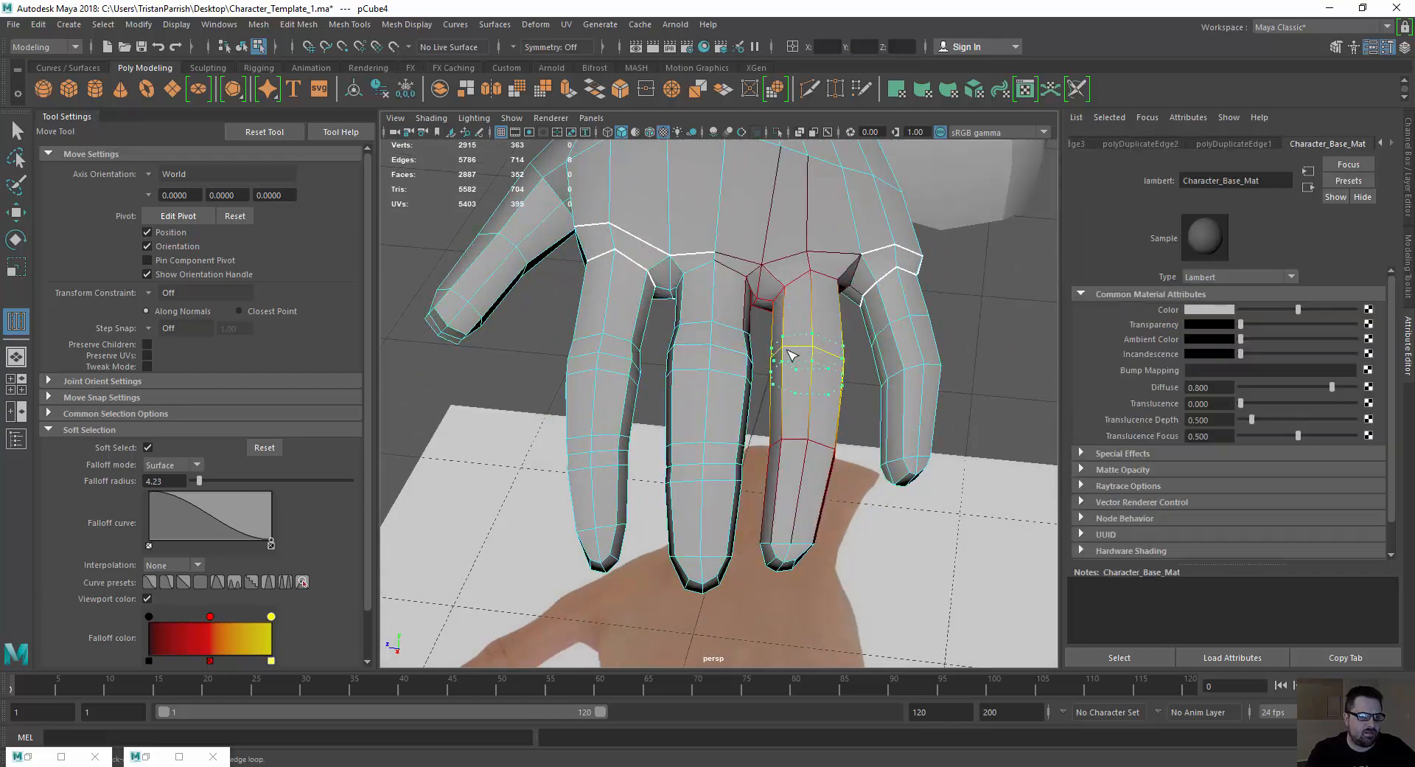
{"action": "left_click", "coordinate": [794, 356]}
{"action": "left_click_drag", "start_coordinate": [794, 356], "coordinate": [767, 463], "text": "alt"}
{"action": "double_click", "coordinate": [767, 463]}
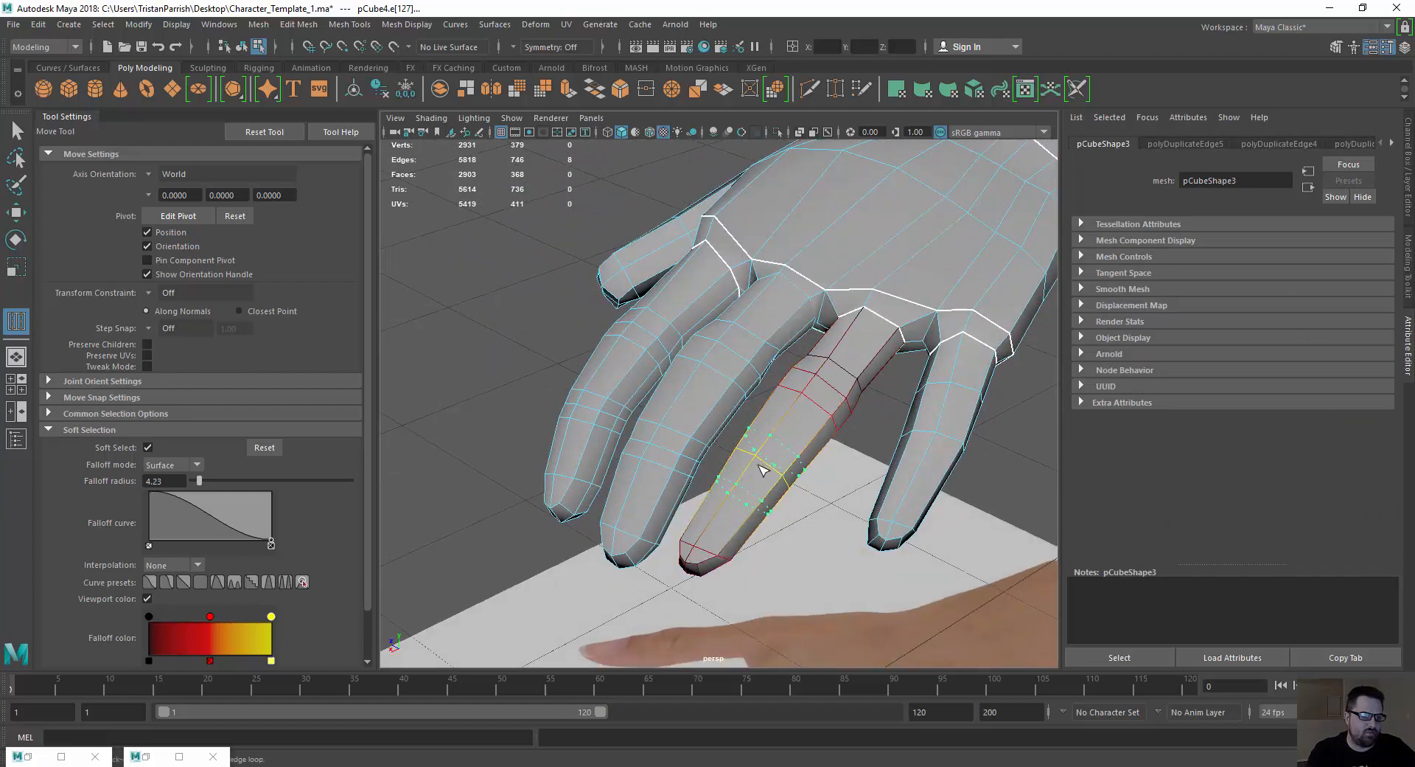
{"action": "left_click", "coordinate": [754, 470]}
{"action": "left_click_drag", "start_coordinate": [753, 469], "coordinate": [744, 404], "text": "alt"}
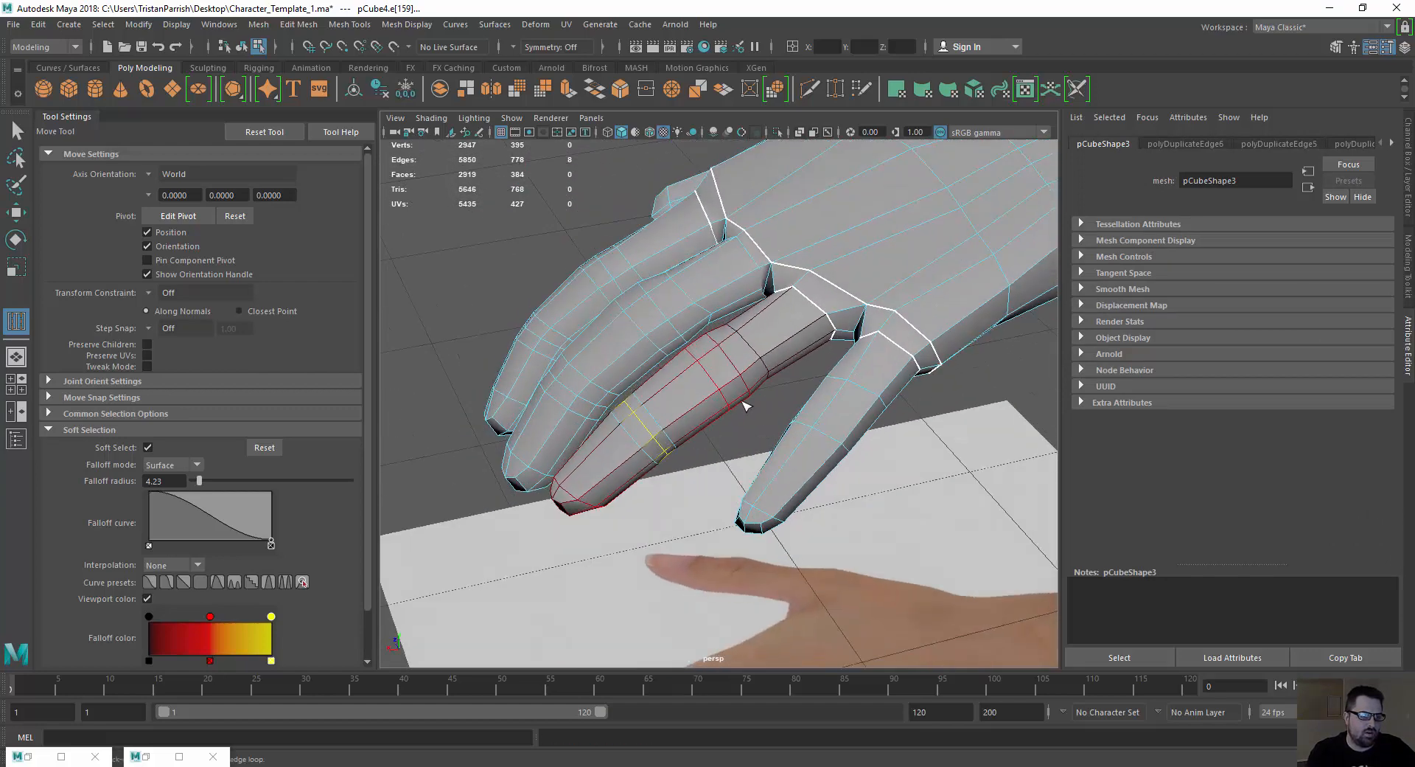
{"action": "double_click", "coordinate": [855, 392]}
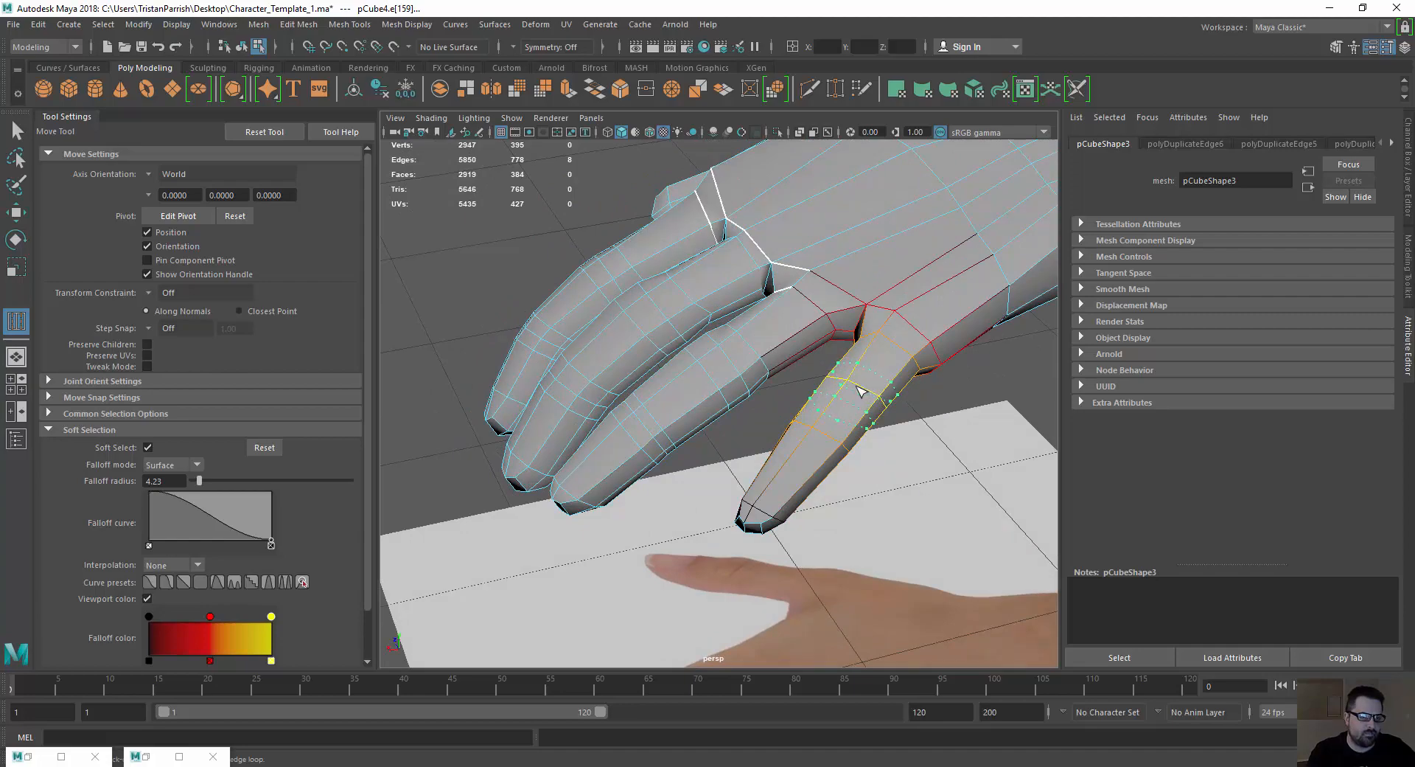
{"action": "left_click", "coordinate": [858, 387]}
{"action": "left_click_drag", "start_coordinate": [828, 432], "coordinate": [601, 446]}
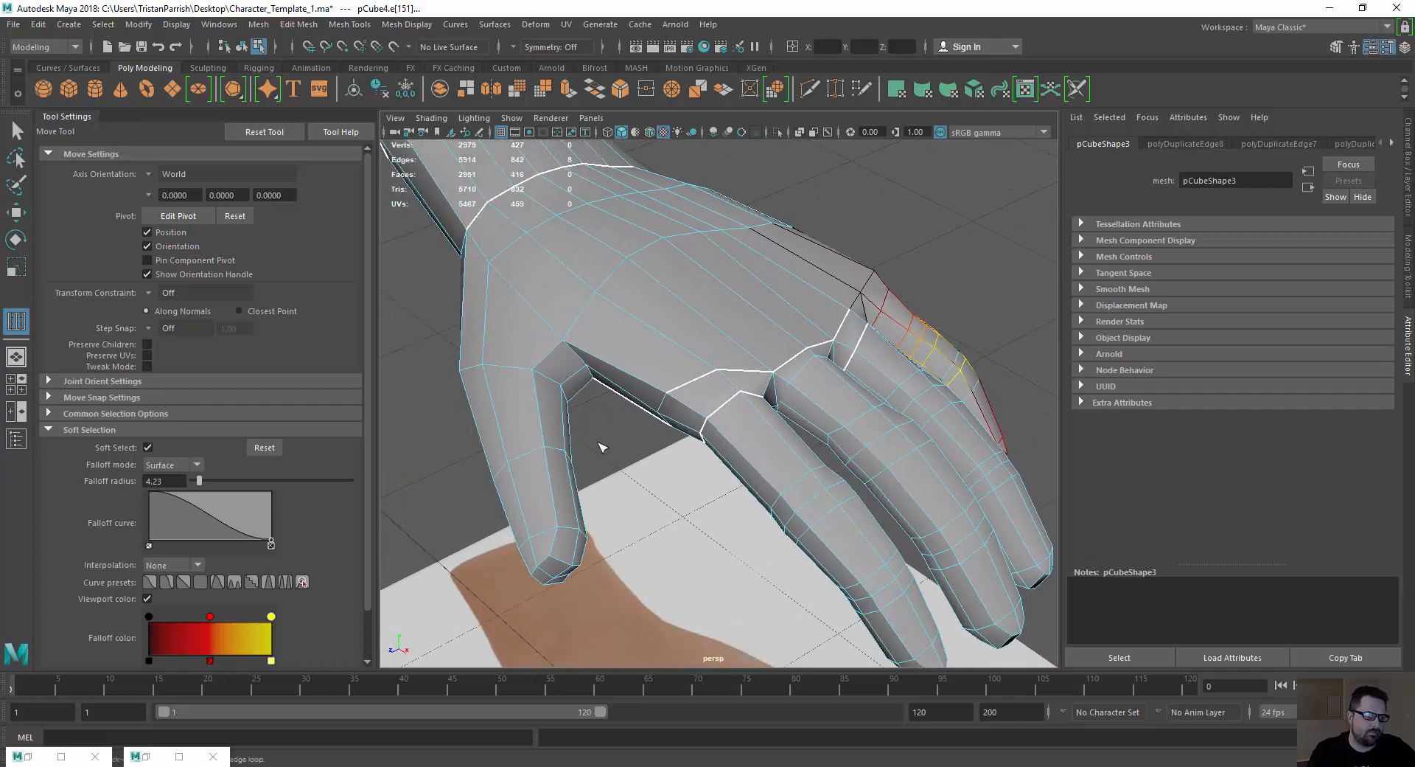
Add offset edge loops around the thumb's middle joint and around the loop at its base.
{"action": "double_click", "coordinate": [533, 458]}
{"action": "left_click", "coordinate": [519, 462]}
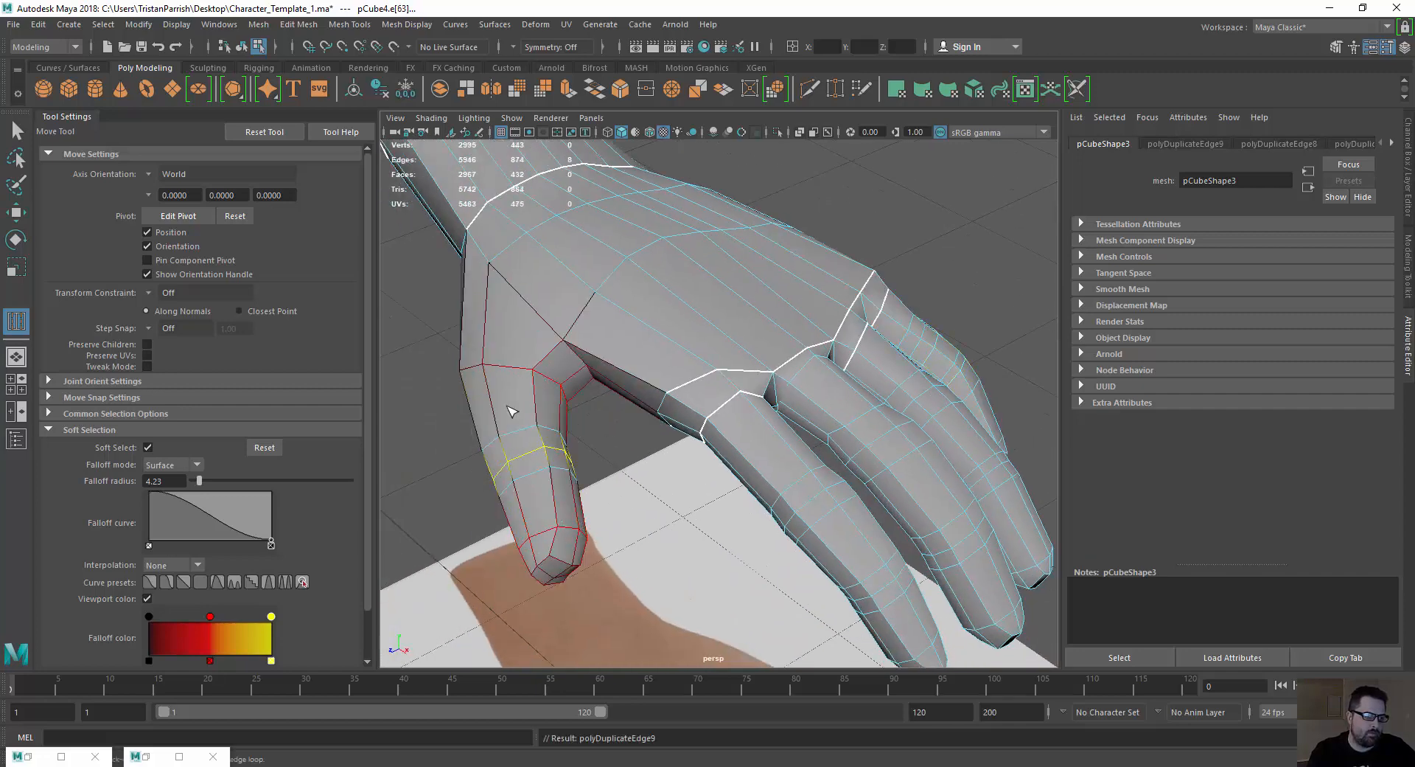
{"action": "double_click", "coordinate": [511, 368]}
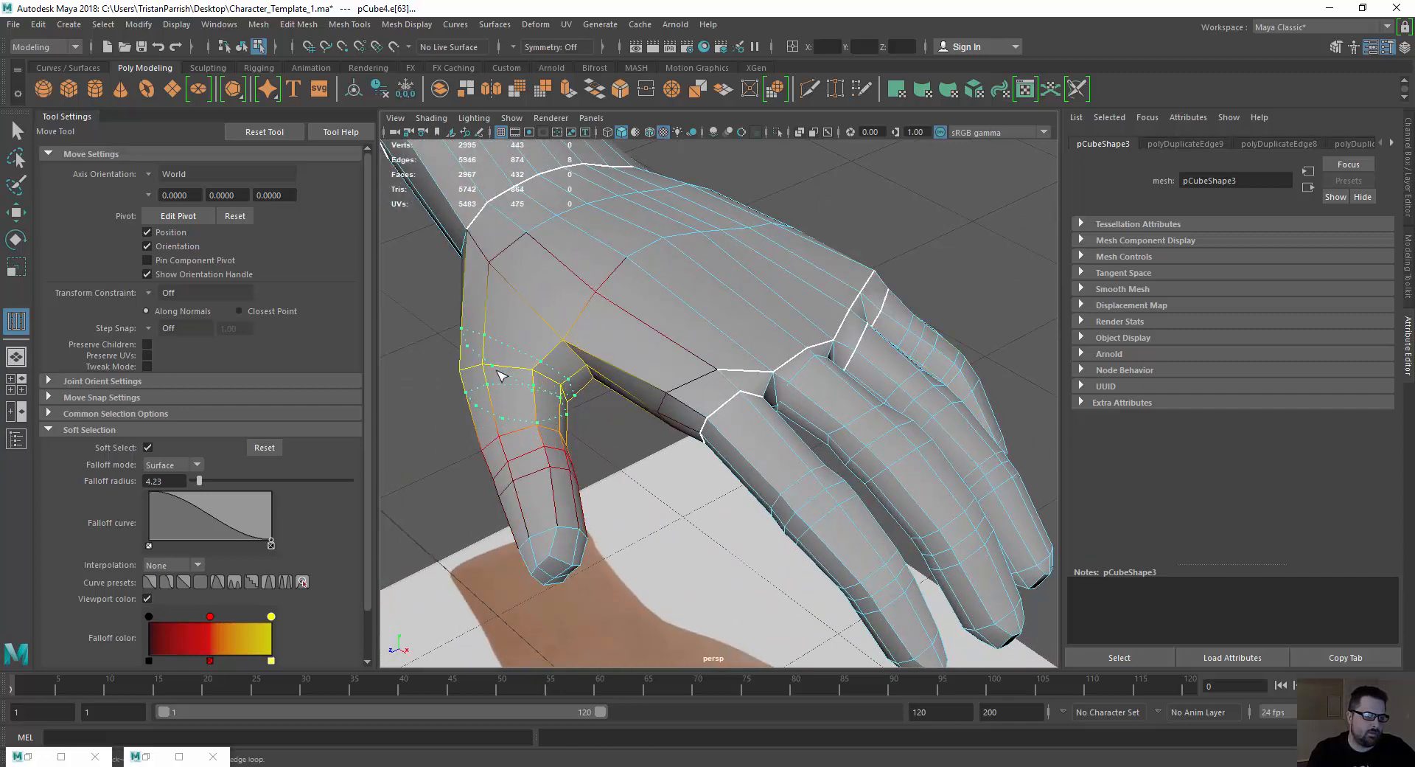
{"action": "left_click", "coordinate": [501, 376]}
{"action": "left_click_drag", "start_coordinate": [508, 373], "coordinate": [583, 409], "text": "alt"}
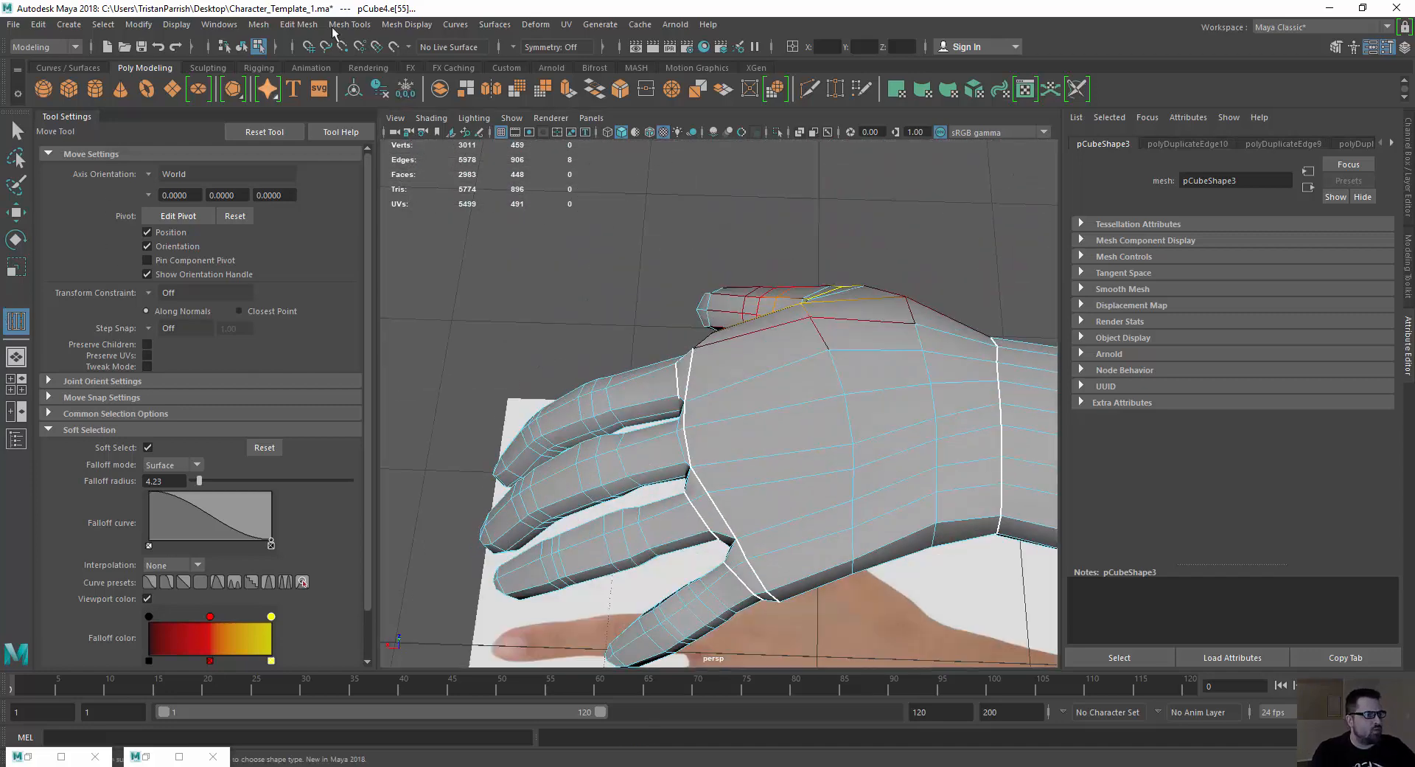
Insert an edge loop with edge flow across the hand just behind the knuckles and return to object selection.
{"action": "left_click", "coordinate": [291, 28]}
{"action": "left_click", "coordinate": [347, 140]}
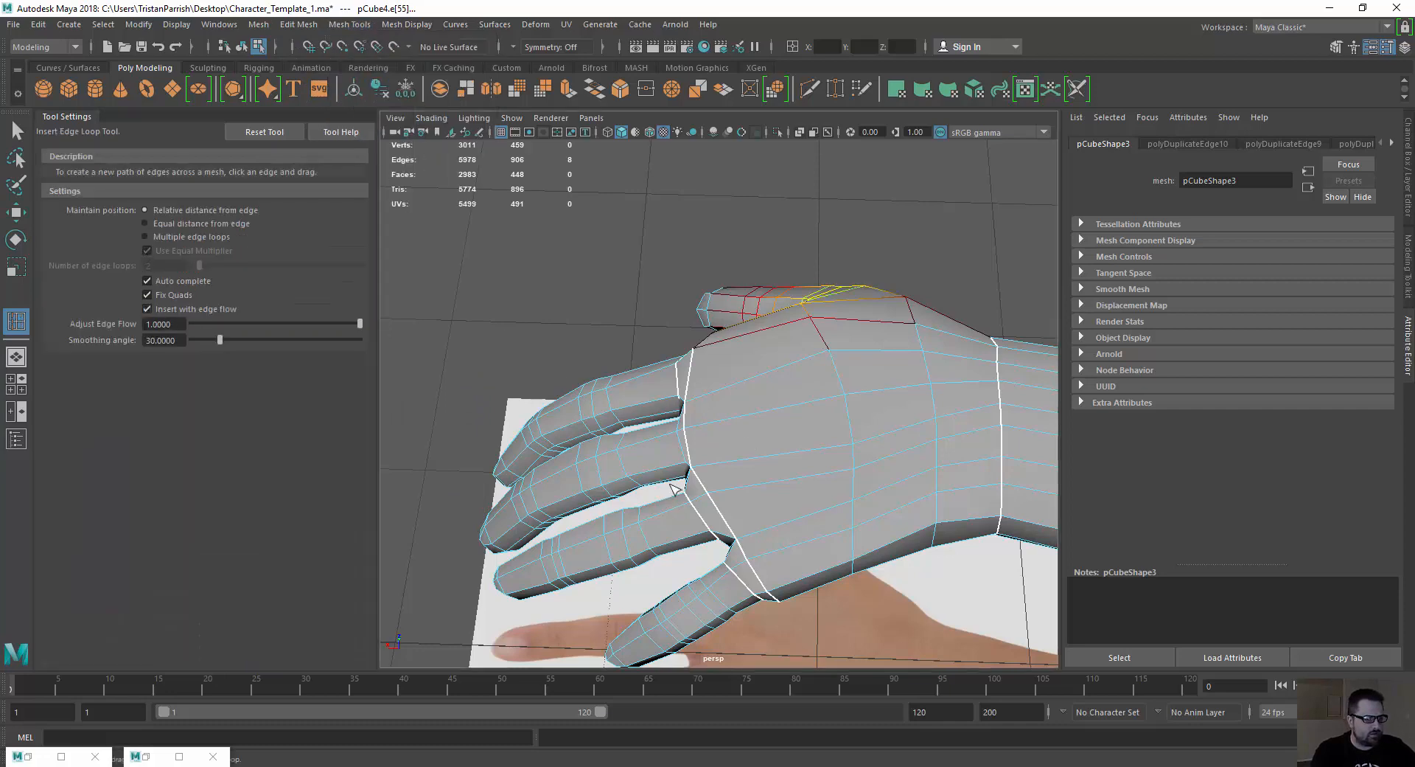
{"action": "left_click_drag", "start_coordinate": [716, 424], "coordinate": [719, 431]}
{"action": "left_click_drag", "start_coordinate": [568, 450], "coordinate": [439, 441], "text": "alt"}
{"action": "key", "text": "w"}
{"action": "left_click_drag", "start_coordinate": [719, 360], "coordinate": [743, 376], "text": "alt"}
{"action": "right_click_drag", "start_coordinate": [701, 357], "coordinate": [763, 332]}
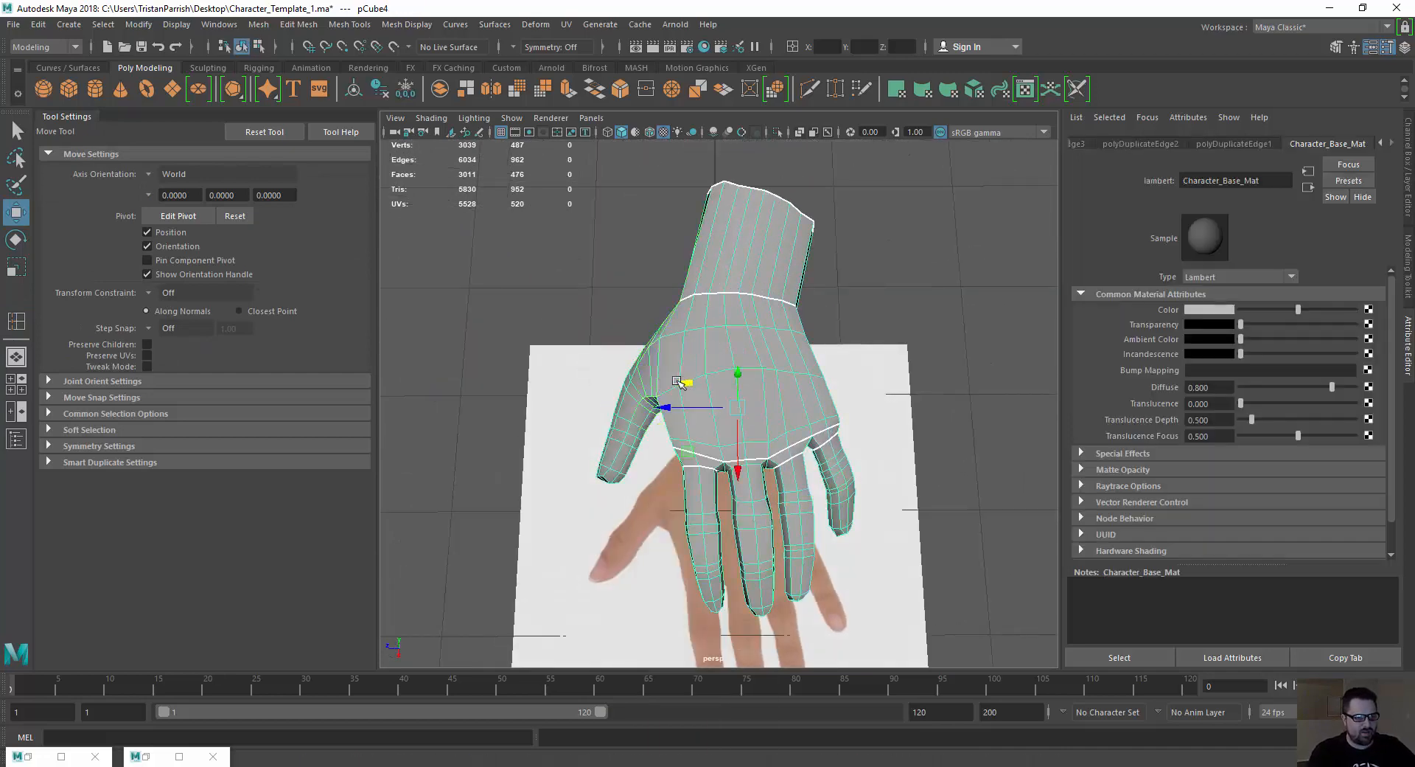
Select the whole hand and scale it narrower across its width.
{"action": "left_click", "coordinate": [626, 328]}
{"action": "left_click", "coordinate": [711, 371]}
{"action": "key", "text": "r"}
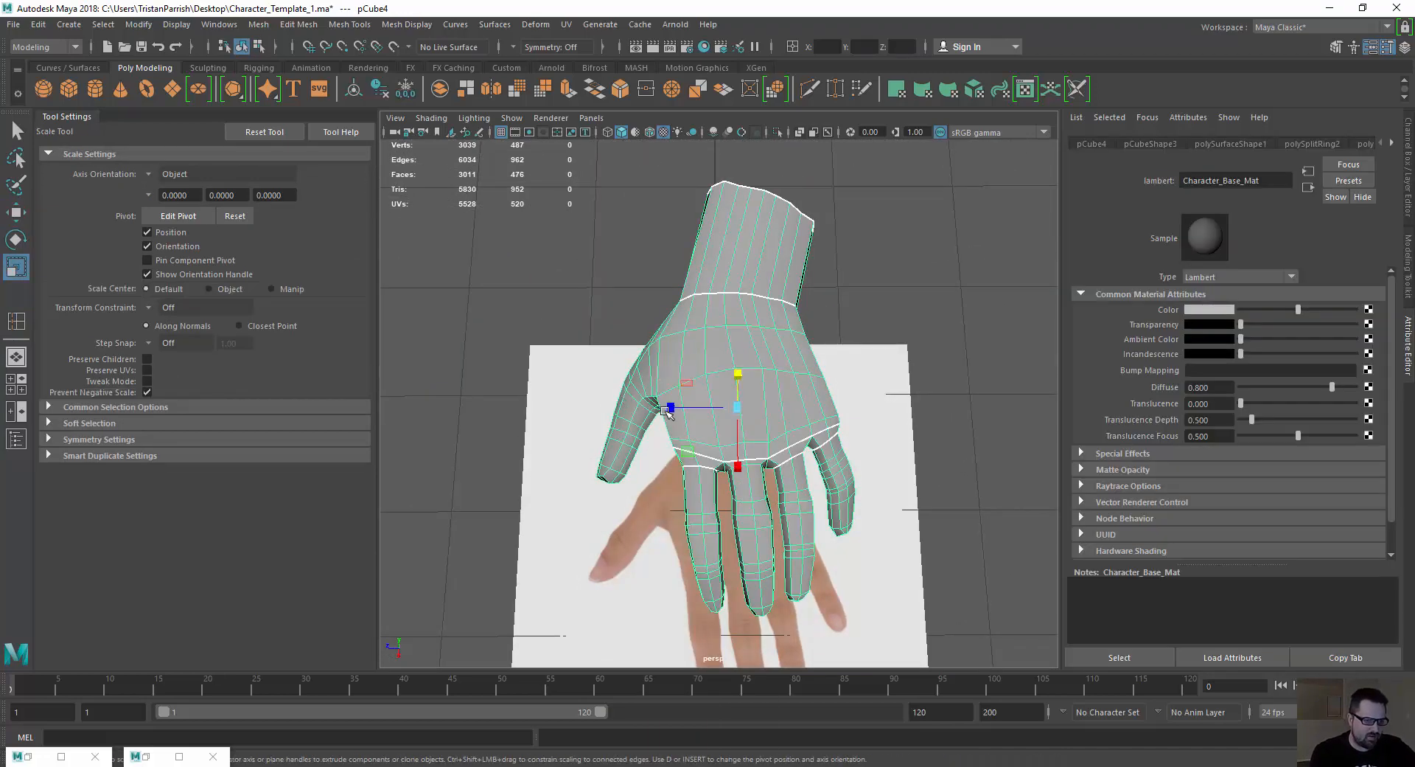
{"action": "left_click_drag", "start_coordinate": [663, 407], "coordinate": [684, 415]}
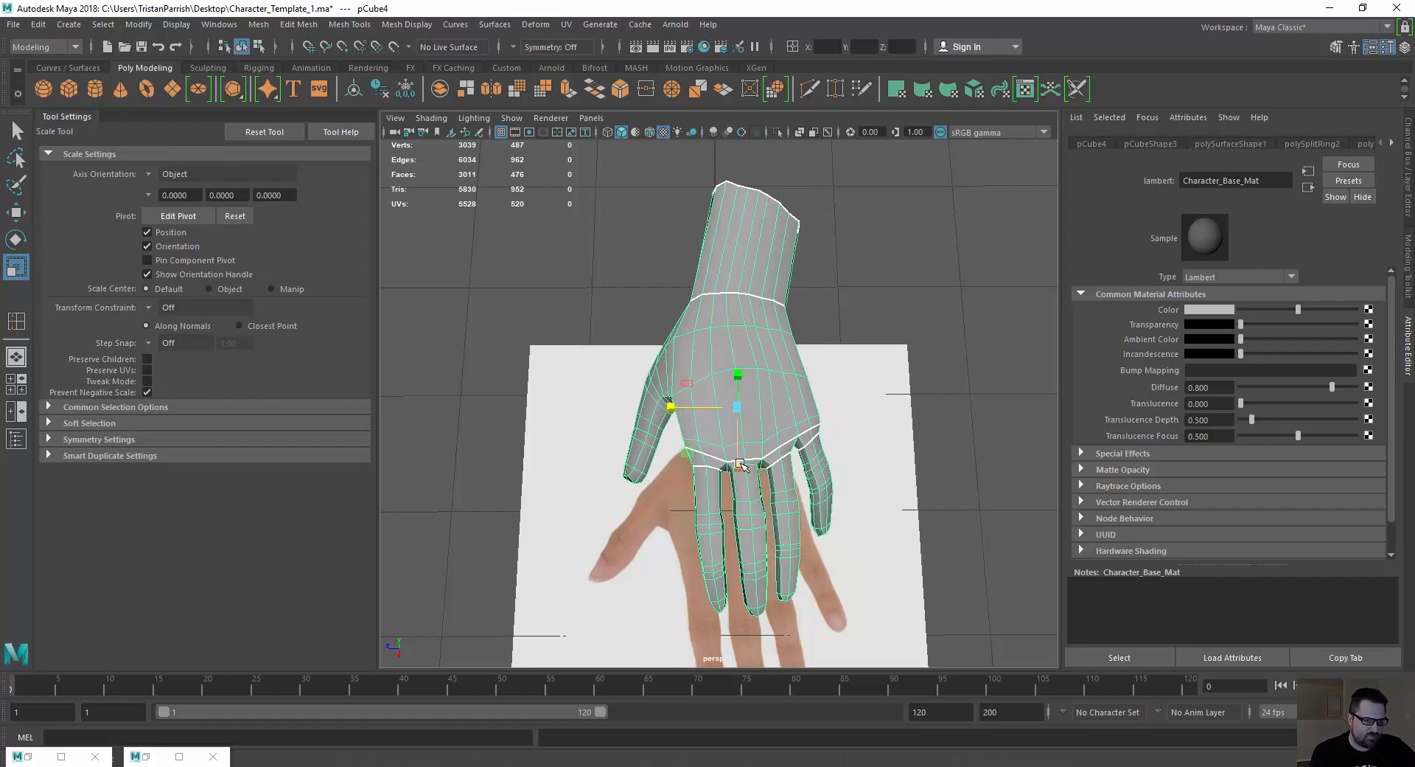
{"action": "left_click_drag", "start_coordinate": [741, 464], "coordinate": [741, 463]}
Select the vertices of the four fingers, scale them slightly shorter along their length and return to object selection.
{"action": "left_click_drag", "start_coordinate": [671, 396], "coordinate": [643, 401], "text": "alt"}
{"action": "scroll", "coordinate": [696, 425], "scroll_direction": "up", "scroll_amount": 3}
{"action": "middle_click_drag", "start_coordinate": [643, 401], "coordinate": [516, 401], "text": "alt"}
{"action": "left_click_drag", "start_coordinate": [516, 401], "coordinate": [520, 432], "text": "alt"}
{"action": "right_click", "coordinate": [674, 342]}
{"action": "right_click_drag", "start_coordinate": [639, 342], "coordinate": [608, 342]}
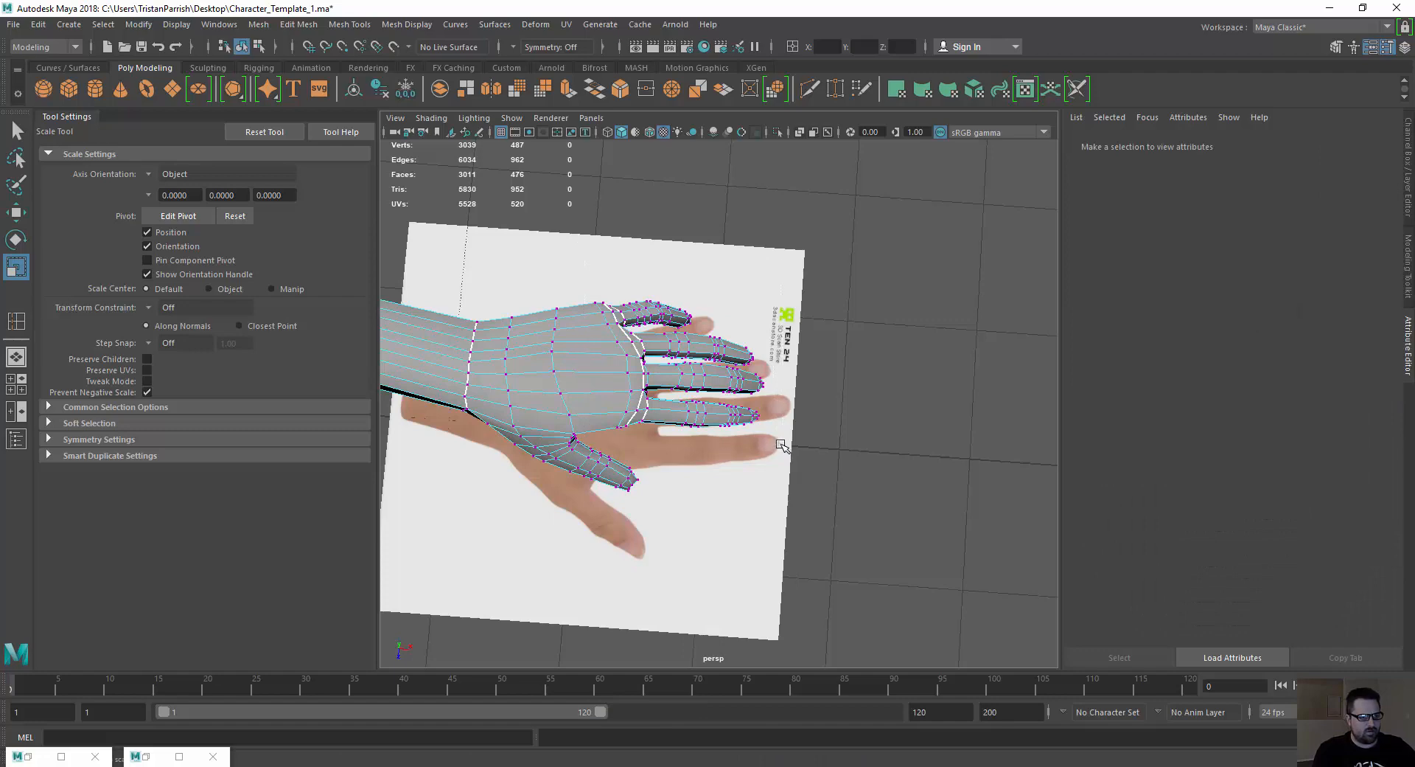
{"action": "left_click_drag", "start_coordinate": [781, 445], "coordinate": [594, 295]}
{"action": "left_click_drag", "start_coordinate": [748, 371], "coordinate": [745, 370]}
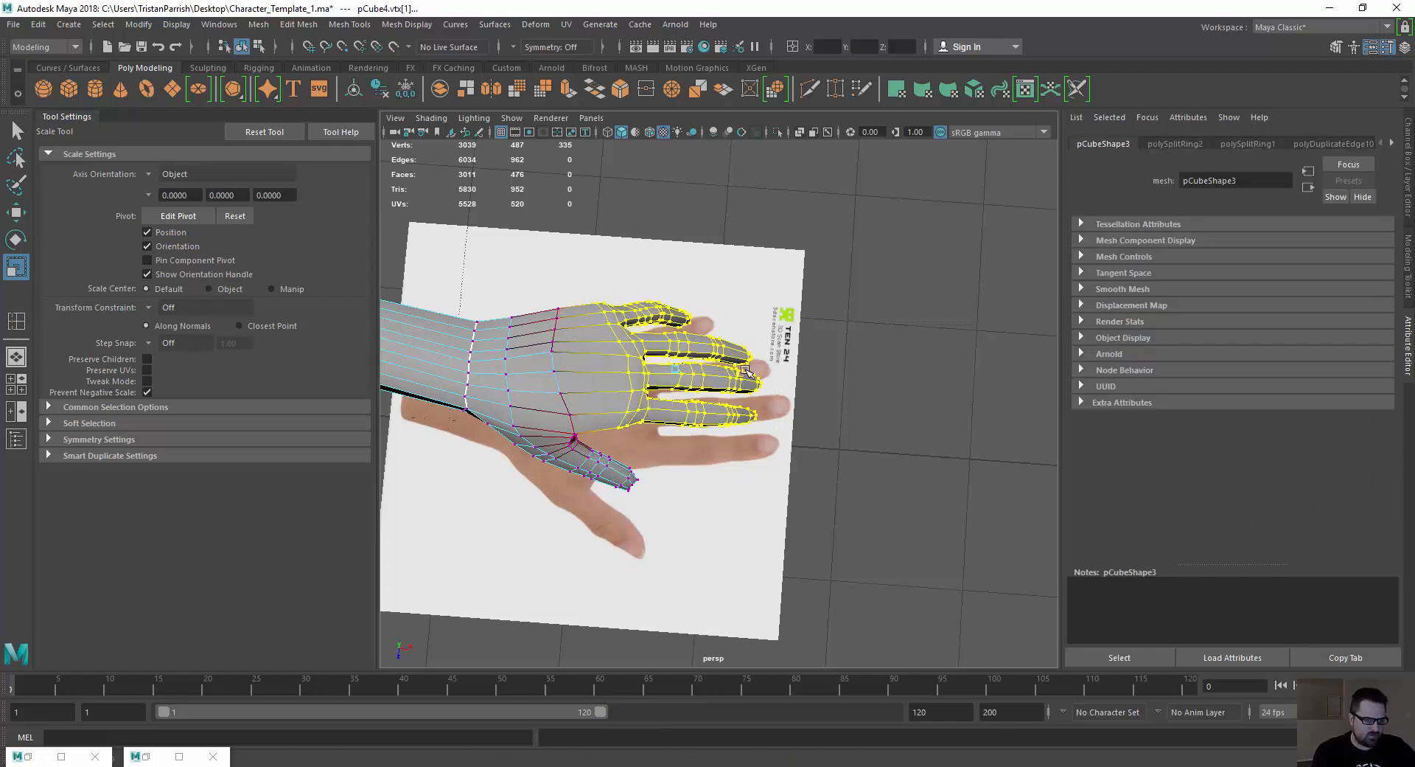
{"action": "key", "text": "w"}
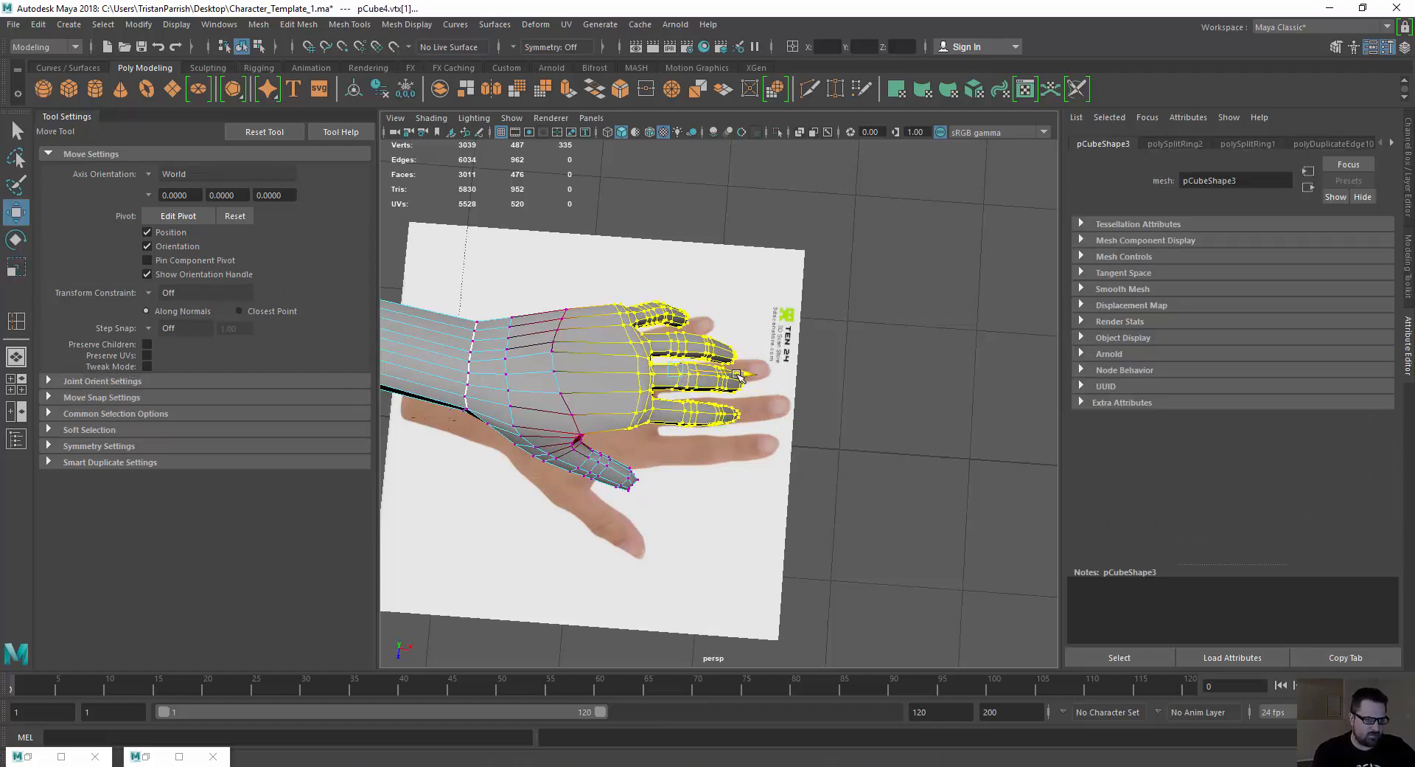
{"action": "left_click_drag", "start_coordinate": [598, 390], "coordinate": [598, 431], "text": "alt"}
{"action": "right_click_drag", "start_coordinate": [714, 356], "coordinate": [769, 341]}
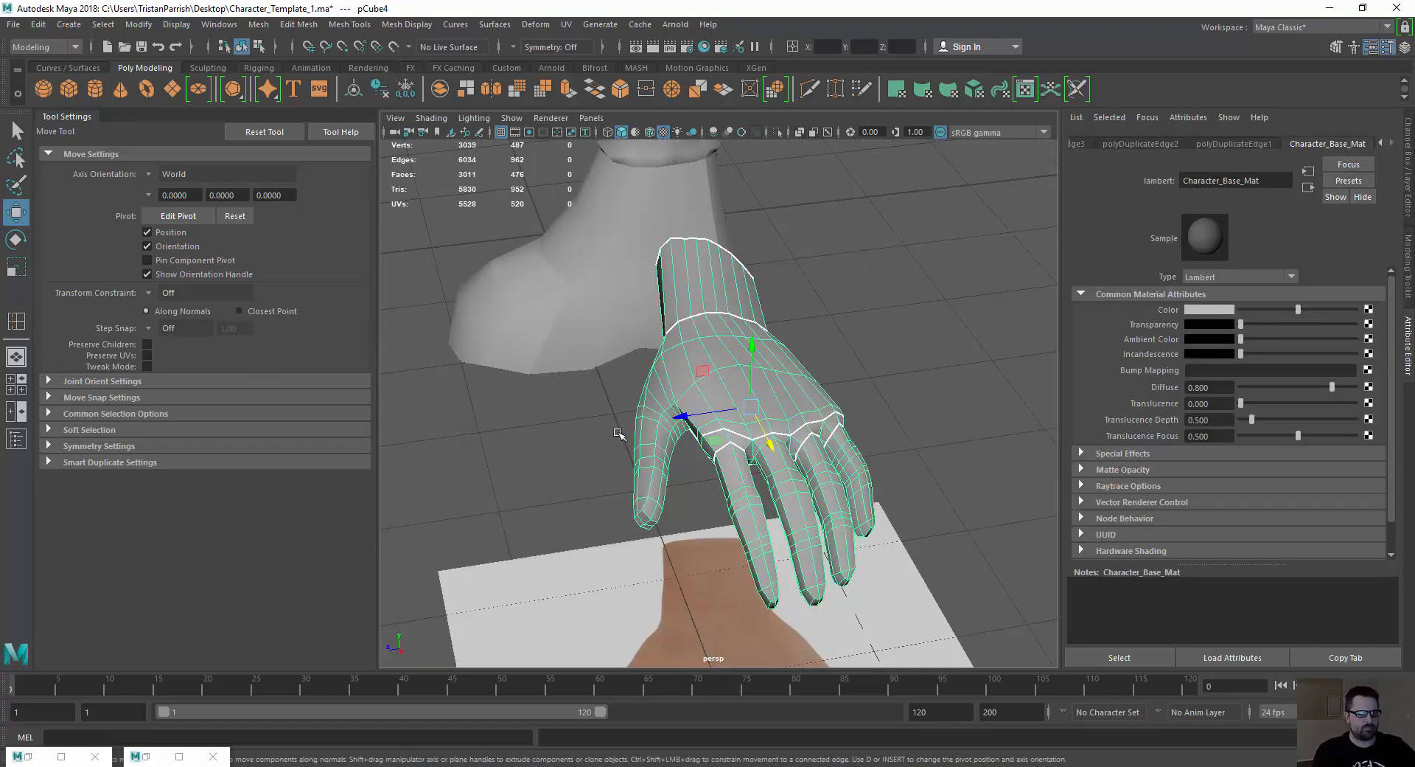
Select the vertices in the dips between the knuckles on both sides of the middle finger and try raising them with soft selection.
{"action": "left_click_drag", "start_coordinate": [768, 341], "coordinate": [641, 354], "text": "alt"}
{"action": "left_click", "coordinate": [769, 458]}
{"action": "scroll", "coordinate": [747, 460], "scroll_direction": "up", "scroll_amount": 6}
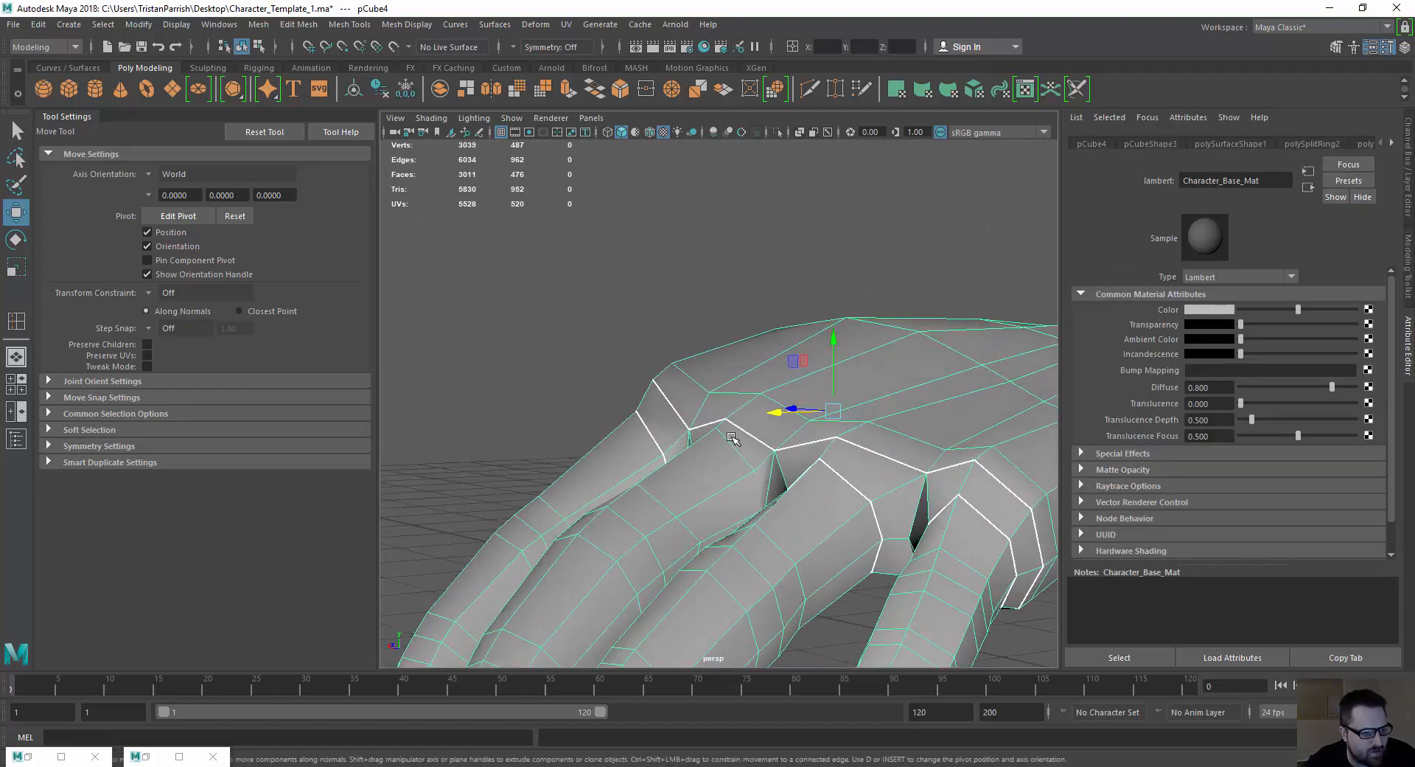
{"action": "right_click_drag", "start_coordinate": [733, 357], "coordinate": [660, 357]}
{"action": "right_click_drag", "start_coordinate": [749, 356], "coordinate": [751, 451]}
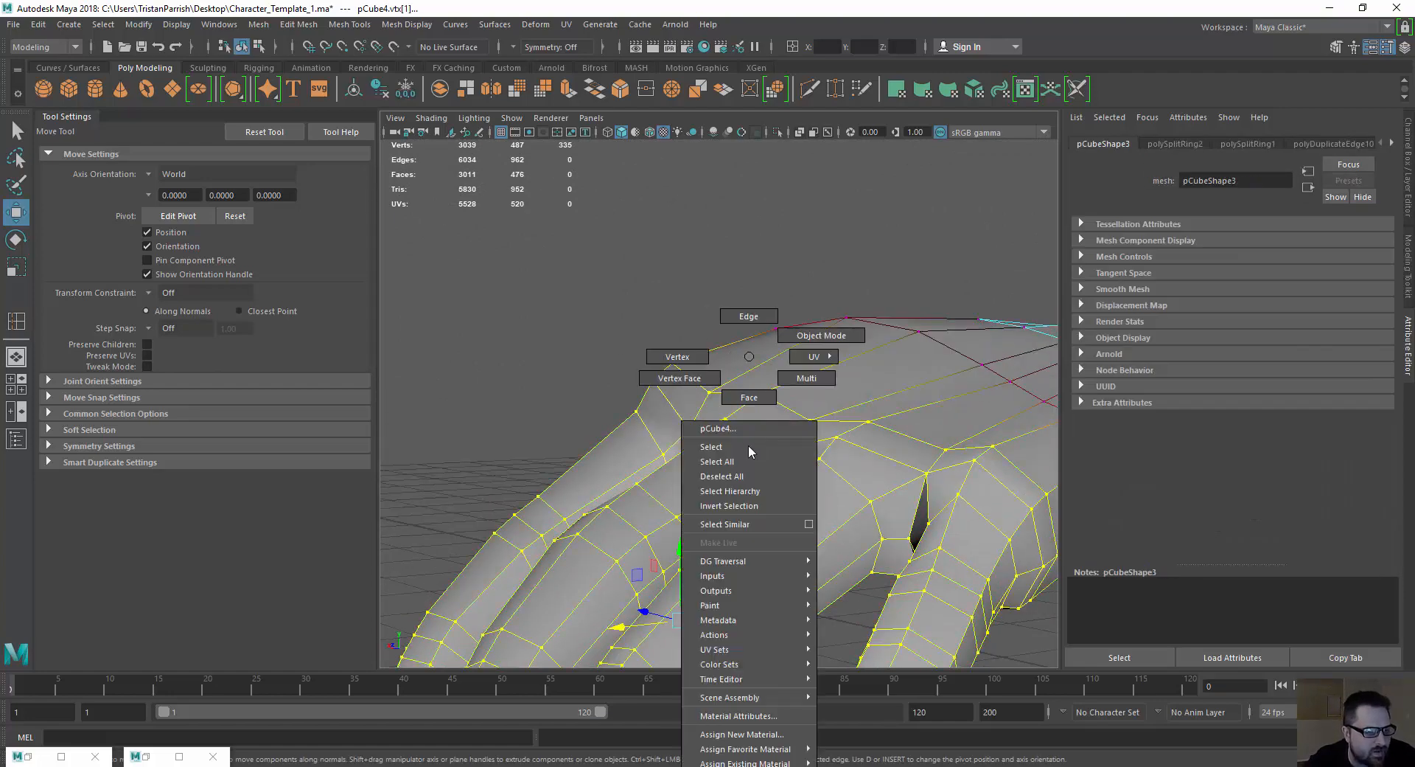
{"action": "right_click_drag", "start_coordinate": [726, 363], "coordinate": [726, 362]}
{"action": "left_click", "coordinate": [720, 413]}
{"action": "left_click_drag", "start_coordinate": [719, 413], "coordinate": [740, 453], "text": "alt"}
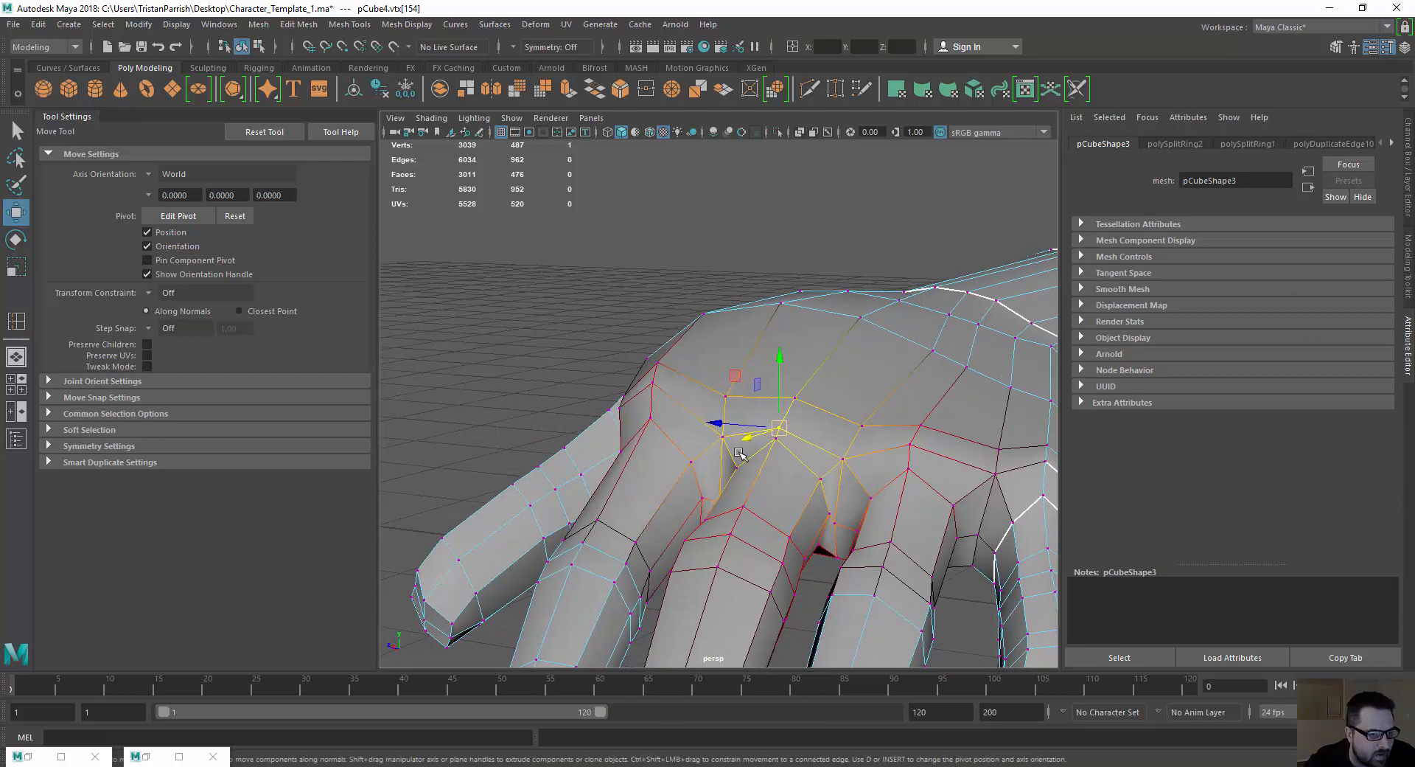
{"action": "left_click", "coordinate": [845, 460], "text": "shift"}
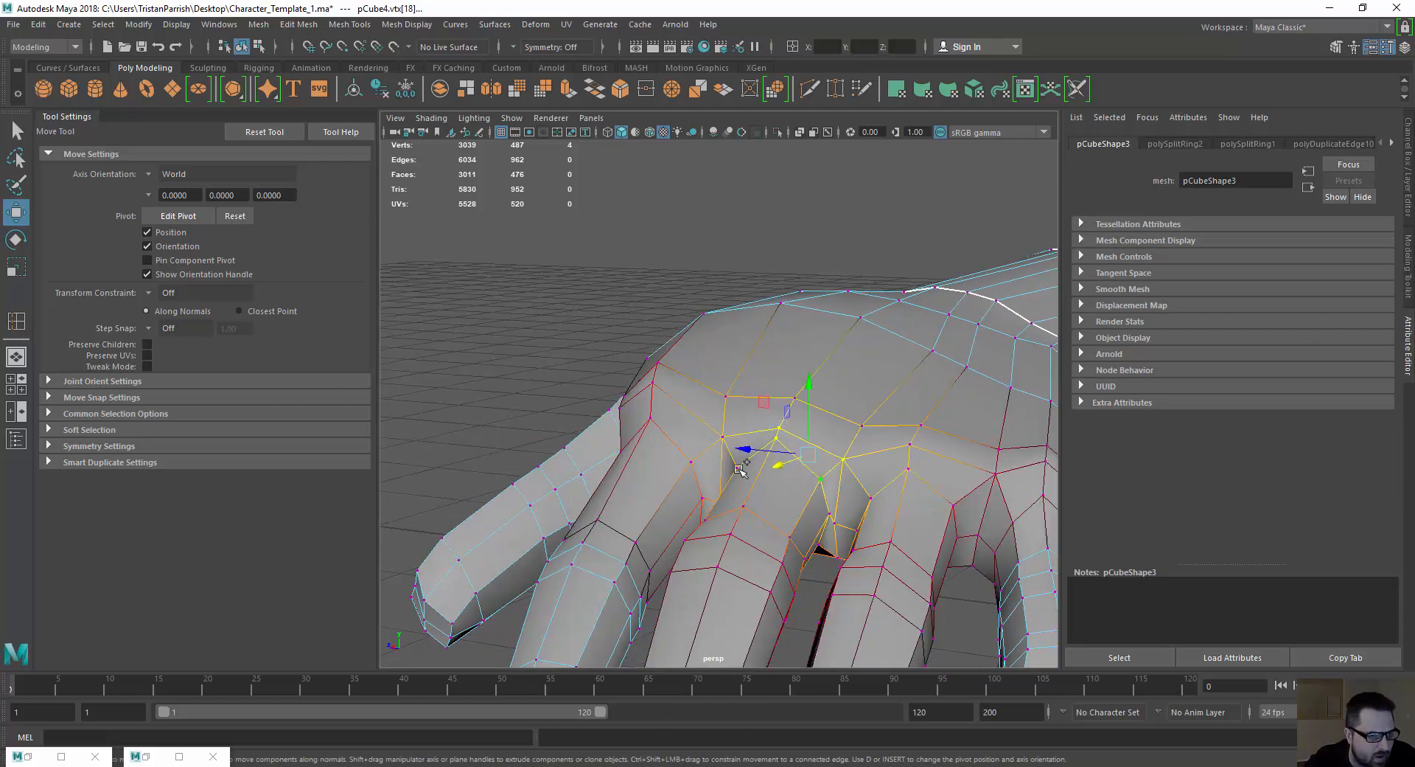
{"action": "left_click", "coordinate": [723, 437], "text": "shift"}
{"action": "left_click_drag", "start_coordinate": [668, 439], "coordinate": [726, 445], "text": "alt"}
{"action": "left_click_drag", "start_coordinate": [808, 375], "coordinate": [808, 363]}
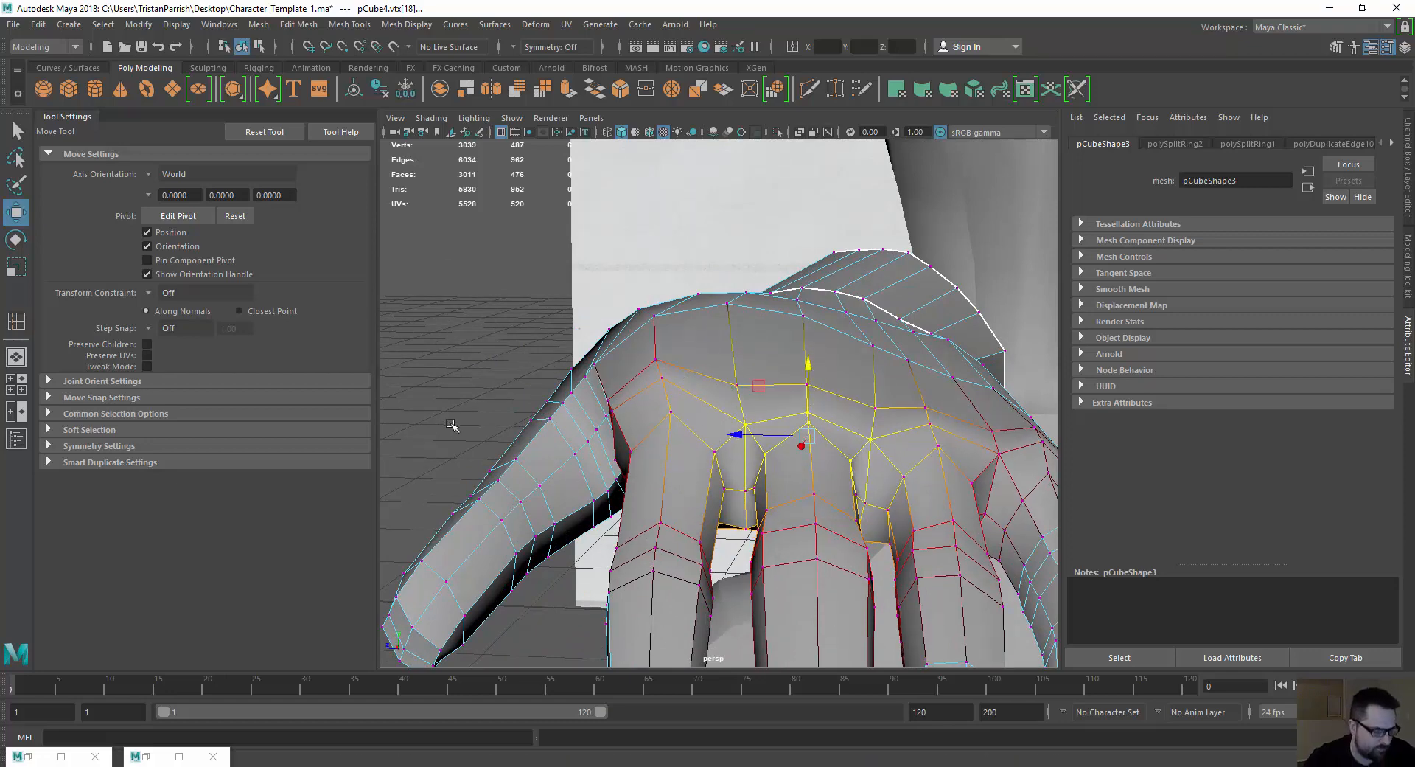
{"action": "key", "text": "ctrl+z"}
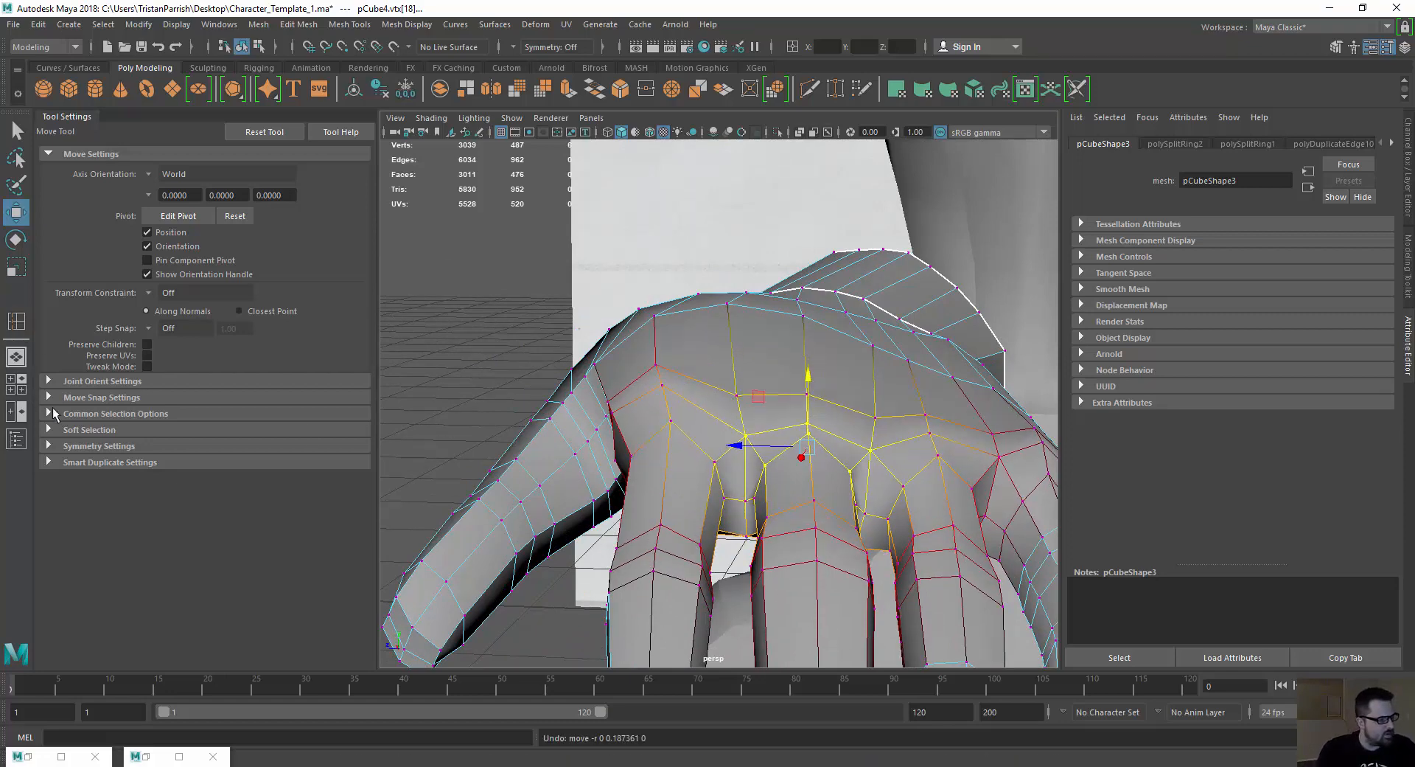
Turn off soft selection and raise the selected vertices between the knuckles slightly.
{"action": "left_click", "coordinate": [85, 432]}
{"action": "left_click", "coordinate": [147, 449]}
{"action": "left_click", "coordinate": [716, 460]}
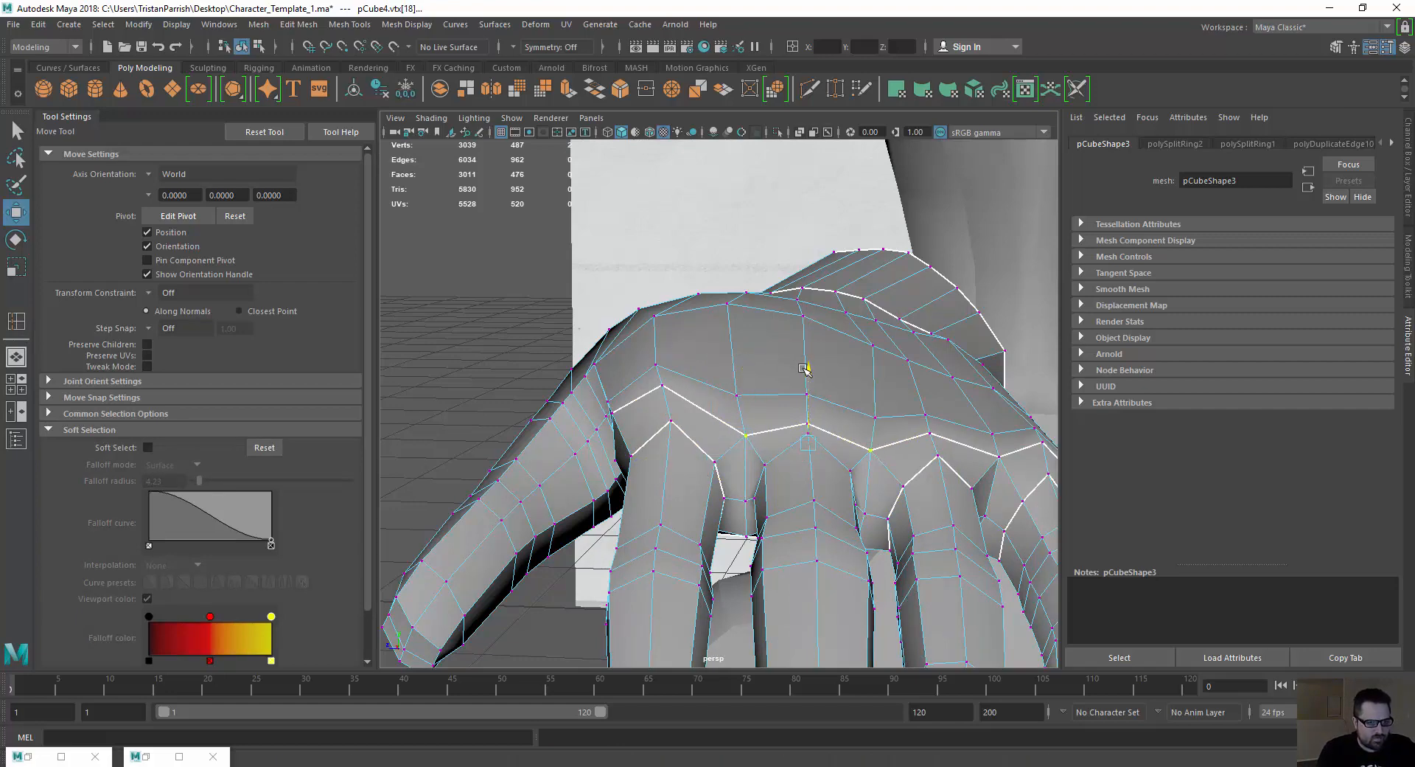
{"action": "left_click_drag", "start_coordinate": [805, 373], "coordinate": [803, 362]}
Select the four knuckle vertices on top of the finger bases and raise them slightly.
{"action": "left_click_drag", "start_coordinate": [684, 419], "coordinate": [648, 438], "text": "alt"}
{"action": "left_click", "coordinate": [614, 403]}
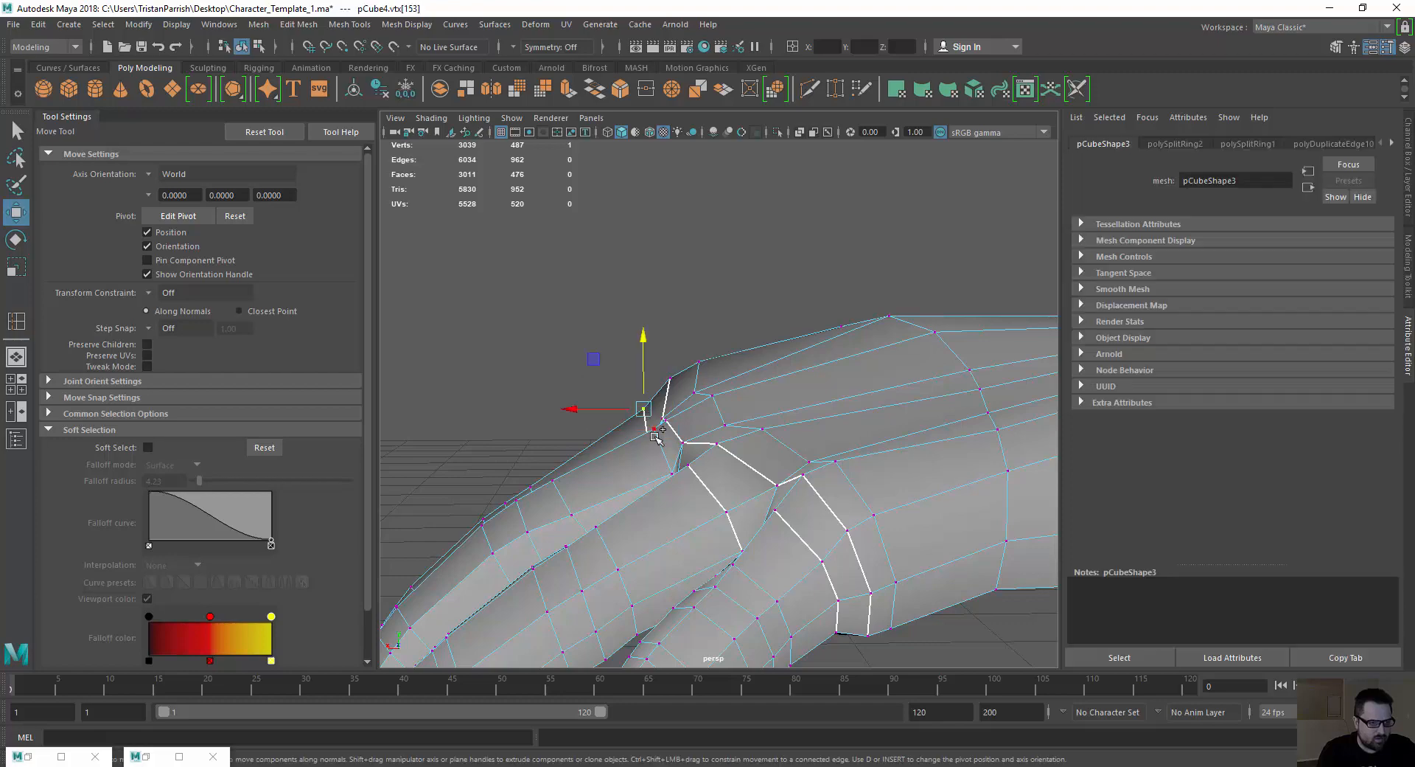
{"action": "left_click_drag", "start_coordinate": [639, 341], "coordinate": [633, 333]}
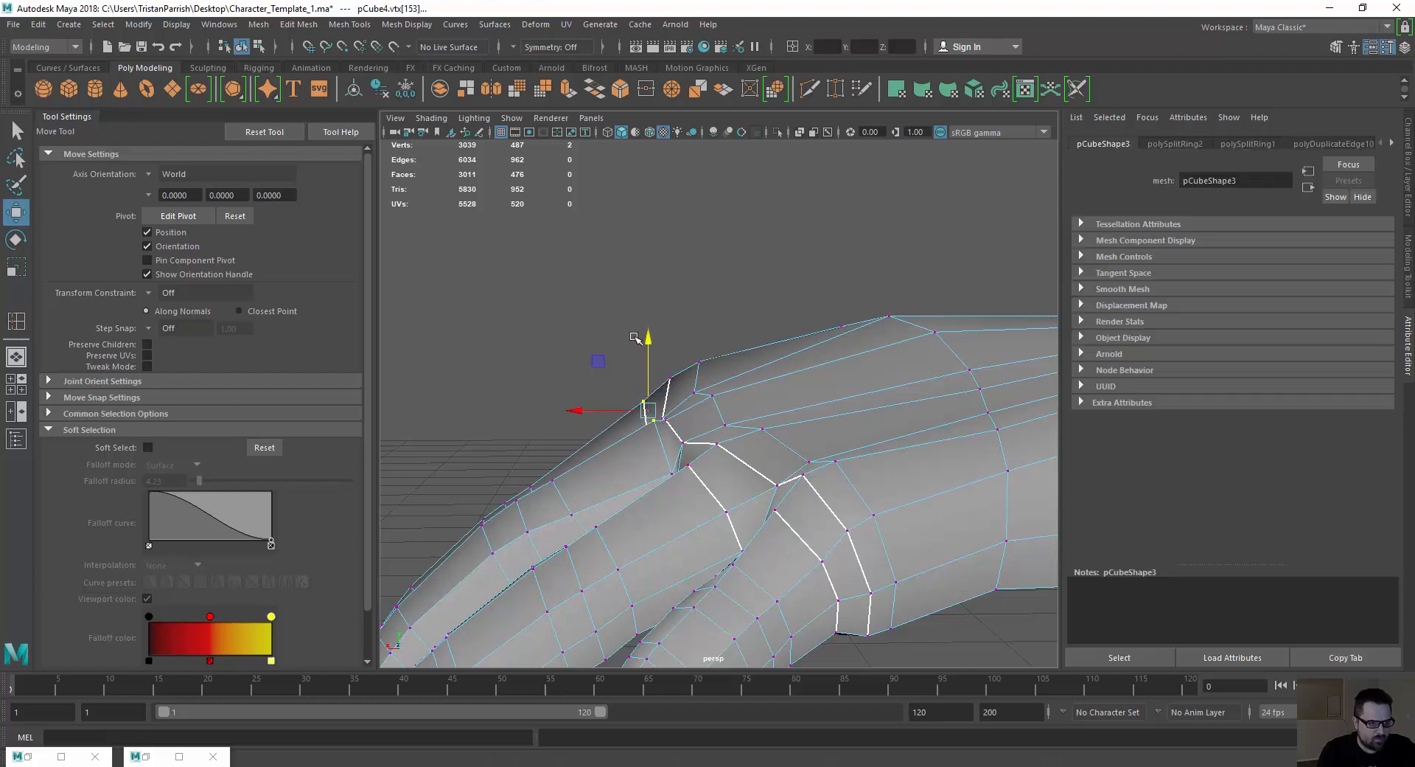
{"action": "left_click", "coordinate": [668, 377]}
{"action": "left_click_drag", "start_coordinate": [668, 378], "coordinate": [732, 463], "text": "alt"}
{"action": "left_click", "coordinate": [724, 459], "text": "shift"}
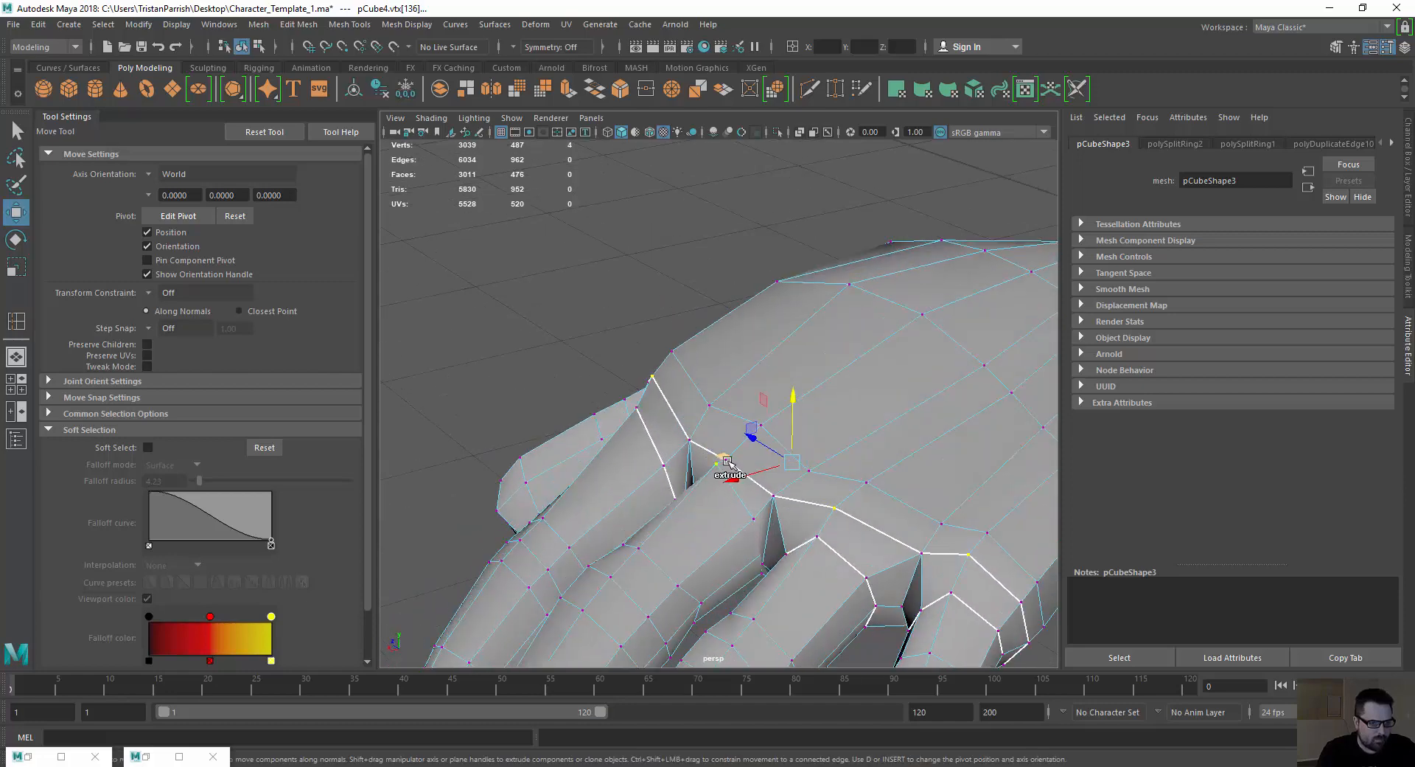
{"action": "scroll", "coordinate": [725, 472], "scroll_direction": "up", "scroll_amount": 3}
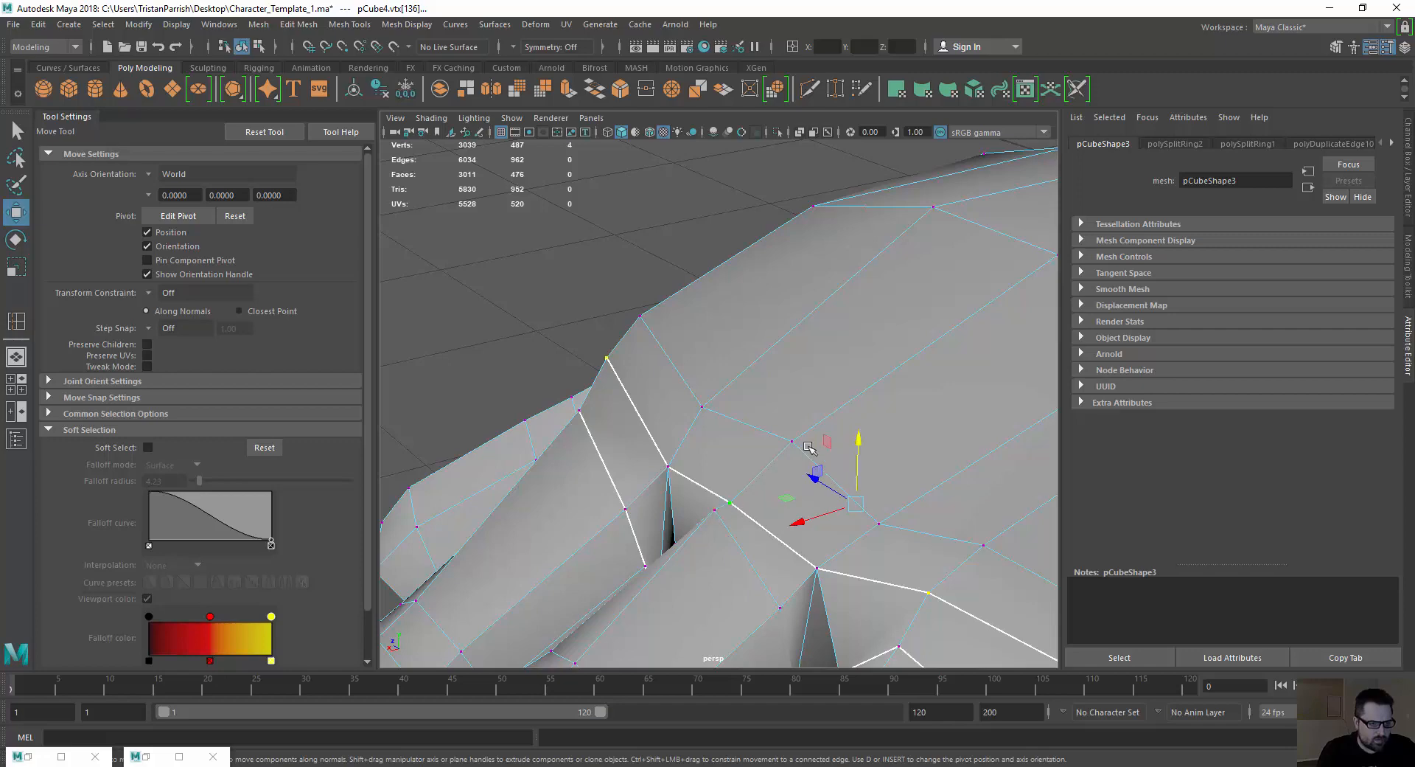
{"action": "left_click_drag", "start_coordinate": [863, 436], "coordinate": [864, 435]}
Adjust the height of the little finger's knuckle vertex and return to object selection.
{"action": "left_click_drag", "start_coordinate": [701, 393], "coordinate": [829, 407], "text": "alt"}
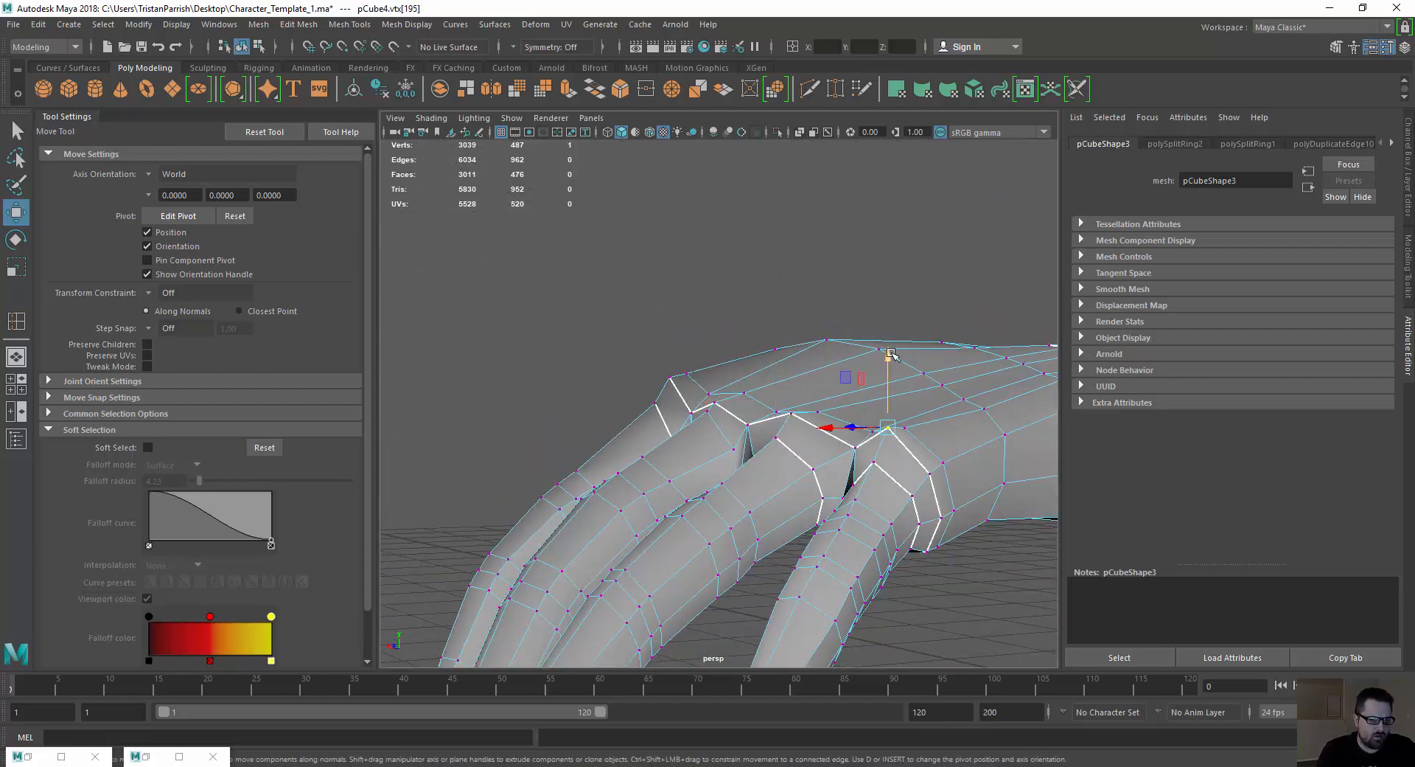
{"action": "left_click_drag", "start_coordinate": [893, 365], "coordinate": [692, 422], "text": "alt"}
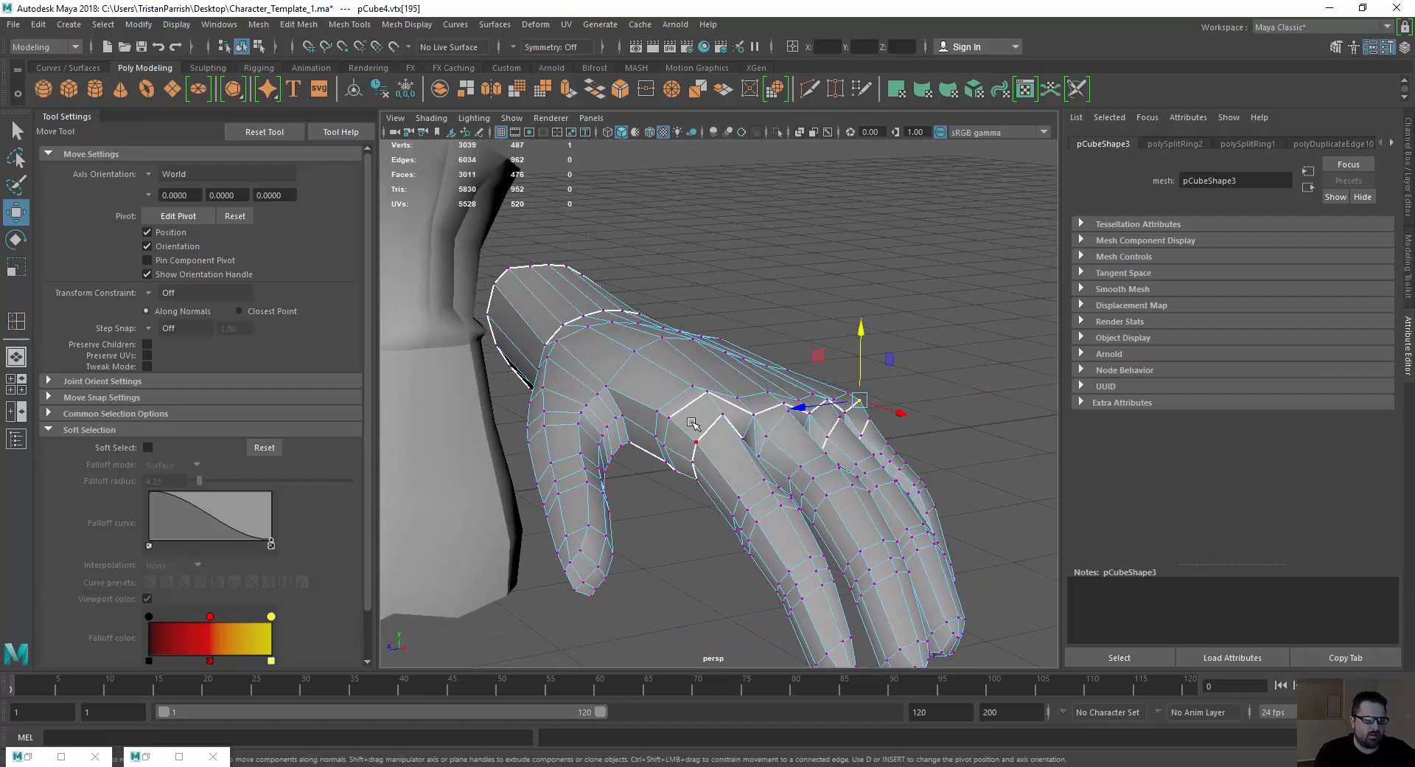
{"action": "right_click_drag", "start_coordinate": [614, 347], "coordinate": [667, 310]}
Examine the hand's overall shape from several angles and compare it with the reference image.
{"action": "left_click_drag", "start_coordinate": [550, 442], "coordinate": [759, 568], "text": "alt"}
{"action": "right_click_drag", "start_coordinate": [760, 567], "coordinate": [870, 571], "text": "alt"}
{"action": "left_click_drag", "start_coordinate": [584, 432], "coordinate": [682, 480], "text": "alt"}
{"action": "middle_click_drag", "start_coordinate": [682, 480], "coordinate": [561, 441], "text": "alt"}
{"action": "left_click_drag", "start_coordinate": [561, 441], "coordinate": [549, 409], "text": "alt"}
{"action": "right_click_drag", "start_coordinate": [549, 409], "coordinate": [664, 501], "text": "alt"}
{"action": "middle_click_drag", "start_coordinate": [471, 596], "coordinate": [520, 445], "text": "alt"}
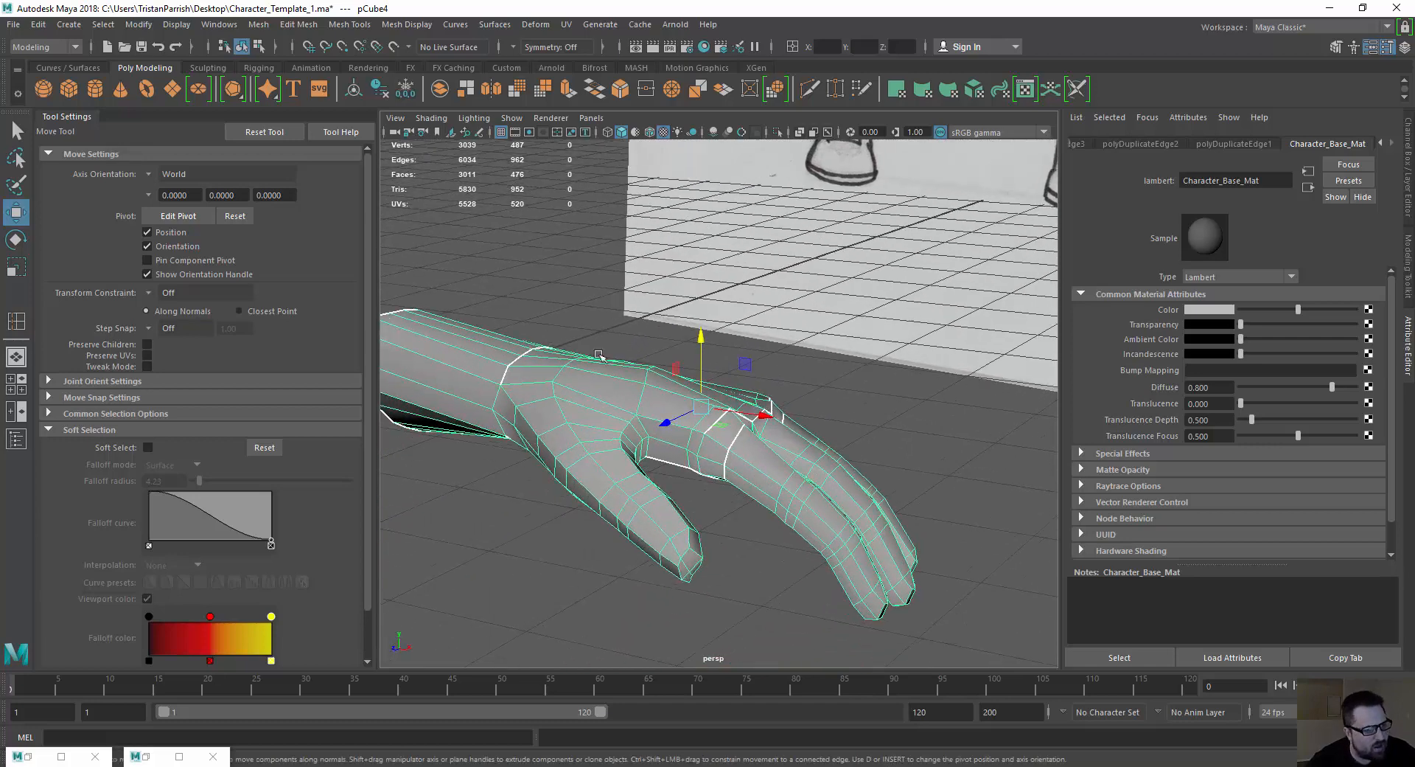
{"action": "left_click_drag", "start_coordinate": [520, 444], "coordinate": [515, 513], "text": "alt"}
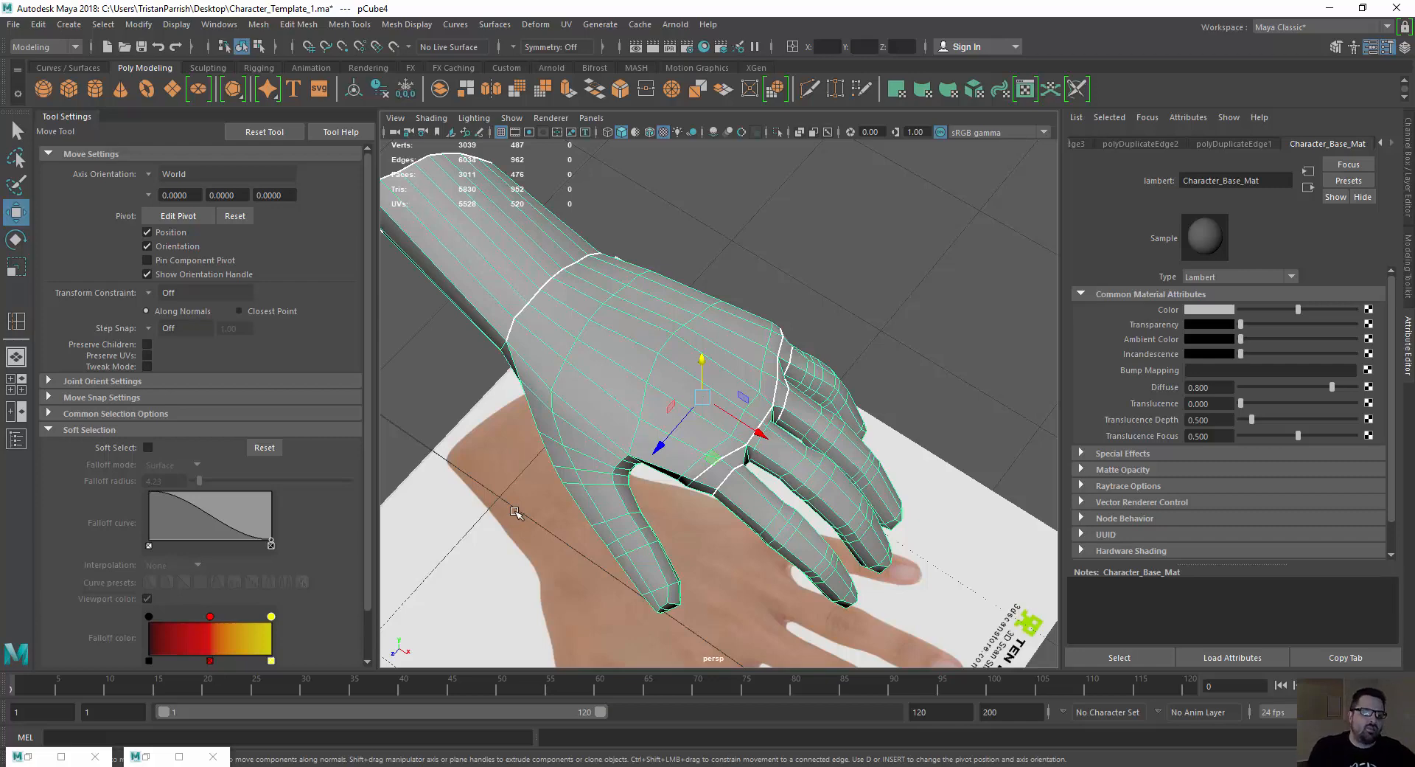
Select the middle finger's faces from the tip up to its base and scale the finger narrower across its width.
{"action": "left_click_drag", "start_coordinate": [802, 404], "coordinate": [730, 361], "text": "alt"}
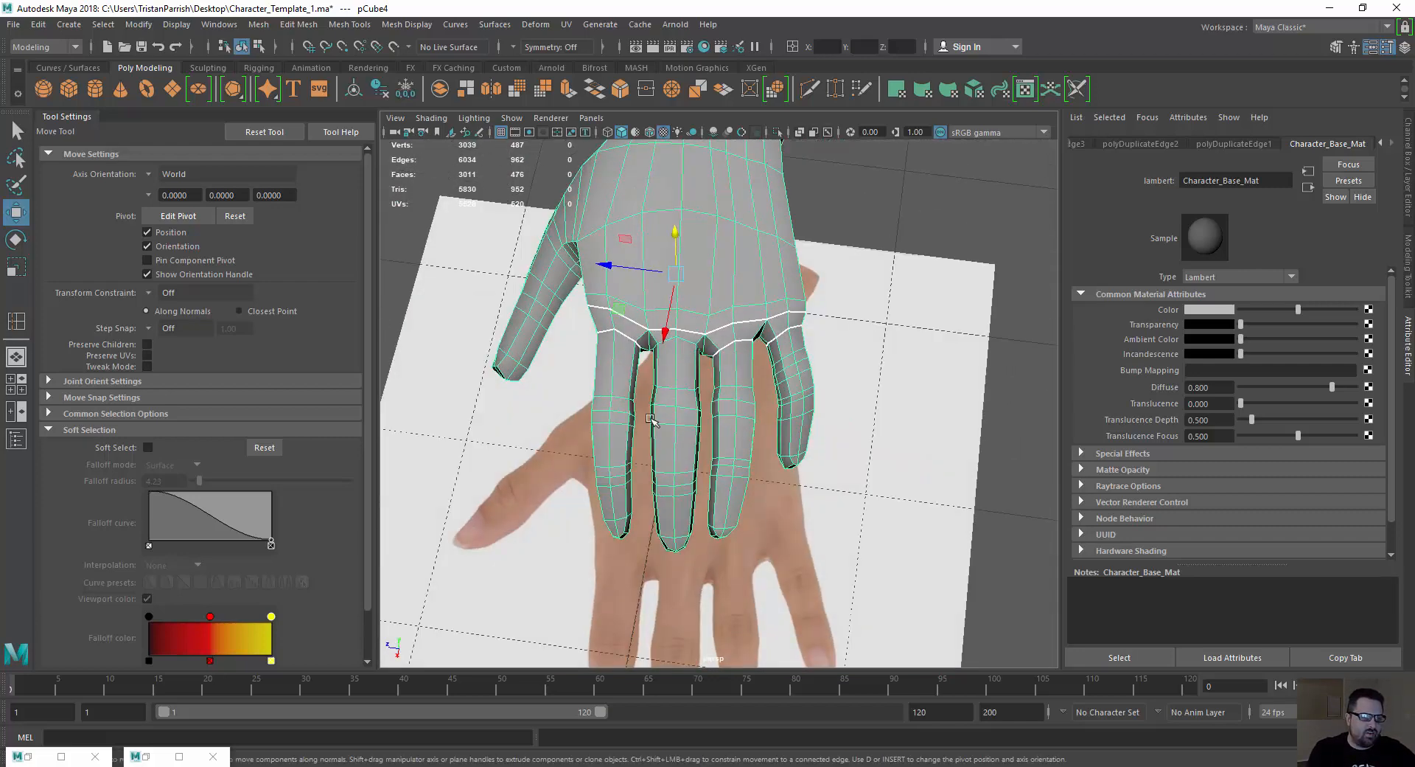
{"action": "right_click_drag", "start_coordinate": [690, 356], "coordinate": [690, 398]}
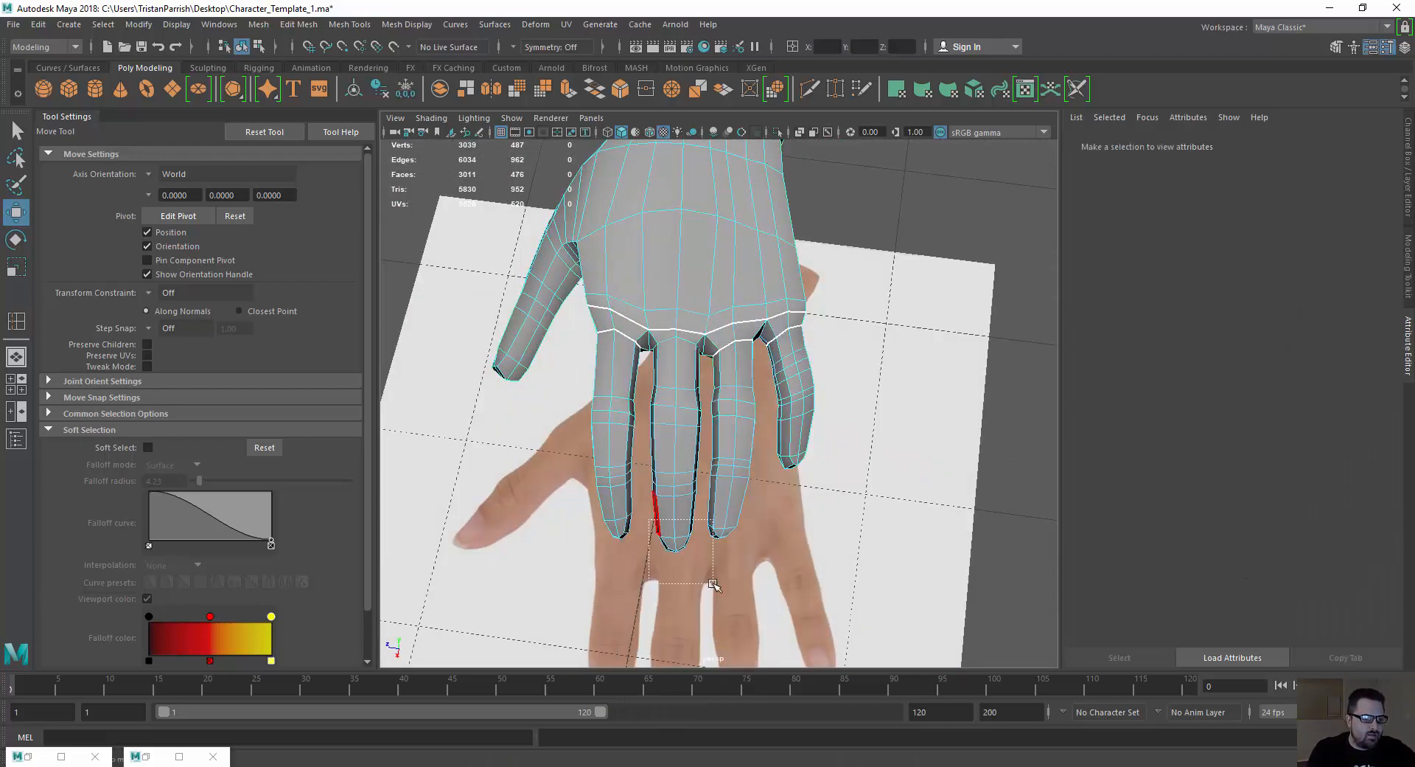
{"action": "left_click_drag", "start_coordinate": [713, 583], "coordinate": [704, 584]}
{"action": "key", "text": "shift+period"}
{"action": "key", "text": "shift+period"}
{"action": "key", "text": "shift+period"}
{"action": "key", "text": "shift+period"}
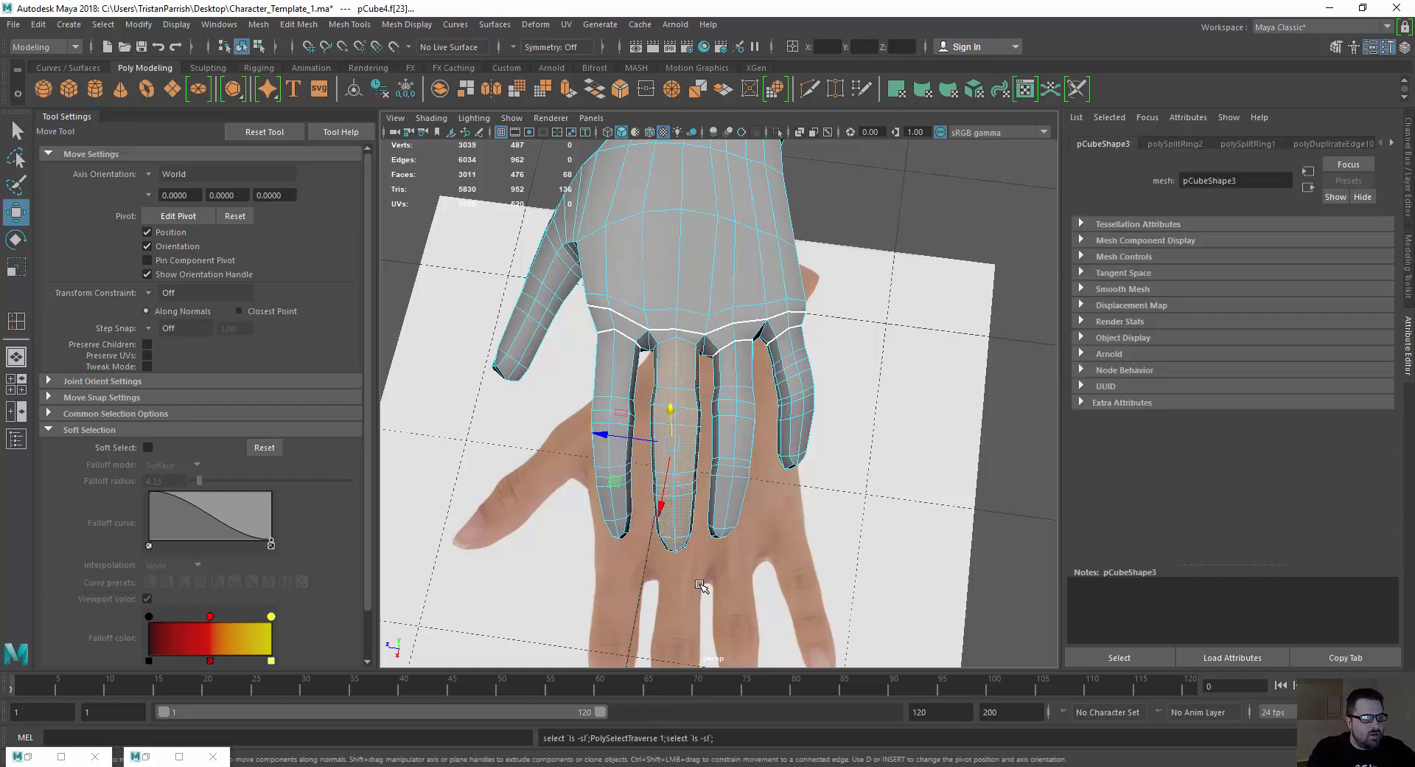
{"action": "key", "text": "shift+period"}
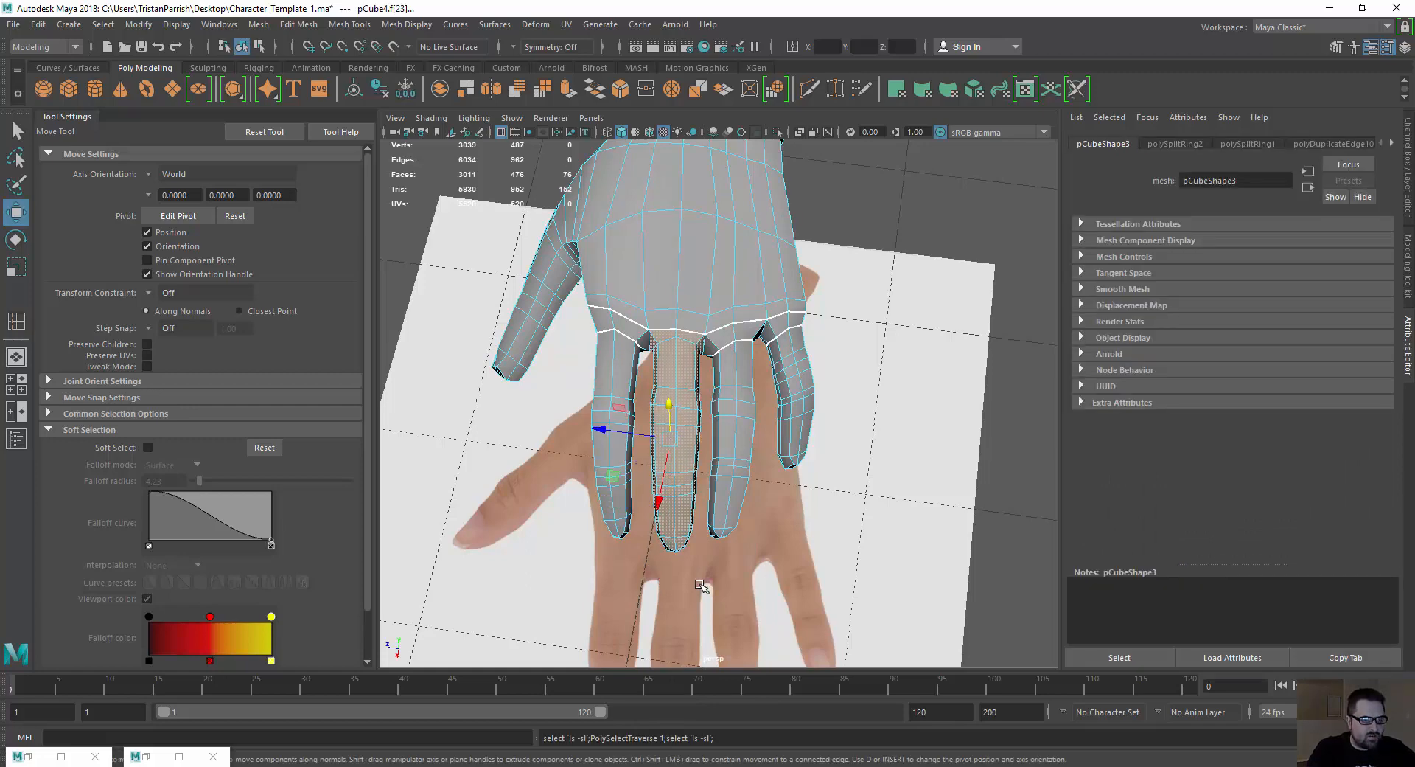
{"action": "key", "text": "shift+comma"}
{"action": "key", "text": "r"}
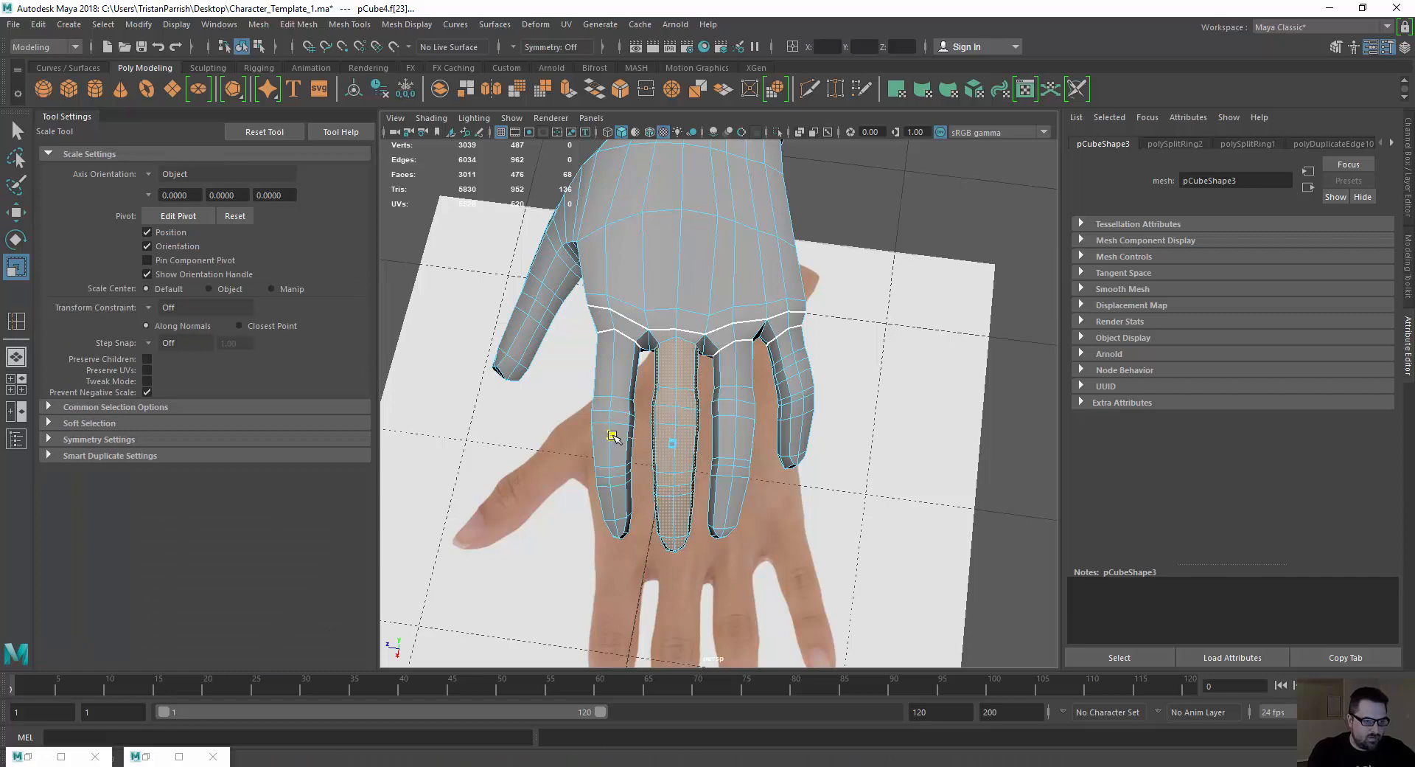
Select all faces of the index finger and scale it slightly narrower across its width.
{"action": "left_click", "coordinate": [619, 531]}
{"action": "key", "text": "shift+period"}
{"action": "key", "text": "shift+period"}
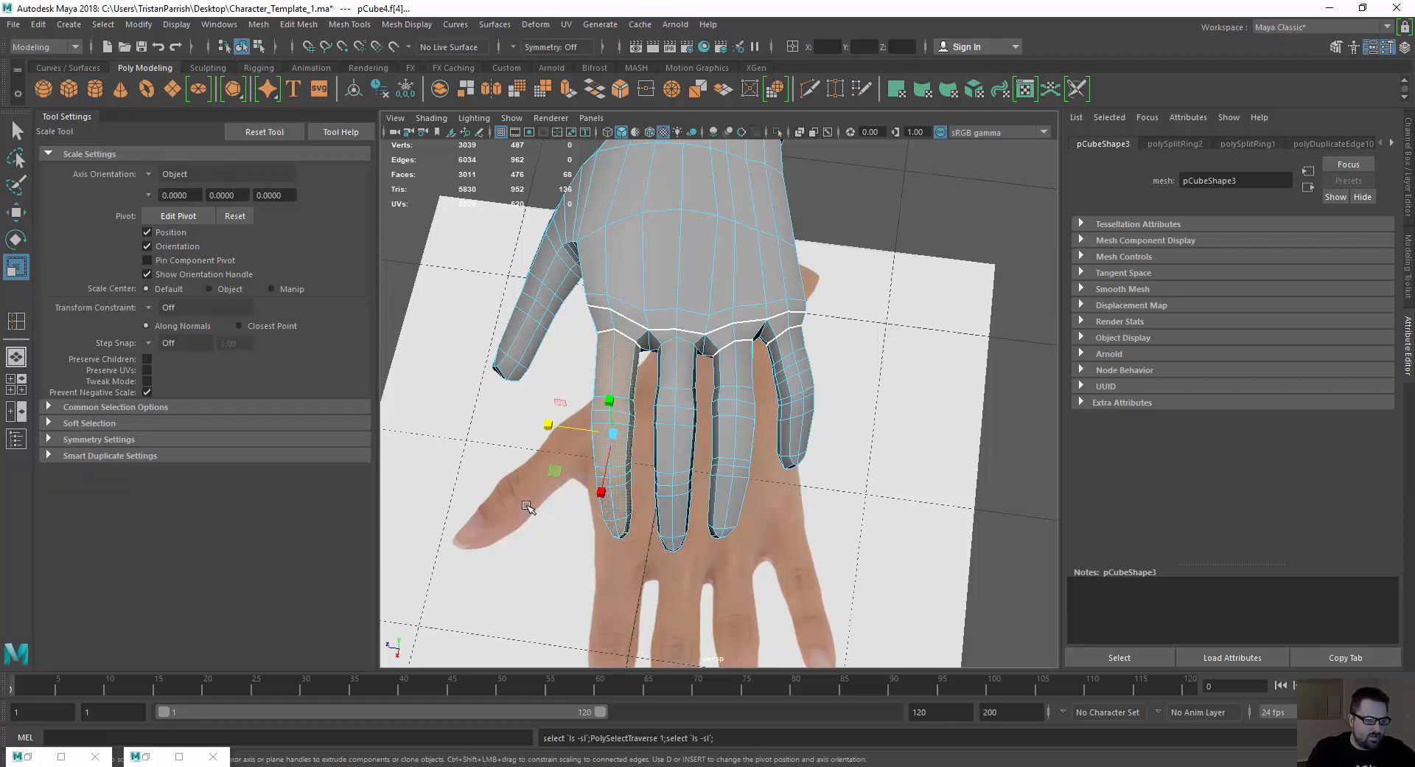
{"action": "left_click_drag", "start_coordinate": [550, 431], "coordinate": [553, 432]}
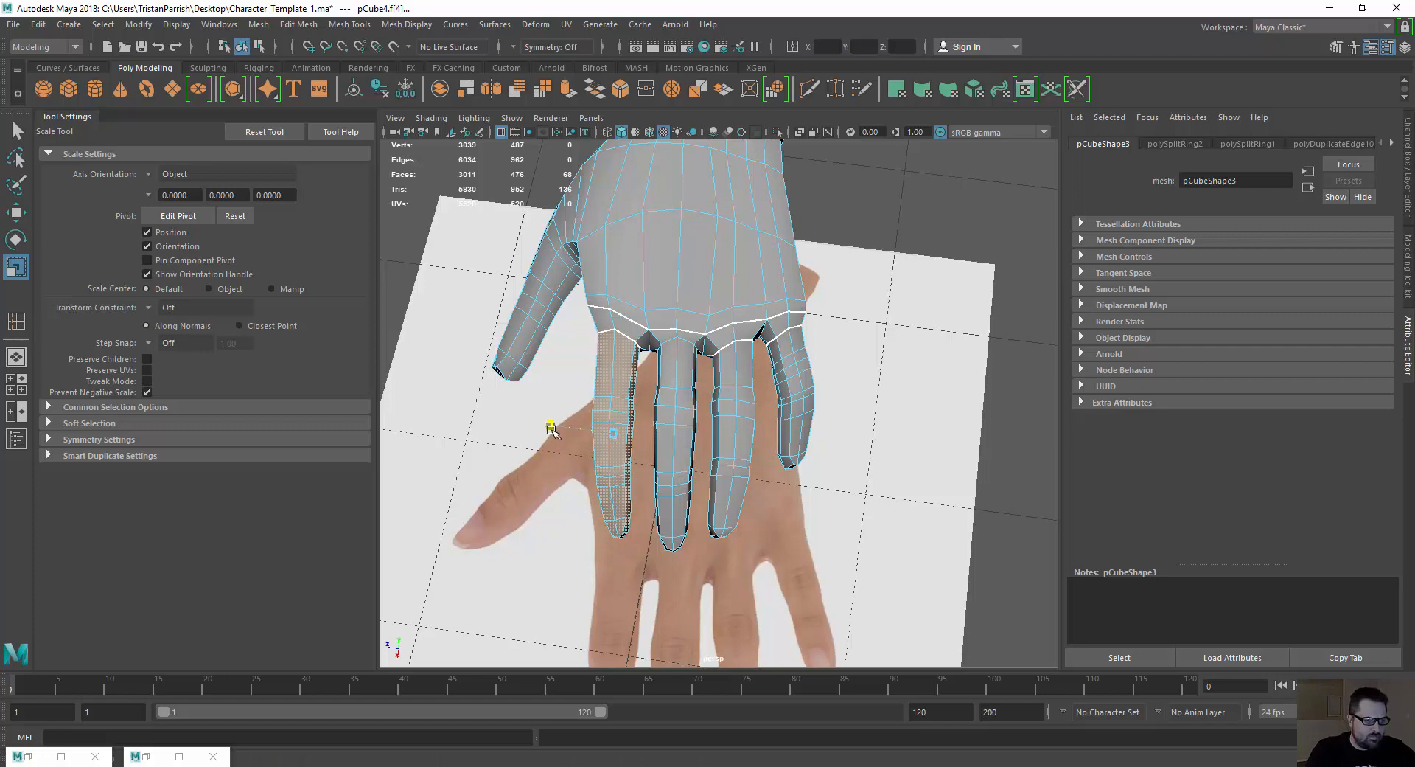
Select all faces of the ring finger and scale it slightly narrower across its width.
{"action": "left_click", "coordinate": [722, 537]}
{"action": "key", "text": "shift+period"}
{"action": "key", "text": "shift+period"}
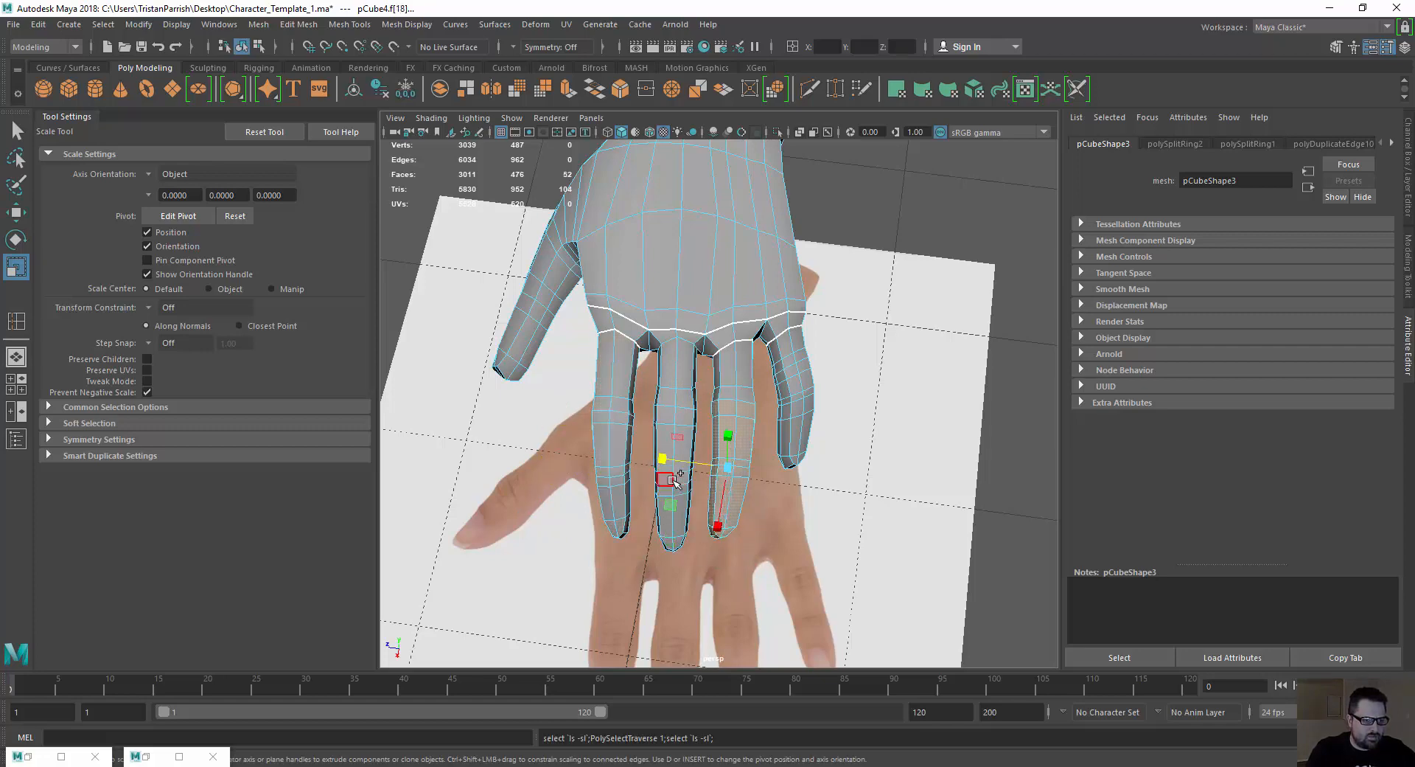
{"action": "key", "text": "shift+period"}
{"action": "left_click_drag", "start_coordinate": [665, 426], "coordinate": [676, 431]}
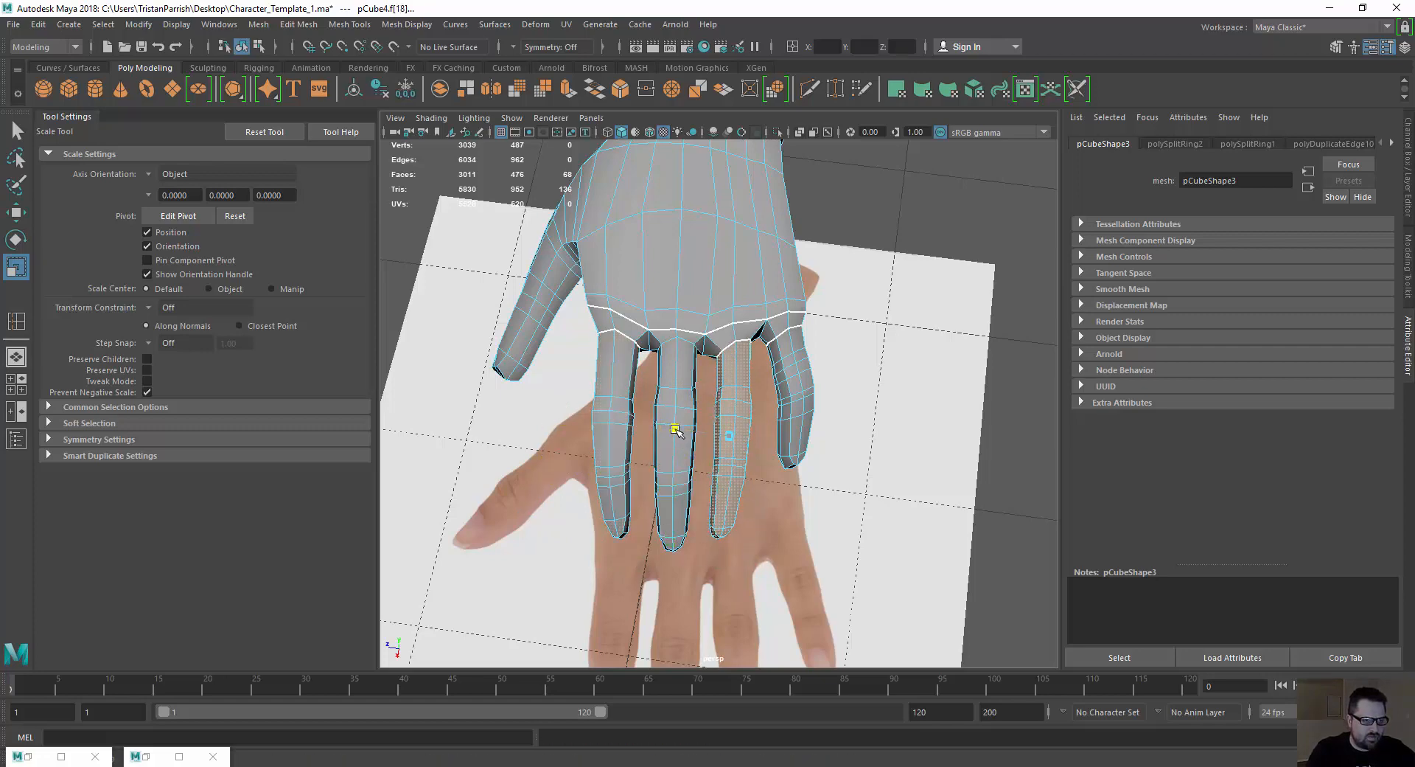
Select all faces of the little finger and scale it slightly narrower across its width.
{"action": "left_click_drag", "start_coordinate": [767, 358], "coordinate": [780, 525]}
{"action": "key", "text": "shift+period"}
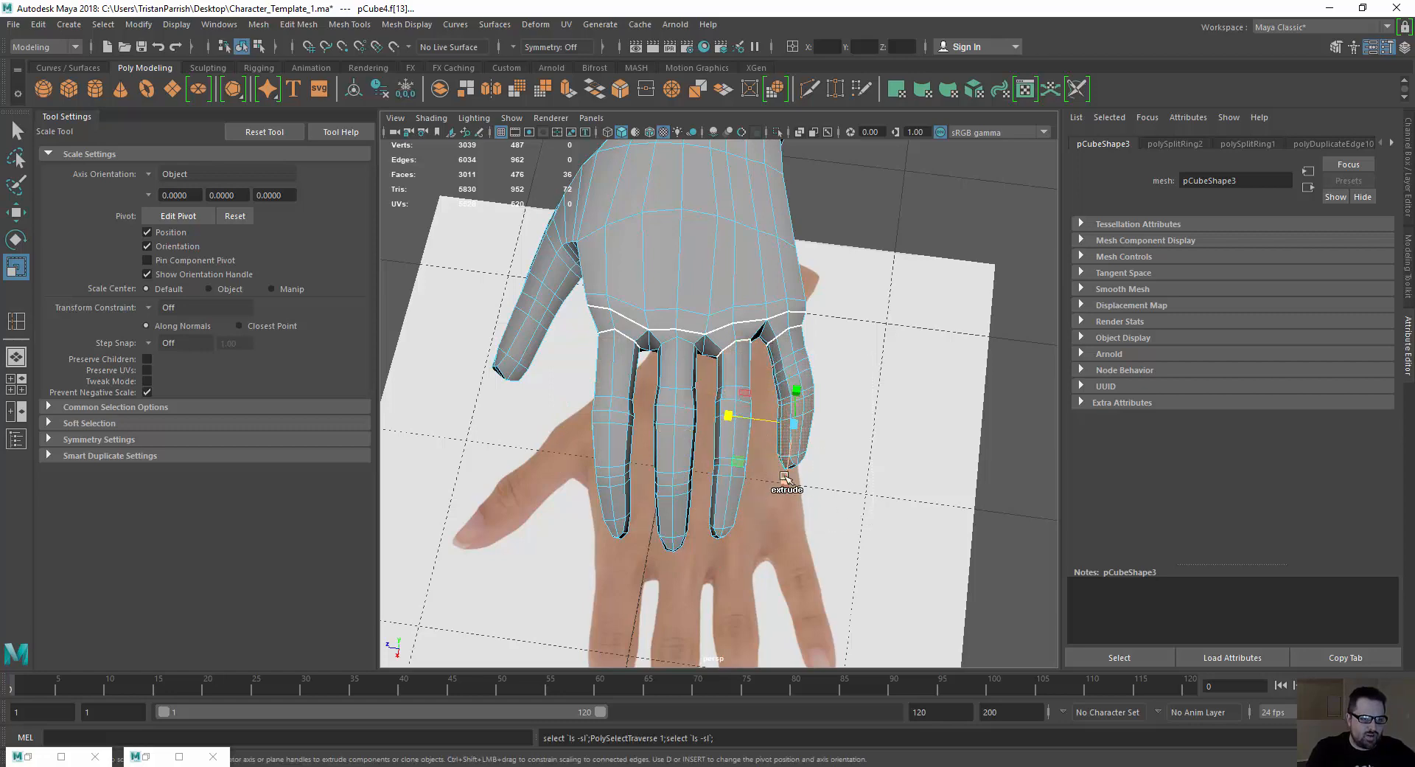
{"action": "middle_click_drag", "start_coordinate": [722, 383], "coordinate": [732, 384]}
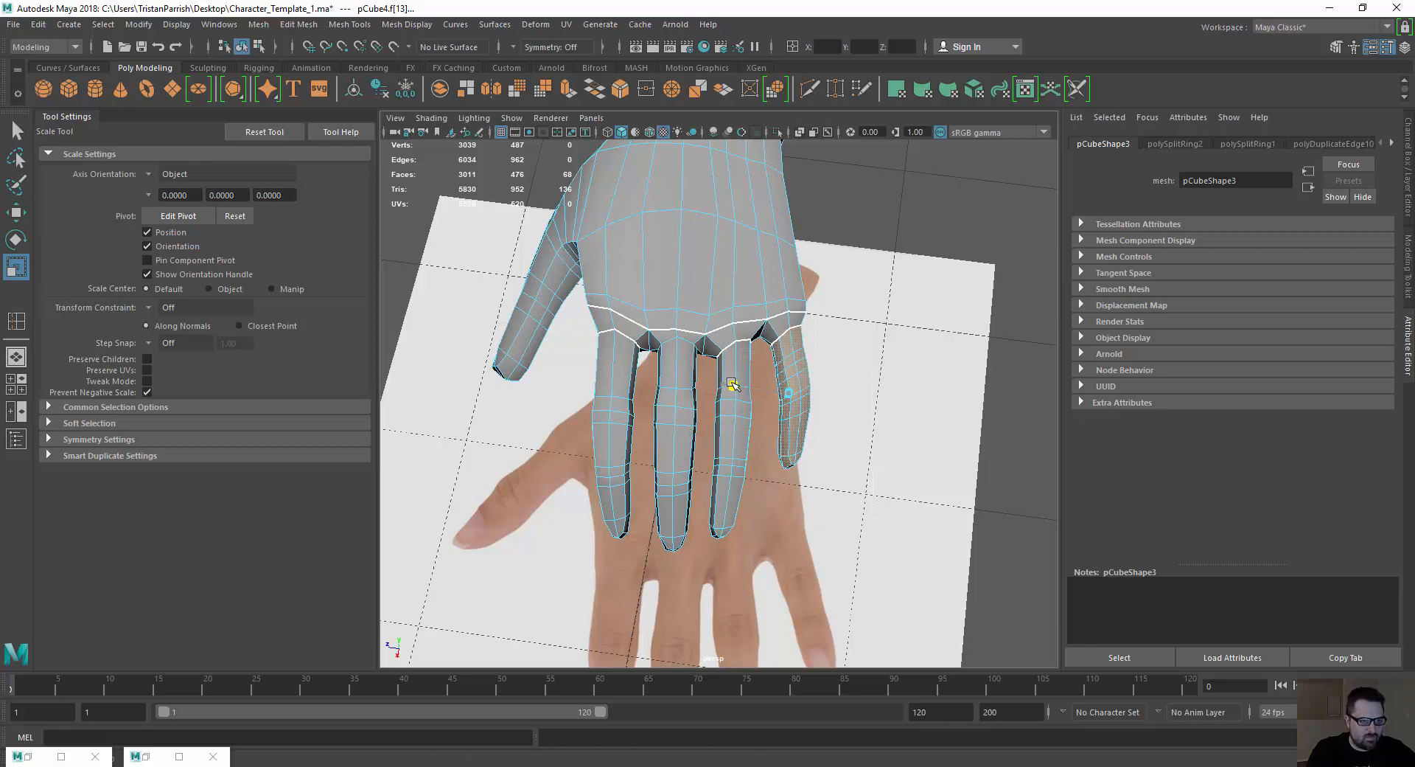
Select the thumb's faces, scale it slightly narrower and return to object selection.
{"action": "scroll", "coordinate": [721, 384], "scroll_direction": "down", "scroll_amount": 5}
{"action": "left_click_drag", "start_coordinate": [721, 384], "coordinate": [592, 463], "text": "alt"}
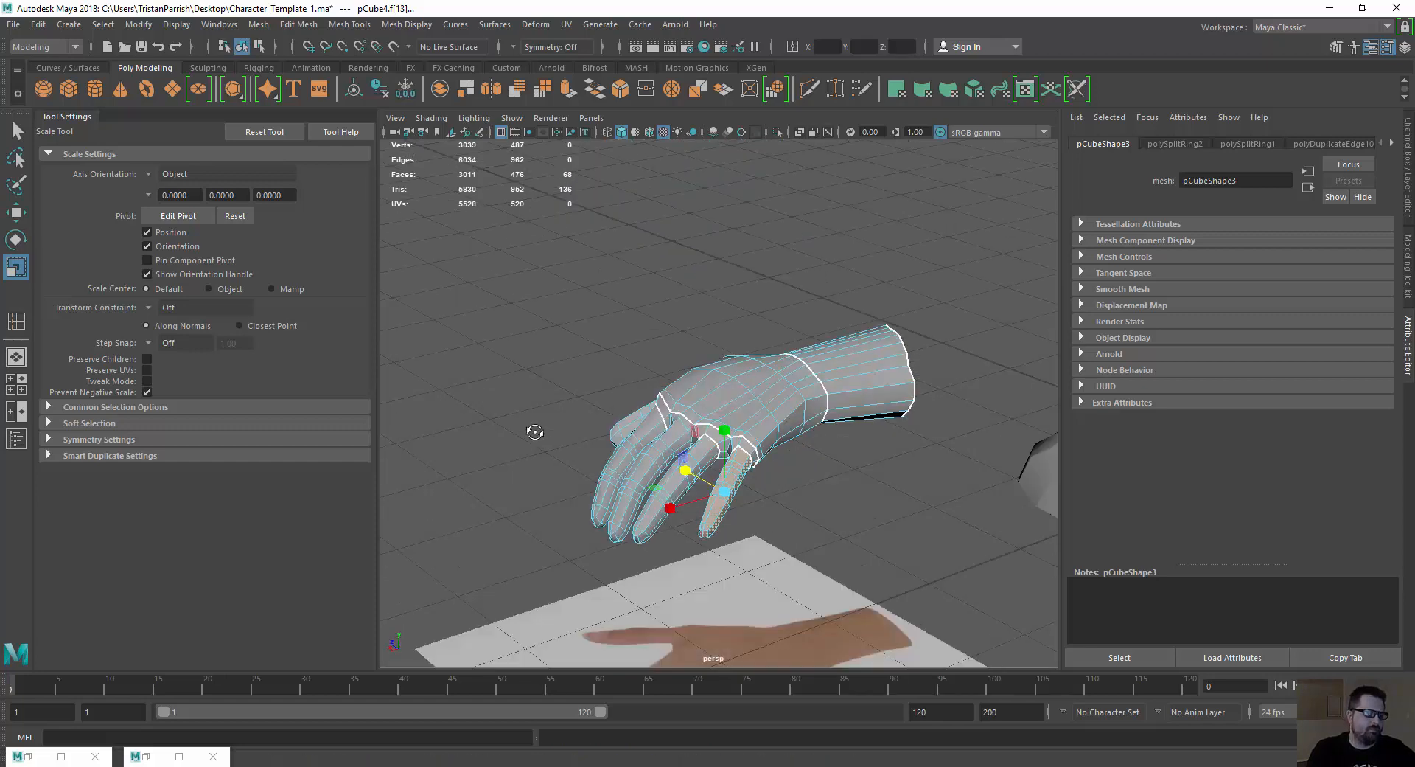
{"action": "left_click_drag", "start_coordinate": [662, 519], "coordinate": [663, 520]}
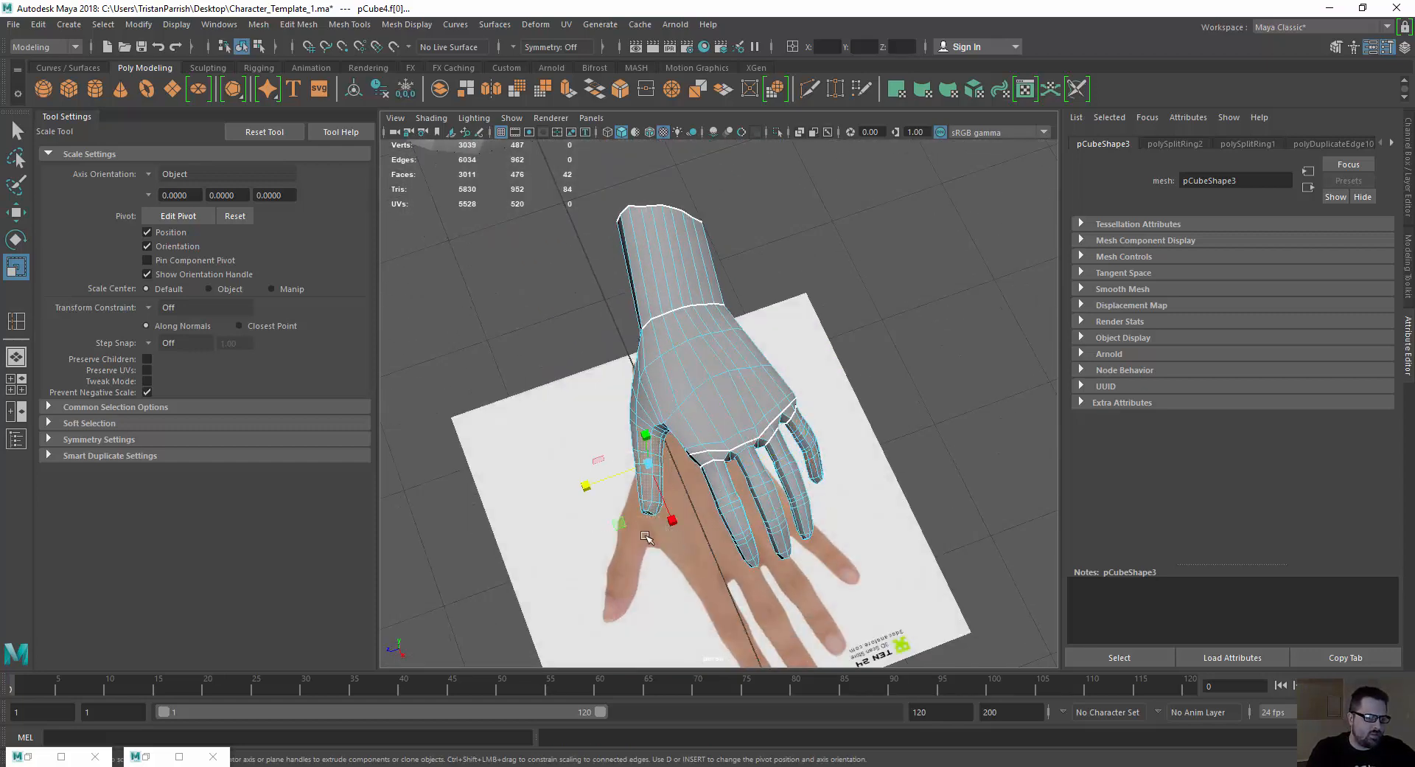
{"action": "left_click_drag", "start_coordinate": [585, 483], "coordinate": [649, 380]}
{"action": "scroll", "coordinate": [598, 485], "scroll_direction": "down", "scroll_amount": 4}
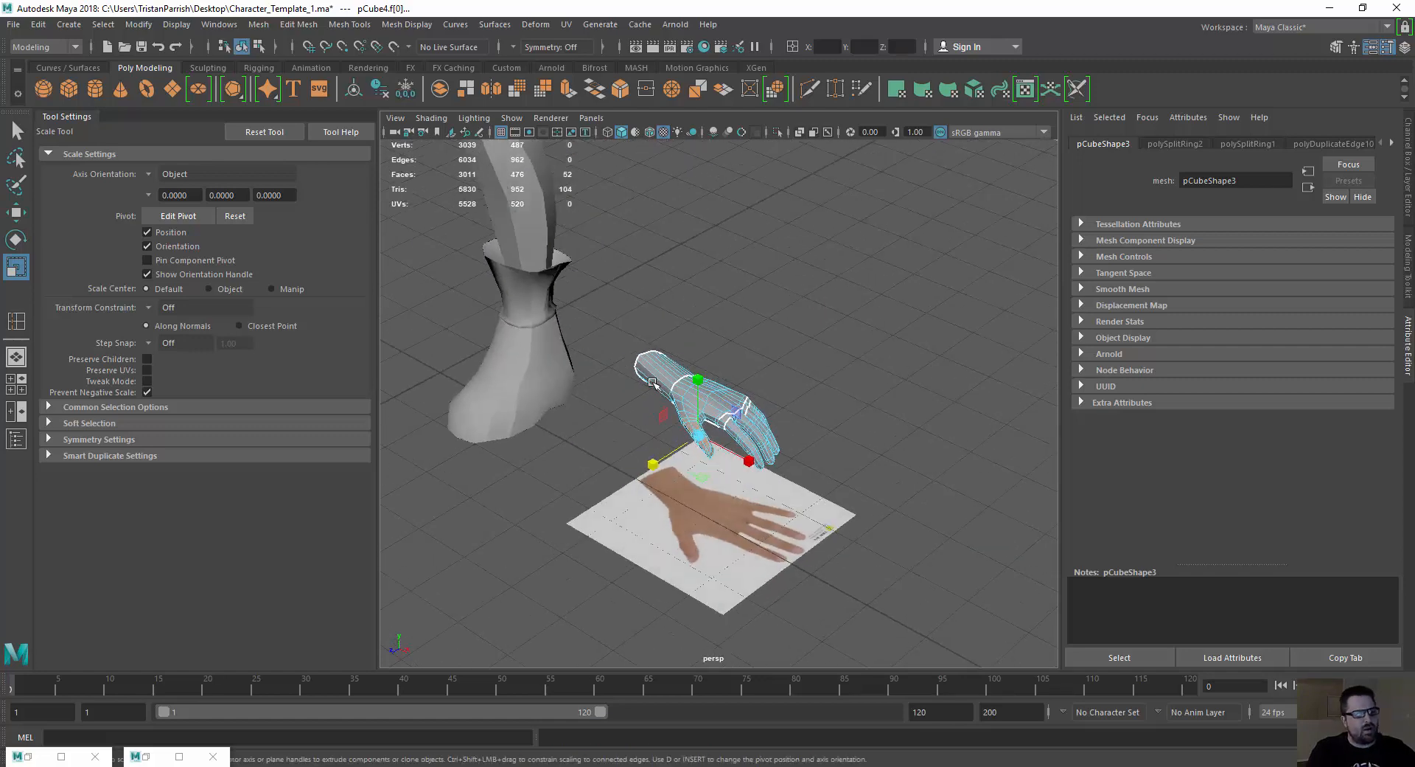
{"action": "right_click_drag", "start_coordinate": [649, 379], "coordinate": [718, 334]}
Insert three edge loops with edge flow across the hand's forearm section behind the wrist.
{"action": "left_click", "coordinate": [573, 415]}
{"action": "left_click_drag", "start_coordinate": [574, 415], "coordinate": [591, 378], "text": "alt"}
{"action": "scroll", "coordinate": [686, 391], "scroll_direction": "up", "scroll_amount": 4}
{"action": "left_click", "coordinate": [596, 463]}
{"action": "scroll", "coordinate": [610, 428], "scroll_direction": "up", "scroll_amount": 3}
{"action": "left_click_drag", "start_coordinate": [659, 483], "coordinate": [600, 498], "text": "alt"}
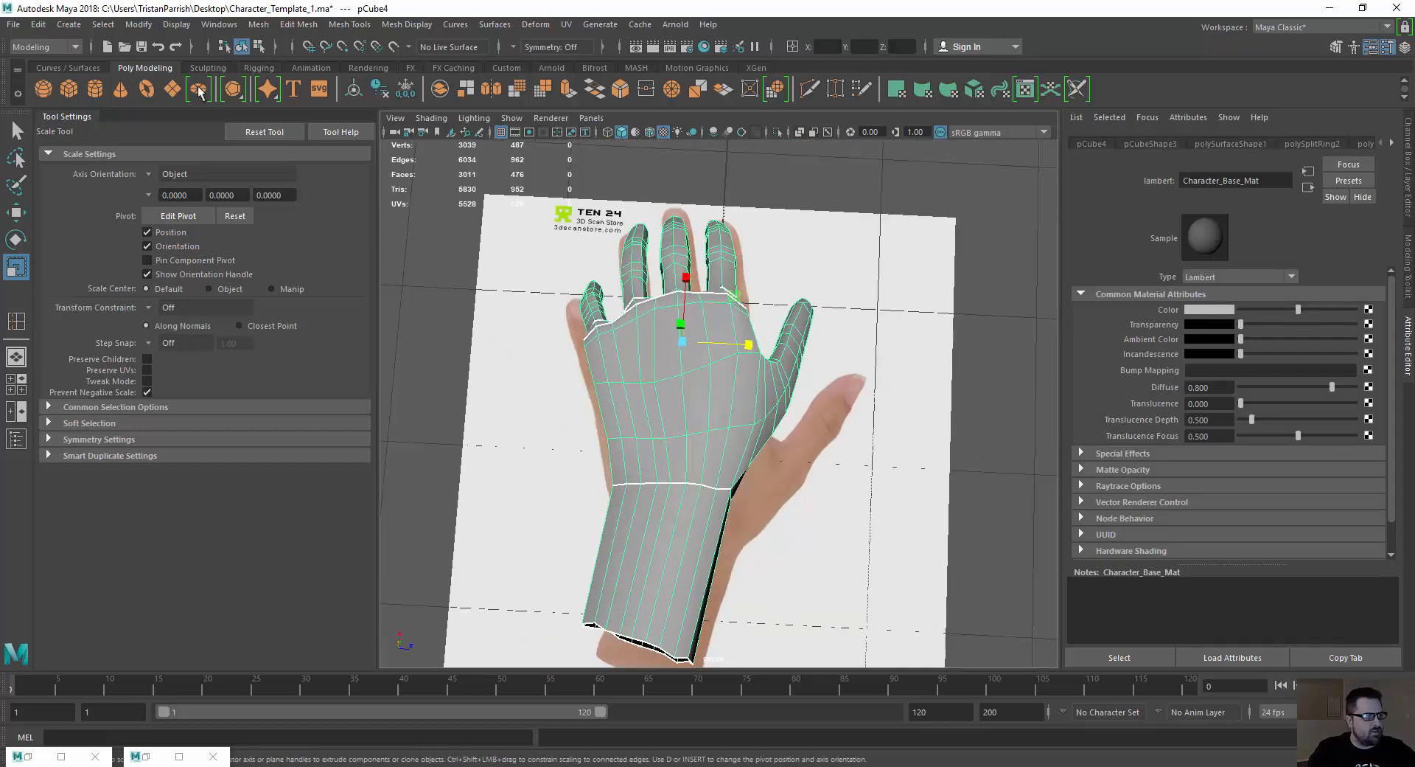
{"action": "left_click", "coordinate": [280, 25]}
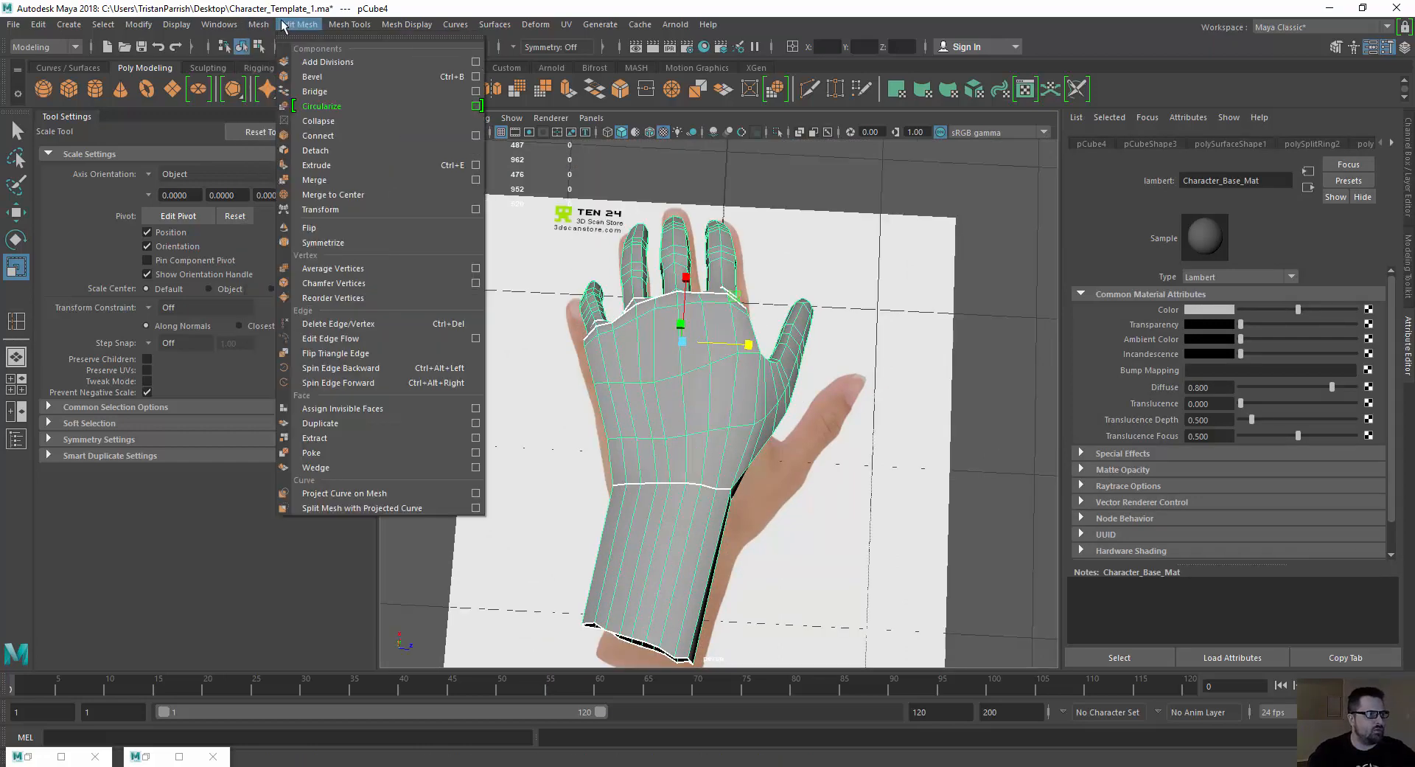
{"action": "mouse_move", "coordinate": [346, 24]}
{"action": "left_click", "coordinate": [382, 136]}
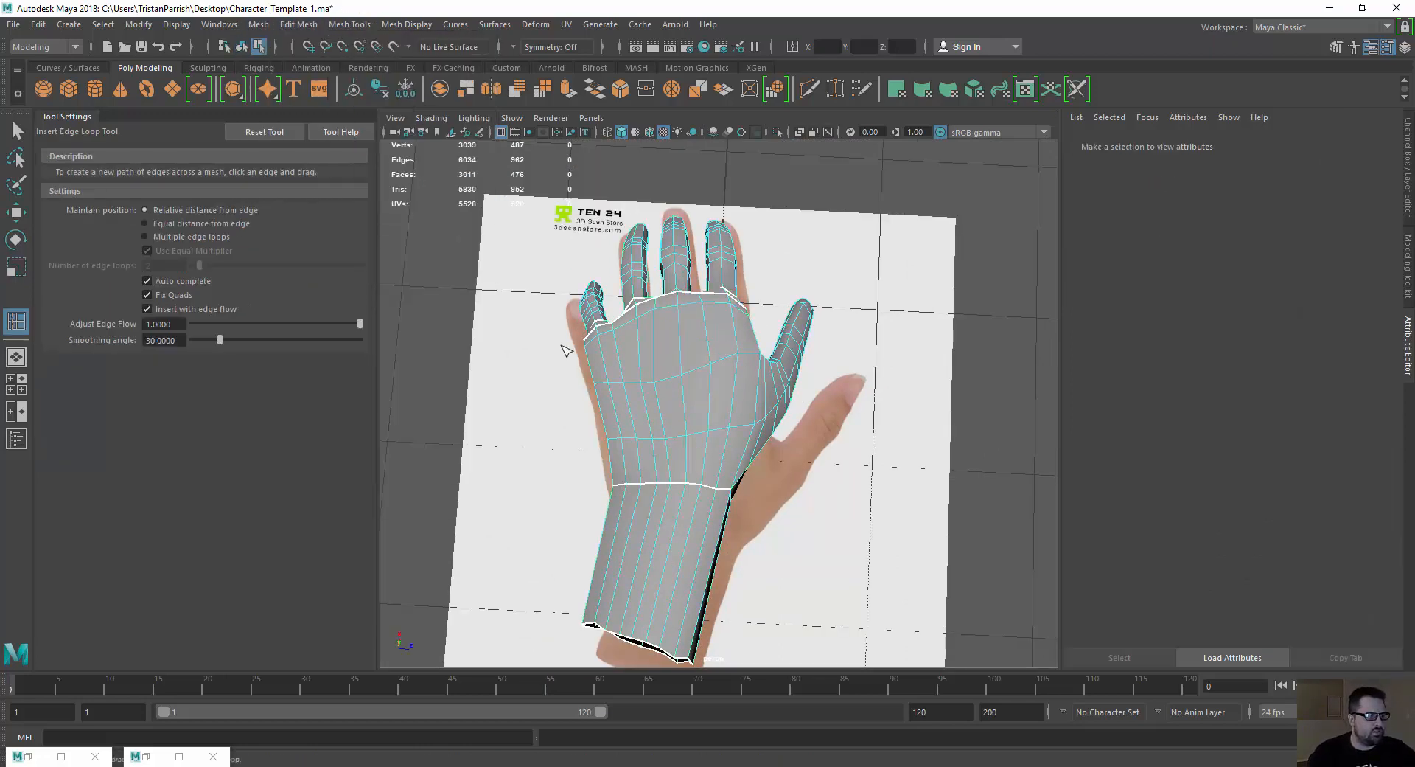
{"action": "left_click", "coordinate": [667, 501]}
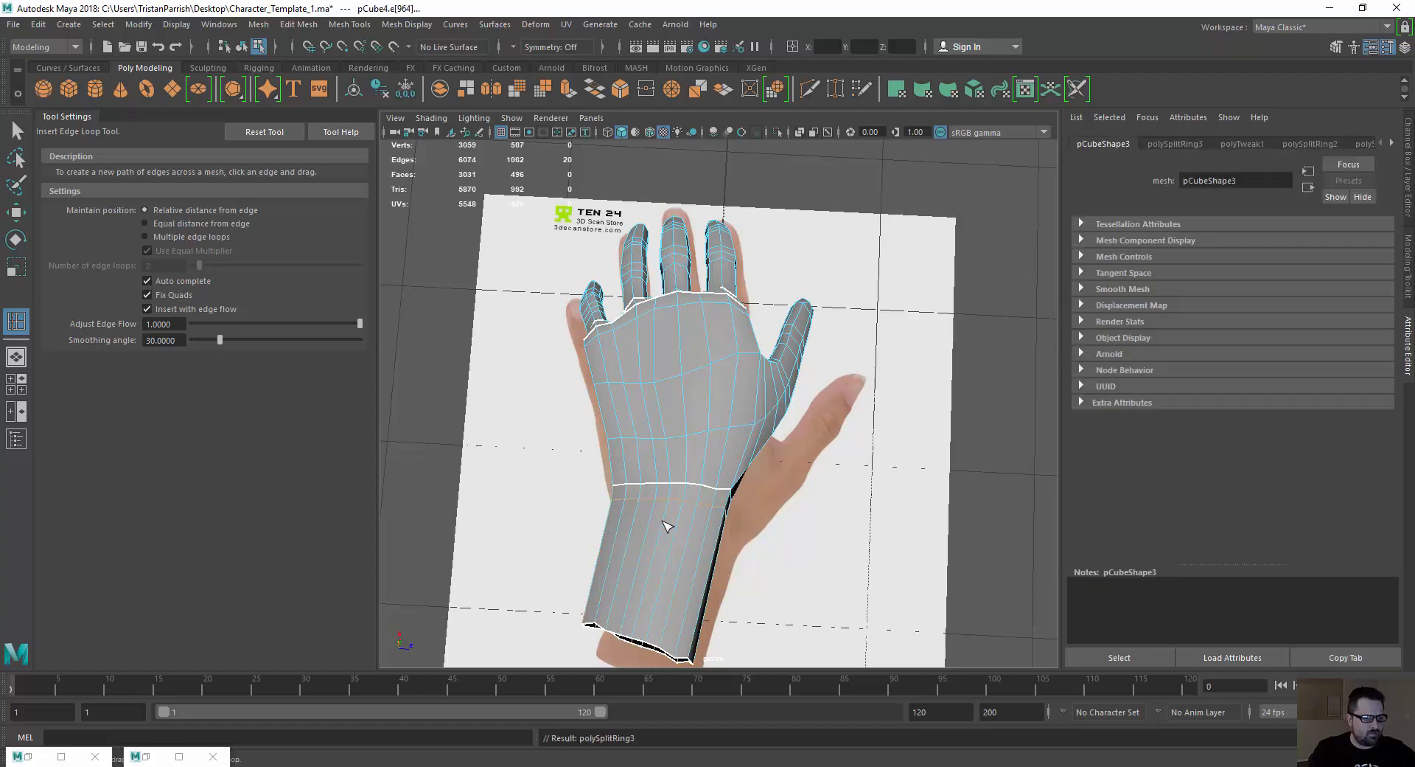
{"action": "left_click_drag", "start_coordinate": [655, 533], "coordinate": [649, 519]}
{"action": "left_click_drag", "start_coordinate": [623, 583], "coordinate": [701, 291]}
{"action": "scroll", "coordinate": [553, 538], "scroll_direction": "up", "scroll_amount": 5}
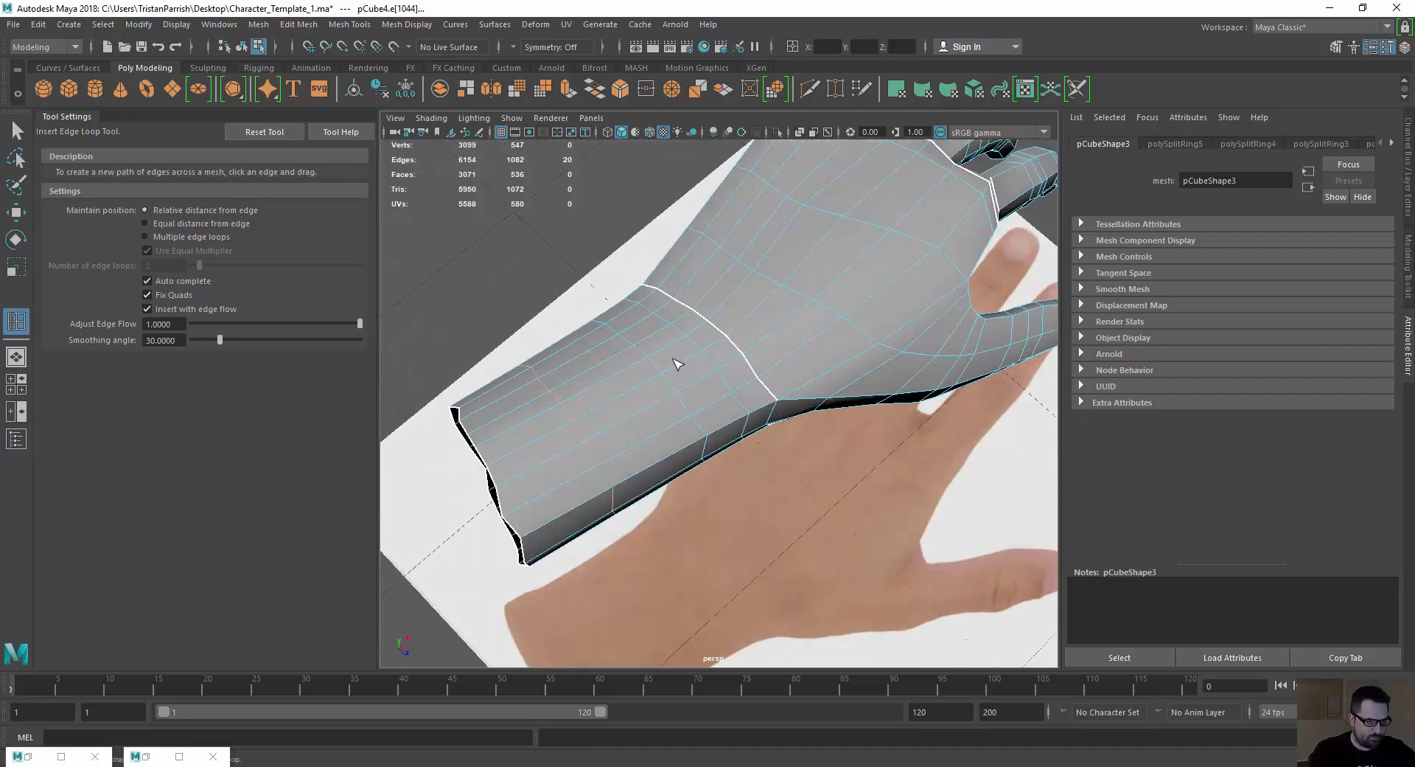
Select the second edge loop behind the wrist and scale it narrower across the forearm.
{"action": "key", "text": "w"}
{"action": "double_click", "coordinate": [741, 361]}
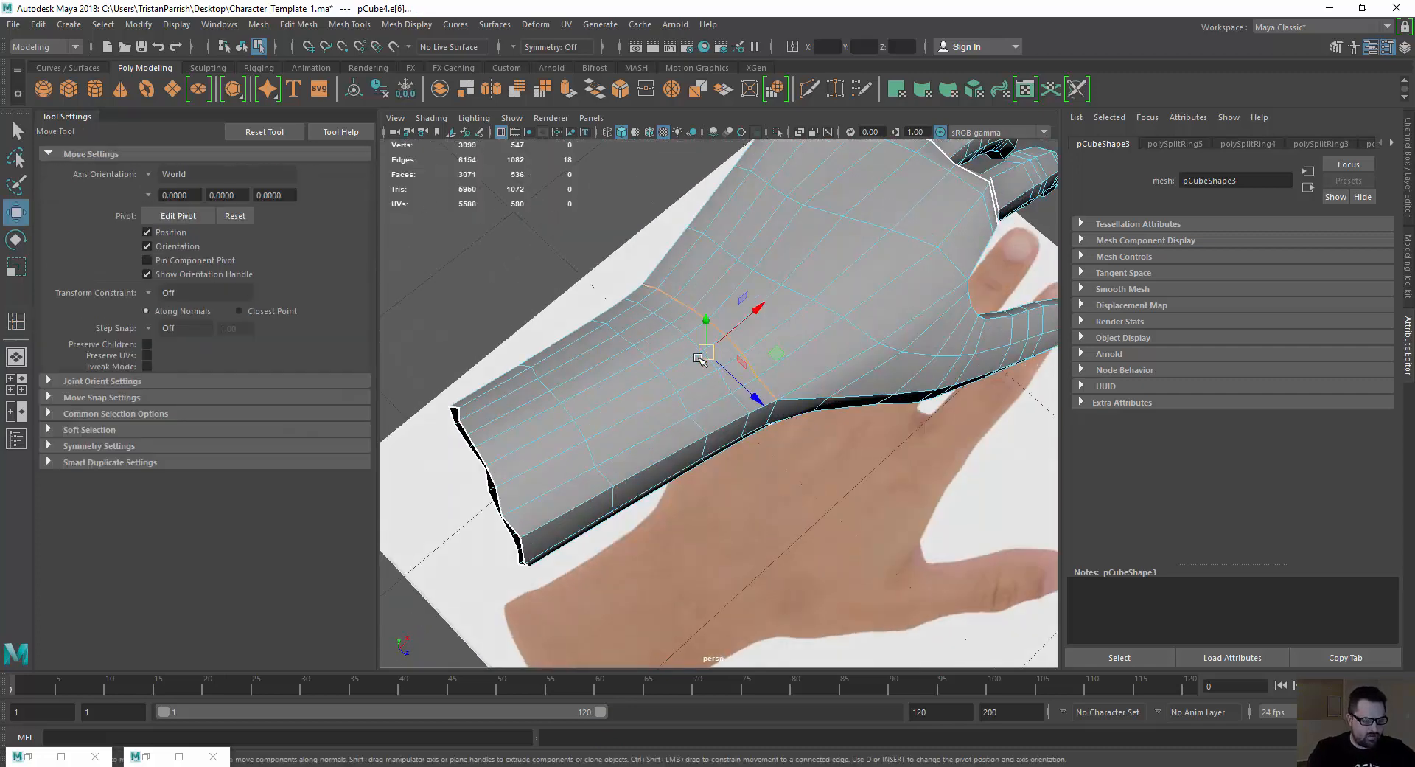
{"action": "left_click_drag", "start_coordinate": [686, 427], "coordinate": [734, 386], "text": "alt"}
{"action": "key", "text": "r"}
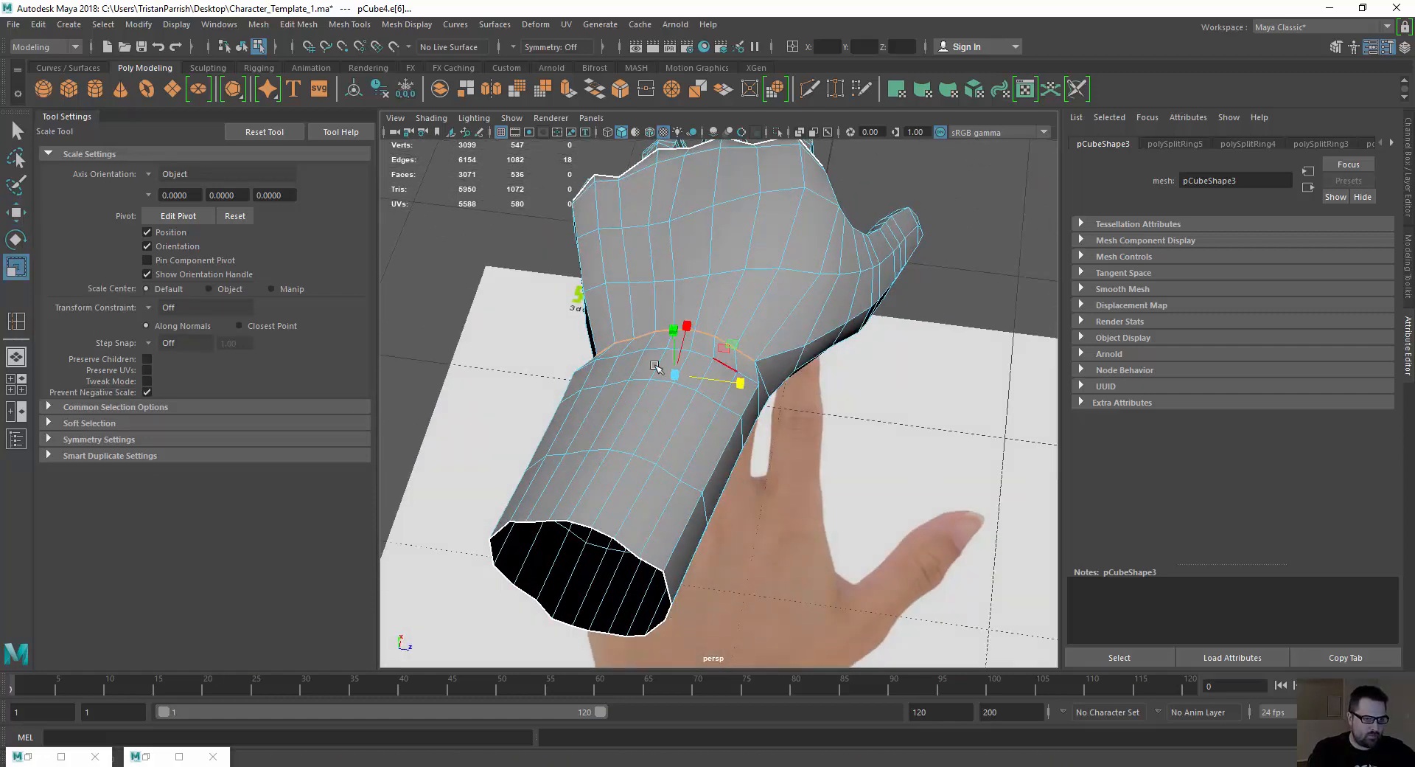
{"action": "left_click_drag", "start_coordinate": [568, 401], "coordinate": [613, 396], "text": "alt"}
{"action": "double_click", "coordinate": [618, 432]}
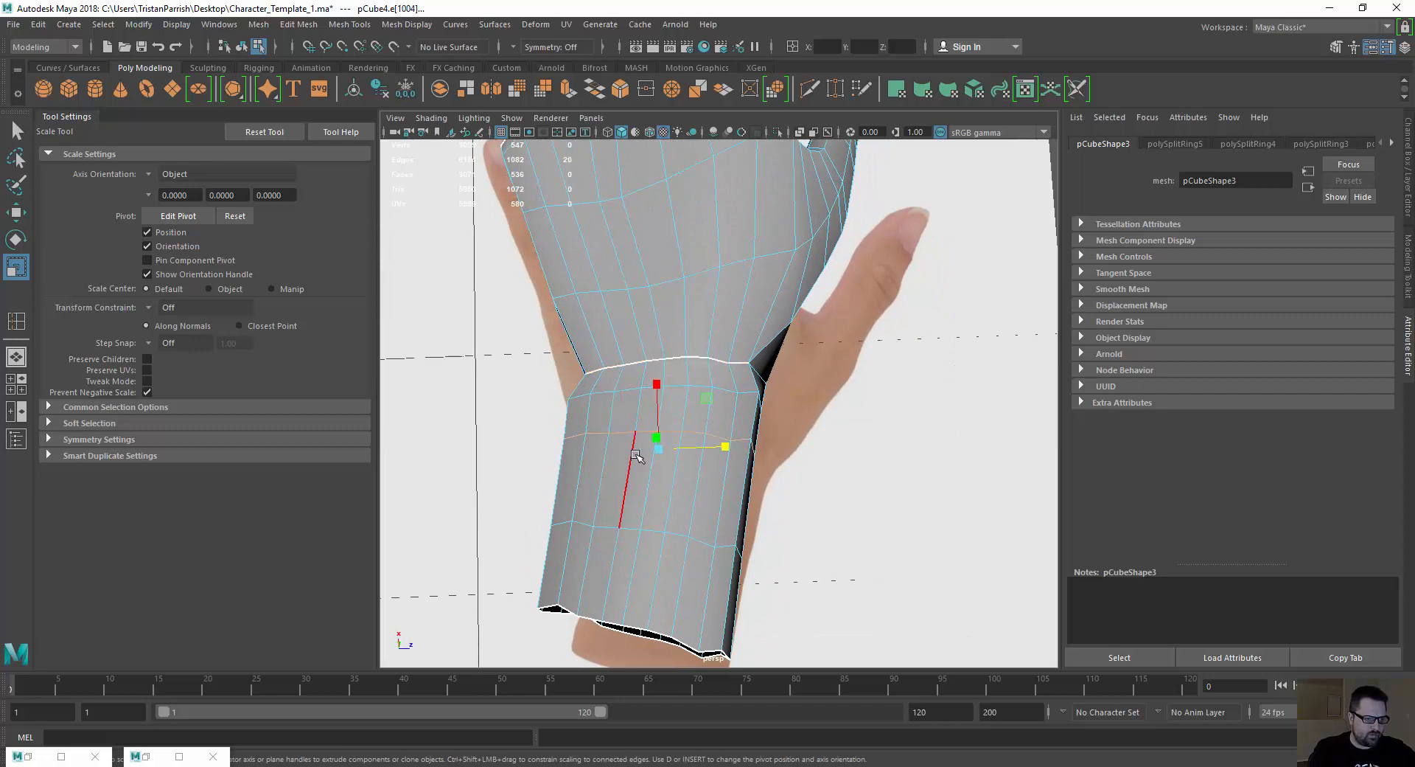
{"action": "left_click_drag", "start_coordinate": [726, 445], "coordinate": [715, 452]}
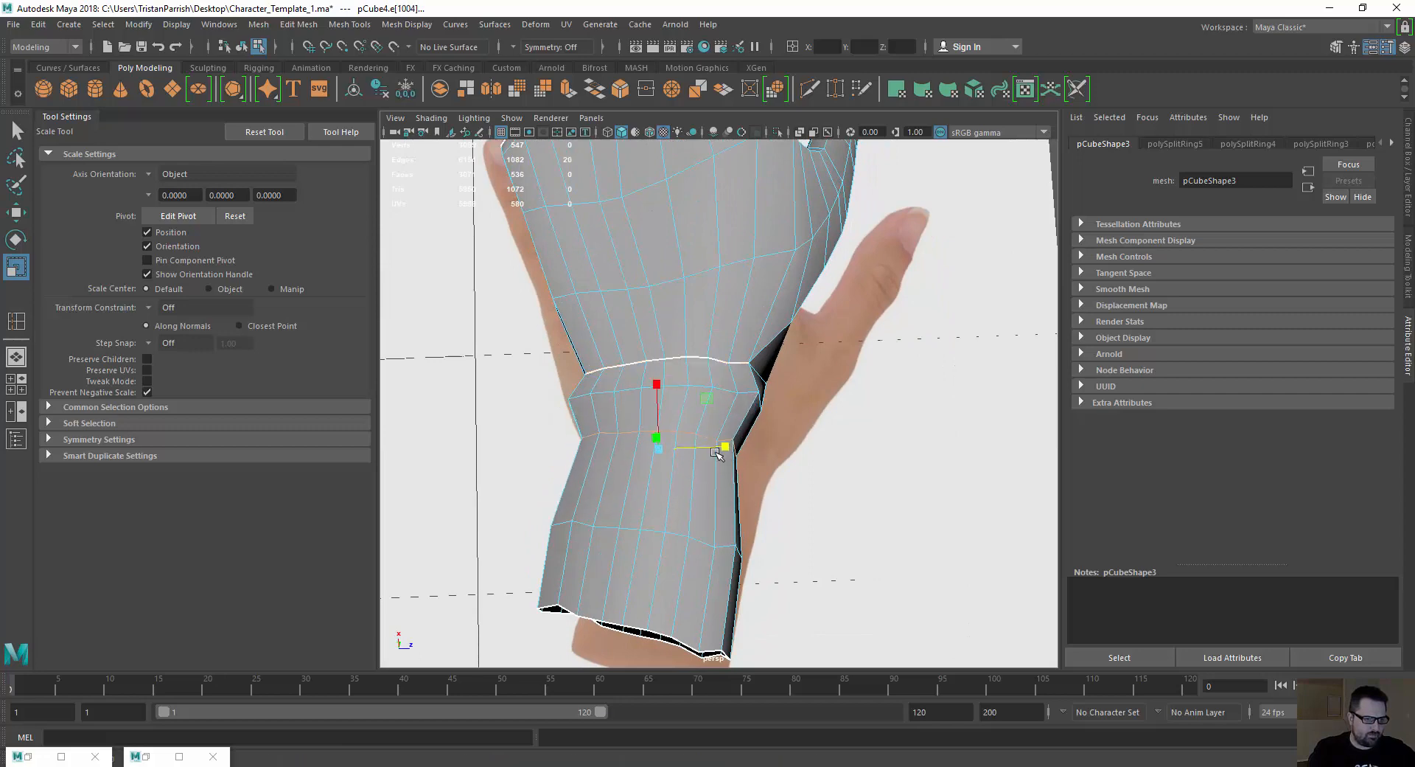
Scale the remaining forearm loops and the open end narrower so the forearm section tapers evenly from the wrist.
{"action": "double_click", "coordinate": [685, 540]}
{"action": "left_click_drag", "start_coordinate": [713, 543], "coordinate": [699, 547]}
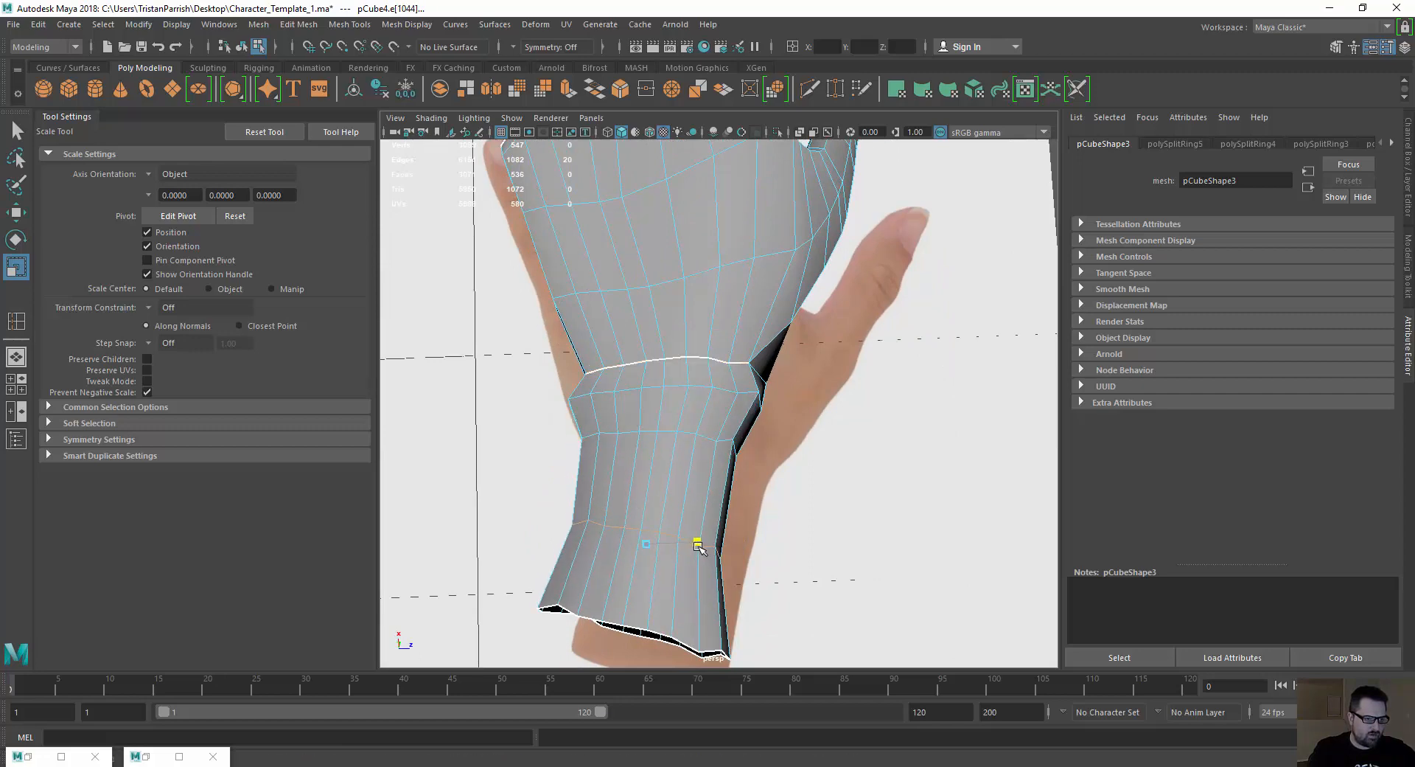
{"action": "double_click", "coordinate": [709, 656]}
{"action": "left_click_drag", "start_coordinate": [700, 635], "coordinate": [682, 640]}
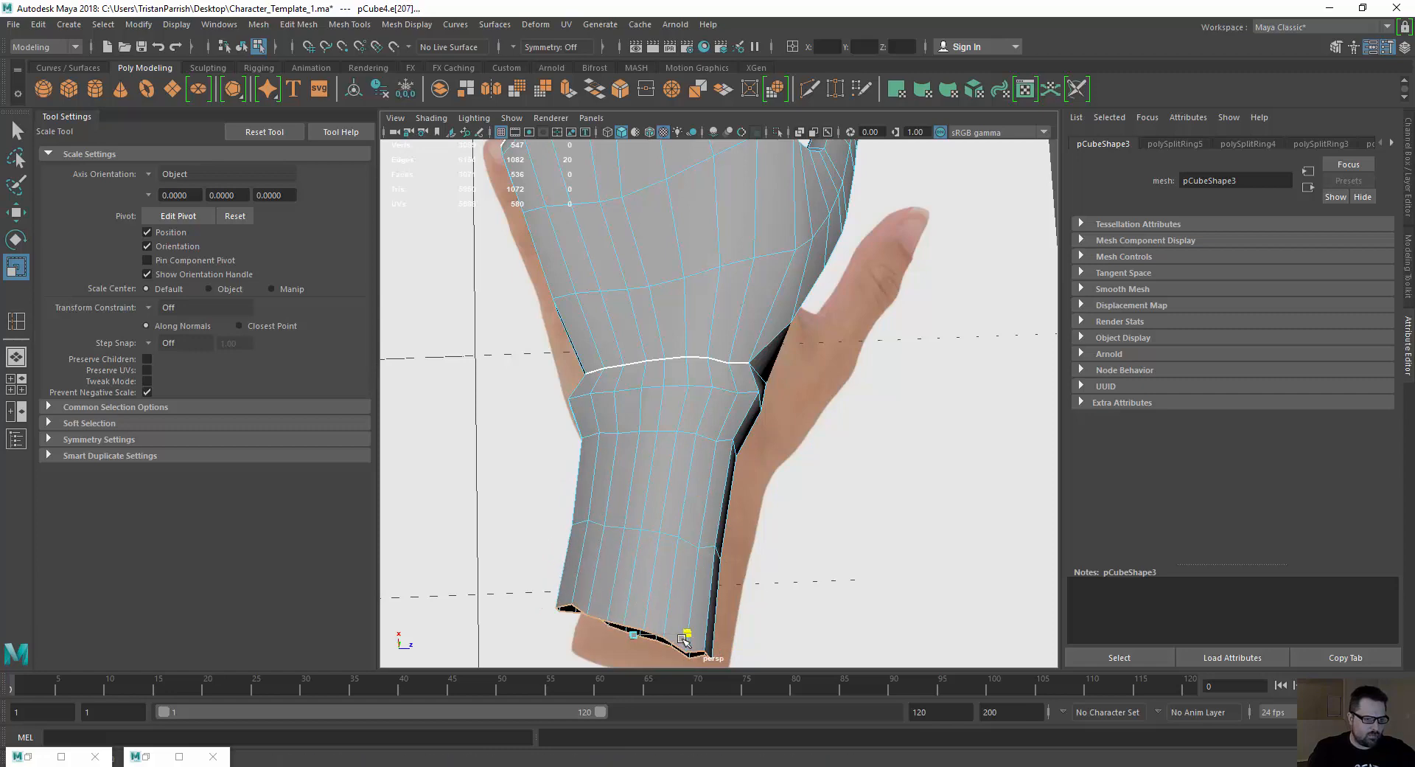
{"action": "left_click", "coordinate": [753, 394]}
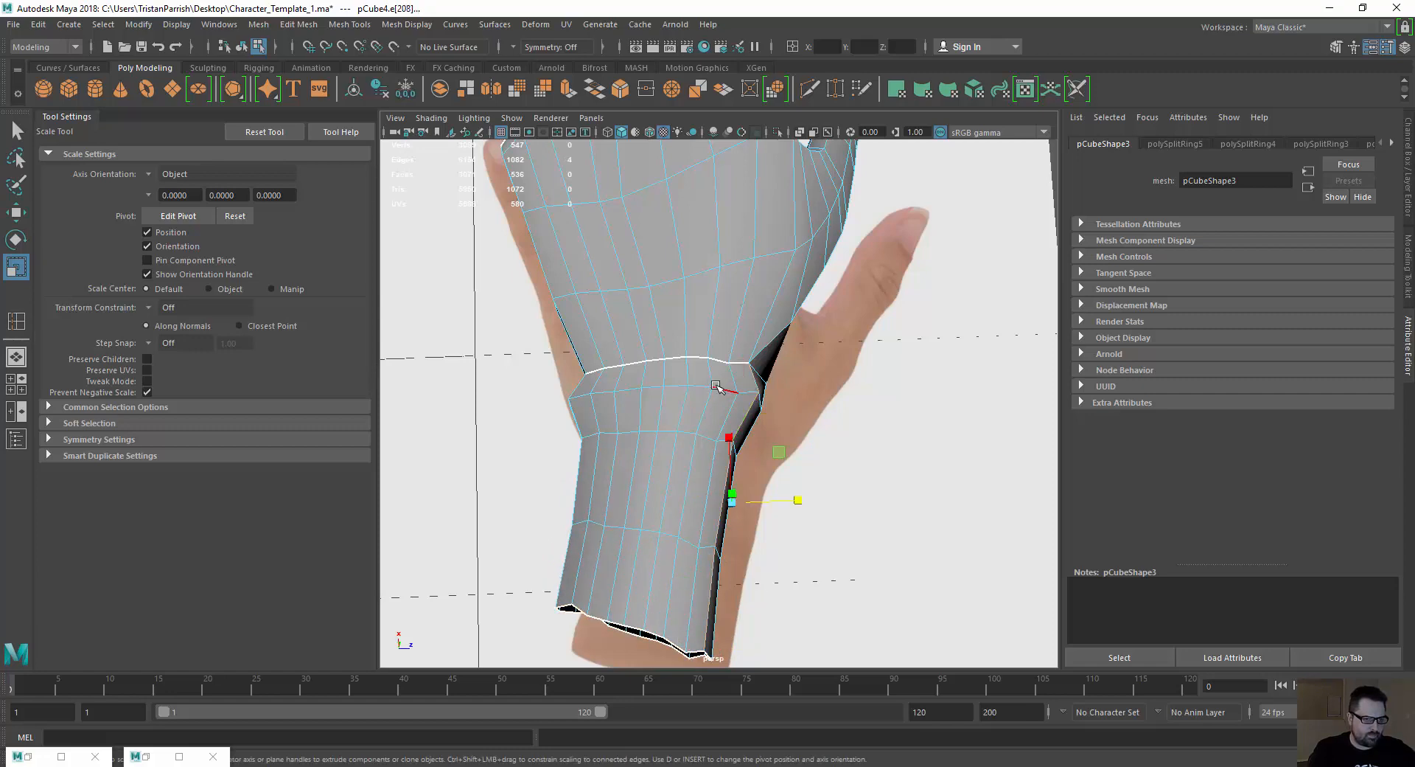
{"action": "left_click_drag", "start_coordinate": [727, 398], "coordinate": [723, 403]}
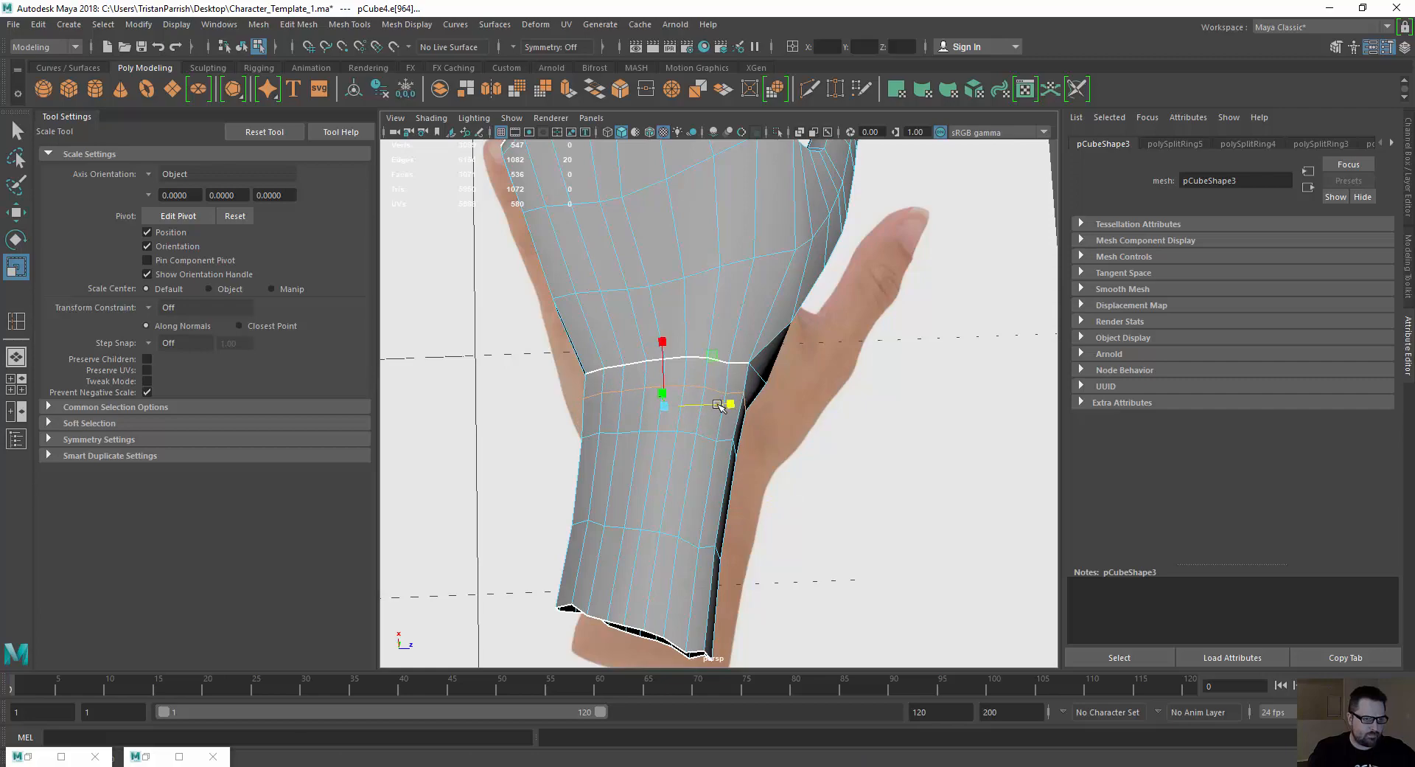
Return the hand to object selection and move it up beside the character's lower arm.
{"action": "left_click_drag", "start_coordinate": [514, 406], "coordinate": [476, 298], "text": "alt"}
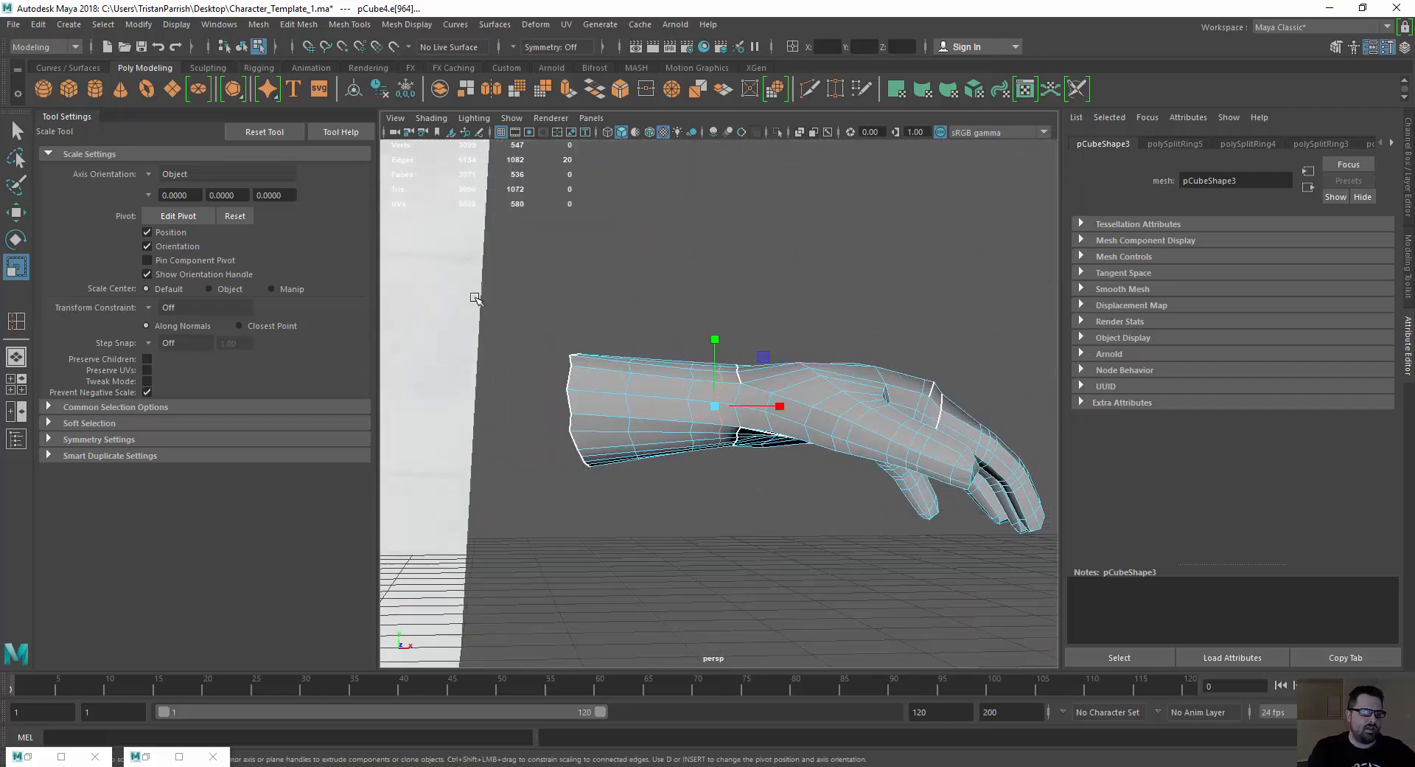
{"action": "right_click_drag", "start_coordinate": [598, 356], "coordinate": [687, 334]}
{"action": "right_click_drag", "start_coordinate": [550, 411], "coordinate": [522, 388], "text": "alt"}
{"action": "mouse_move", "coordinate": [522, 387]}
{"action": "left_mouse_down", "text": "alt"}
{"action": "mouse_move", "coordinate": [500, 429]}
{"action": "mouse_move", "coordinate": [591, 490]}
{"action": "mouse_move", "coordinate": [641, 401]}
{"action": "mouse_move", "coordinate": [642, 332]}
{"action": "mouse_move", "coordinate": [667, 357]}
{"action": "left_mouse_up", "text": "alt"}
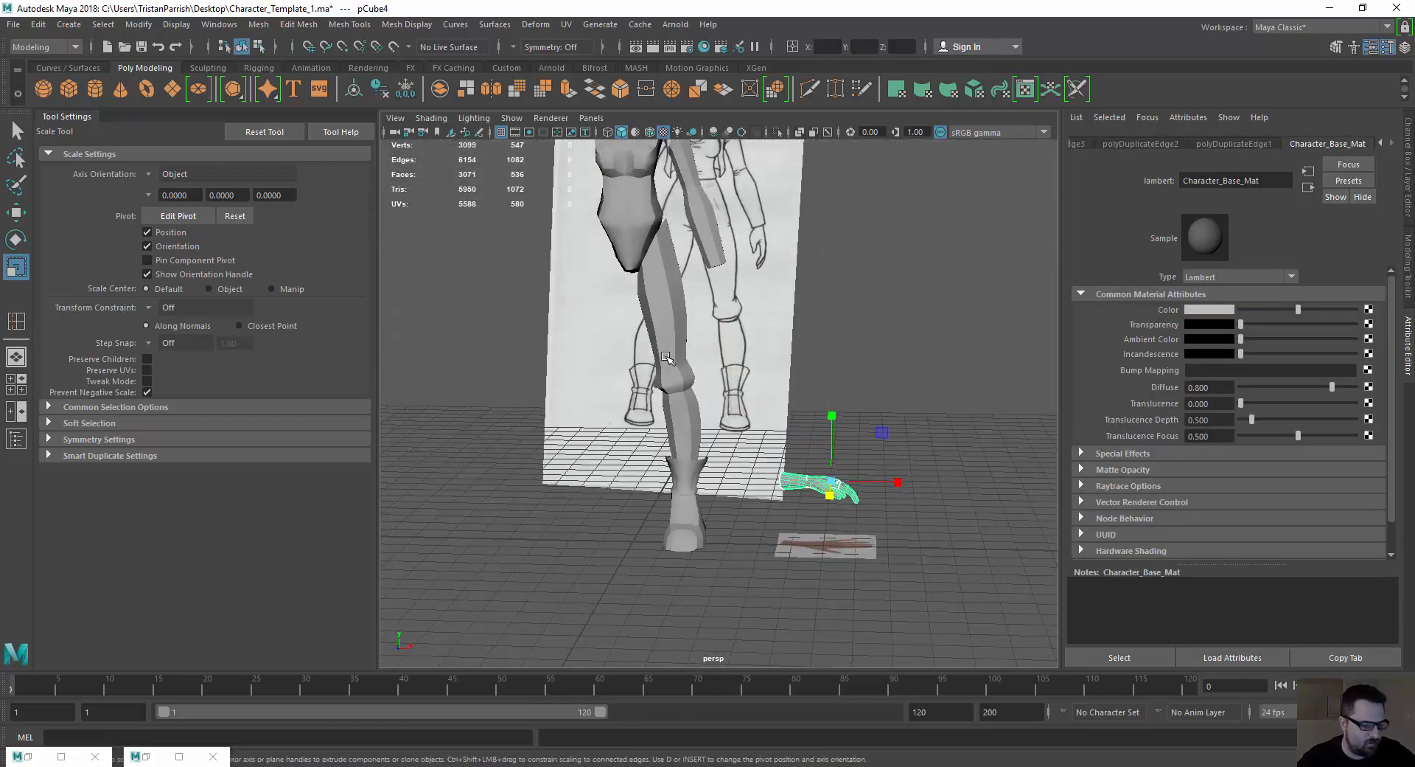
{"action": "key", "text": "w"}
{"action": "left_click_drag", "start_coordinate": [882, 432], "coordinate": [792, 238]}
{"action": "key", "text": "r"}
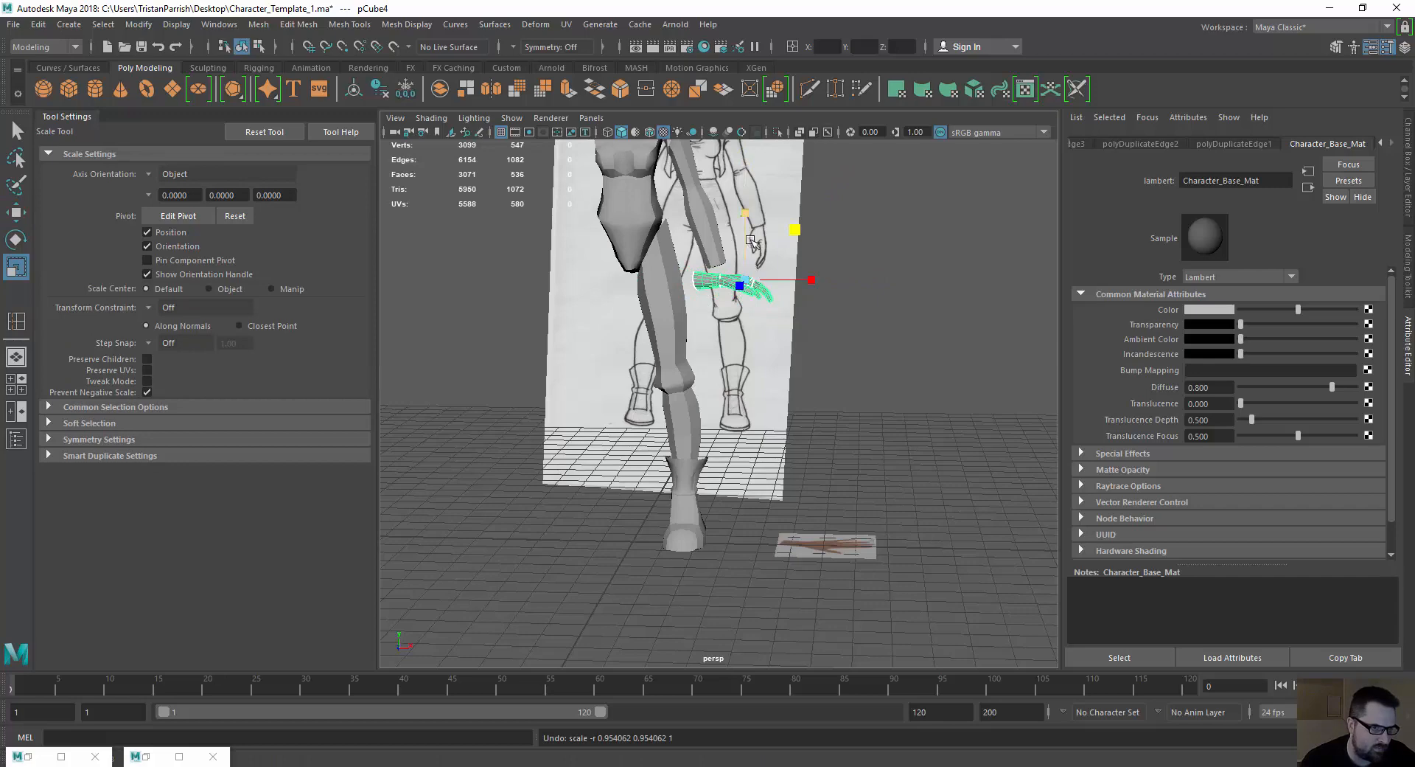
Rotate the hand so its fingers point down and move it inward toward the end of the character's arm.
{"action": "key", "text": "e"}
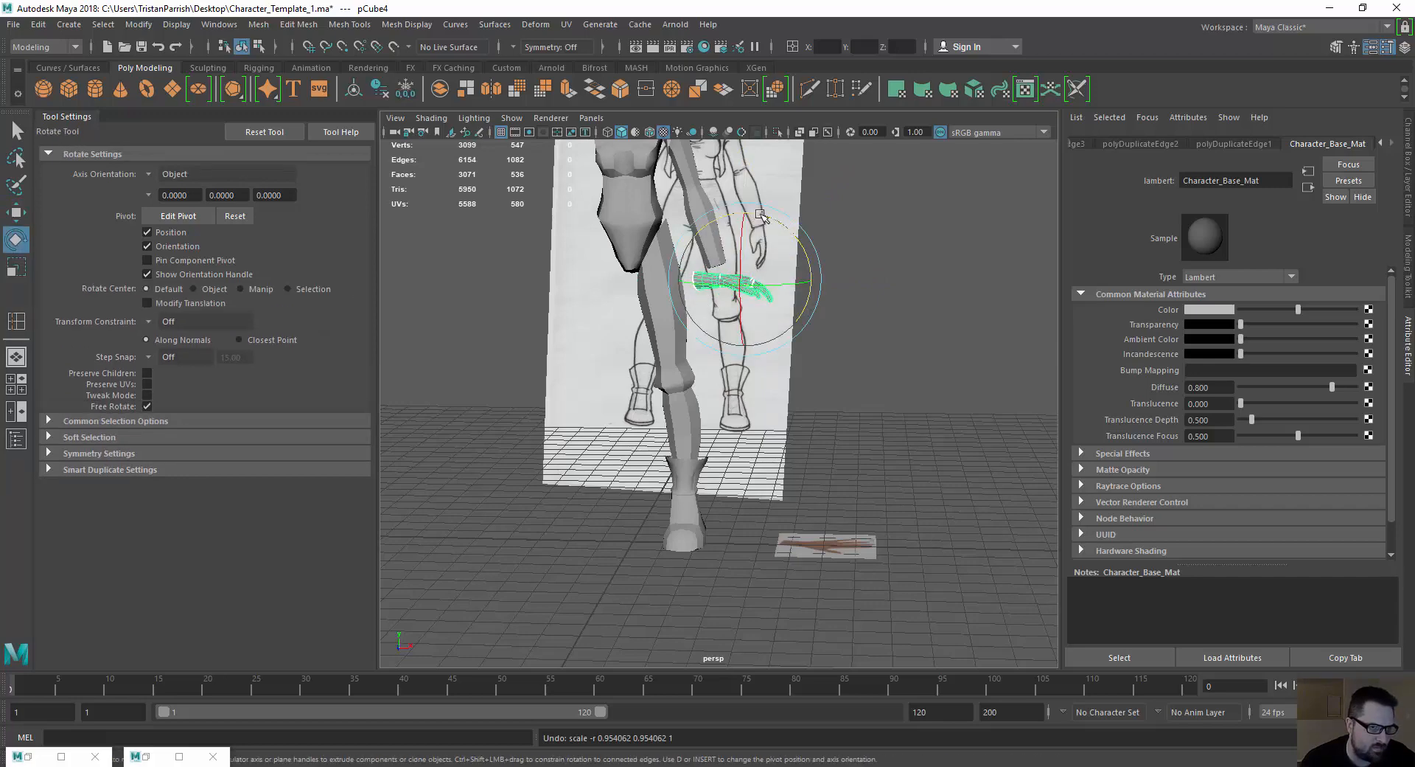
{"action": "left_click_drag", "start_coordinate": [760, 215], "coordinate": [1021, 299]}
{"action": "key", "text": "q"}
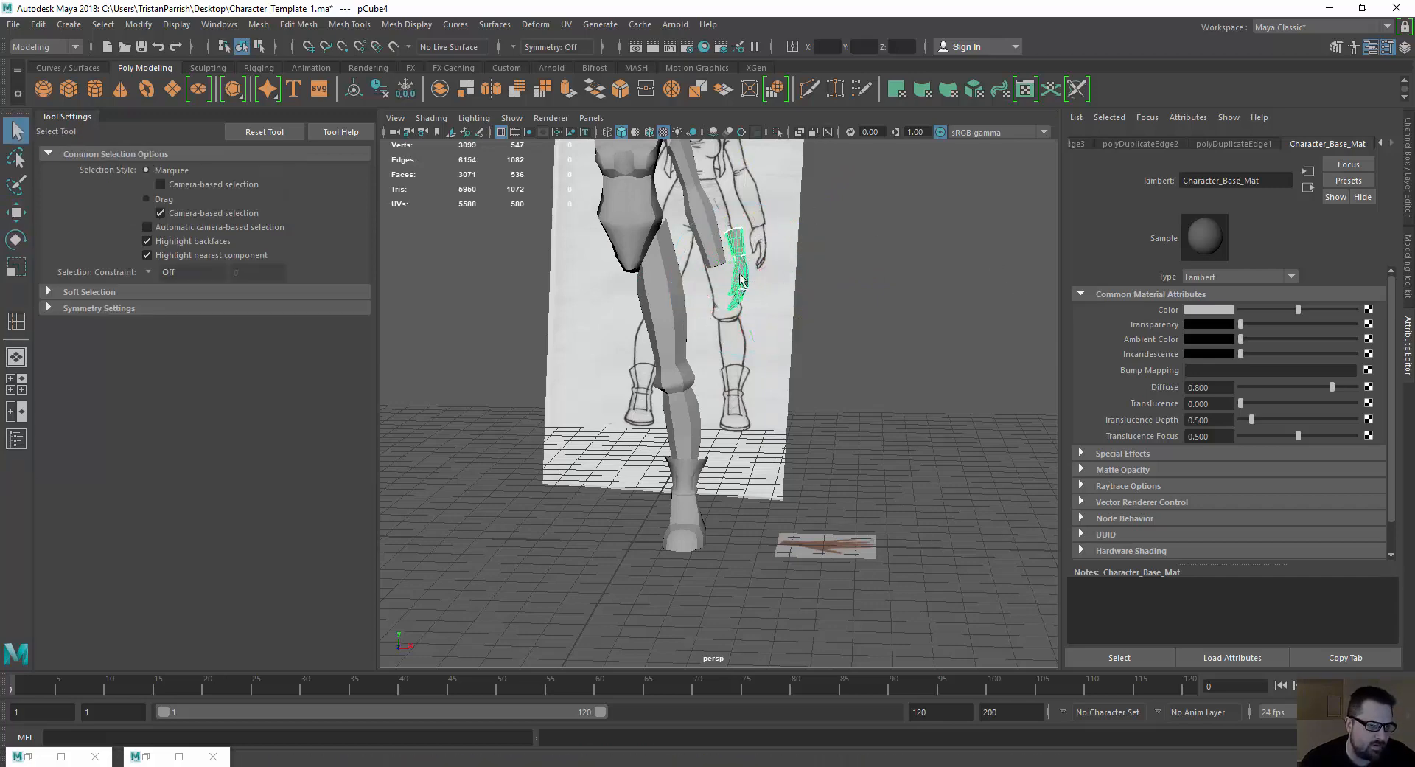
{"action": "key", "text": "w"}
{"action": "left_click_drag", "start_coordinate": [807, 280], "coordinate": [780, 287]}
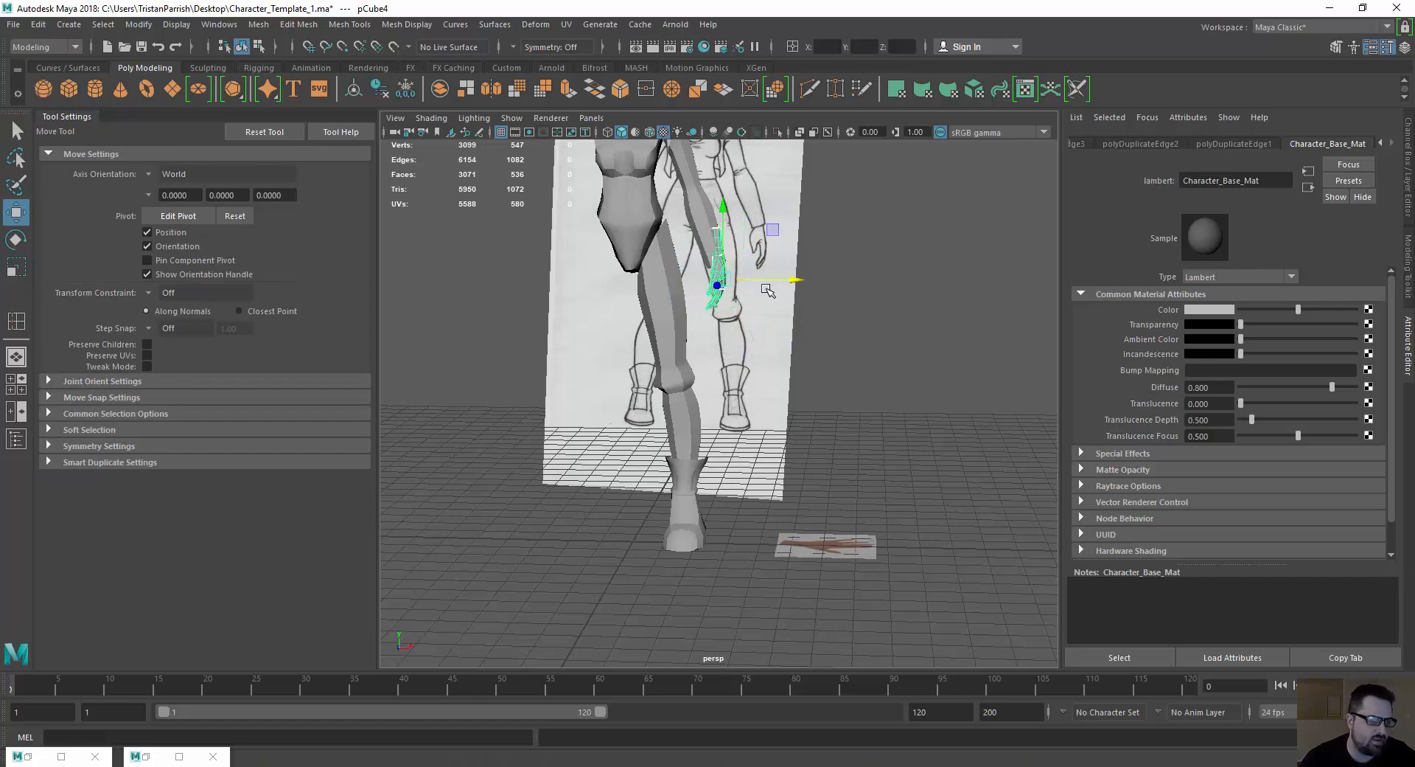
Move the hand along the character's depth and slightly down to line up with the open end of the arm.
{"action": "scroll", "coordinate": [766, 290], "scroll_direction": "up", "scroll_amount": 6}
{"action": "middle_click_drag", "start_coordinate": [635, 213], "coordinate": [685, 401], "text": "alt"}
{"action": "left_click_drag", "start_coordinate": [685, 401], "coordinate": [562, 410], "text": "alt"}
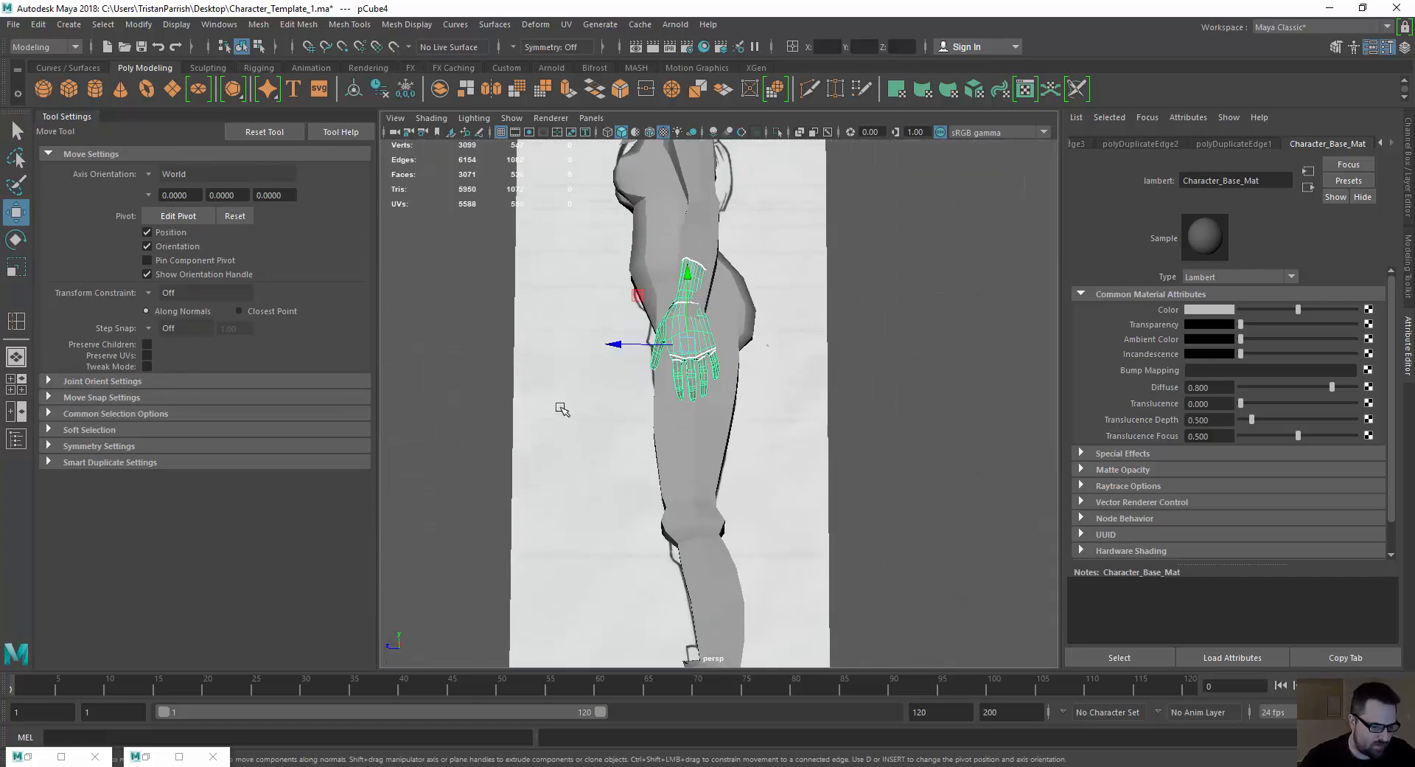
{"action": "mouse_move", "coordinate": [619, 344]}
{"action": "left_mouse_down"}
{"action": "mouse_move", "coordinate": [562, 332]}
{"action": "mouse_move", "coordinate": [815, 328]}
{"action": "left_mouse_up"}
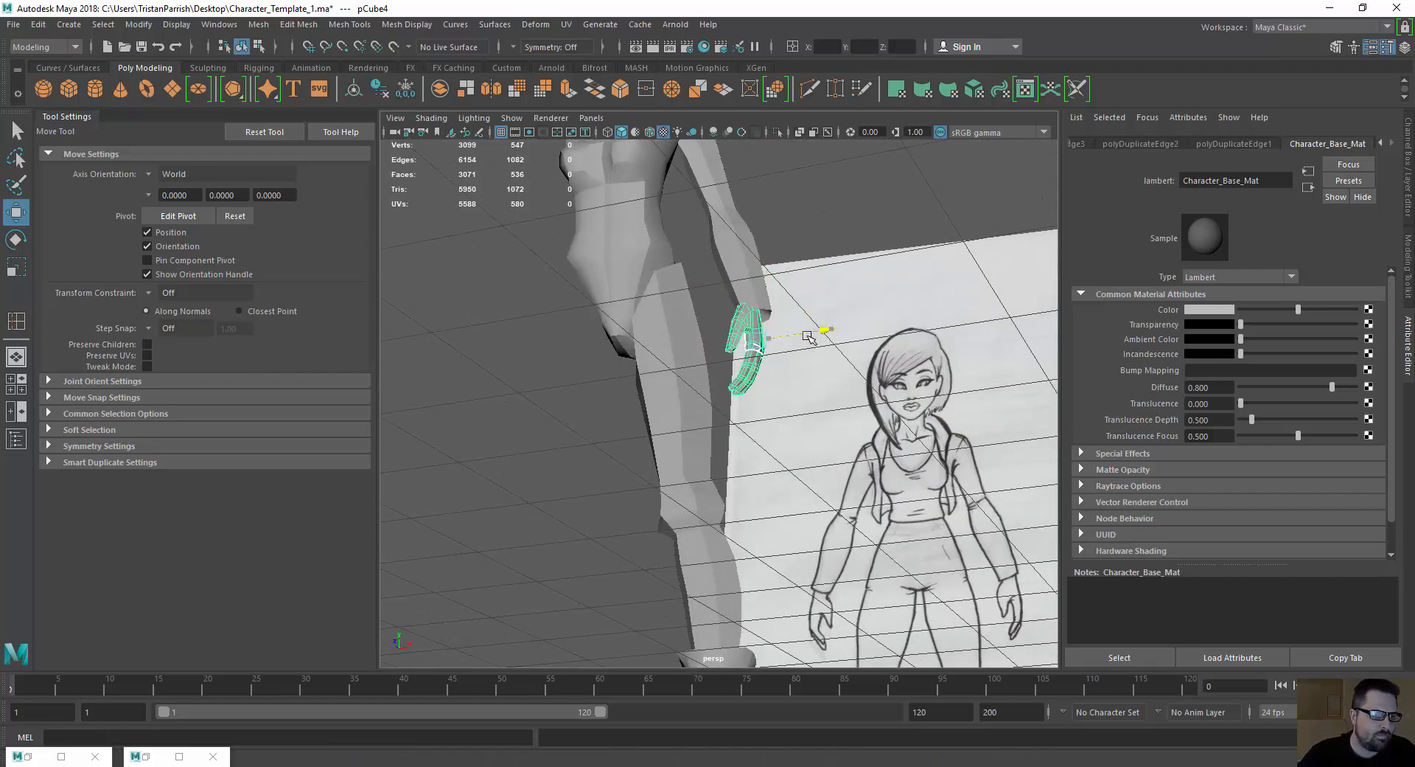
{"action": "left_click_drag", "start_coordinate": [760, 273], "coordinate": [760, 286]}
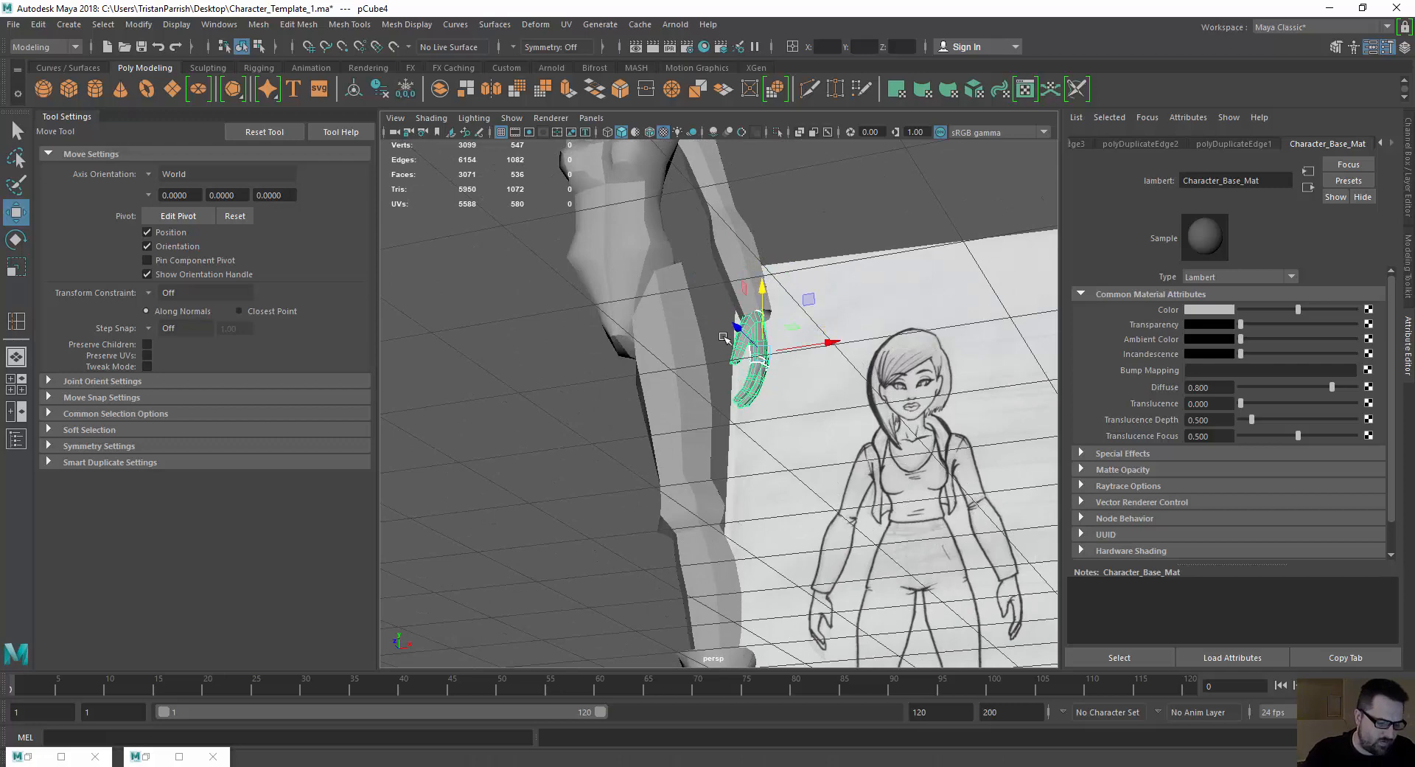
Tilt the hand about its own axis and nudge it sideways under the end of the arm.
{"action": "key", "text": "e"}
{"action": "key", "text": "w"}
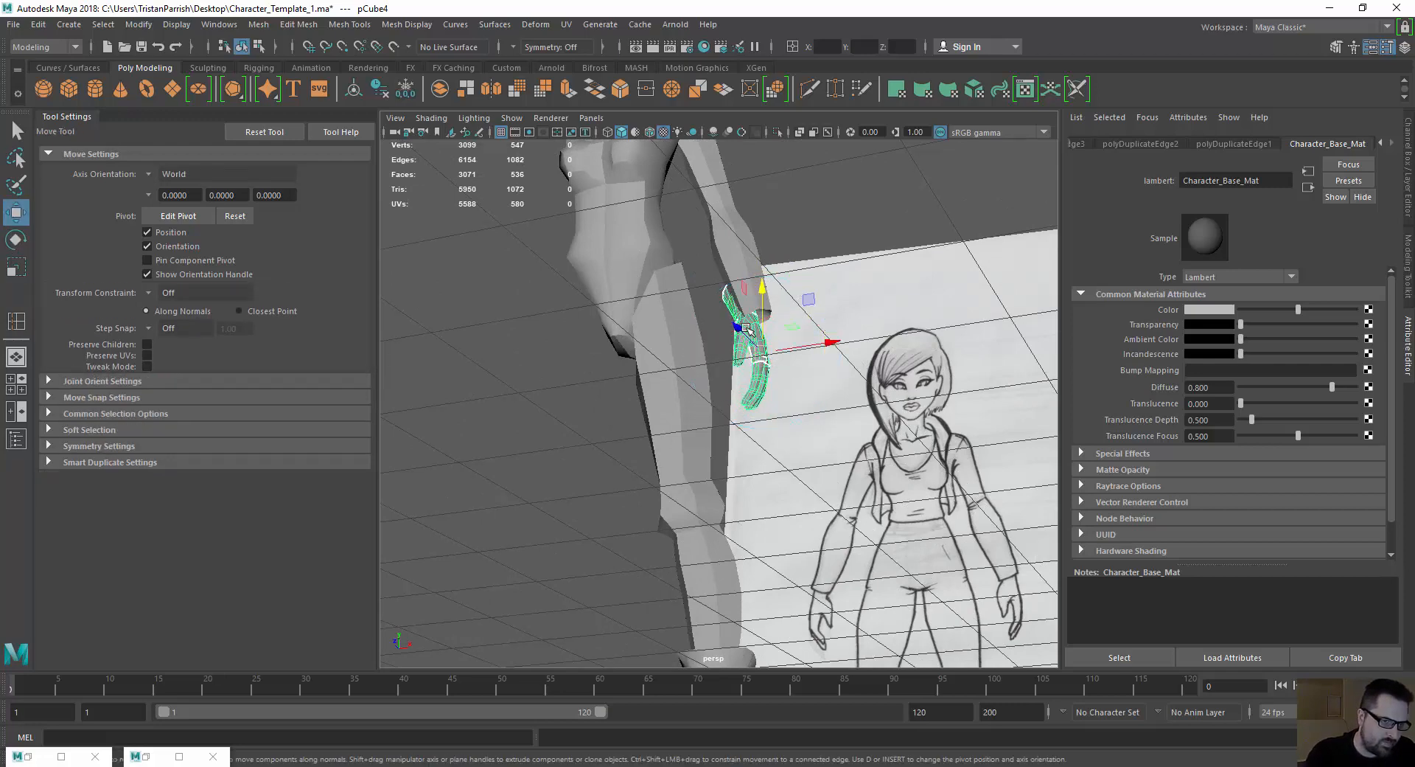
{"action": "left_click_drag", "start_coordinate": [829, 346], "coordinate": [839, 341]}
In the front view, rotate the hand and shift it to fit the arm's end and the drawn hand outline.
{"action": "right_click_drag", "start_coordinate": [668, 383], "coordinate": [532, 382], "text": "alt"}
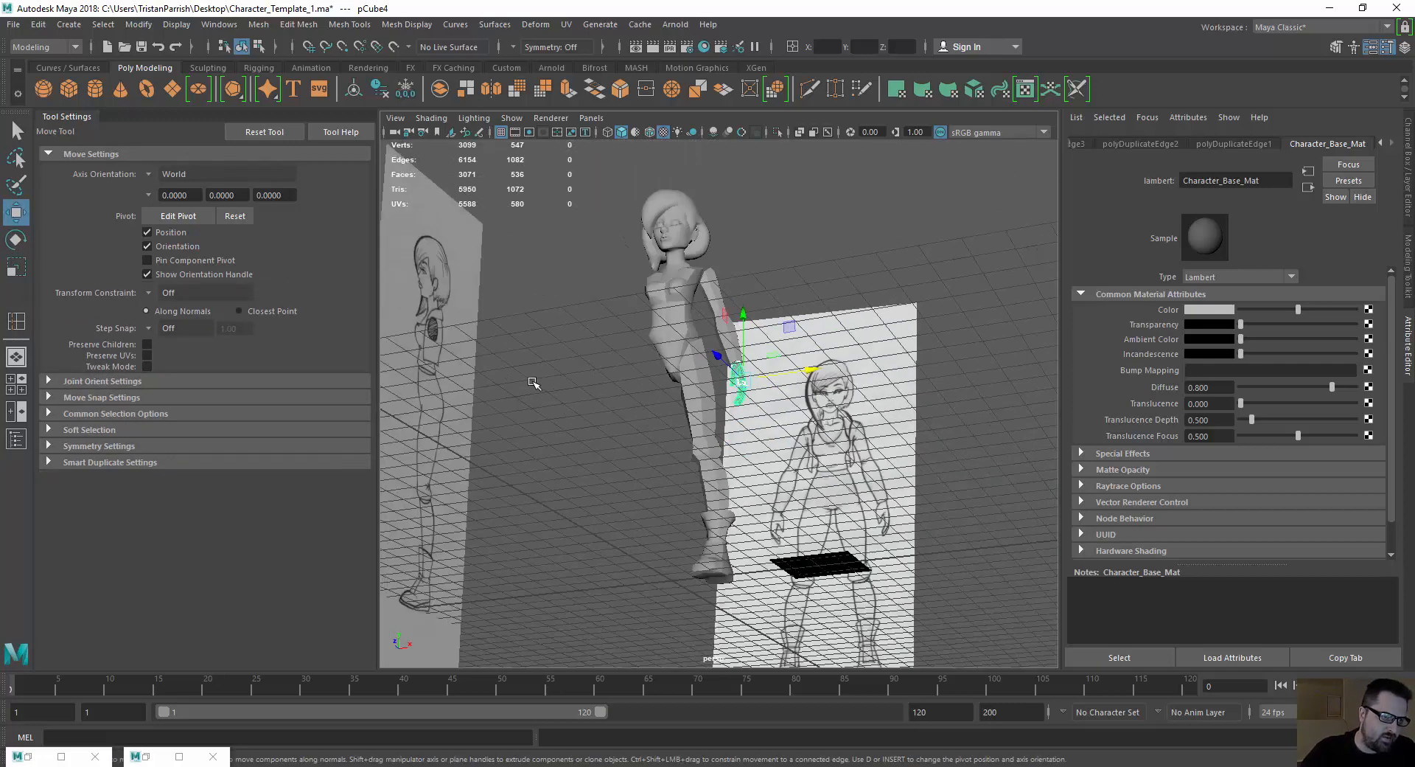
{"action": "left_click_drag", "start_coordinate": [573, 417], "coordinate": [592, 424], "text": "alt"}
{"action": "key", "text": "space"}
{"action": "key", "text": "space"}
{"action": "scroll", "coordinate": [515, 519], "scroll_direction": "down", "scroll_amount": 4}
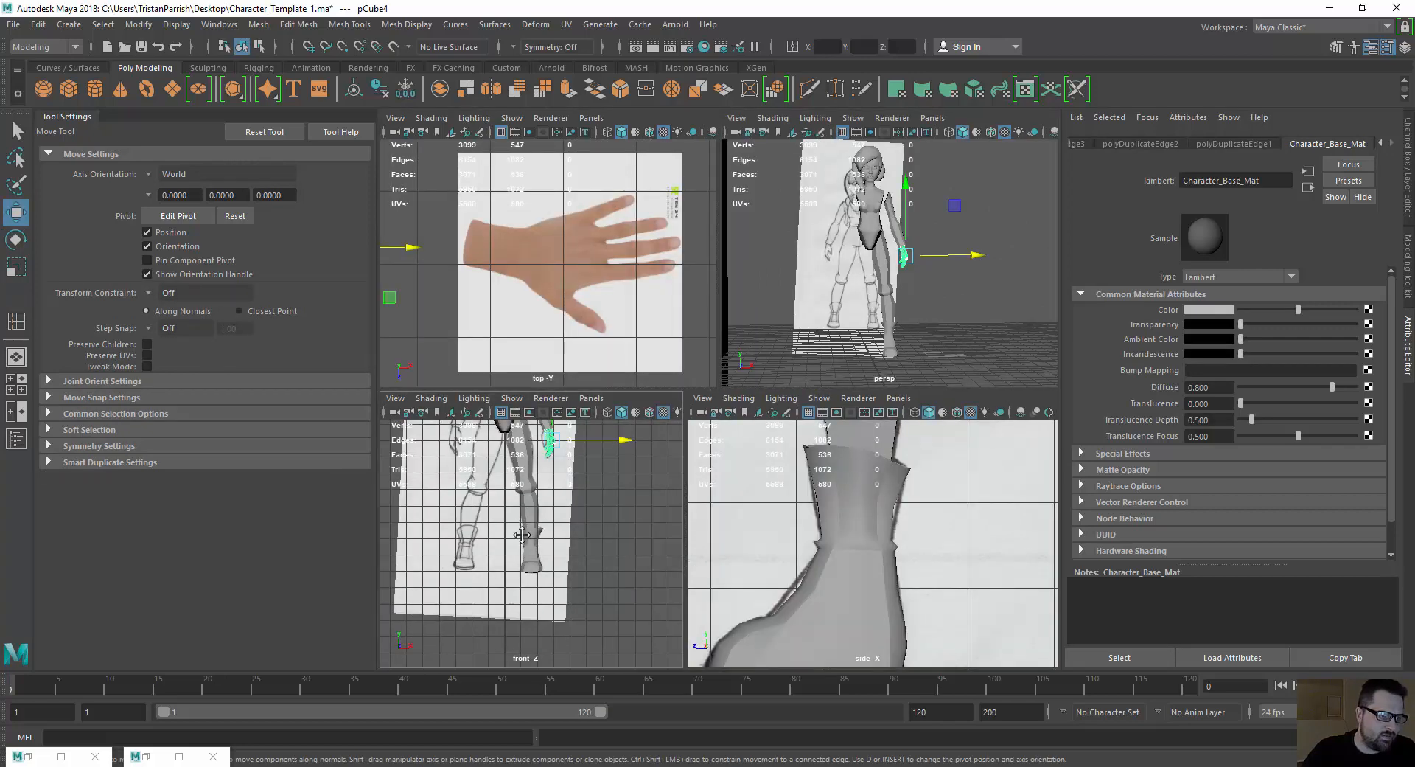
{"action": "scroll", "coordinate": [522, 534], "scroll_direction": "up", "scroll_amount": 4}
{"action": "key", "text": "space"}
{"action": "middle_click_drag", "start_coordinate": [544, 538], "coordinate": [548, 621], "text": "alt"}
{"action": "middle_click_drag", "start_coordinate": [737, 357], "coordinate": [675, 569], "text": "alt"}
{"action": "scroll", "coordinate": [736, 410], "scroll_direction": "up", "scroll_amount": 3}
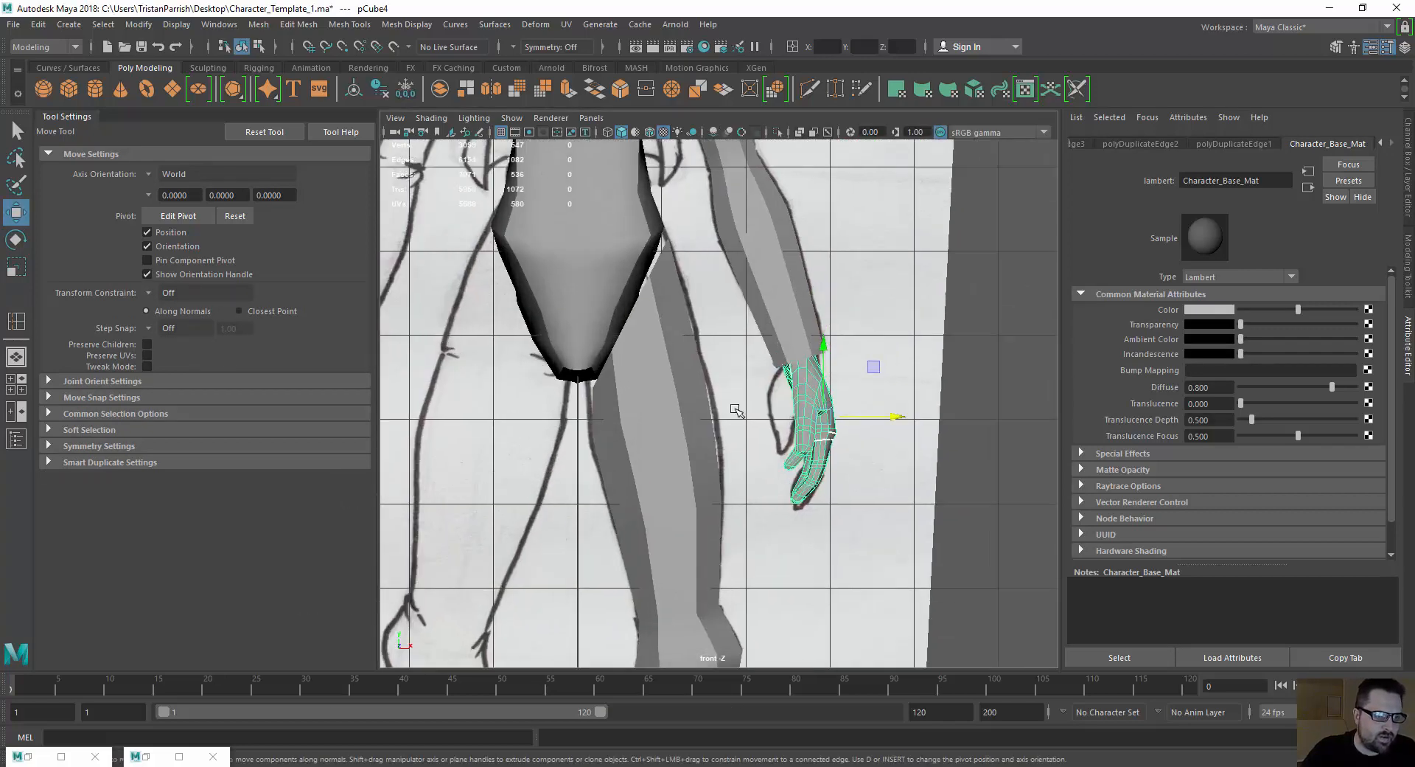
{"action": "middle_click_drag", "start_coordinate": [726, 412], "coordinate": [682, 382], "text": "alt"}
{"action": "key", "text": "e"}
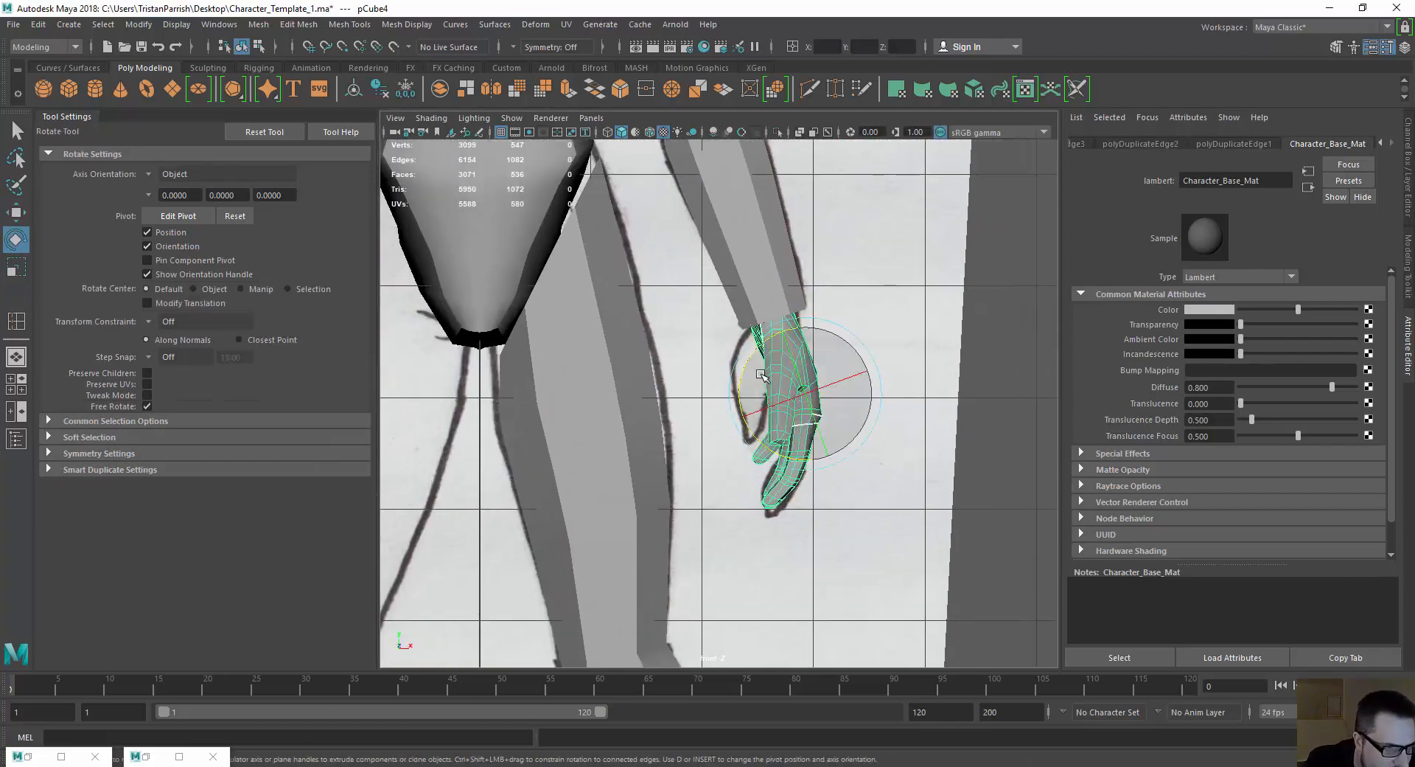
{"action": "left_click_drag", "start_coordinate": [783, 397], "coordinate": [775, 417]}
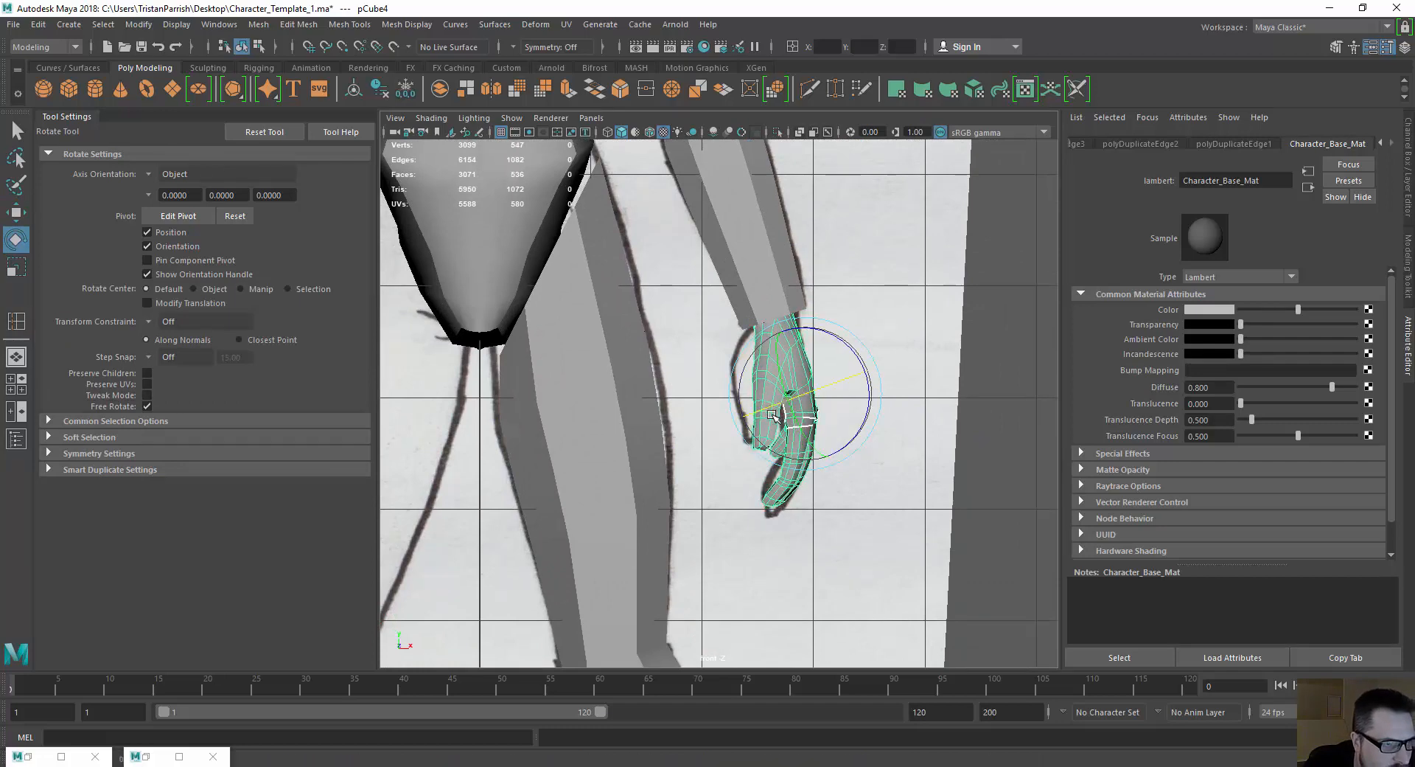
{"action": "key", "text": "w"}
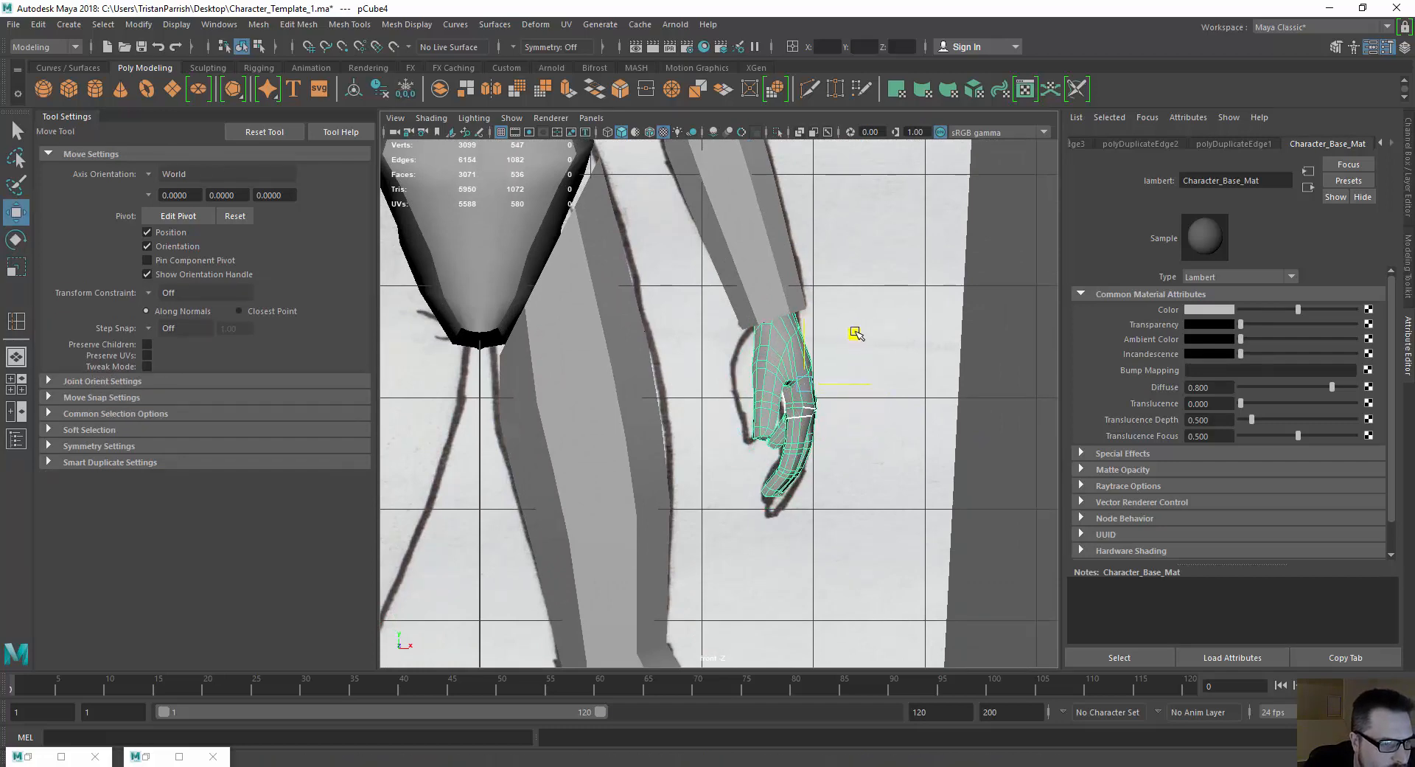
{"action": "left_click_drag", "start_coordinate": [856, 341], "coordinate": [856, 344]}
In the perspective view, scale the hand slightly narrower across the palm to suit the arm's width.
{"action": "scroll", "coordinate": [786, 359], "scroll_direction": "down", "scroll_amount": 10}
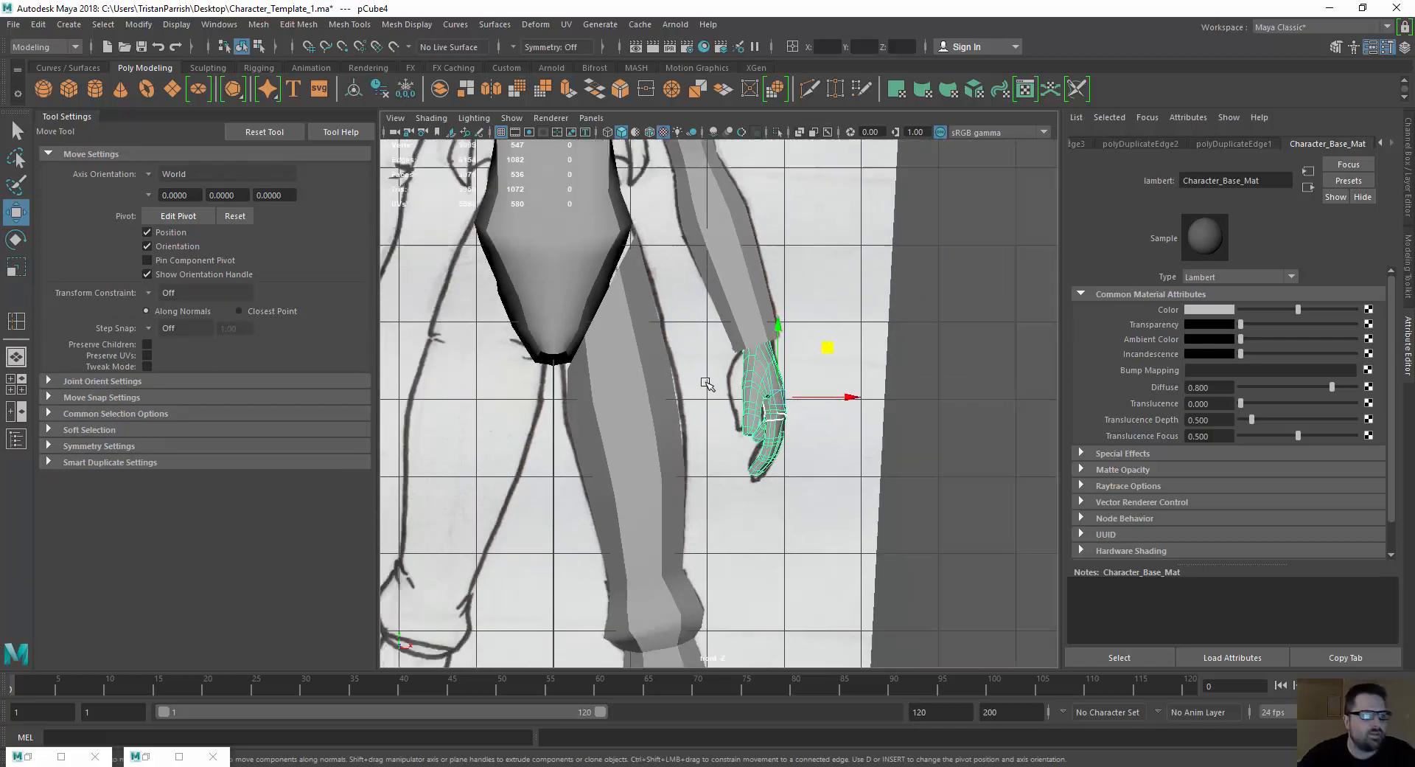
{"action": "key", "text": "space"}
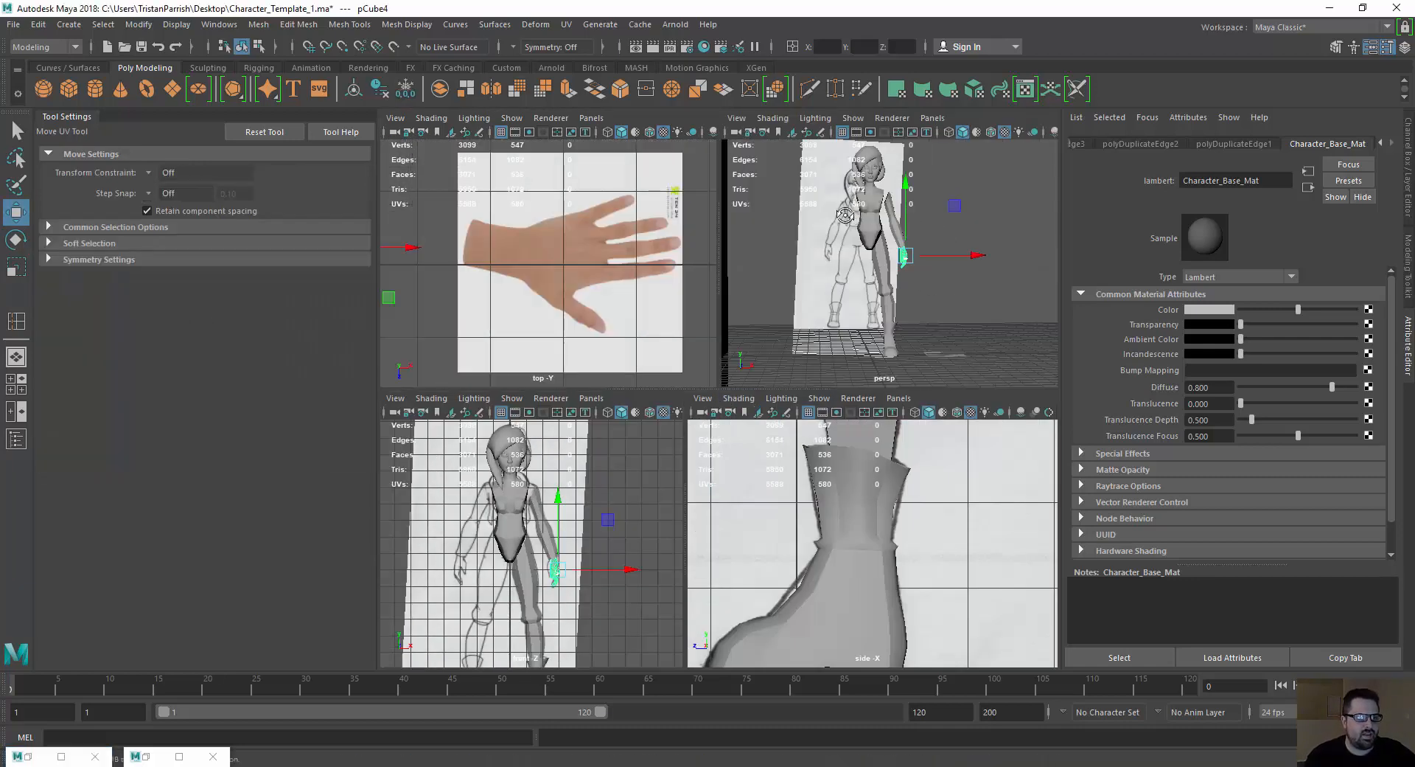
{"action": "scroll", "coordinate": [846, 220], "scroll_direction": "up", "scroll_amount": 5}
{"action": "key", "text": "space"}
{"action": "mouse_move", "coordinate": [731, 262]}
{"action": "left_mouse_down", "text": "alt"}
{"action": "mouse_move", "coordinate": [624, 253]}
{"action": "mouse_move", "coordinate": [556, 267]}
{"action": "mouse_move", "coordinate": [569, 259]}
{"action": "left_mouse_up", "text": "alt"}
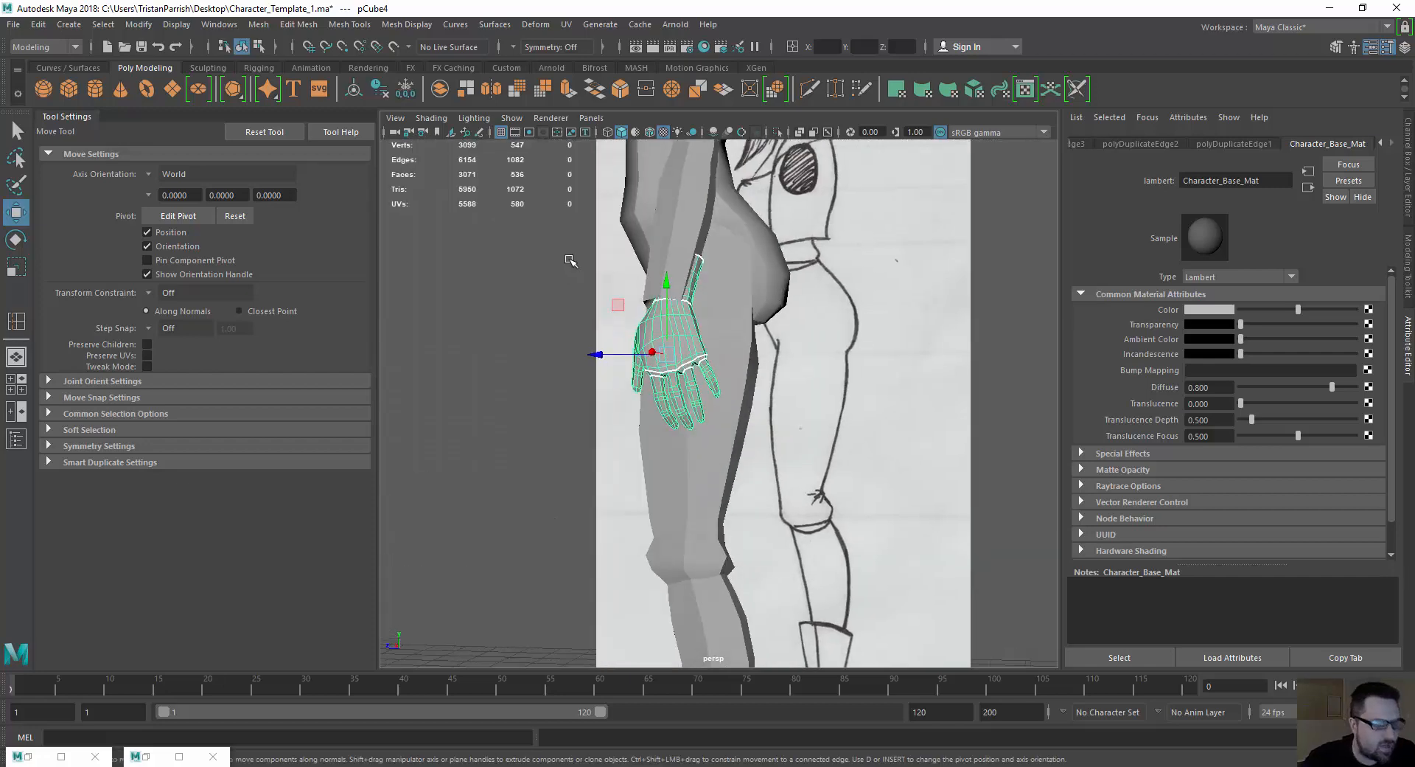
{"action": "key", "text": "e"}
{"action": "key", "text": "r"}
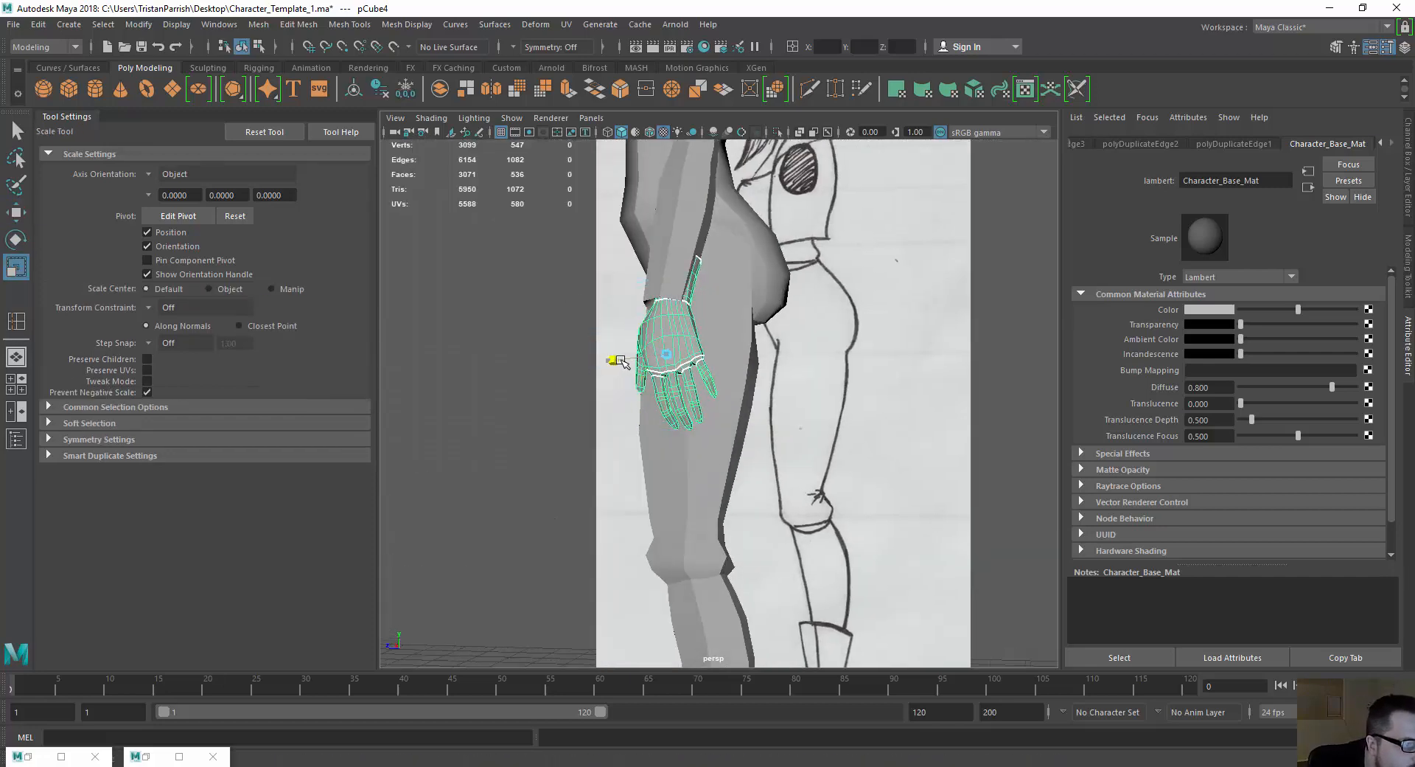
{"action": "key", "text": "q"}
{"action": "key", "text": "w"}
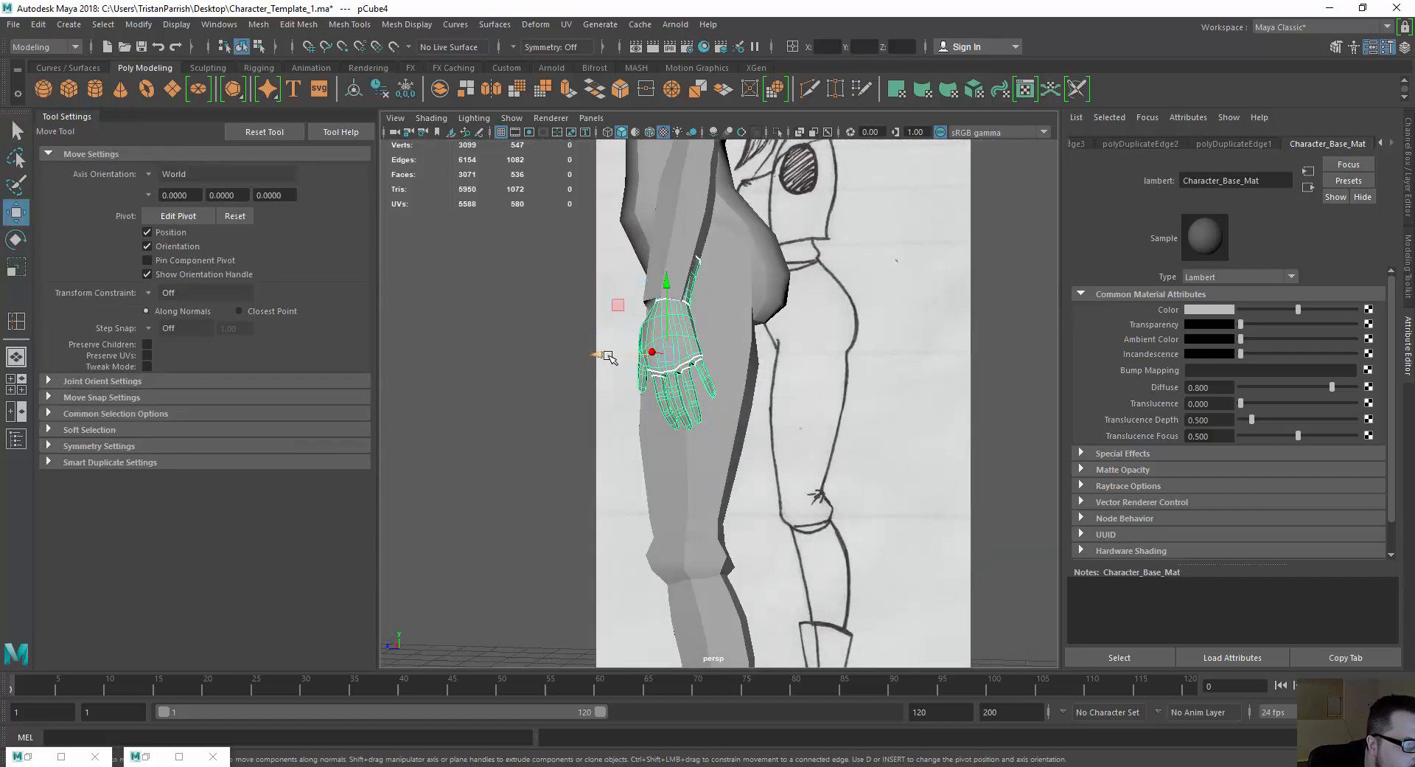
Narrow the hand further across the palm and nudge it into line with the arm.
{"action": "left_click_drag", "start_coordinate": [623, 337], "coordinate": [627, 282], "text": "alt"}
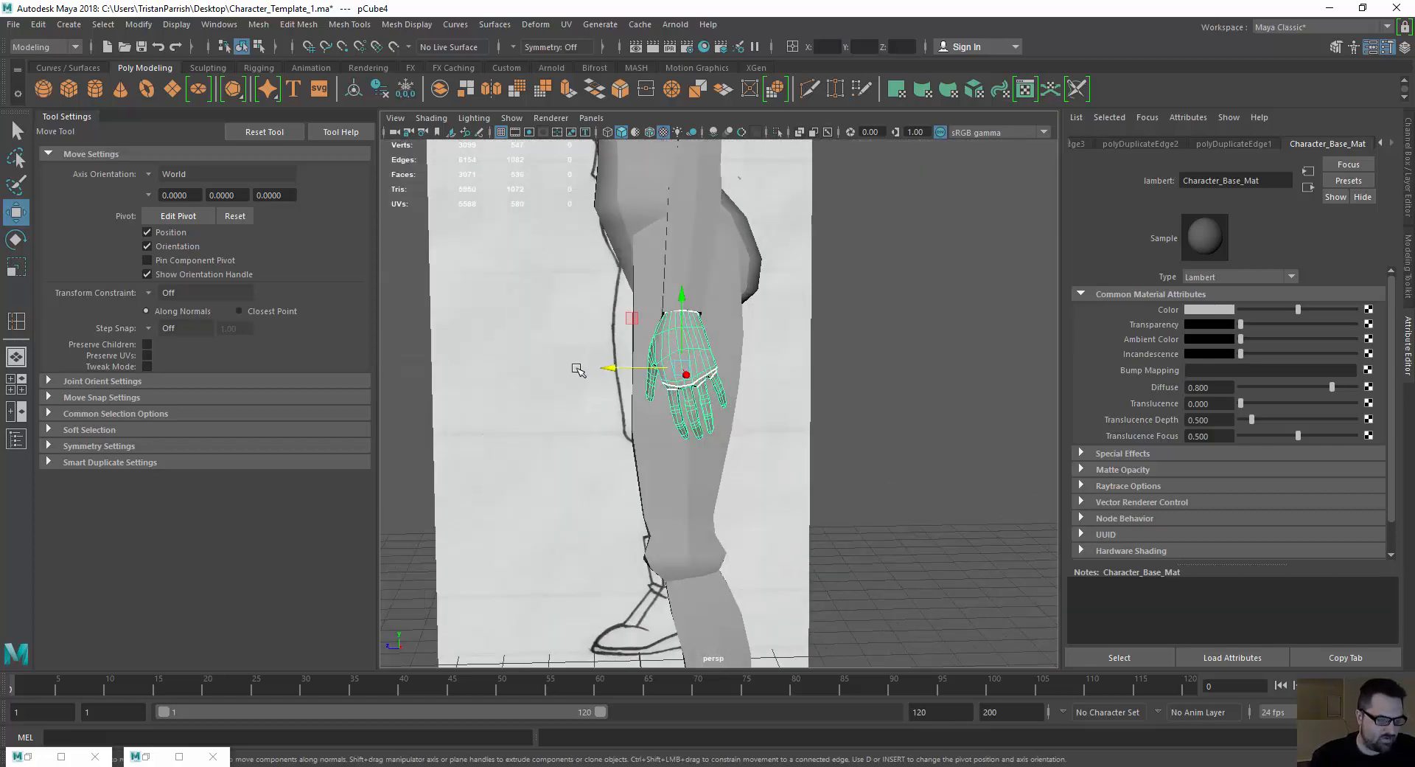
{"action": "key", "text": "r"}
{"action": "left_click_drag", "start_coordinate": [611, 371], "coordinate": [631, 376]}
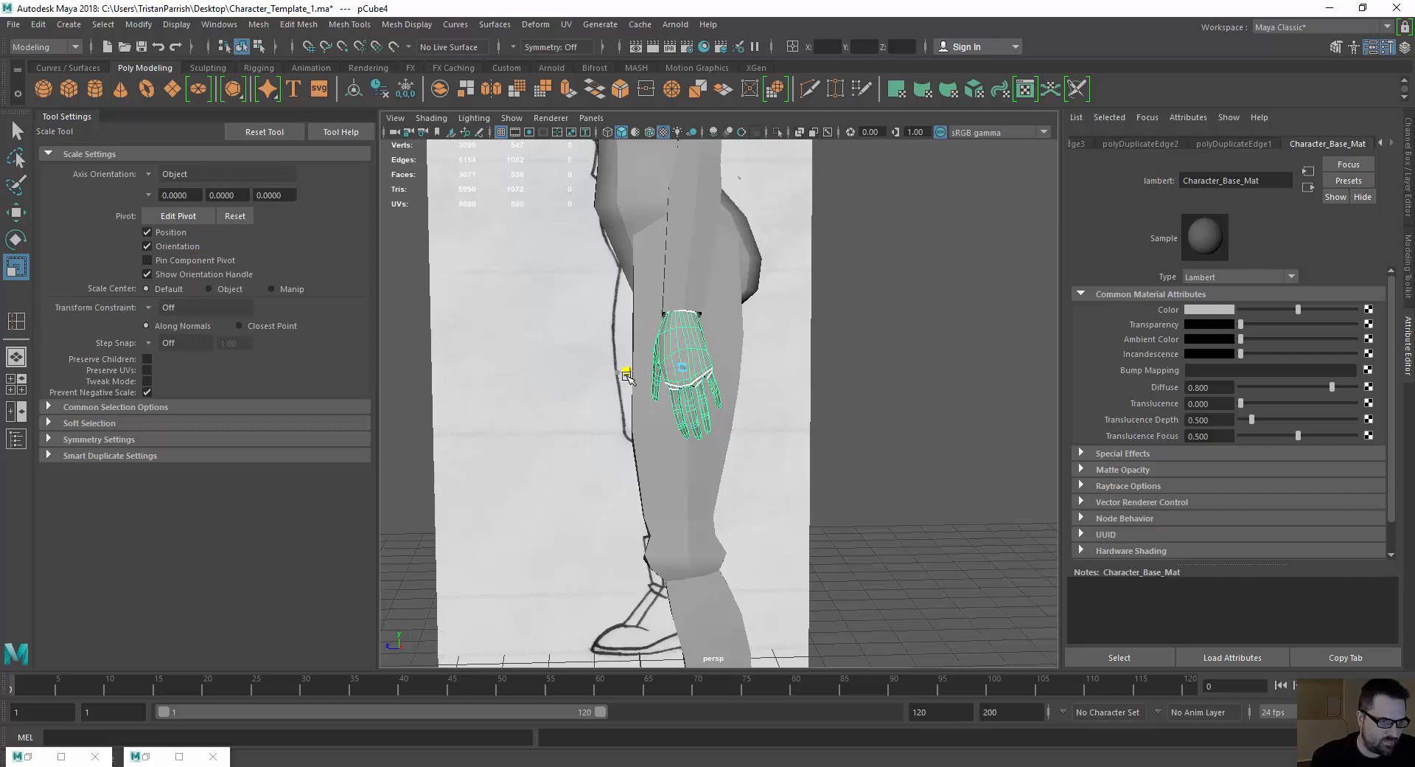
{"action": "key", "text": "w"}
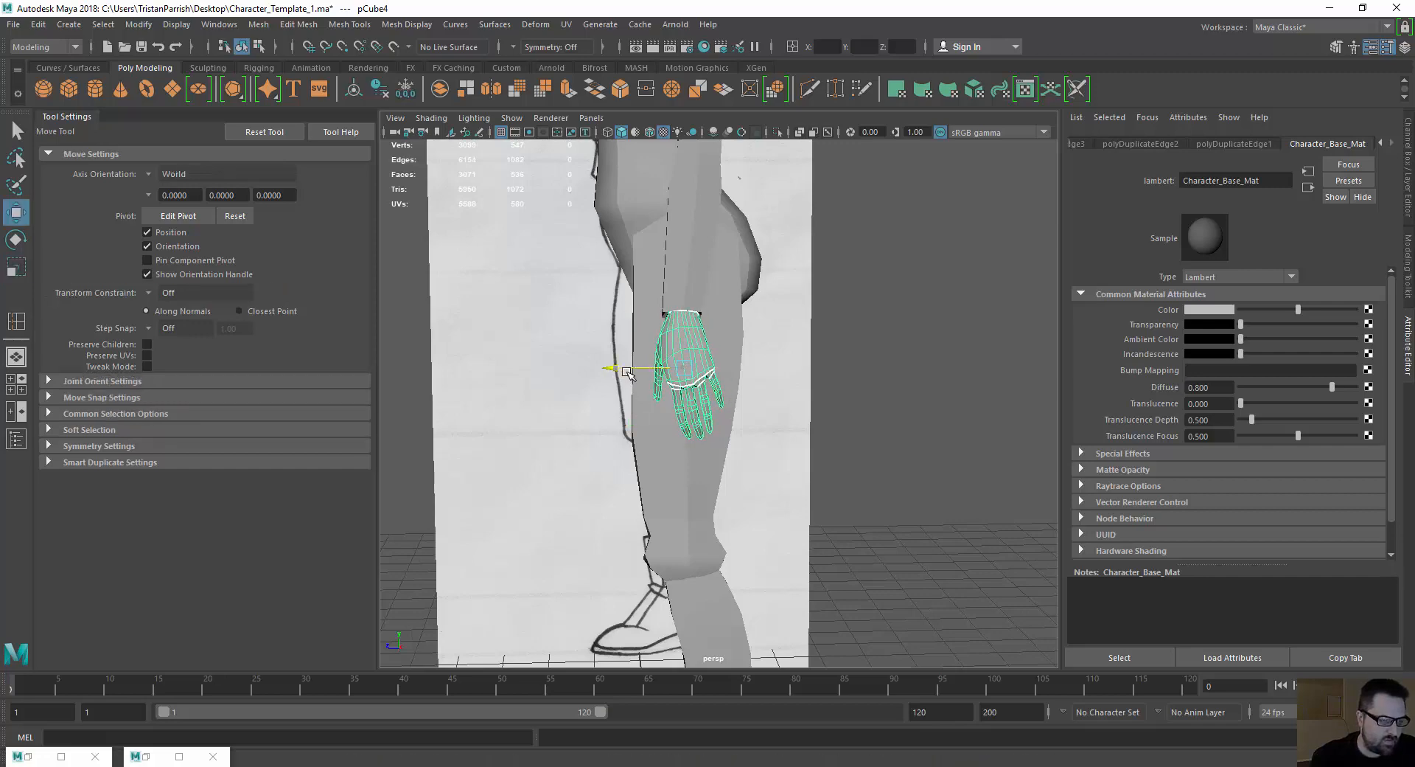
{"action": "left_click", "coordinate": [708, 253]}
{"action": "left_click_drag", "start_coordinate": [707, 252], "coordinate": [664, 277], "text": "alt"}
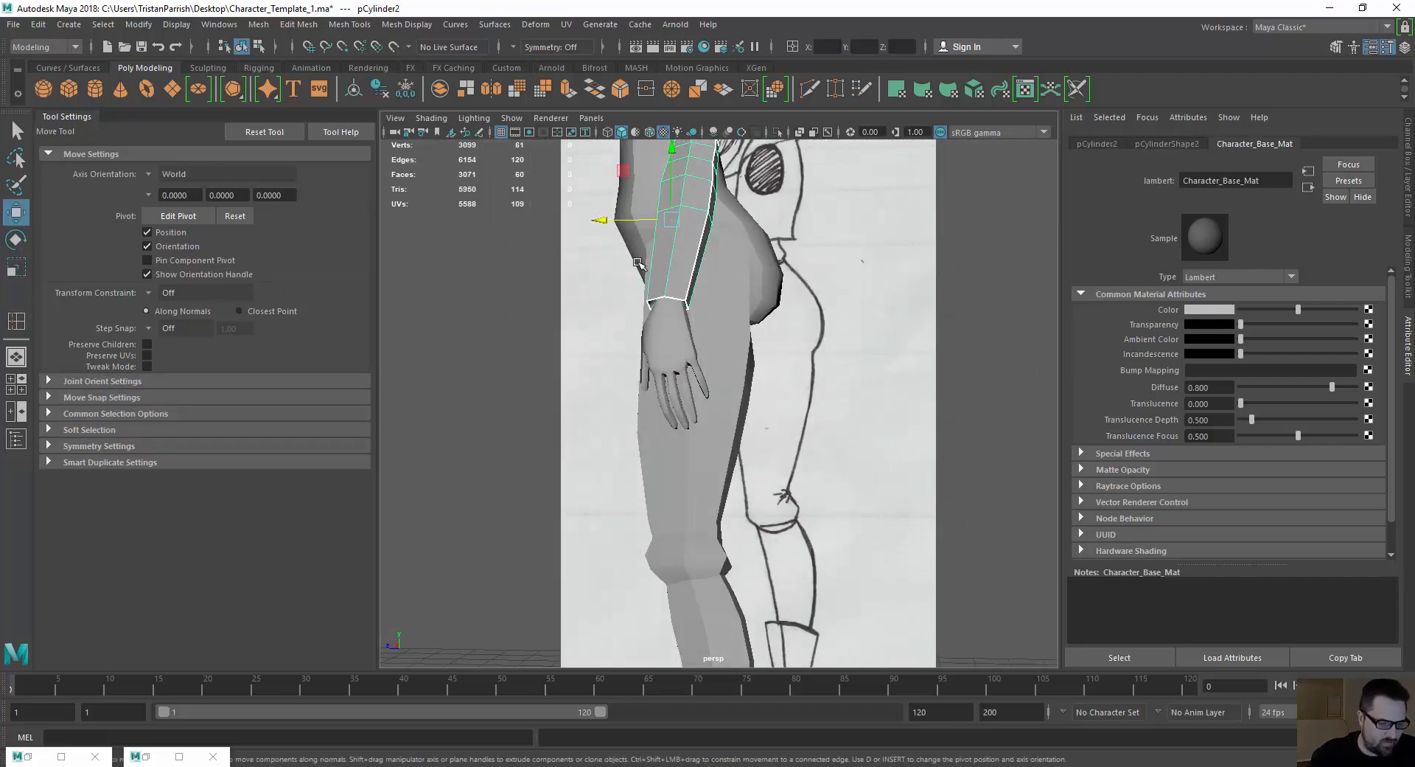
{"action": "key", "text": "r"}
{"action": "right_click_drag", "start_coordinate": [665, 261], "coordinate": [618, 267]}
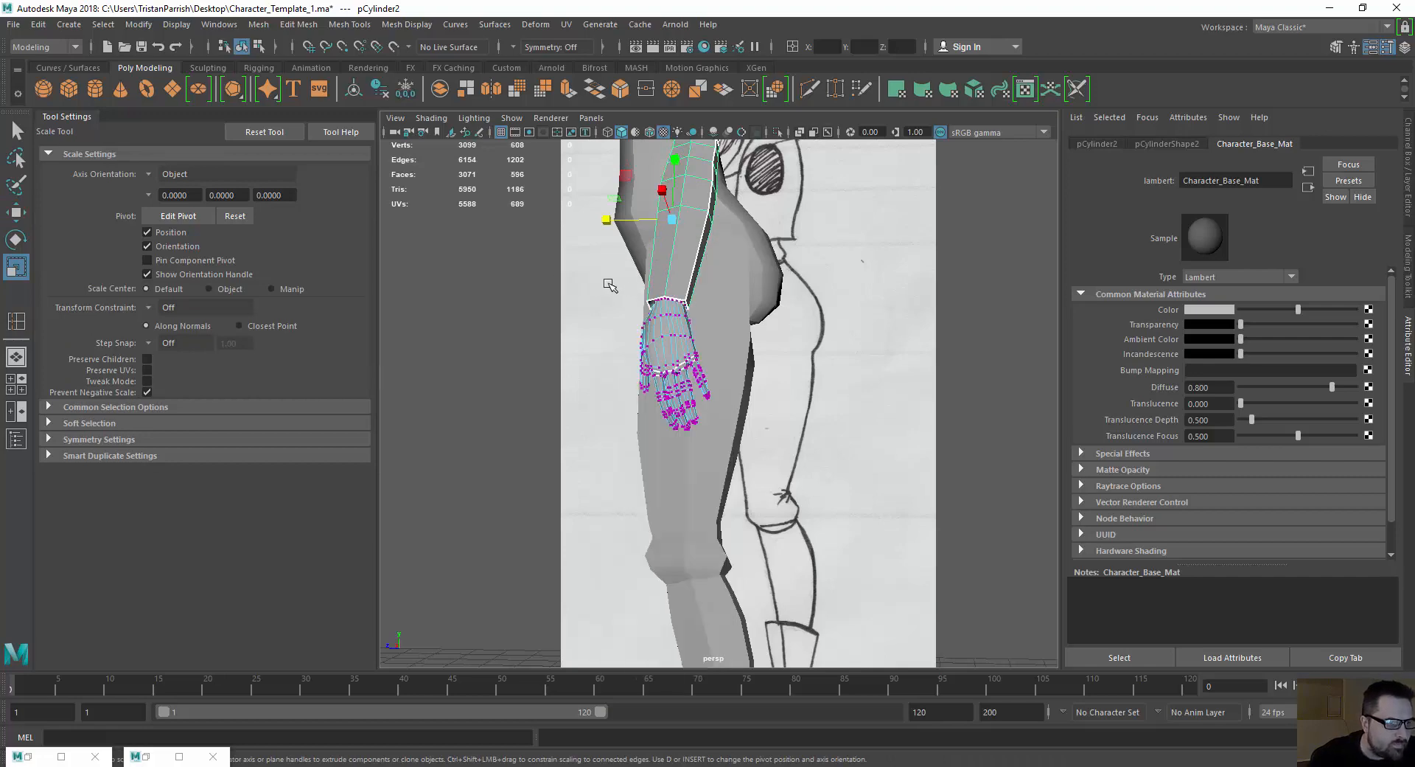
{"action": "right_click_drag", "start_coordinate": [680, 219], "coordinate": [711, 190]}
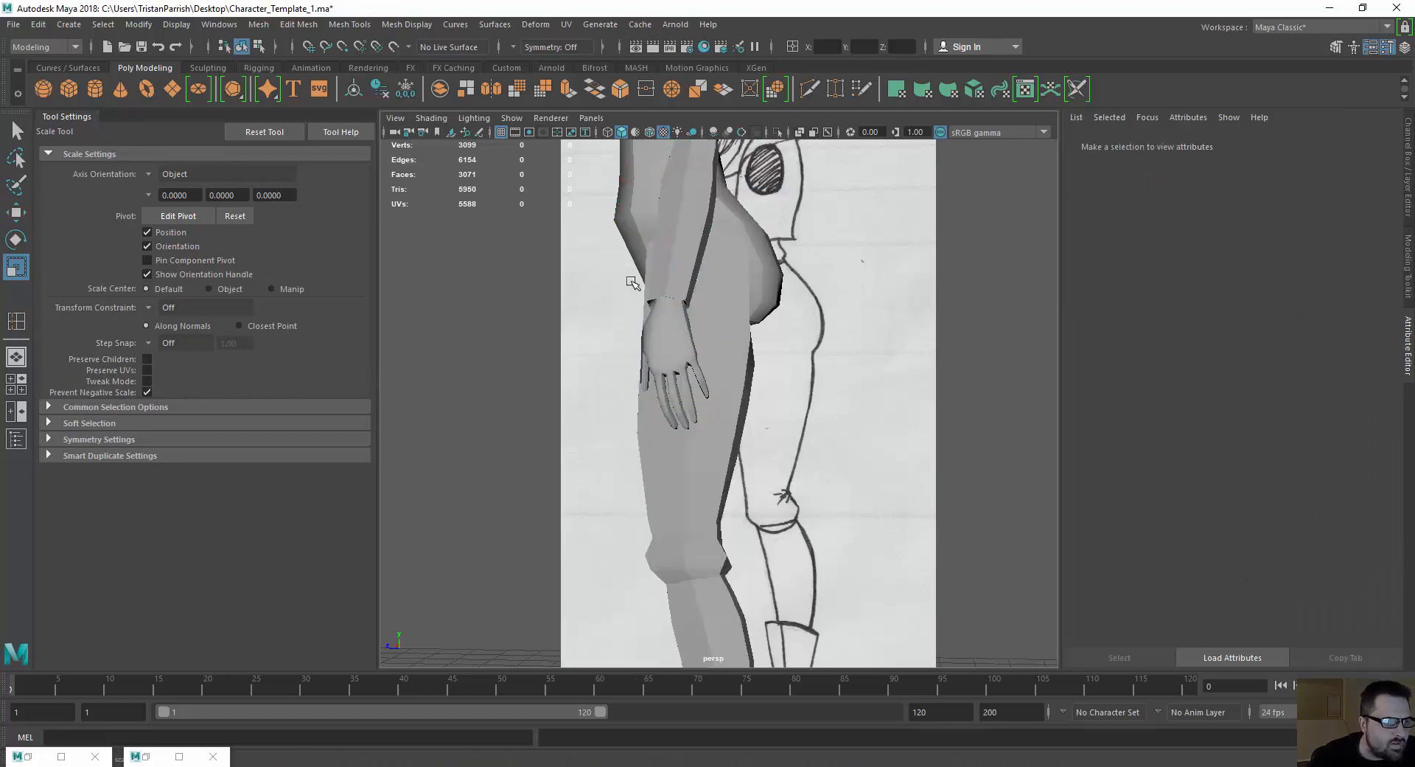
Select the vertex ring at the wrist end of the arm and scale it slightly wider around the hand.
{"action": "left_click_drag", "start_coordinate": [574, 256], "coordinate": [610, 281], "text": "alt"}
{"action": "right_click_drag", "start_coordinate": [686, 276], "coordinate": [612, 284]}
{"action": "left_click_drag", "start_coordinate": [619, 331], "coordinate": [616, 328]}
{"action": "key", "text": "w"}
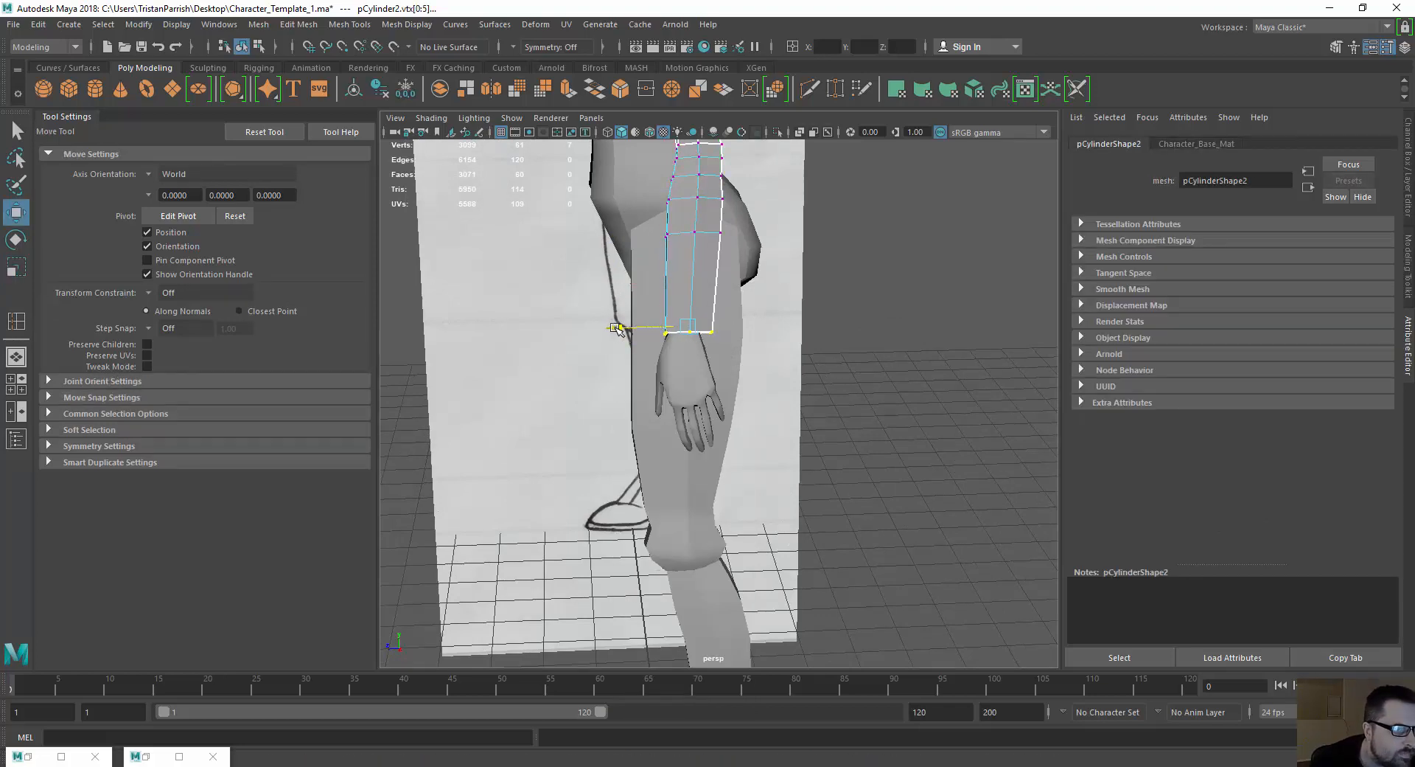
{"action": "left_click_drag", "start_coordinate": [529, 333], "coordinate": [637, 335], "text": "alt"}
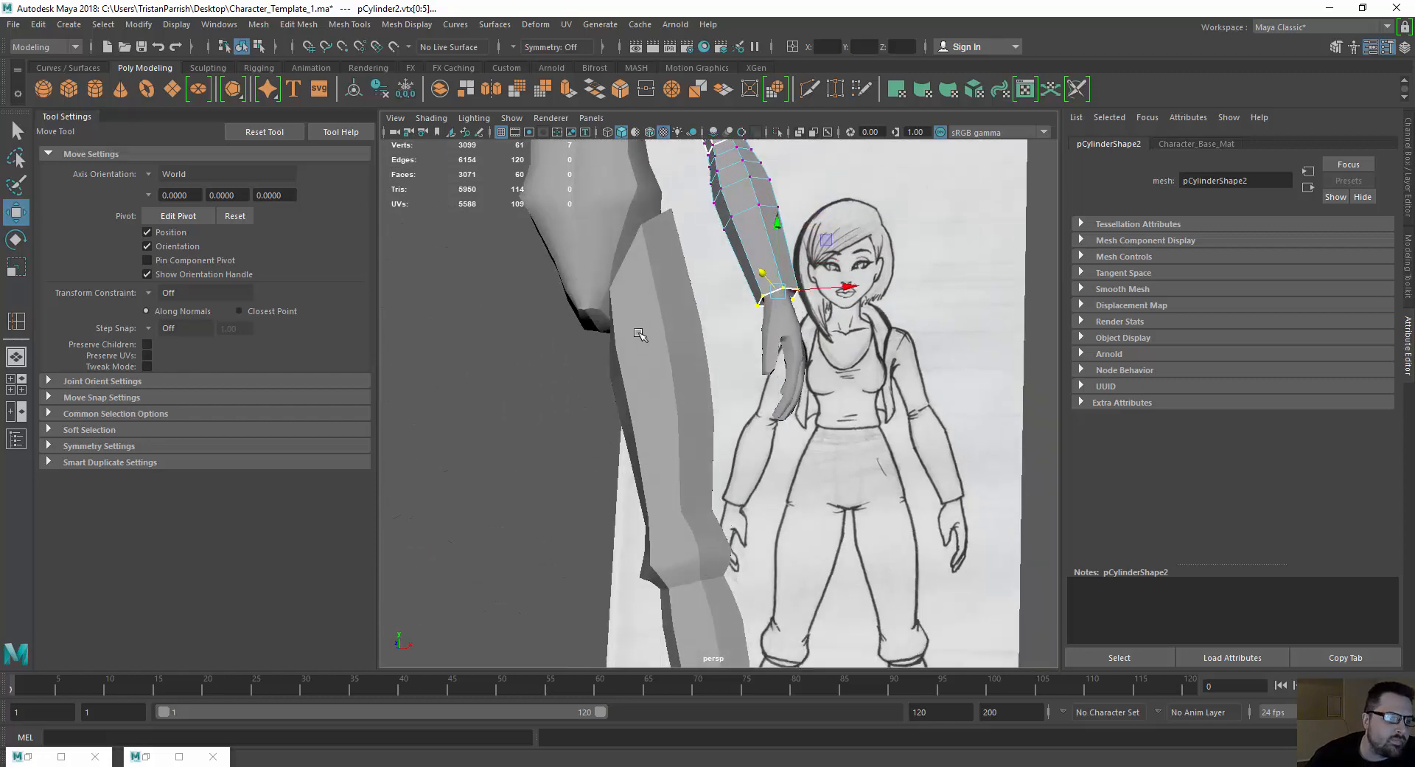
{"action": "key", "text": "r"}
{"action": "left_click_drag", "start_coordinate": [835, 273], "coordinate": [841, 271]}
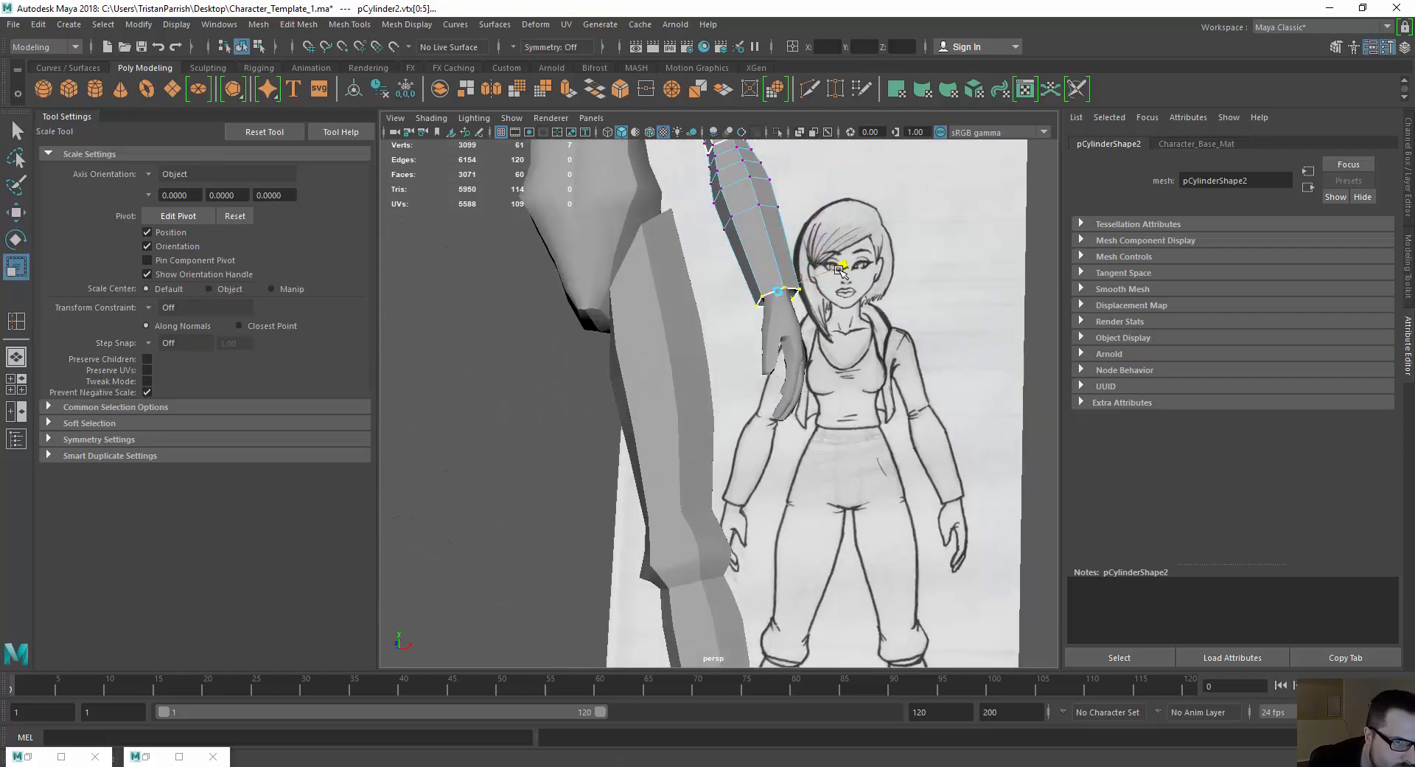
{"action": "key", "text": "w"}
{"action": "left_click", "coordinate": [757, 329]}
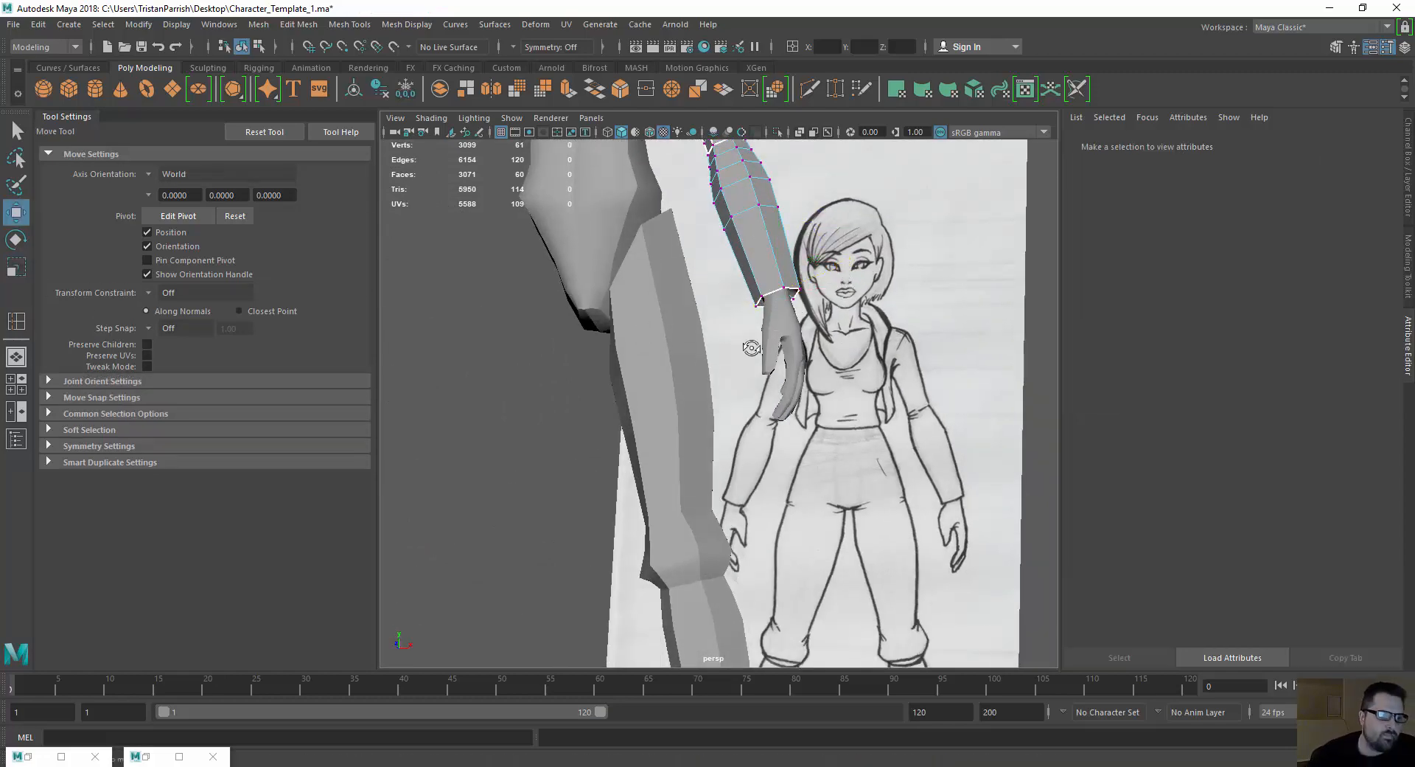
Select the whole hand object and scale it down slightly to suit the wrist end of the arm.
{"action": "left_click_drag", "start_coordinate": [752, 347], "coordinate": [684, 351], "text": "alt"}
{"action": "right_click", "coordinate": [722, 329]}
{"action": "right_click_drag", "start_coordinate": [727, 331], "coordinate": [783, 308]}
{"action": "left_click", "coordinate": [725, 341]}
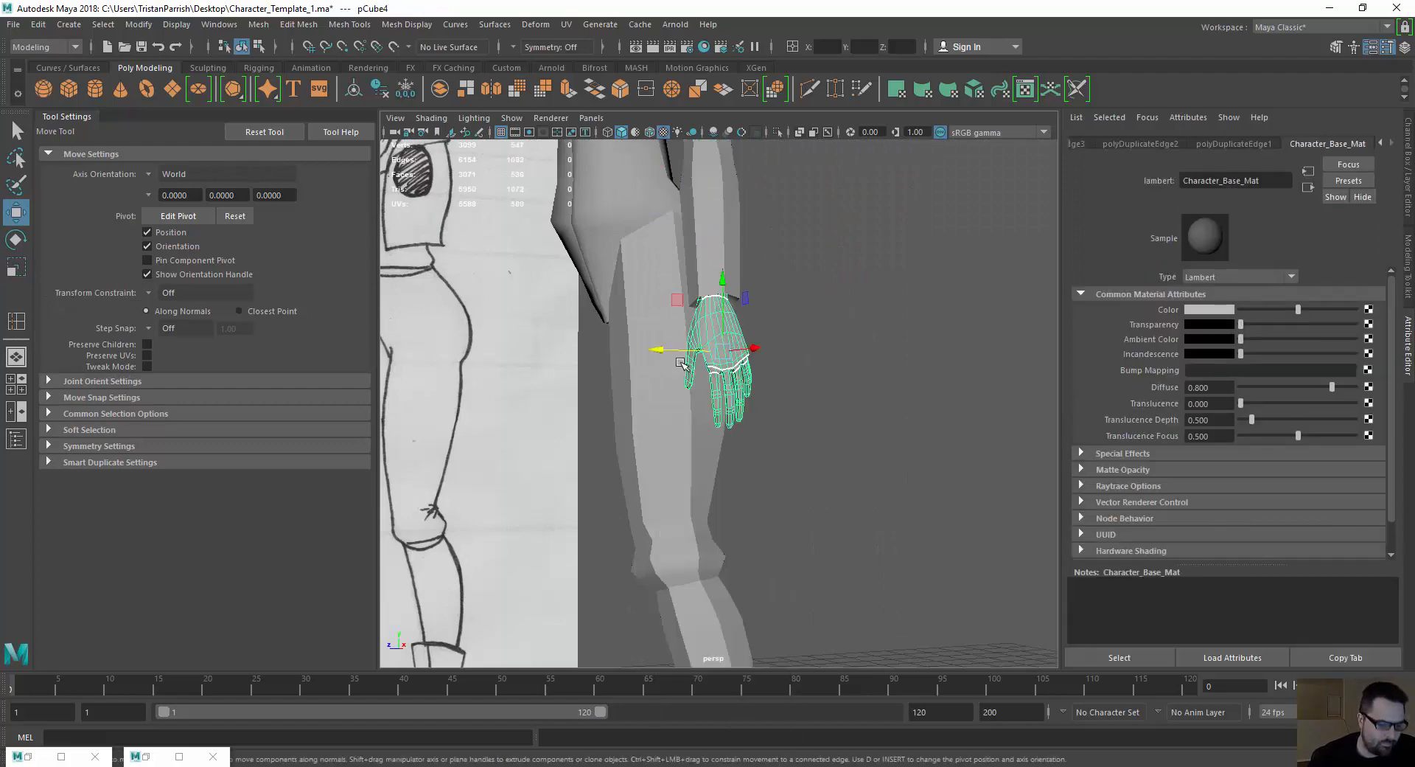
{"action": "key", "text": "r"}
{"action": "left_click_drag", "start_coordinate": [718, 354], "coordinate": [711, 354]}
{"action": "key", "text": "w"}
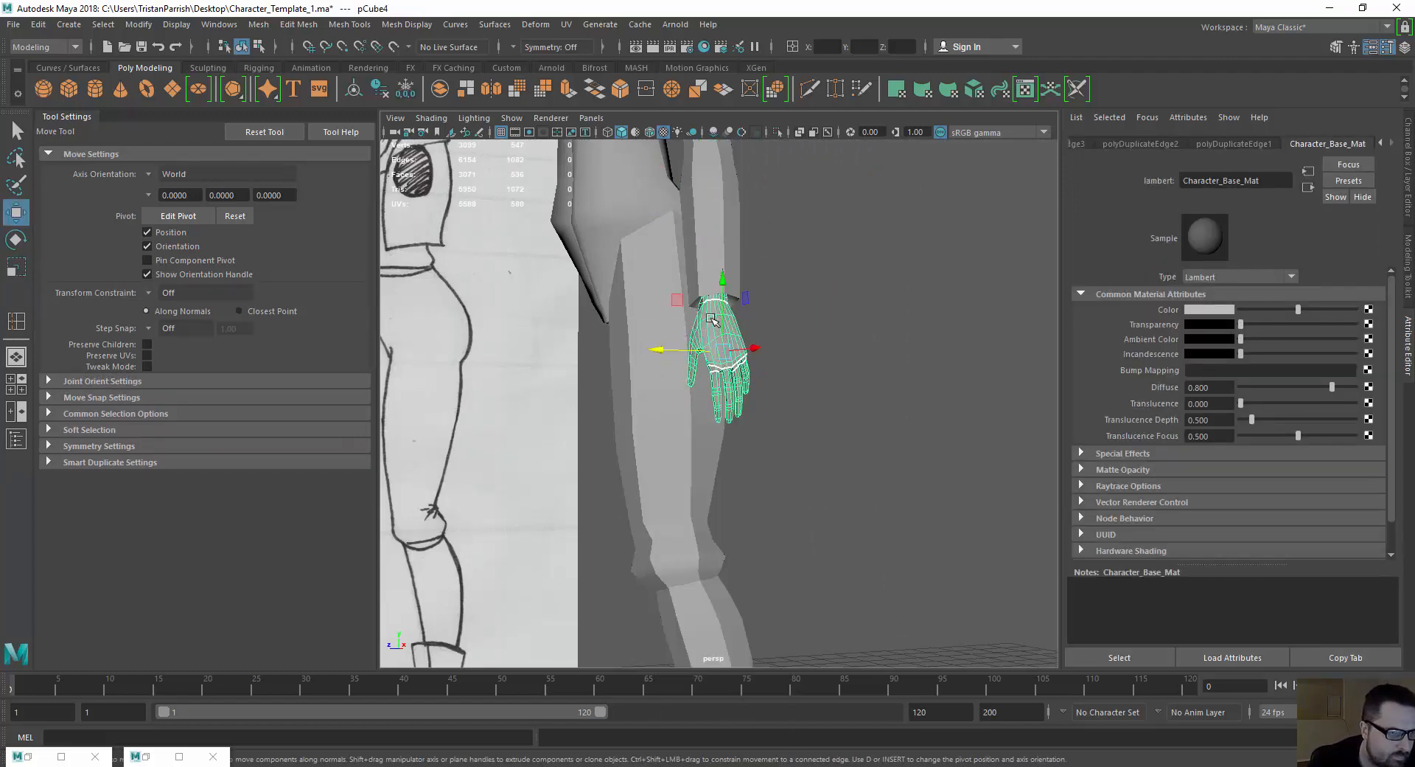